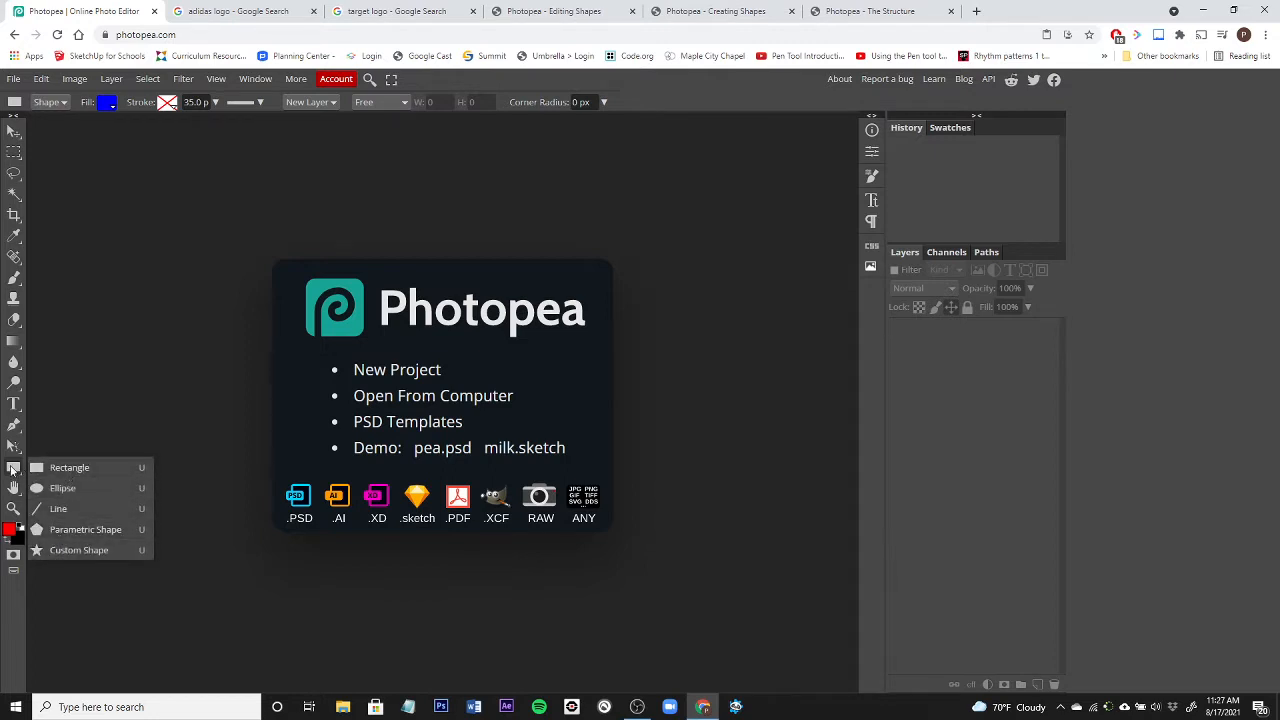
# Start a new project and set the unit of its dimensions to inches
pyautogui.click(12, 470)
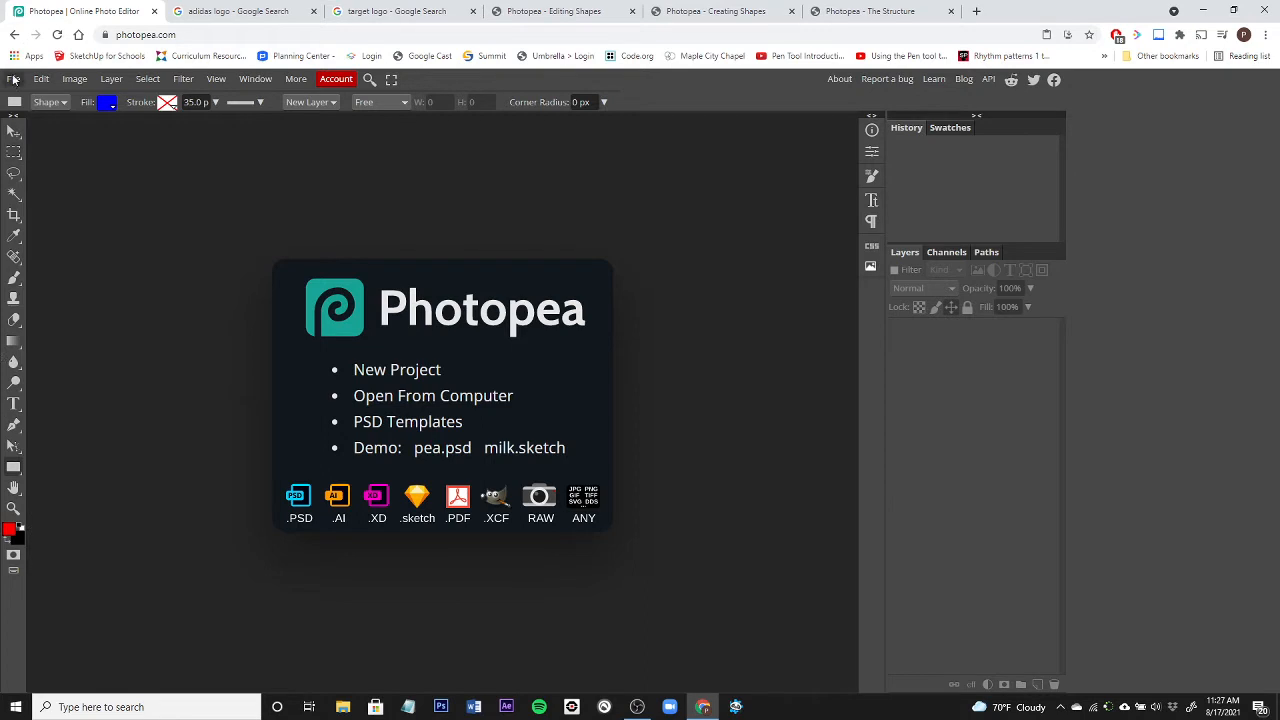
pyautogui.click(13, 79)
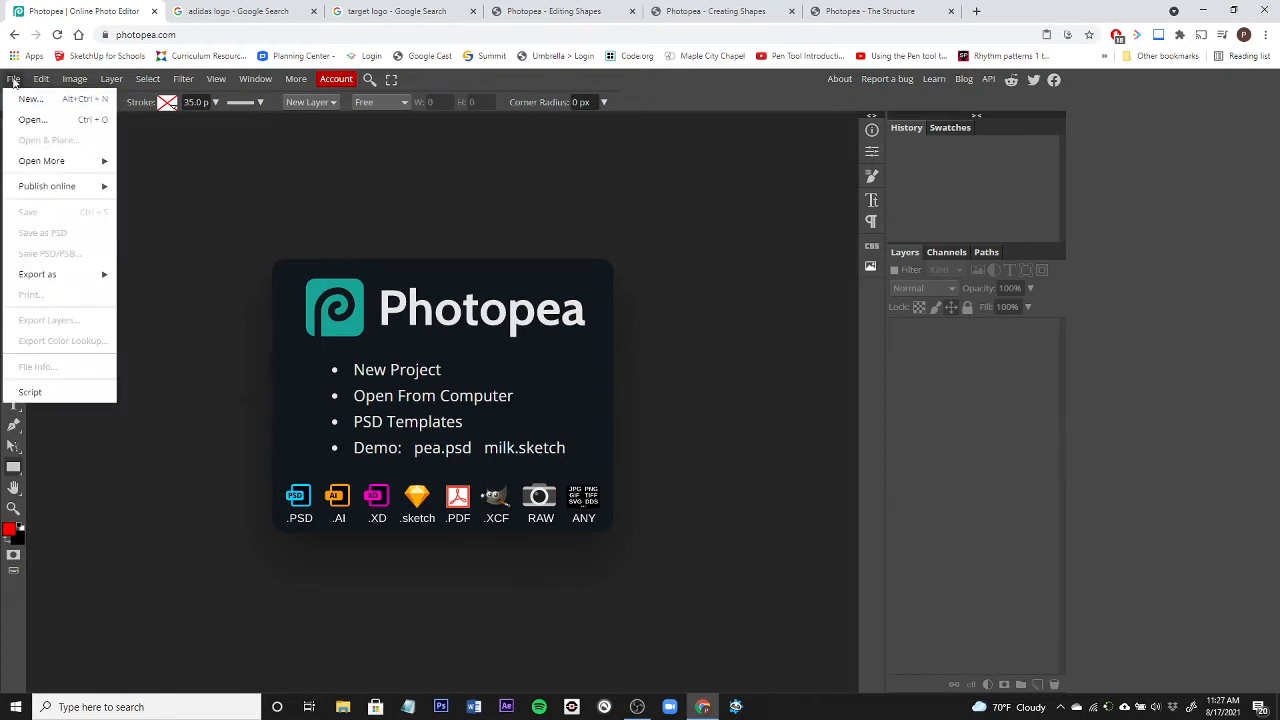
pyautogui.click(30, 99)
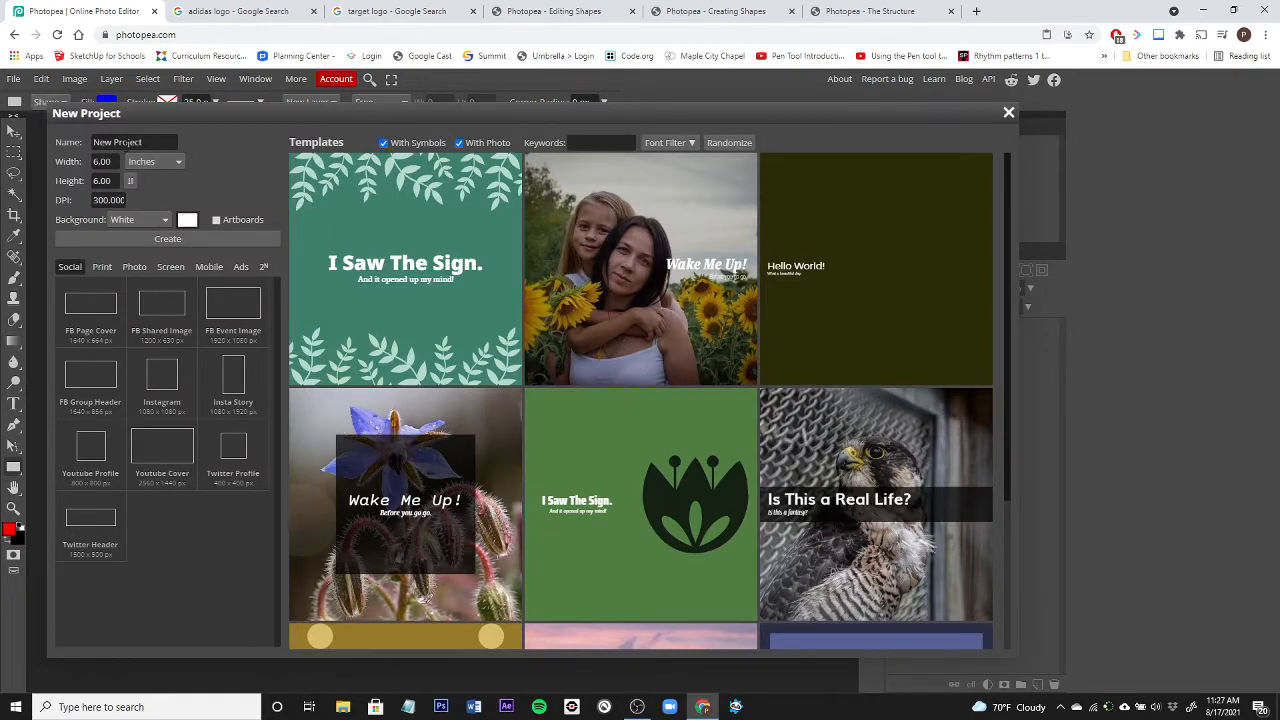
pyautogui.click(152, 162)
pyautogui.click(152, 178)
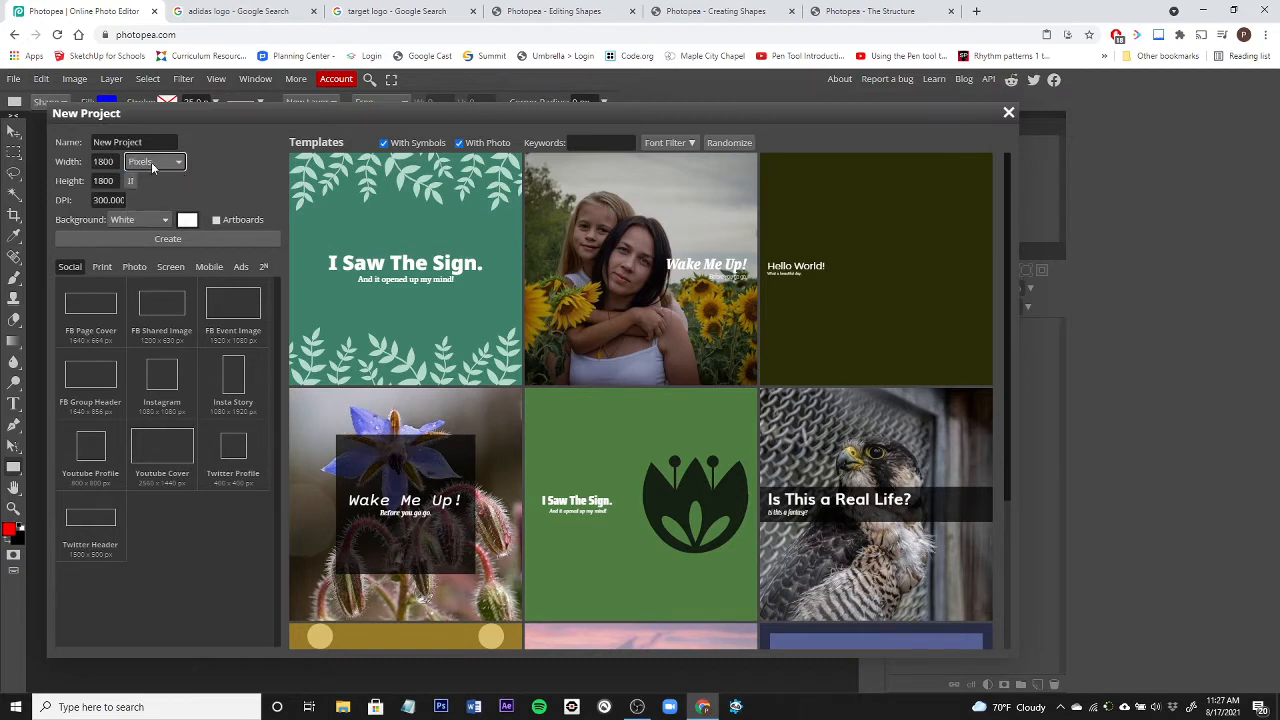
pyautogui.click(152, 162)
pyautogui.click(150, 208)
# Set the project's width and height to 6 inches and its resolution to 300 DPI, and create it with a white background
pyautogui.moveTo(112, 161); pyautogui.dragTo(88, 165)
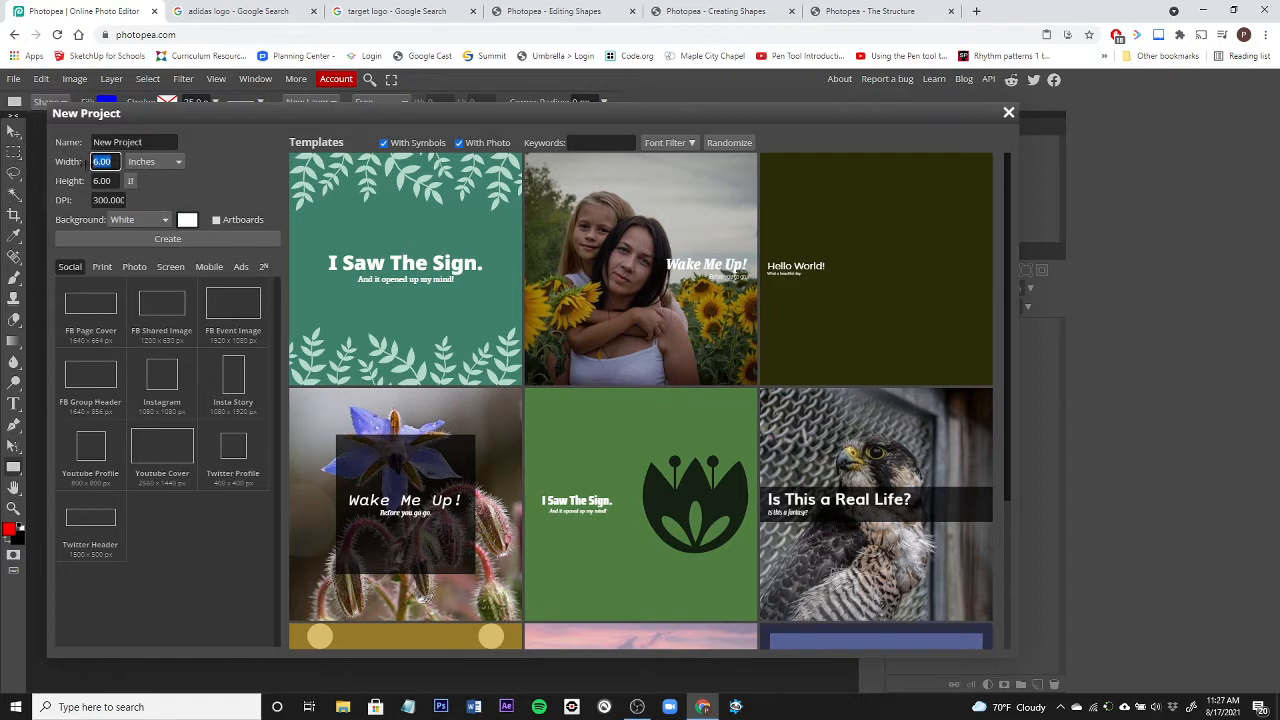
pyautogui.write('6')
pyautogui.press('Tab')
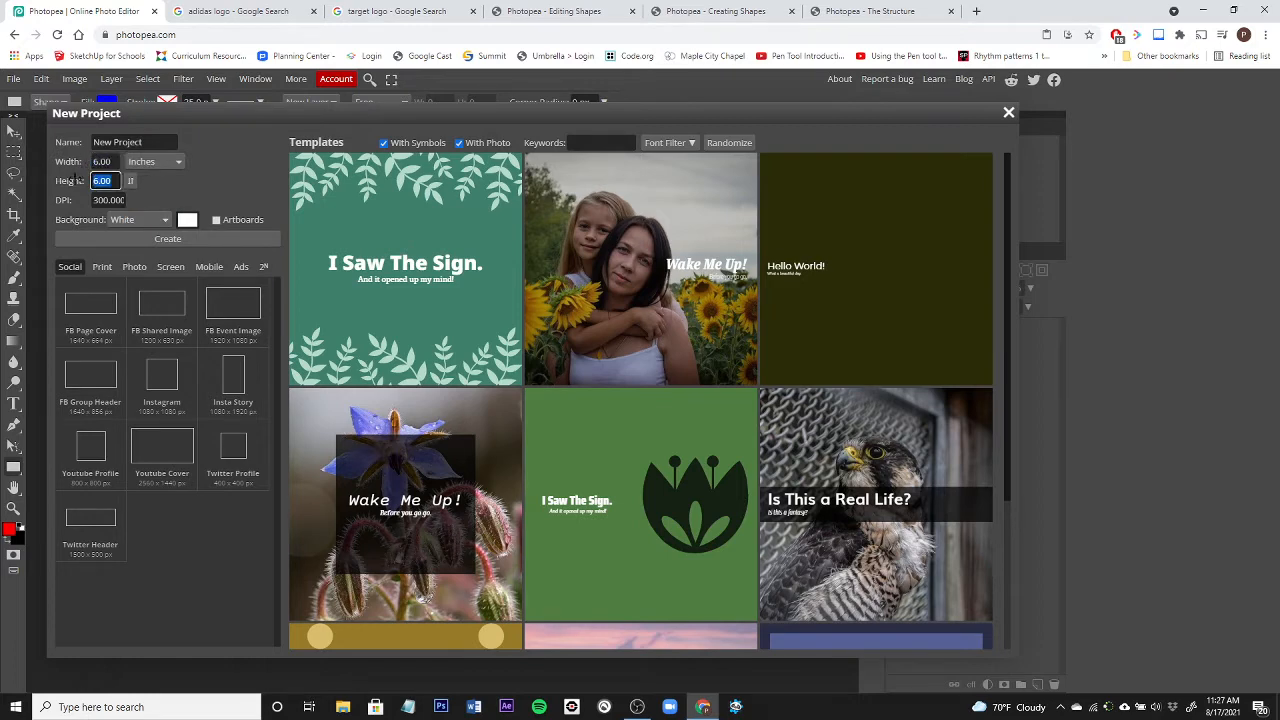
pyautogui.write('6')
pyautogui.press('Tab')
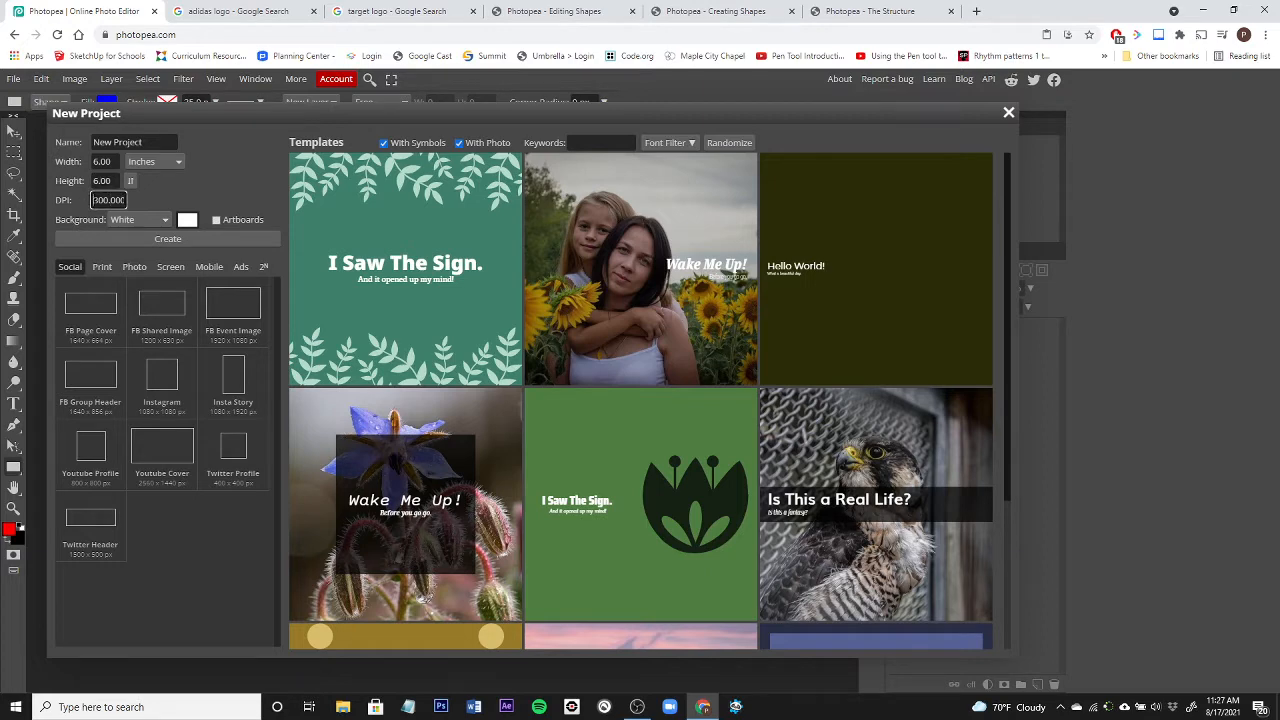
pyautogui.moveTo(94, 200); pyautogui.dragTo(138, 205)
pyautogui.write('300')
pyautogui.click(231, 190)
pyautogui.click(168, 240)
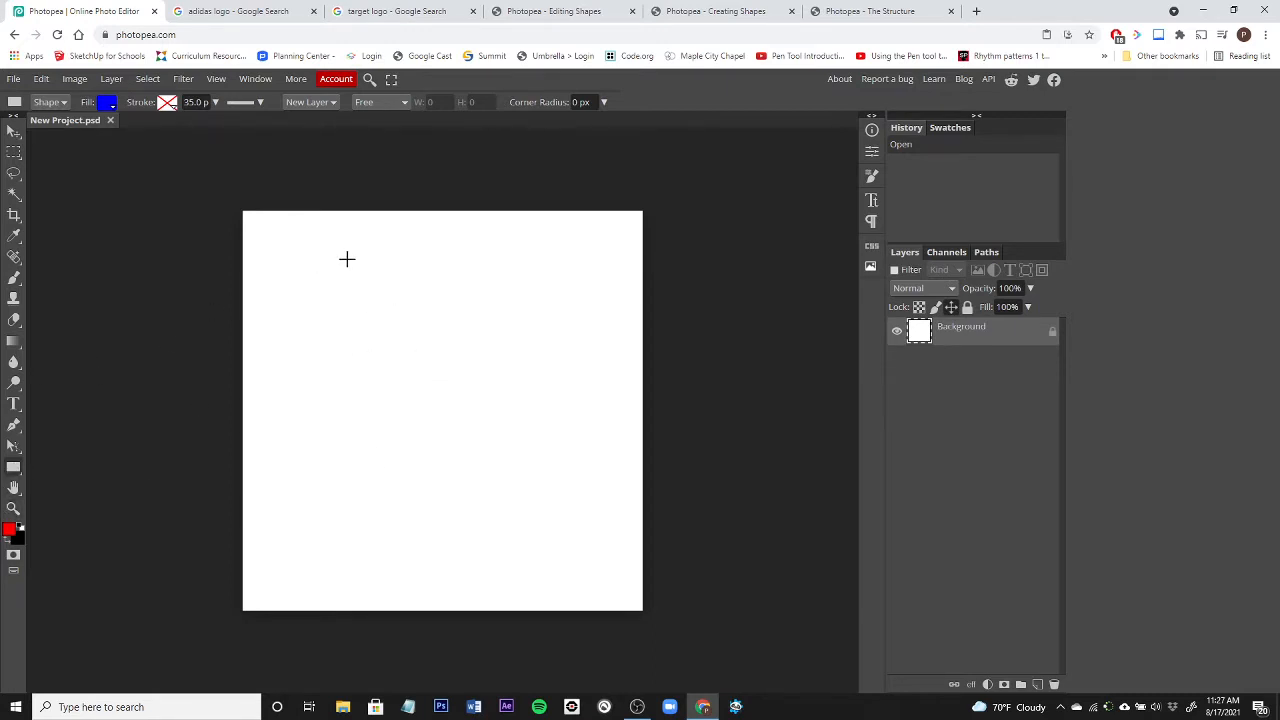
pyautogui.rightClick(15, 468)
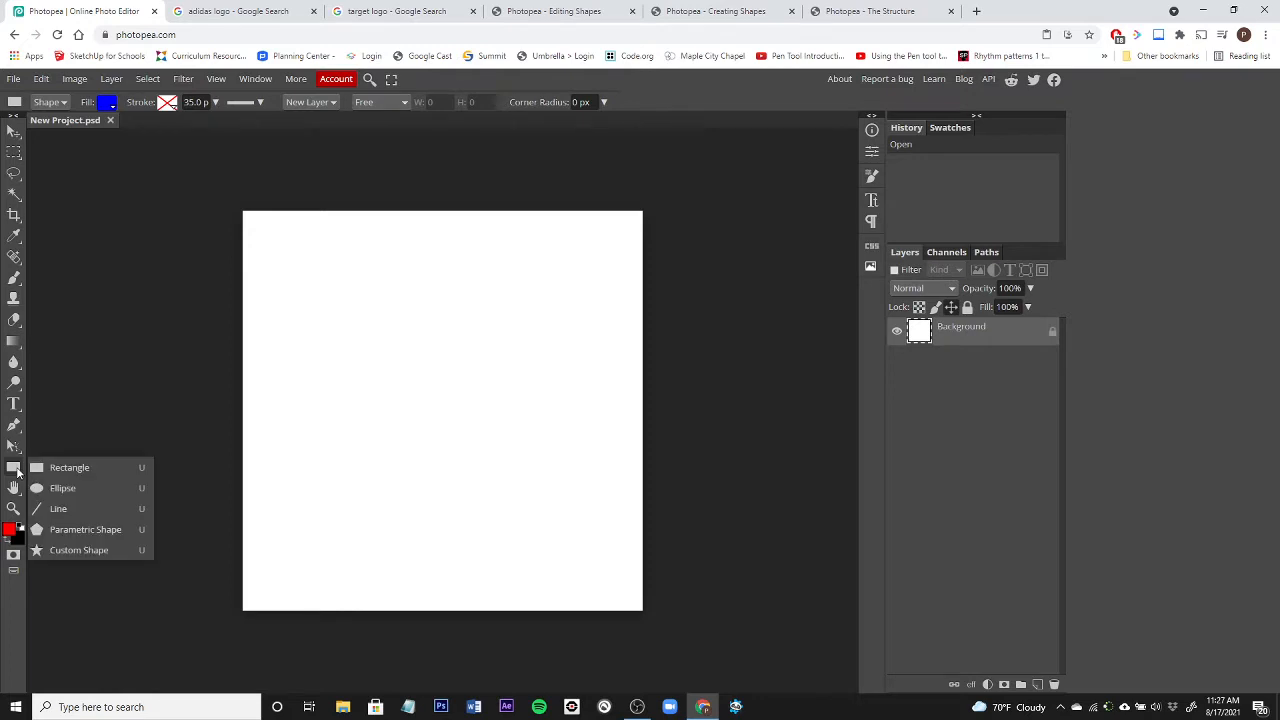
pyautogui.click(17, 472)
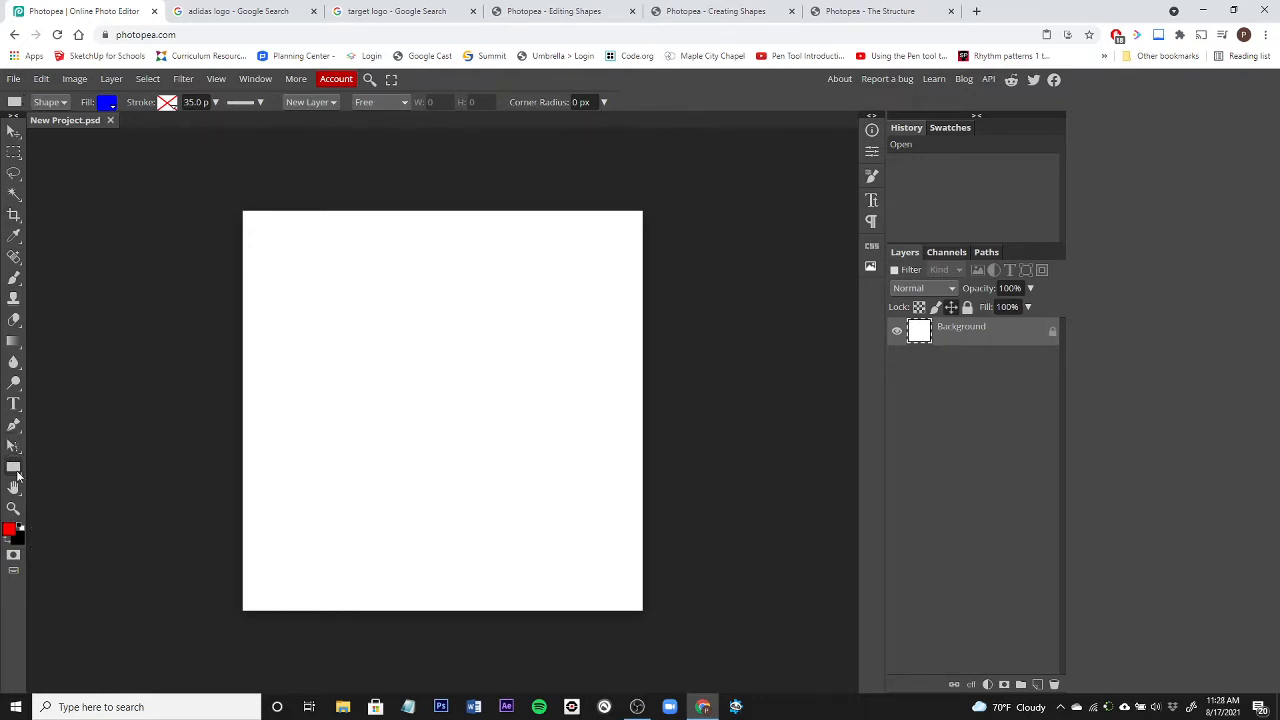
pyautogui.click(13, 132)
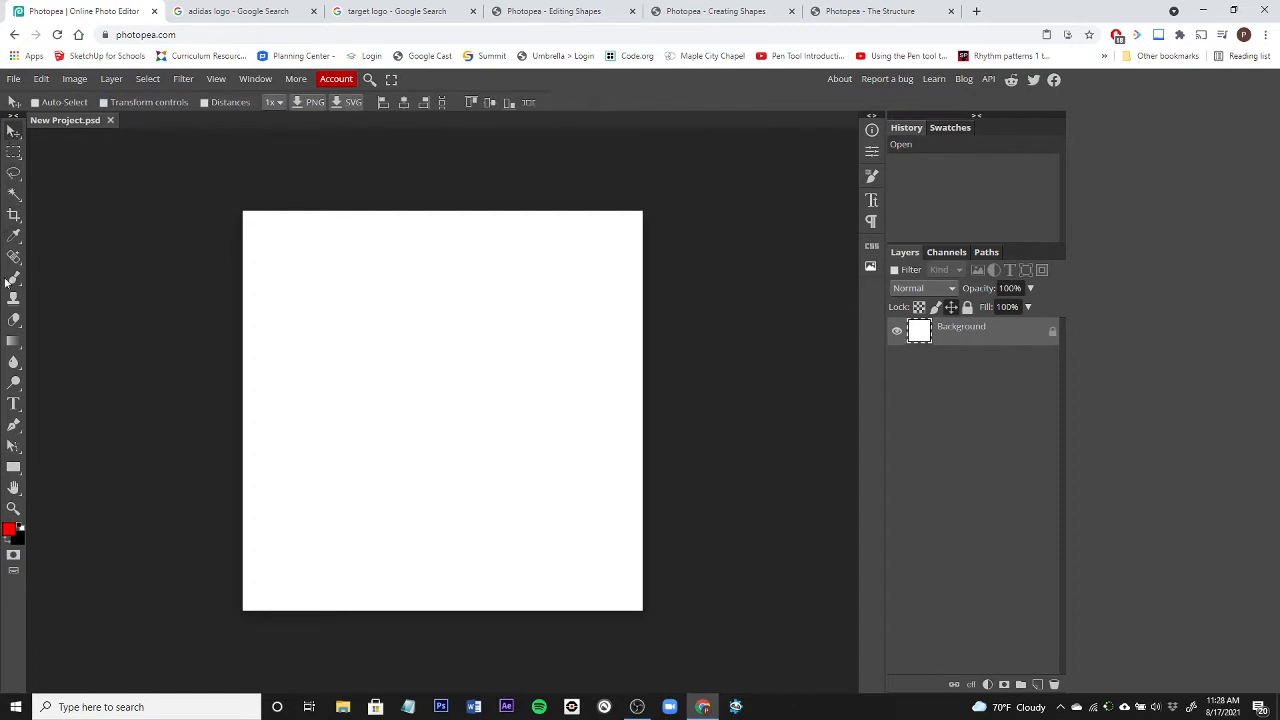
pyautogui.click(13, 195)
pyautogui.click(13, 215)
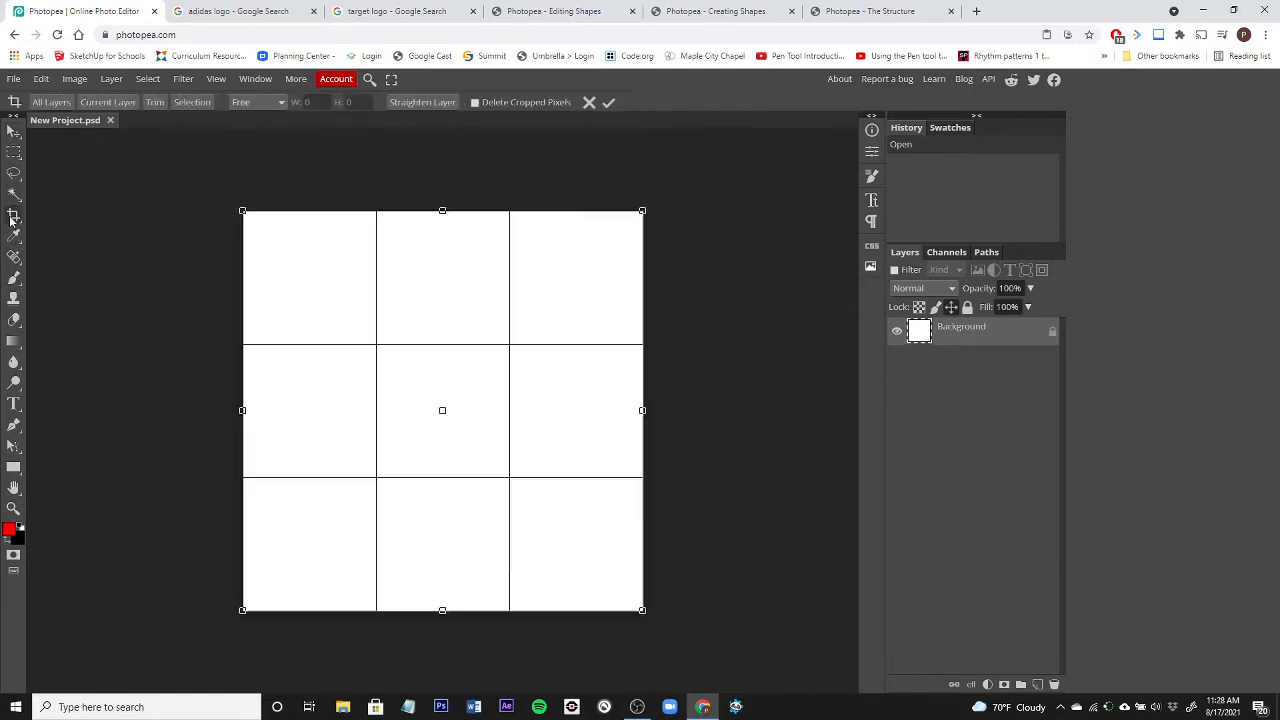
pyautogui.click(13, 298)
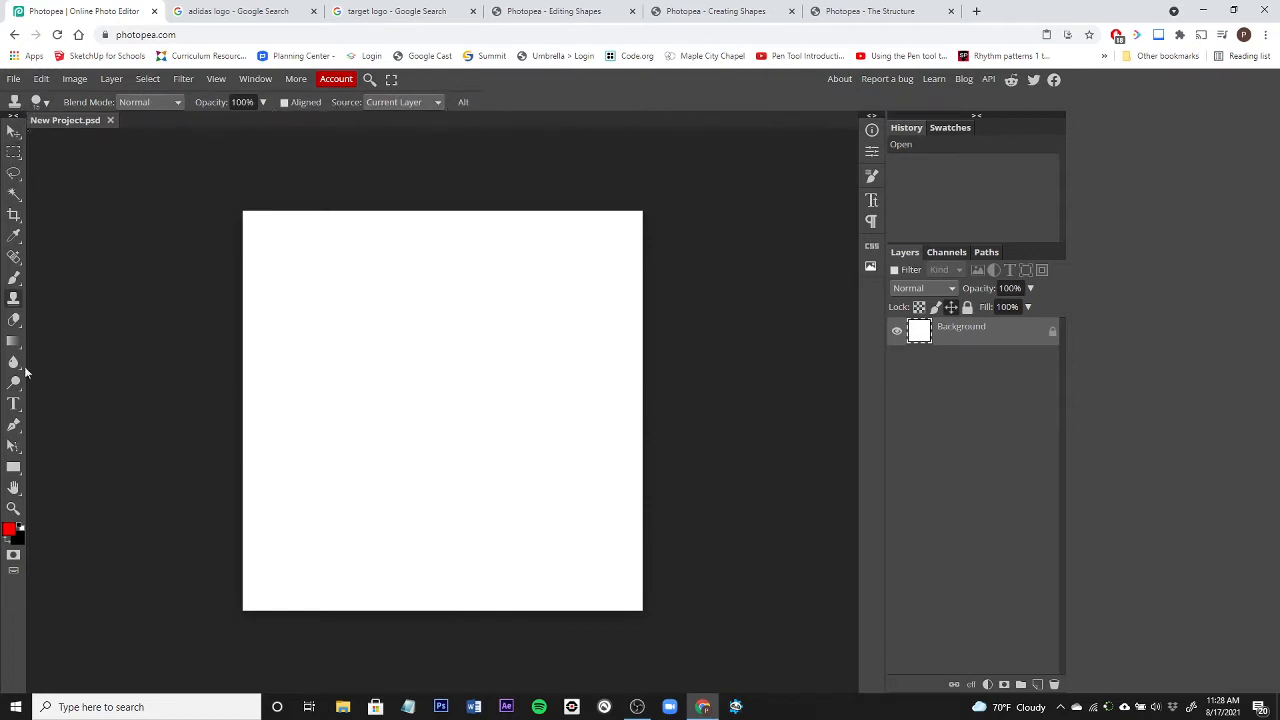
# Draw two blue rectangles with the Rectangle tool, one above the other, in the upper-left area of the canvas
pyautogui.click(14, 468)
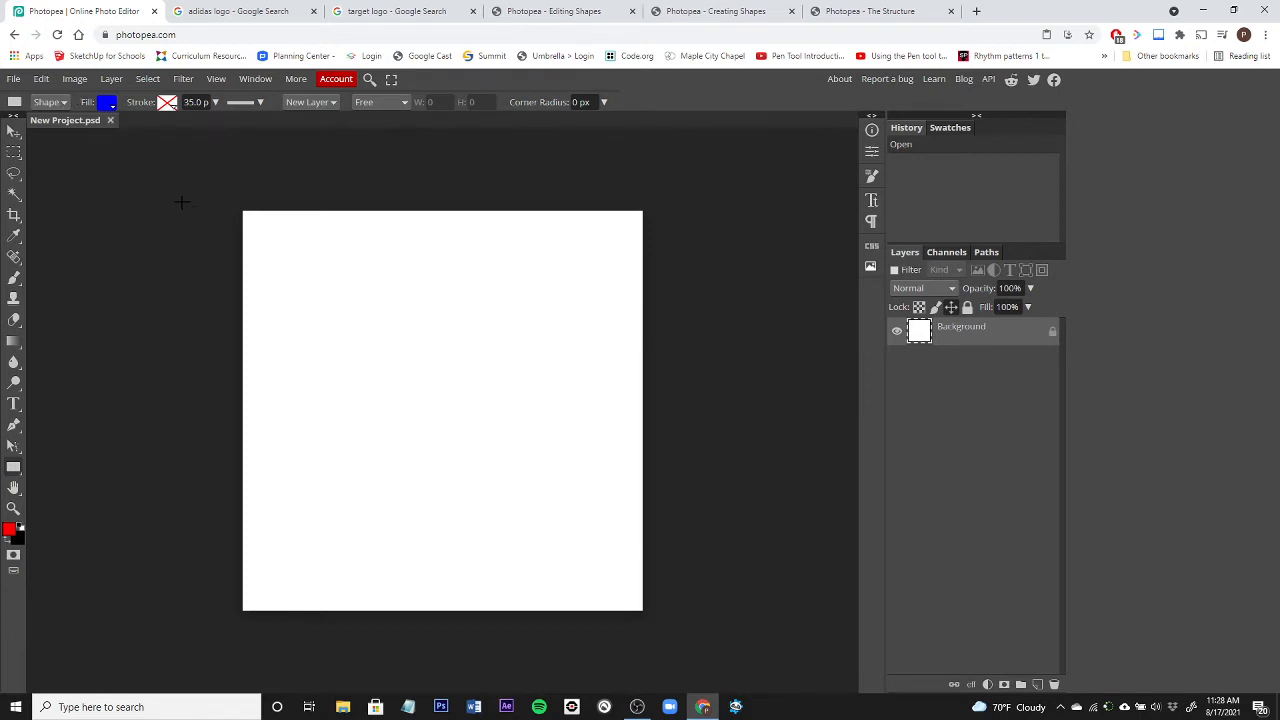
pyautogui.moveTo(293, 253); pyautogui.dragTo(391, 295)
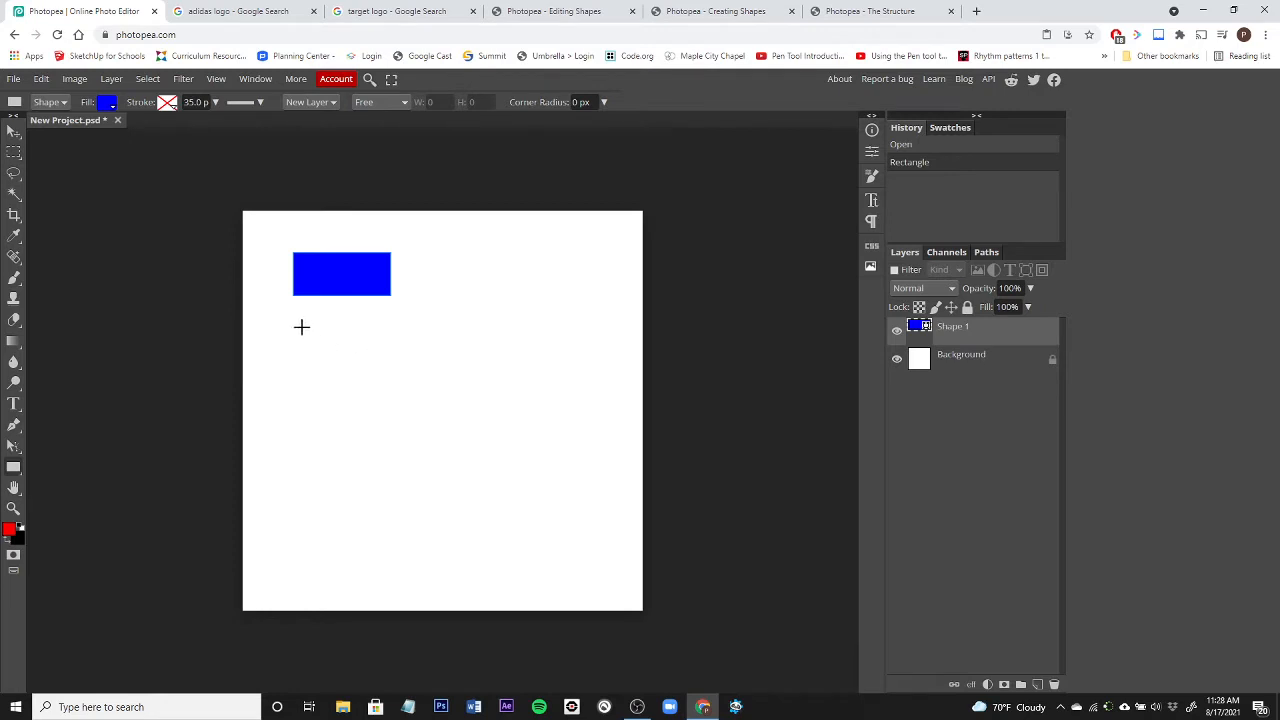
pyautogui.moveTo(289, 312); pyautogui.dragTo(390, 341)
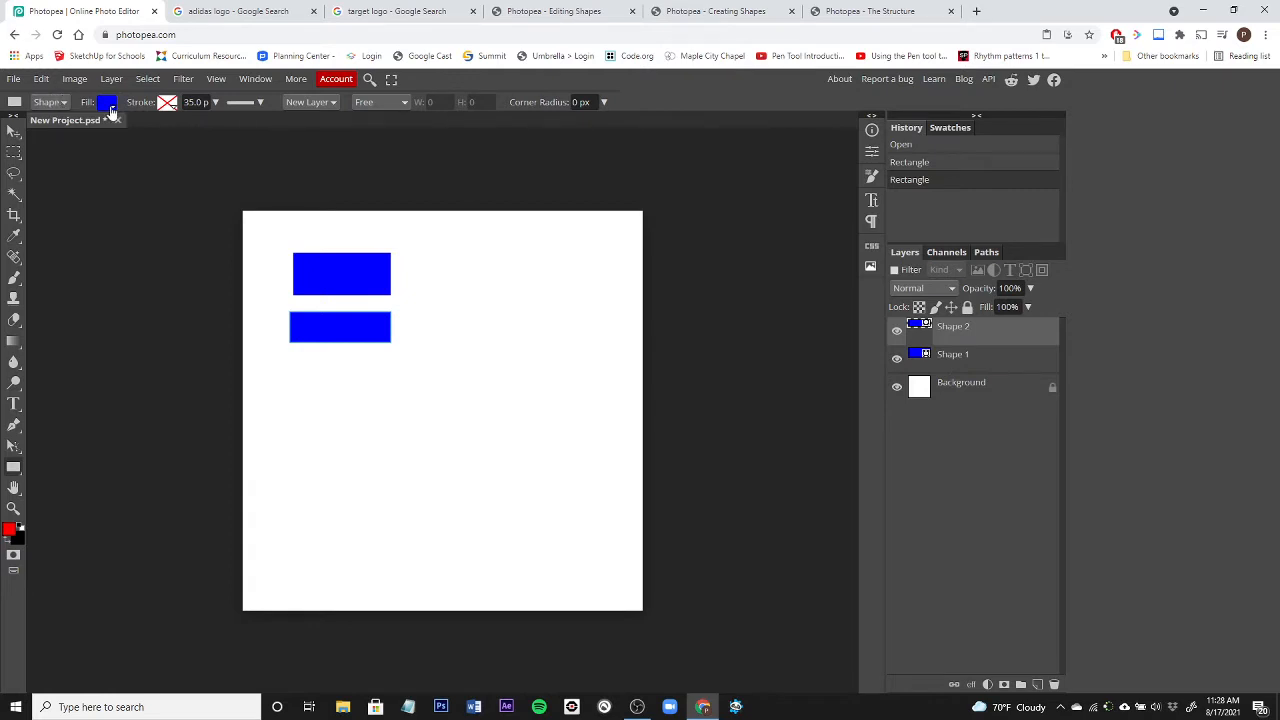
# Try red and cyan fills on the lower rectangle and return it to blue
pyautogui.click(108, 104)
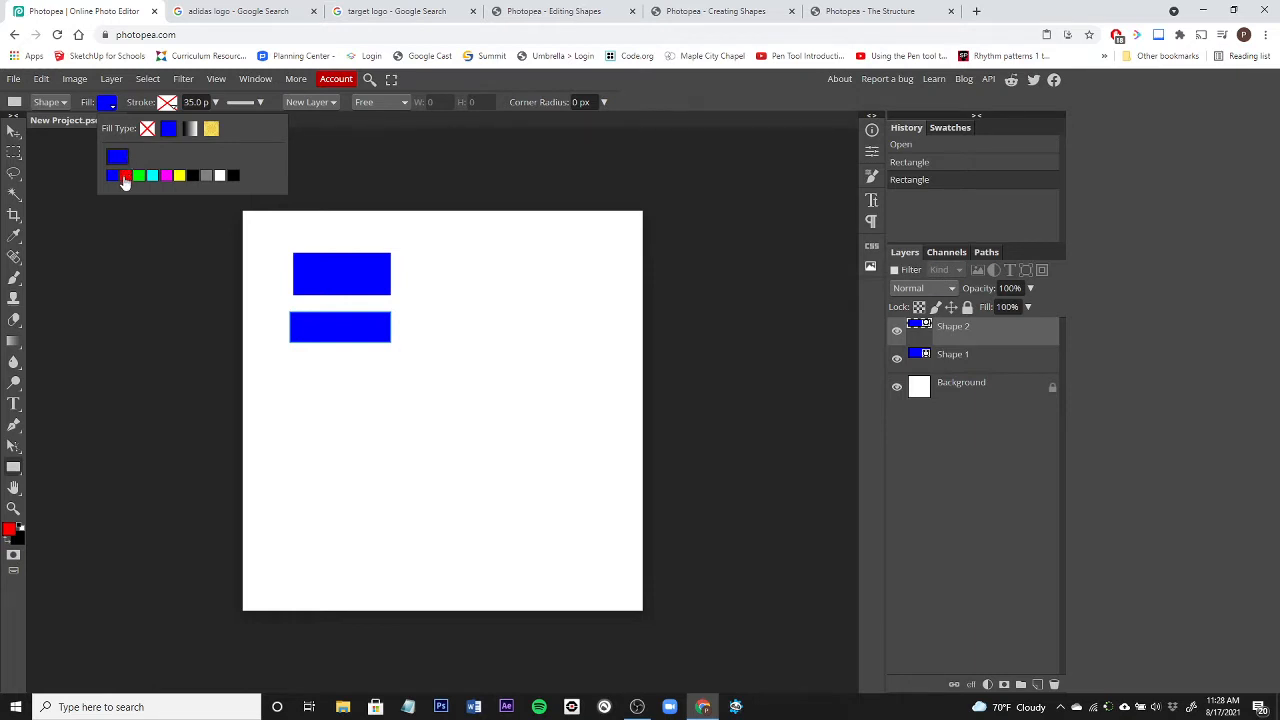
pyautogui.click(125, 177)
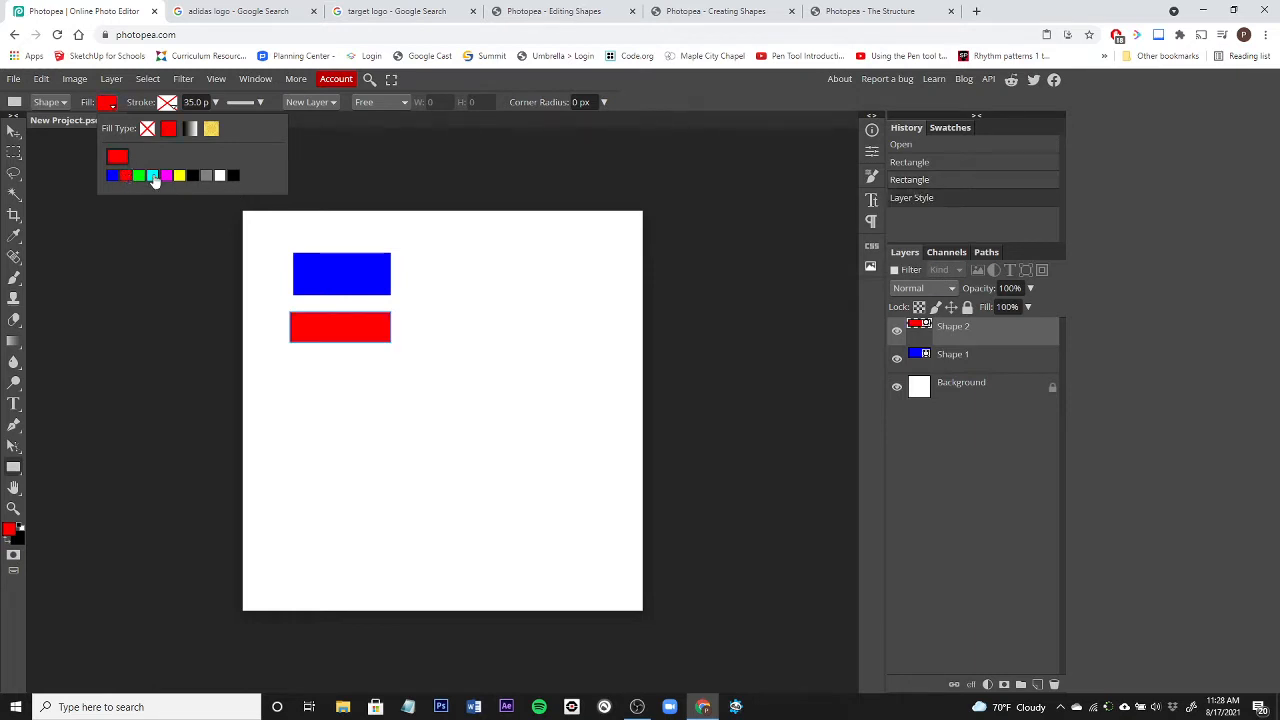
pyautogui.click(152, 176)
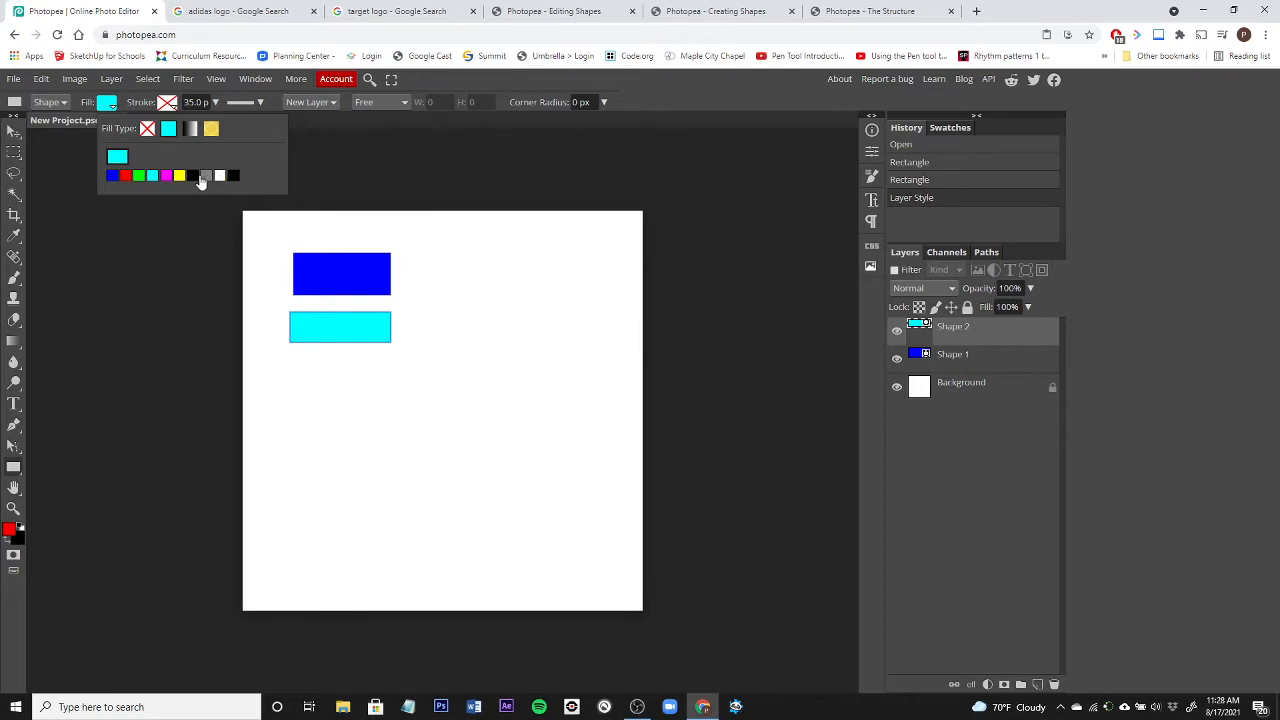
pyautogui.click(113, 177)
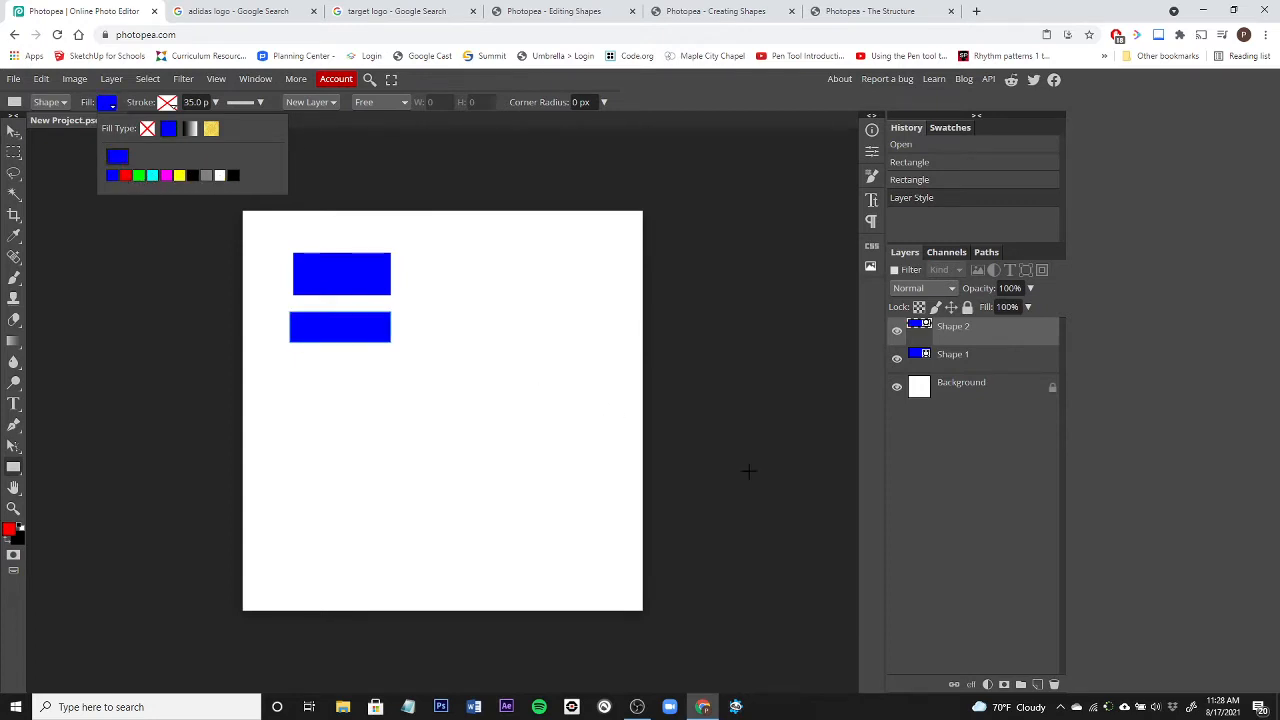
# Fill the upper rectangle (Shape 1) with yellow and move it below the blue rectangle, near the canvas centre
pyautogui.click(955, 362)
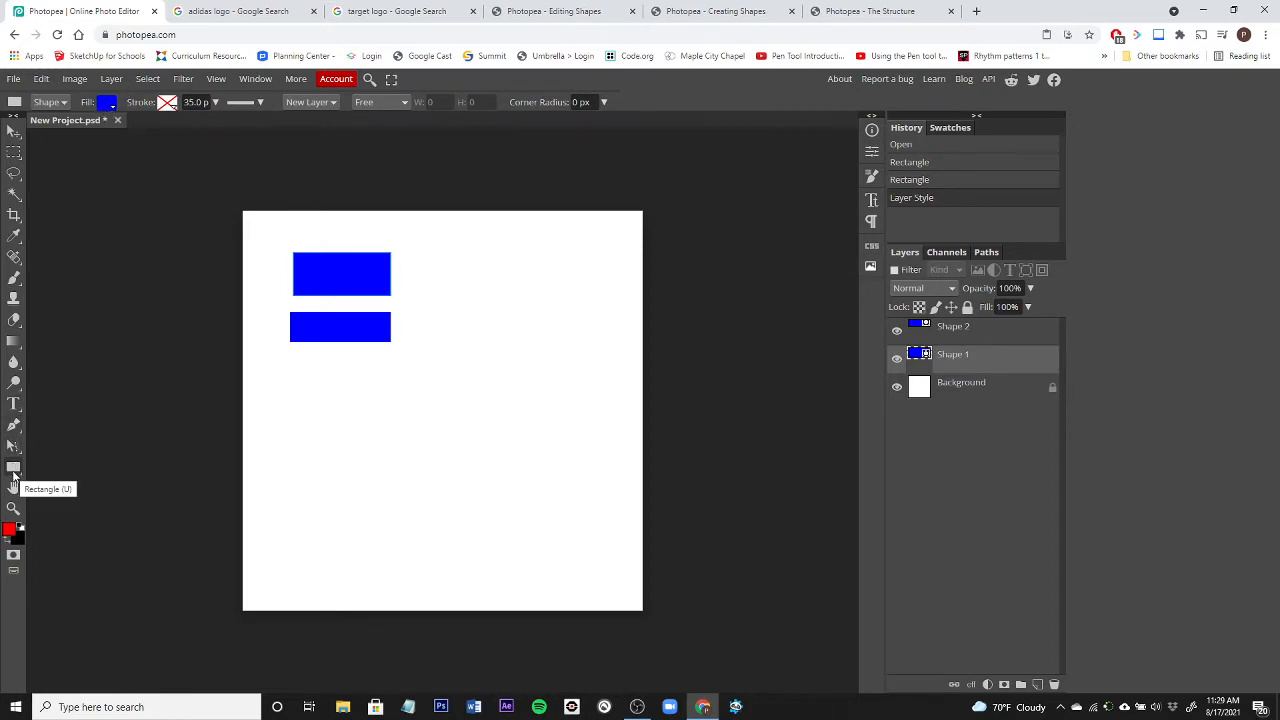
pyautogui.click(107, 103)
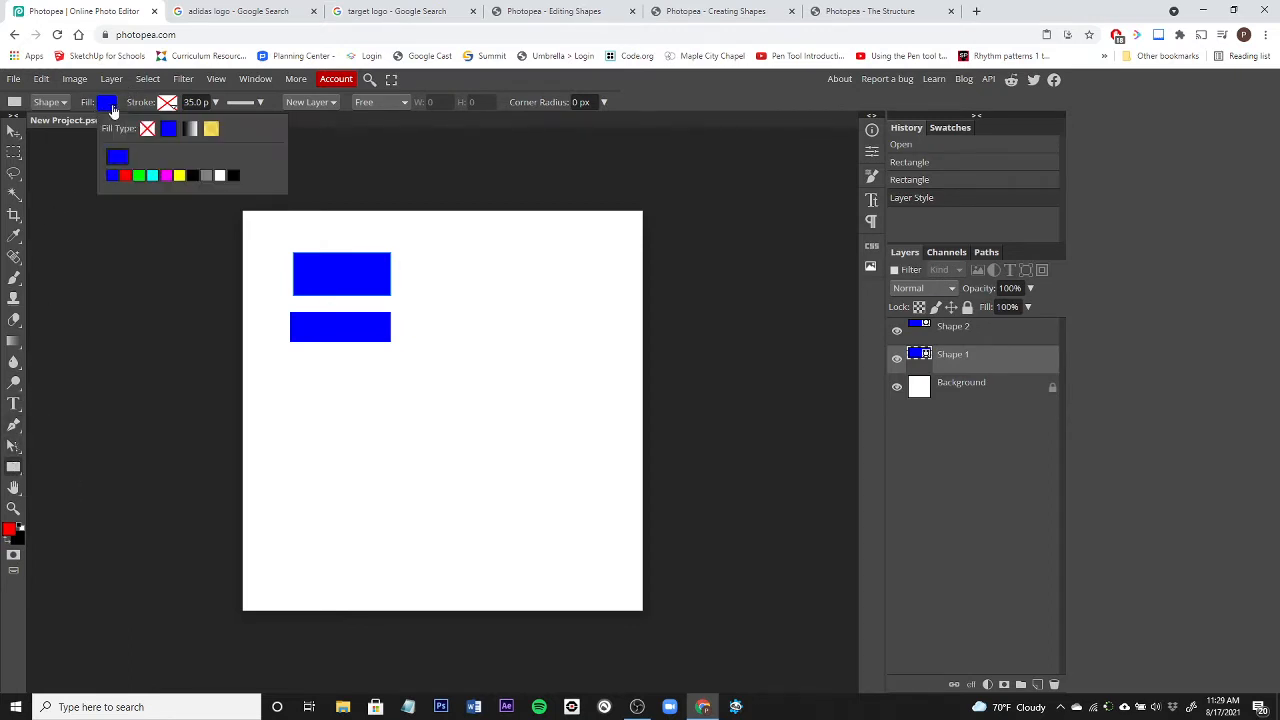
pyautogui.click(179, 176)
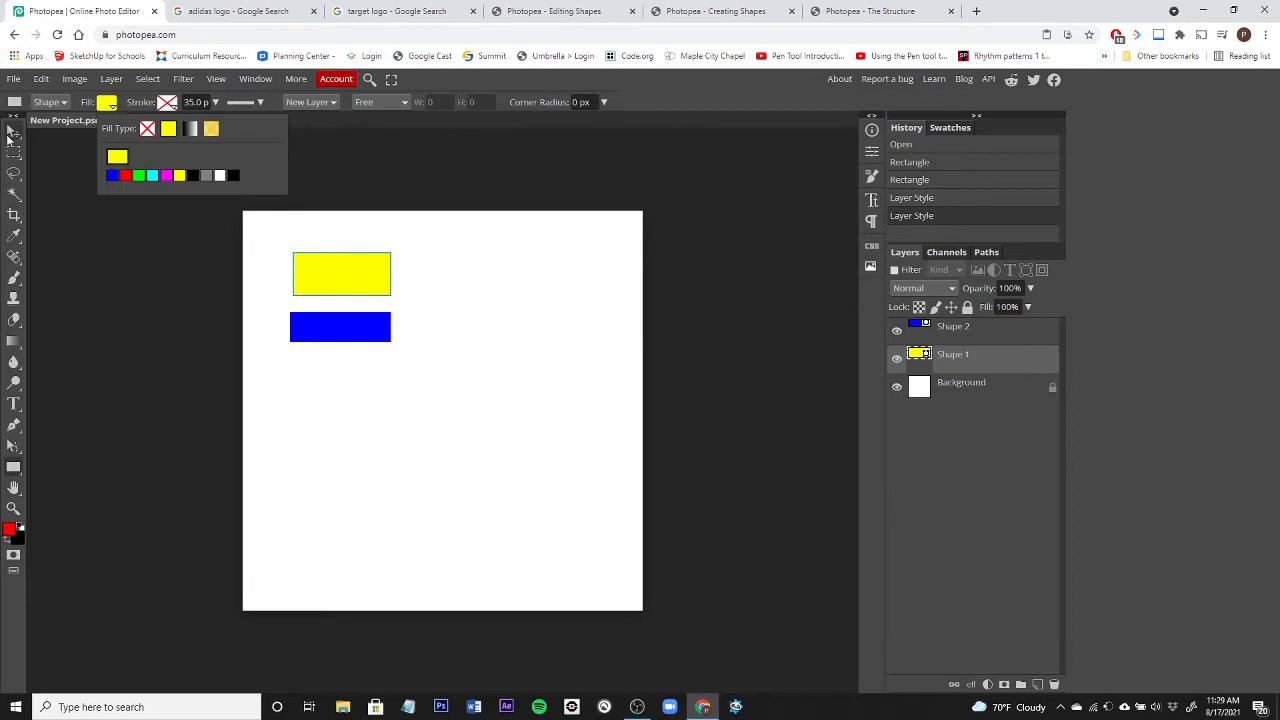
pyautogui.click(13, 131)
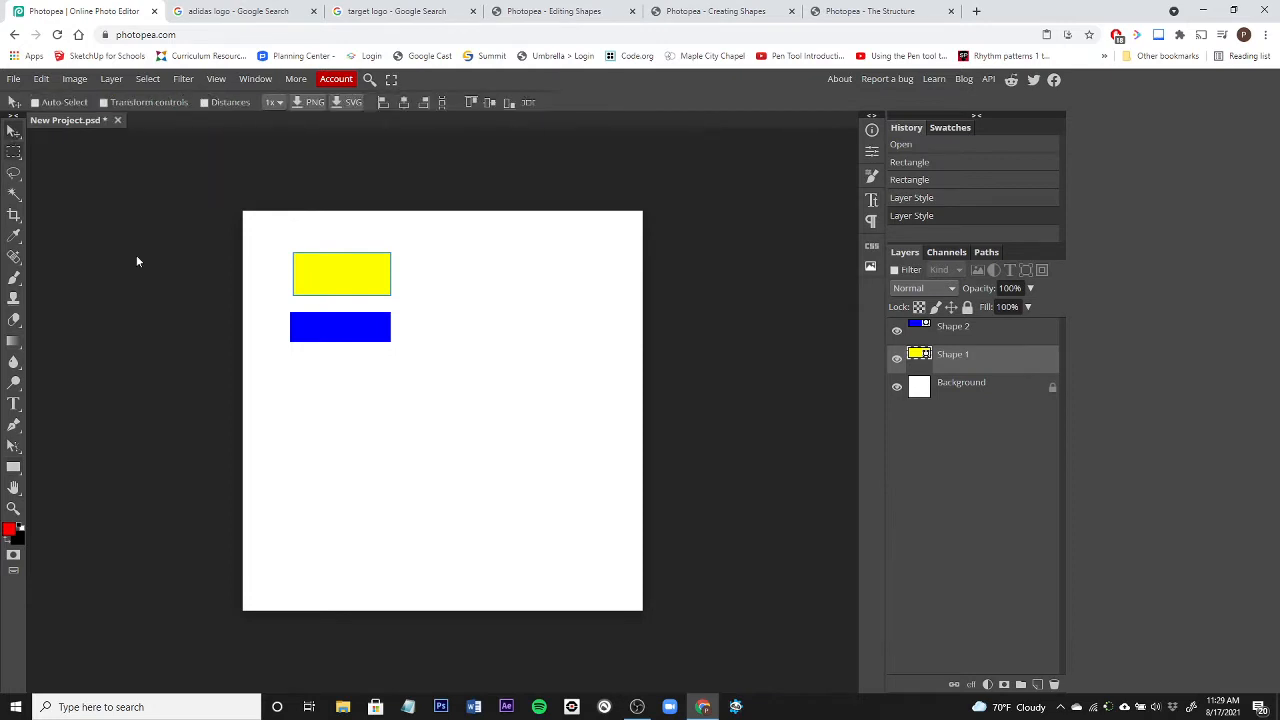
pyautogui.moveTo(353, 286); pyautogui.dragTo(439, 437)
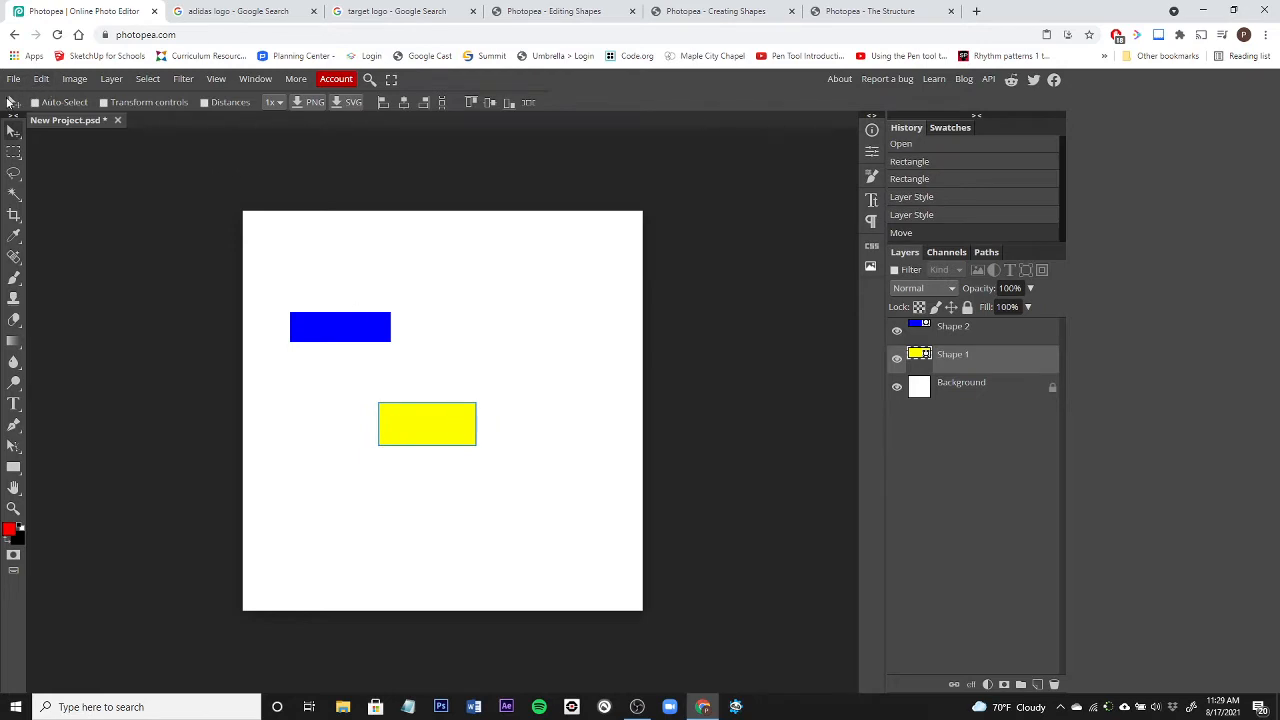
# Recolour the yellow rectangle (Shape 1) with a custom vivid orange fill, trying several hues and lighter and darker shades
pyautogui.click(14, 466)
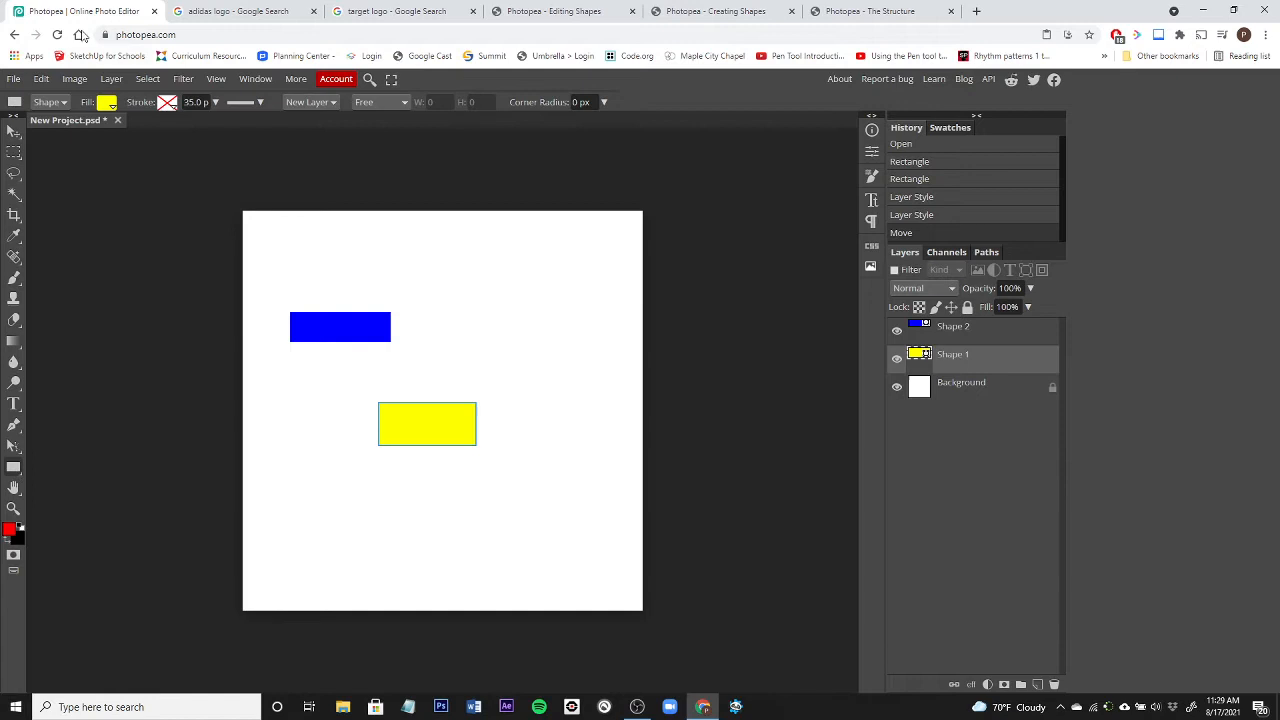
pyautogui.click(107, 103)
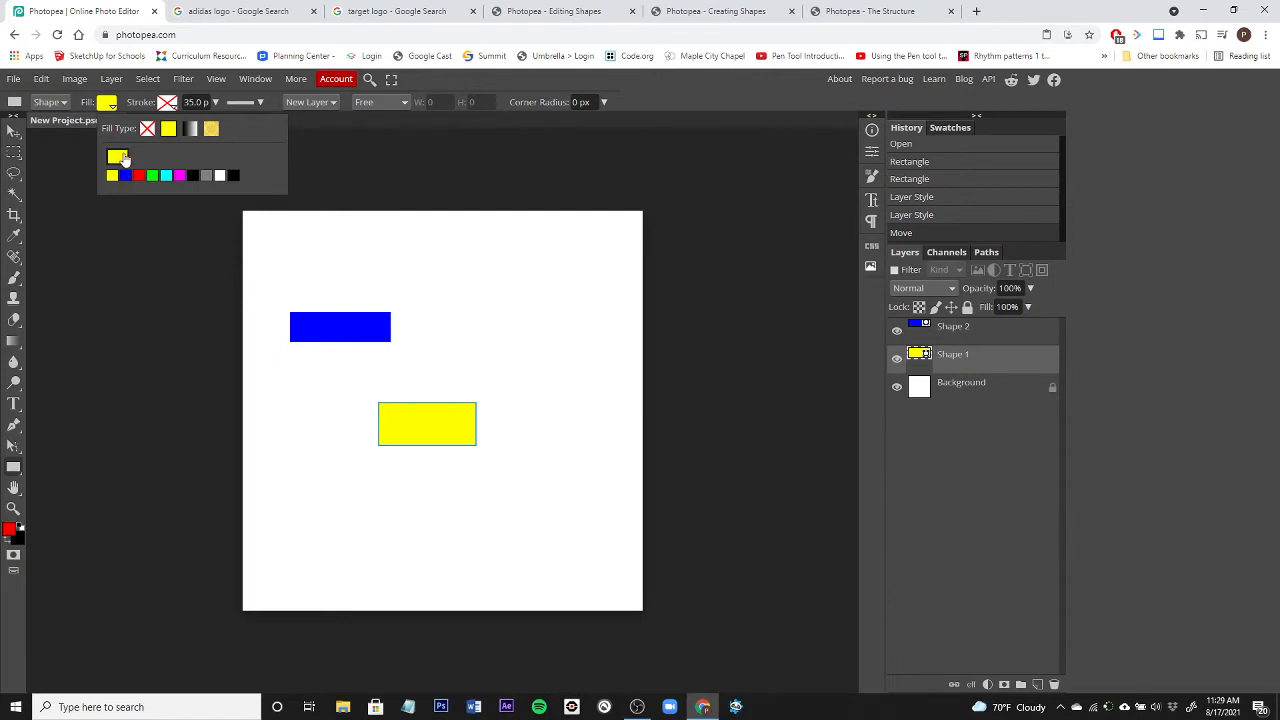
pyautogui.click(117, 157)
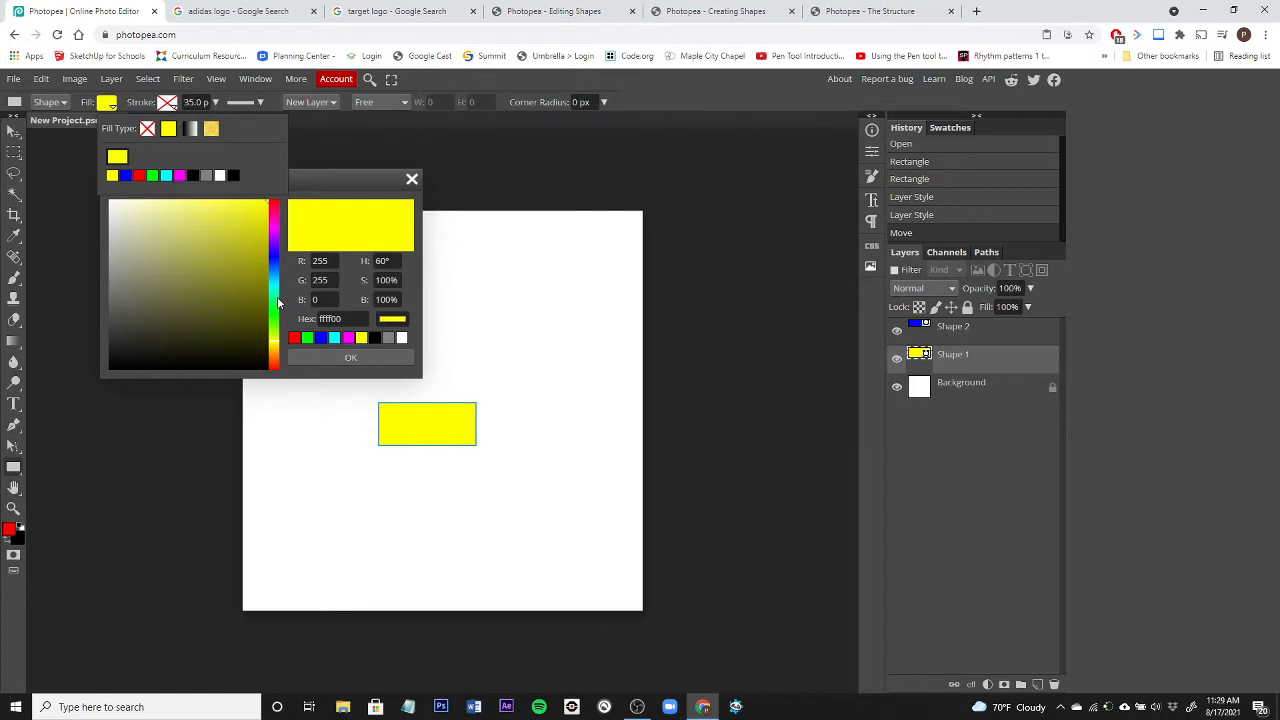
pyautogui.moveTo(278, 302); pyautogui.dragTo(275, 357)
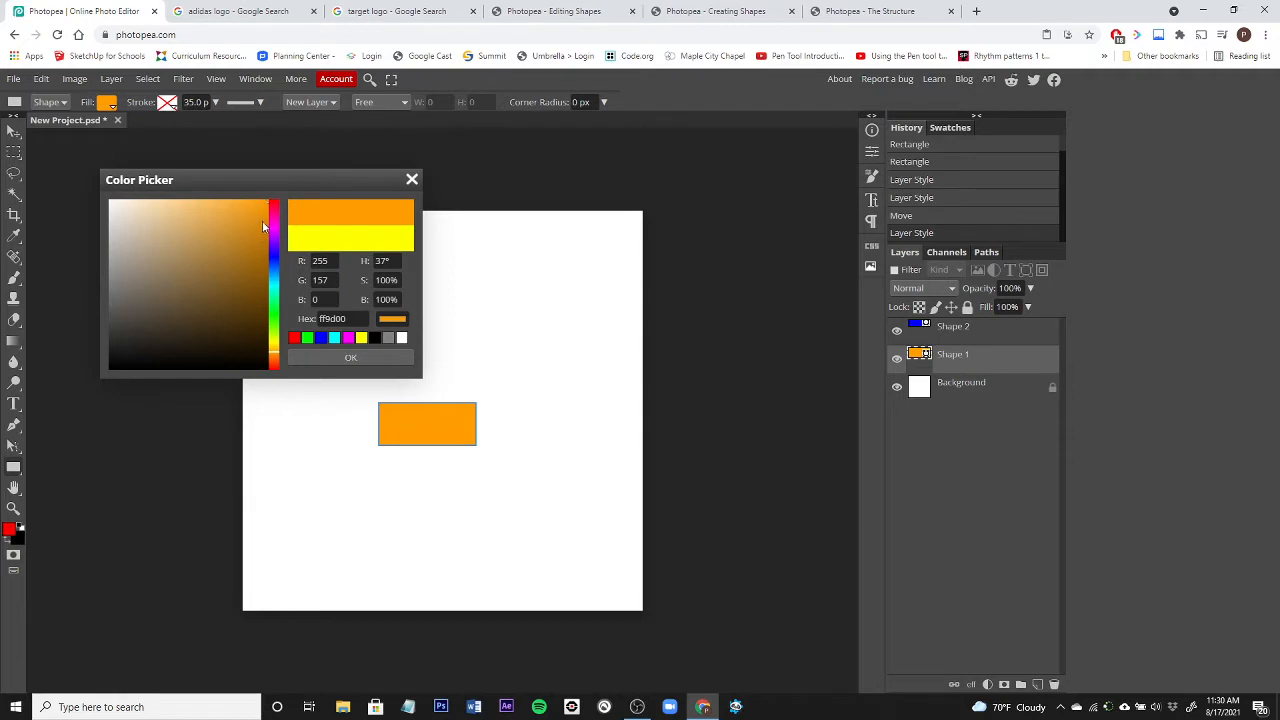
pyautogui.click(262, 221)
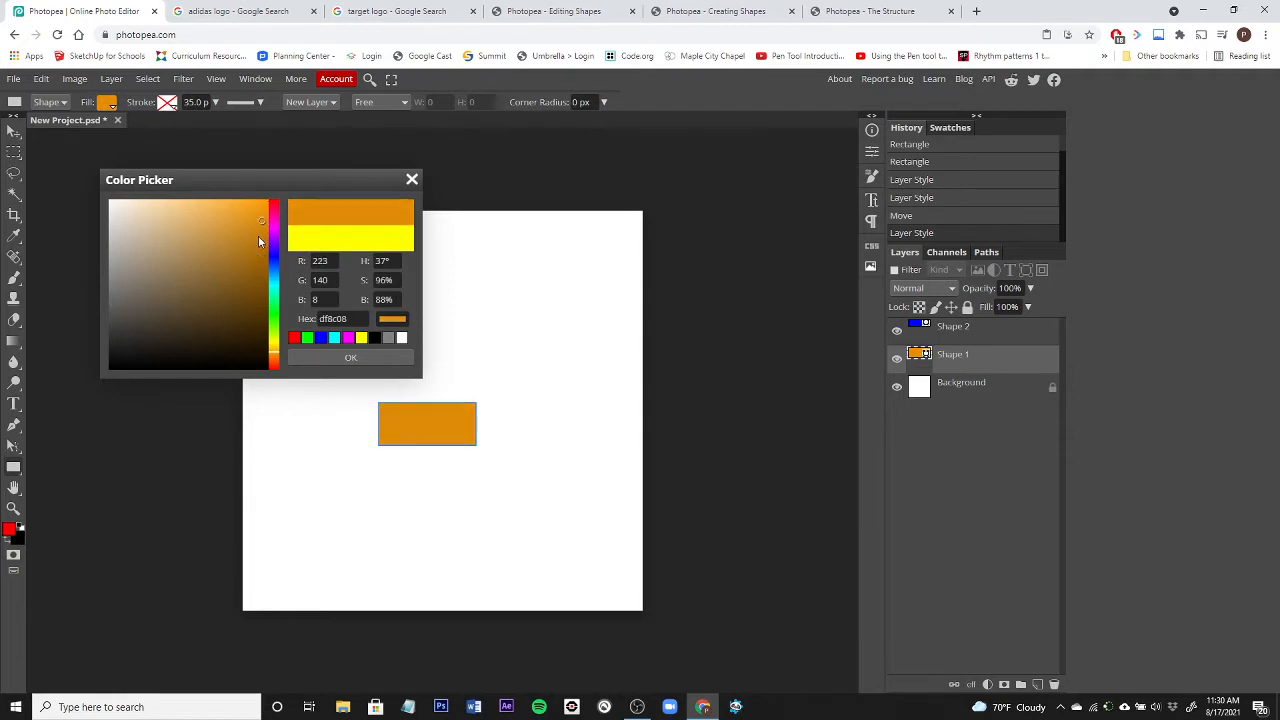
pyautogui.click(246, 211)
pyautogui.click(258, 244)
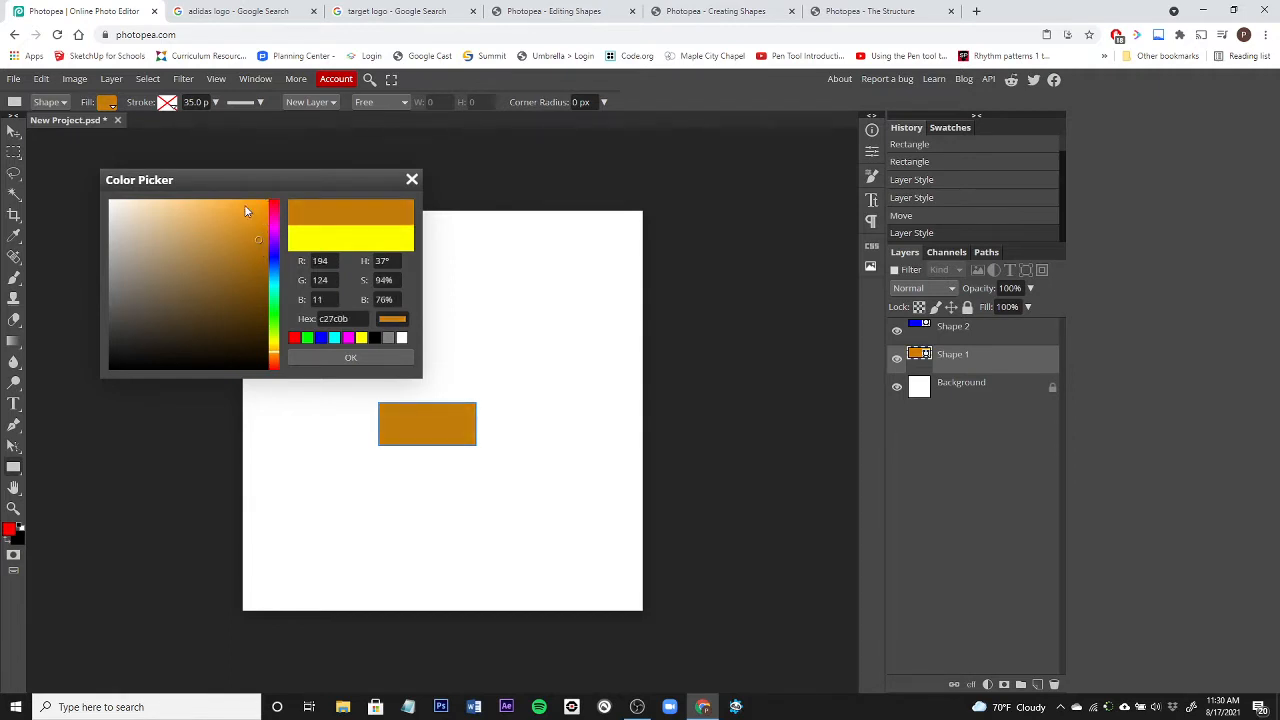
pyautogui.click(246, 209)
pyautogui.click(240, 207)
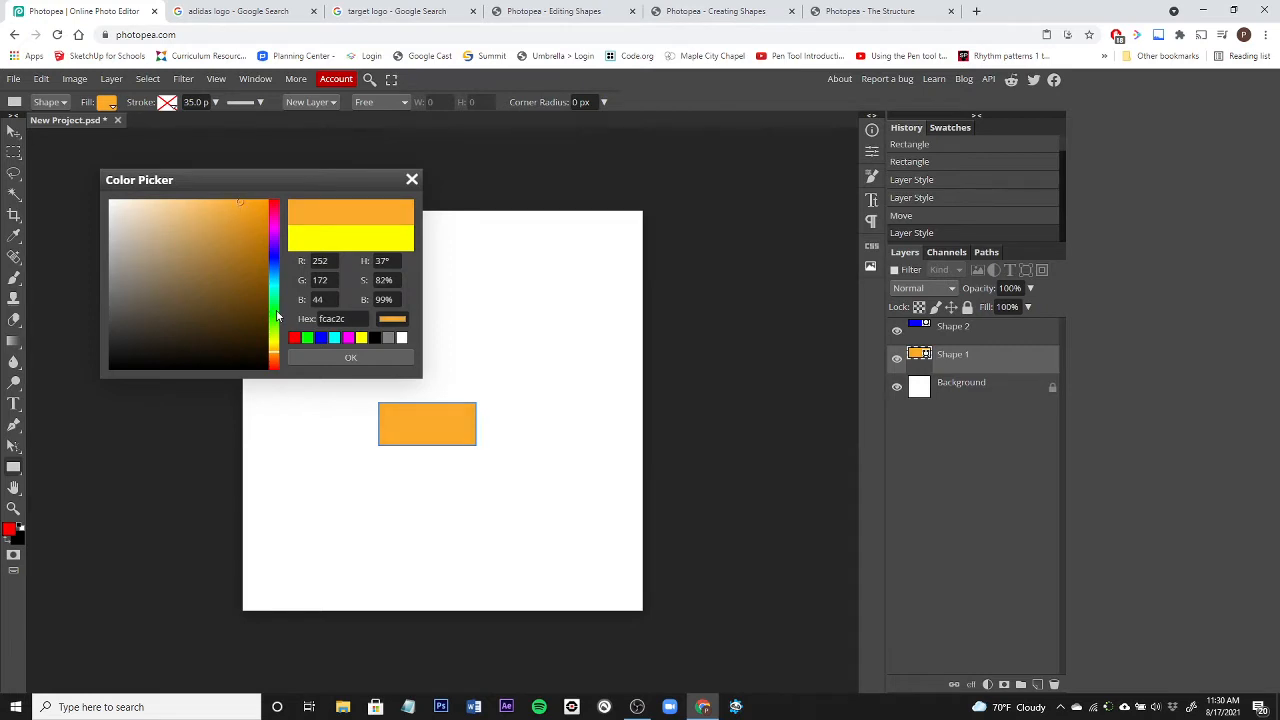
pyautogui.moveTo(277, 357); pyautogui.dragTo(271, 342)
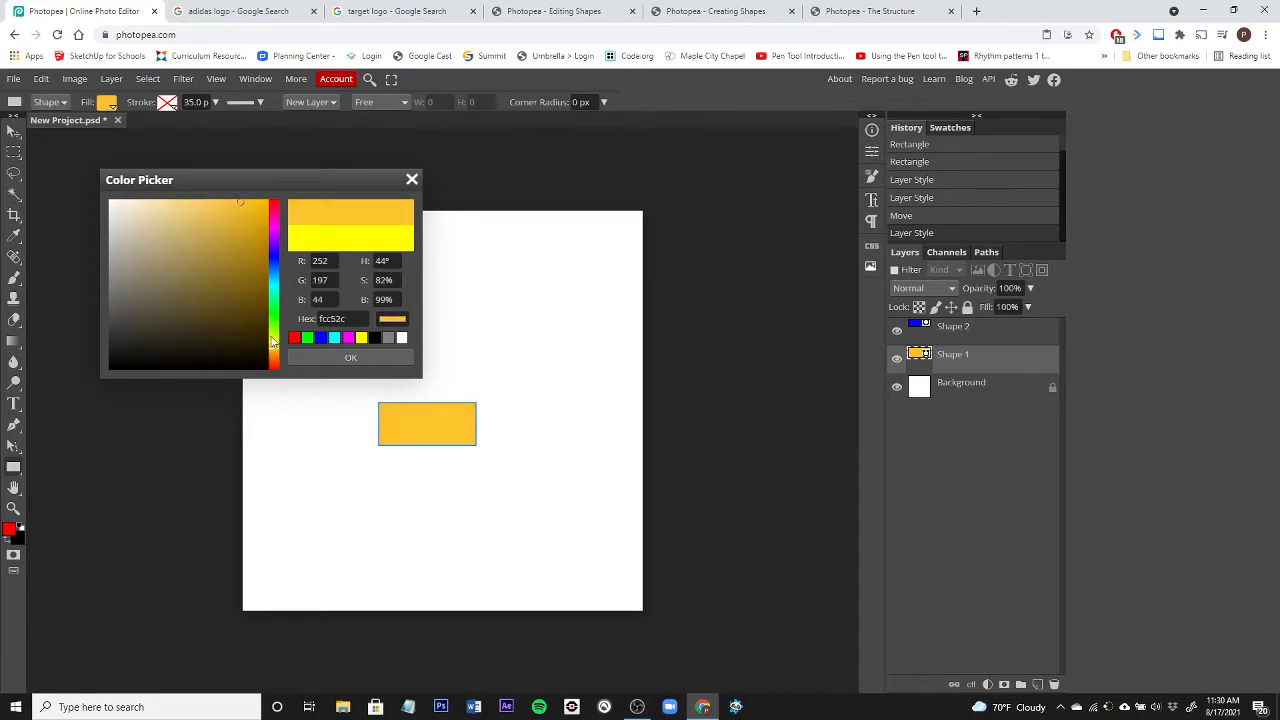
pyautogui.click(257, 257)
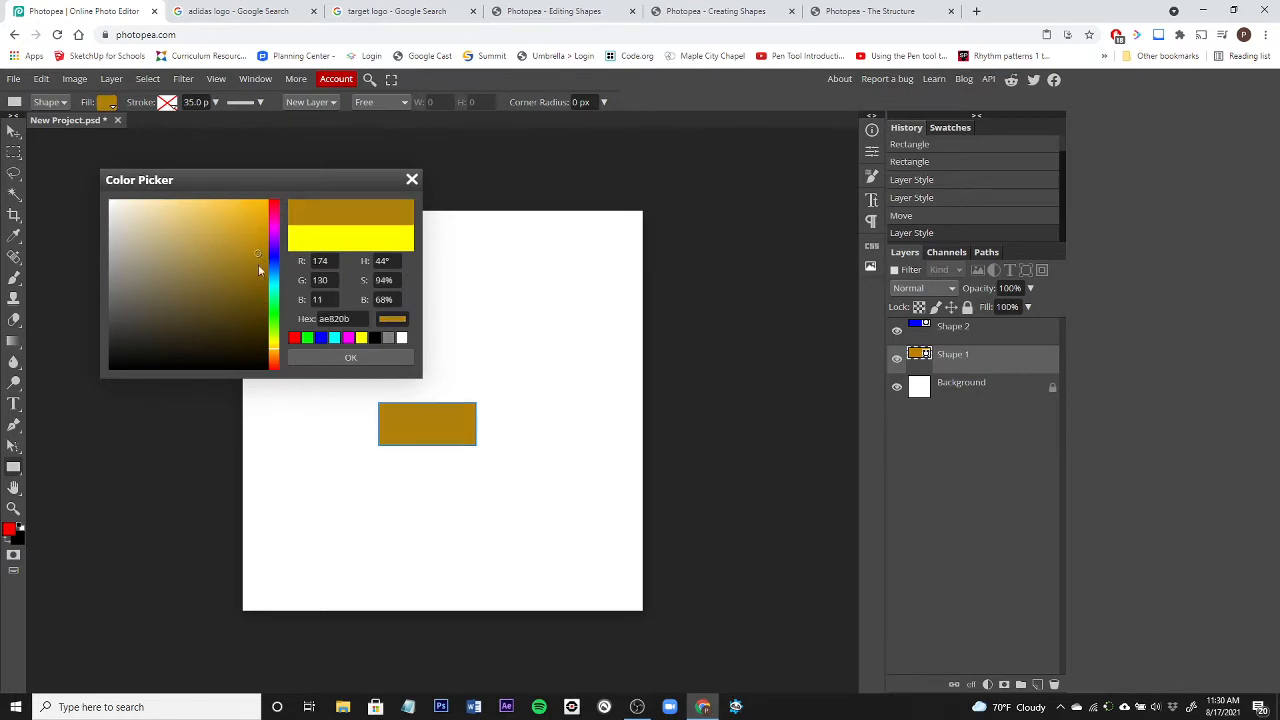
pyautogui.moveTo(278, 355); pyautogui.dragTo(278, 364)
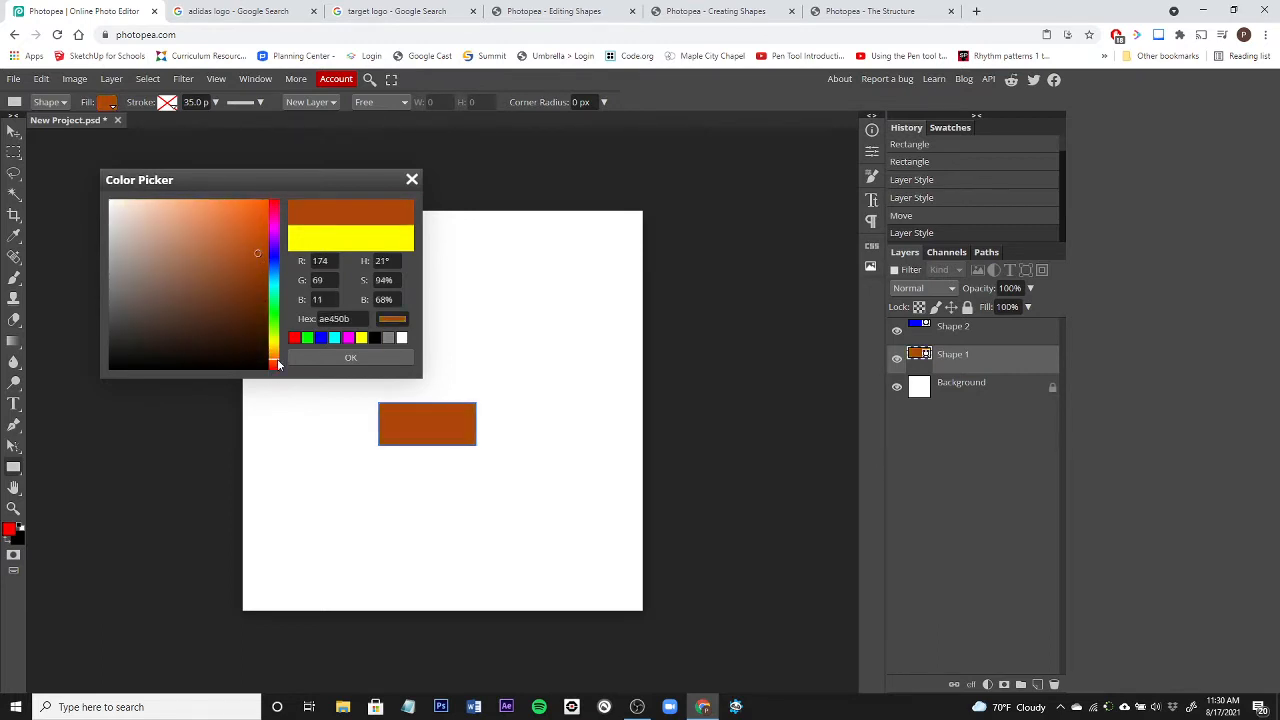
pyautogui.click(248, 206)
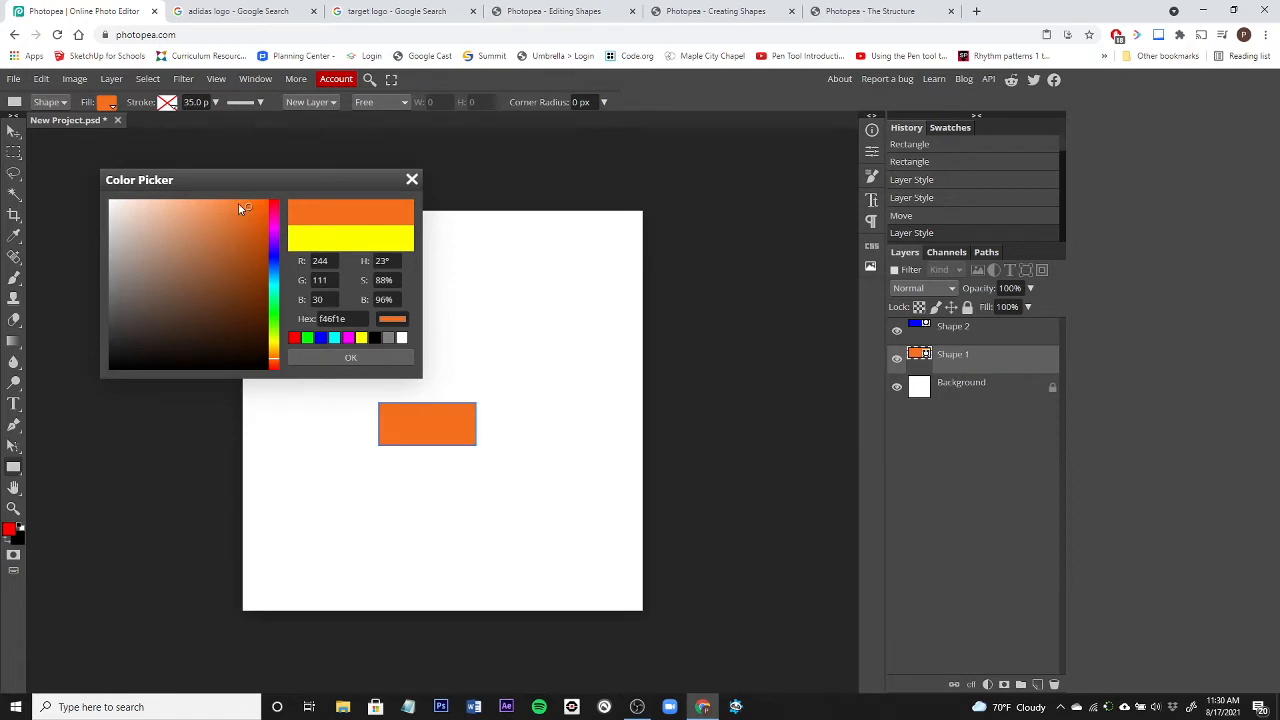
pyautogui.click(238, 202)
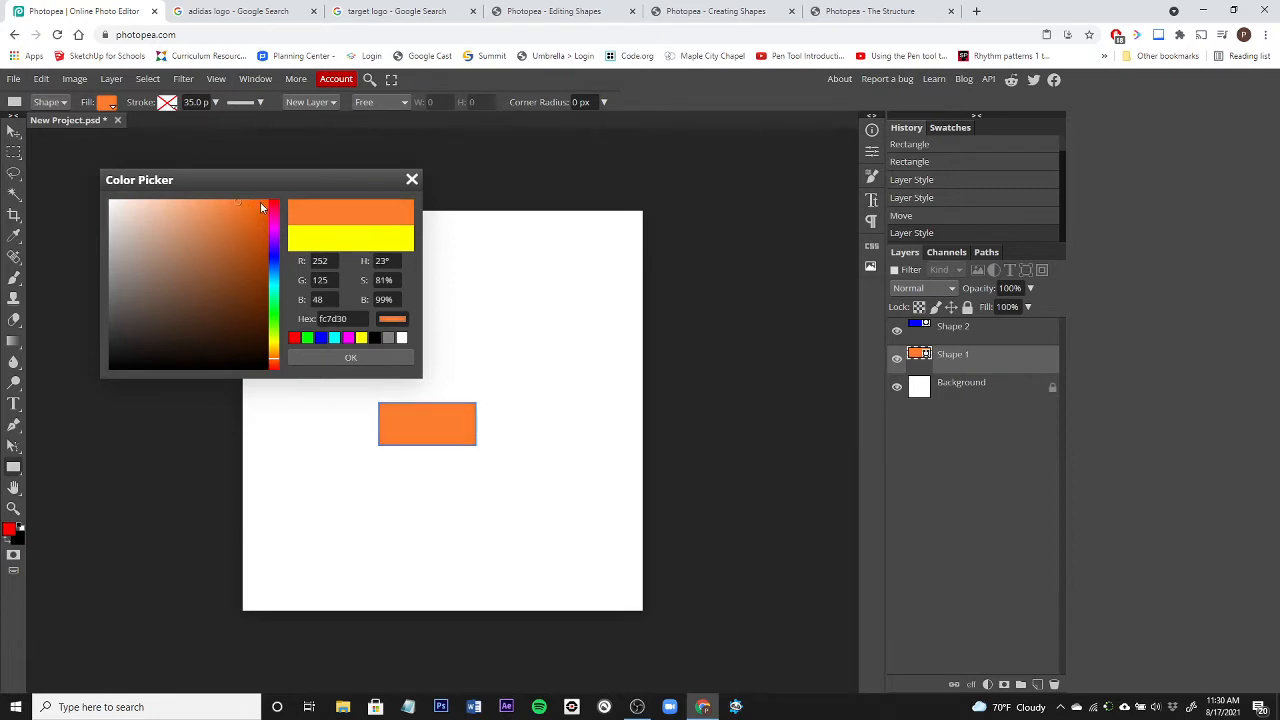
pyautogui.click(261, 205)
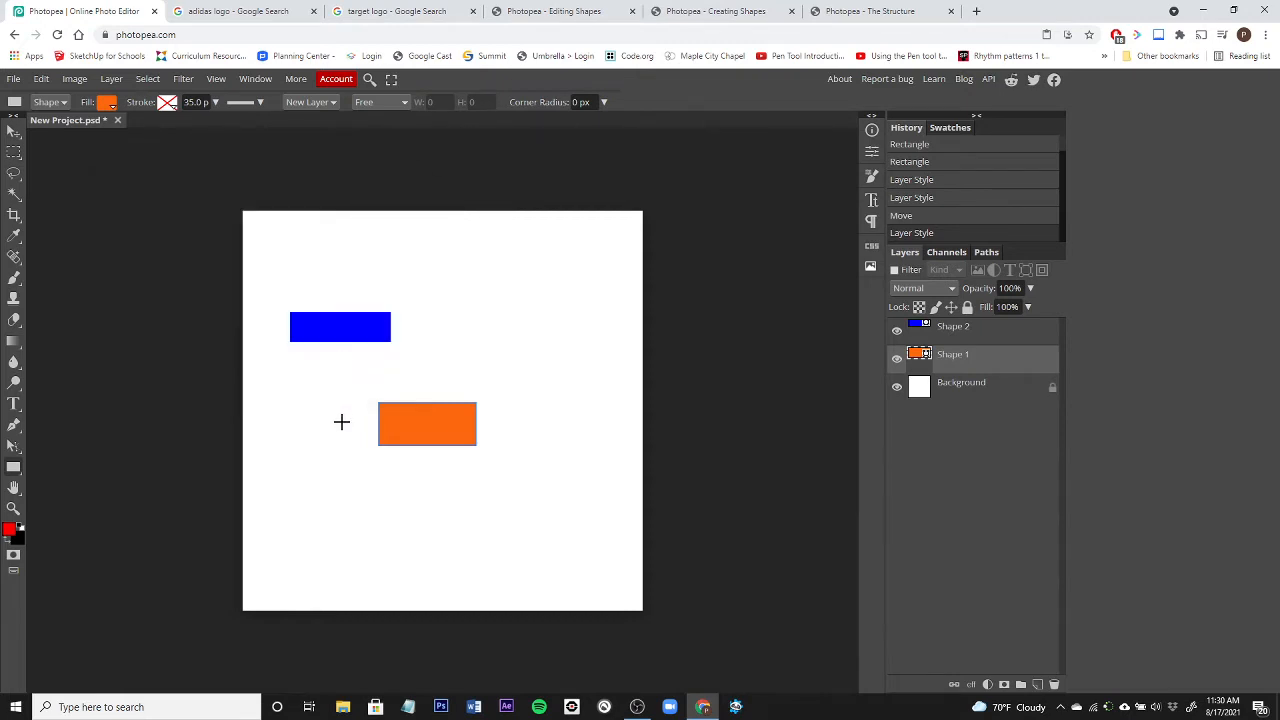
# Draw an orange ellipse about 549 by 172 px near the canvas's upper edge and a perfect circle below it
pyautogui.rightClick(8, 466)
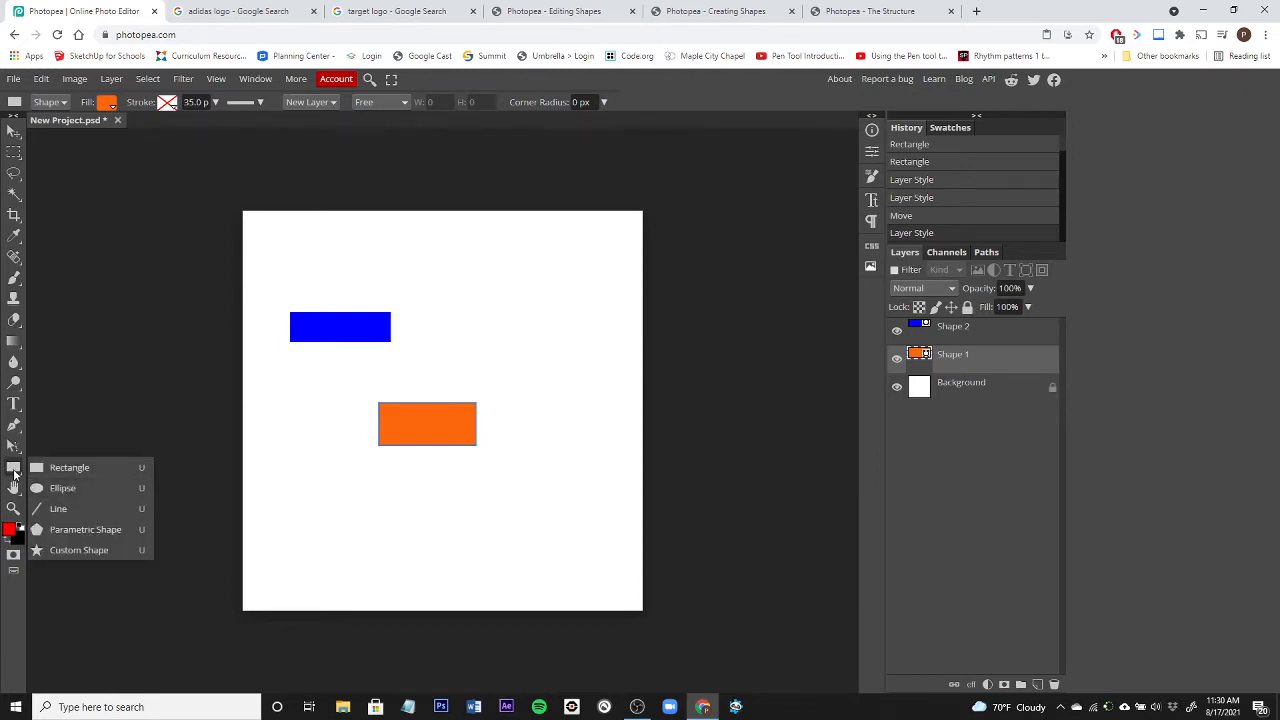
pyautogui.click(63, 488)
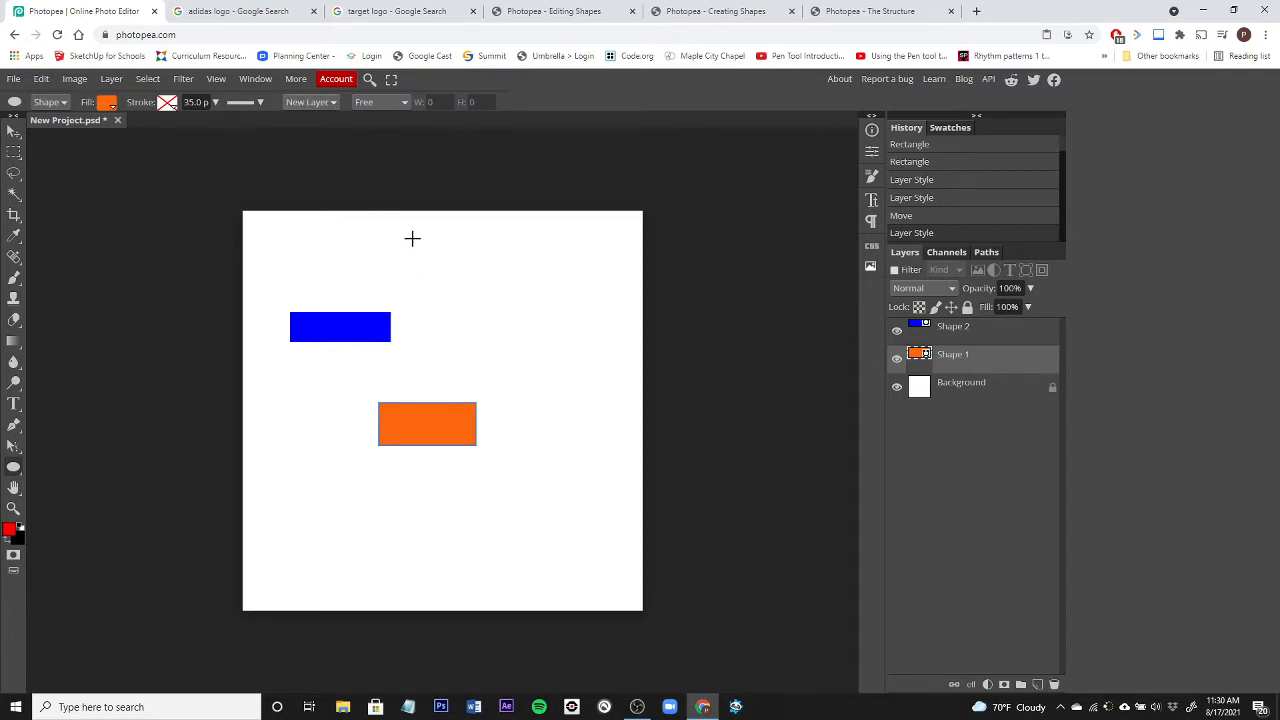
pyautogui.moveTo(412, 238); pyautogui.dragTo(534, 277)
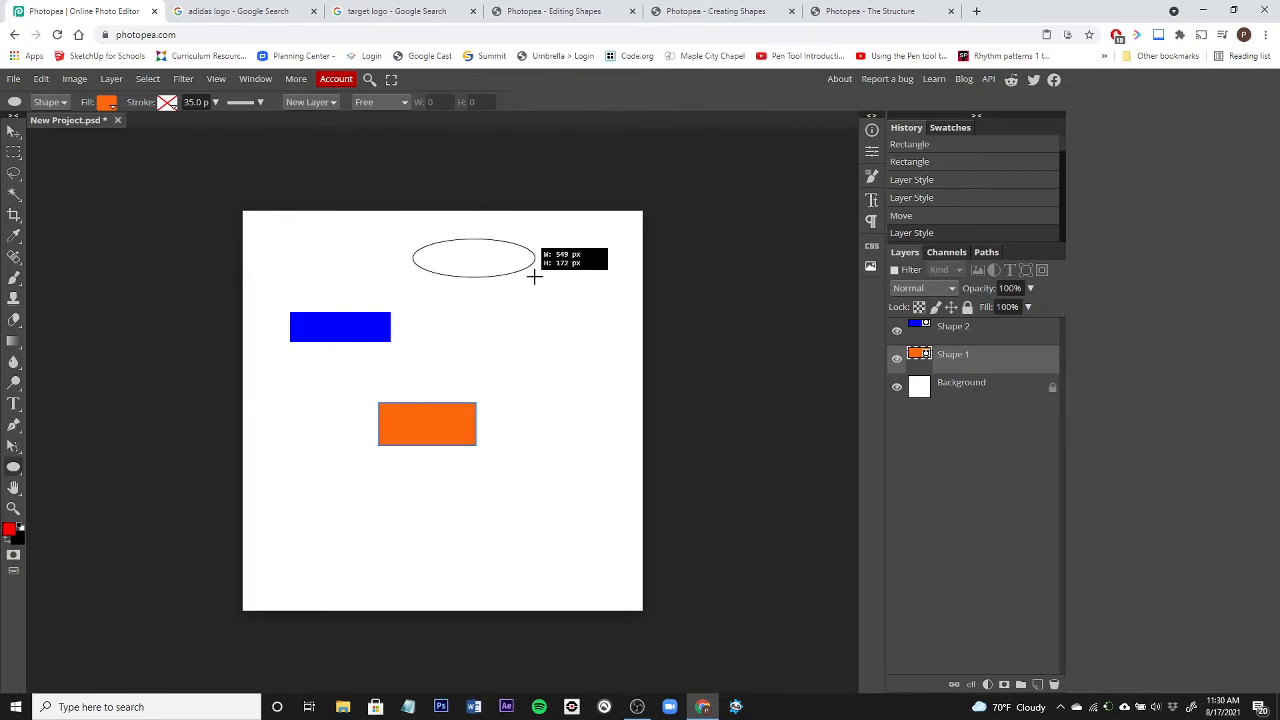
pyautogui.moveTo(534, 277); pyautogui.dragTo(535, 278)
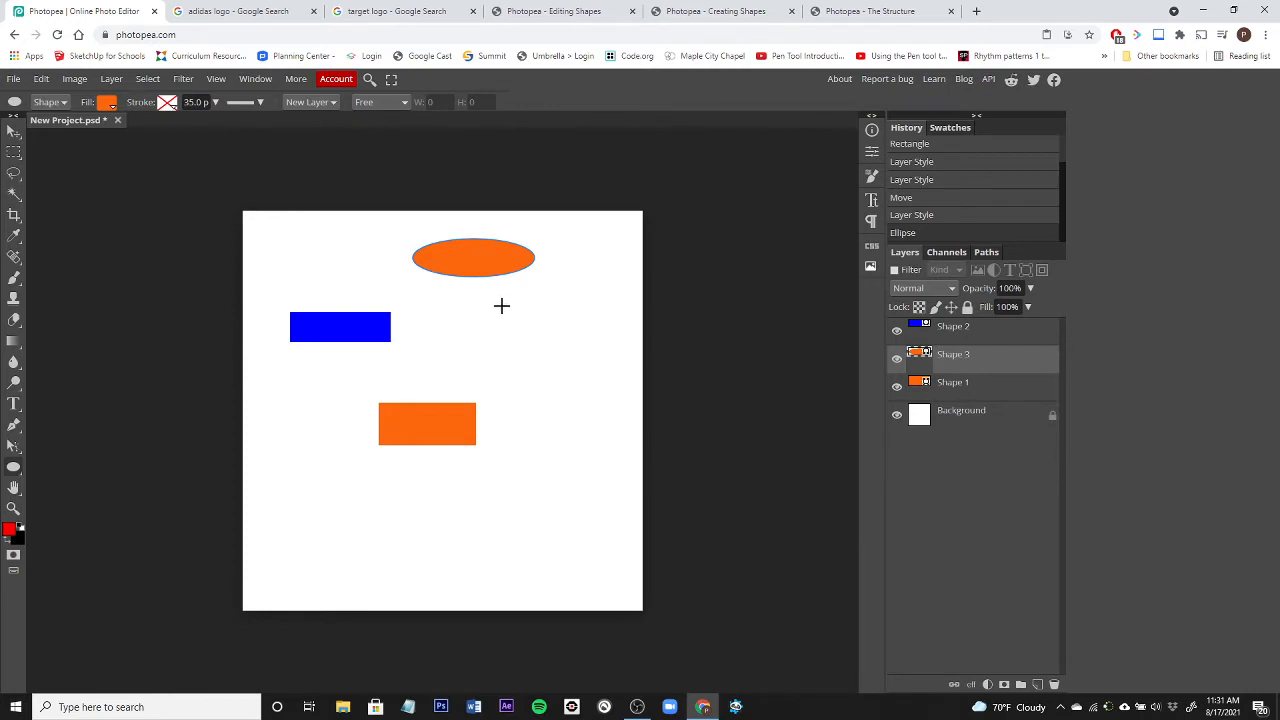
pyautogui.moveTo(477, 298); pyautogui.dragTo(596, 343)
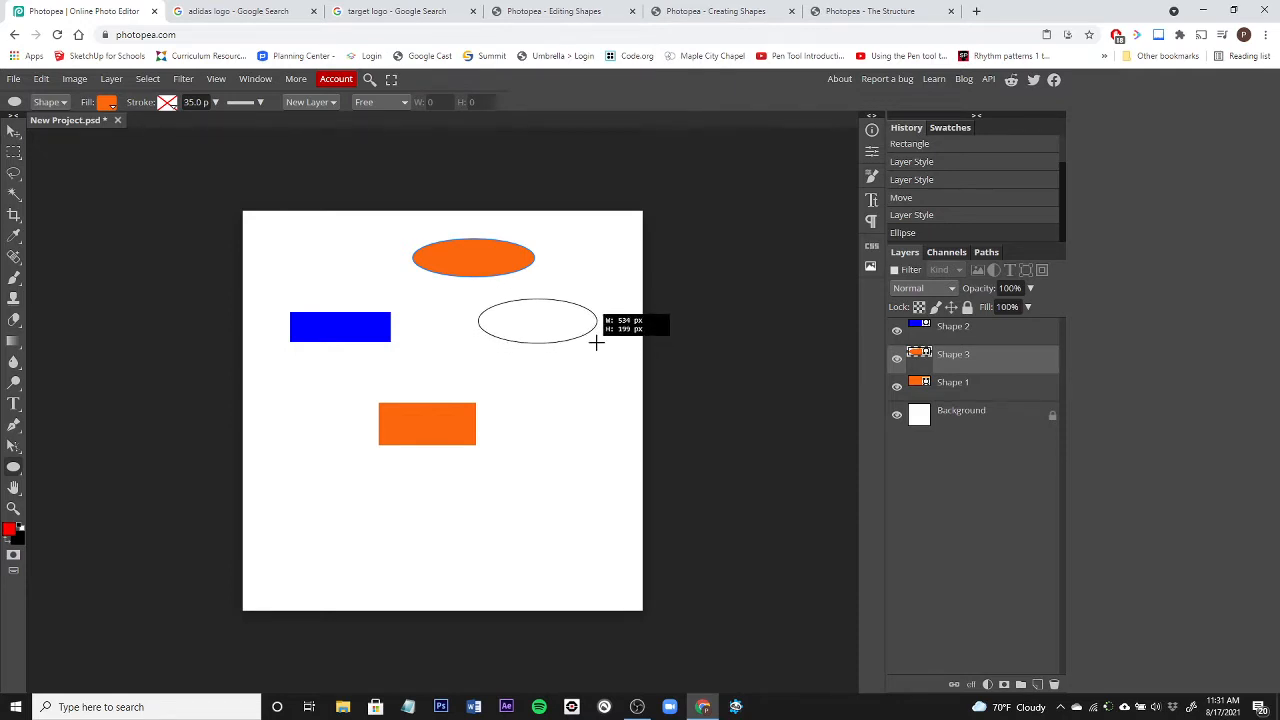
pyautogui.moveTo(596, 343); pyautogui.dragTo(583, 432)
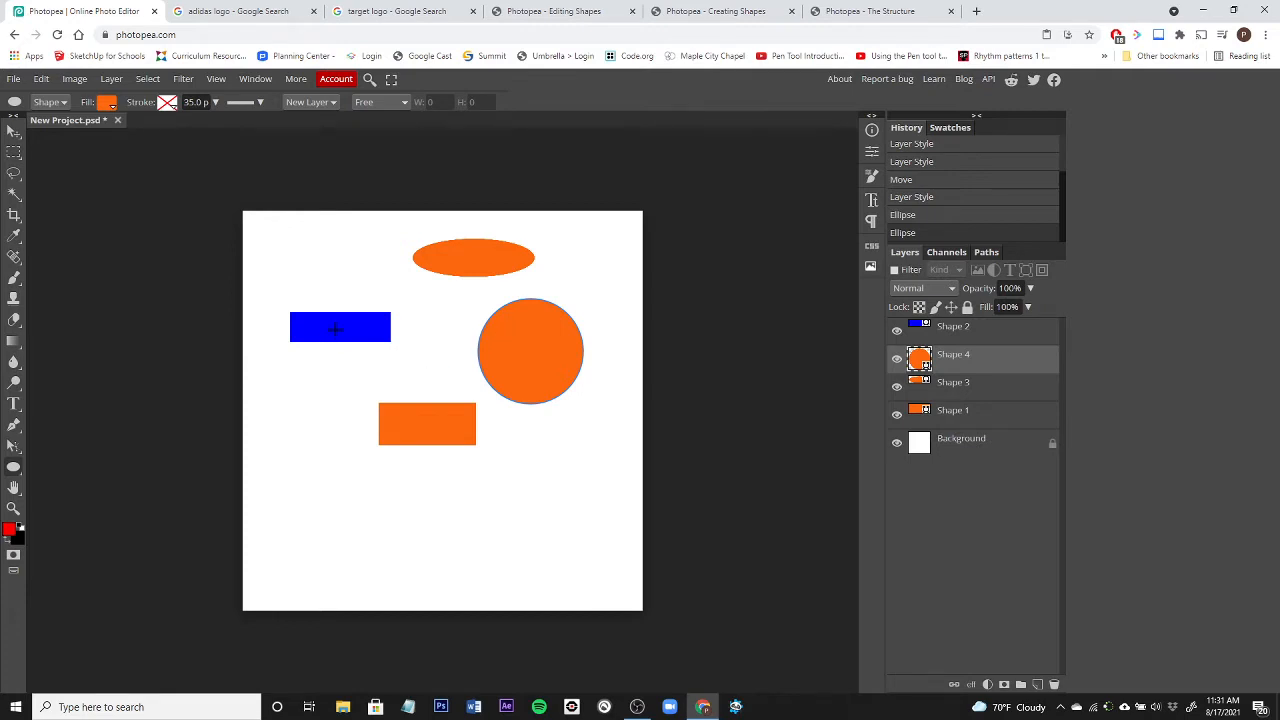
# Draw a nearly horizontal 5 px wide line below the orange rectangle with the Line tool
pyautogui.rightClick(14, 470)
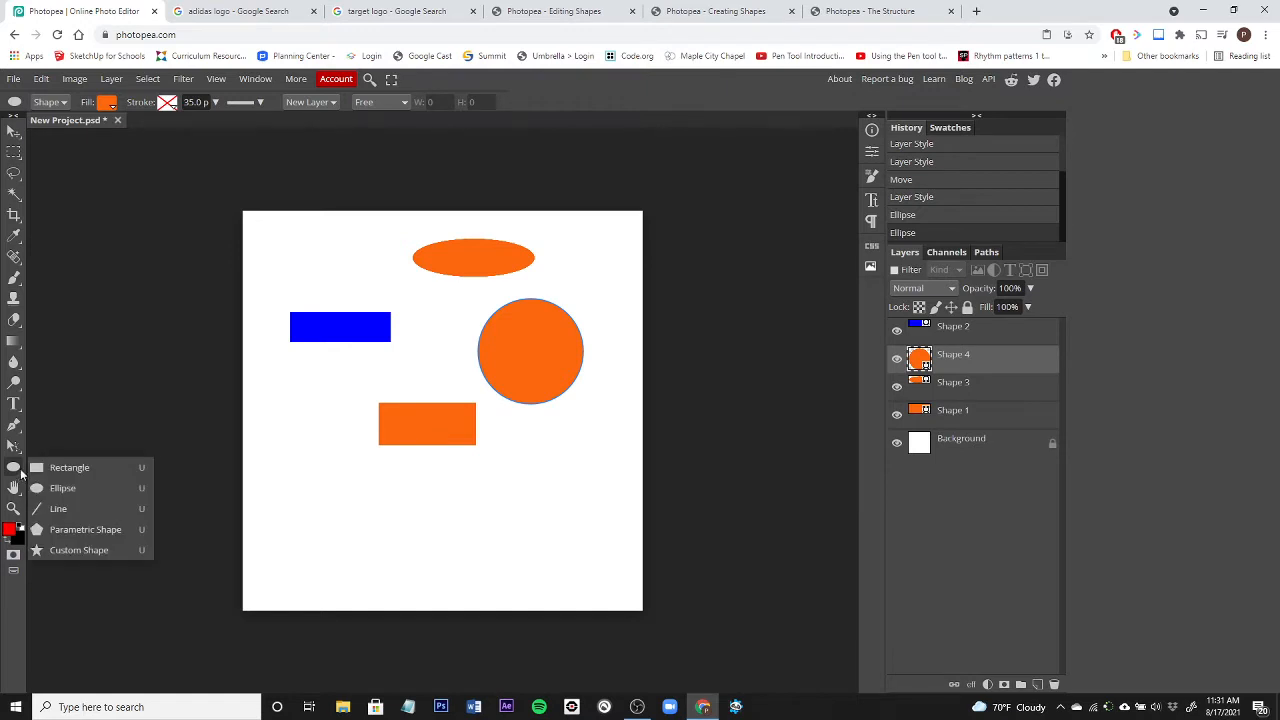
pyautogui.click(62, 509)
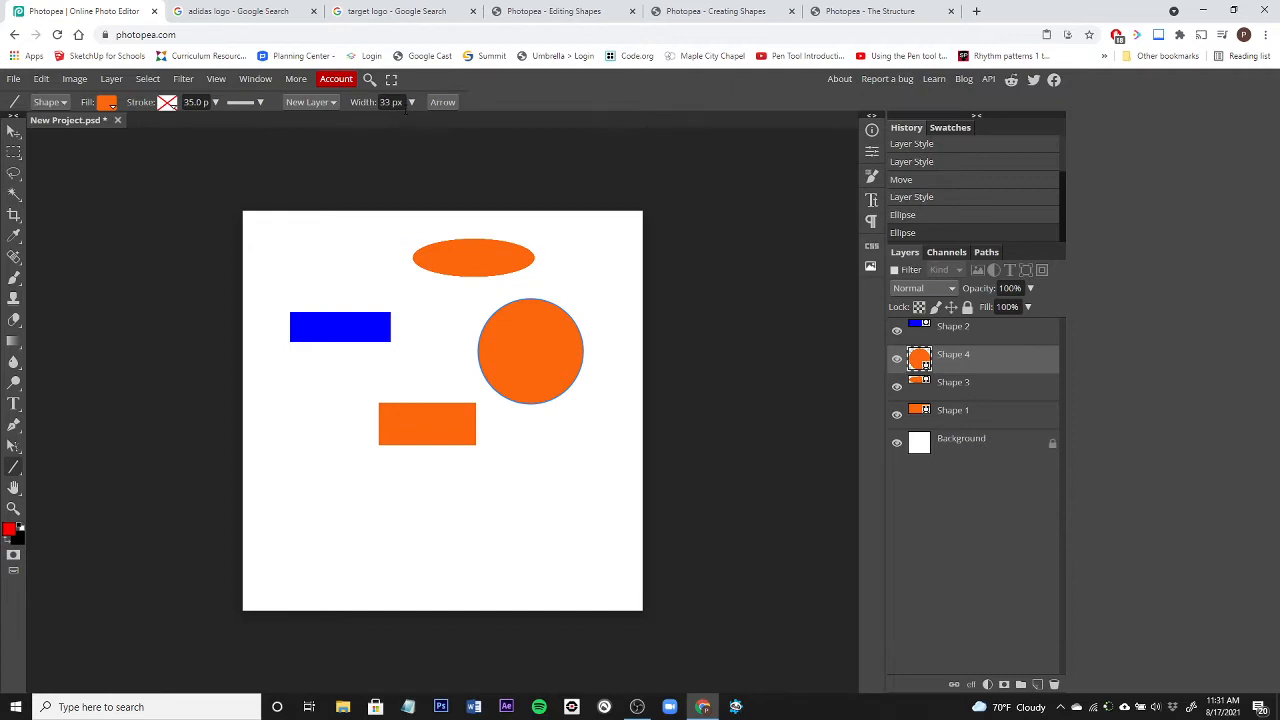
pyautogui.click(410, 102)
pyautogui.moveTo(384, 124); pyautogui.dragTo(364, 133)
pyautogui.moveTo(360, 128); pyautogui.dragTo(359, 128)
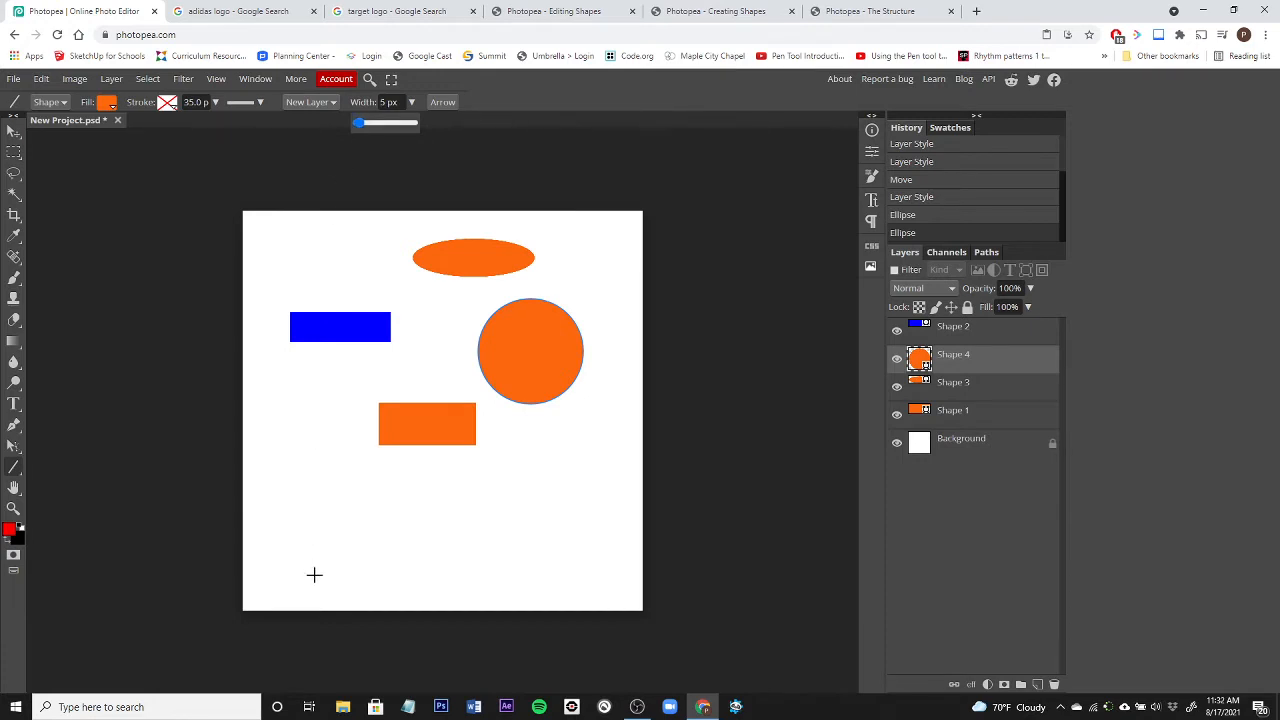
pyautogui.moveTo(311, 509); pyautogui.dragTo(498, 507)
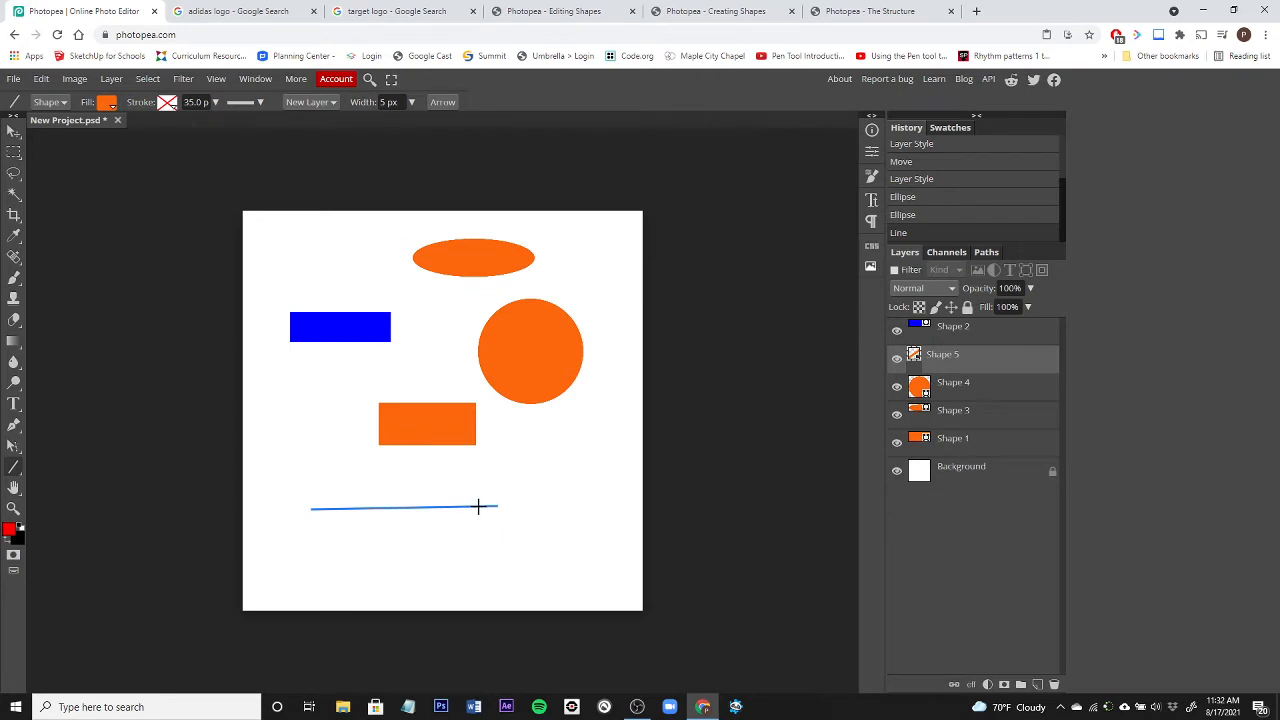
# Draw two 18 px wide lines, one below the thin line and a perfectly horizontal one across the orange rectangle
pyautogui.click(412, 105)
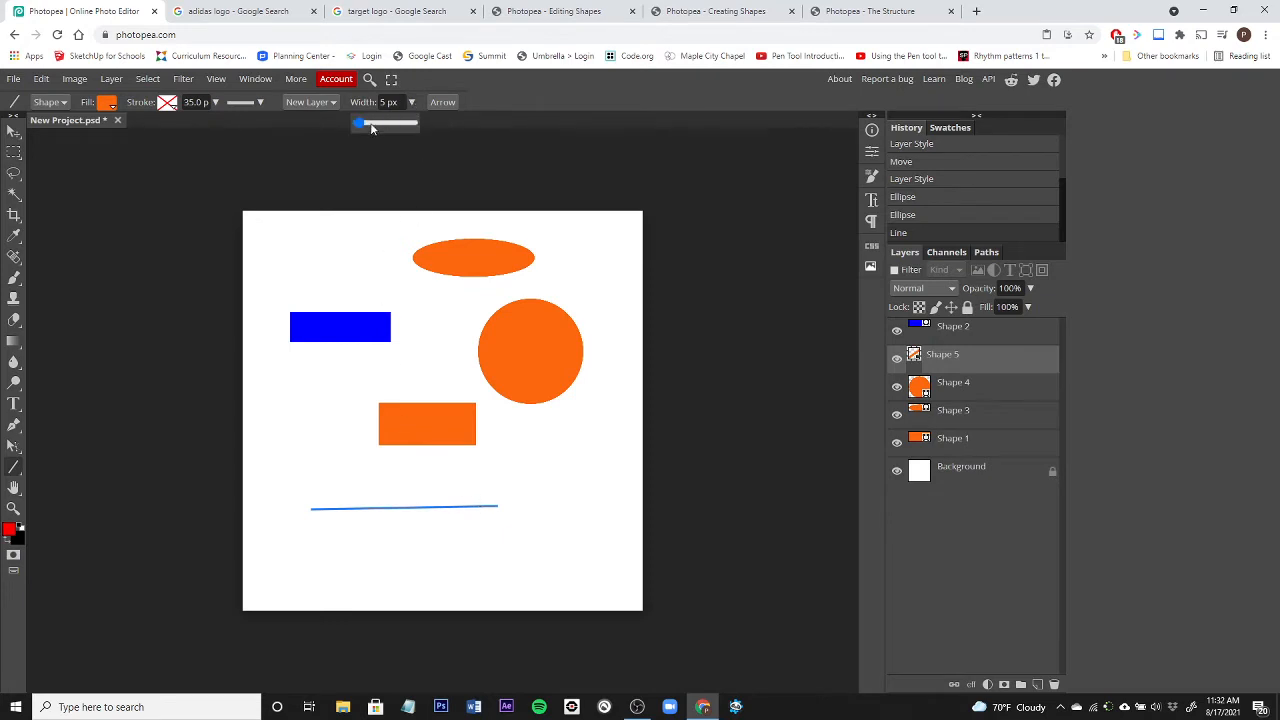
pyautogui.moveTo(360, 126); pyautogui.dragTo(374, 119)
pyautogui.moveTo(313, 548); pyautogui.dragTo(532, 546)
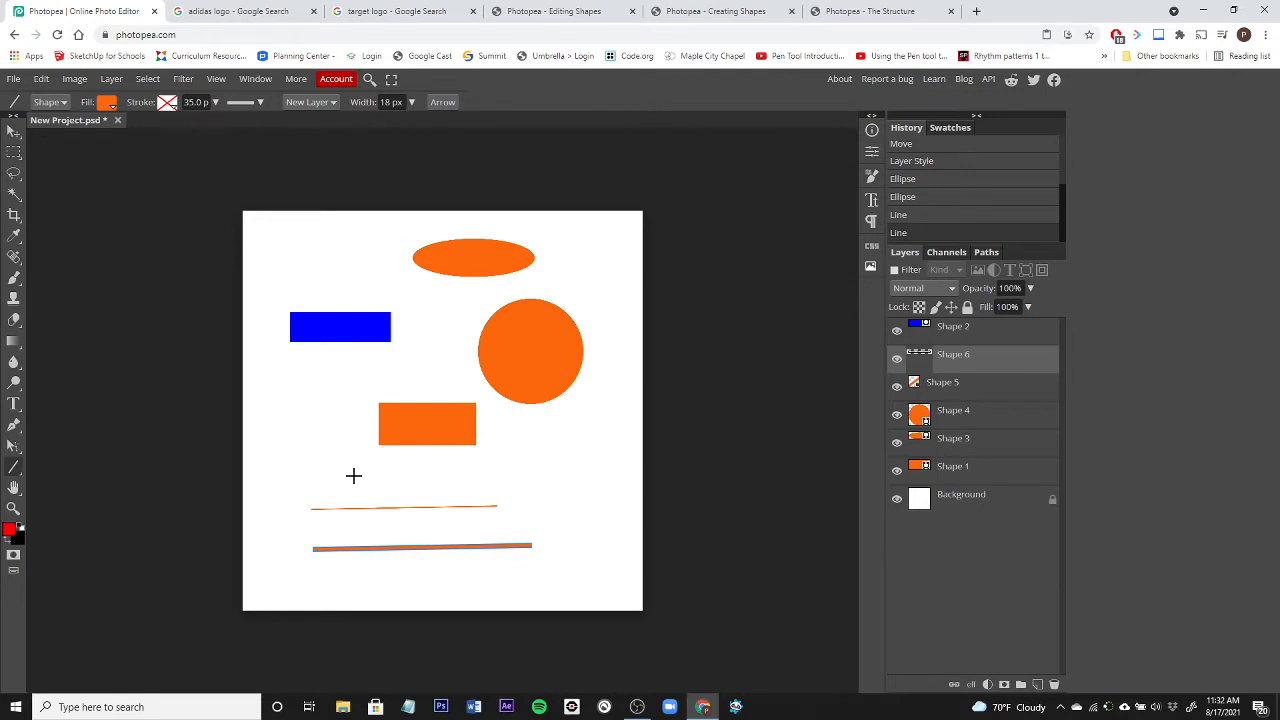
pyautogui.moveTo(297, 436); pyautogui.dragTo(533, 436)
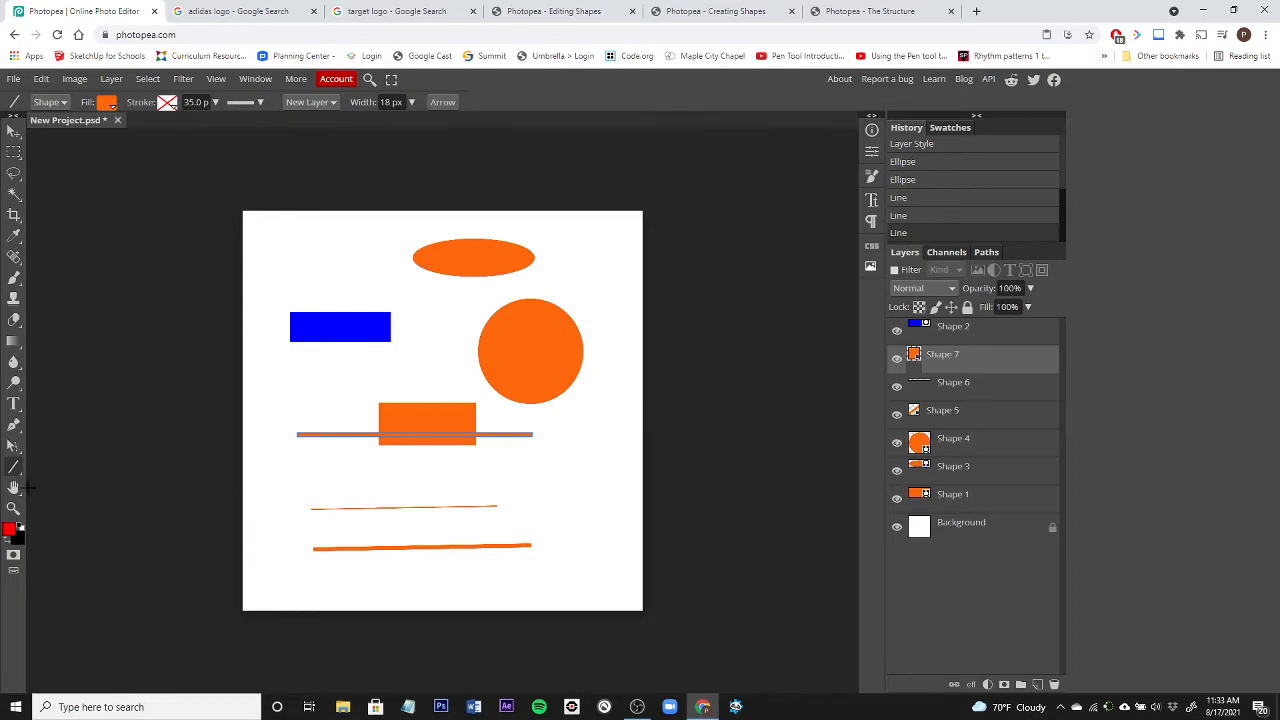
# Draw a small five-sided polygon in the canvas's upper-left corner with the Parametric Shape tool
pyautogui.rightClick(14, 467)
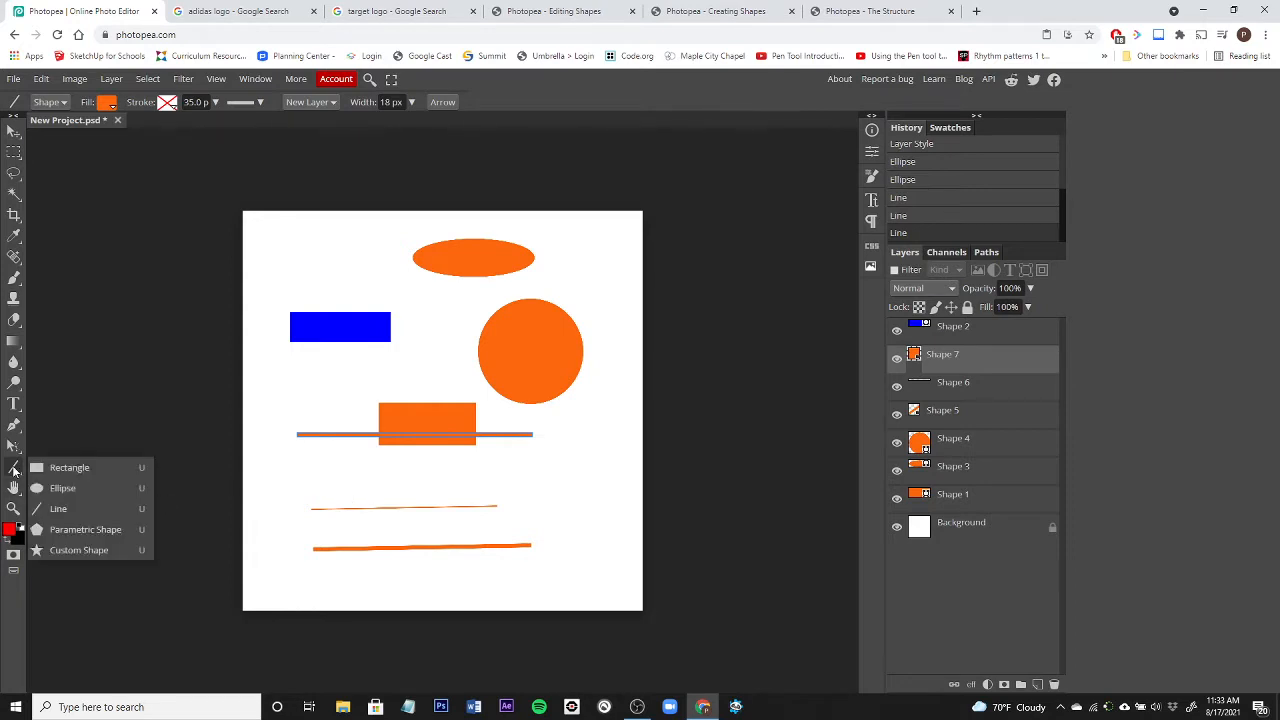
pyautogui.click(72, 530)
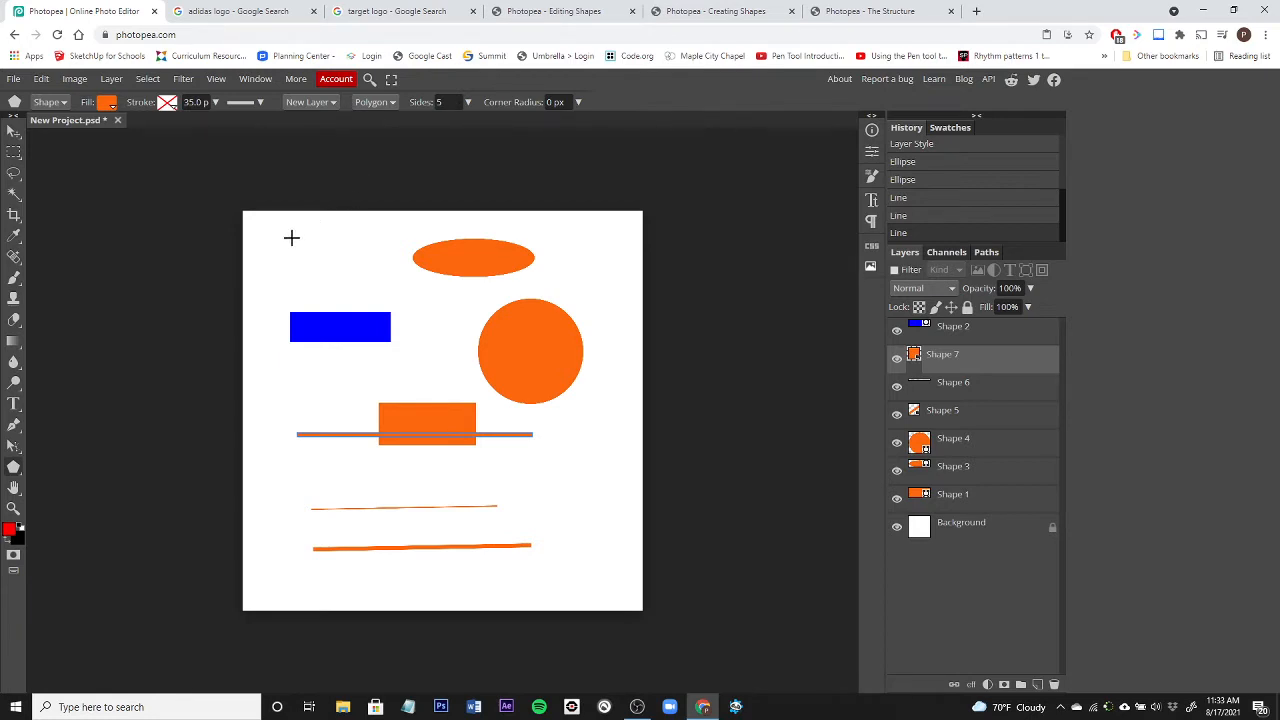
pyautogui.moveTo(289, 237); pyautogui.dragTo(313, 249)
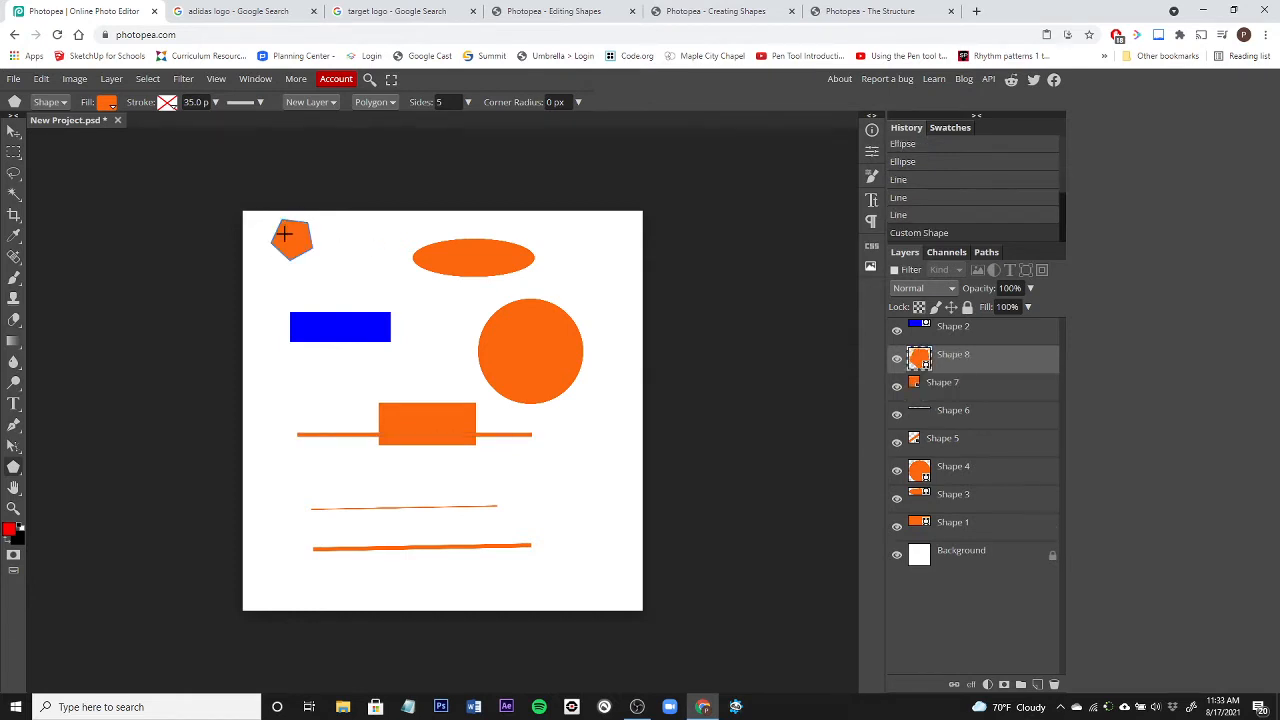
# Set the polygon's number of sides to 8 and draw an octagon below the circle
pyautogui.click(470, 104)
pyautogui.click(443, 124)
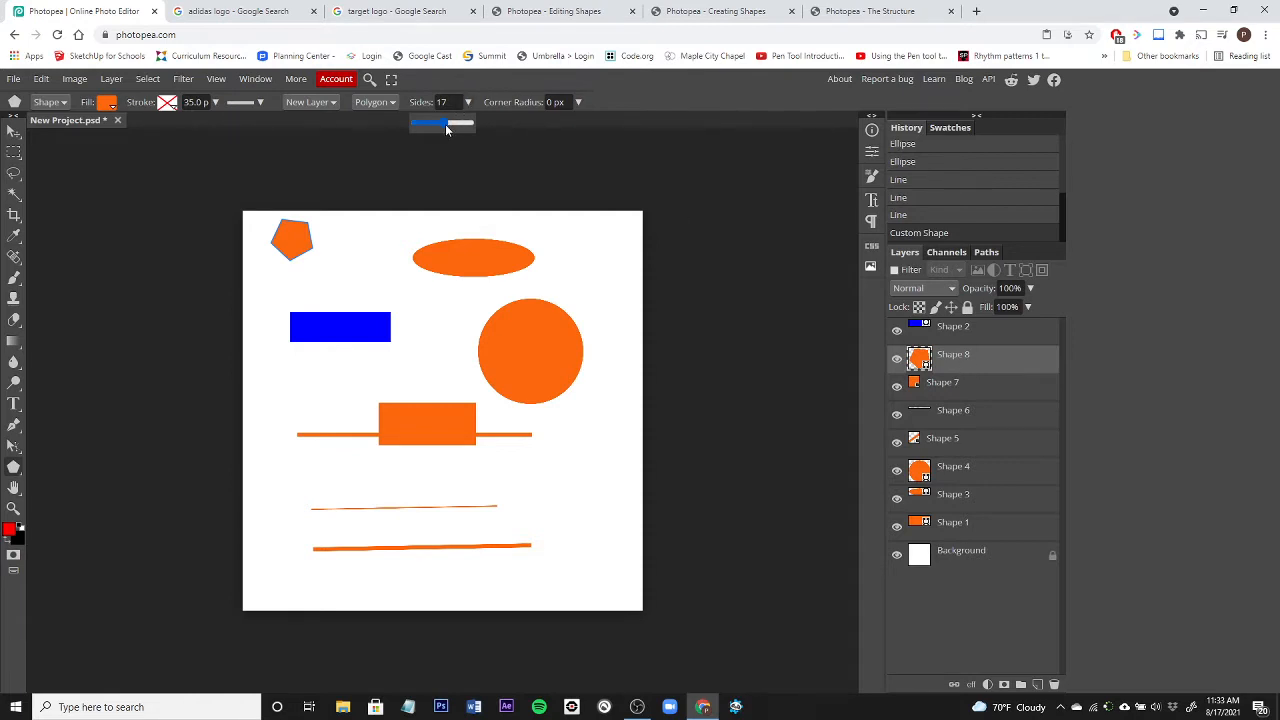
pyautogui.moveTo(450, 126); pyautogui.dragTo(423, 135)
pyautogui.moveTo(425, 125); pyautogui.dragTo(430, 126)
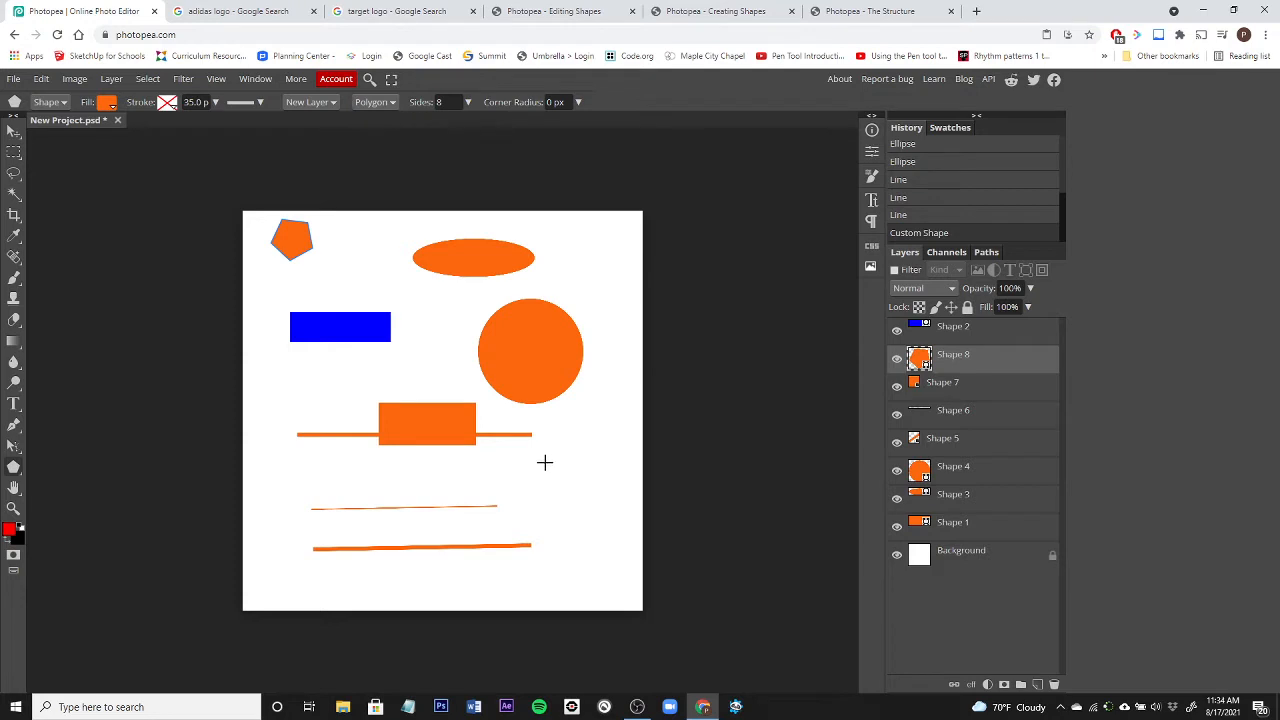
pyautogui.moveTo(543, 460); pyautogui.dragTo(533, 487)
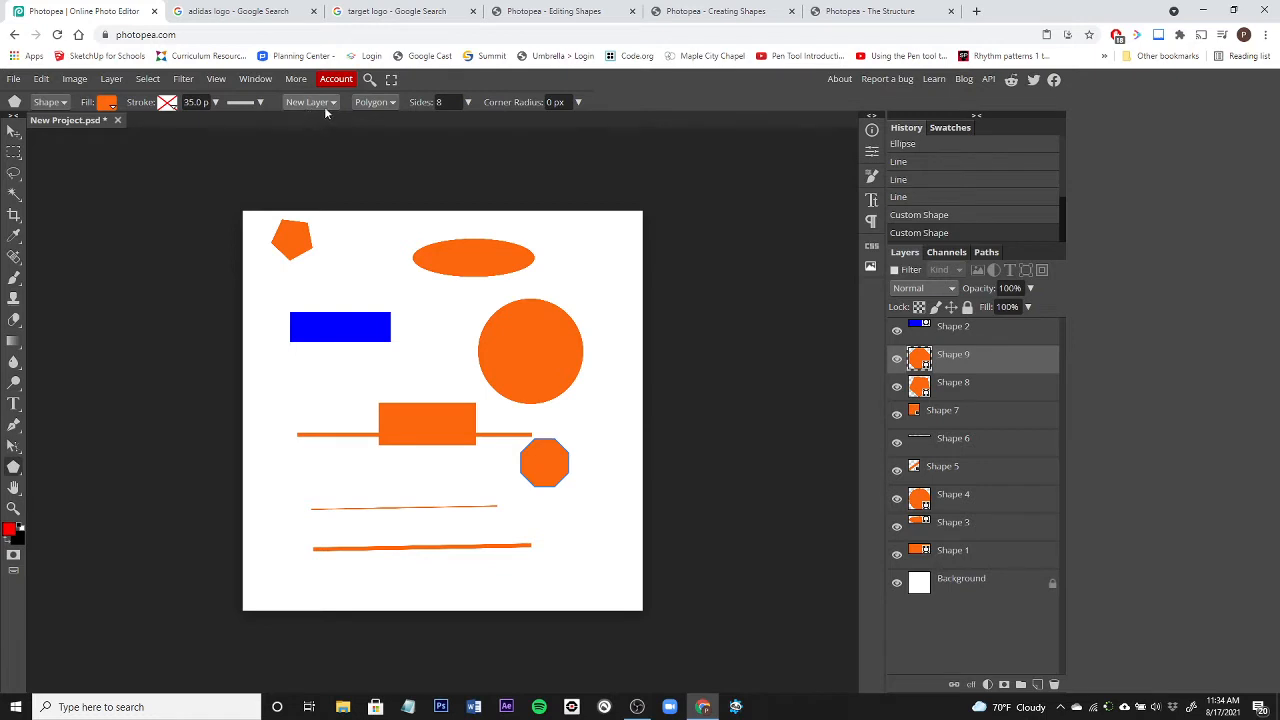
# Switch the parametric shape to Star and draw an eight-pointed star near the canvas's left edge, below the blue rectangle
pyautogui.click(380, 102)
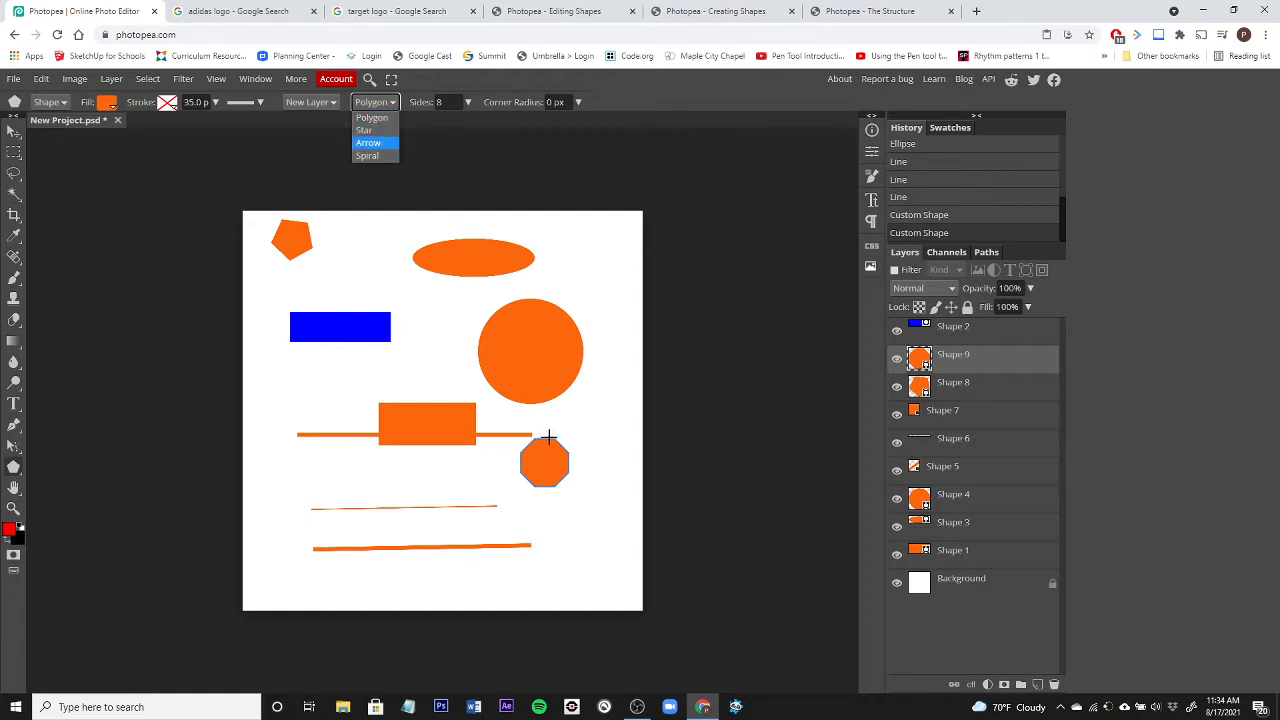
pyautogui.click(366, 132)
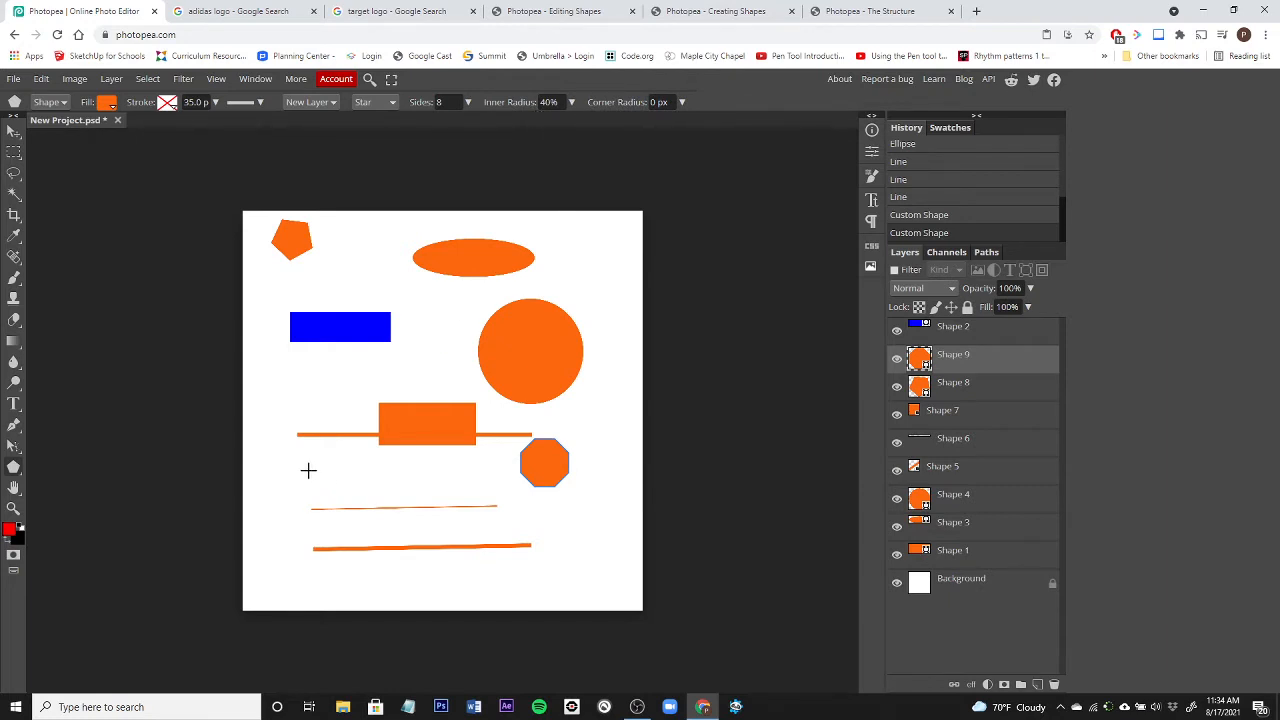
pyautogui.moveTo(271, 465); pyautogui.dragTo(290, 478)
pyautogui.moveTo(290, 478); pyautogui.dragTo(290, 478)
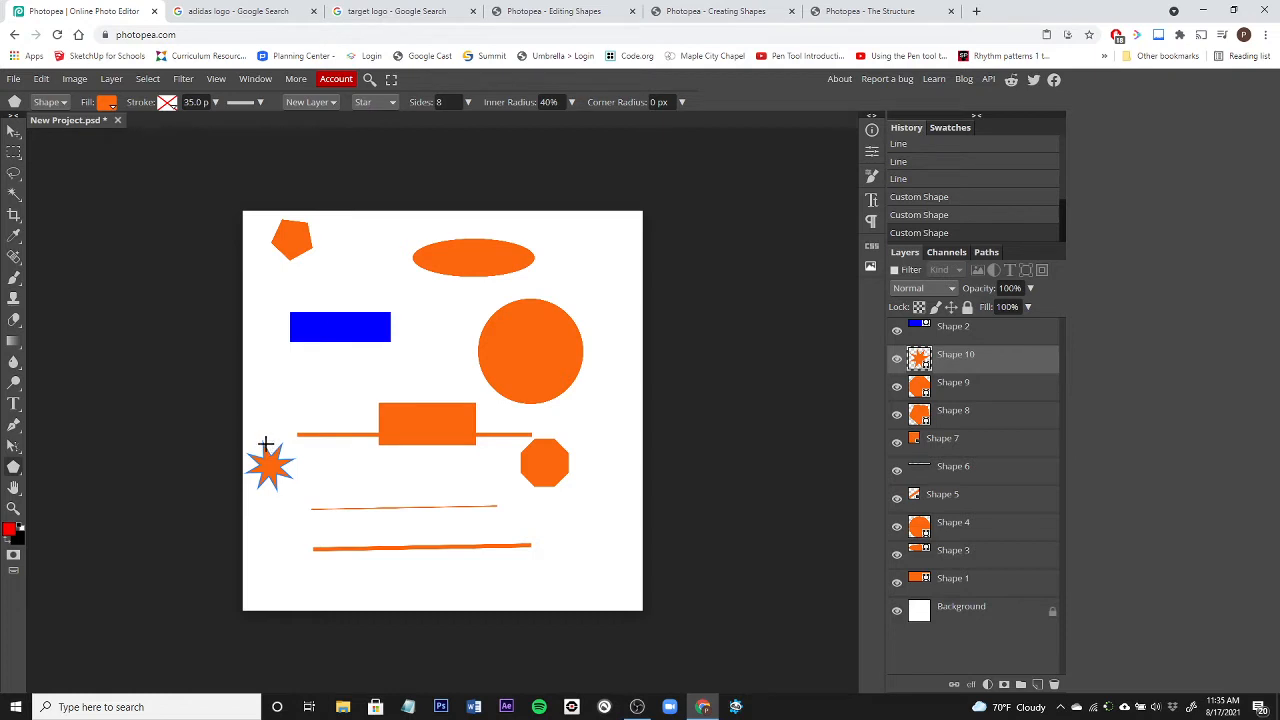
# Set the star's inner radius to 96% and draw a small star near the canvas's upper-right corner
pyautogui.click(572, 102)
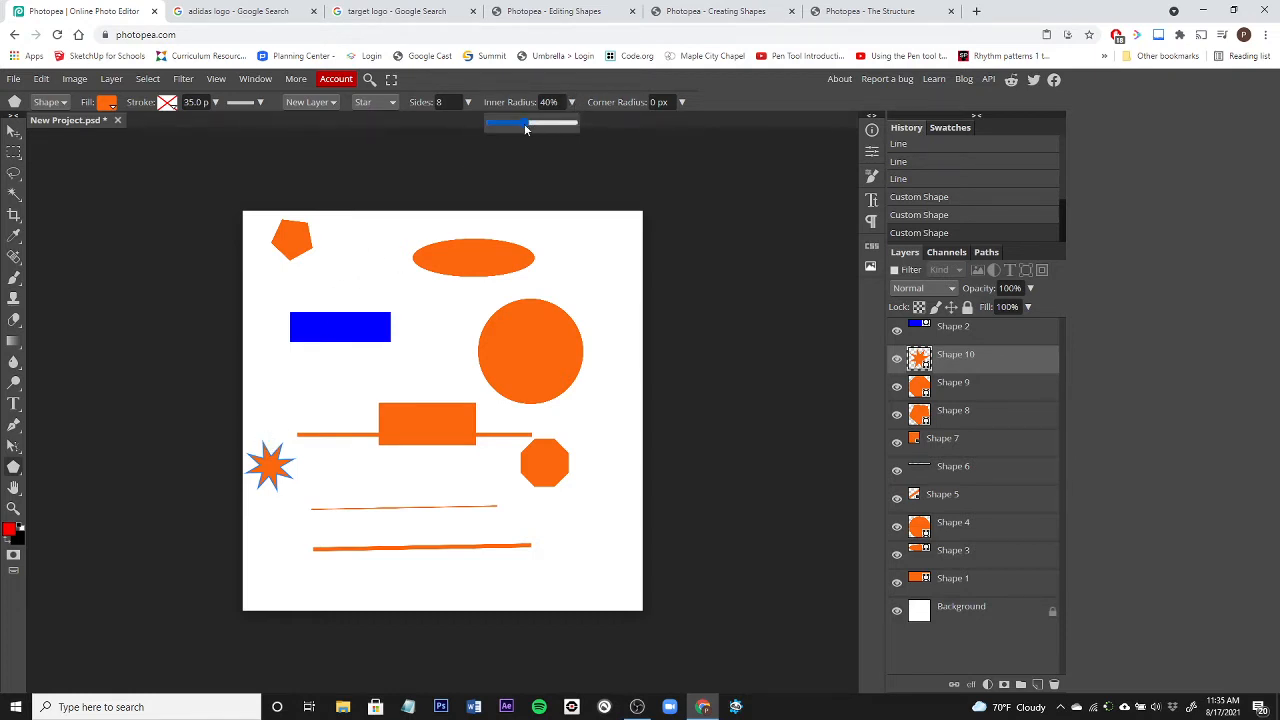
pyautogui.moveTo(527, 127); pyautogui.dragTo(574, 127)
pyautogui.moveTo(571, 240); pyautogui.dragTo(580, 237)
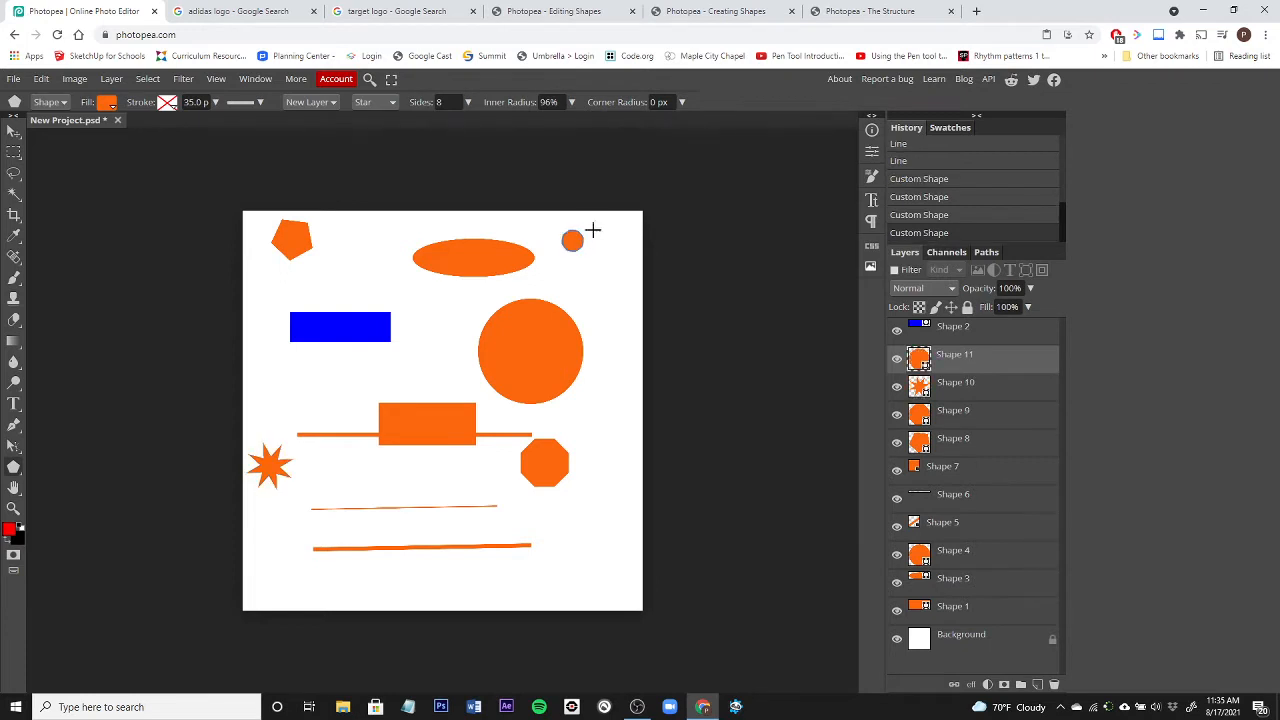
# Set the star's inner radius to 66% and draw an eight-pointed star between the small round shape and the large circle
pyautogui.click(571, 103)
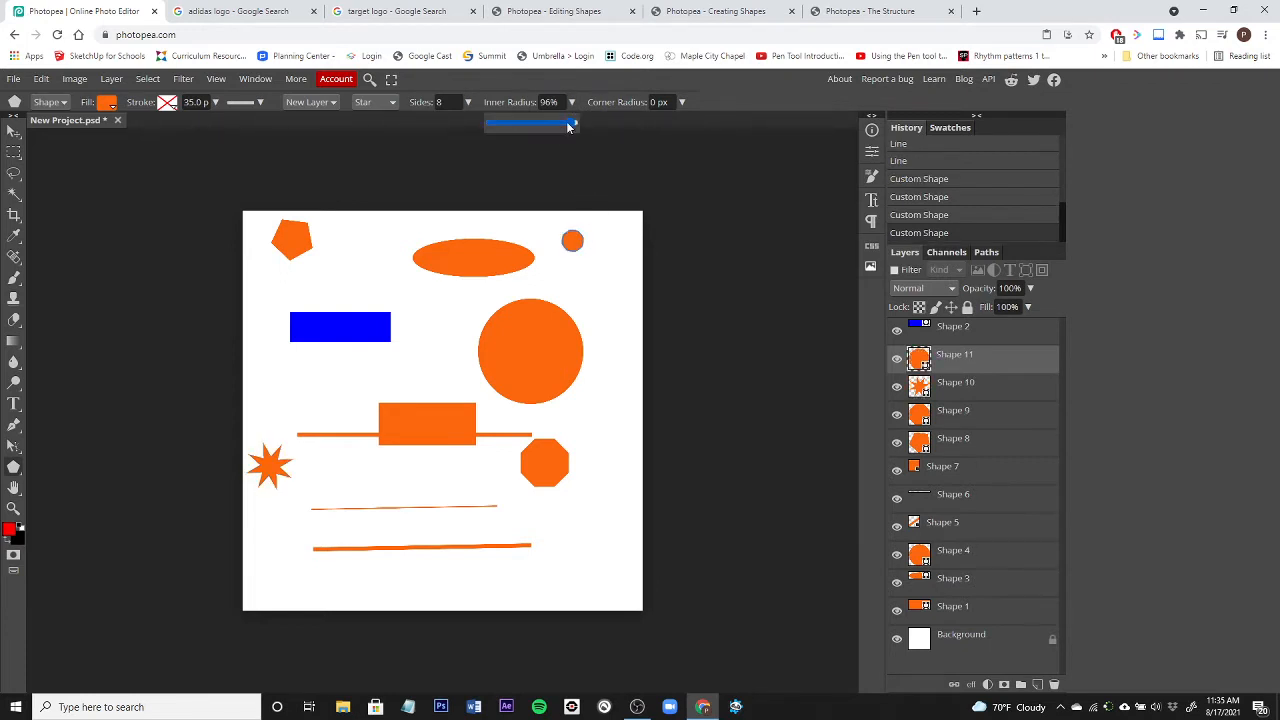
pyautogui.moveTo(574, 123); pyautogui.dragTo(546, 123)
pyautogui.moveTo(589, 289); pyautogui.dragTo(614, 267)
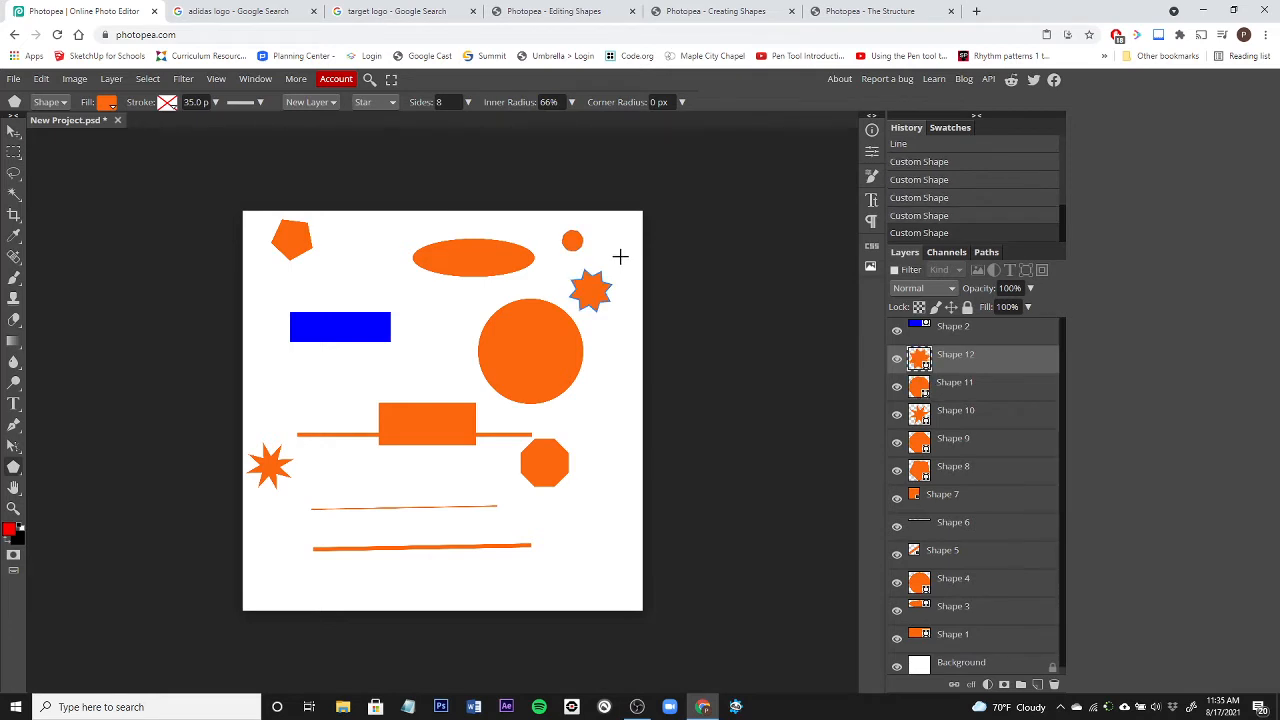
# Set the star's inner radius to 6% and draw a thin-rayed star near the canvas's lower-right corner
pyautogui.click(571, 102)
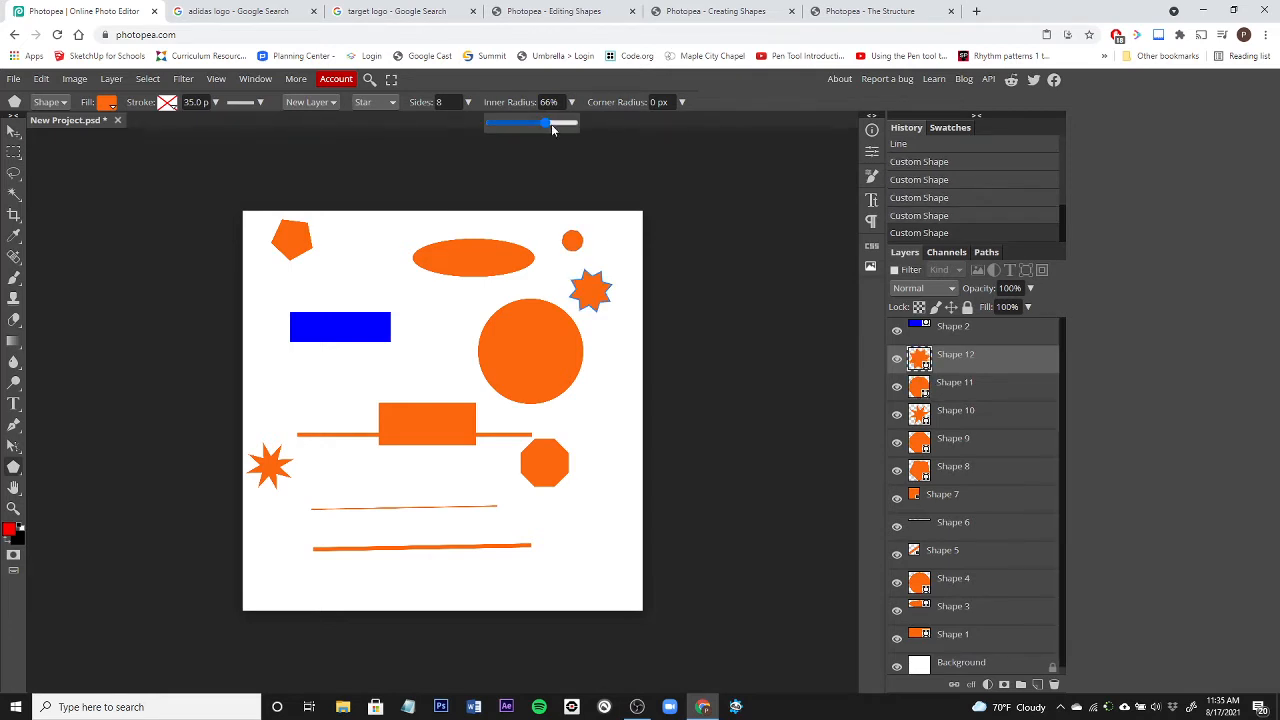
pyautogui.moveTo(550, 126); pyautogui.dragTo(497, 137)
pyautogui.click(567, 540)
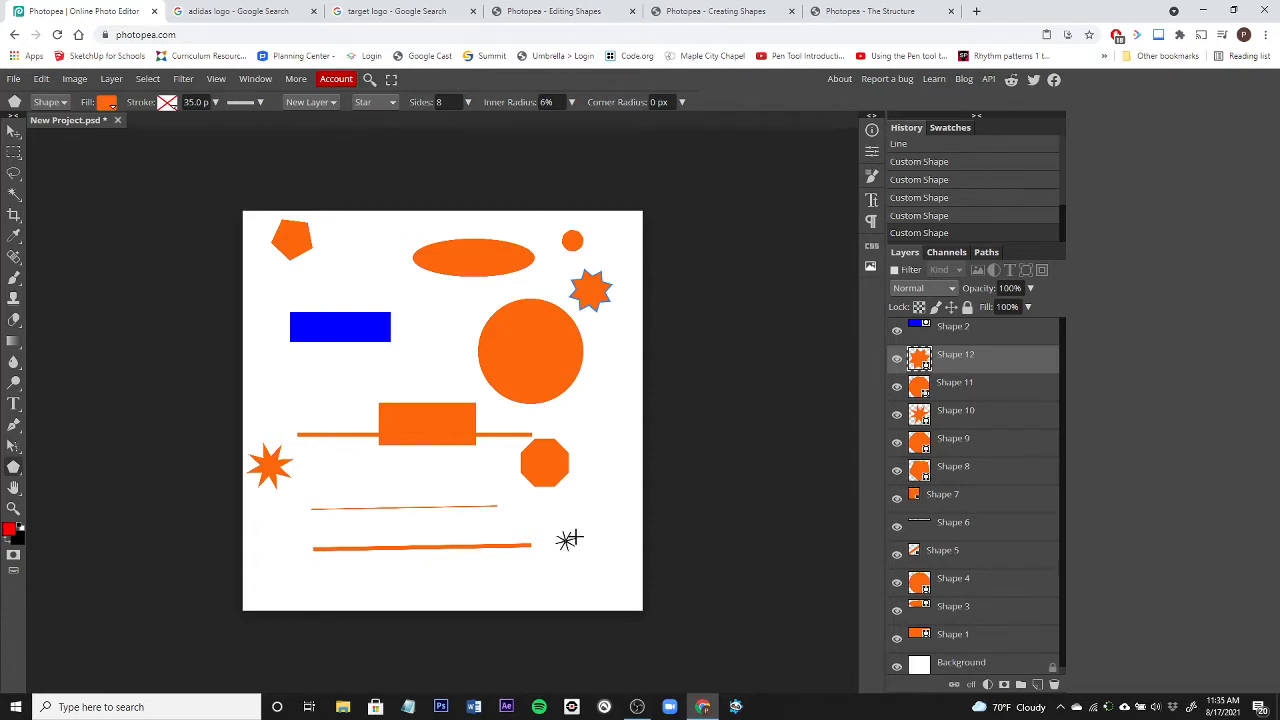
pyautogui.moveTo(567, 540); pyautogui.dragTo(598, 521)
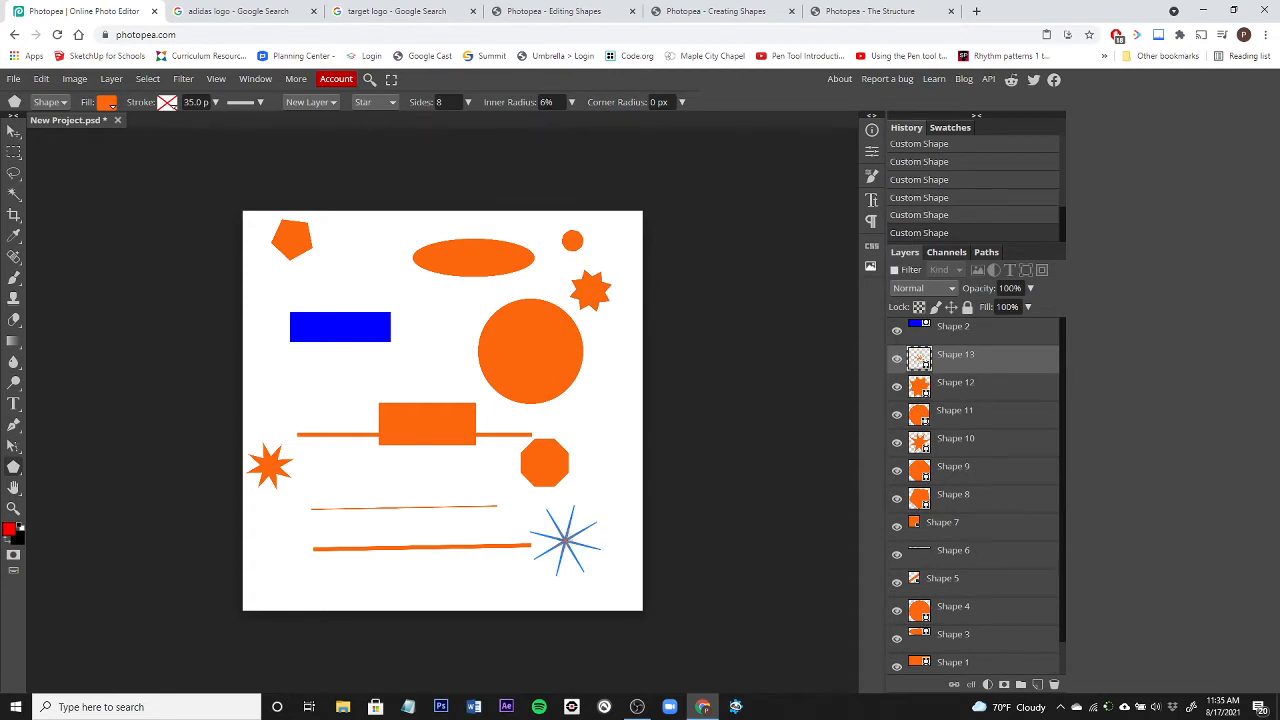
# Draw a star beside the pentagon with a 45% inner radius and a 32 px corner radius
pyautogui.click(572, 103)
pyautogui.moveTo(497, 123); pyautogui.dragTo(533, 125)
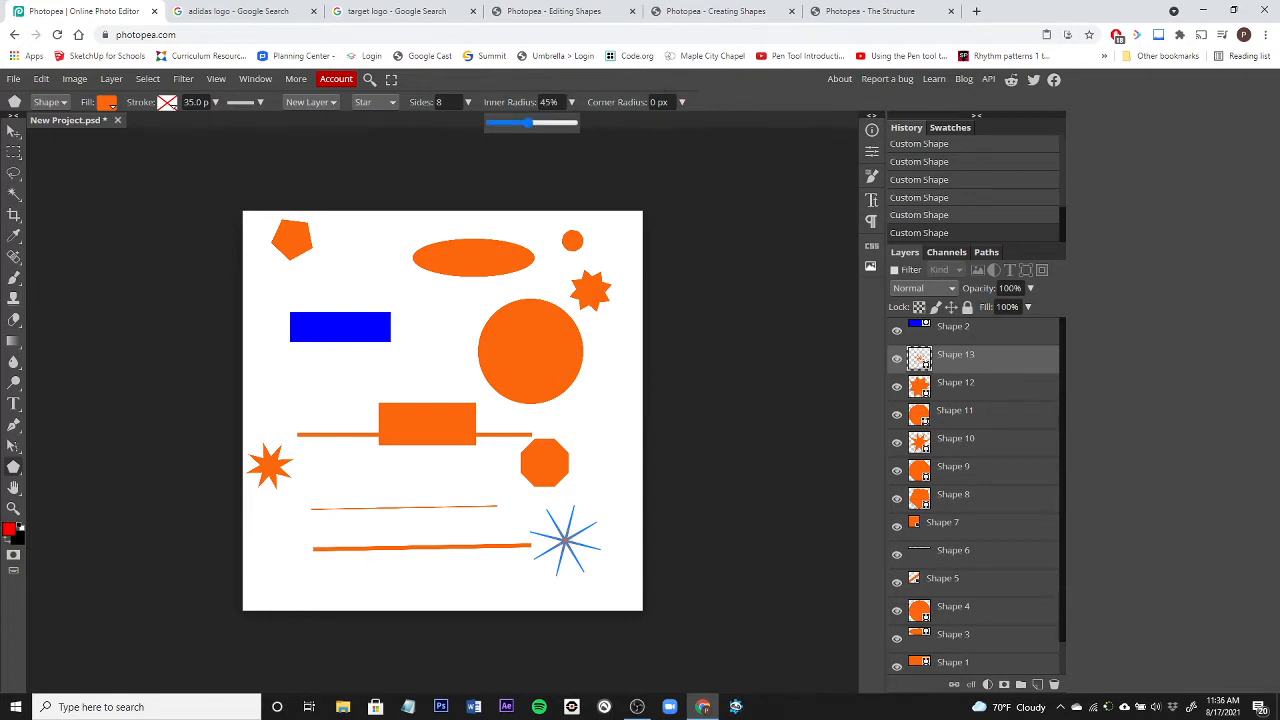
pyautogui.click(681, 102)
pyautogui.moveTo(592, 123); pyautogui.dragTo(658, 125)
pyautogui.click(350, 251)
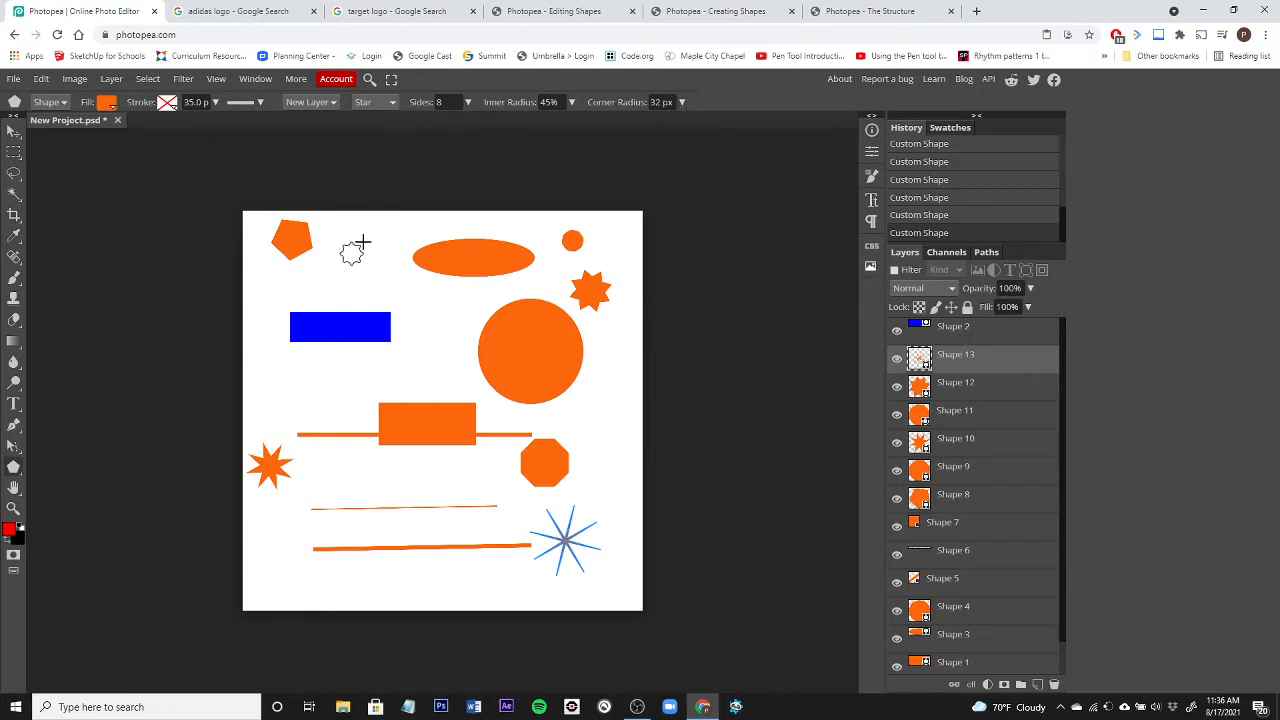
pyautogui.moveTo(362, 242)
pyautogui.mouseDown()
pyautogui.moveTo(377, 234)
pyautogui.moveTo(372, 251)
pyautogui.mouseUp()
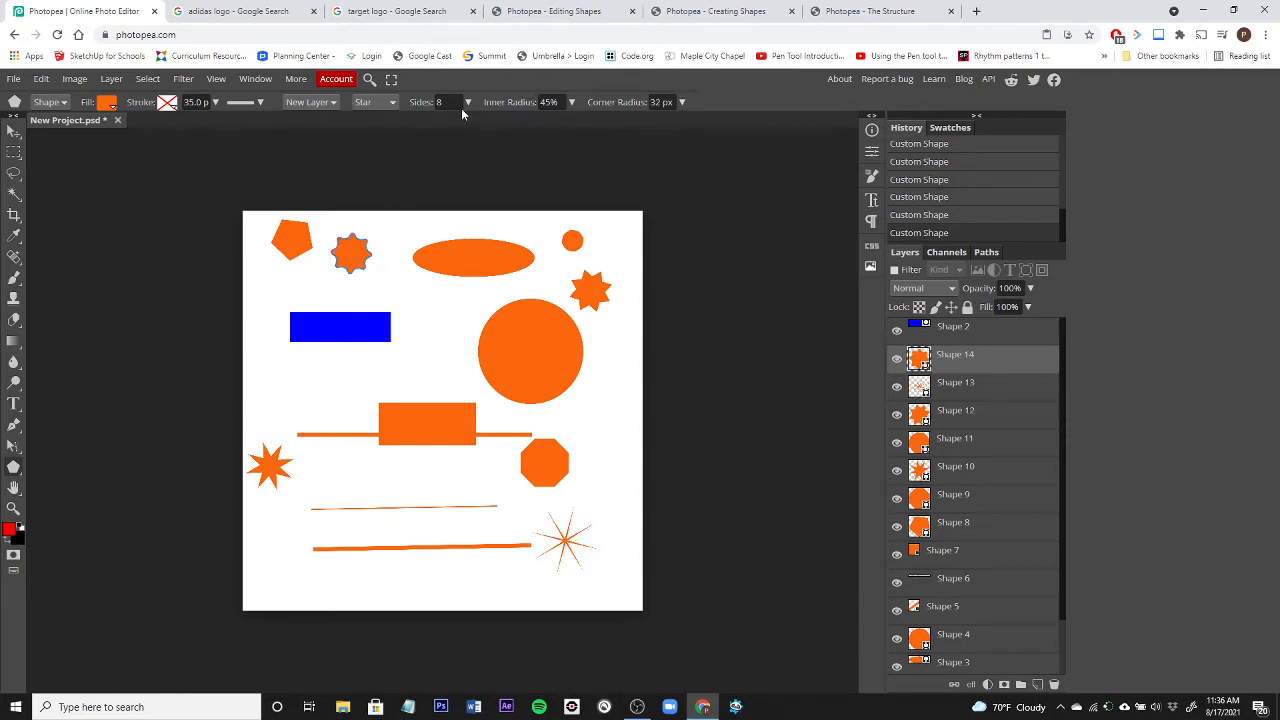
# Switch the parametric shape to Polygon and draw two rounded octagons, one beside the blue rectangle and one at the canvas's left edge
pyautogui.click(388, 103)
pyautogui.click(389, 120)
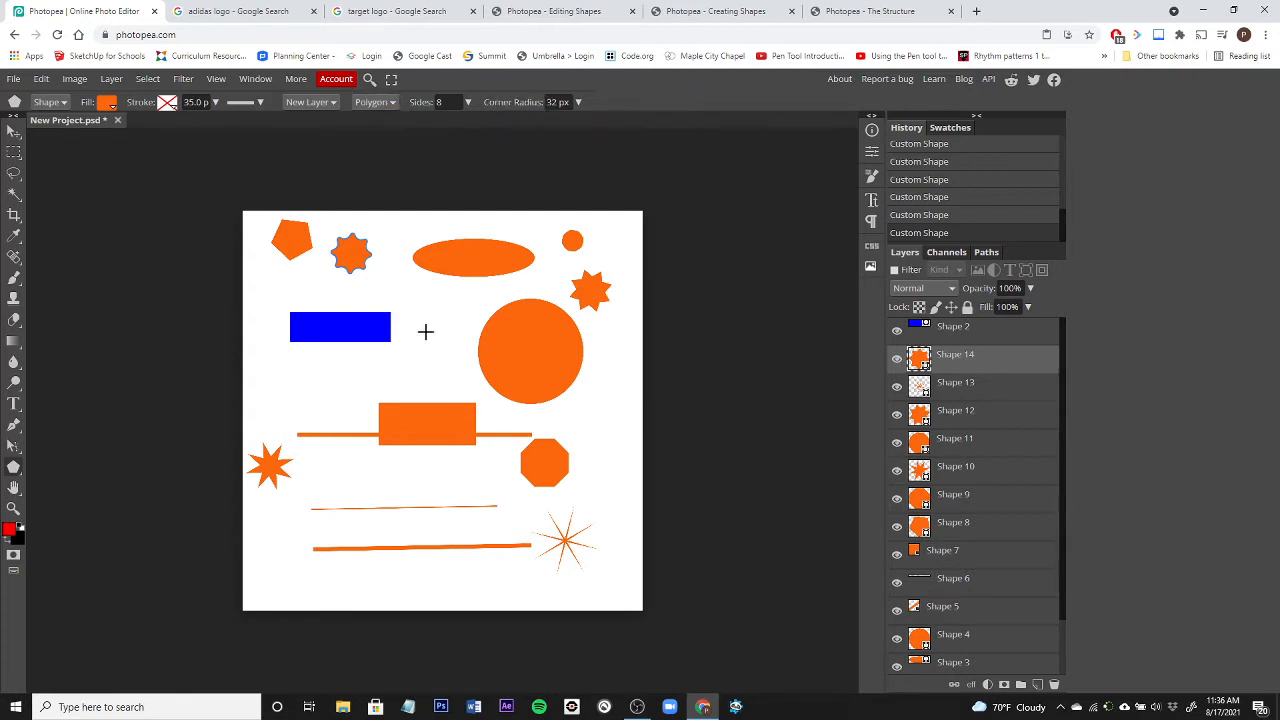
pyautogui.moveTo(423, 322); pyautogui.dragTo(438, 332)
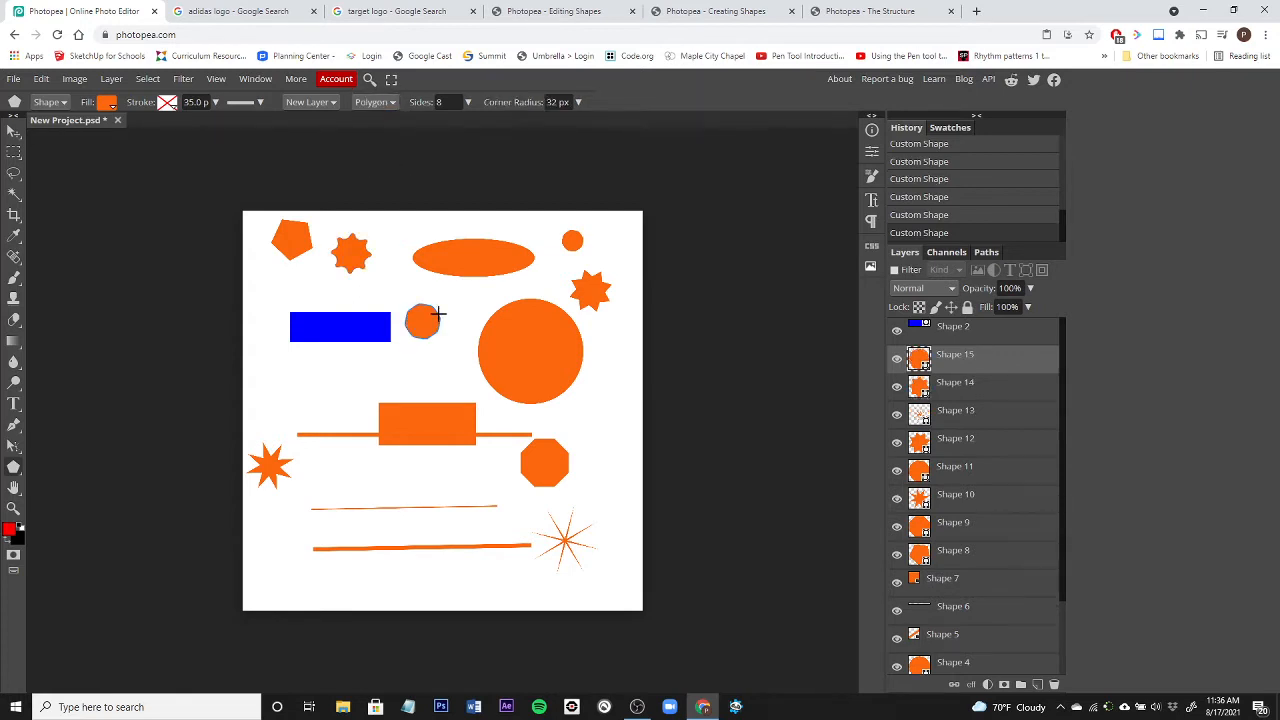
pyautogui.moveTo(269, 381); pyautogui.dragTo(297, 371)
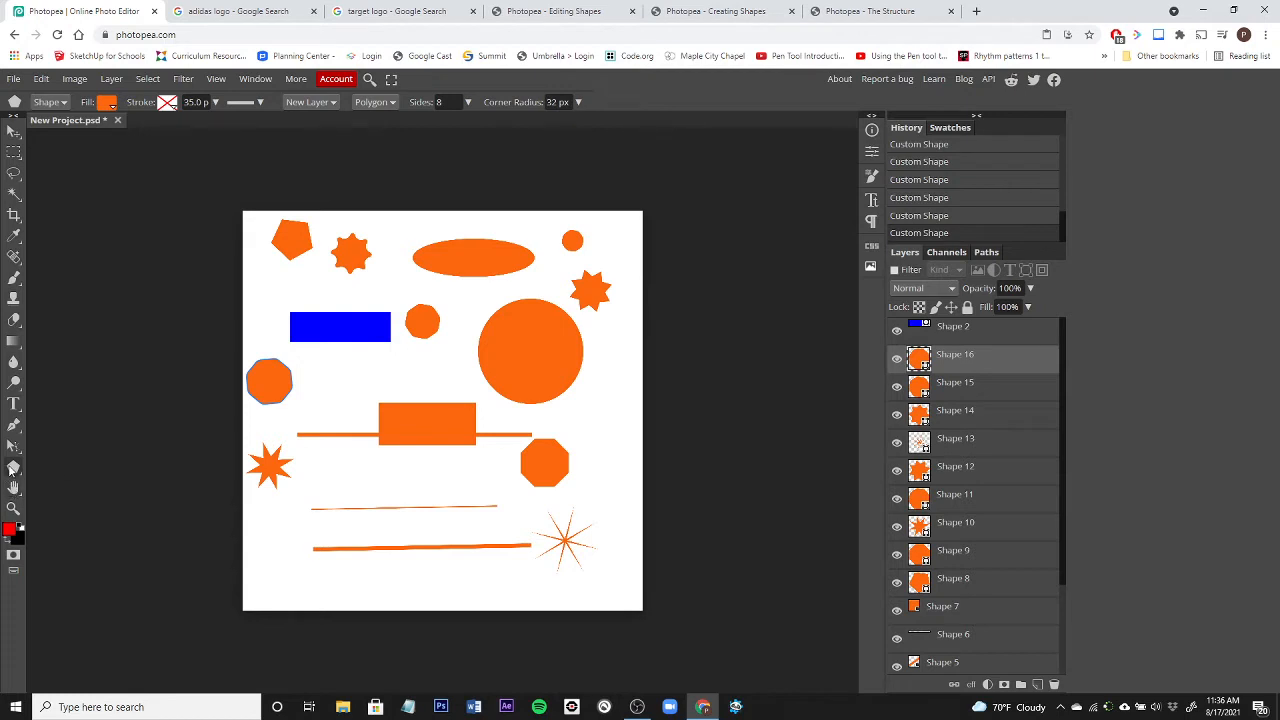
# Draw a music note about 499 px wide and high over the lower lines with the Custom Shape tool
pyautogui.rightClick(11, 467)
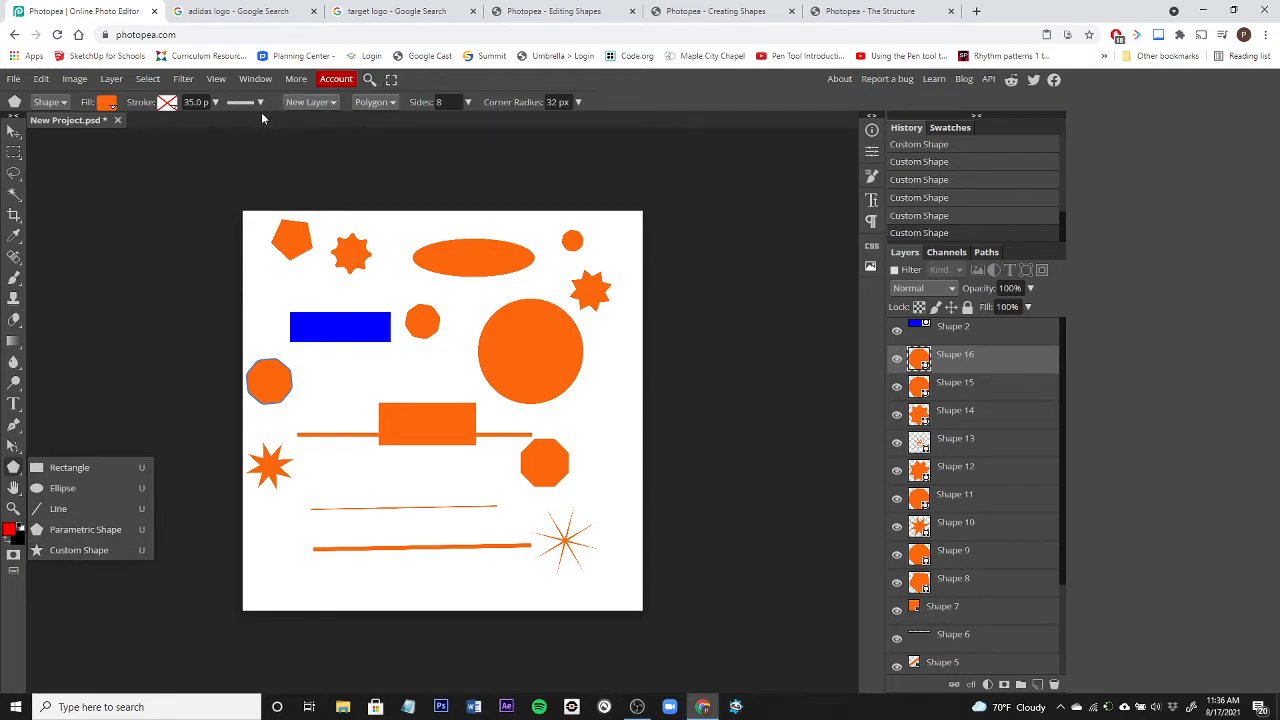
pyautogui.click(69, 551)
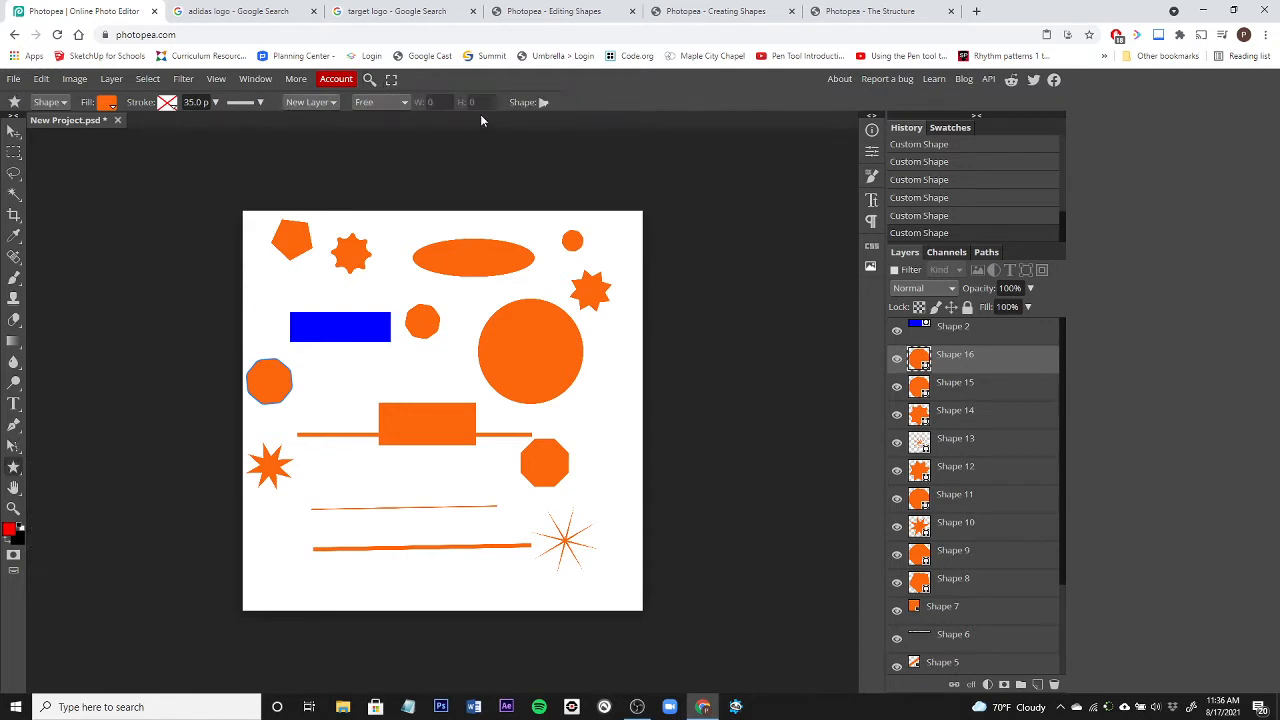
pyautogui.click(543, 103)
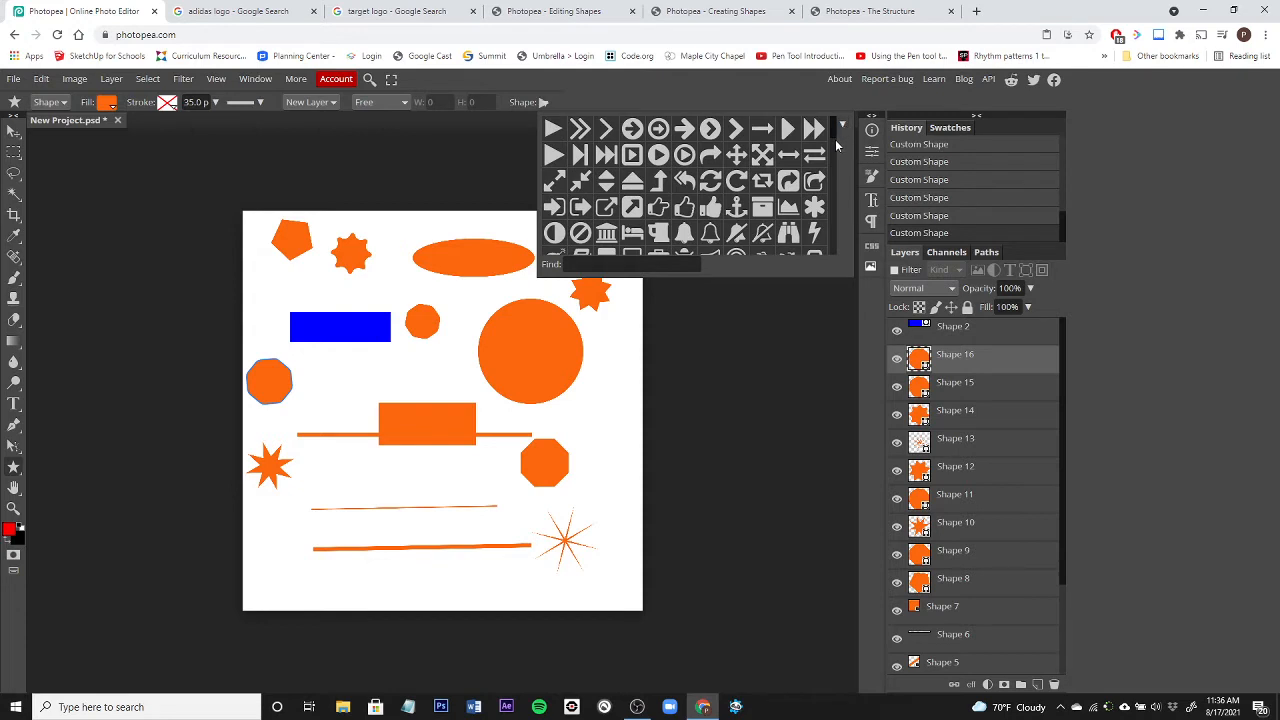
pyautogui.moveTo(836, 130); pyautogui.dragTo(829, 204)
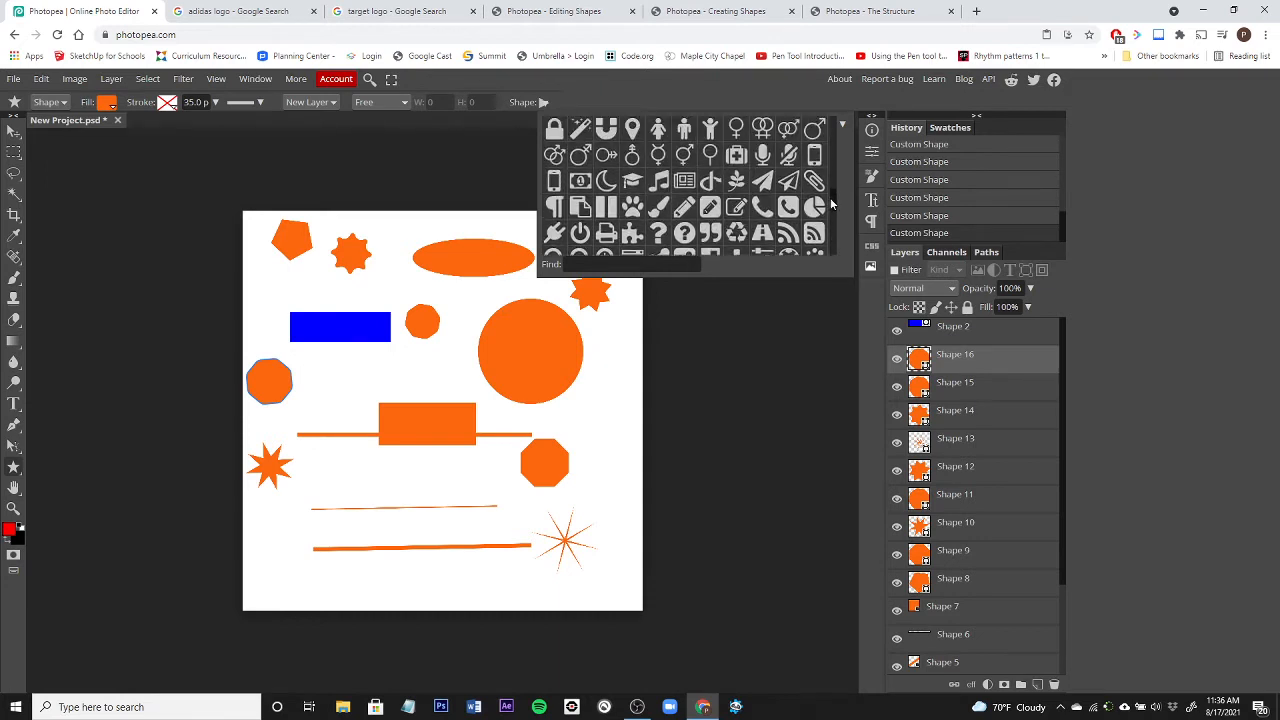
pyautogui.click(659, 181)
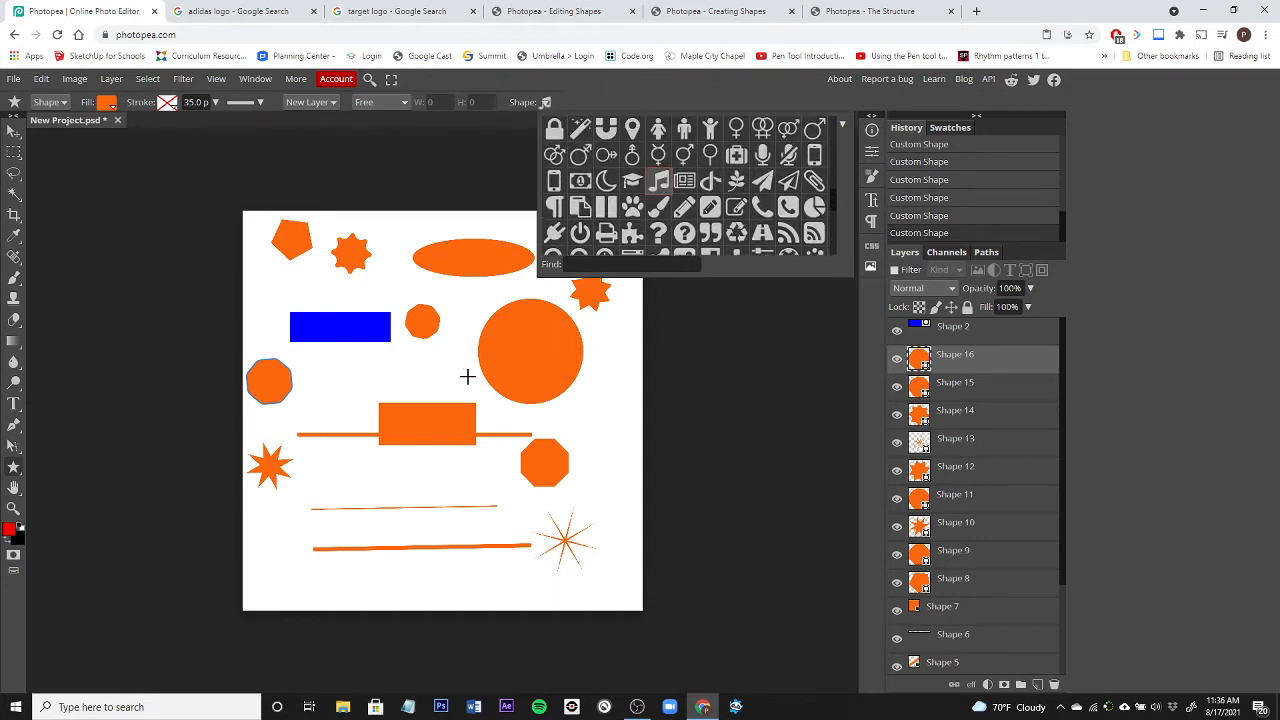
pyautogui.moveTo(338, 474); pyautogui.dragTo(491, 593)
pyautogui.moveTo(456, 584); pyautogui.dragTo(478, 588)
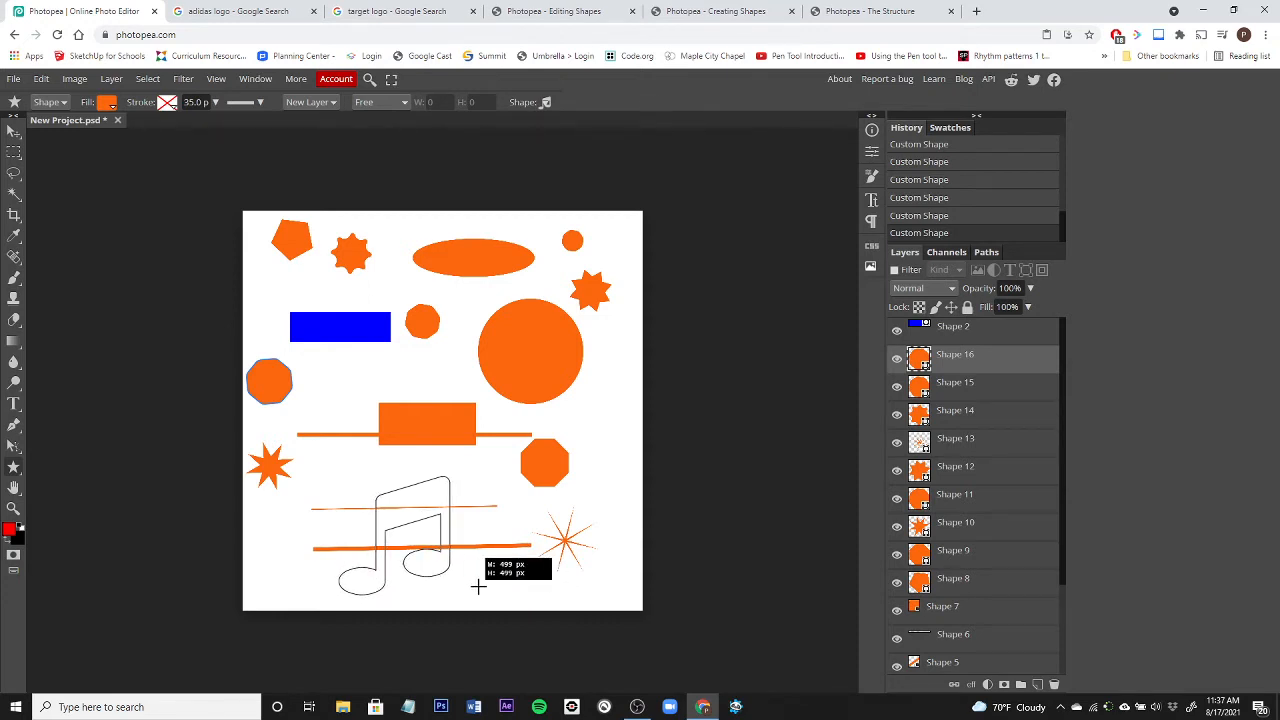
pyautogui.moveTo(478, 588); pyautogui.dragTo(476, 585)
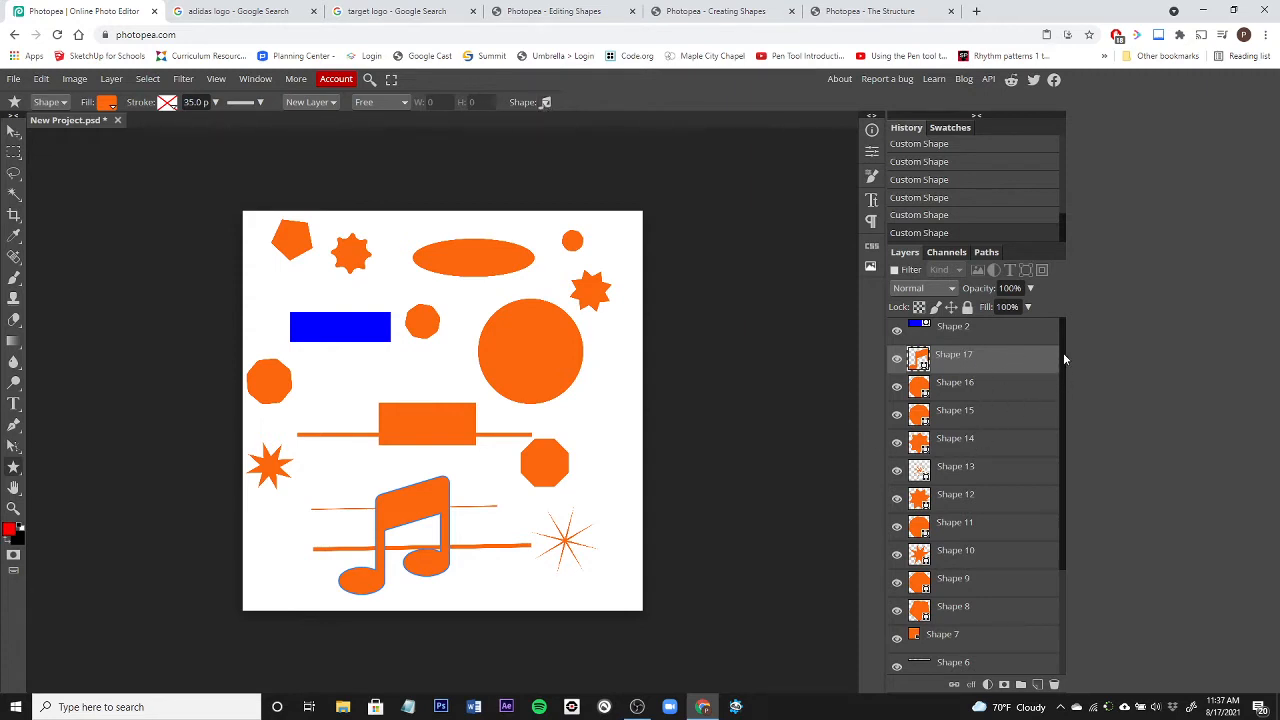
# Delete the blue rectangle's layer and the music note's layer
pyautogui.moveTo(1063, 352)
pyautogui.mouseDown()
pyautogui.moveTo(1064, 499)
pyautogui.moveTo(1056, 341)
pyautogui.moveTo(1048, 546)
pyautogui.moveTo(1067, 401)
pyautogui.moveTo(1042, 350)
pyautogui.mouseUp()
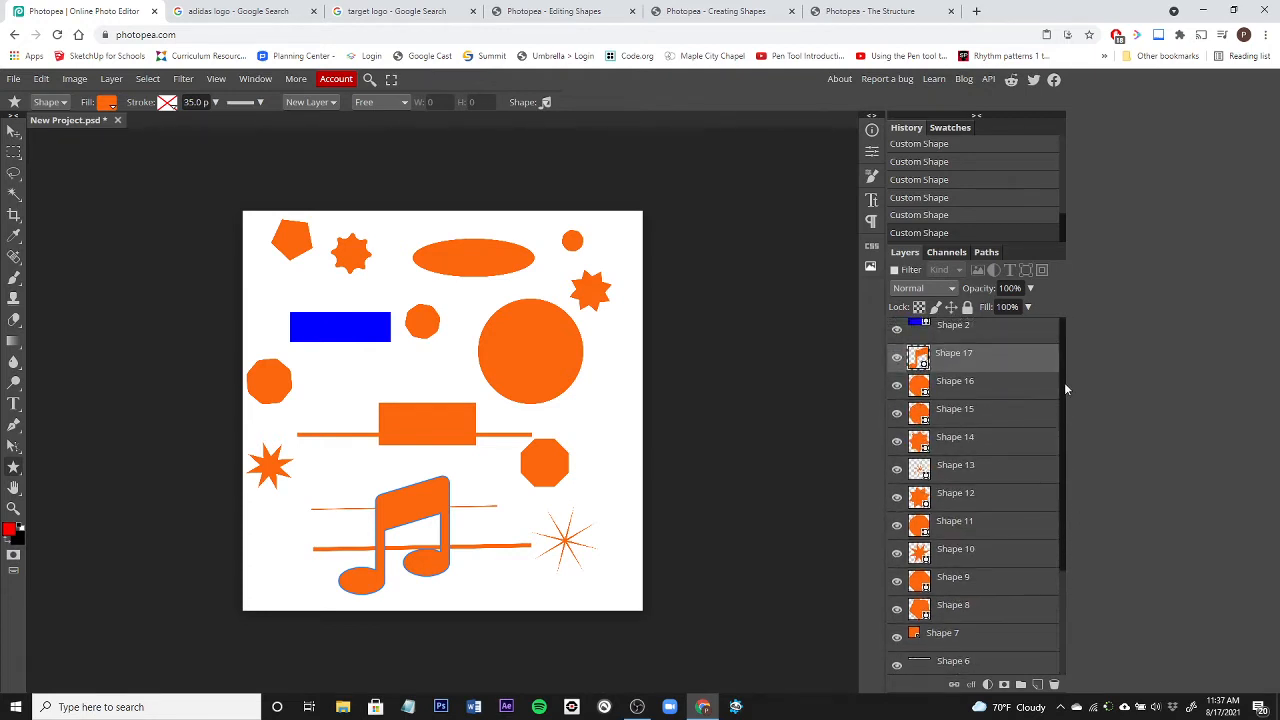
pyautogui.click(990, 330)
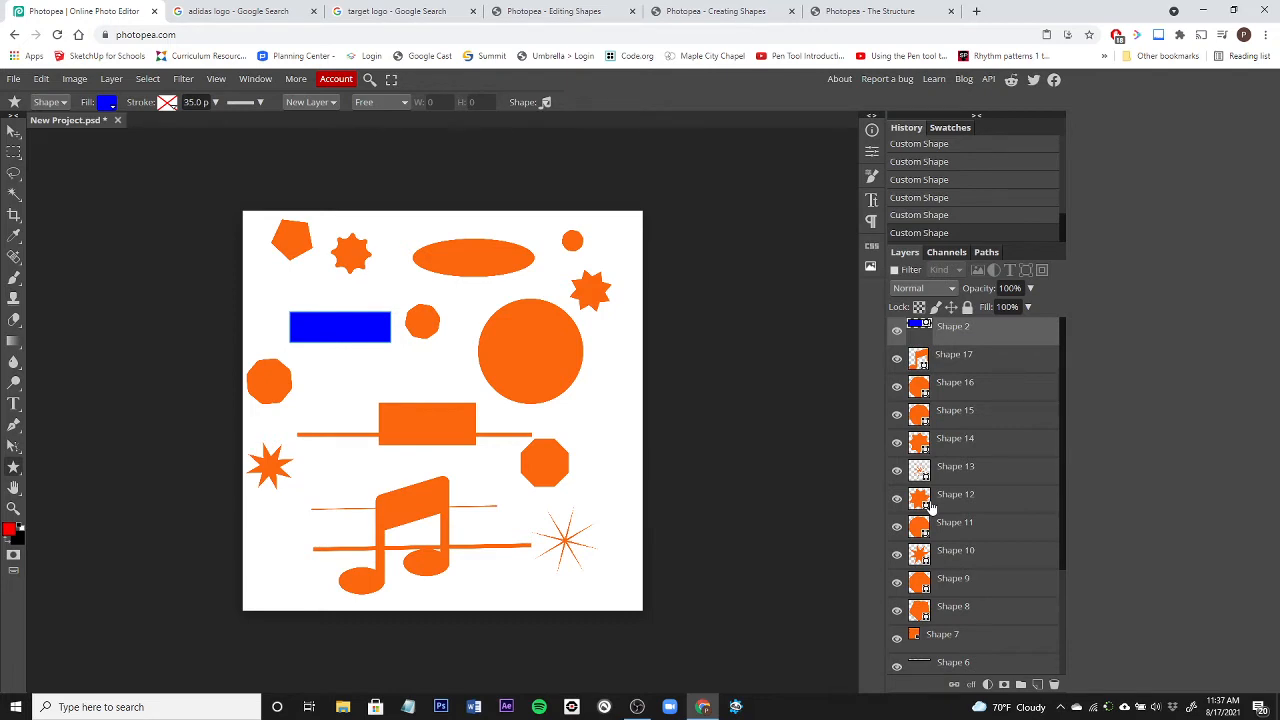
pyautogui.press('Delete')
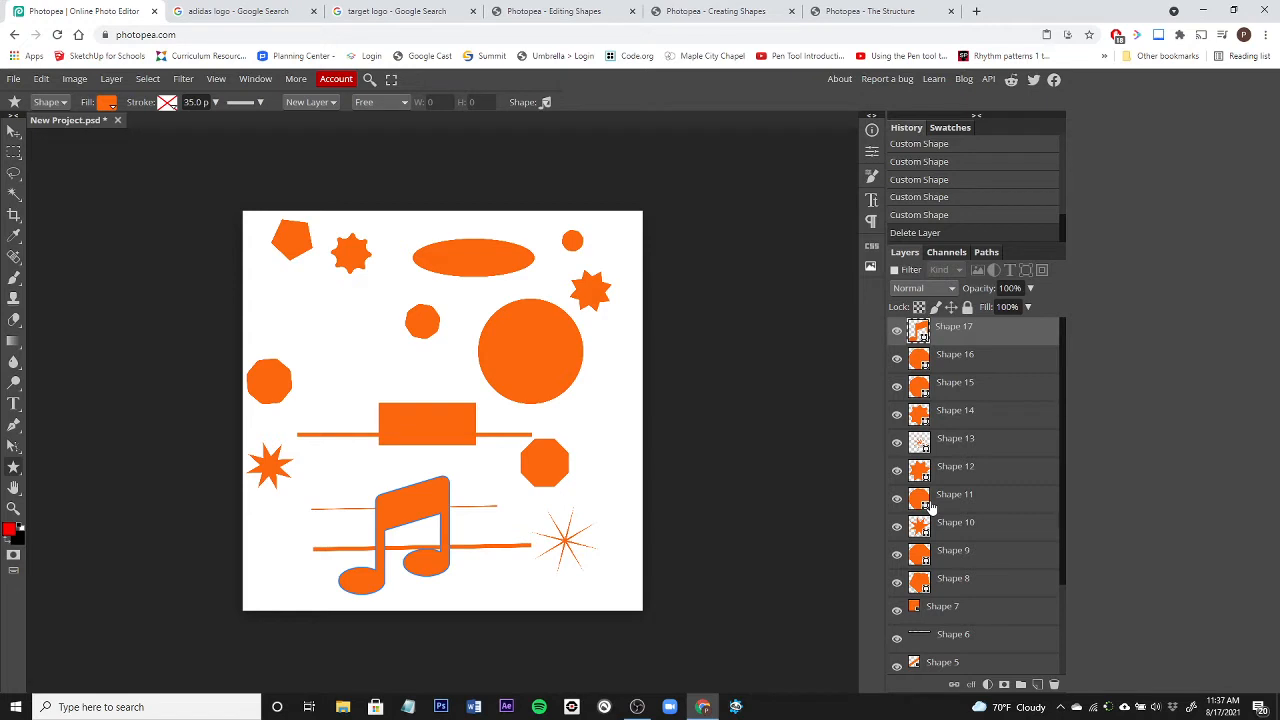
pyautogui.press('Delete')
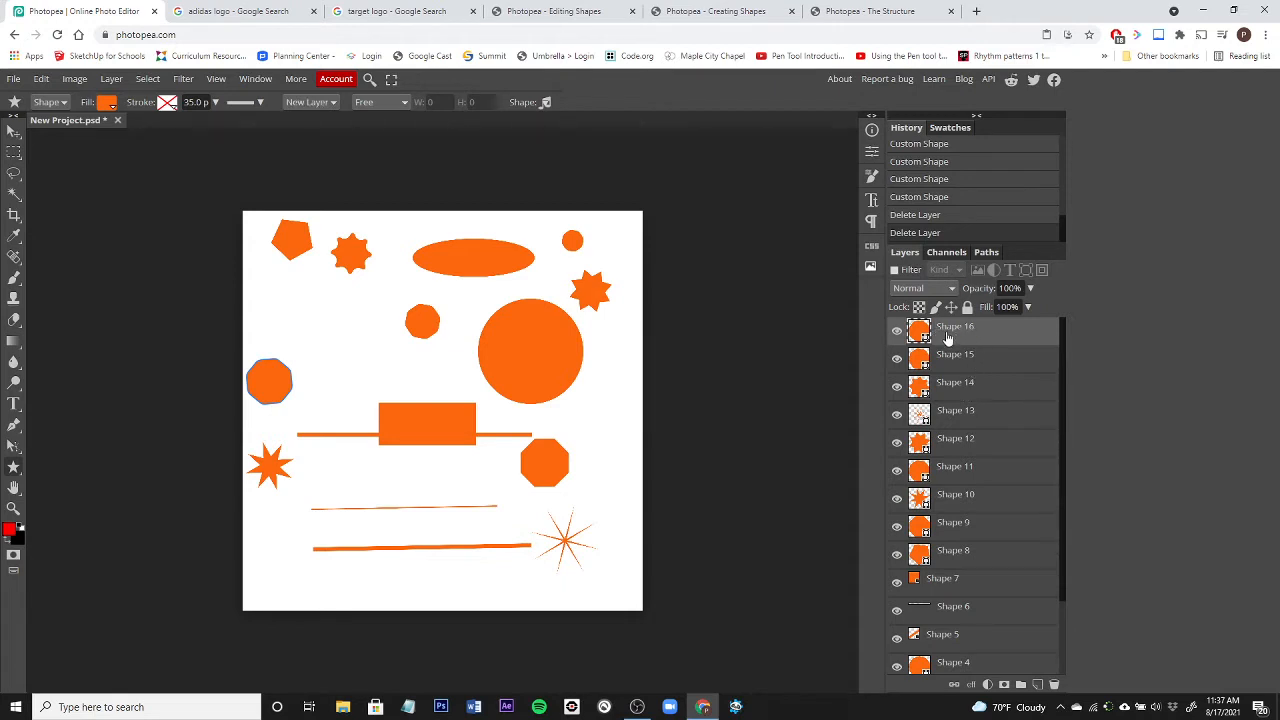
# Select the consecutive layers Shape 16 through Shape 11 and delete them together
pyautogui.press('shift')
pyautogui.keyDown('shift'); pyautogui.click(957, 474); pyautogui.keyUp('shift')
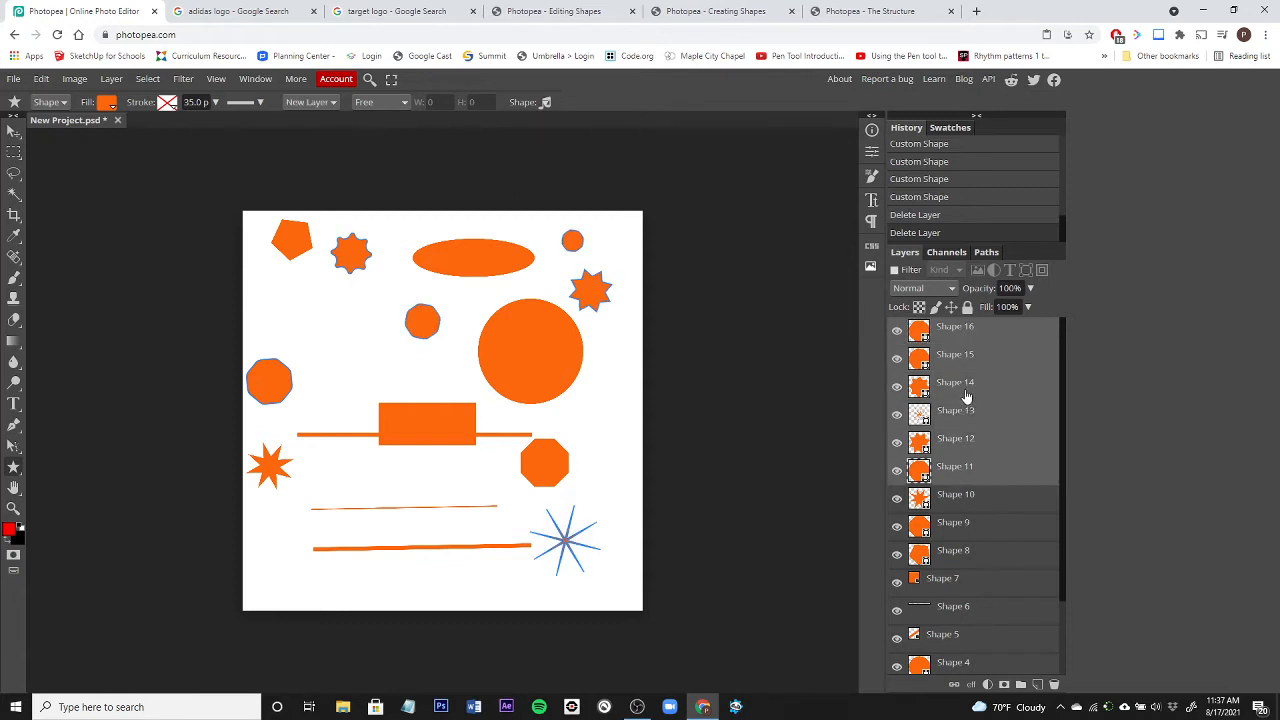
pyautogui.press('Delete')
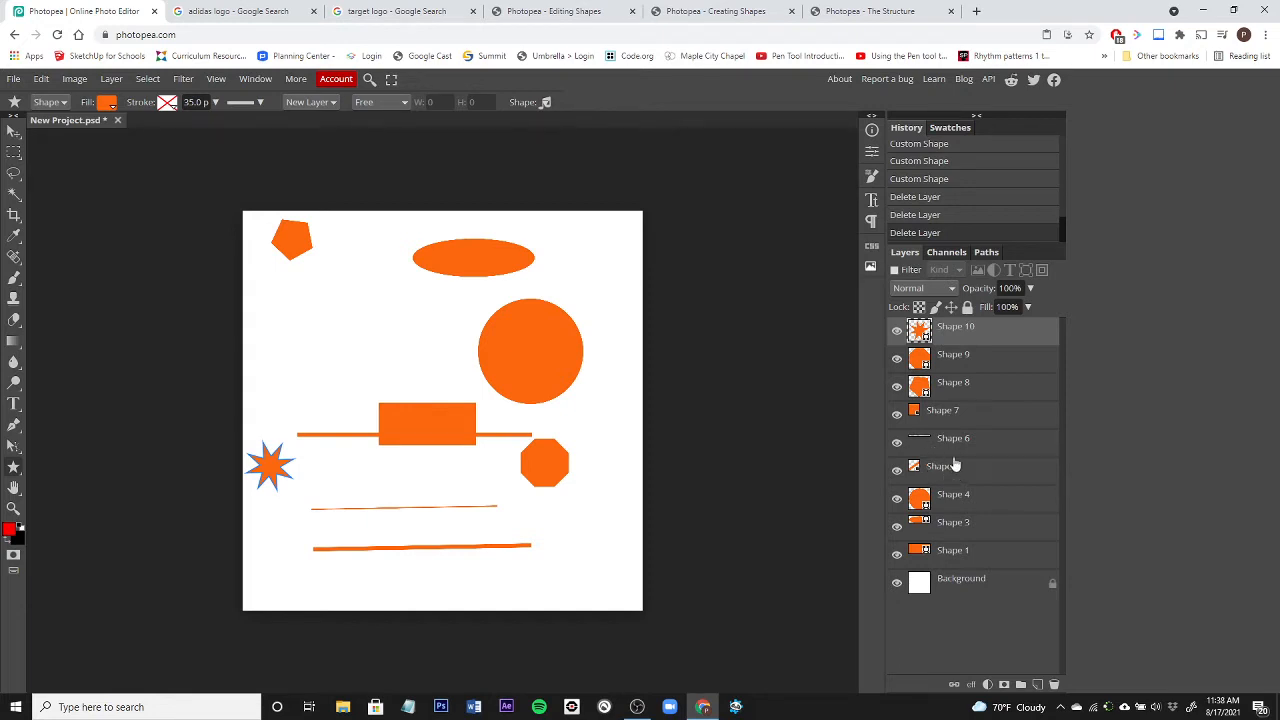
# Select the non-adjacent layers Shape 8, Shape 5, Shape 3 and Shape 1 and delete them together
pyautogui.click(966, 393)
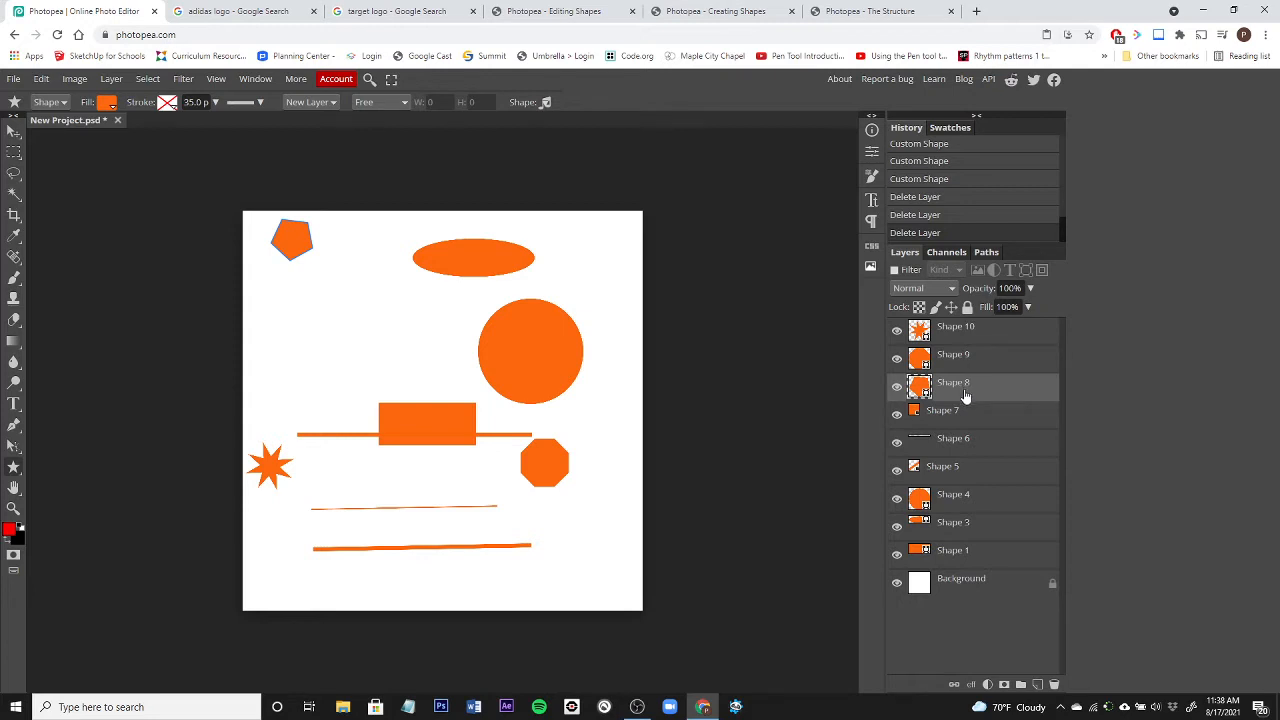
pyautogui.keyDown('ctrl'); pyautogui.click(982, 475); pyautogui.keyUp('ctrl')
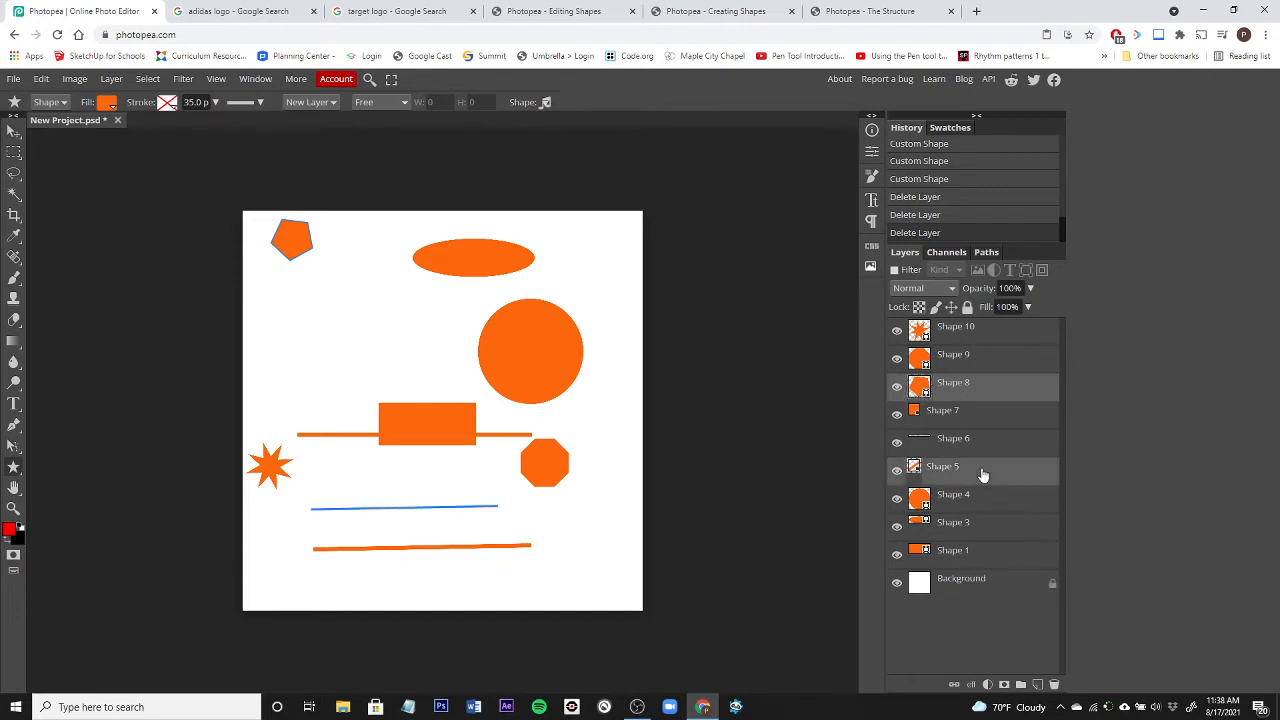
pyautogui.keyDown('ctrl'); pyautogui.click(968, 535); pyautogui.keyUp('ctrl')
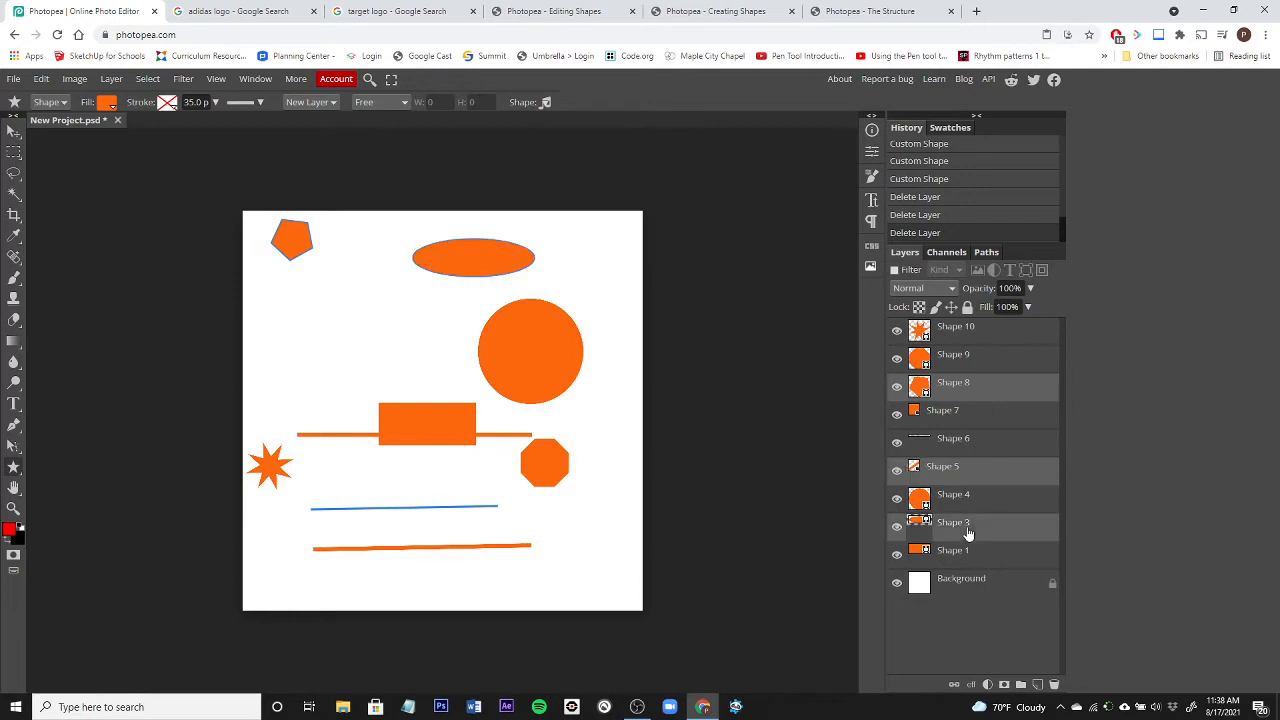
pyautogui.keyDown('ctrl'); pyautogui.click(970, 556); pyautogui.keyUp('ctrl')
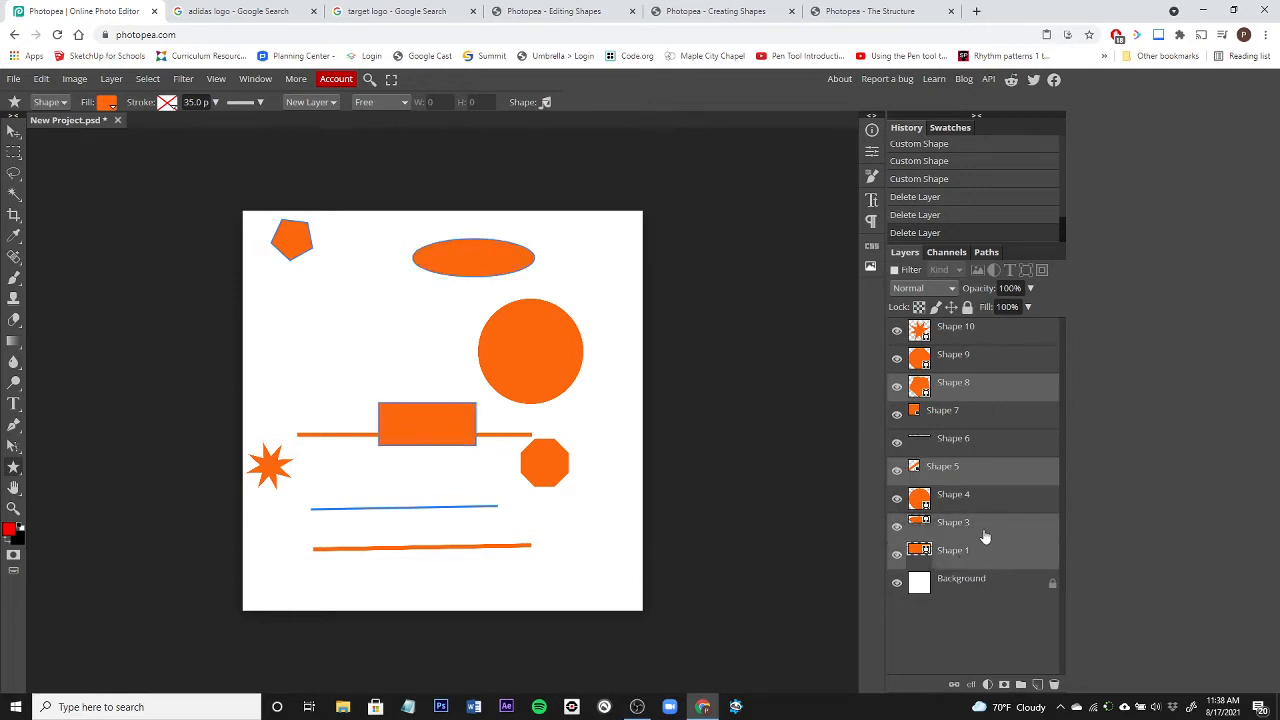
pyautogui.press('Delete')
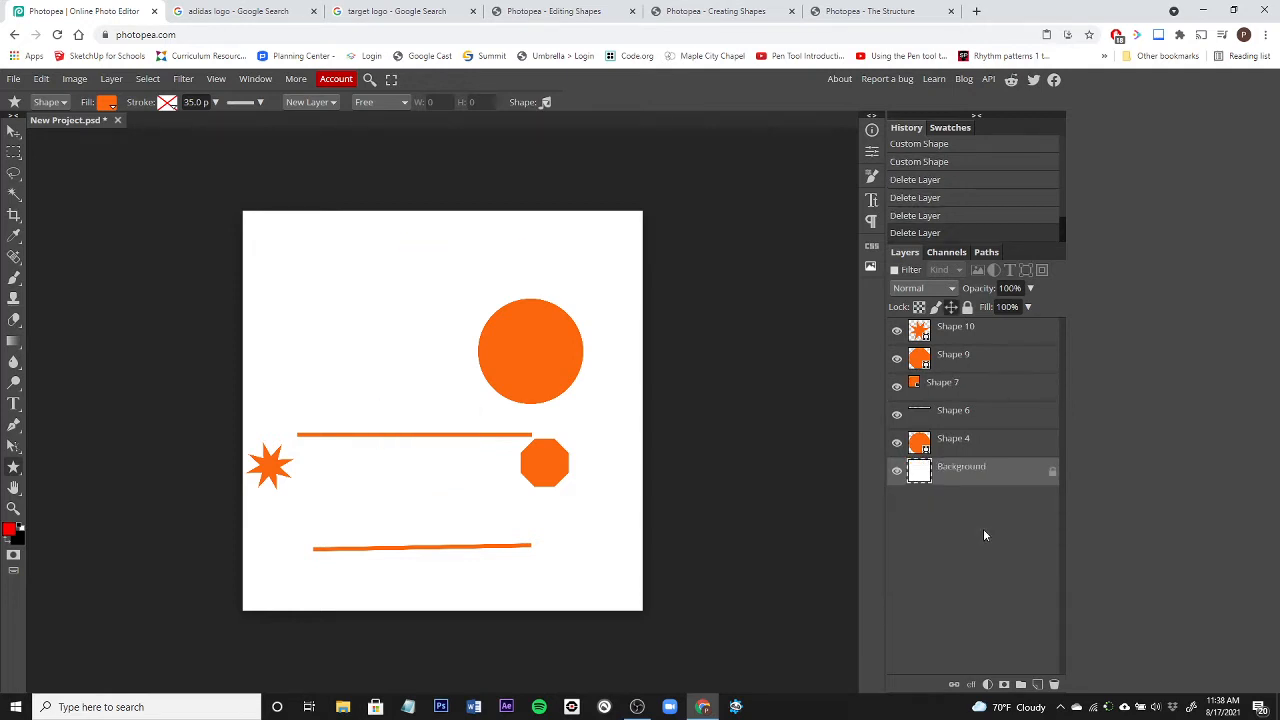
# Delete all remaining shape layers from Shape 10 through Shape 4, keeping only the Background
pyautogui.click(975, 333)
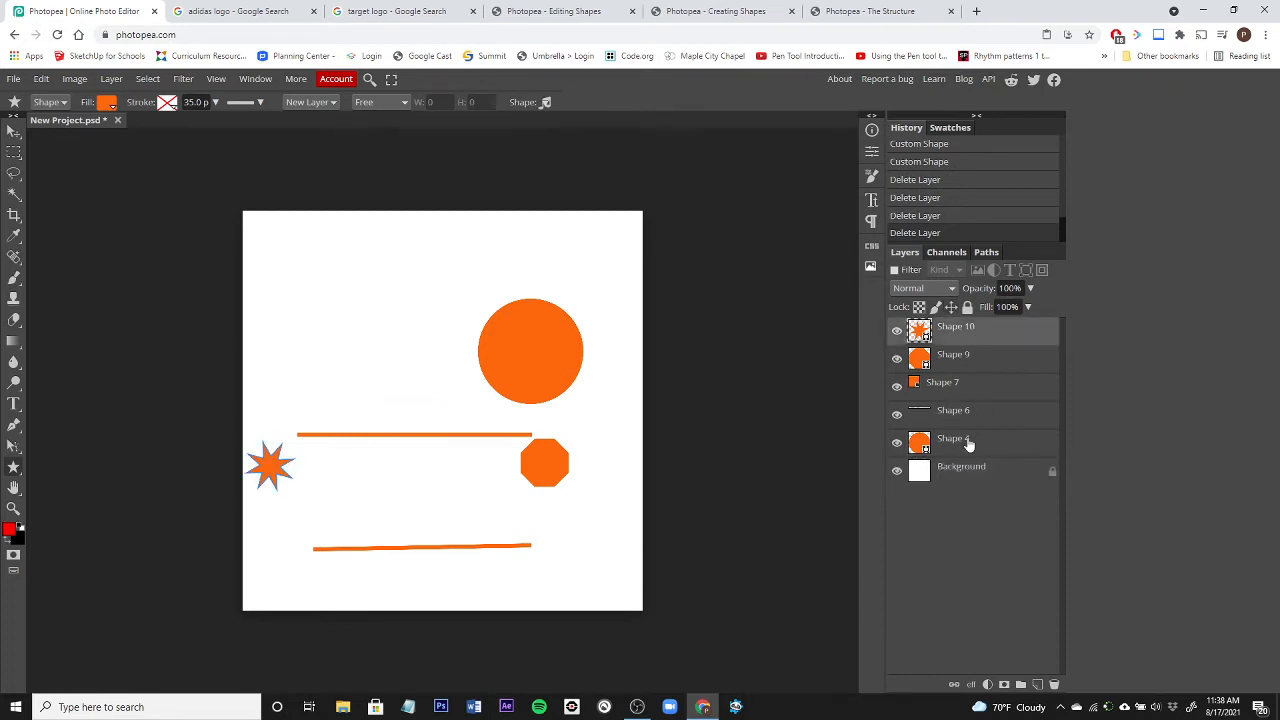
pyautogui.keyDown('shift'); pyautogui.click(968, 449); pyautogui.keyUp('shift')
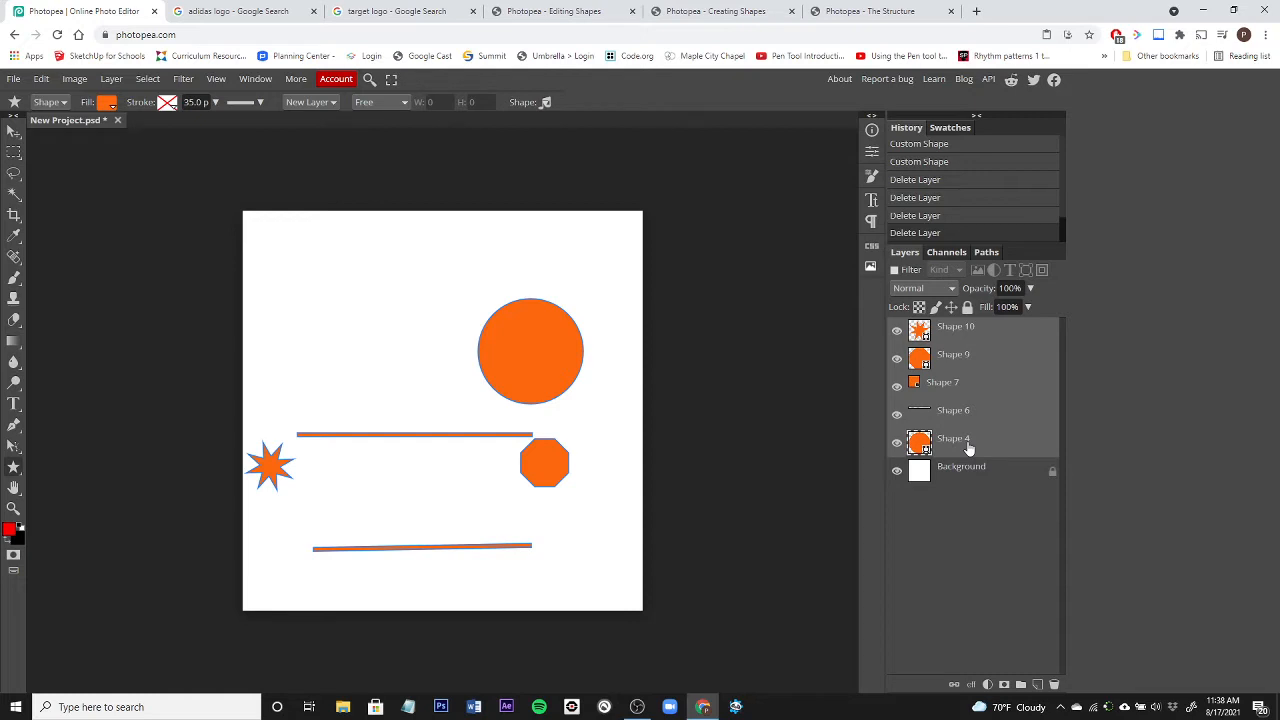
pyautogui.press('Delete')
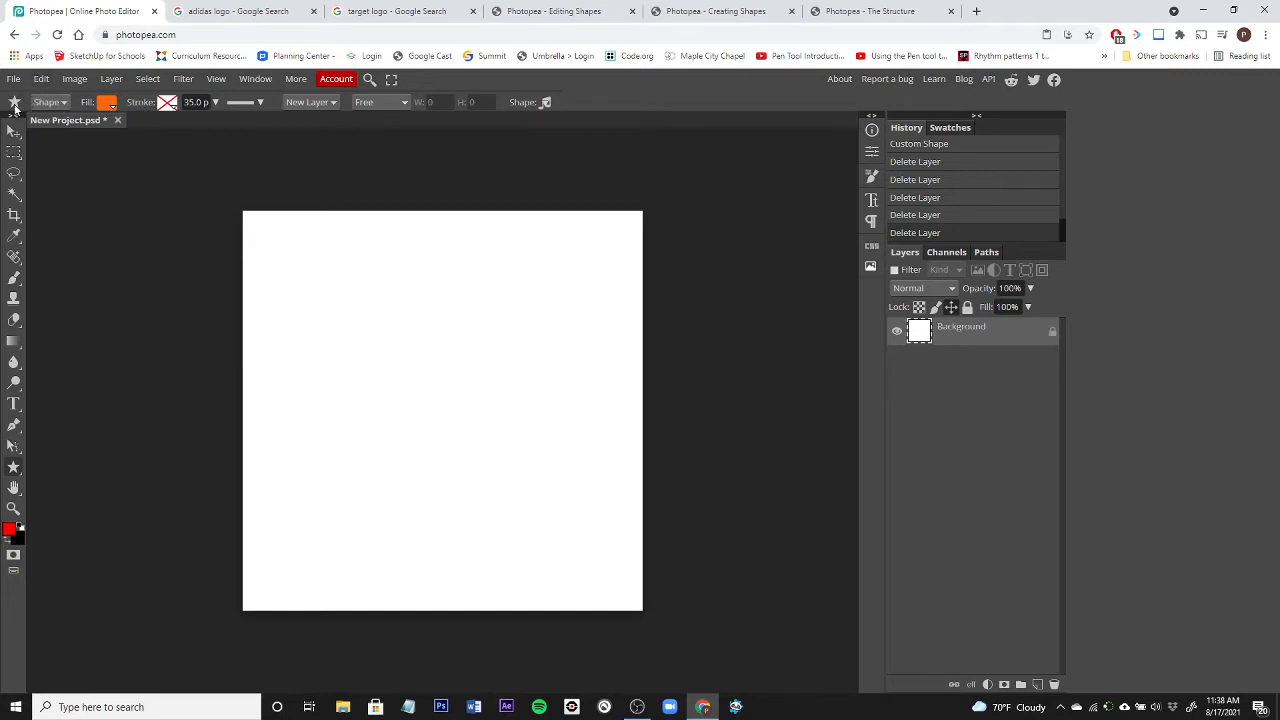
# Examine the adidas logo in the open Google image results as a shape reference, and return to the Photopea project
pyautogui.click(13, 467)
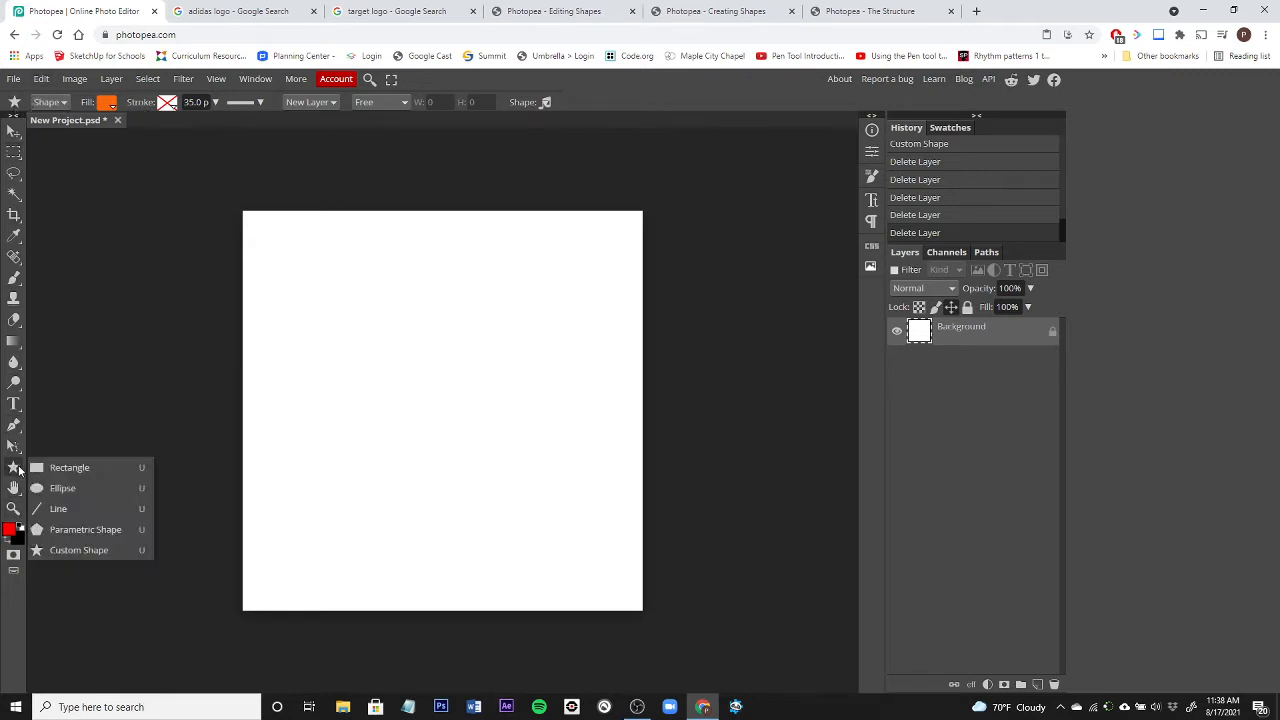
pyautogui.click(40, 466)
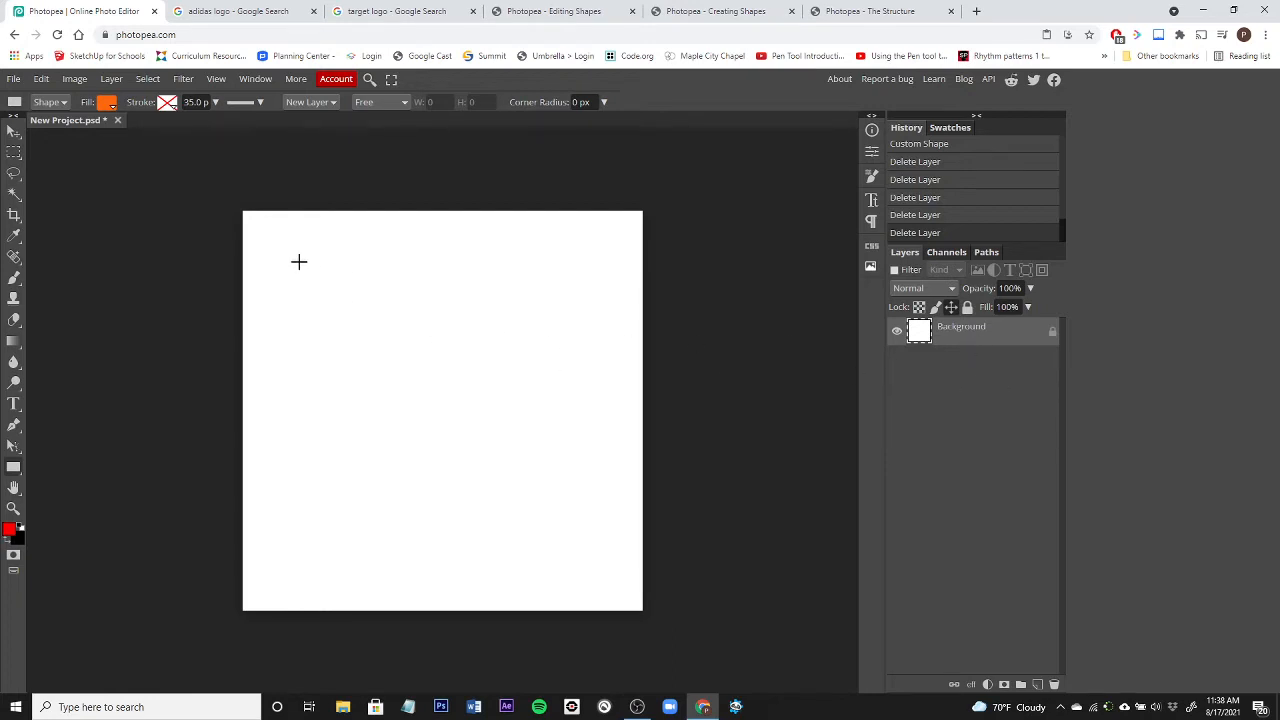
pyautogui.click(221, 12)
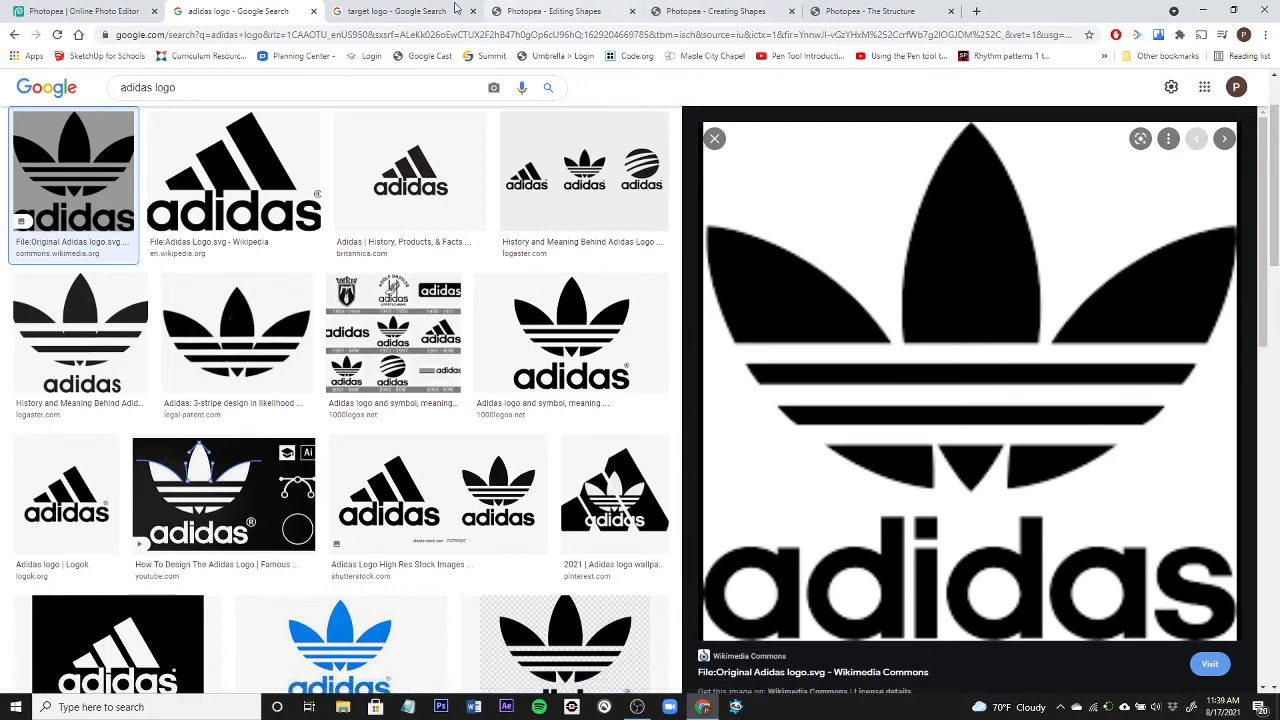
pyautogui.click(80, 14)
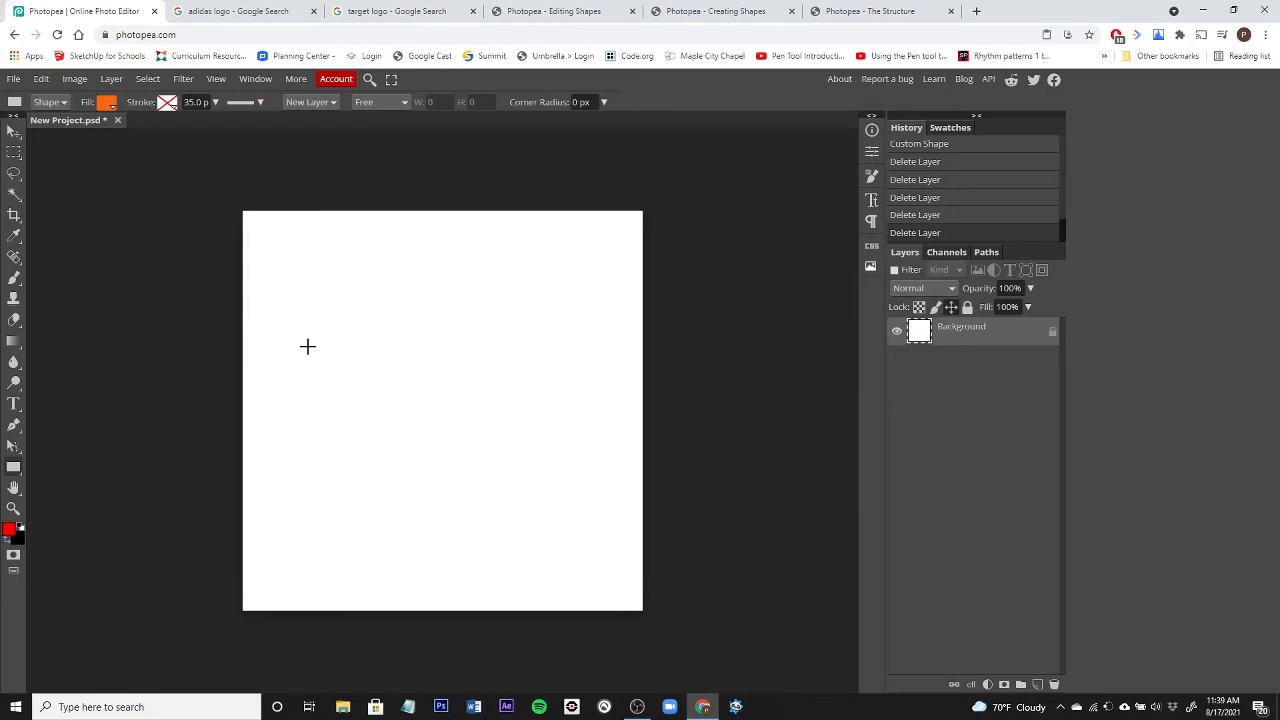
# Draw a tall, narrow orange ellipse in the upper middle of the canvas and compare it with the adidas logo
pyautogui.rightClick(13, 468)
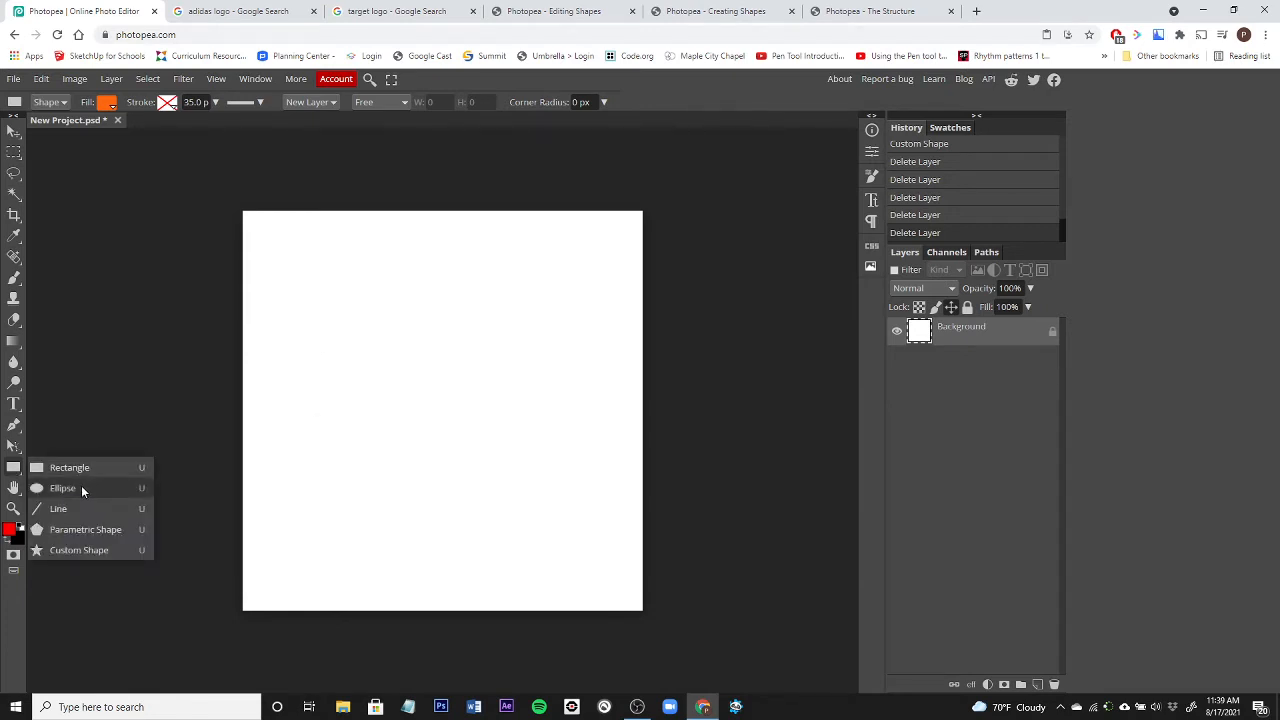
pyautogui.click(62, 488)
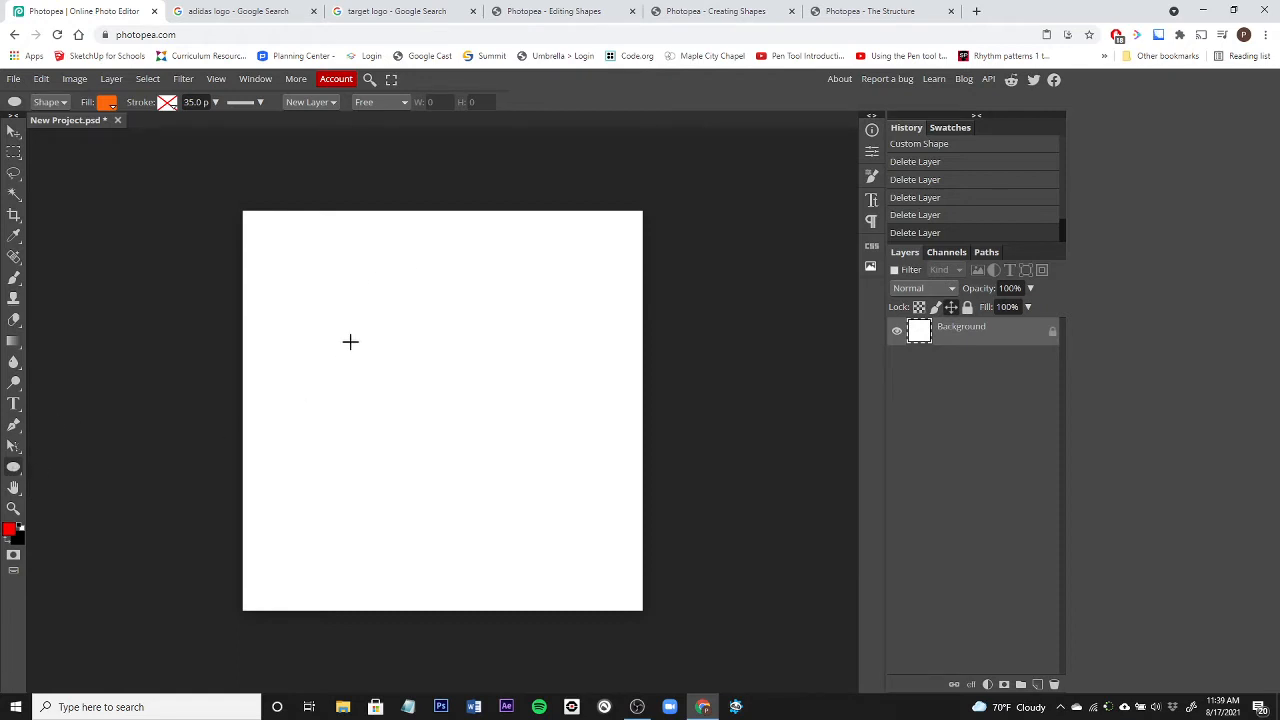
pyautogui.moveTo(423, 260); pyautogui.dragTo(461, 427)
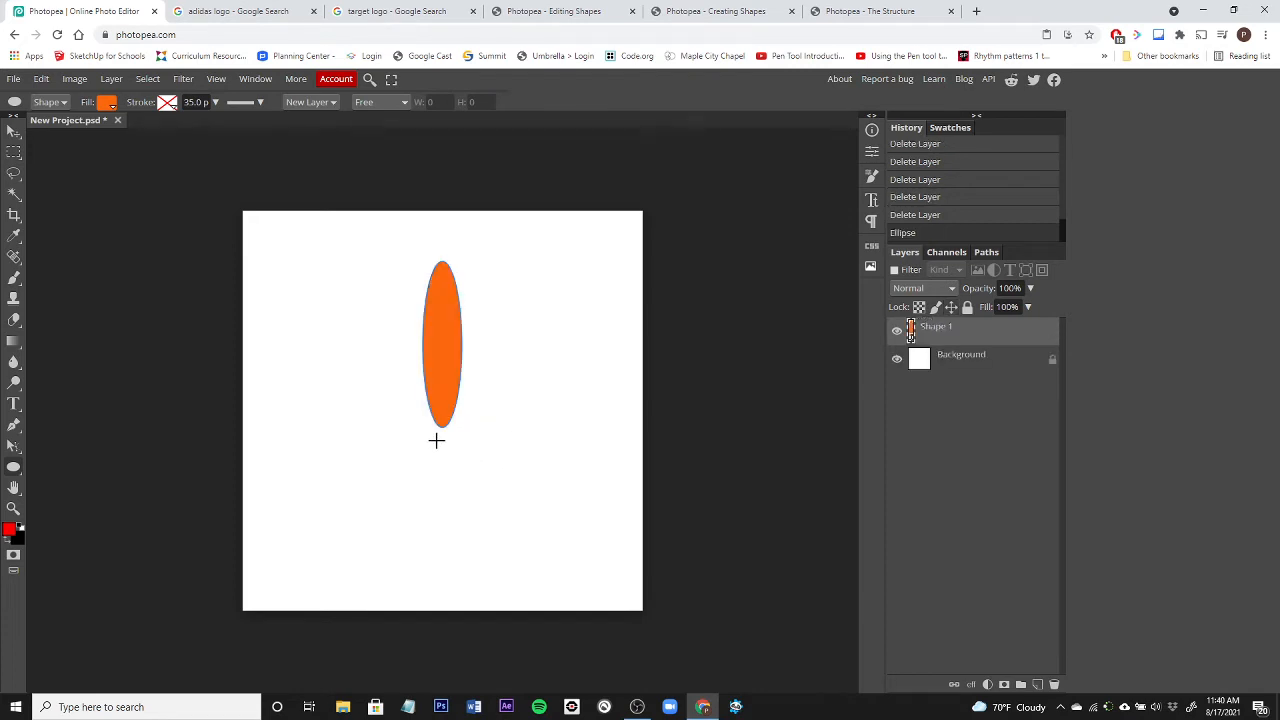
pyautogui.click(213, 12)
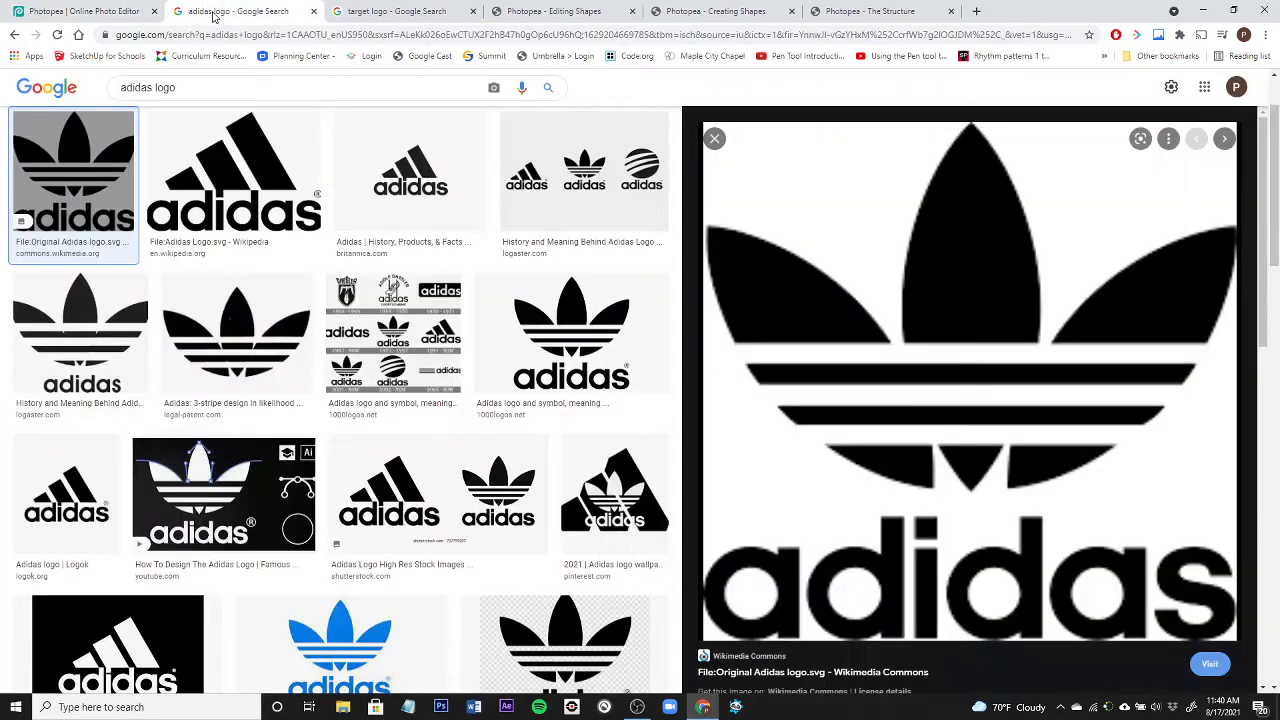
pyautogui.click(110, 13)
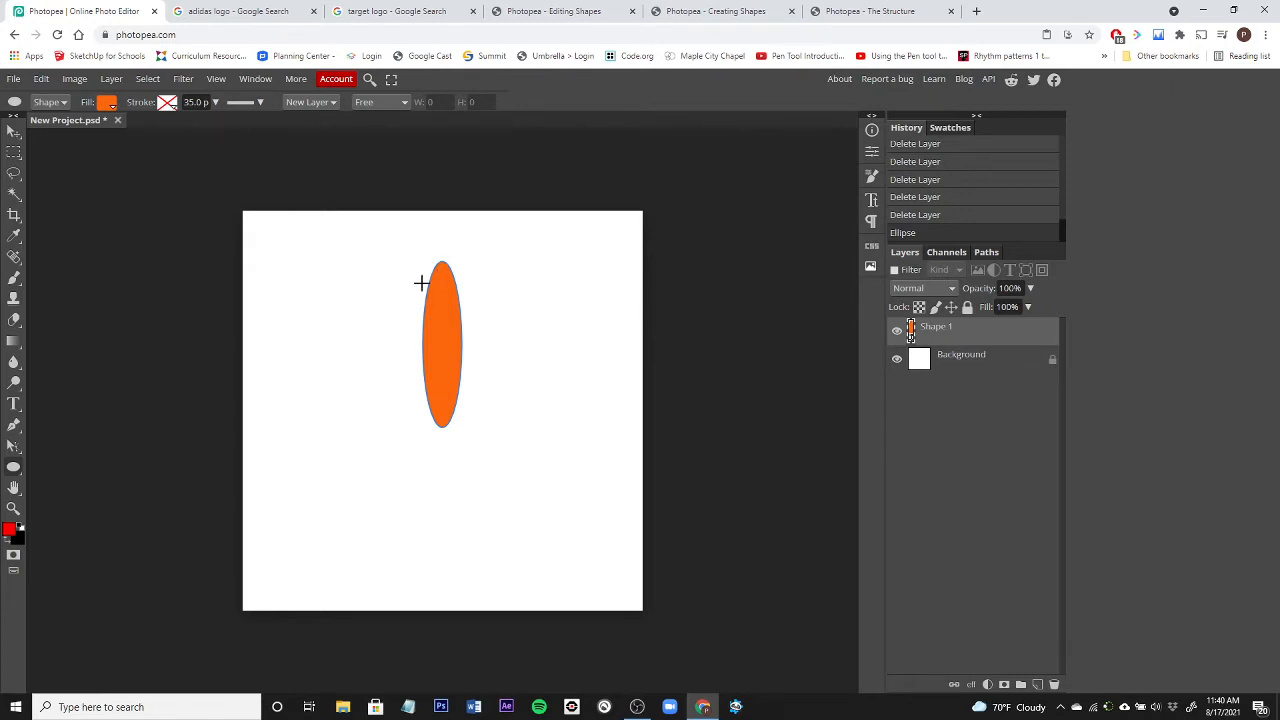
# Select the whole path of the orange ellipse with the Path Select tool
pyautogui.click(13, 448)
pyautogui.click(13, 448)
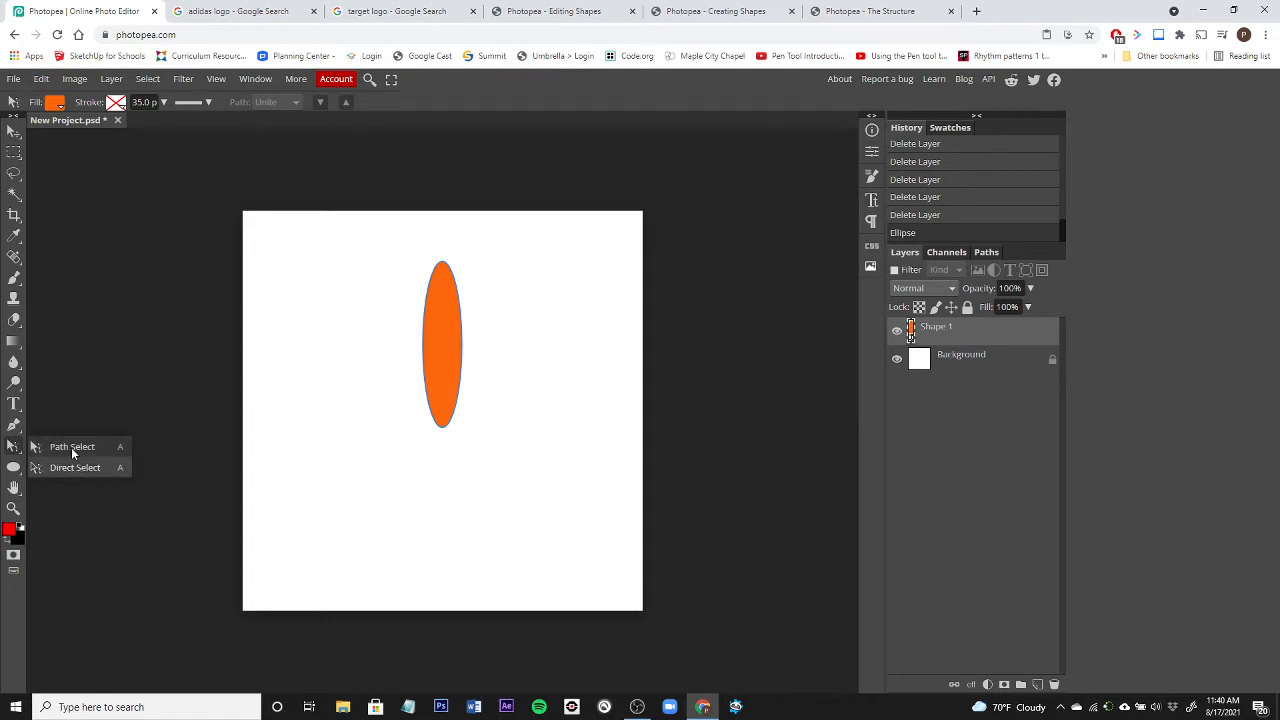
pyautogui.click(72, 453)
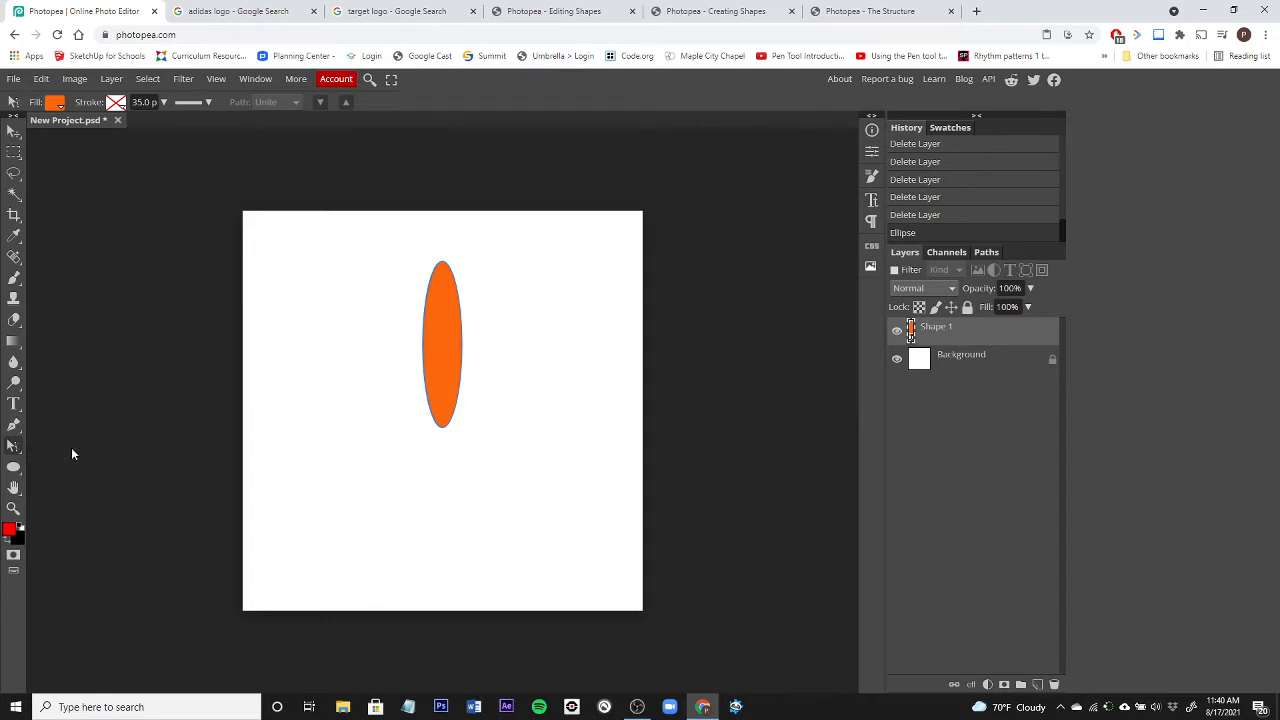
pyautogui.click(451, 271)
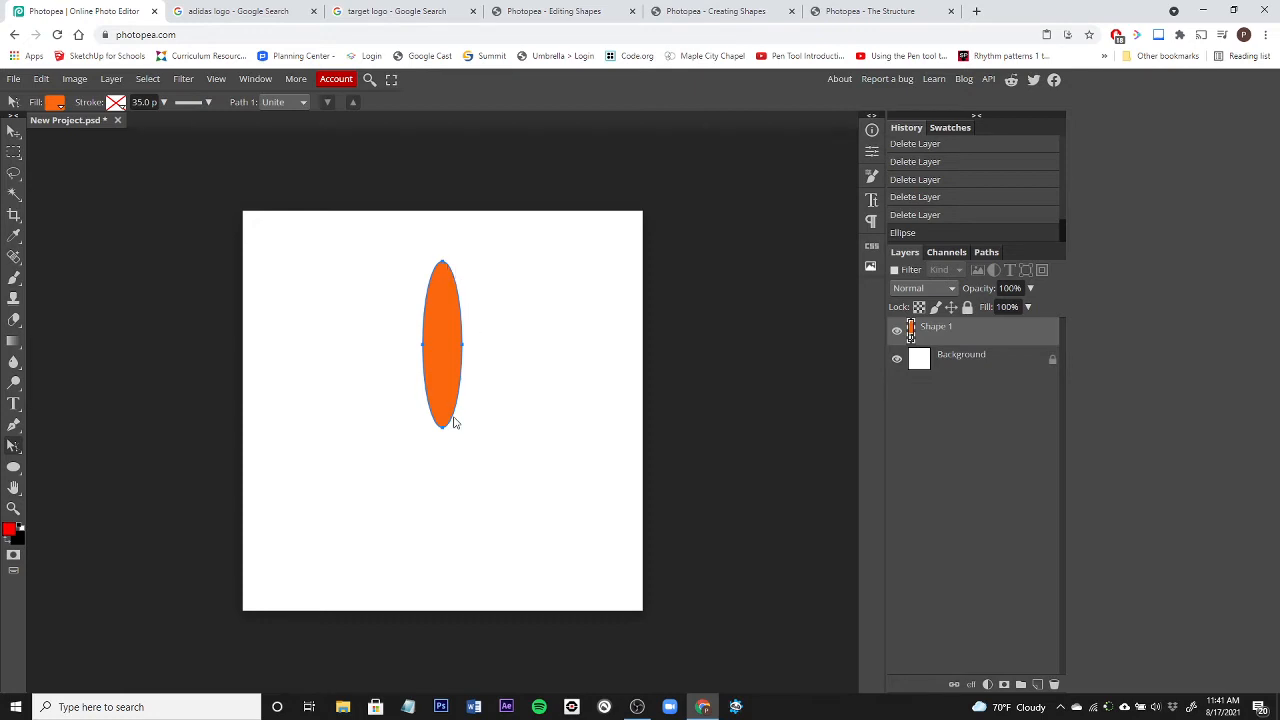
# Select the ellipse's top knot with the Direct Select tool for close-up editing of its handles
pyautogui.rightClick(13, 446)
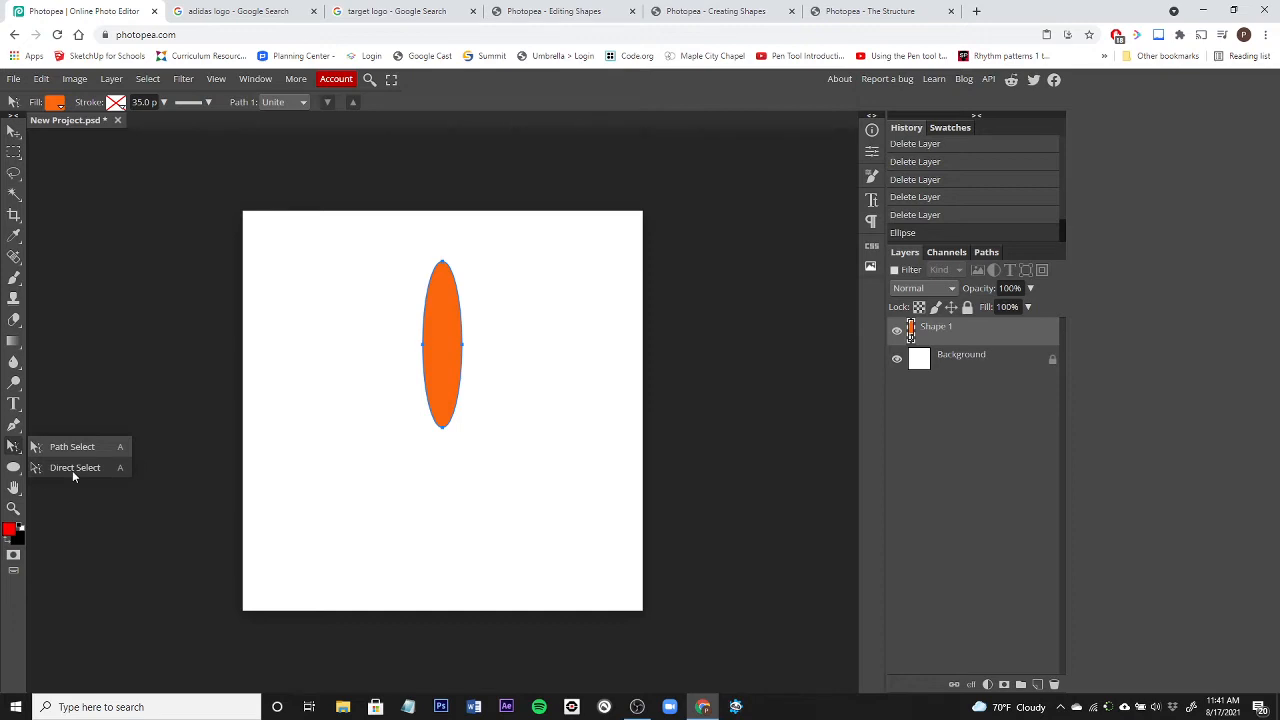
pyautogui.click(72, 467)
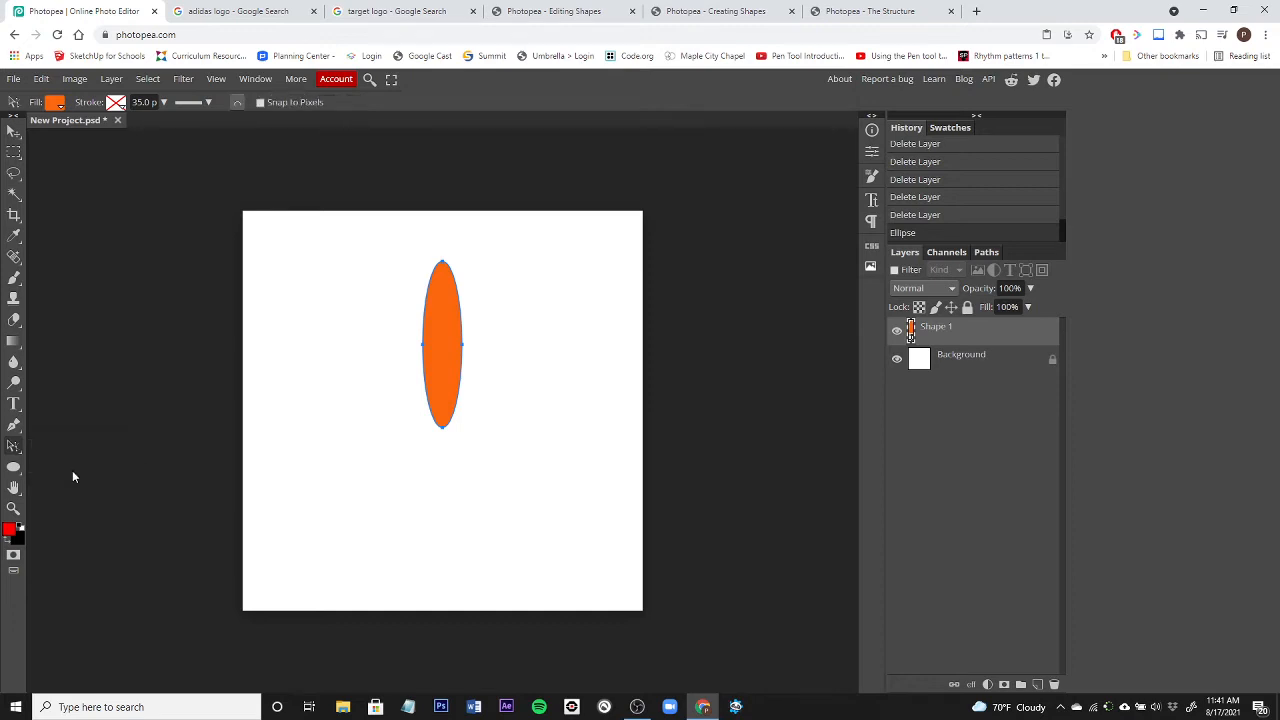
pyautogui.click(442, 262)
pyautogui.click(445, 265)
pyautogui.keyDown('ctrl'); pyautogui.click(445, 235); pyautogui.keyUp('ctrl')
pyautogui.keyDown('ctrl'); pyautogui.click(451, 263); pyautogui.keyUp('ctrl')
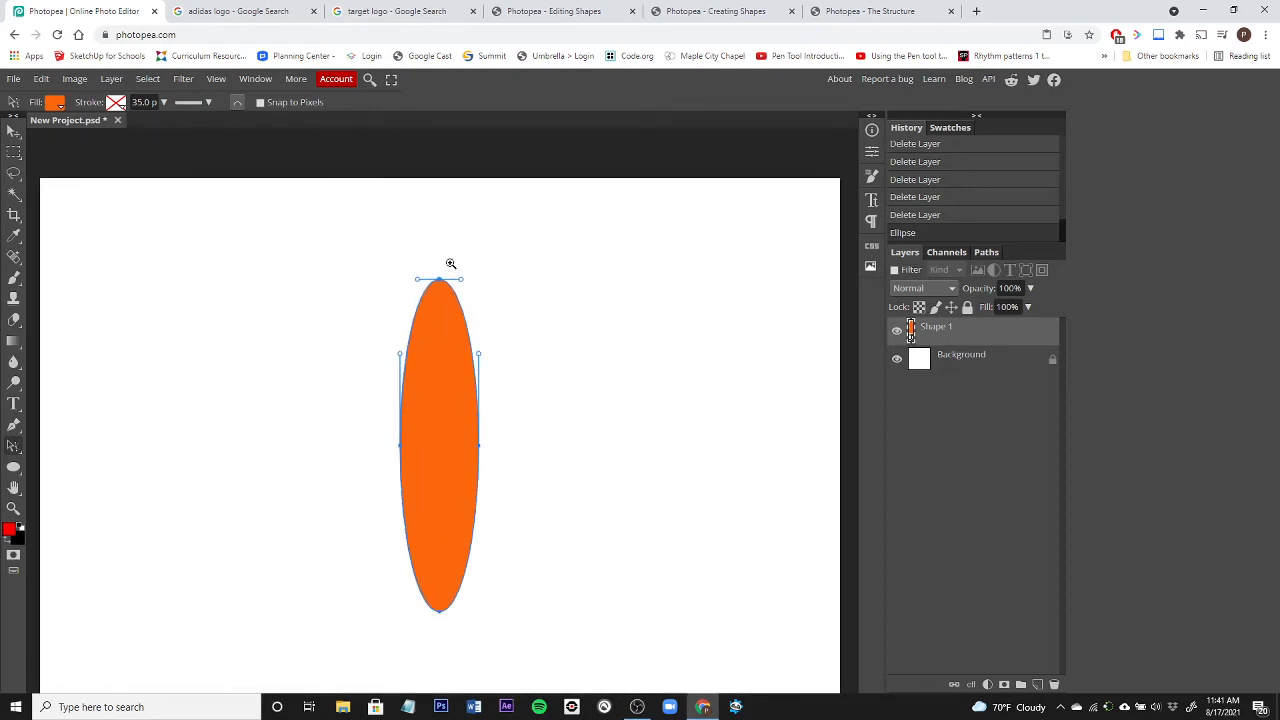
pyautogui.keyDown('ctrl'); pyautogui.click(451, 263); pyautogui.keyUp('ctrl')
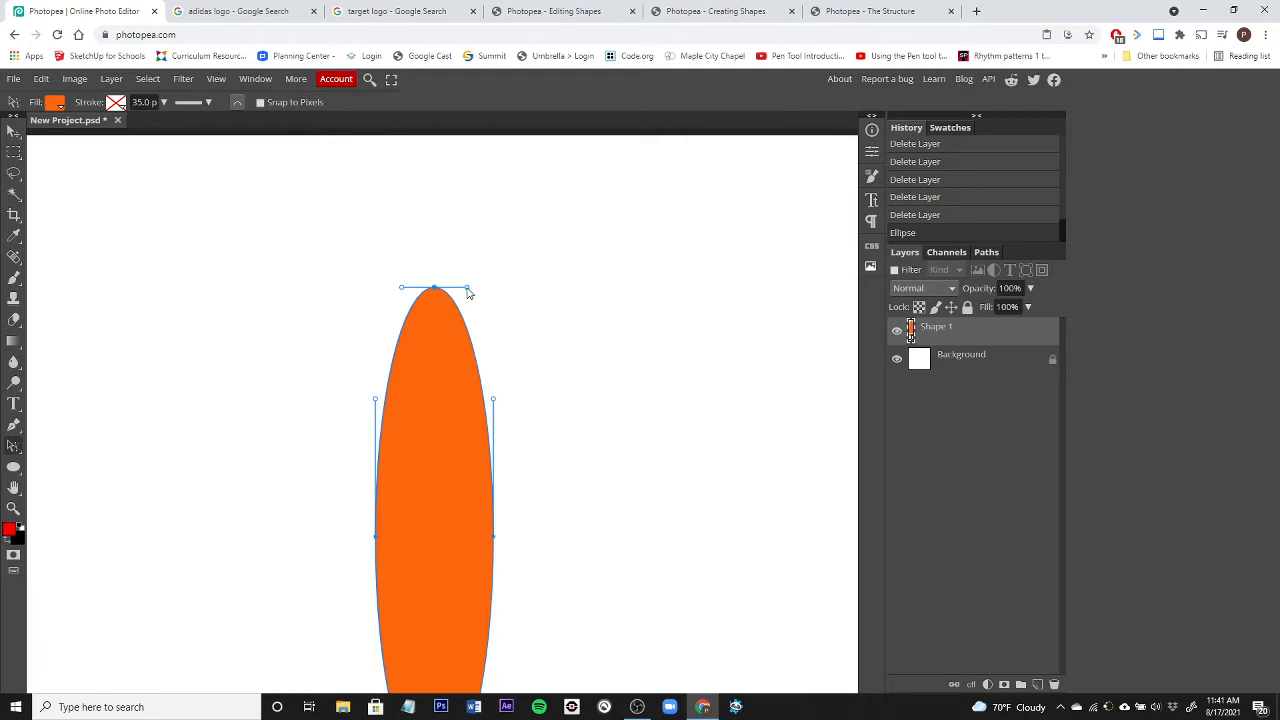
# Try stretching the top knot's right handle outward, and undo the change
pyautogui.moveTo(467, 291); pyautogui.dragTo(568, 286)
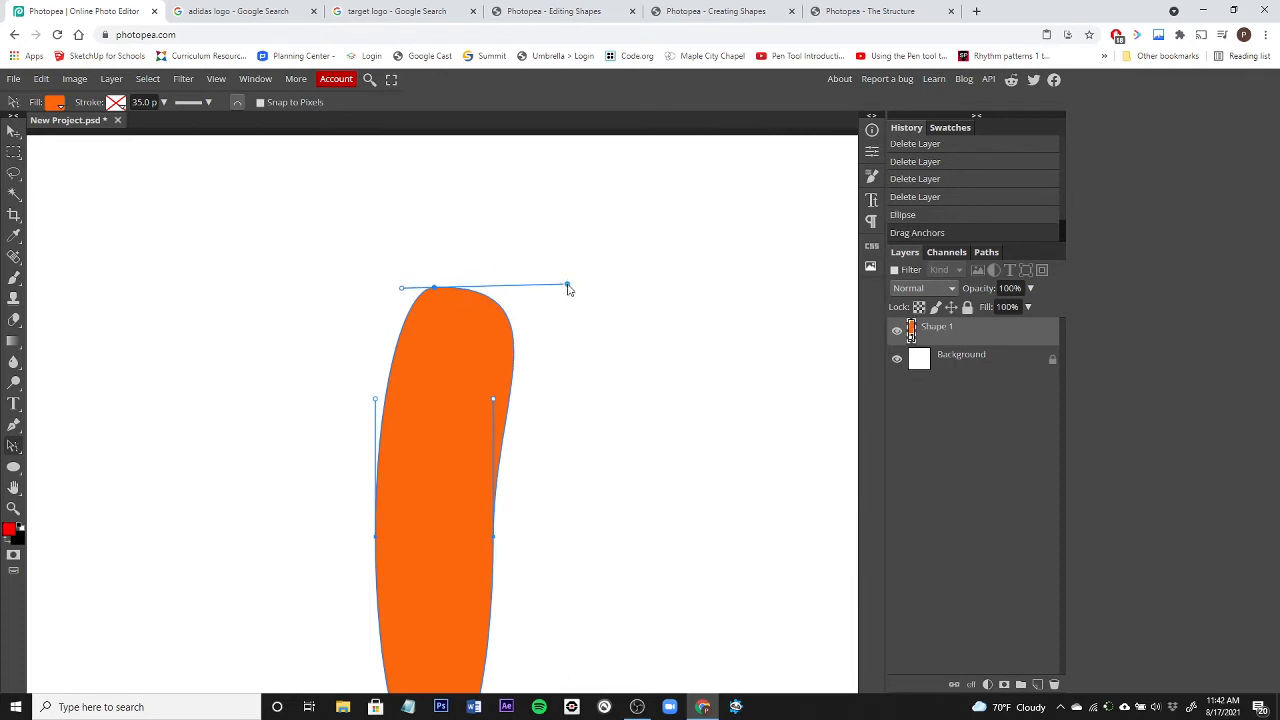
pyautogui.hotkey('ctrl', 'z')
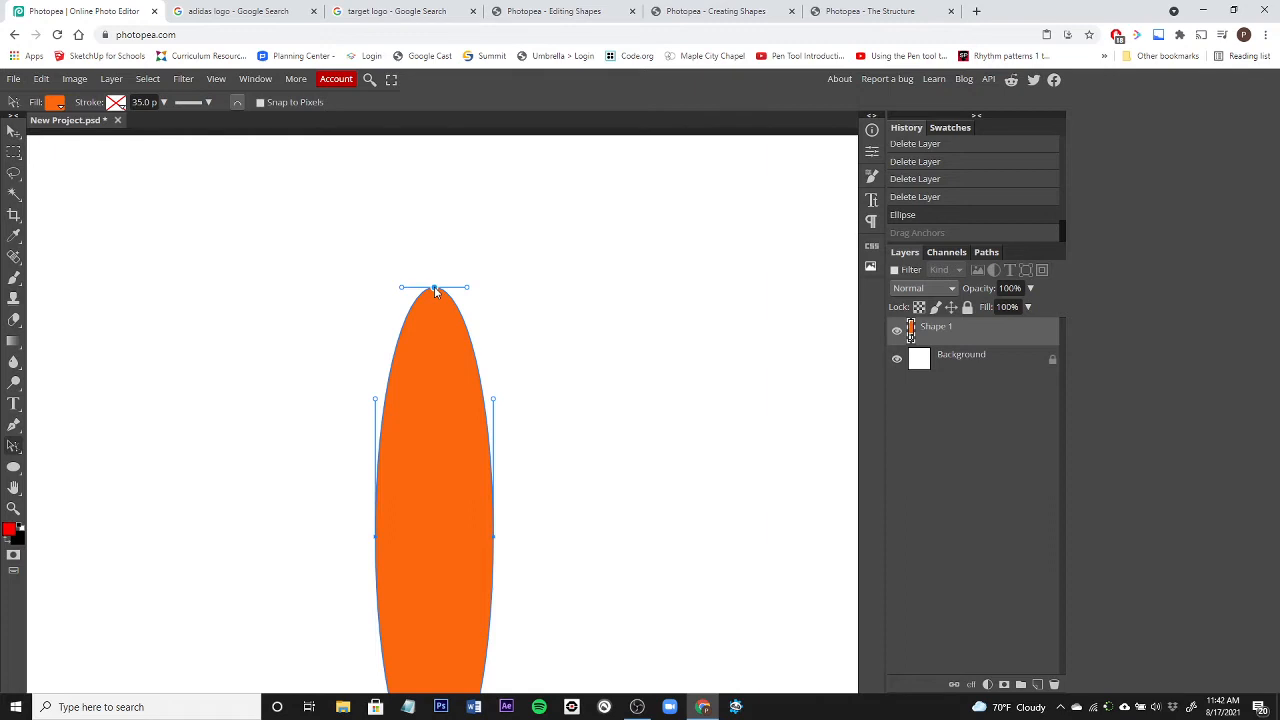
# Read the Learn Photopea pages on Path Select, Direct Select, creating shapes, and linked and unlinked knots, and return to the project
pyautogui.click(558, 12)
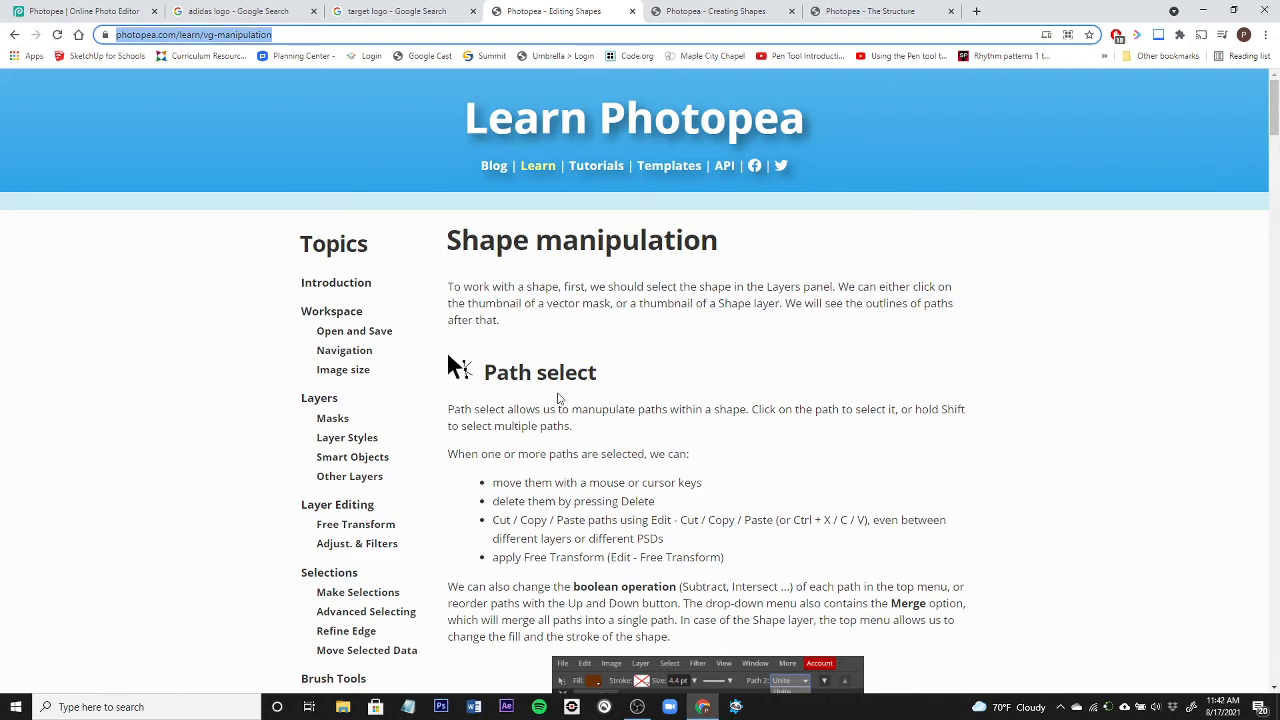
pyautogui.scroll(-3, 560, 398)
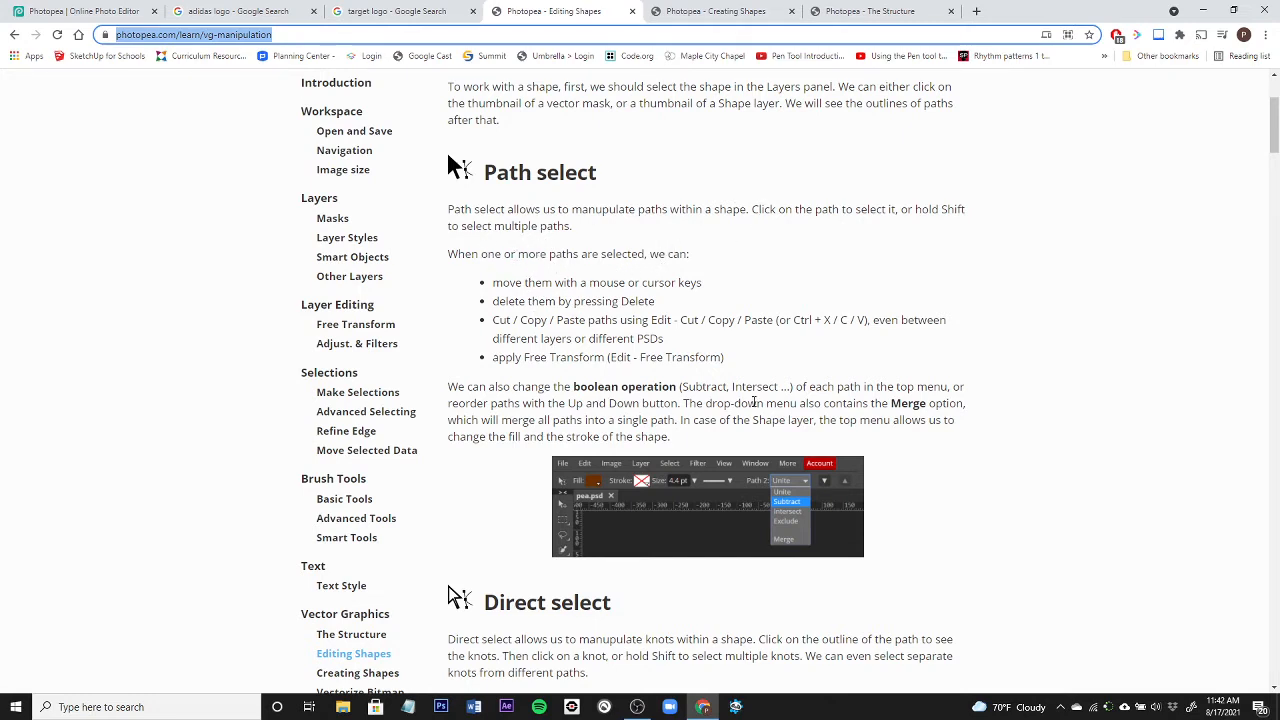
pyautogui.scroll(-3, 582, 360)
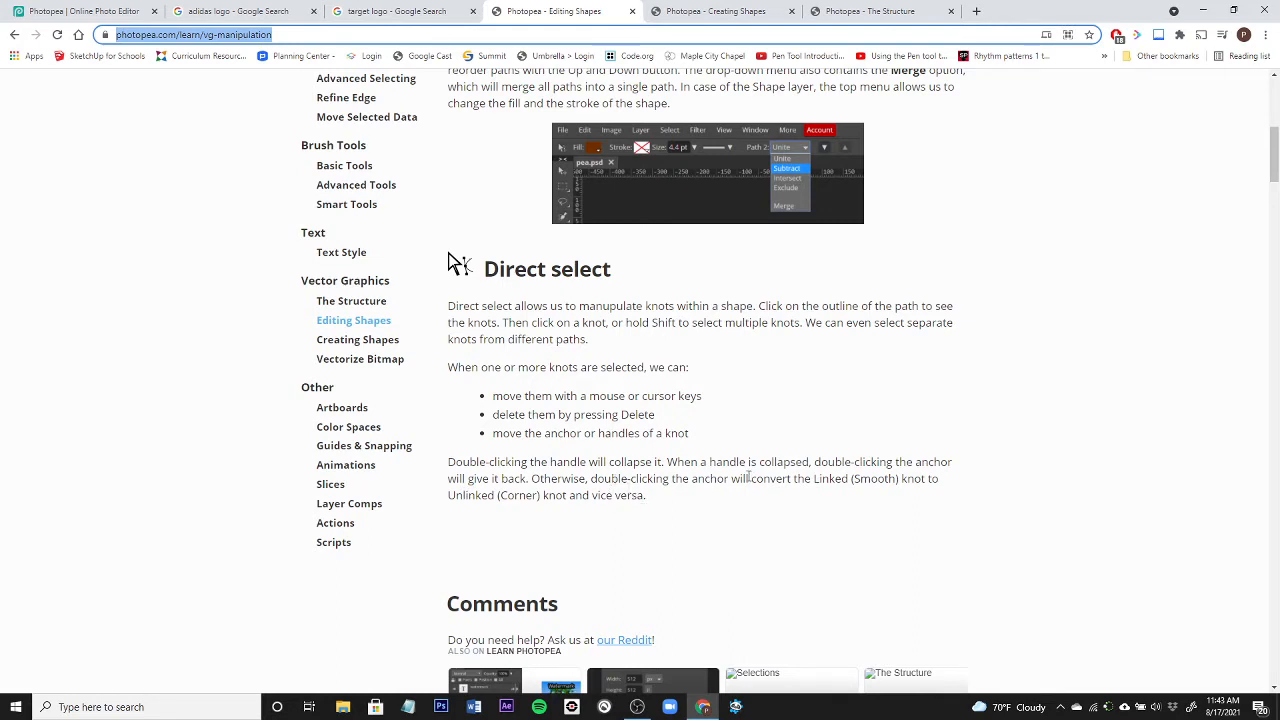
pyautogui.click(733, 12)
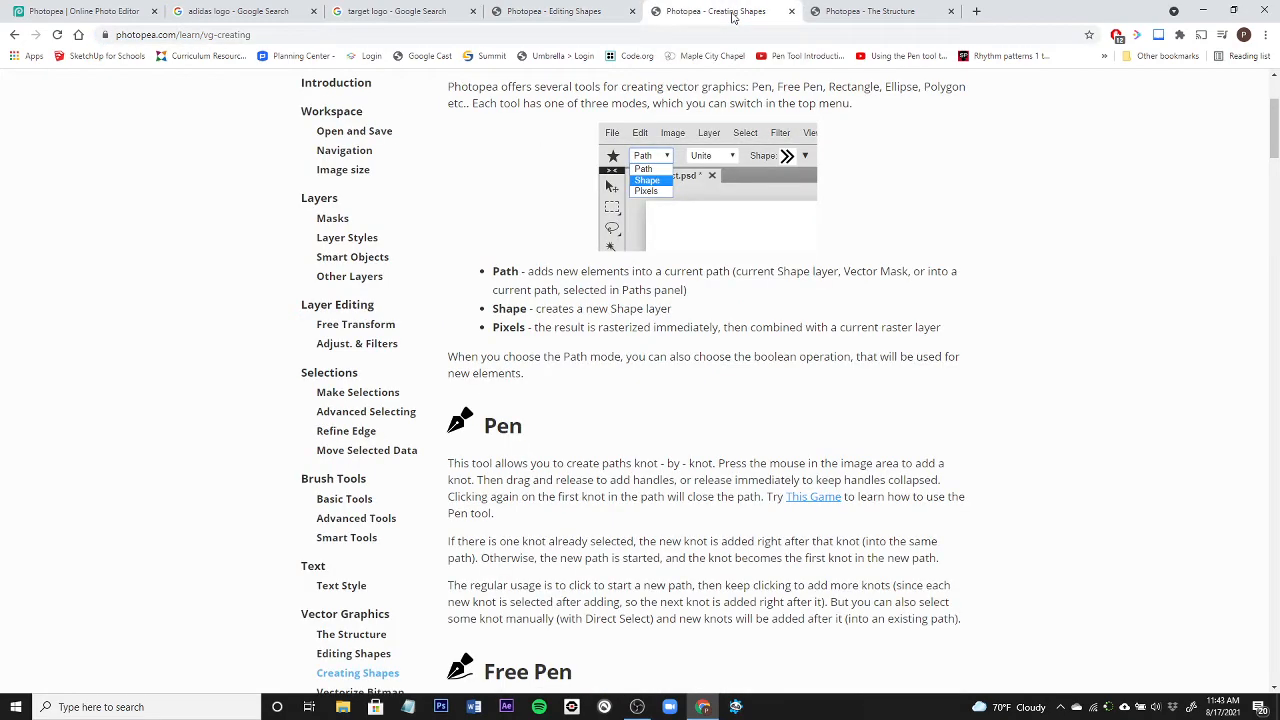
pyautogui.click(843, 12)
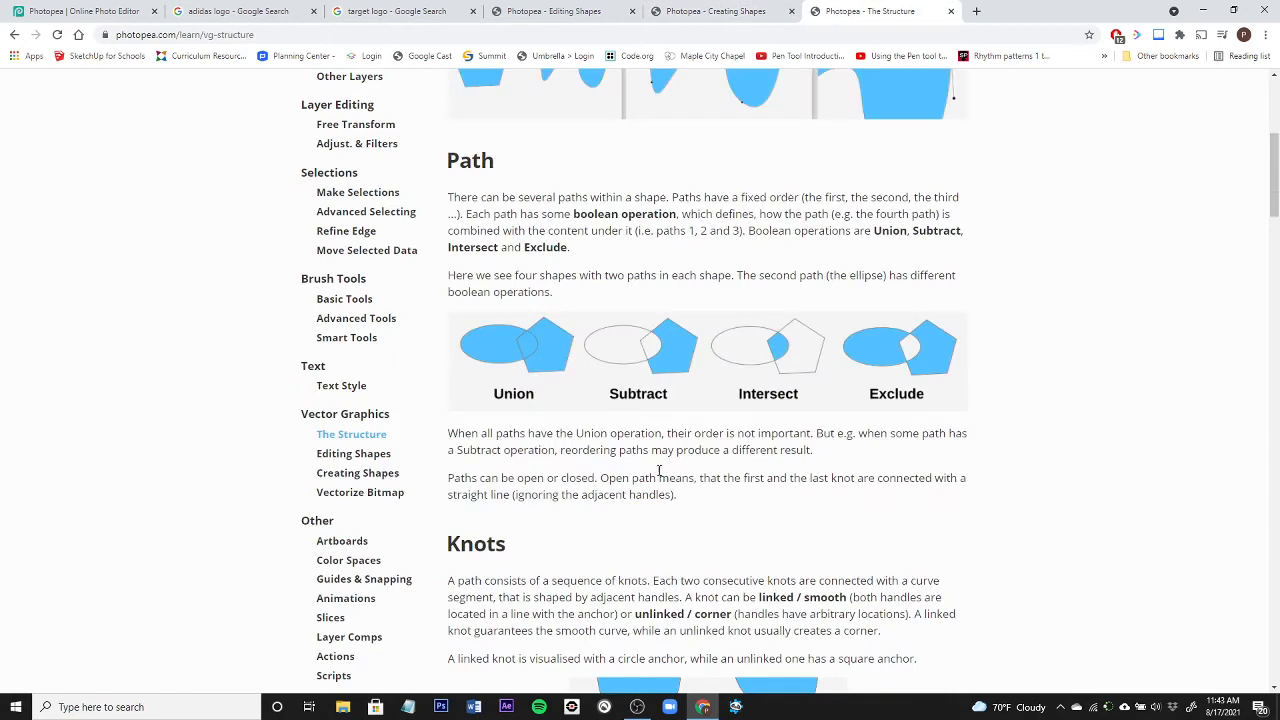
pyautogui.scroll(-5, 659, 470)
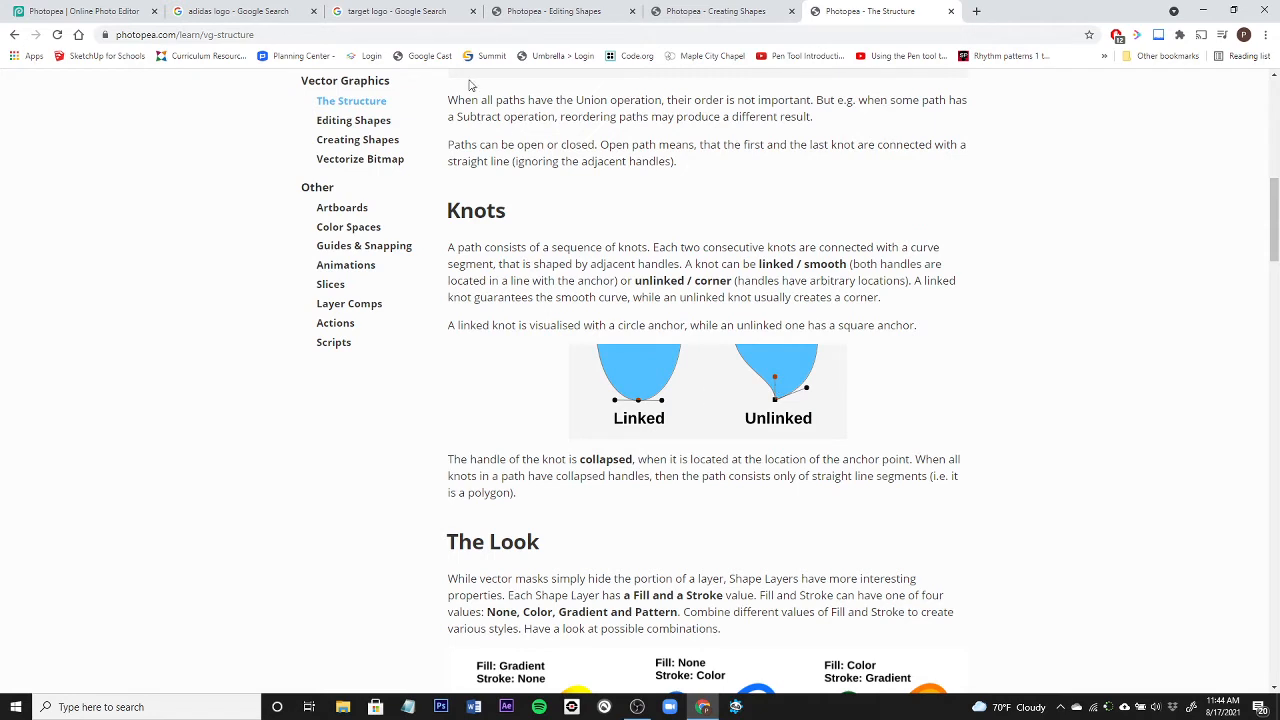
pyautogui.click(88, 12)
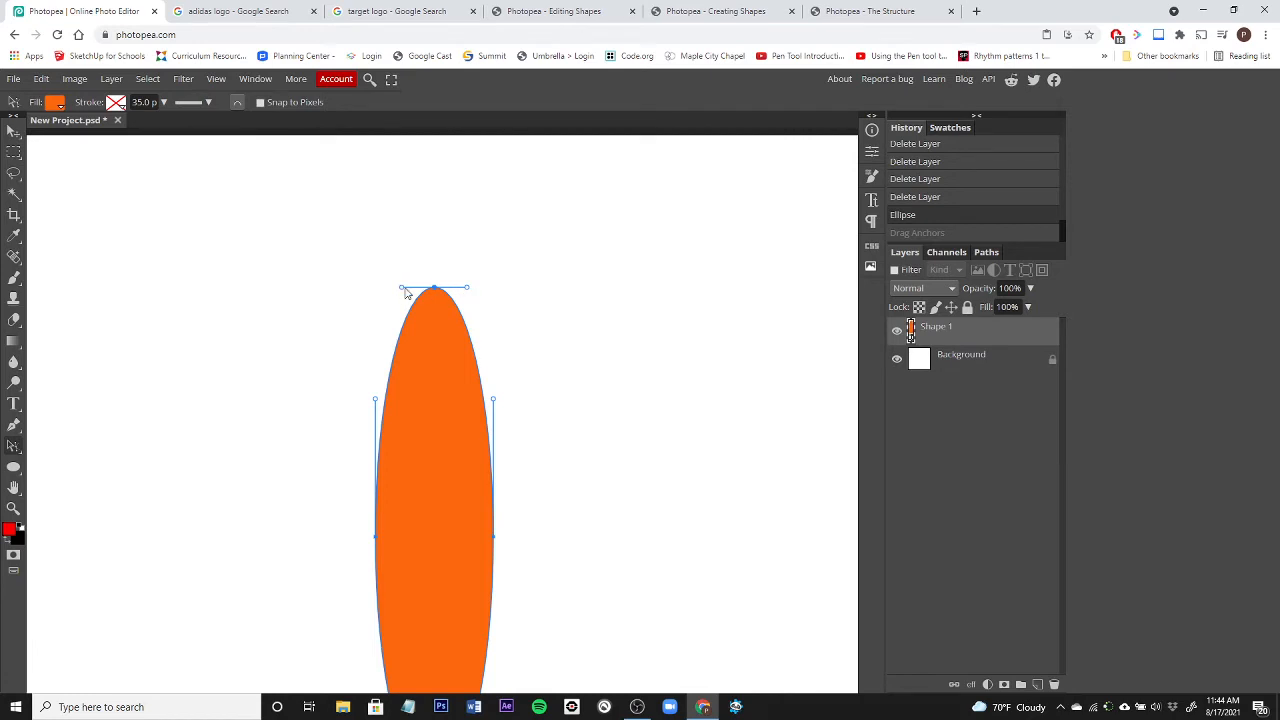
# Collapse and restore the top knot's right handle, and convert the linked knot to an unlinked corner
pyautogui.keyDown('alt'); pyautogui.click(467, 289); pyautogui.keyUp('alt')
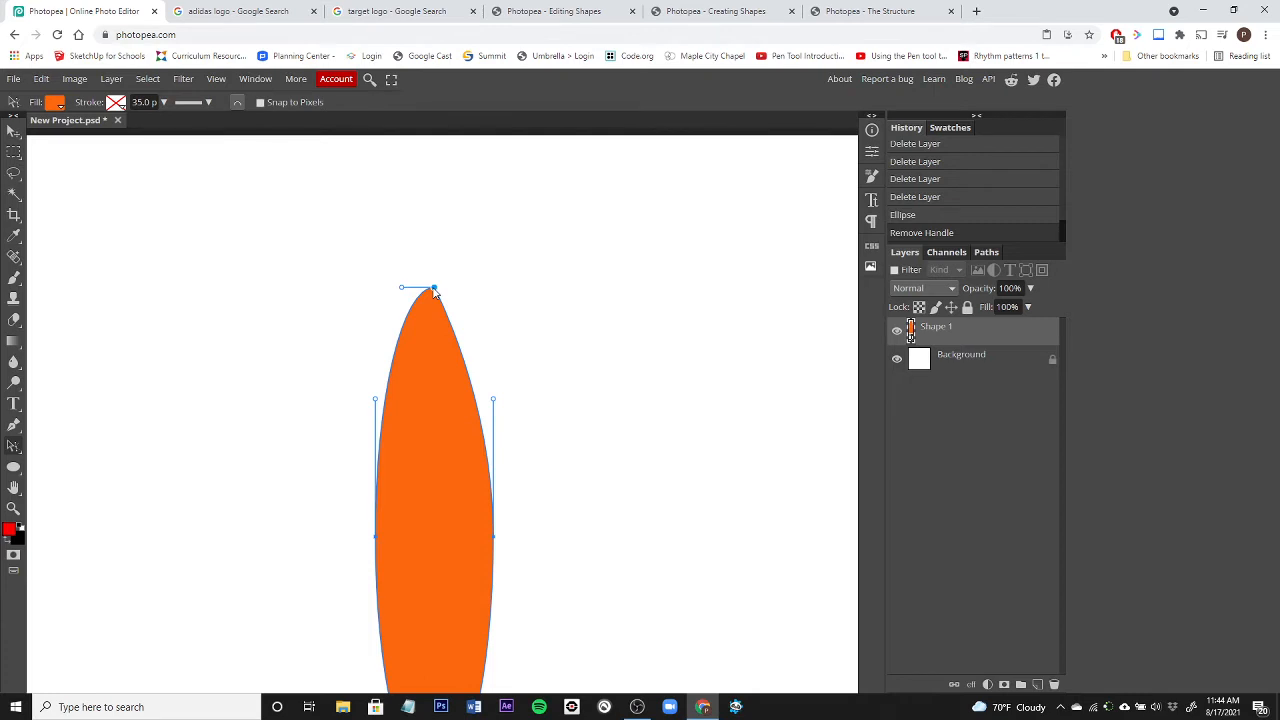
pyautogui.keyDown('alt'); pyautogui.click(434, 289); pyautogui.keyUp('alt')
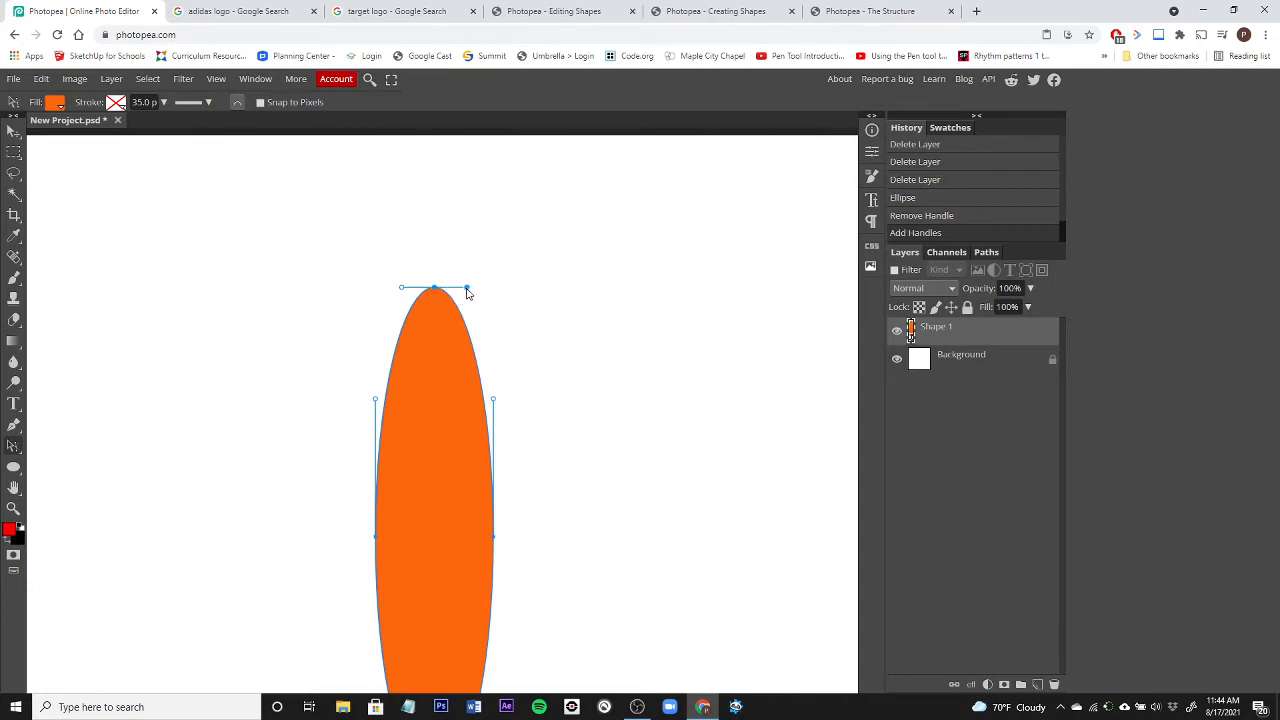
pyautogui.moveTo(467, 291)
pyautogui.mouseDown()
pyautogui.moveTo(466, 280)
pyautogui.moveTo(469, 310)
pyautogui.moveTo(465, 272)
pyautogui.moveTo(467, 289)
pyautogui.mouseUp()
pyautogui.moveTo(466, 292)
pyautogui.mouseDown()
pyautogui.moveTo(471, 271)
pyautogui.moveTo(474, 306)
pyautogui.moveTo(467, 290)
pyautogui.mouseUp()
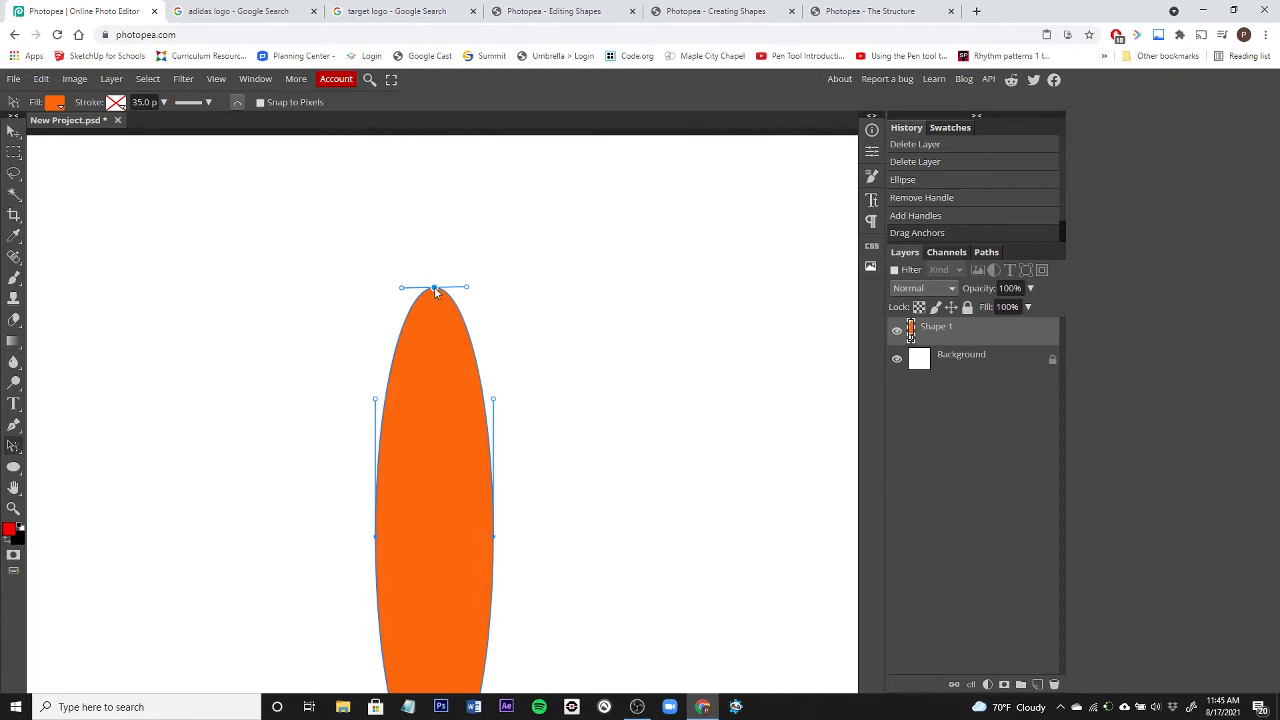
pyautogui.keyDown('alt'); pyautogui.click(435, 291); pyautogui.keyUp('alt')
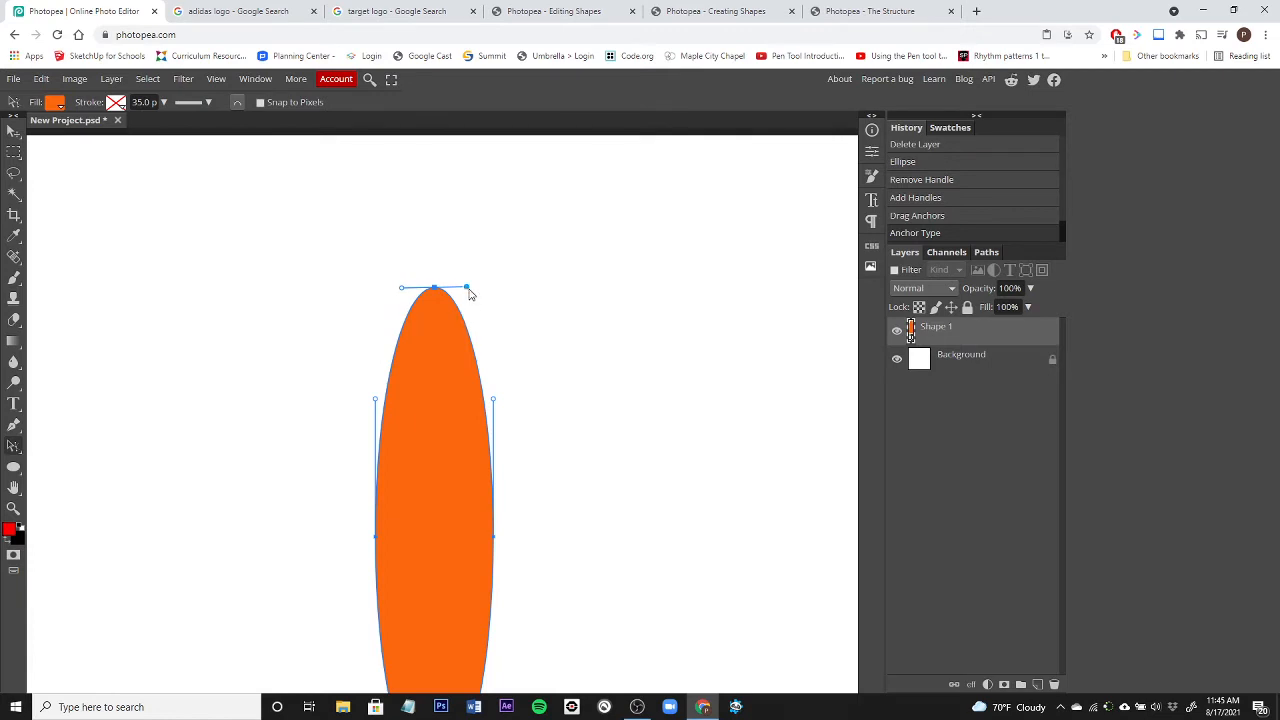
# Try pulling the top knot's two handles upward separately to form a notch, and undo both moves
pyautogui.moveTo(468, 291); pyautogui.dragTo(483, 174)
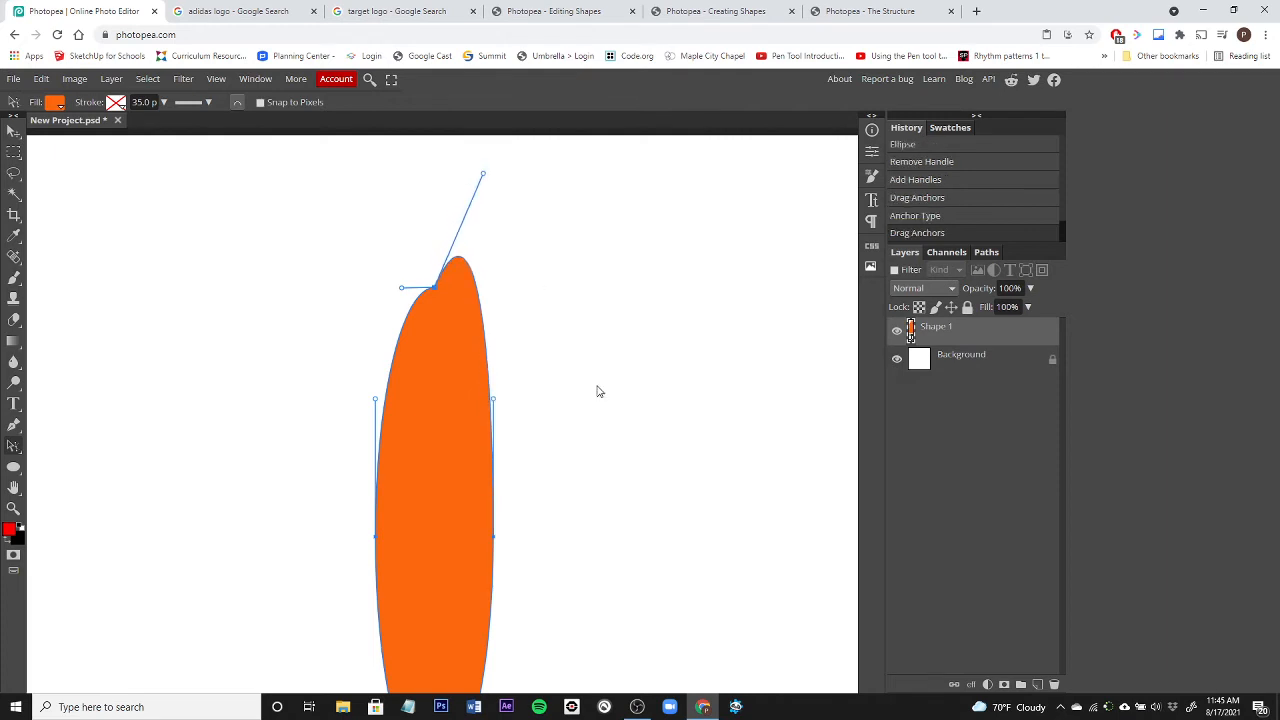
pyautogui.moveTo(401, 288); pyautogui.dragTo(388, 174)
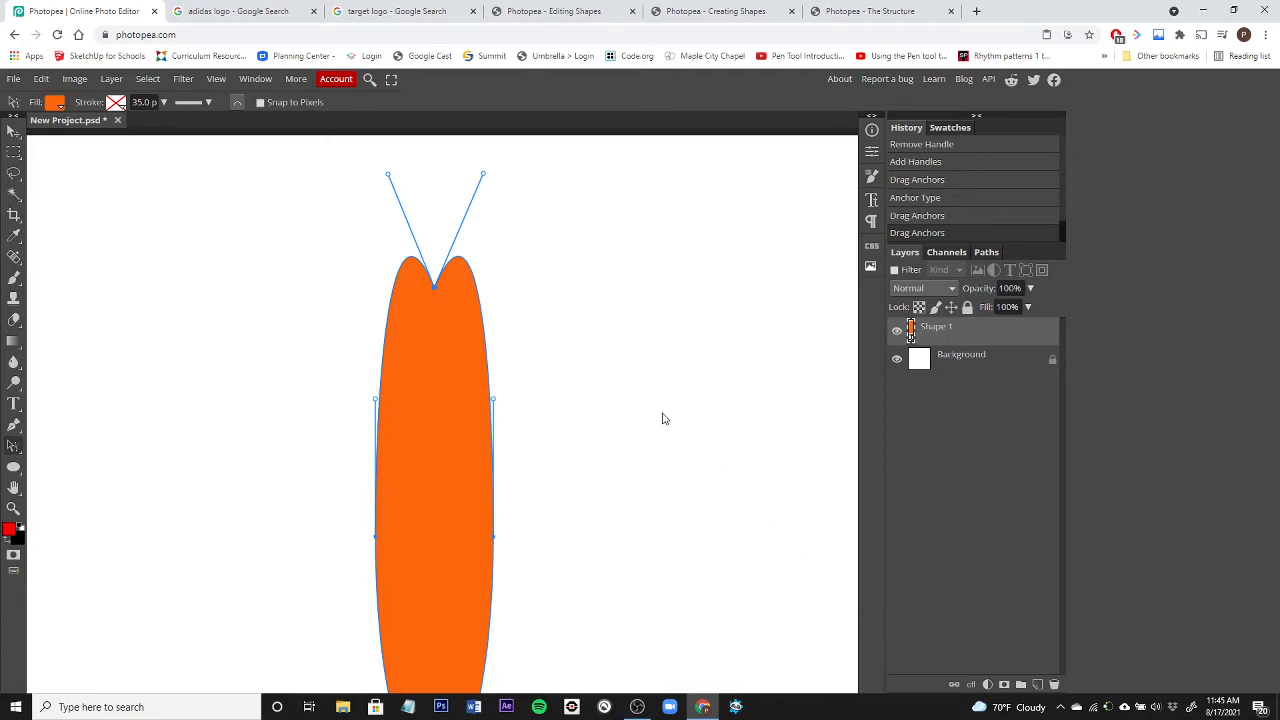
pyautogui.hotkey('ctrl', 'z')
pyautogui.hotkey('ctrl', 'z')
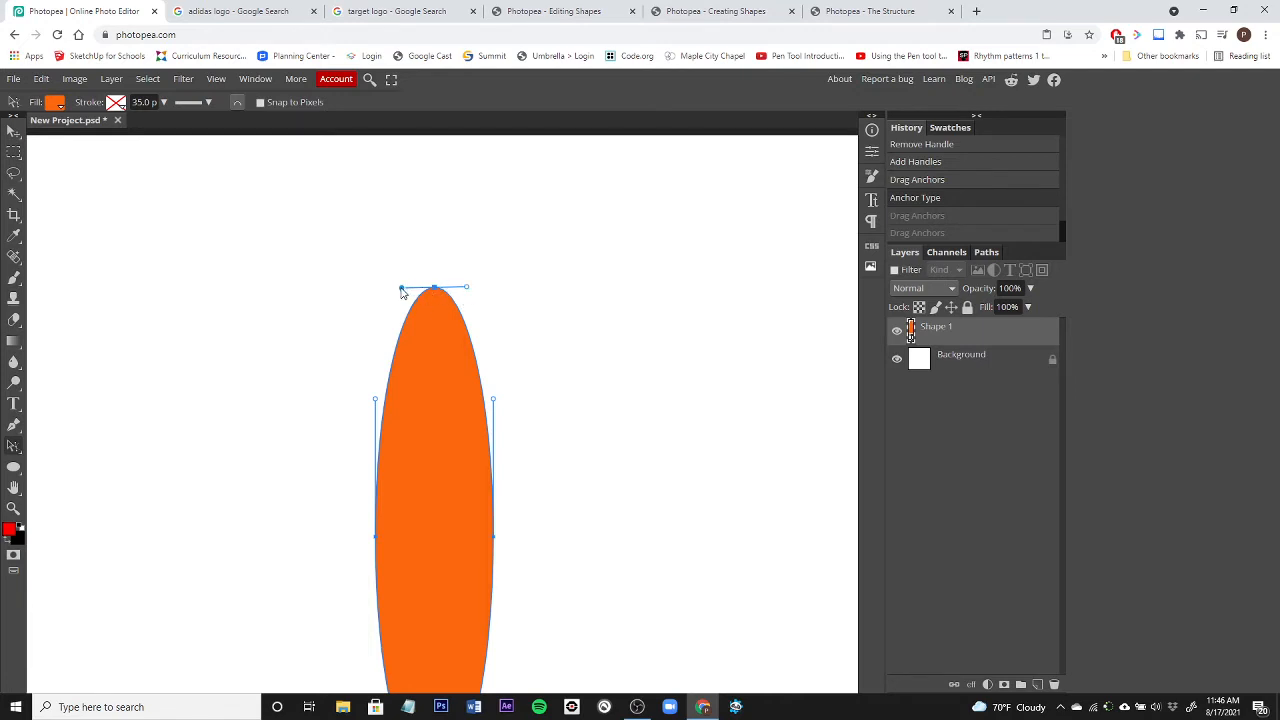
# Collapse the right and left handles of the ellipse's top knot to form a sharp point
pyautogui.click(467, 292)
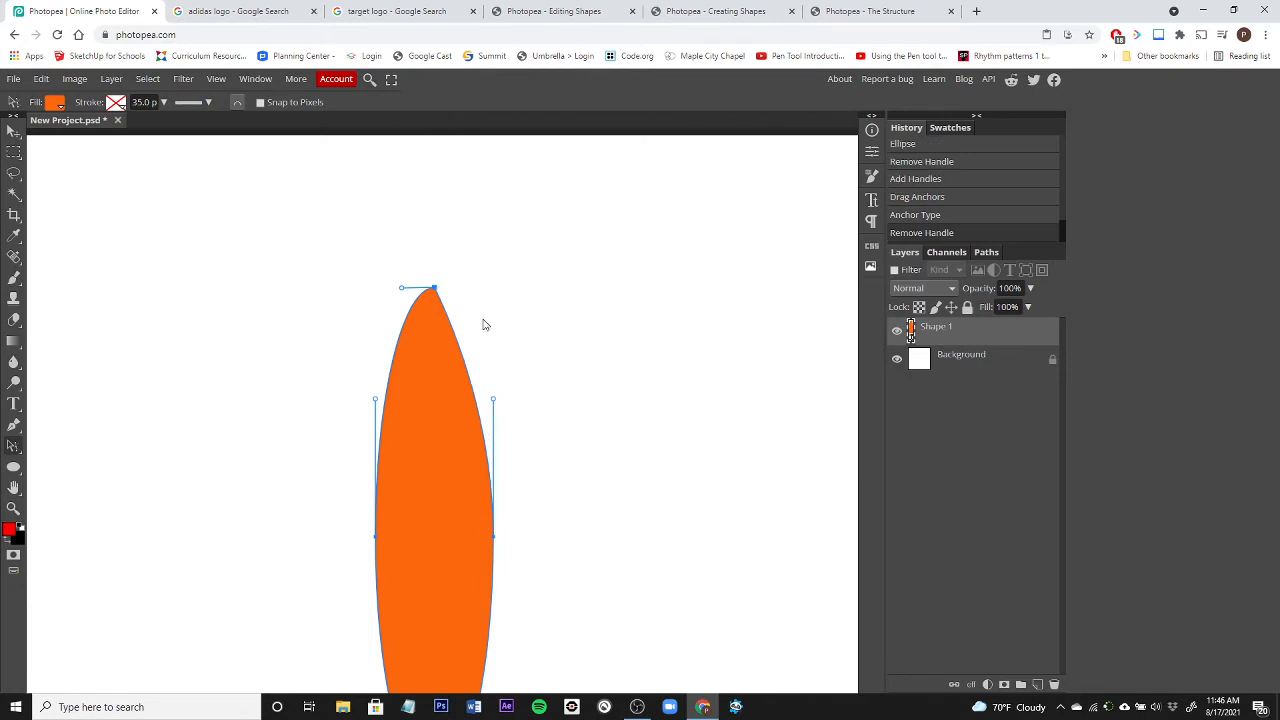
pyautogui.click(402, 291)
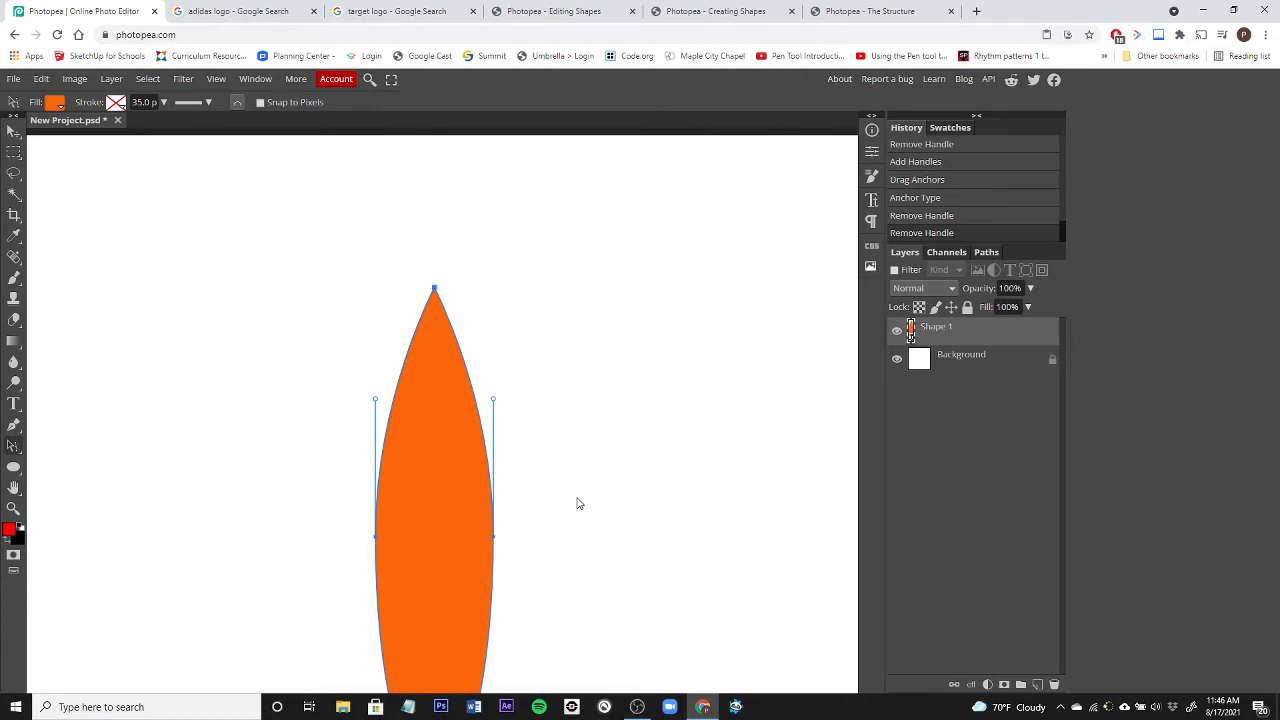
pyautogui.scroll(-3, 531, 377)
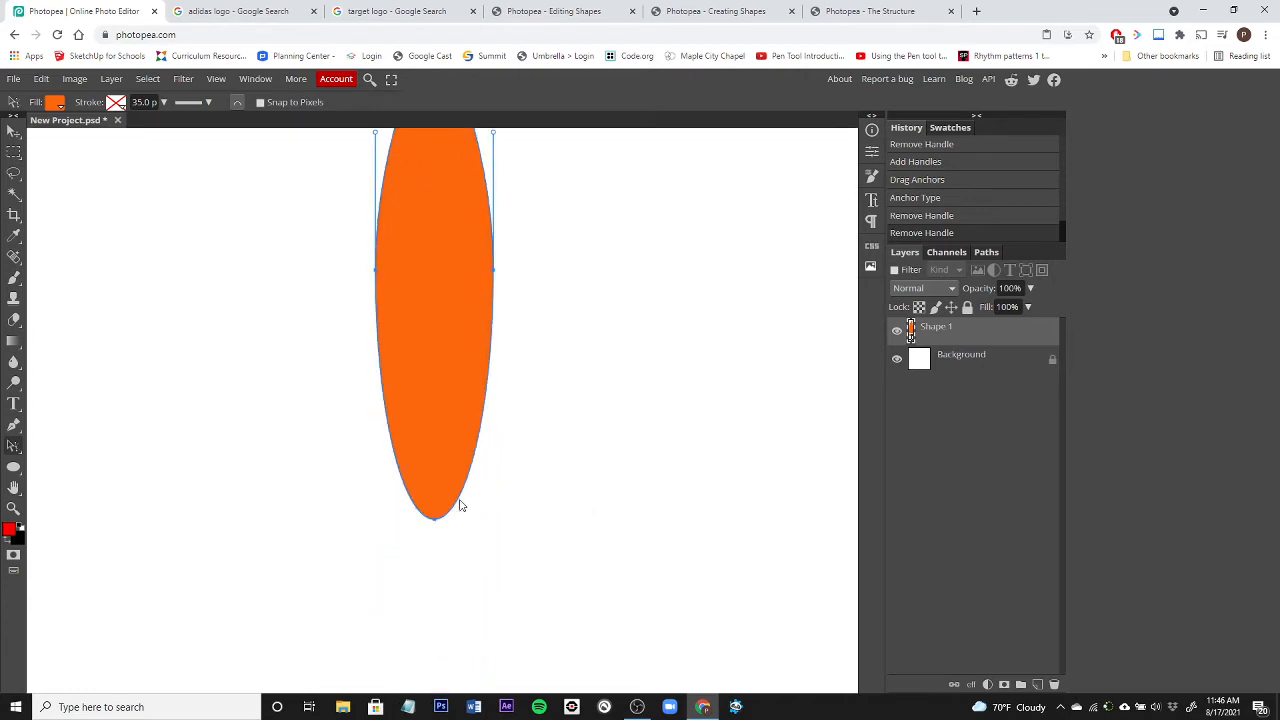
# Collapse both handles of the ellipse's bottom knot to form a second sharp point, completing the petal
pyautogui.click(434, 519)
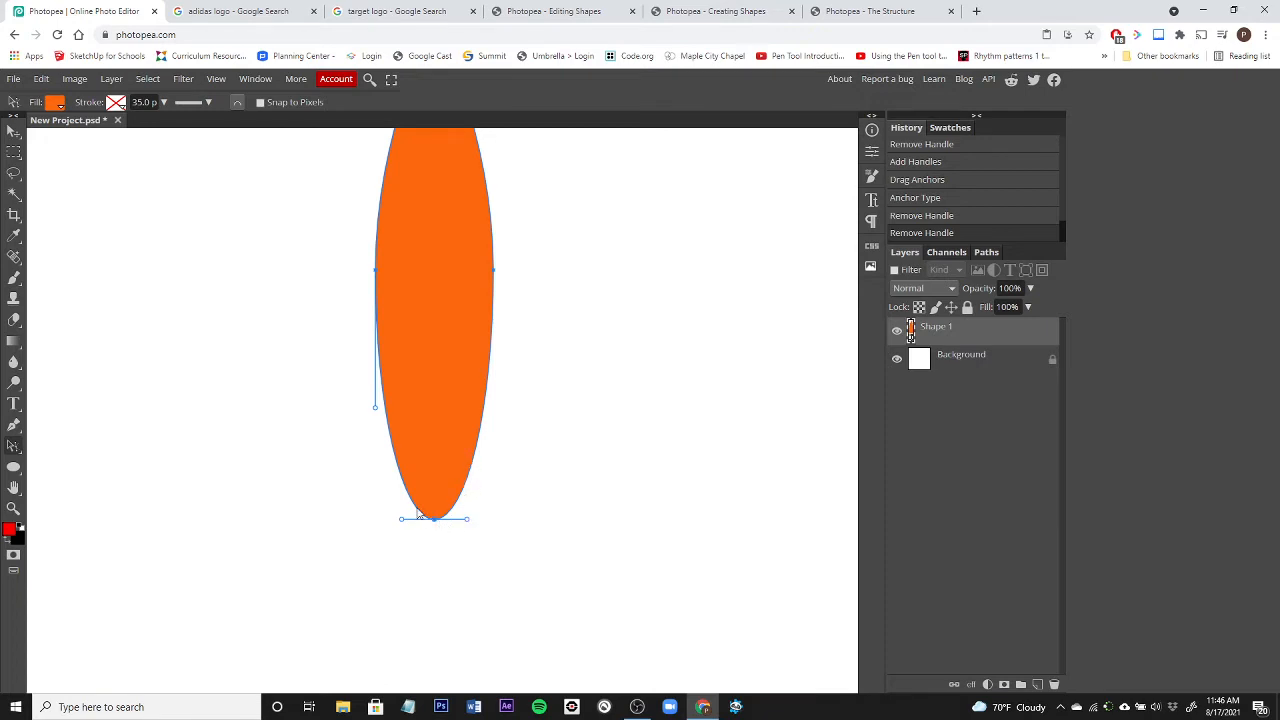
pyautogui.click(466, 520)
pyautogui.press('Delete')
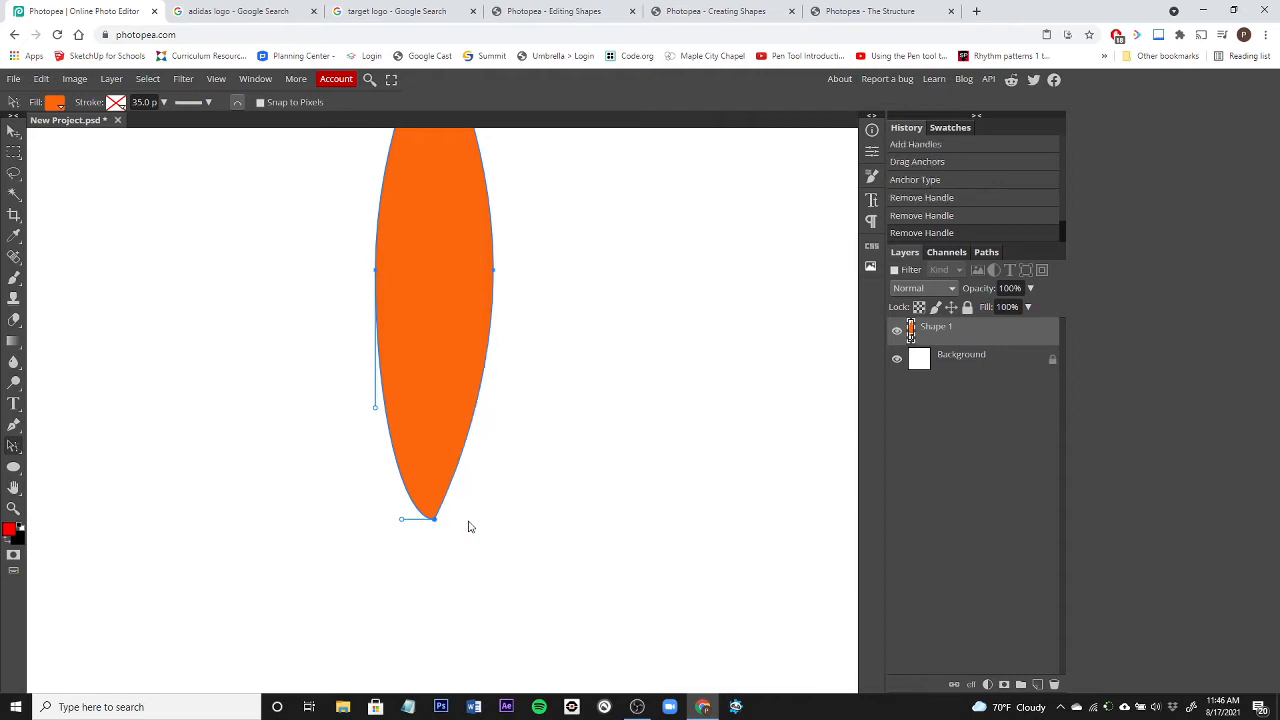
pyautogui.click(402, 520)
pyautogui.press('Delete')
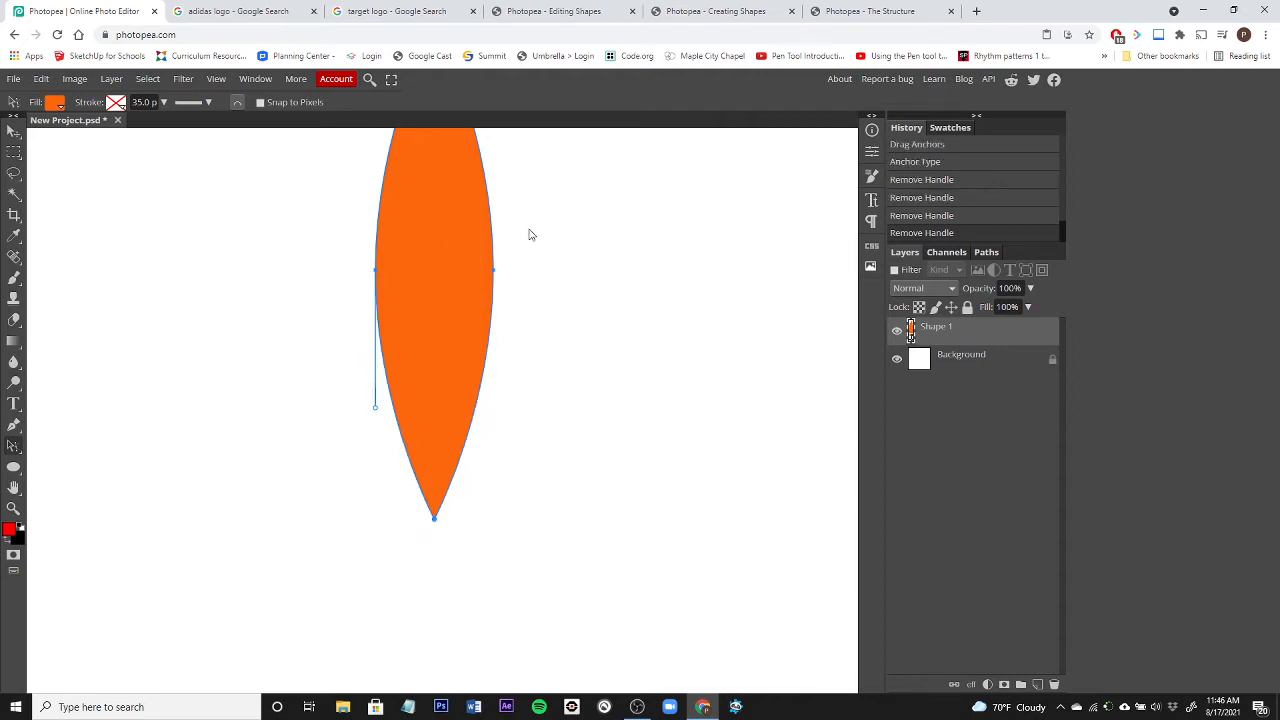
pyautogui.scroll(4, 550, 514)
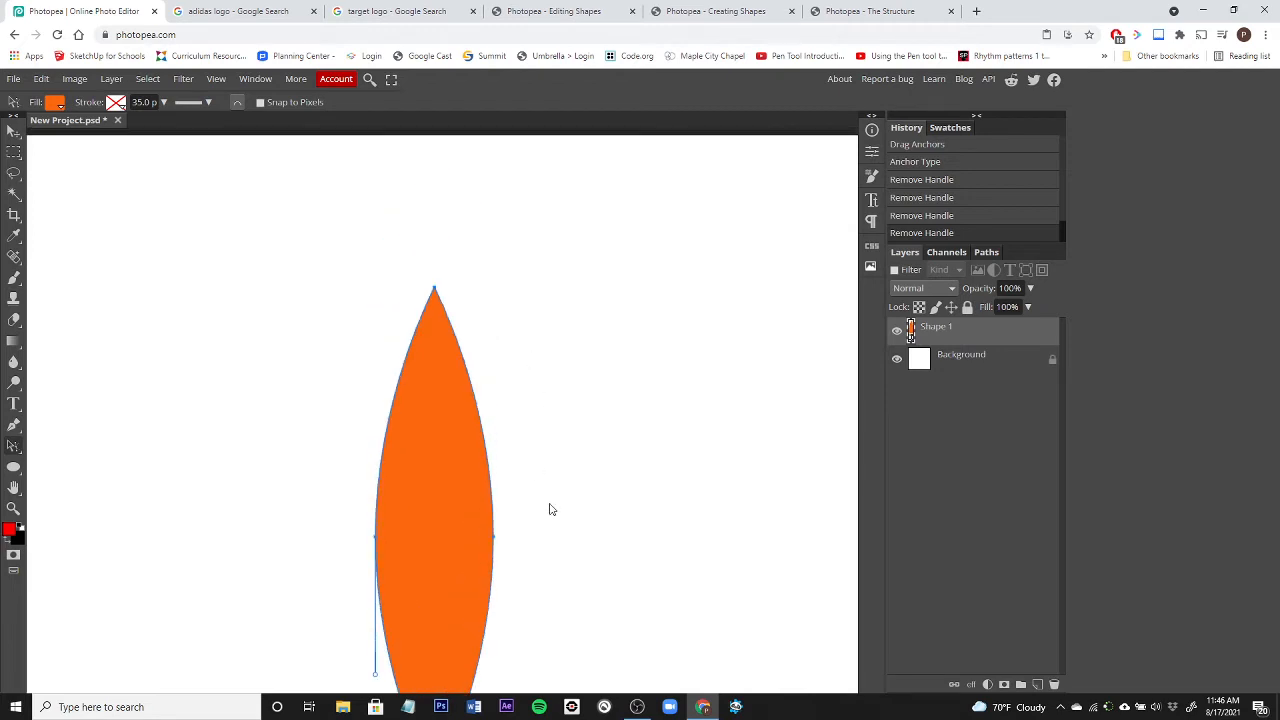
pyautogui.scroll(-2, 548, 514)
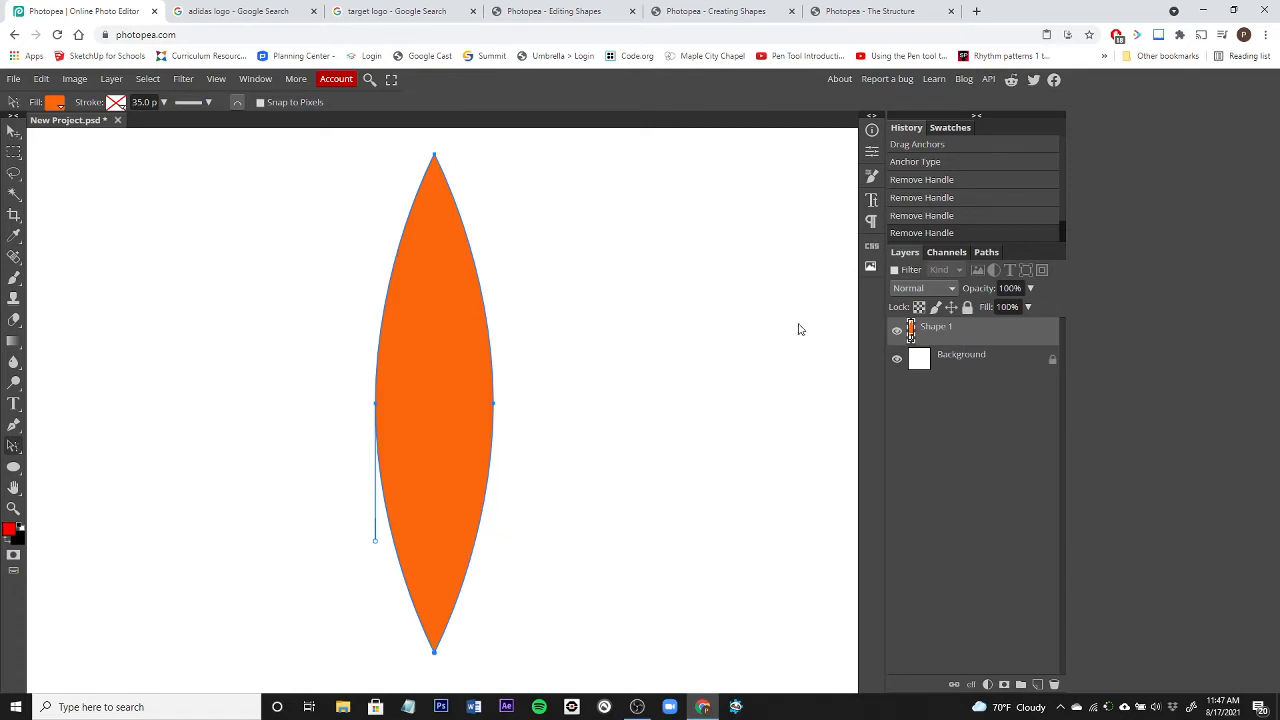
# Delete the petal's shape layer and draw an orange circle on a new layer in the canvas's upper-left area
pyautogui.click(960, 335)
pyautogui.press('Delete')
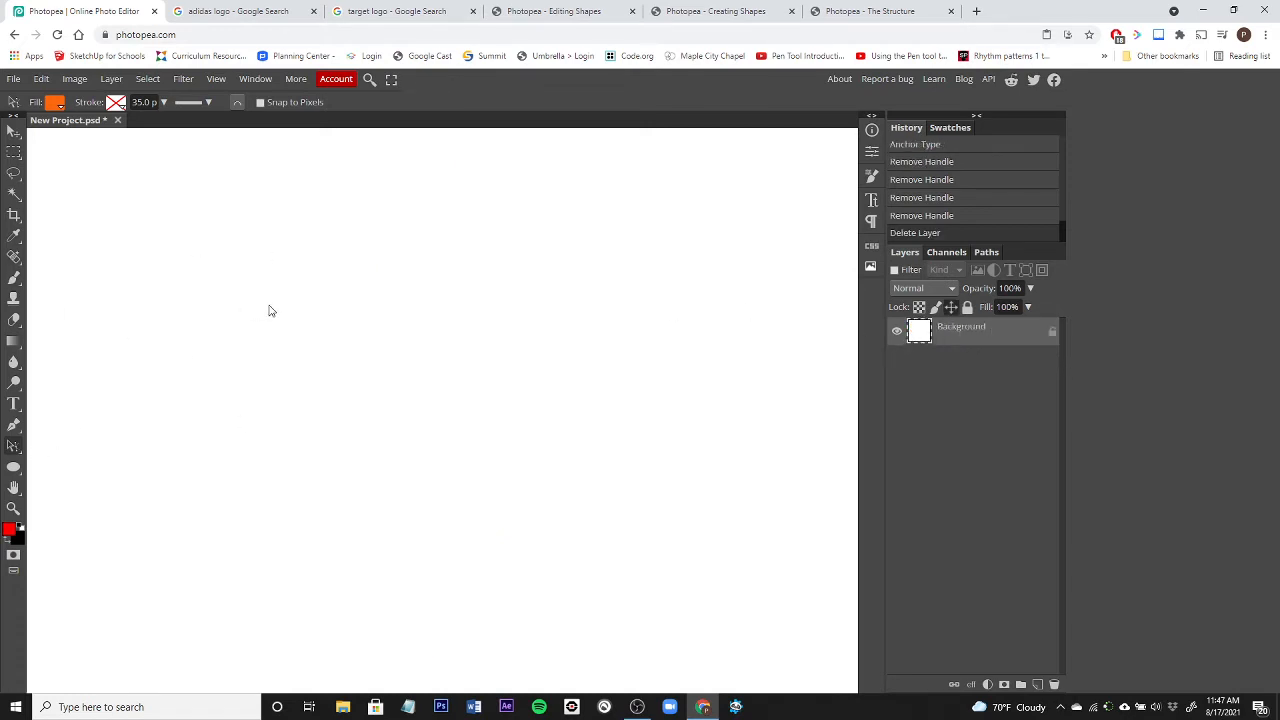
pyautogui.scroll(-4, 262, 306)
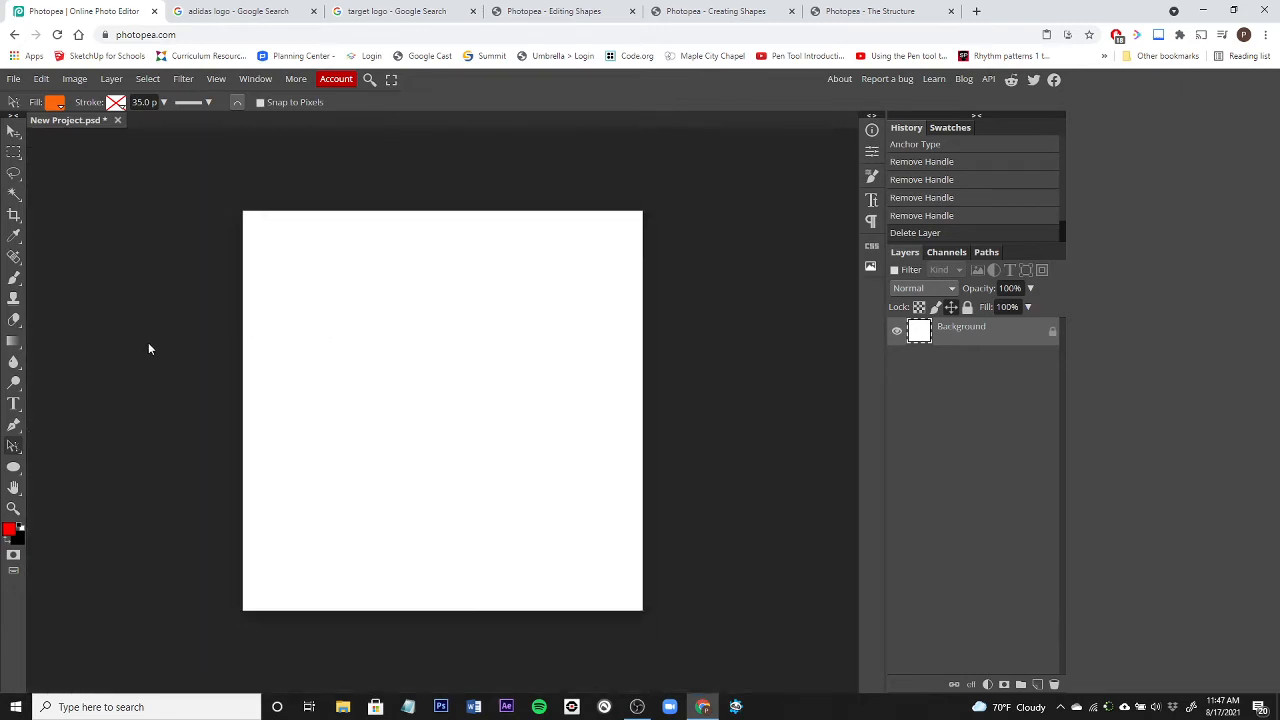
pyautogui.scroll(2, 424, 354)
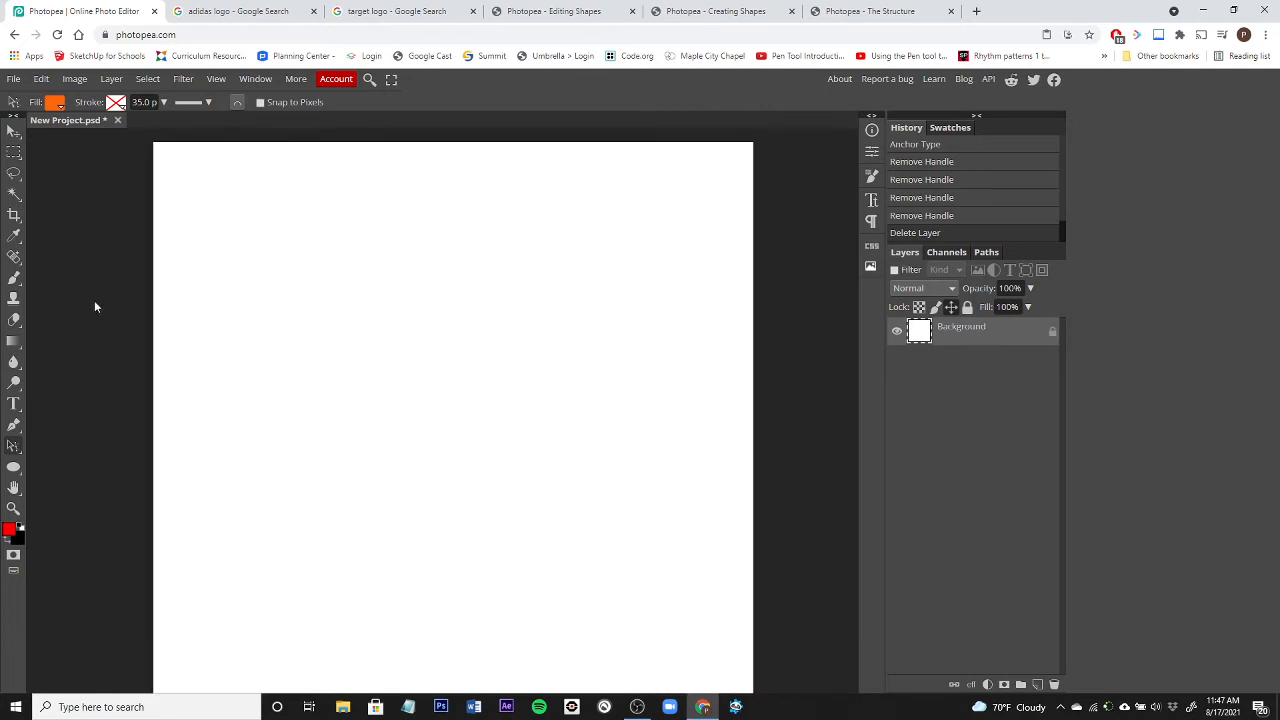
pyautogui.click(14, 467)
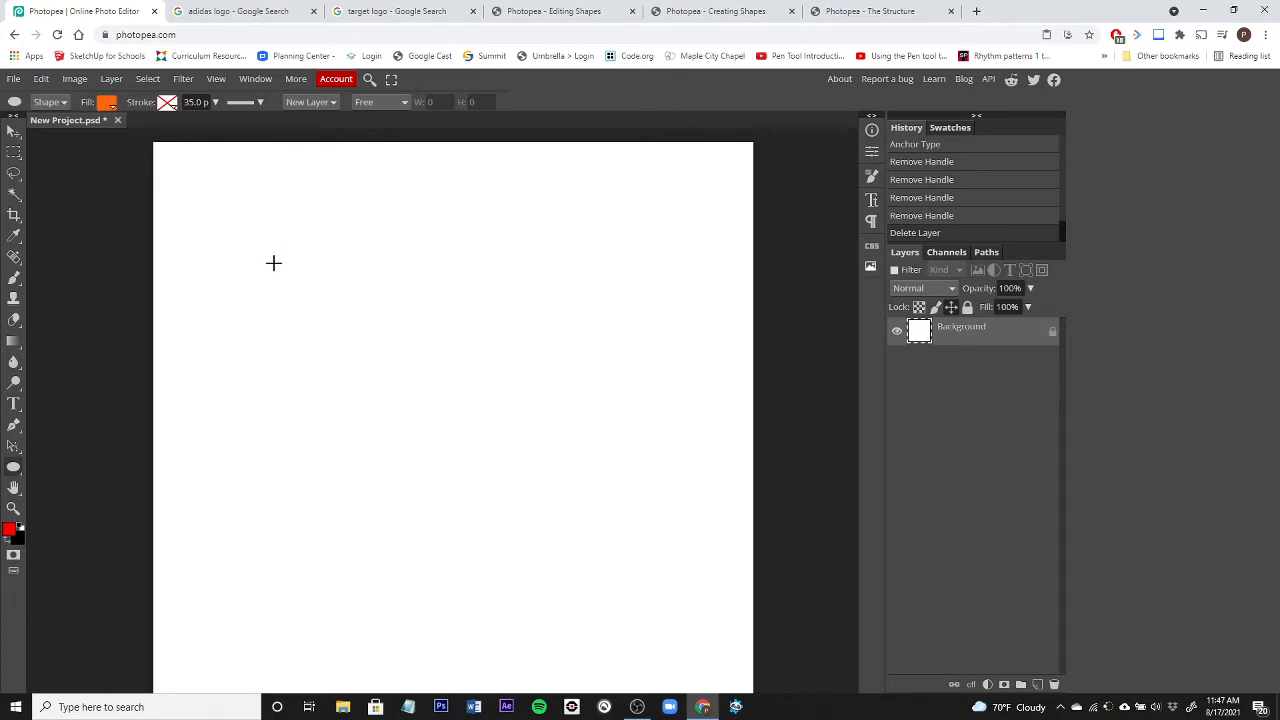
pyautogui.moveTo(274, 263); pyautogui.dragTo(472, 584)
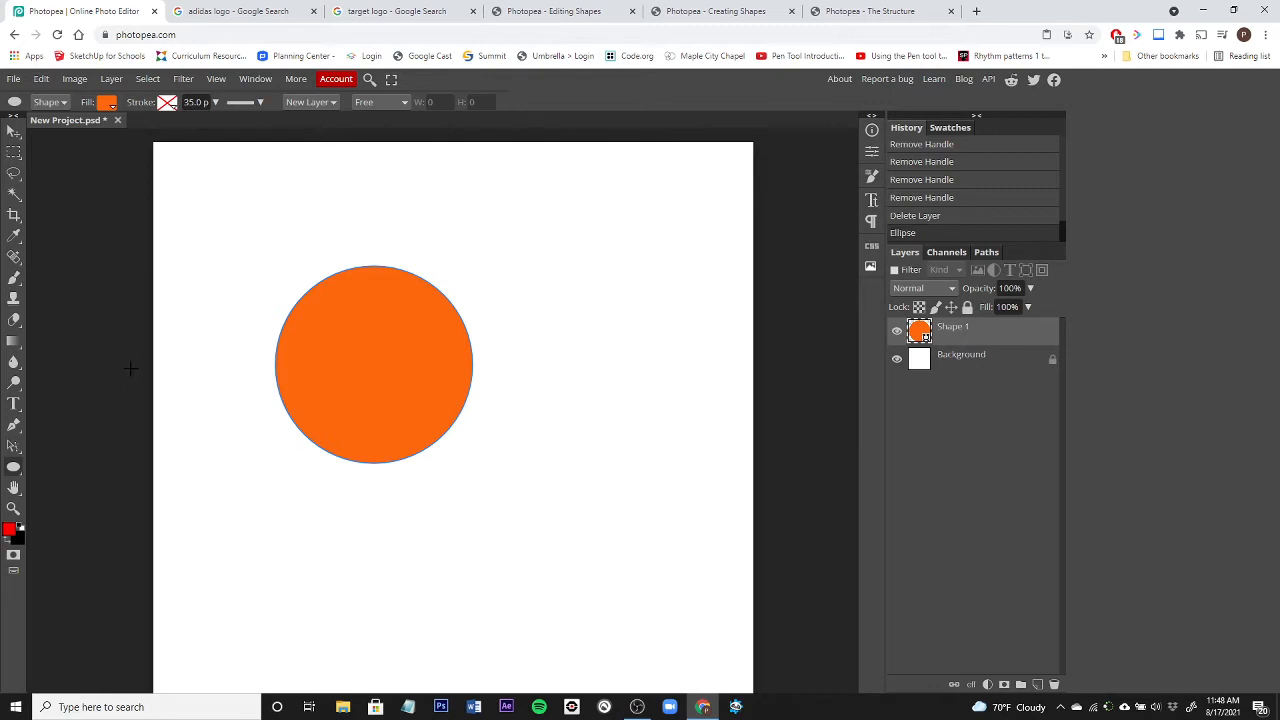
# Select the circle's path with Path Select, then copy and paste it as a second path in the same shape layer
pyautogui.click(13, 446)
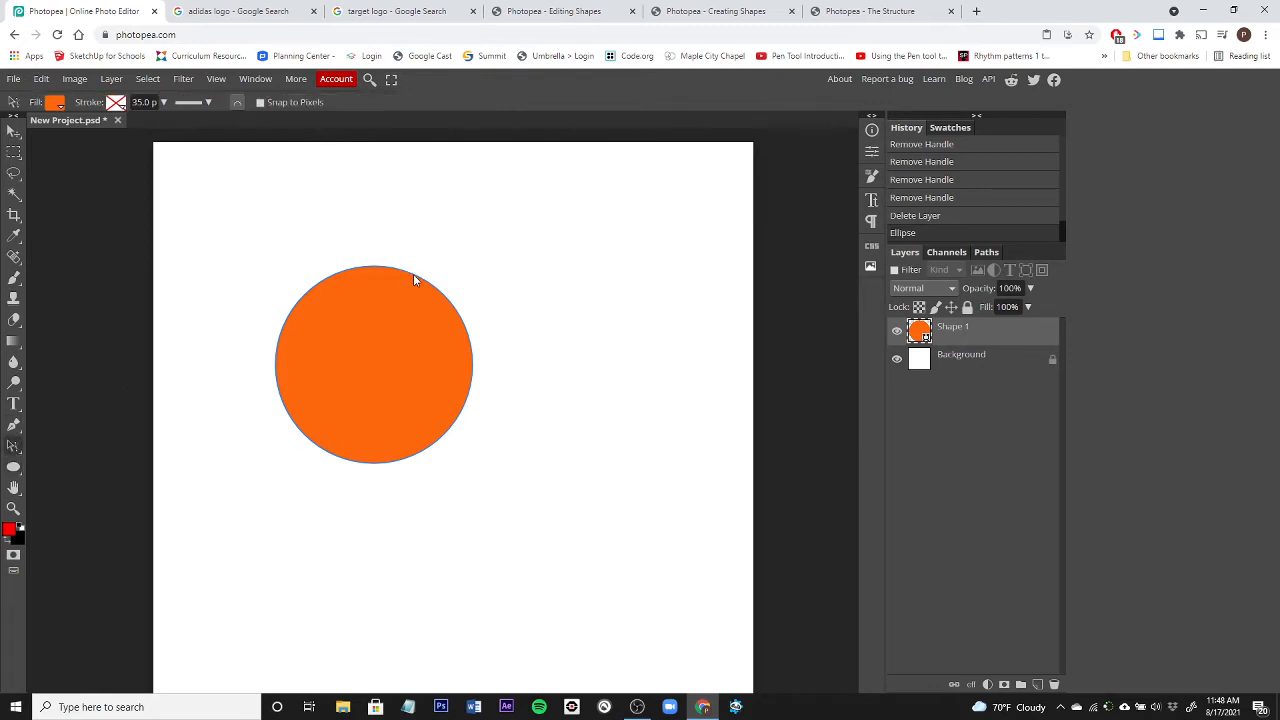
pyautogui.rightClick(13, 449)
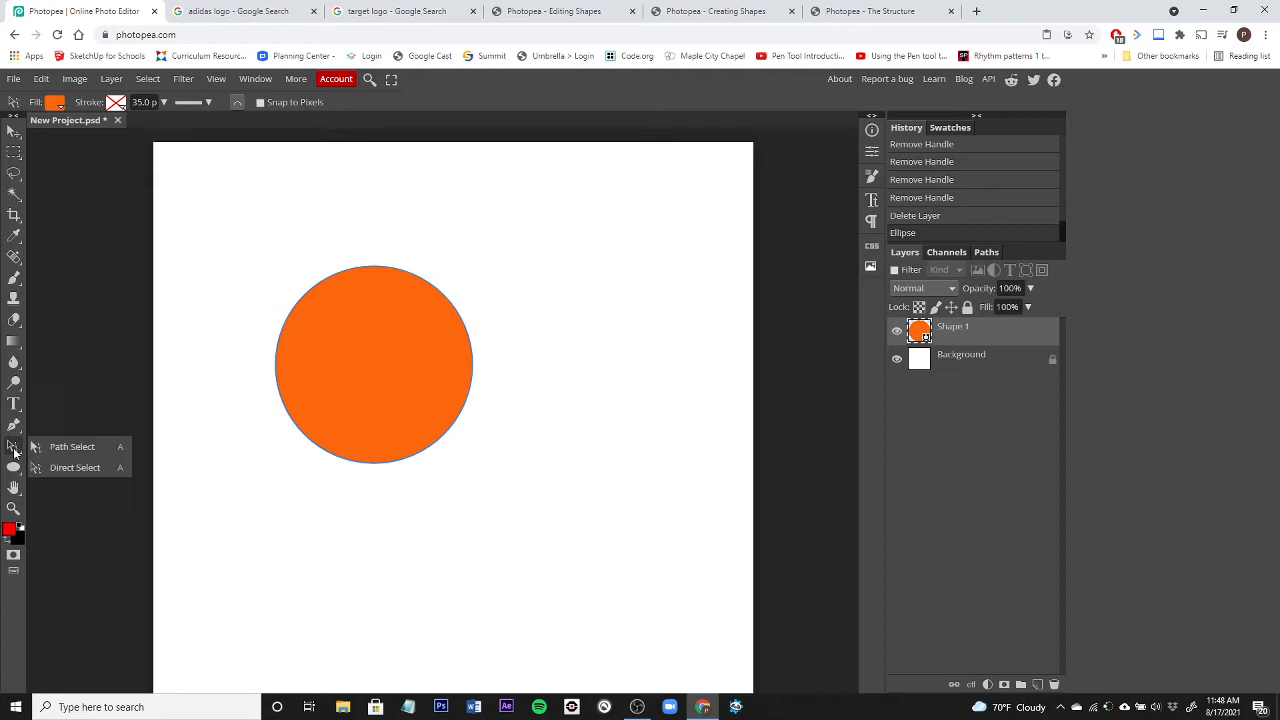
pyautogui.click(48, 447)
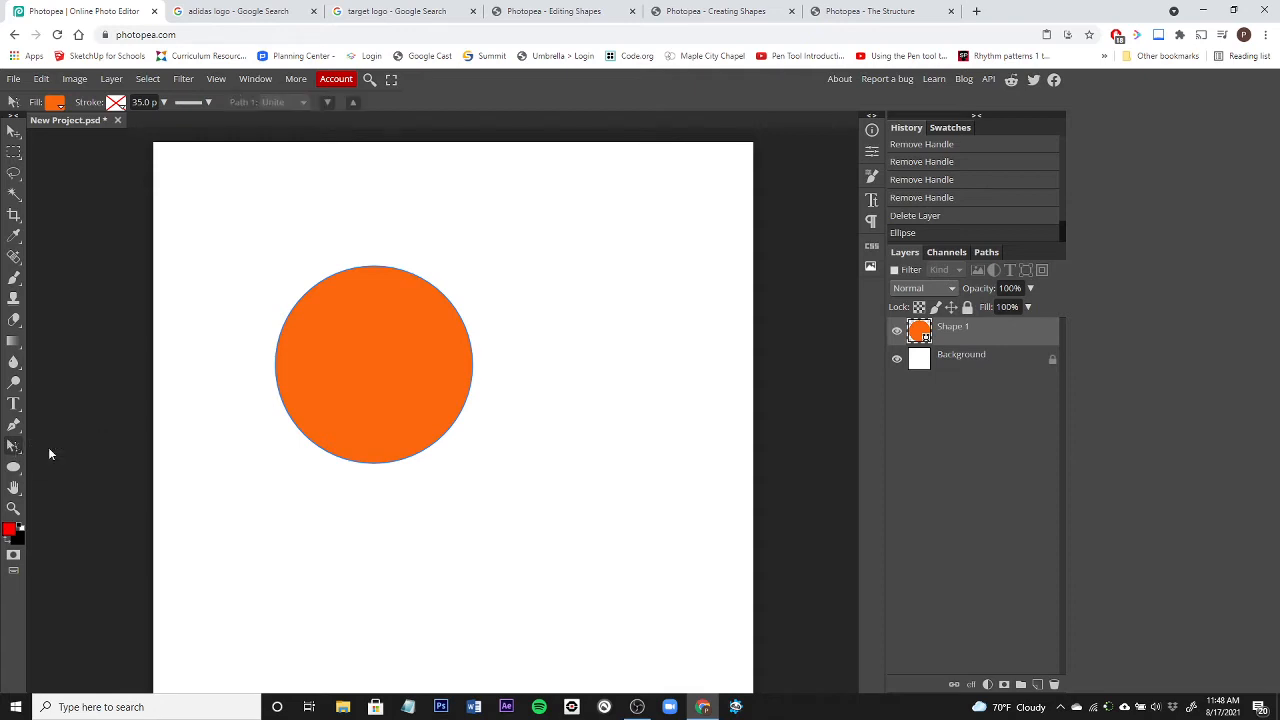
pyautogui.click(397, 274)
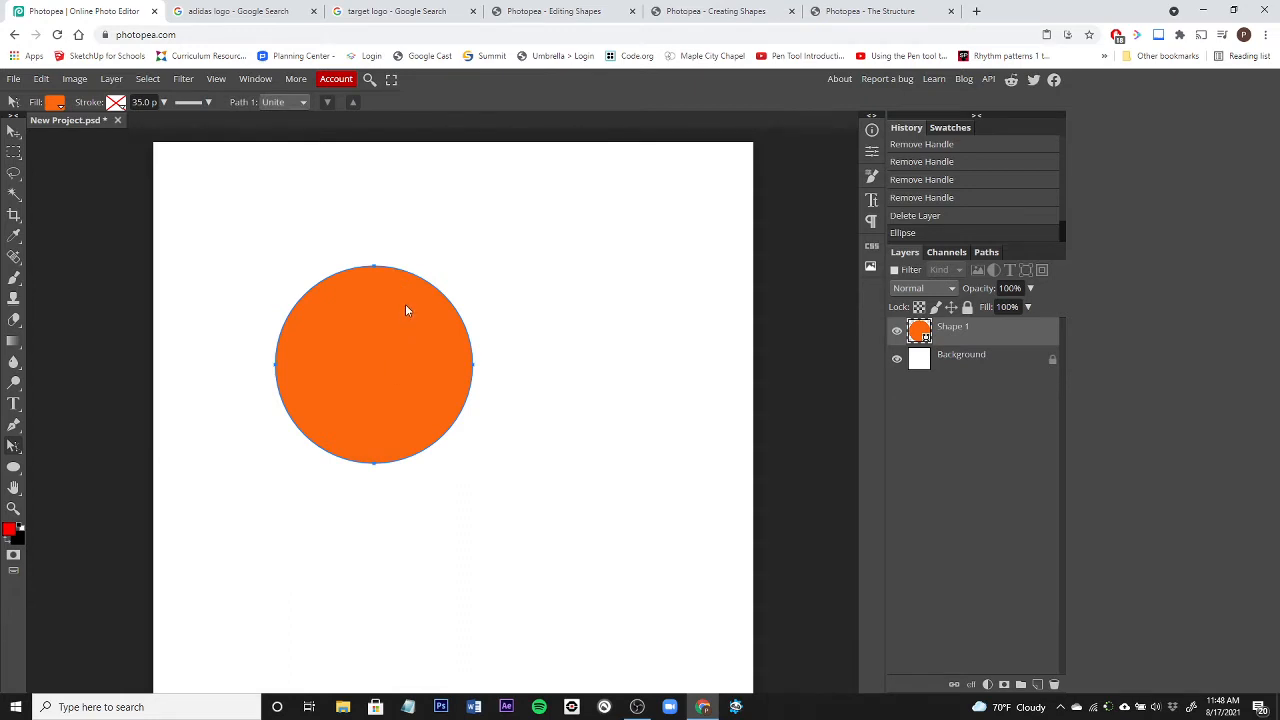
pyautogui.click(428, 256)
pyautogui.click(416, 280)
pyautogui.click(42, 80)
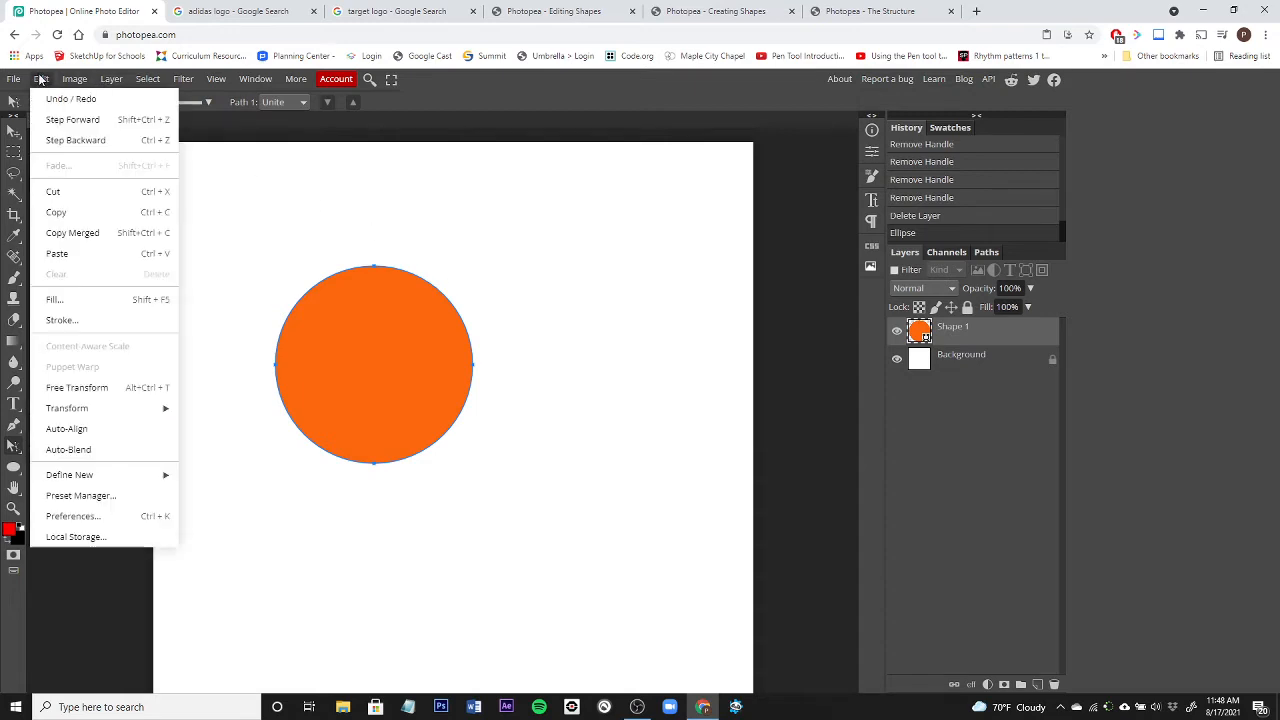
pyautogui.click(68, 214)
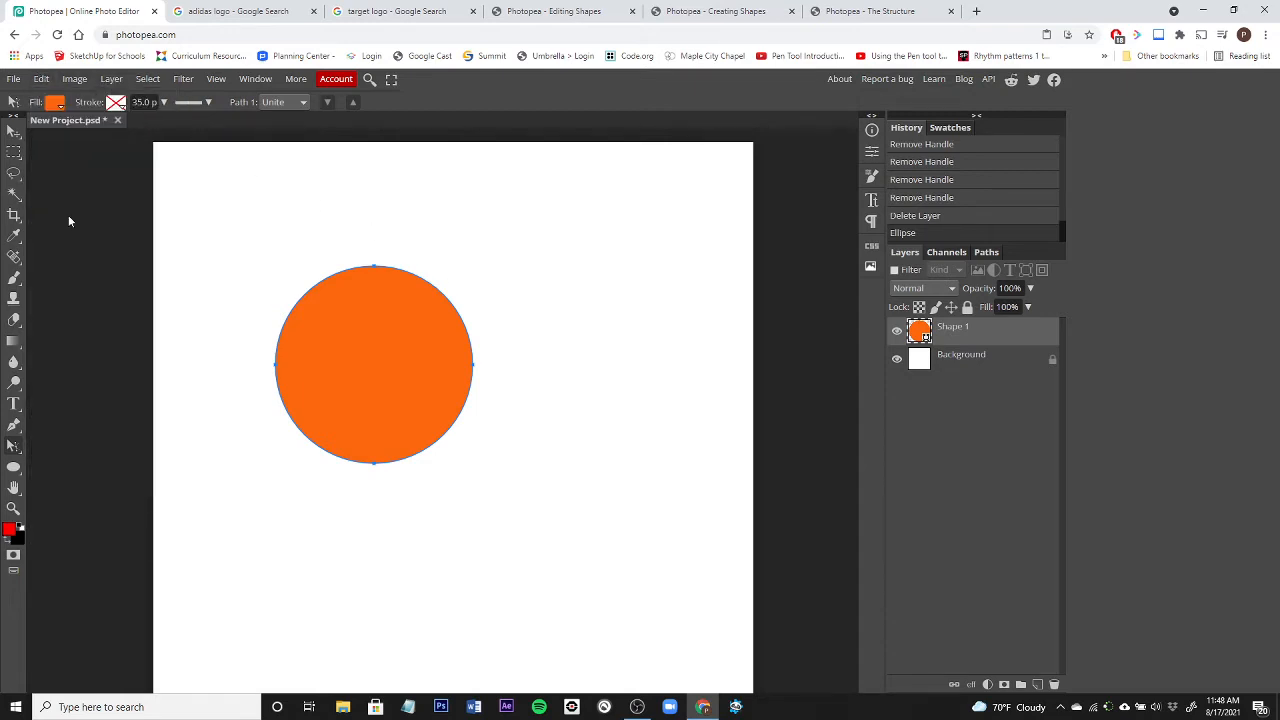
pyautogui.click(42, 80)
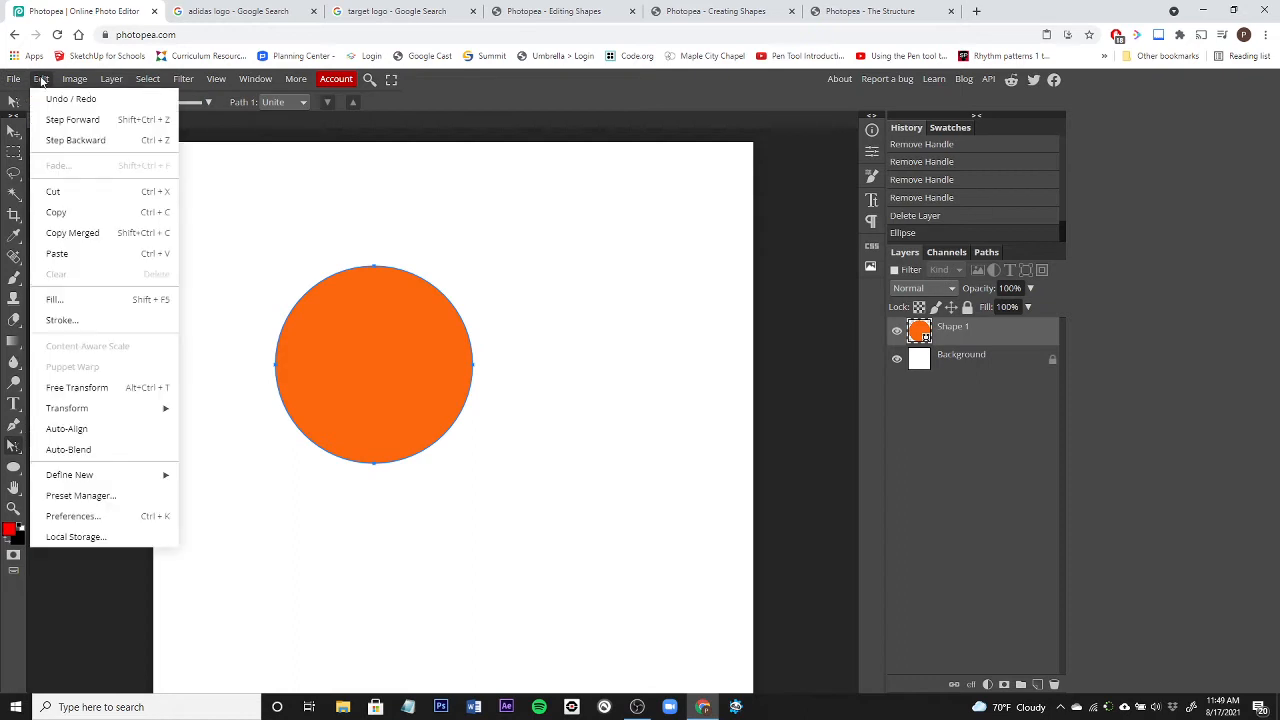
pyautogui.click(87, 256)
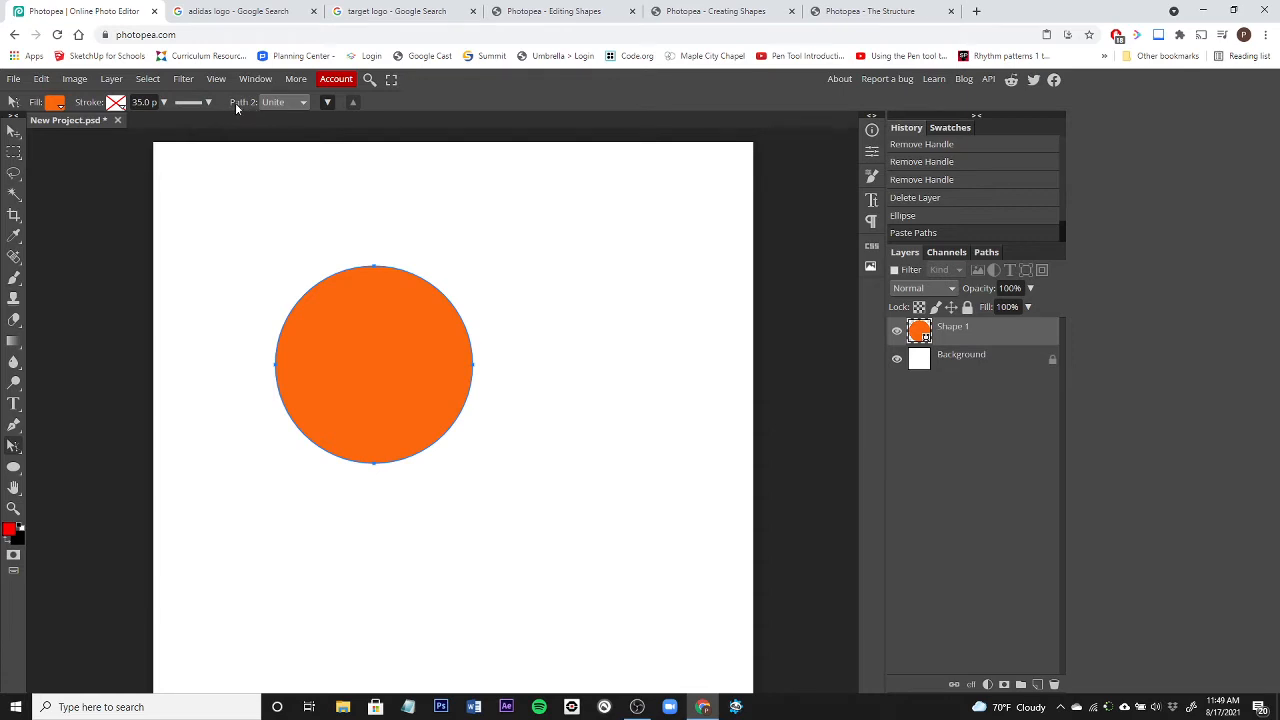
# Move the two stacked circle paths together toward the canvas centre, and show the shape's path list
pyautogui.click(404, 270)
pyautogui.moveTo(389, 271); pyautogui.dragTo(427, 293)
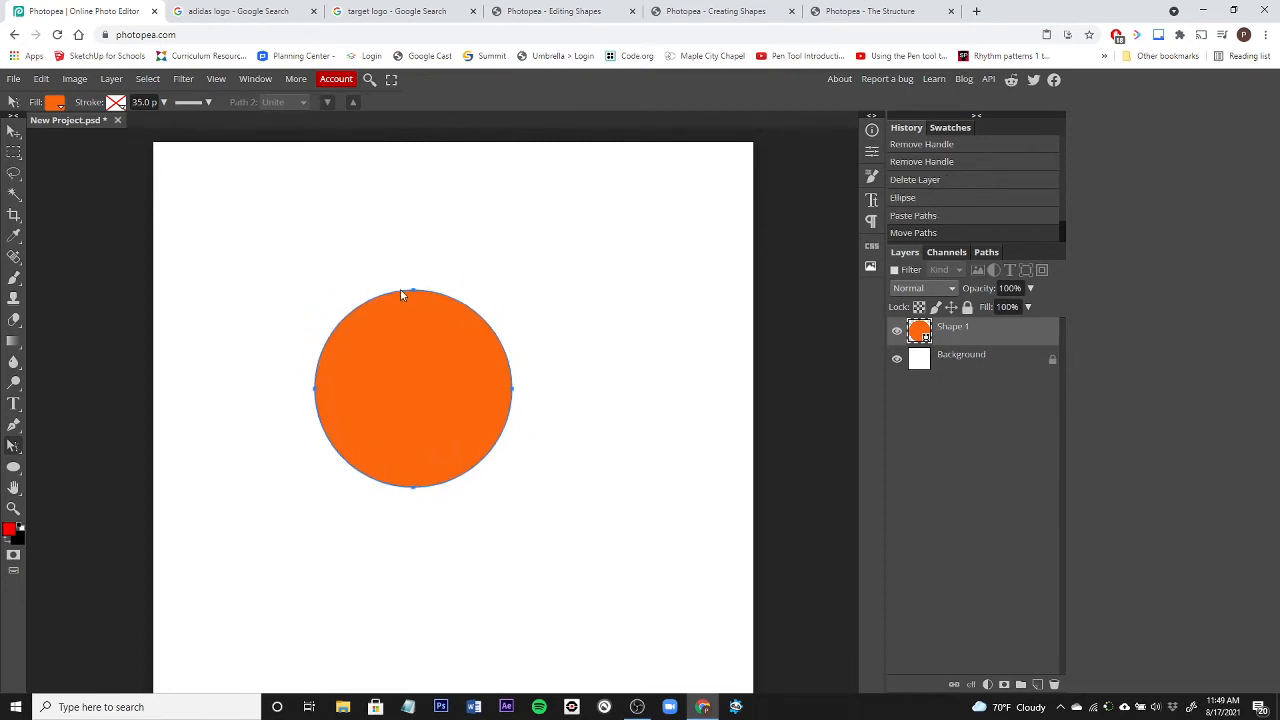
pyautogui.moveTo(396, 298); pyautogui.dragTo(378, 300)
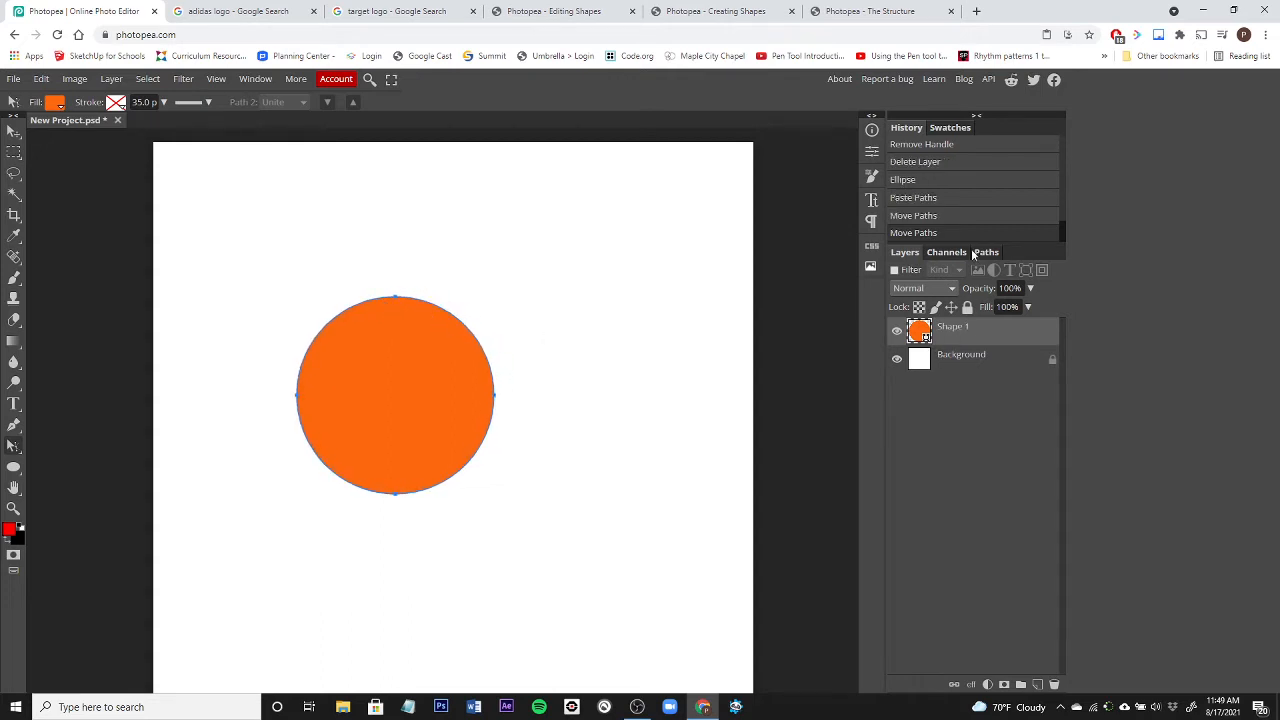
pyautogui.click(14, 132)
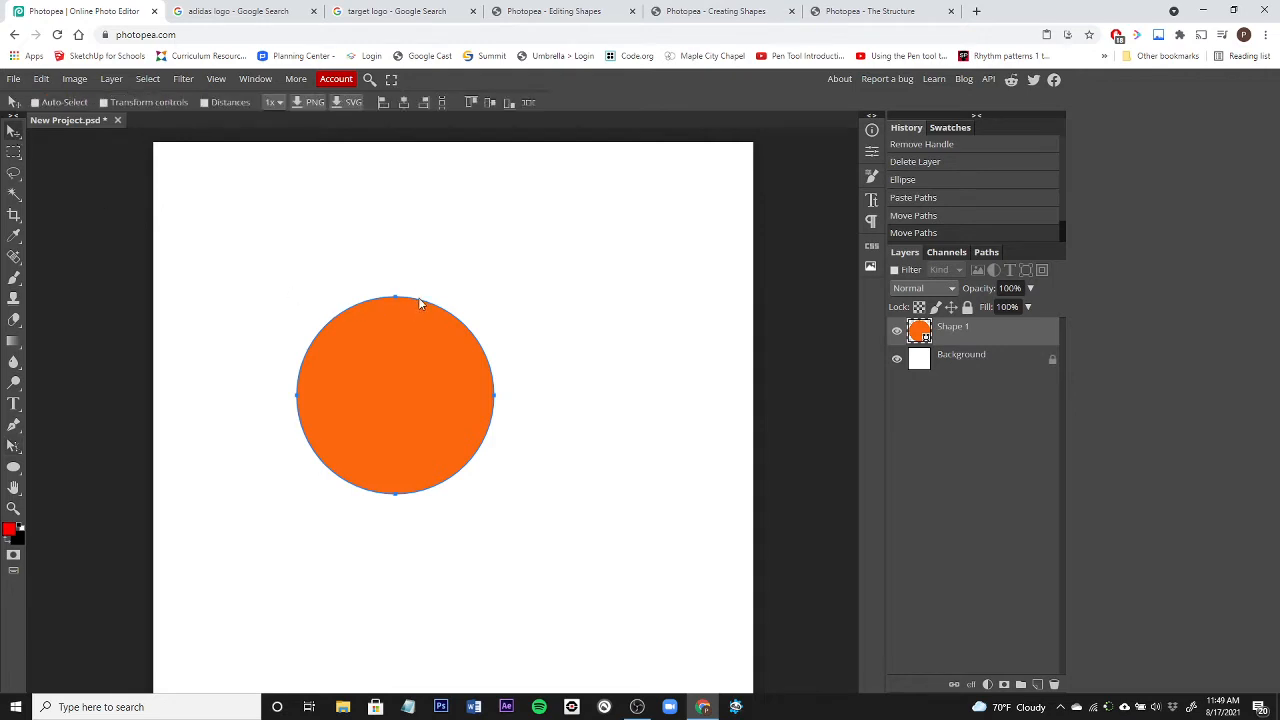
pyautogui.moveTo(420, 305); pyautogui.dragTo(479, 321)
pyautogui.click(985, 251)
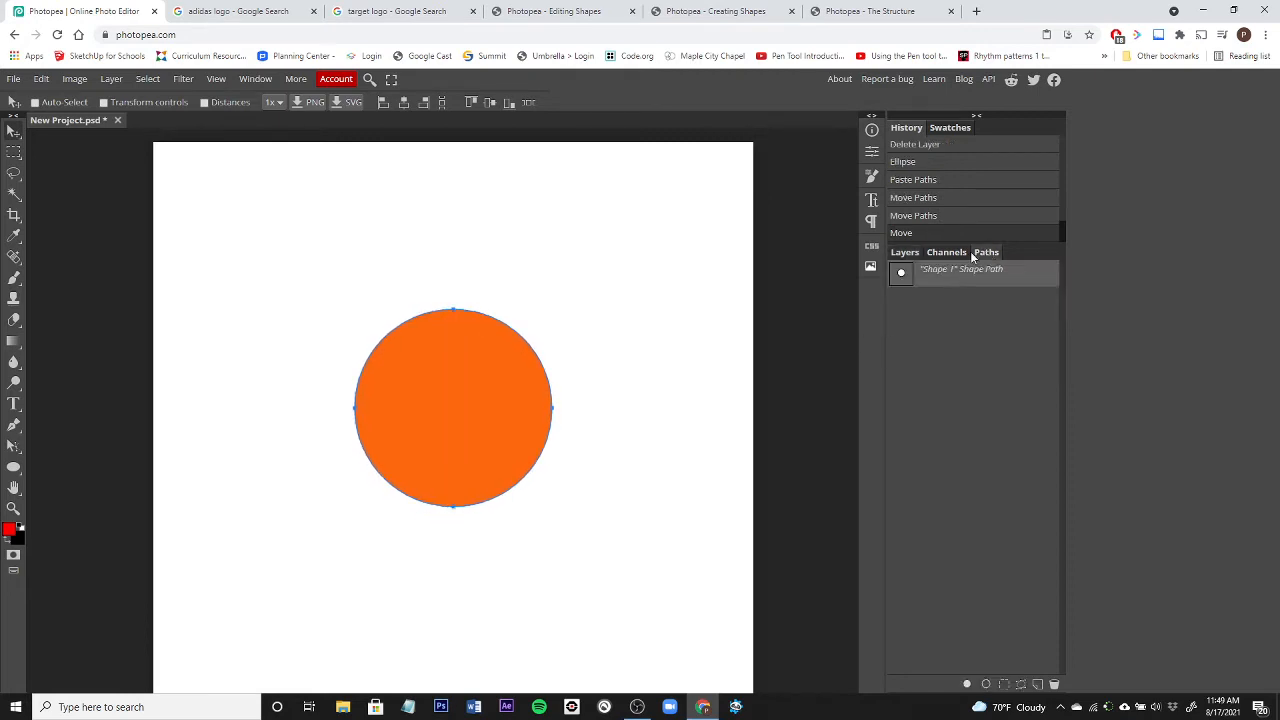
# Move only the second circle path to the right with Path Select so that it partly overlaps the first circle
pyautogui.click(16, 446)
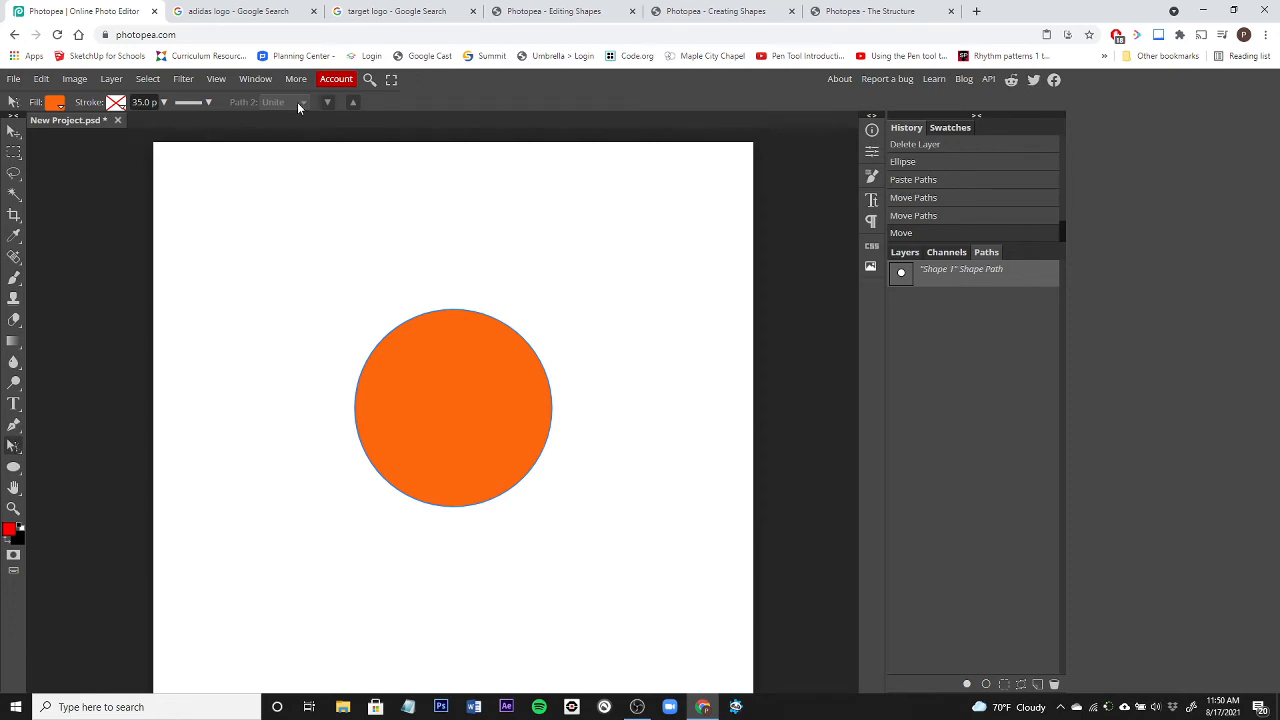
pyautogui.click(200, 104)
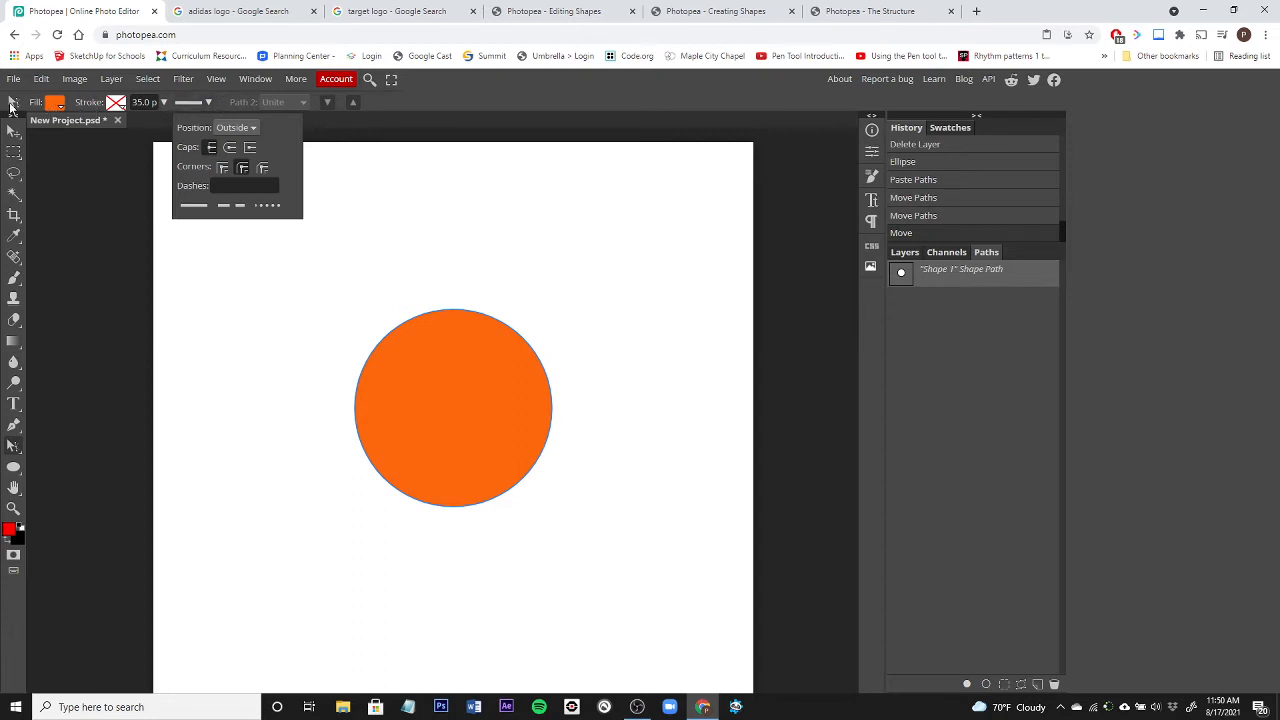
pyautogui.moveTo(476, 389); pyautogui.dragTo(620, 390)
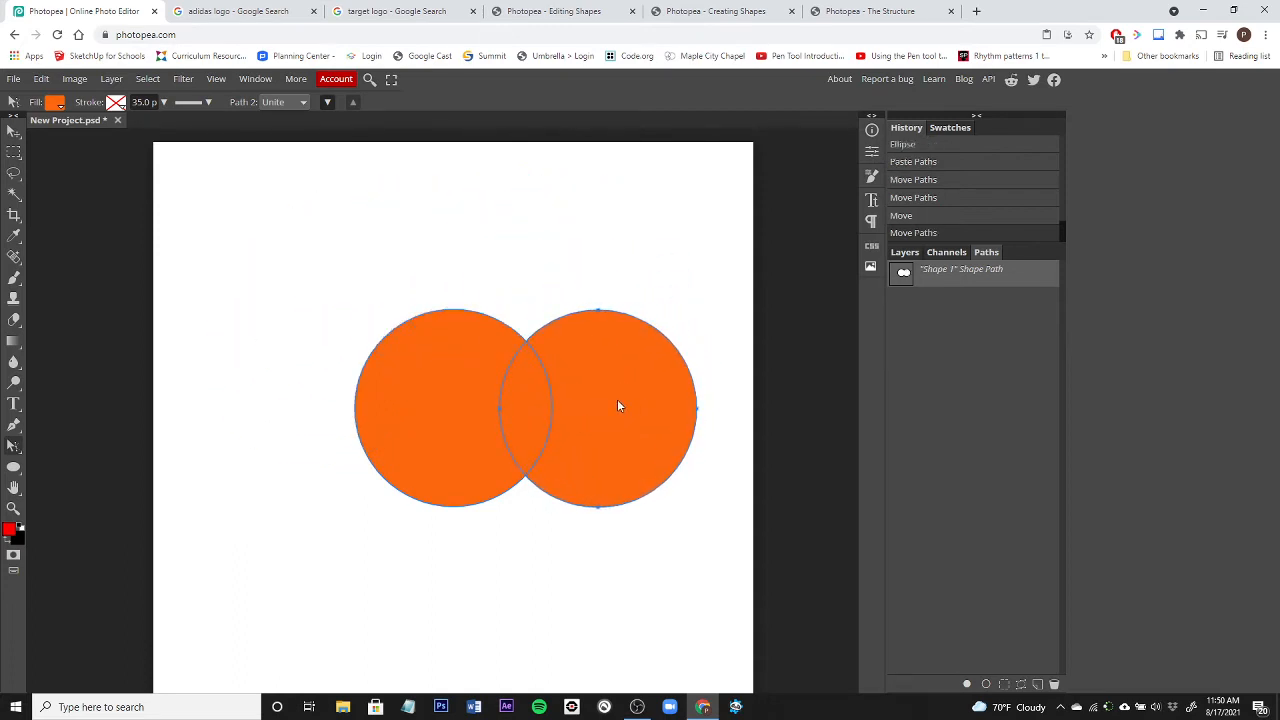
pyautogui.click(496, 319)
pyautogui.moveTo(601, 337); pyautogui.dragTo(624, 378)
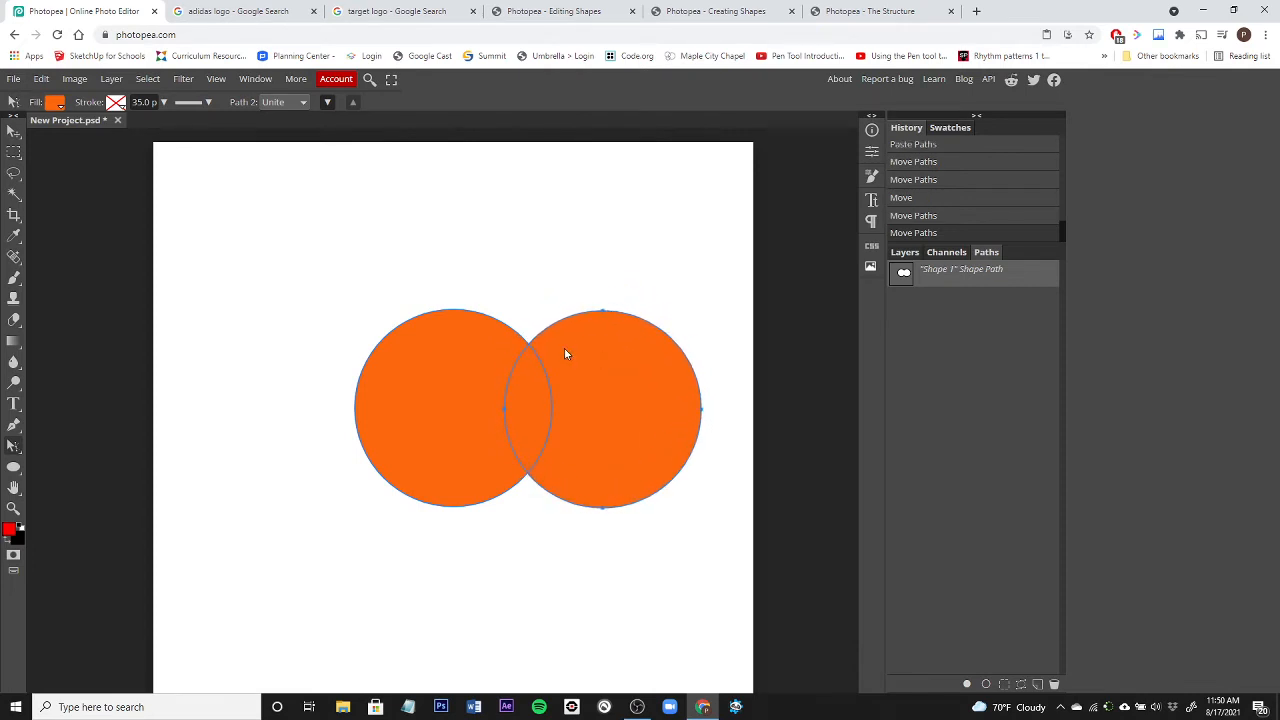
# Change the fill colour of the shape layer with the two circles to blue
pyautogui.click(899, 254)
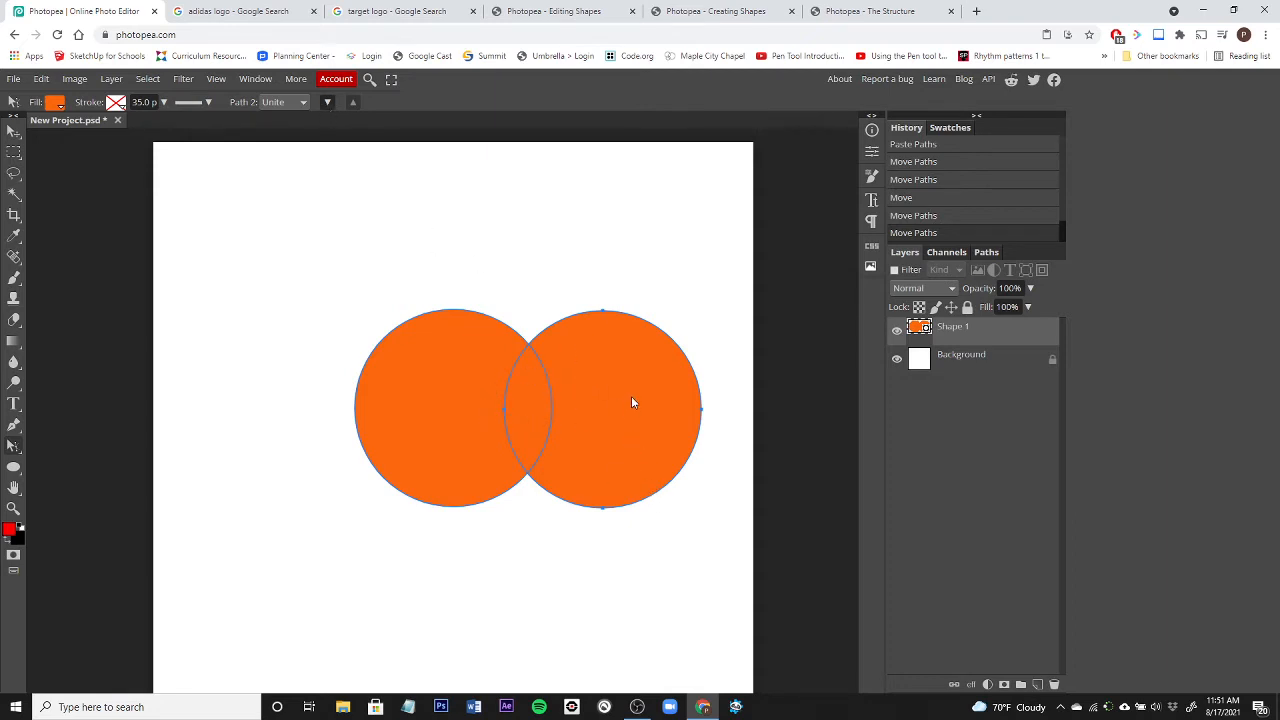
pyautogui.click(54, 102)
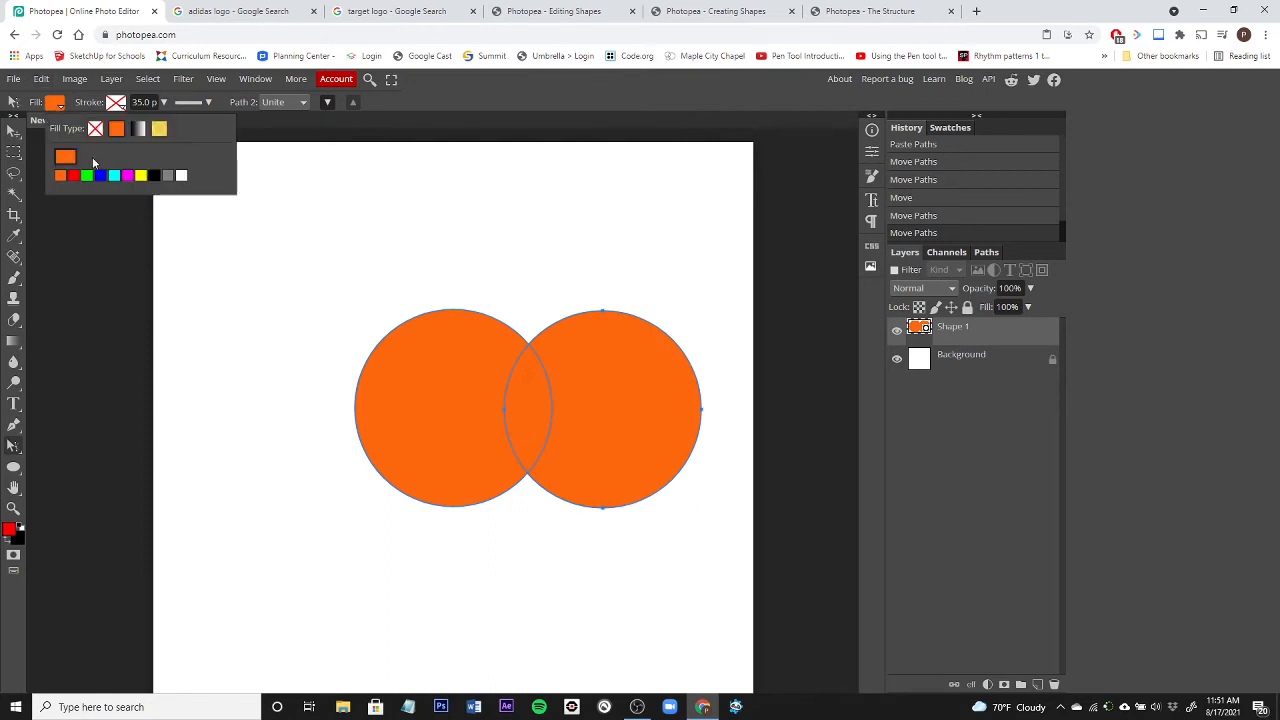
pyautogui.click(100, 176)
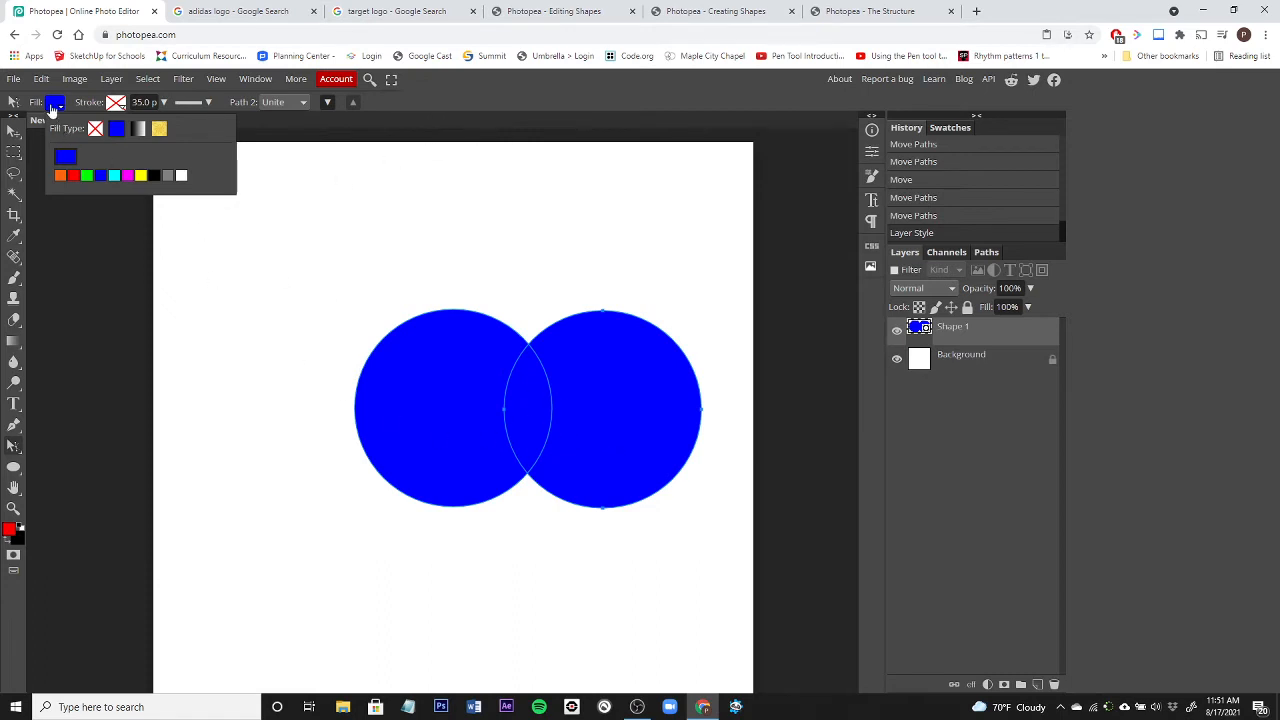
pyautogui.click(53, 105)
pyautogui.click(53, 105)
pyautogui.click(449, 99)
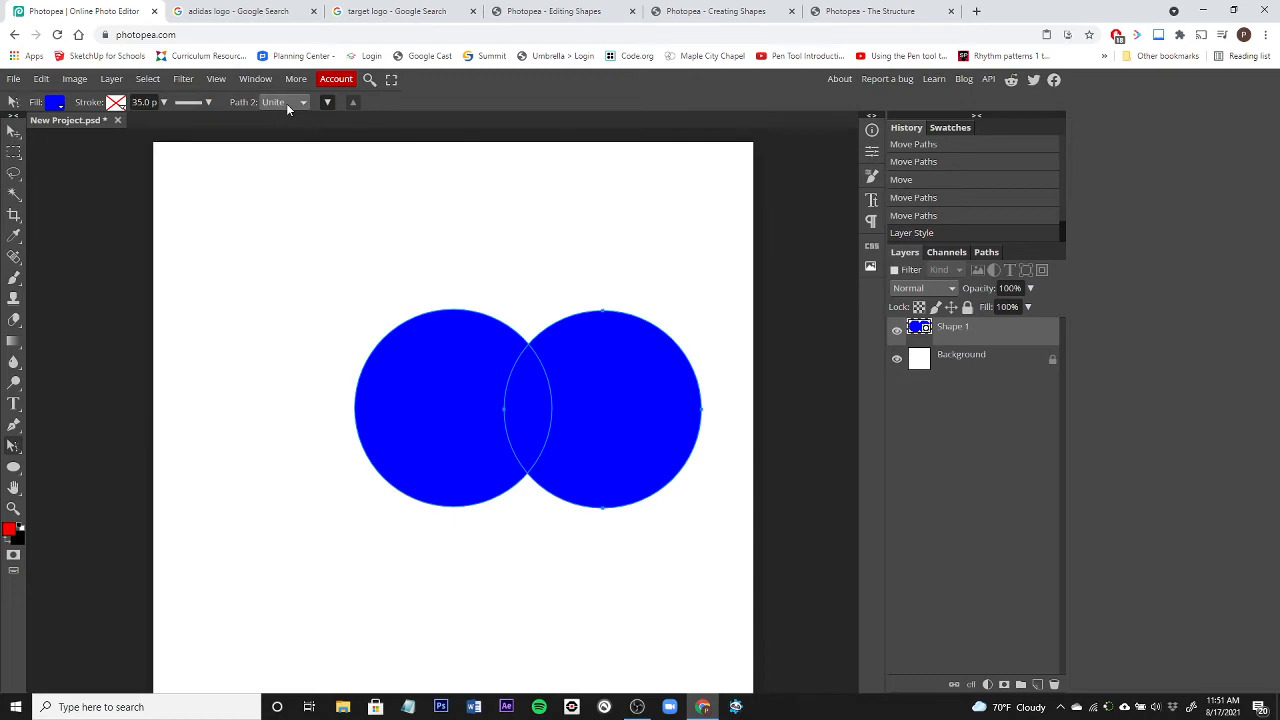
# Consult the boolean operations on Photopea's The Structure page, and set the second circle path's operation to Intersect
pyautogui.click(884, 12)
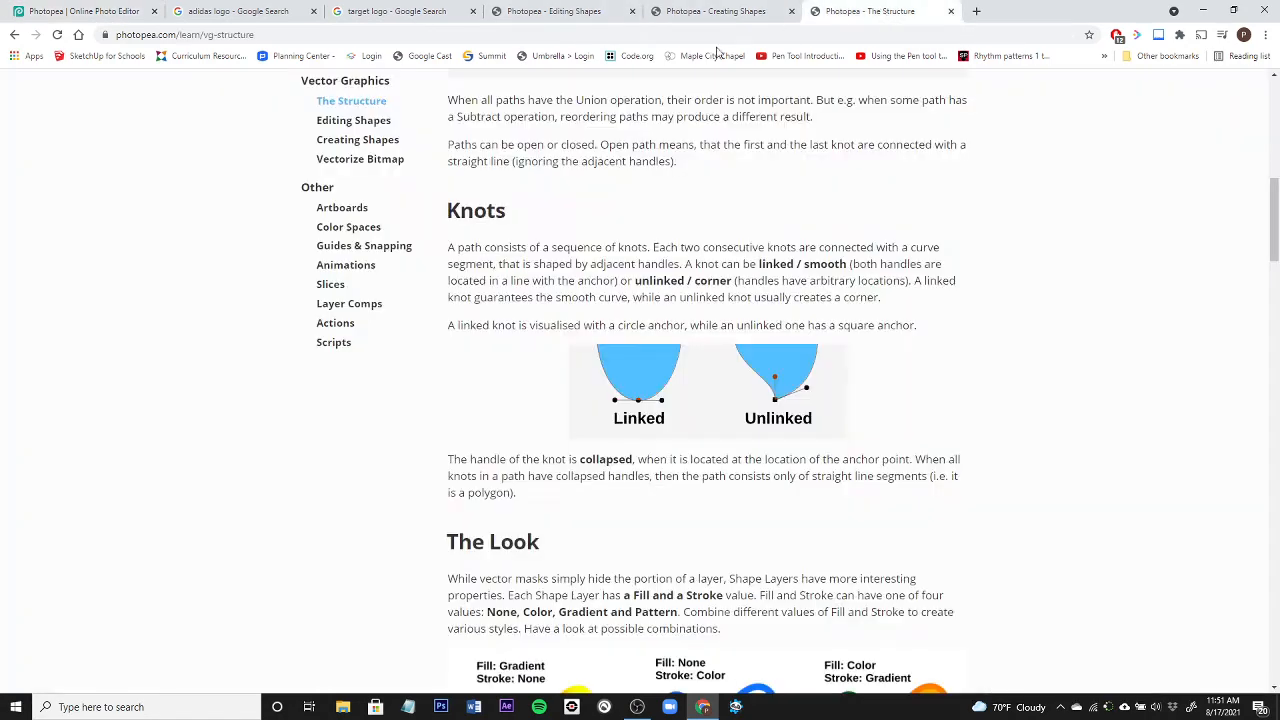
pyautogui.scroll(4, 710, 322)
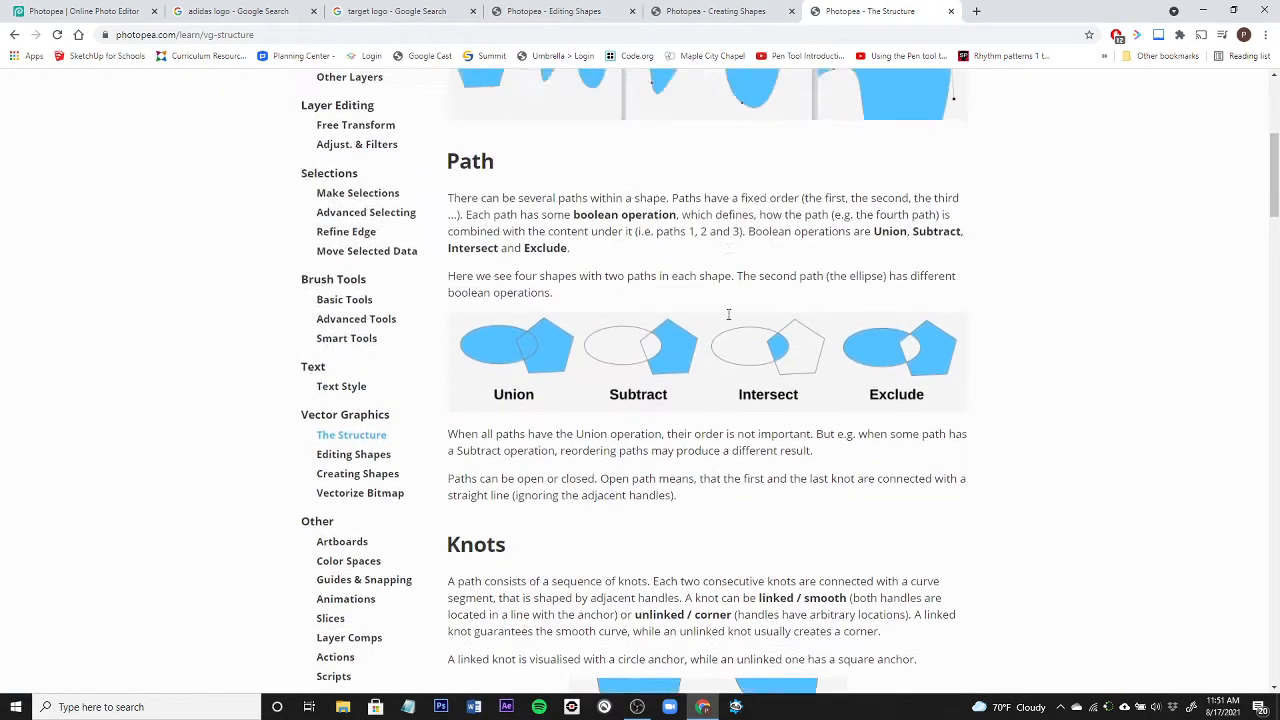
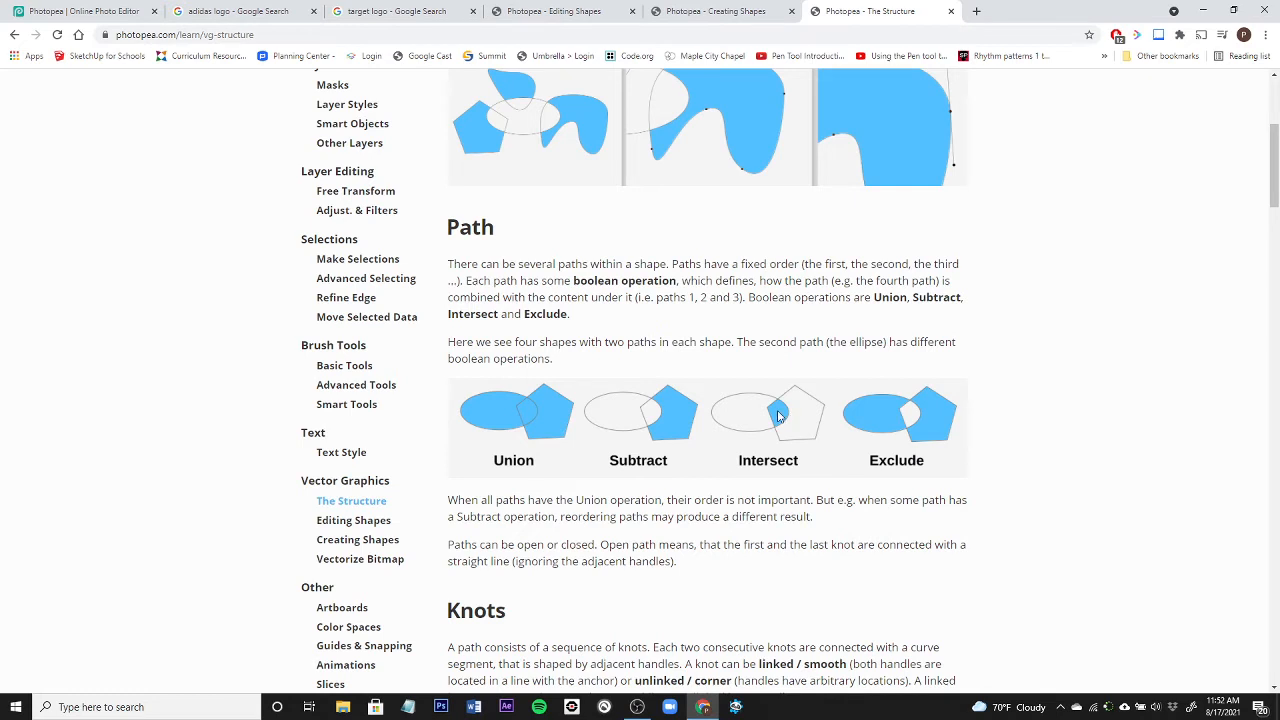
pyautogui.click(70, 11)
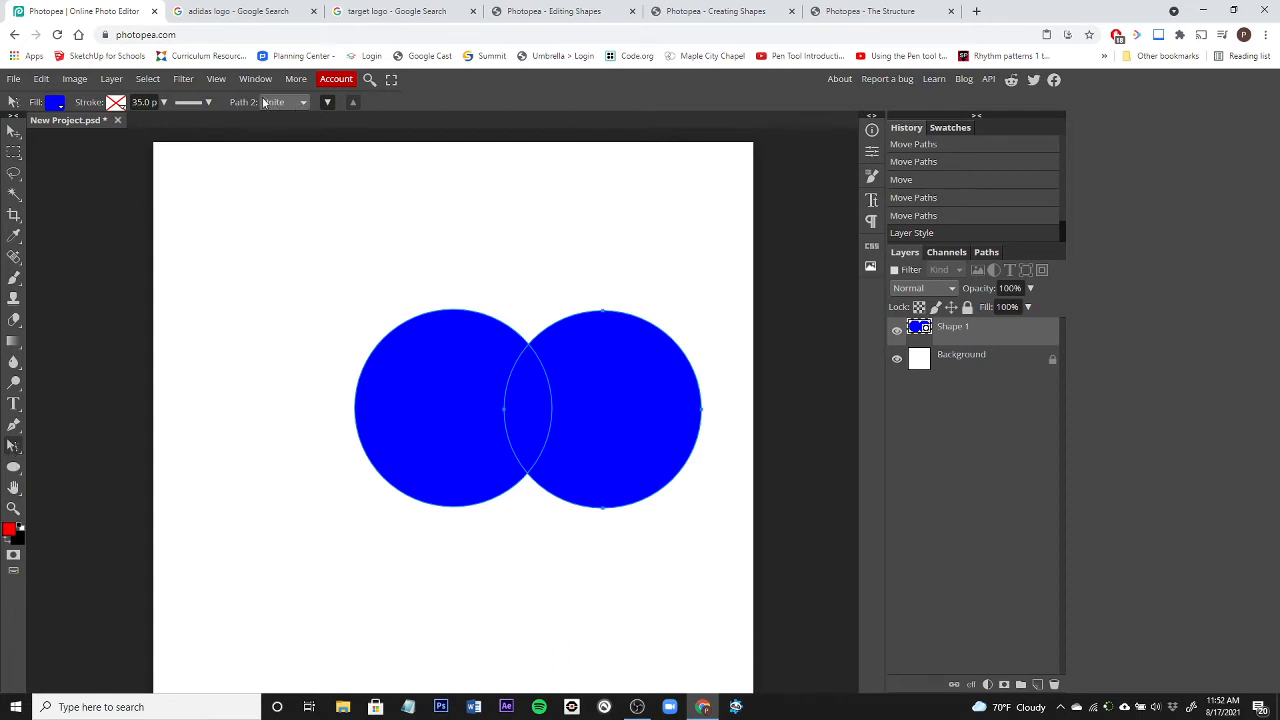
pyautogui.click(293, 104)
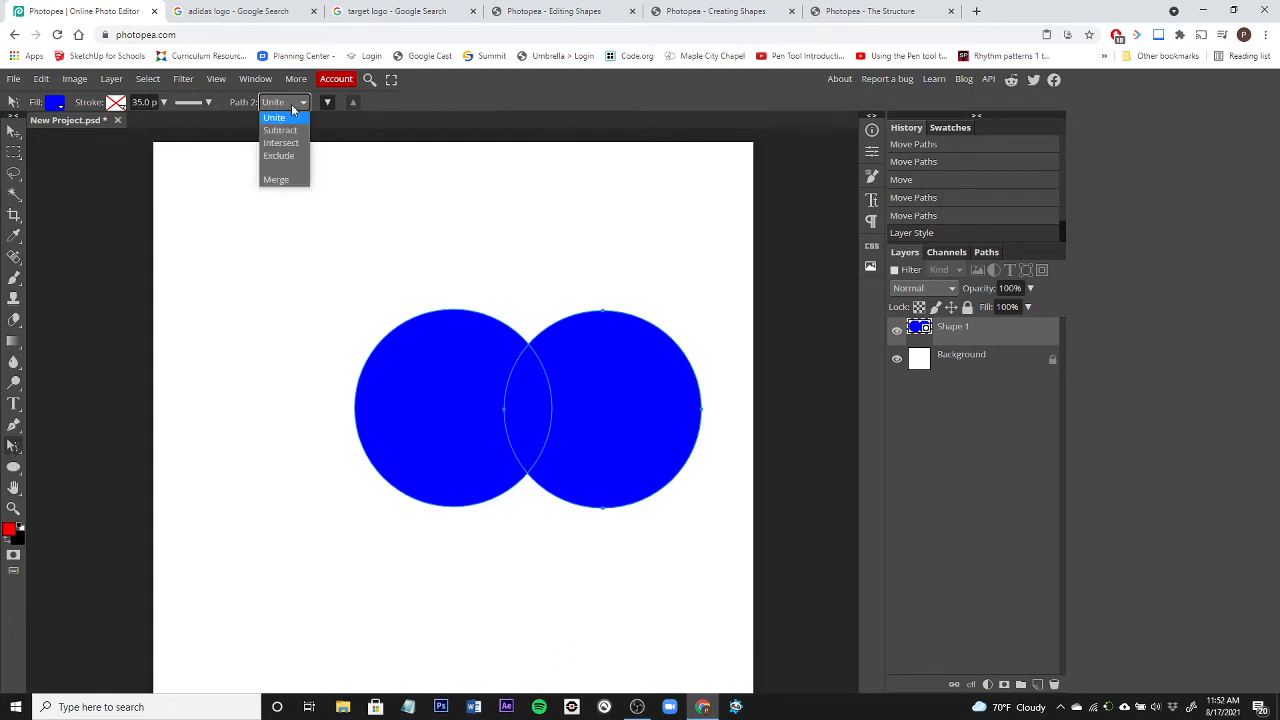
pyautogui.click(281, 143)
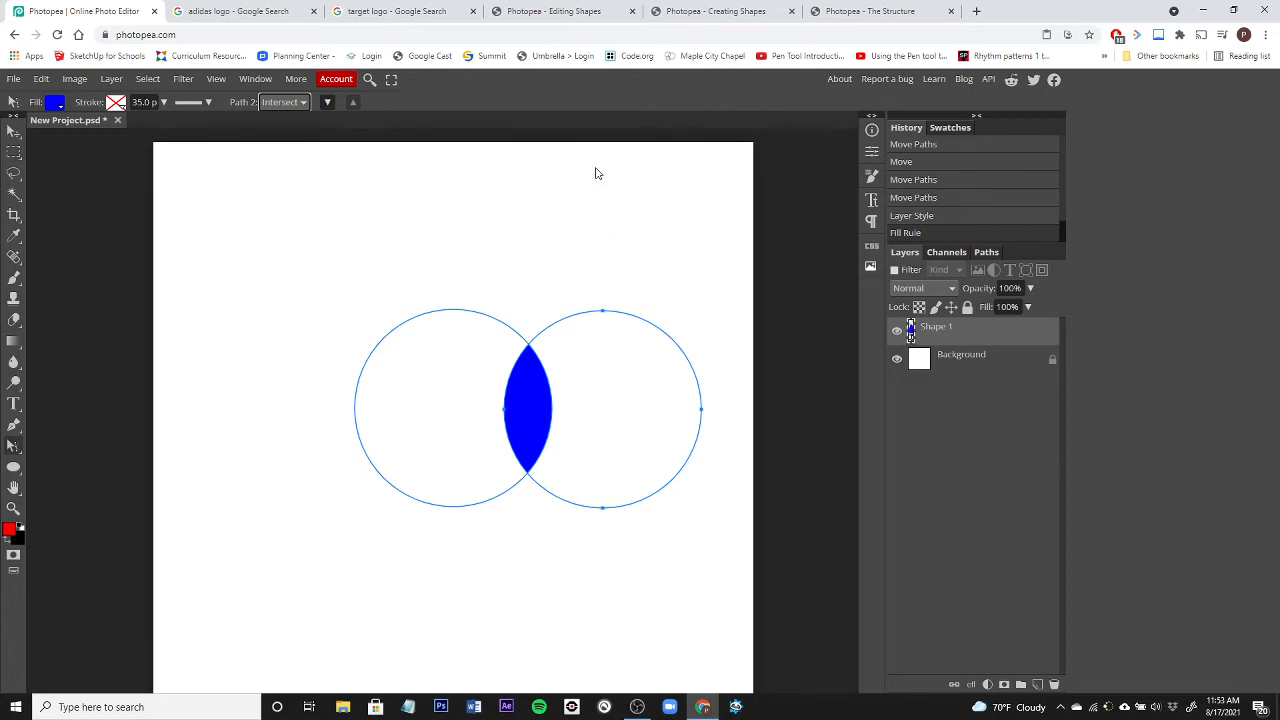
# Check the petal in the adidas logo, and move the second circle path slightly to the right to narrow the overlap
pyautogui.click(229, 12)
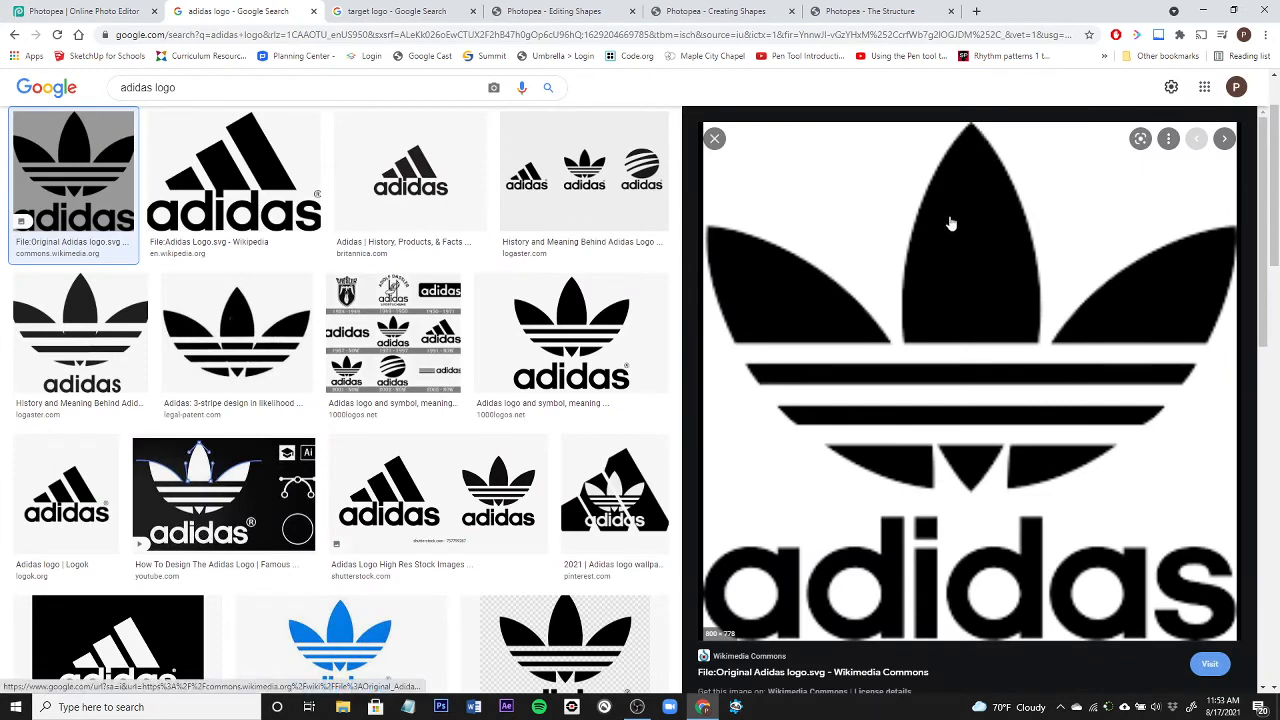
pyautogui.click(85, 12)
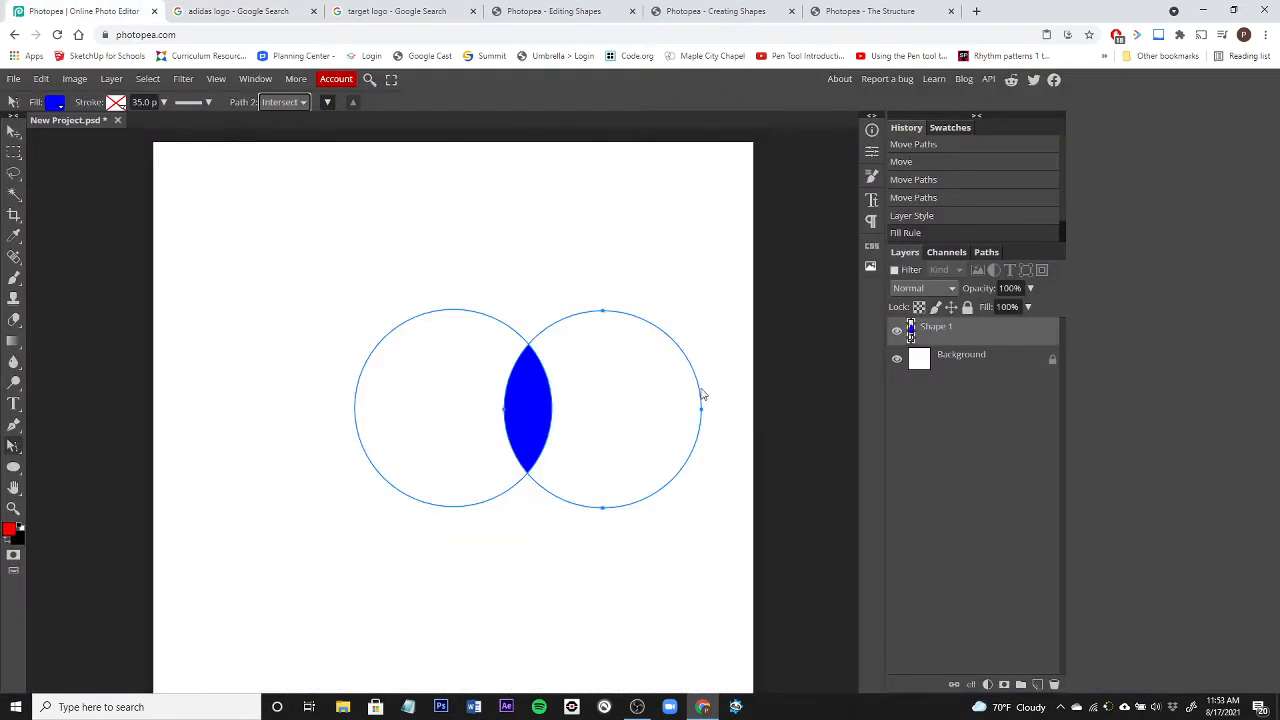
pyautogui.moveTo(694, 403)
pyautogui.mouseDown()
pyautogui.moveTo(645, 404)
pyautogui.moveTo(715, 403)
pyautogui.moveTo(703, 331)
pyautogui.moveTo(651, 289)
pyautogui.moveTo(677, 325)
pyautogui.moveTo(703, 421)
pyautogui.mouseUp()
pyautogui.moveTo(692, 444); pyautogui.dragTo(705, 405)
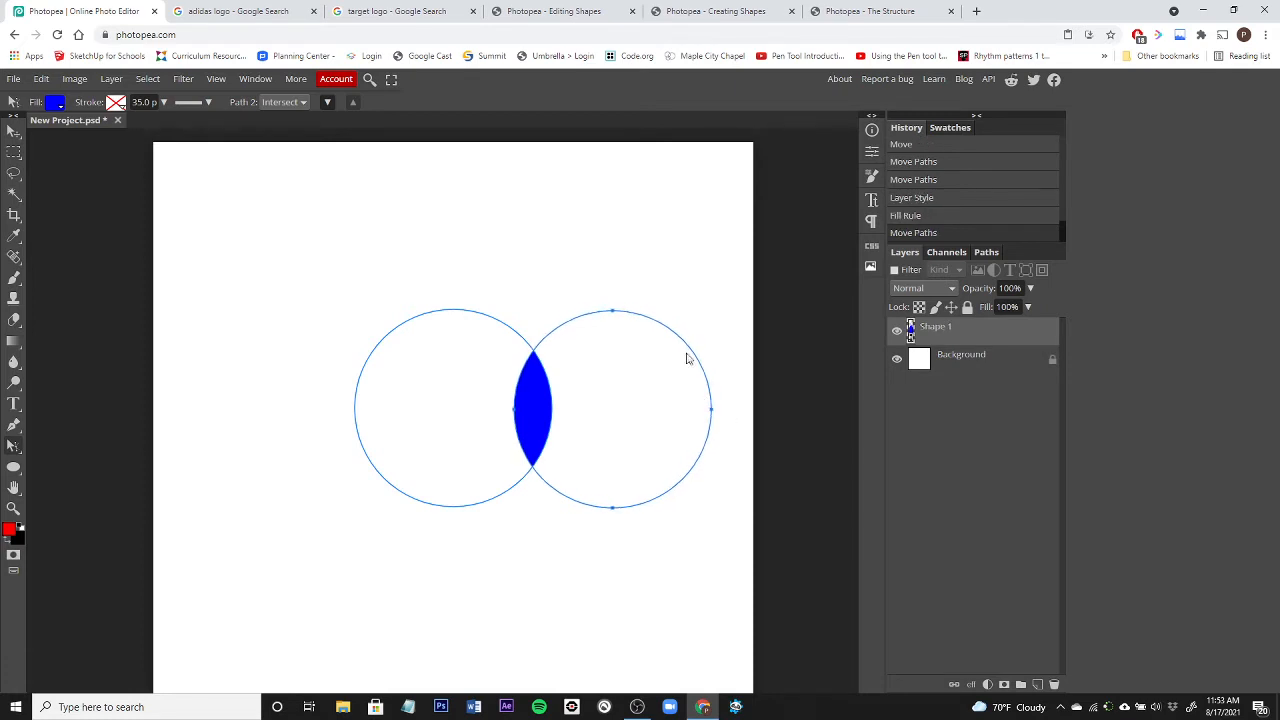
# Select both circle paths and move the whole shape left and slightly down on the canvas with the Move tool
pyautogui.keyDown('shift'); pyautogui.click(472, 314); pyautogui.keyUp('shift')
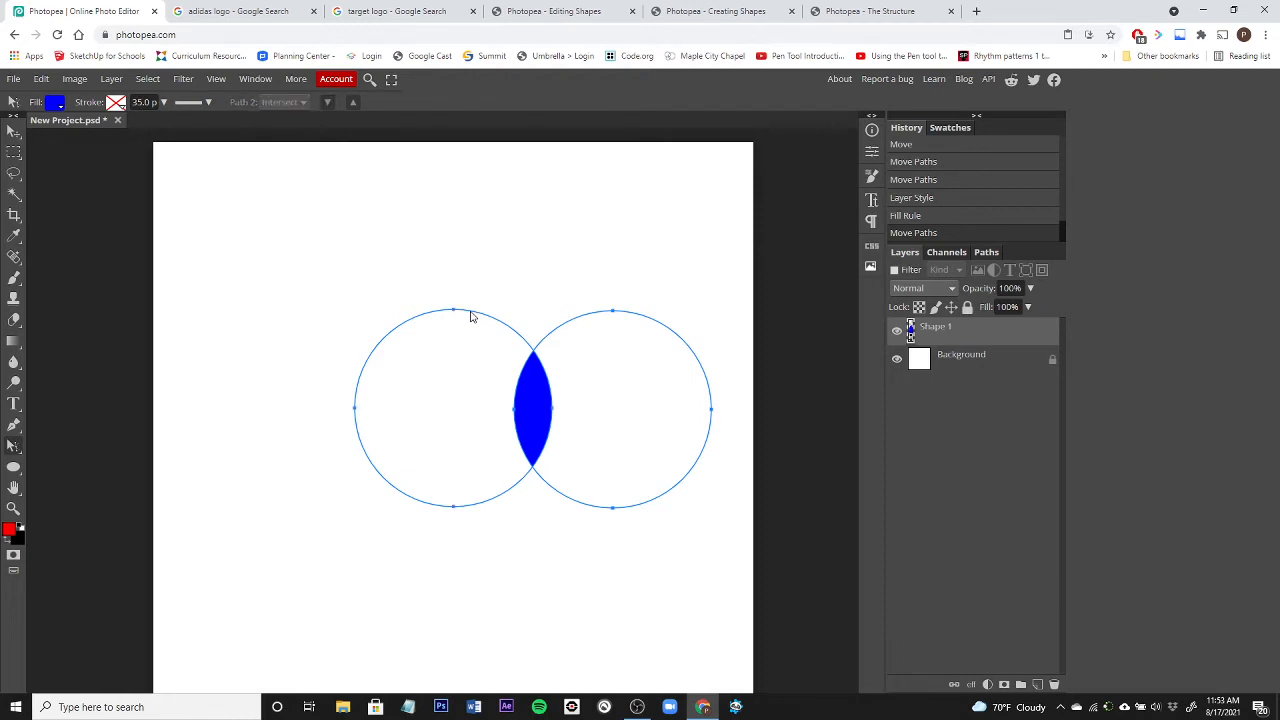
pyautogui.click(13, 133)
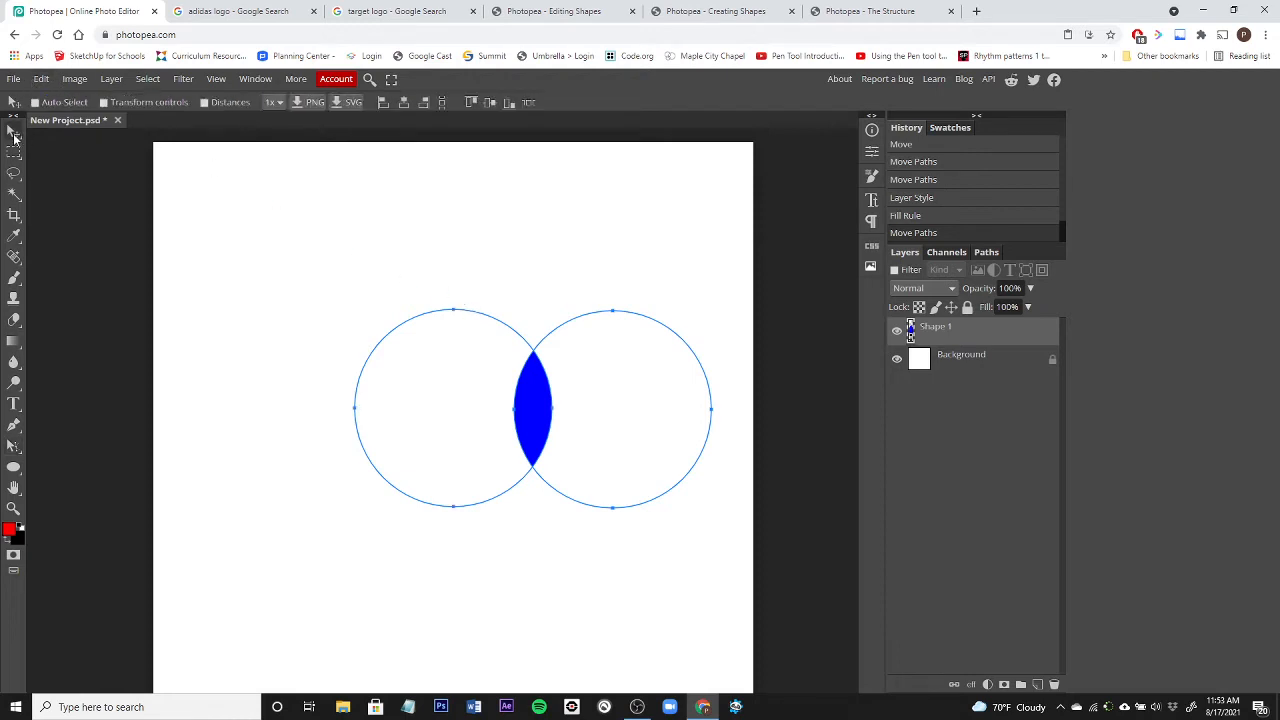
pyautogui.click(510, 104)
pyautogui.moveTo(432, 317); pyautogui.dragTo(373, 333)
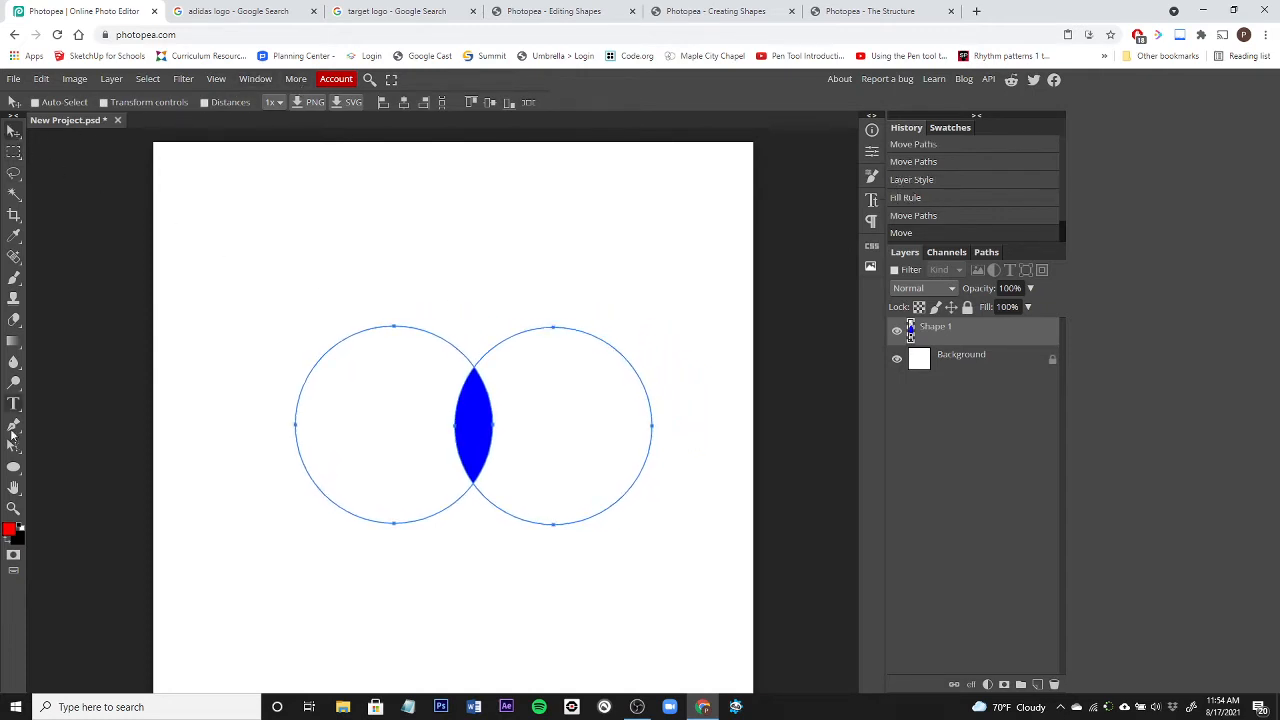
# Move both selected circle paths slightly up and left with Path Select, and deselect them
pyautogui.click(13, 446)
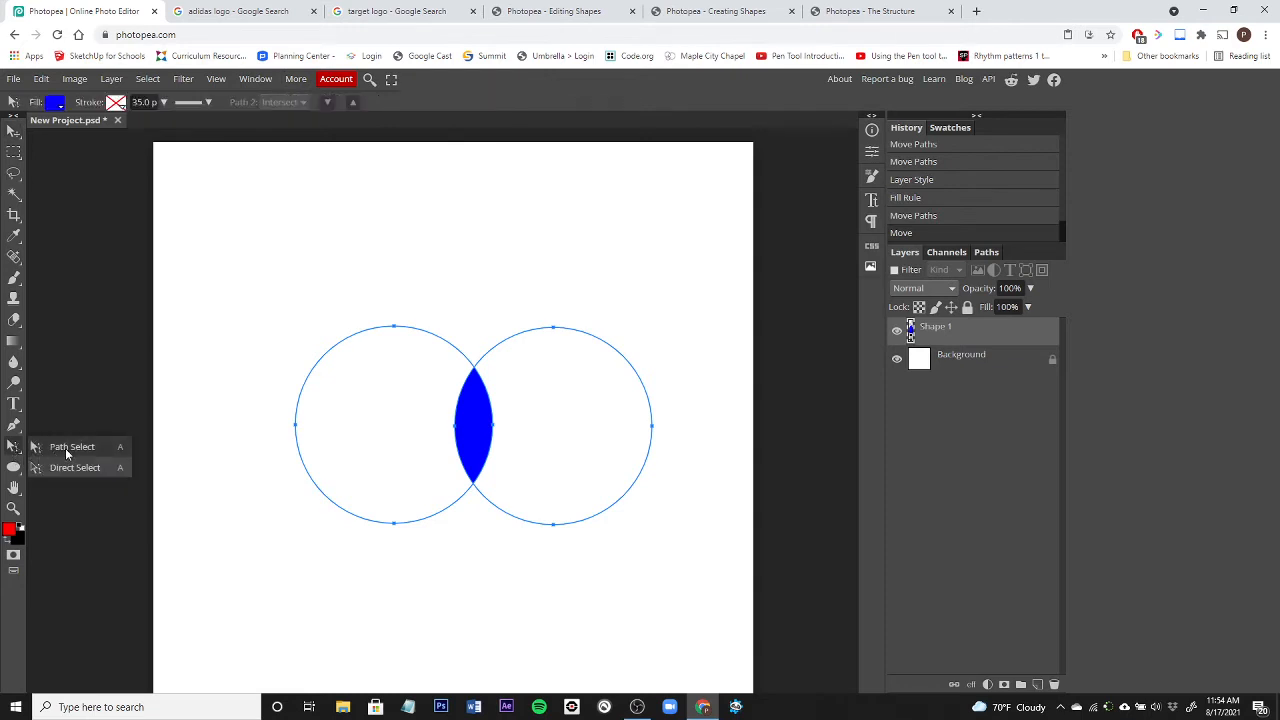
pyautogui.click(65, 447)
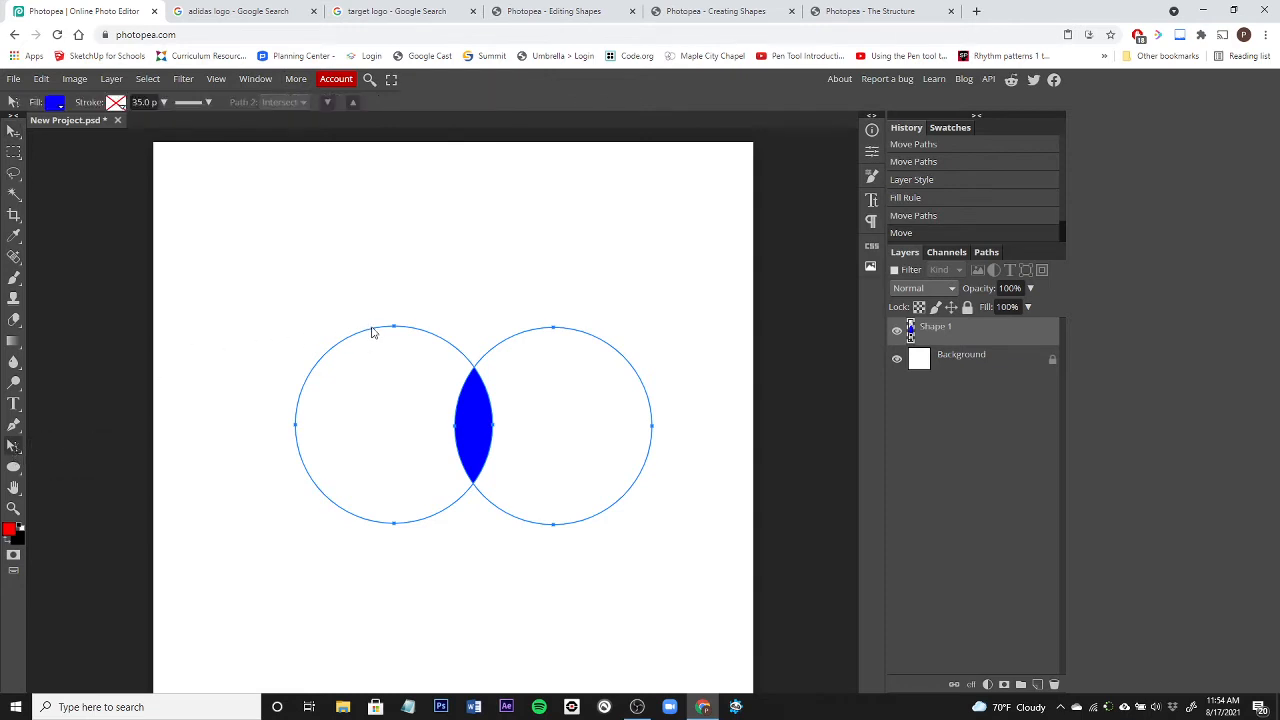
pyautogui.moveTo(372, 333)
pyautogui.mouseDown()
pyautogui.moveTo(374, 315)
pyautogui.moveTo(363, 329)
pyautogui.mouseUp()
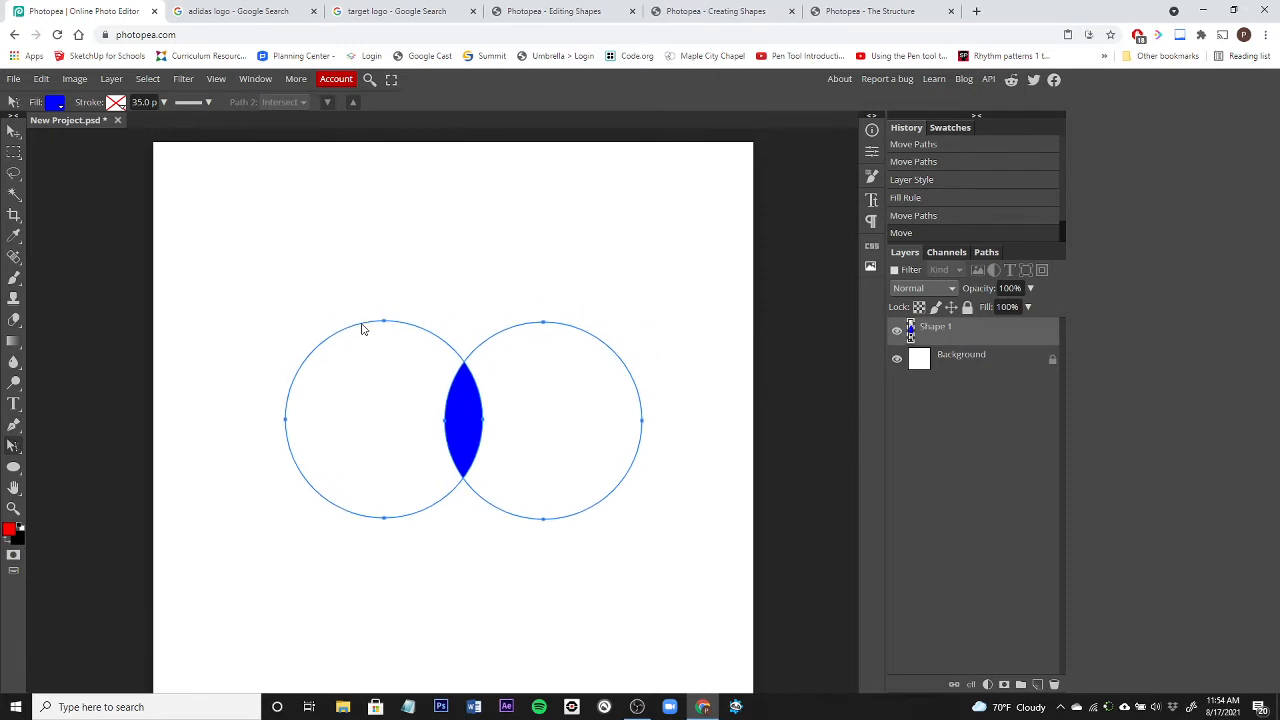
pyautogui.click(626, 556)
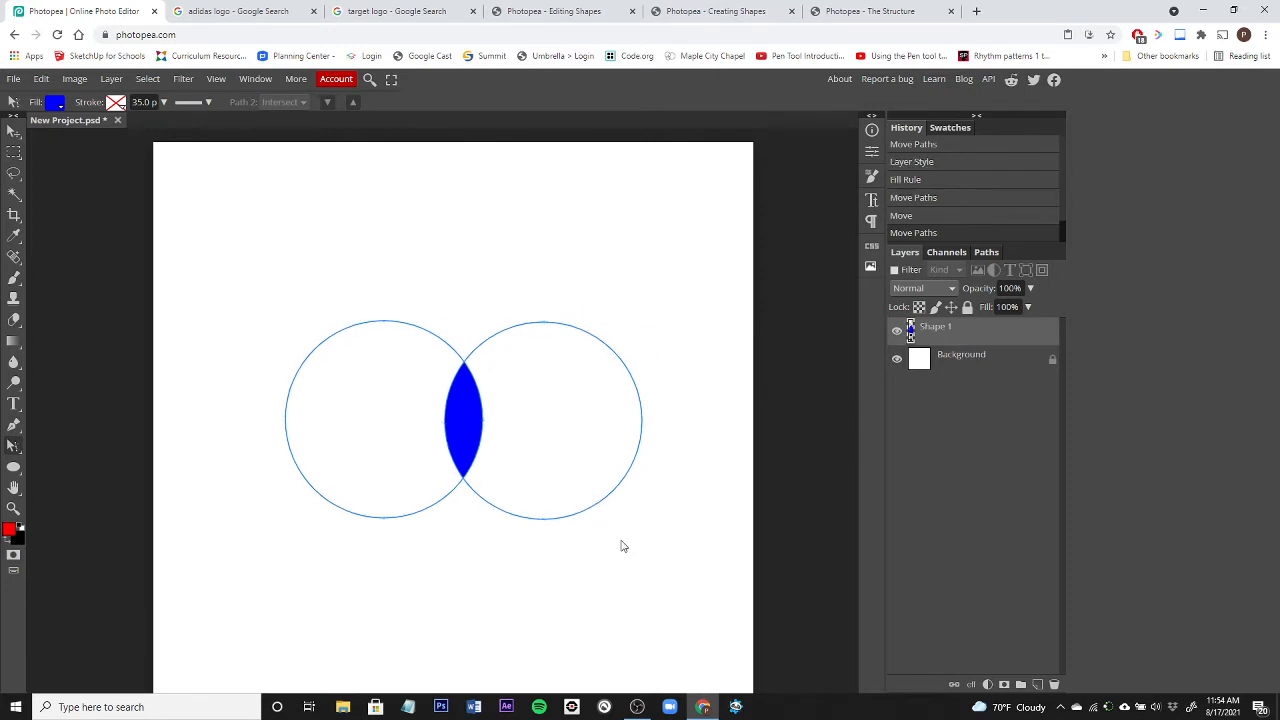
# Move only the first circle path down and left until it no longer overlaps the second circle
pyautogui.click(427, 330)
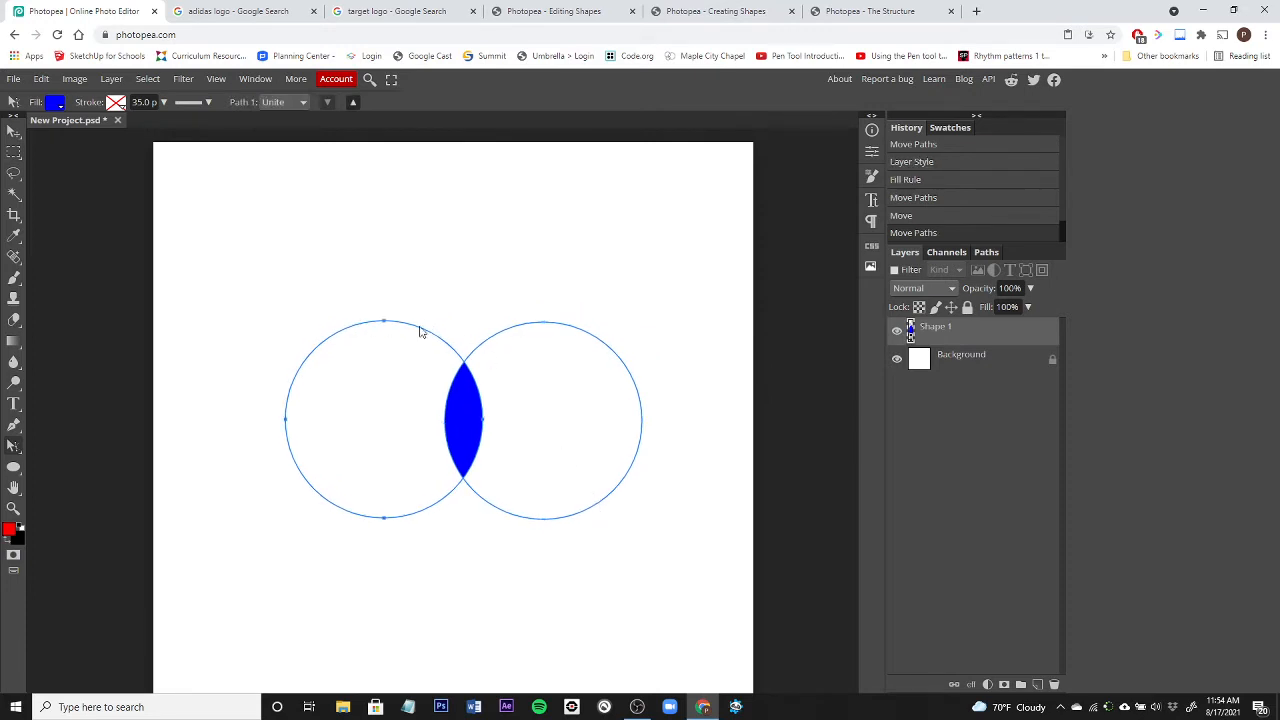
pyautogui.moveTo(412, 326); pyautogui.dragTo(365, 355)
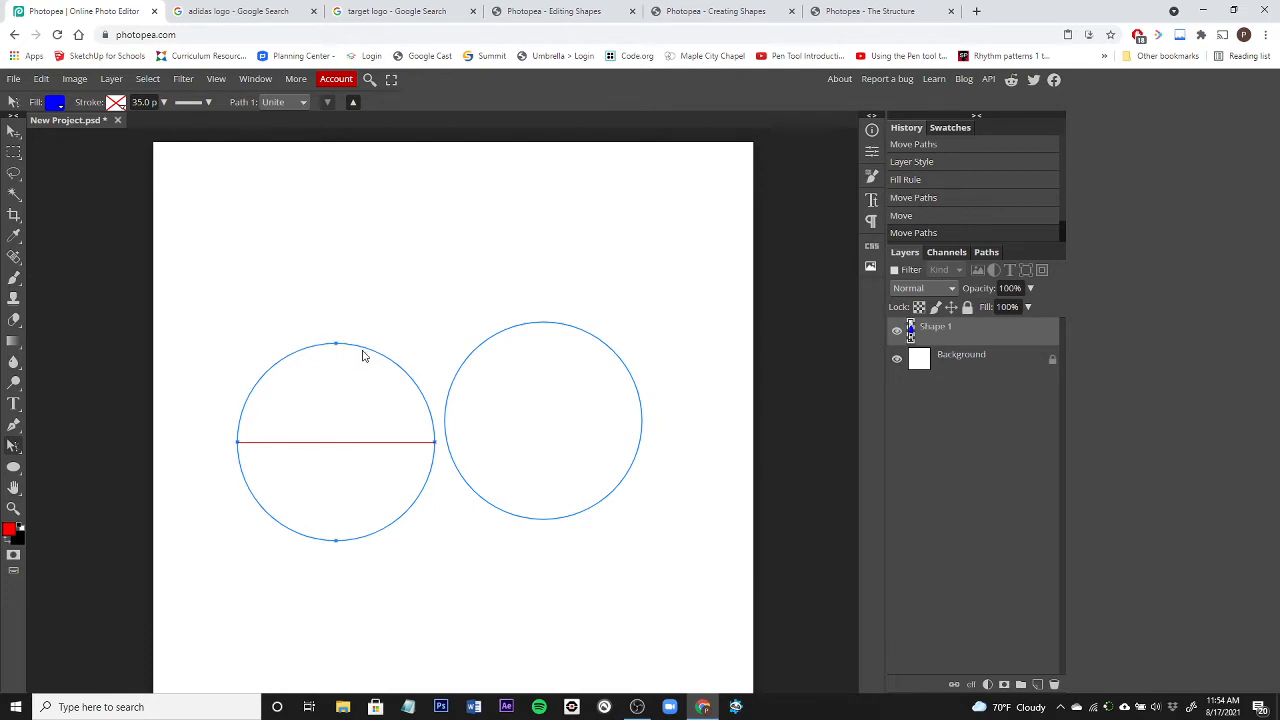
pyautogui.moveTo(363, 355); pyautogui.dragTo(335, 352)
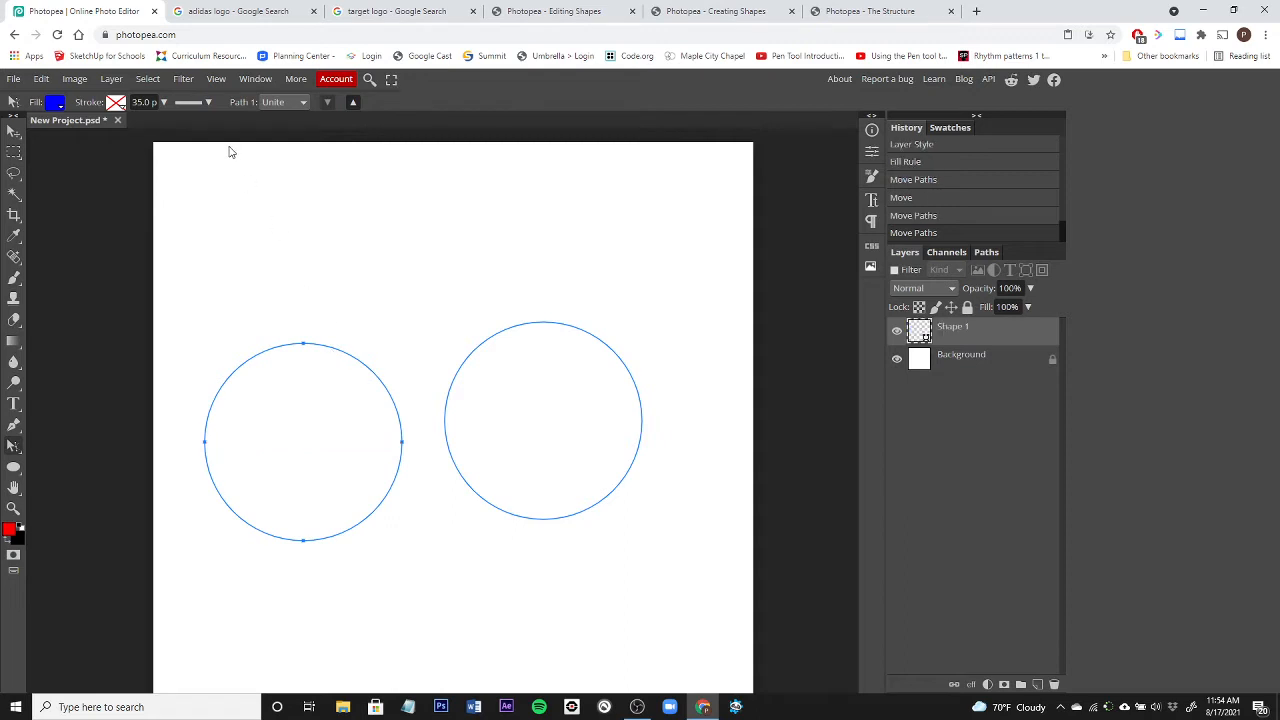
# Show the rulers around the canvas and set their units to inches
pyautogui.click(216, 79)
pyautogui.click(249, 260)
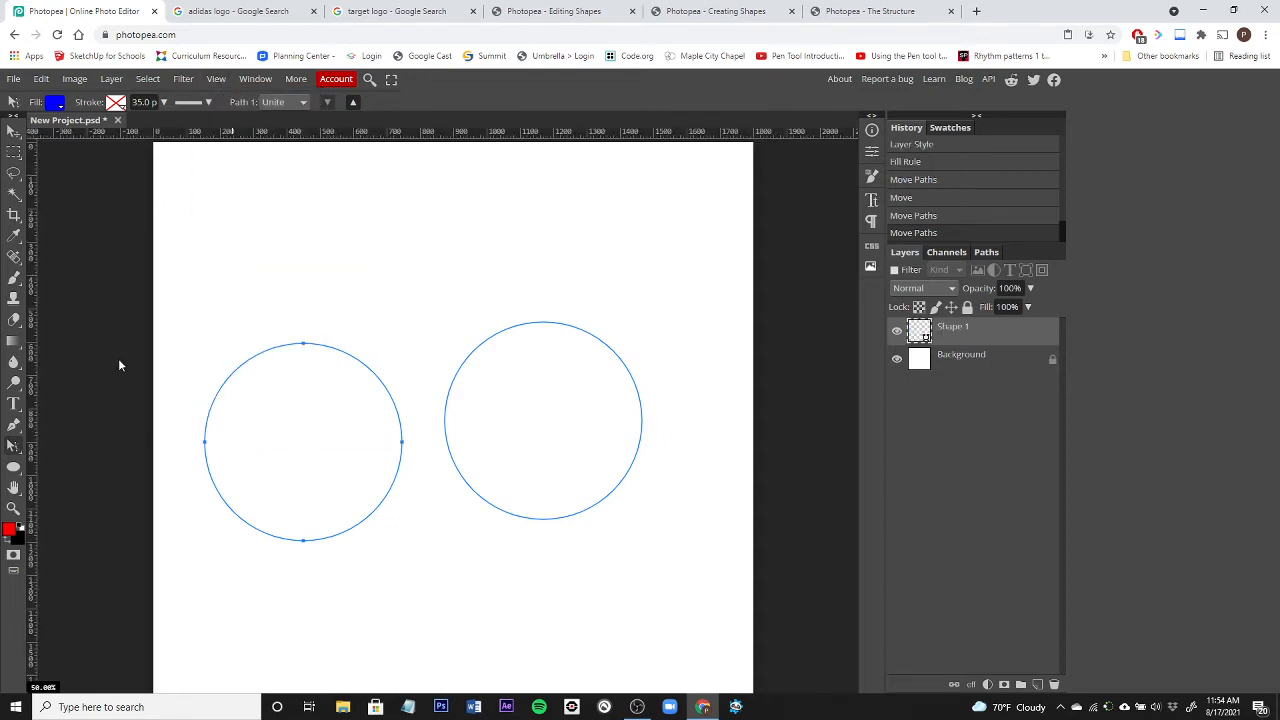
pyautogui.rightClick(306, 136)
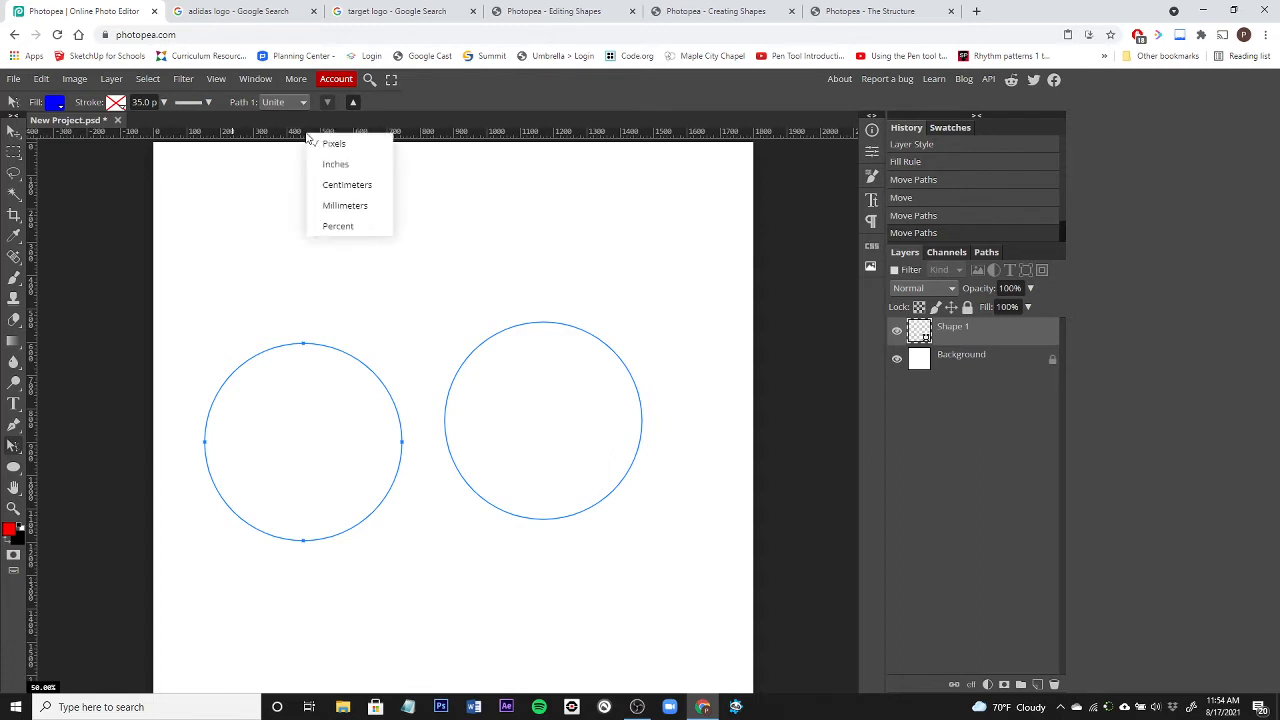
pyautogui.click(334, 164)
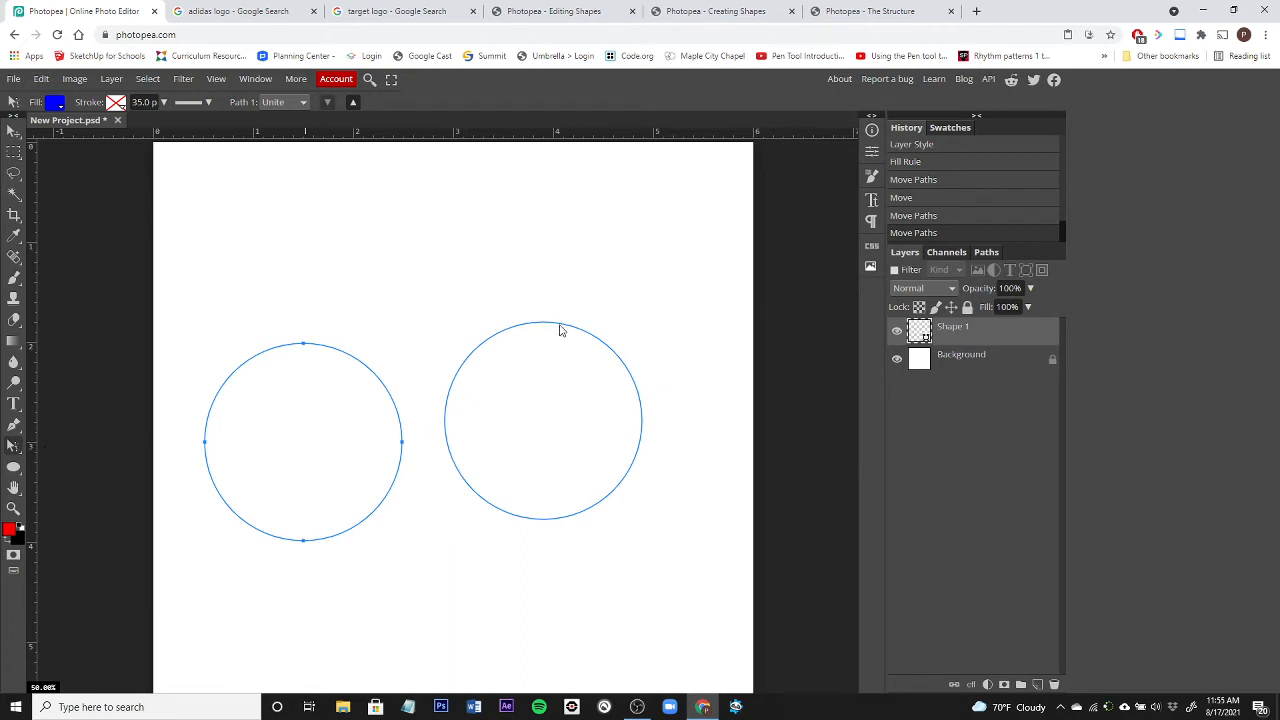
# Move the second circle path level with the first circle and left until the two overlap in a narrow petal
pyautogui.moveTo(560, 329); pyautogui.dragTo(541, 351)
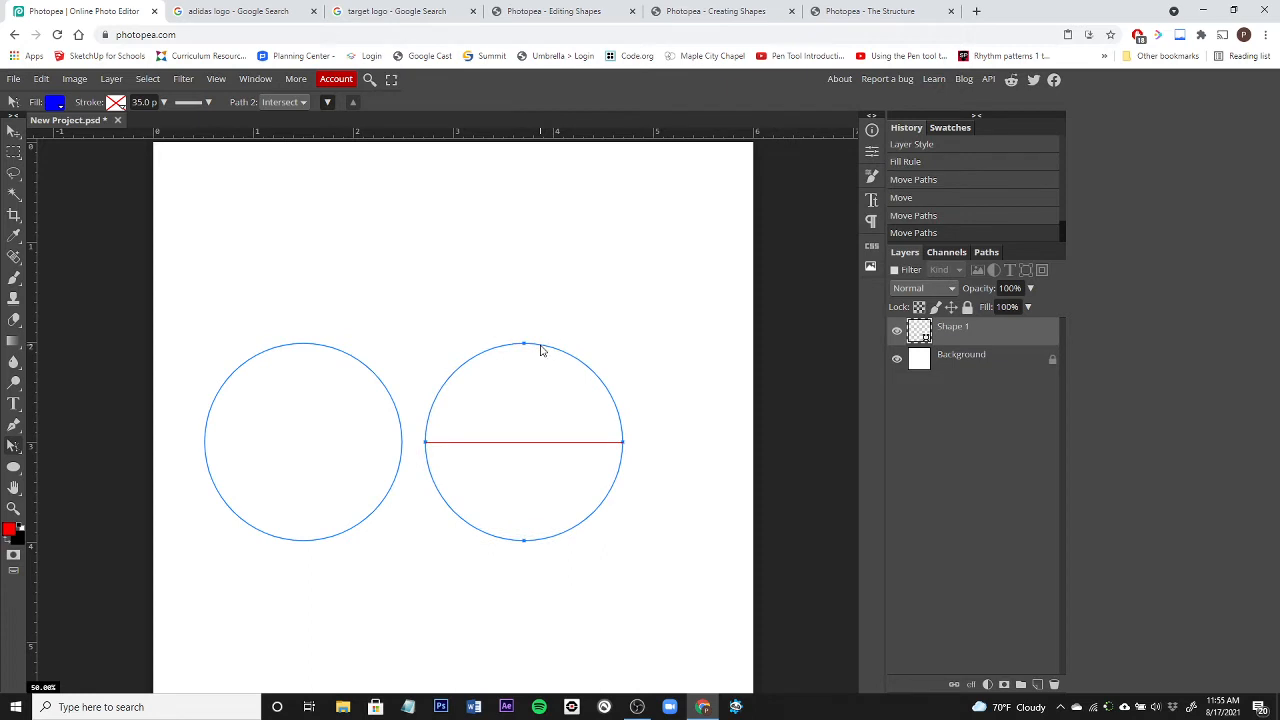
pyautogui.moveTo(541, 351); pyautogui.dragTo(551, 354)
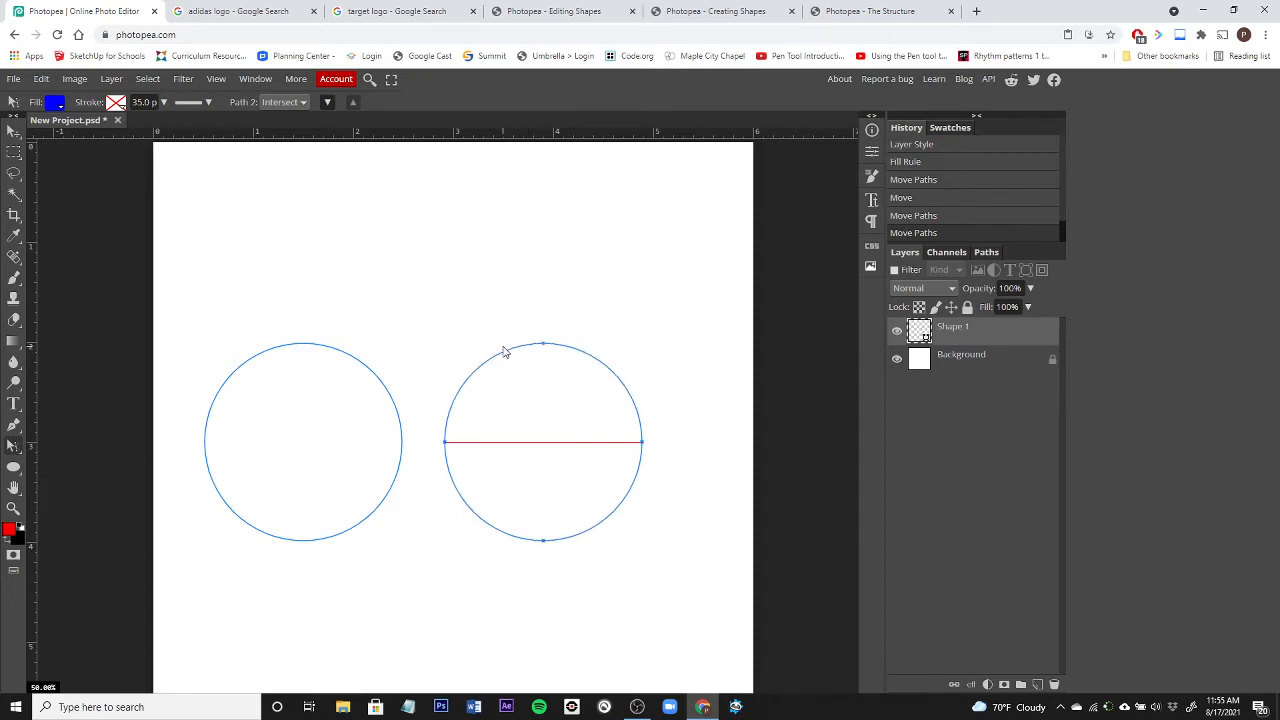
pyautogui.moveTo(504, 351); pyautogui.dragTo(532, 349)
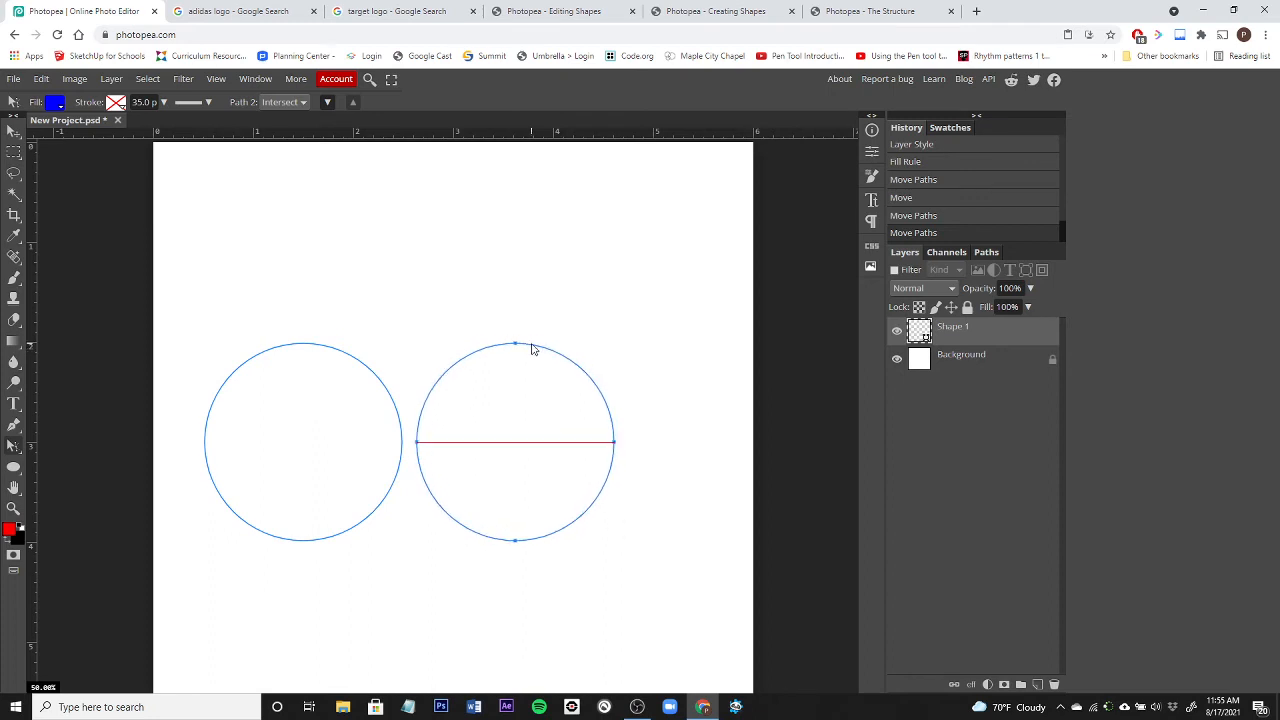
pyautogui.moveTo(532, 347); pyautogui.dragTo(417, 349)
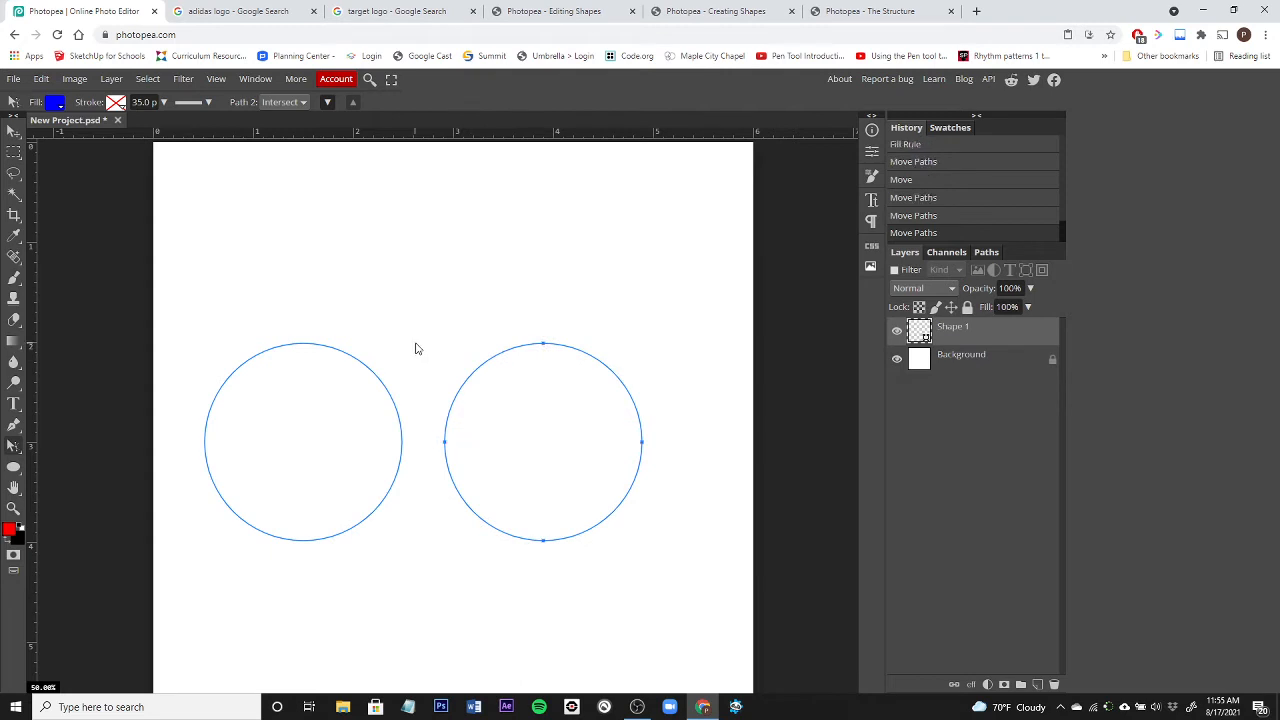
pyautogui.click(446, 411)
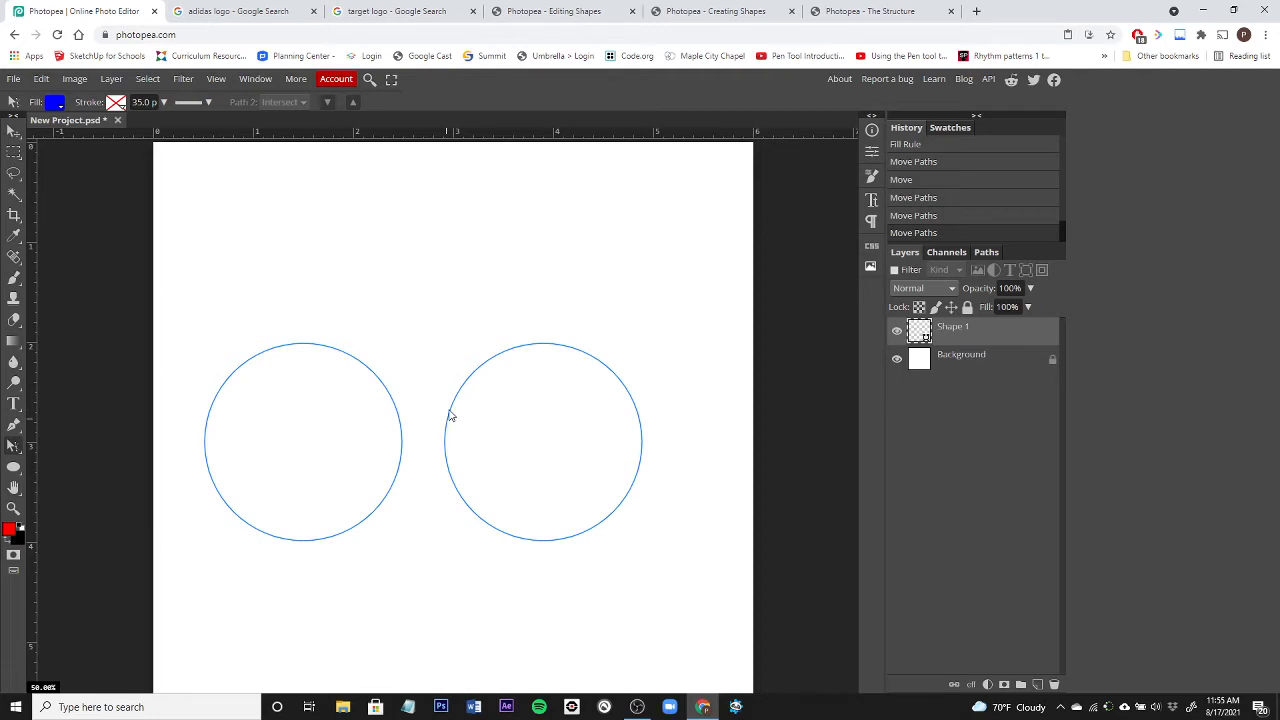
pyautogui.moveTo(517, 360); pyautogui.dragTo(450, 371)
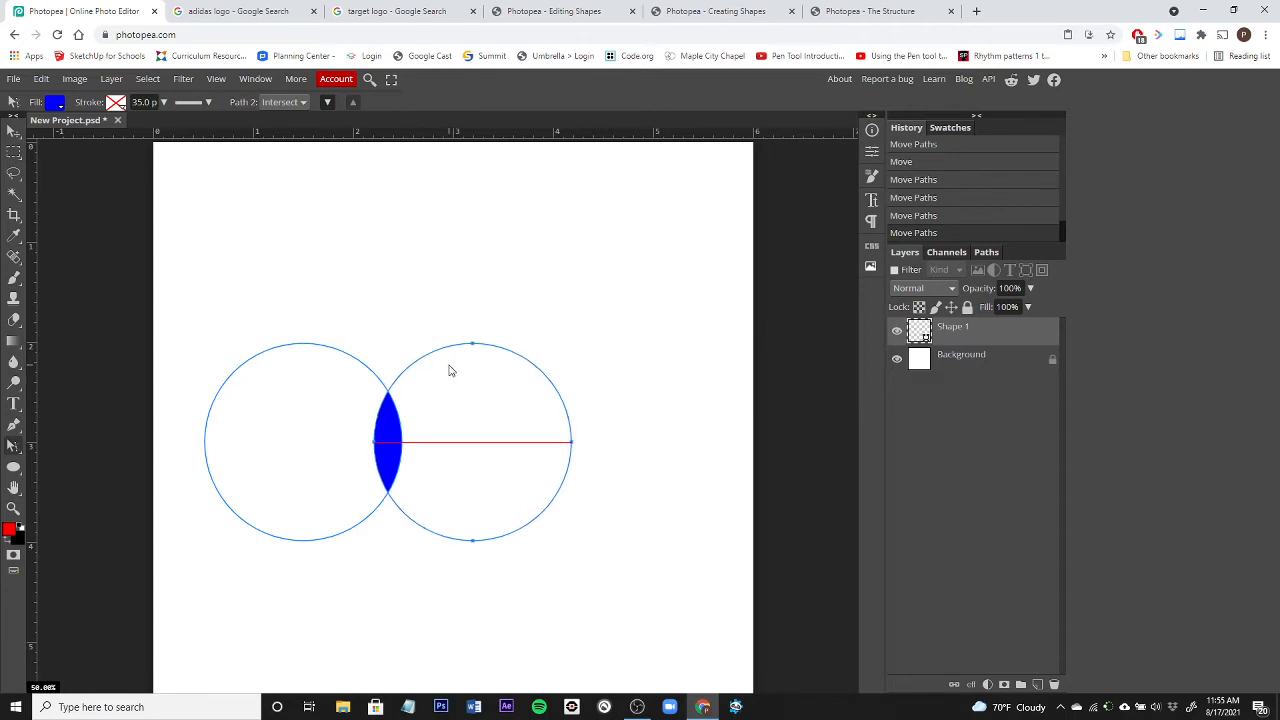
pyautogui.moveTo(450, 371); pyautogui.dragTo(451, 370)
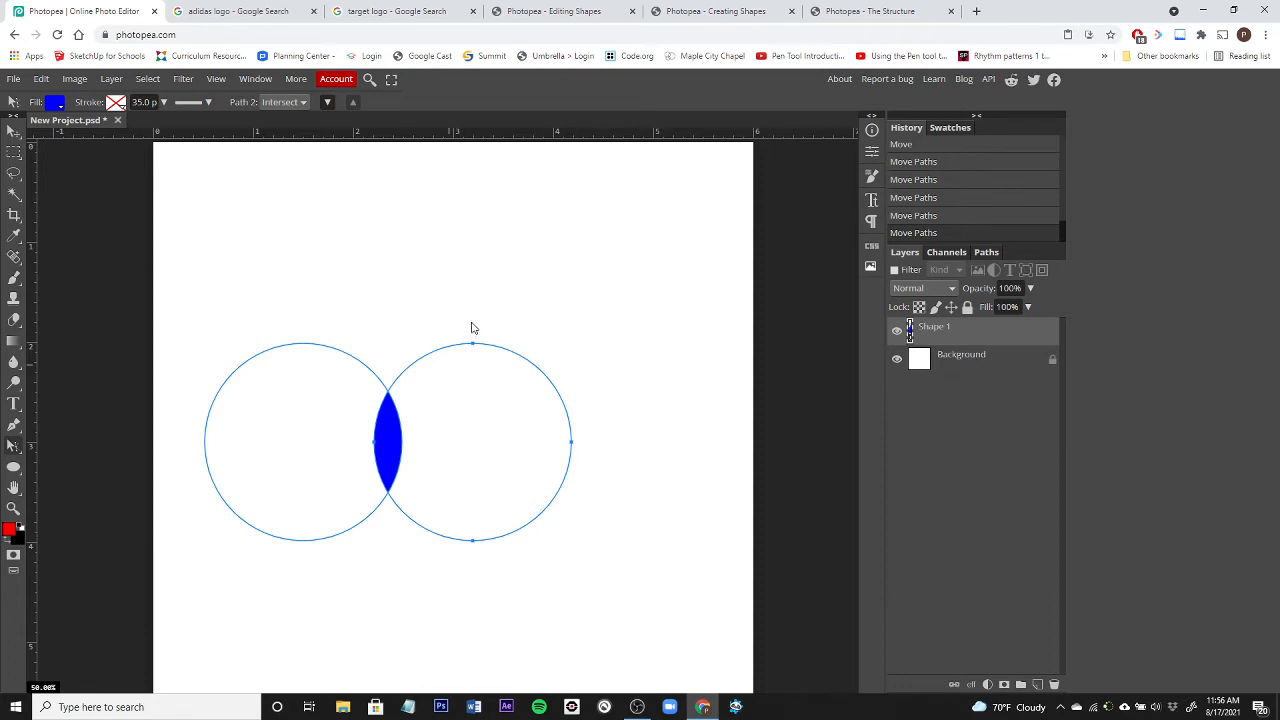
# Enable Auto-Select for the Move tool and move the whole intersected shape right toward the canvas centre
pyautogui.click(12, 133)
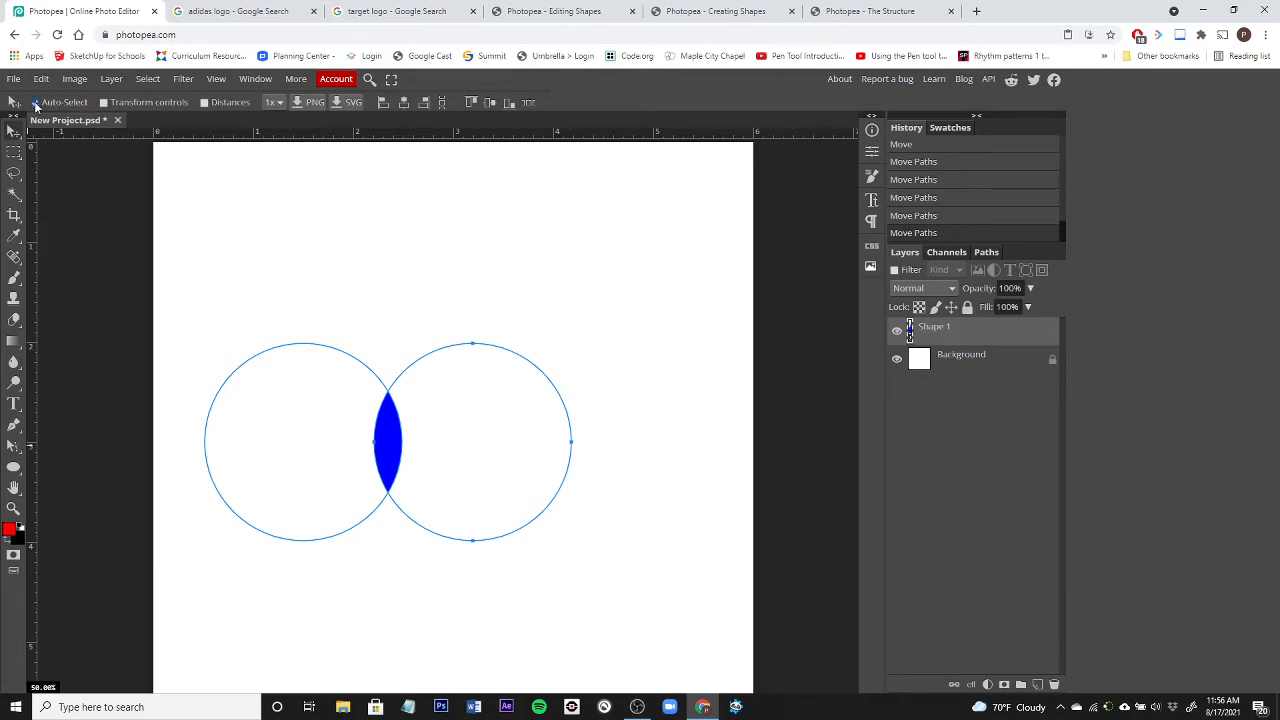
pyautogui.click(35, 103)
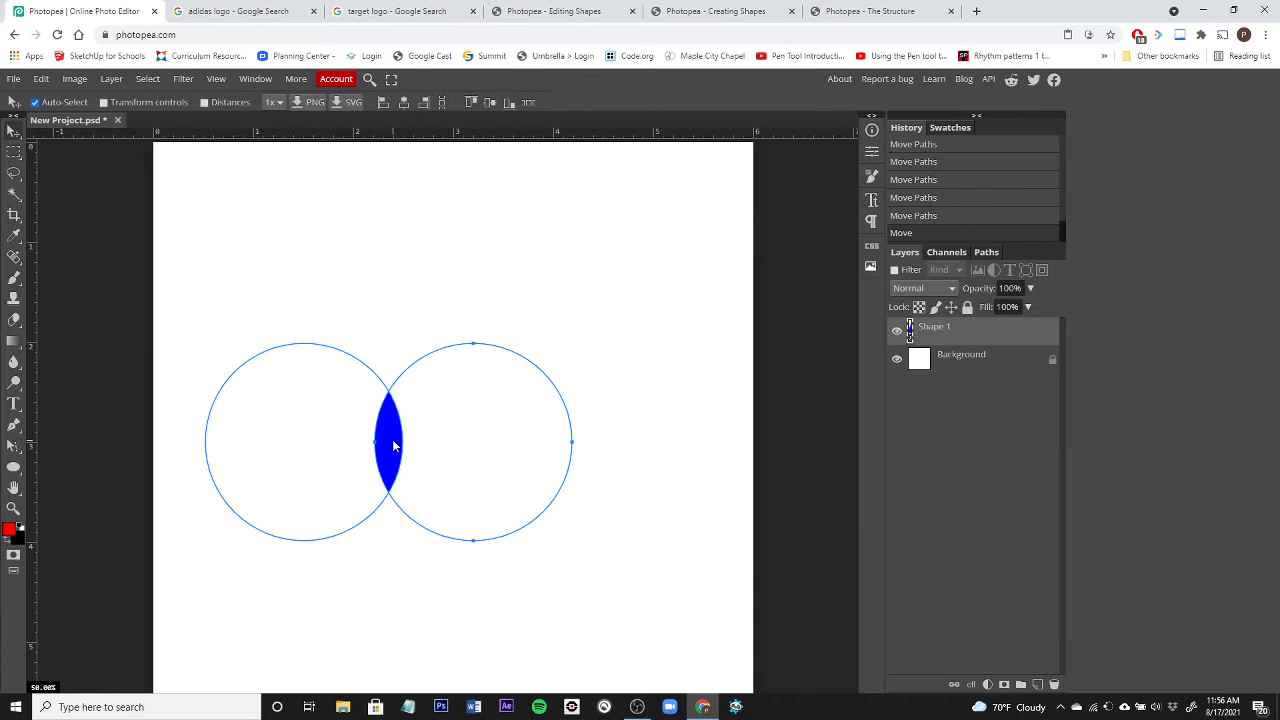
pyautogui.moveTo(392, 439); pyautogui.dragTo(448, 447)
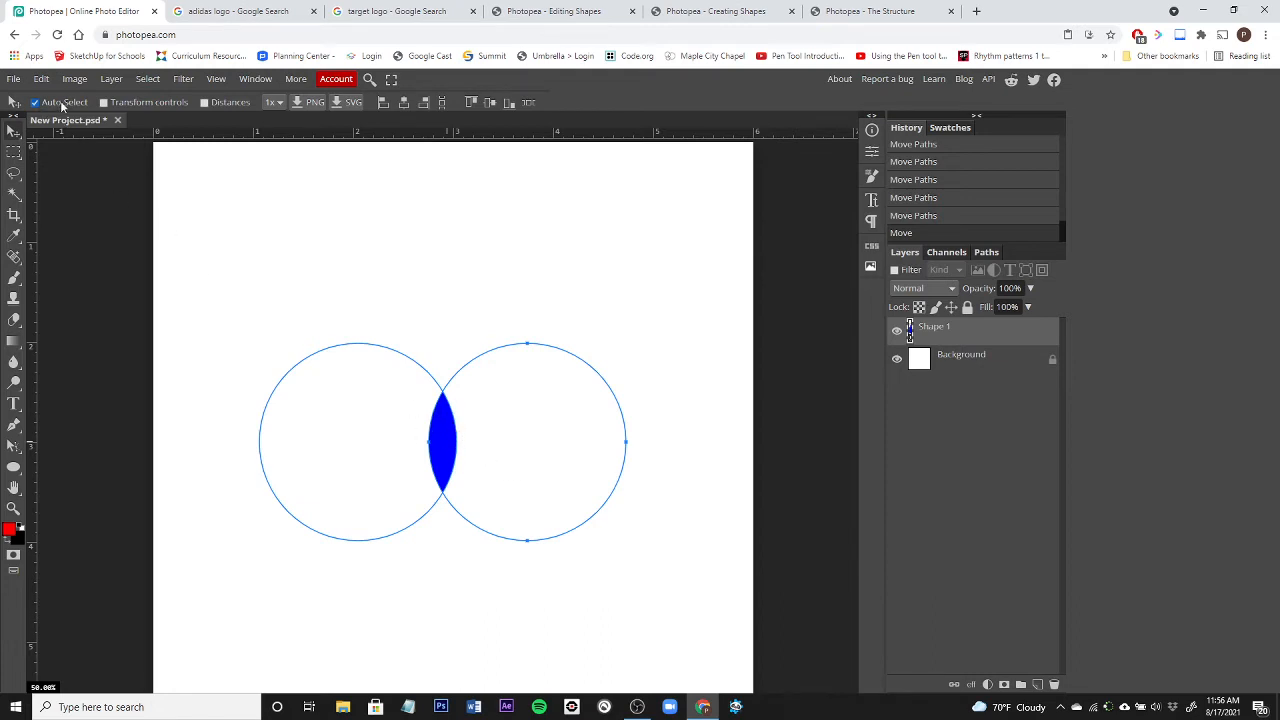
# Turn on Transform controls and Distances for the Move tool, and deselect the shape's path in the path list
pyautogui.click(104, 103)
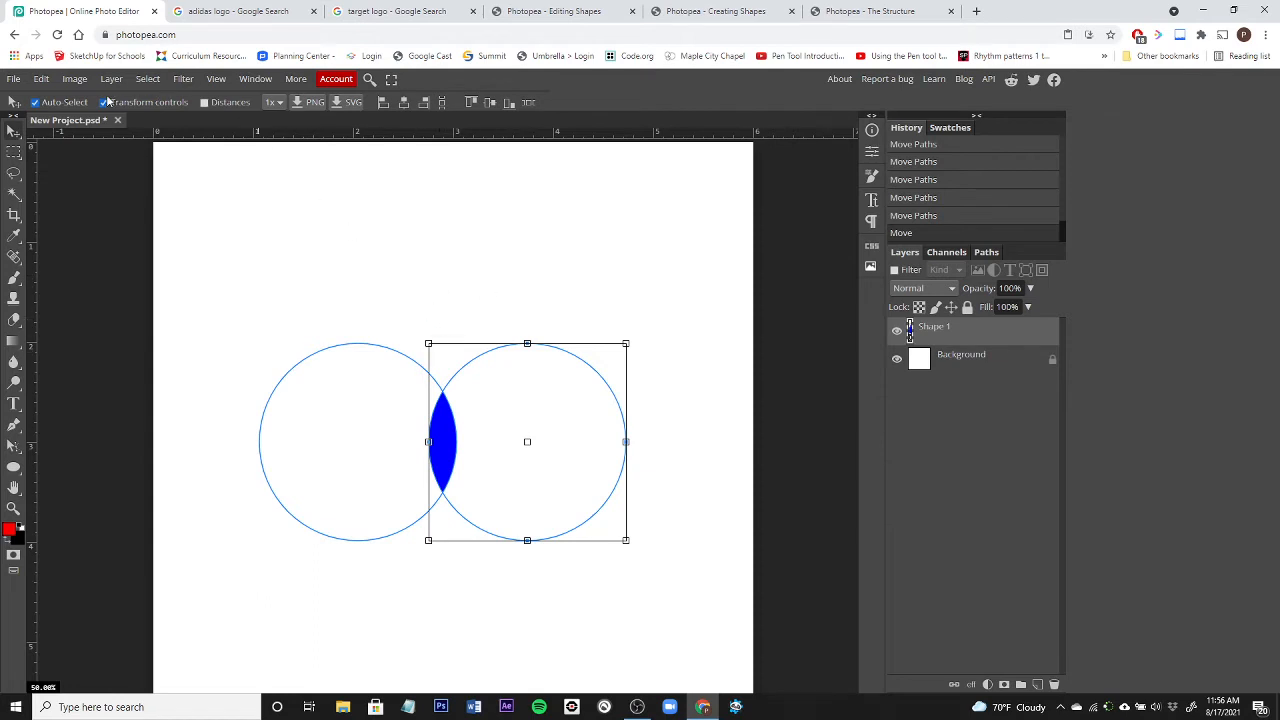
pyautogui.click(205, 102)
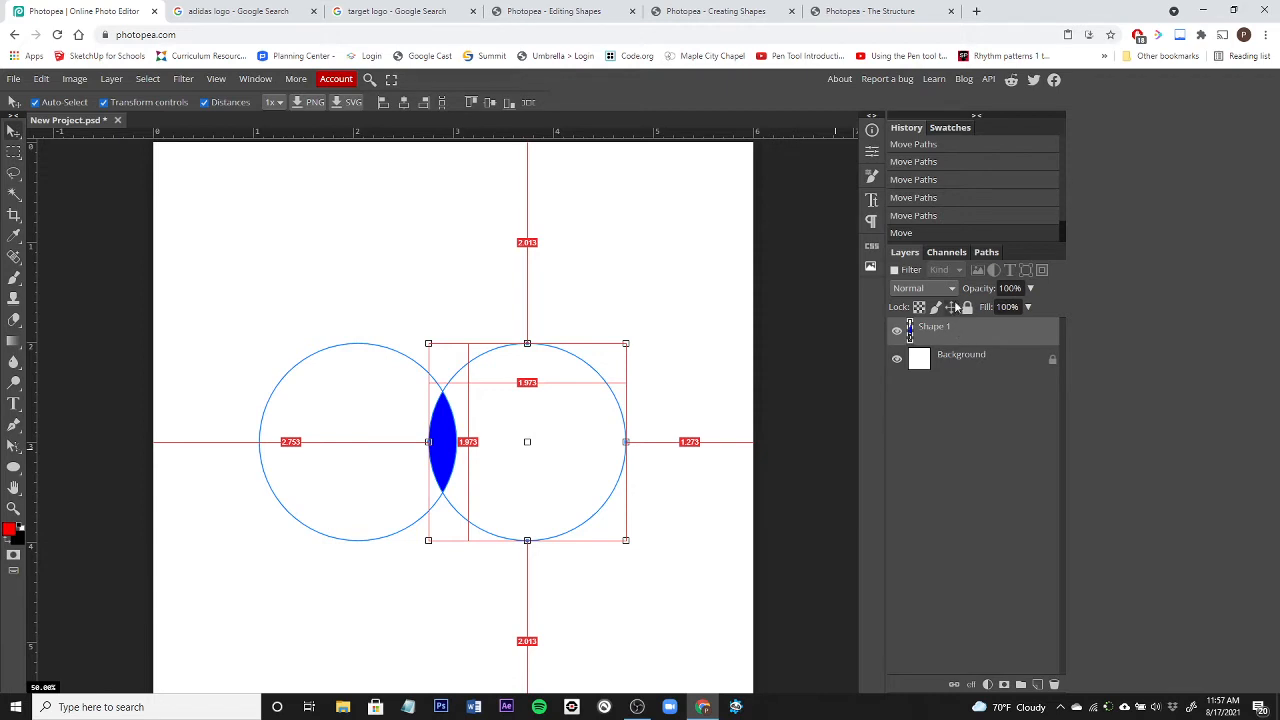
pyautogui.click(987, 252)
pyautogui.click(966, 422)
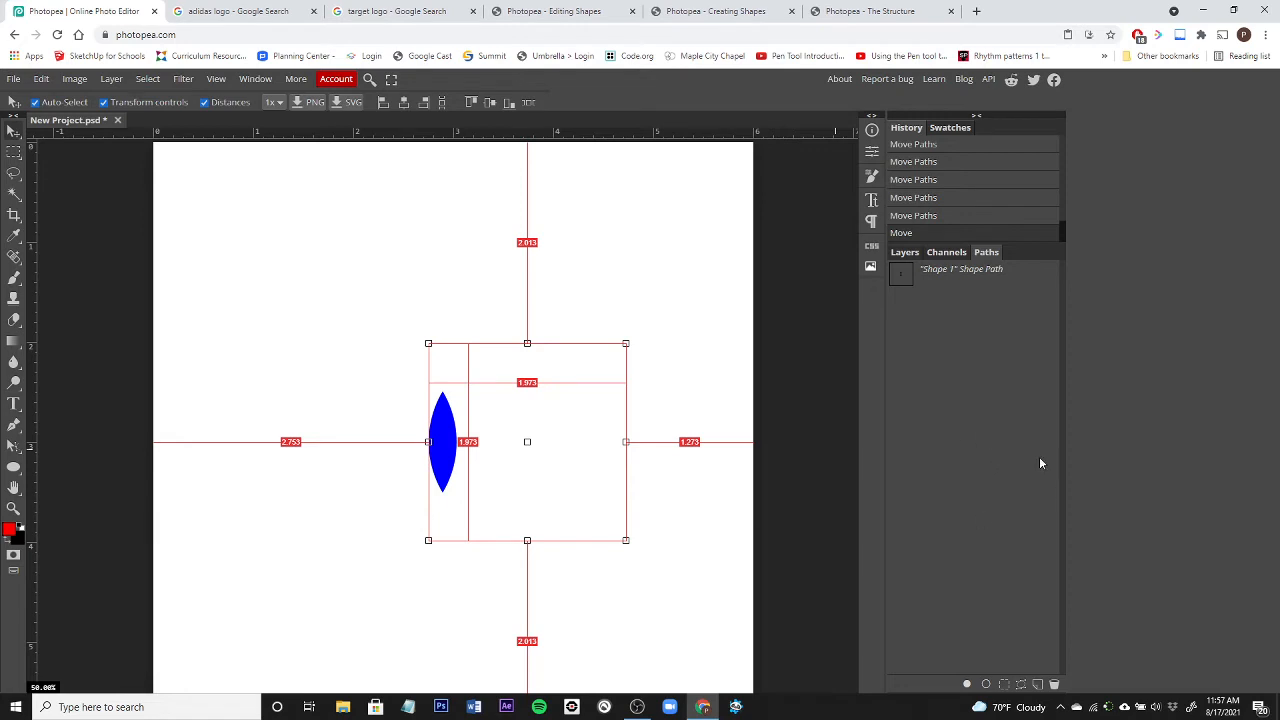
# Scale the Shape 1 petal up proportionally to about 264% with its lower left corner fixed, and apply the transform
pyautogui.click(906, 253)
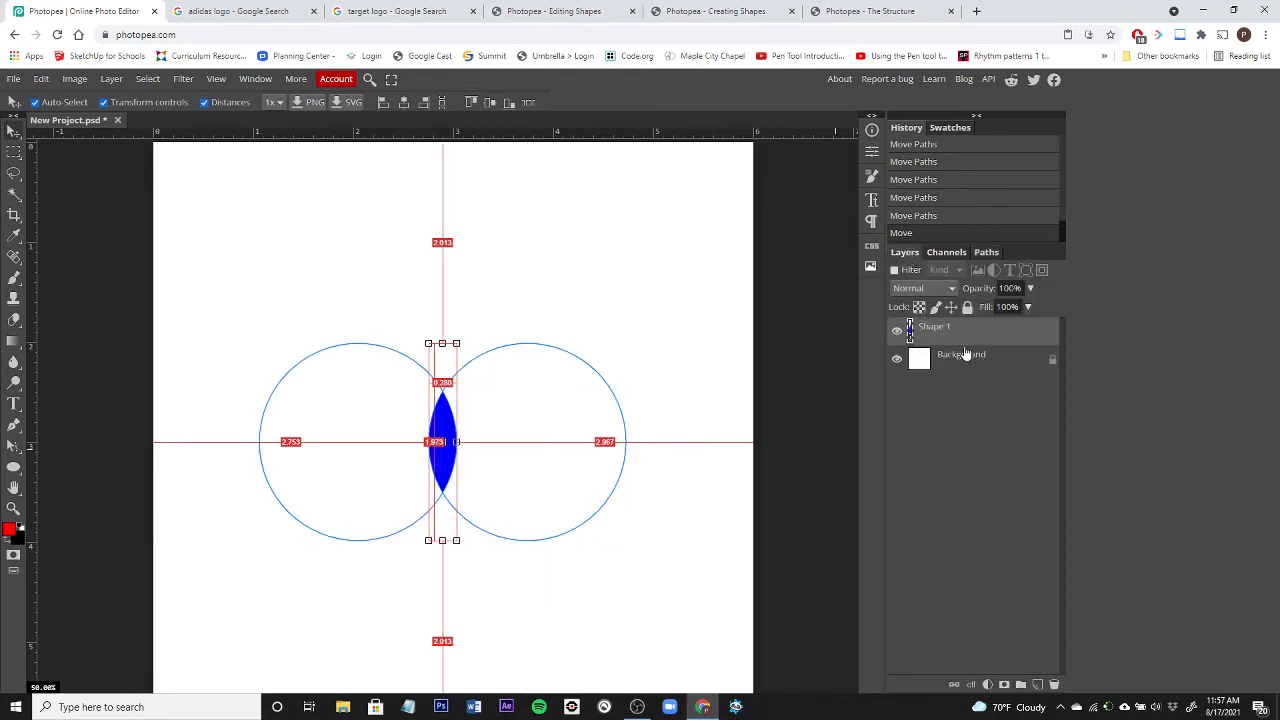
pyautogui.click(963, 362)
pyautogui.click(965, 333)
pyautogui.moveTo(456, 343); pyautogui.dragTo(504, 277)
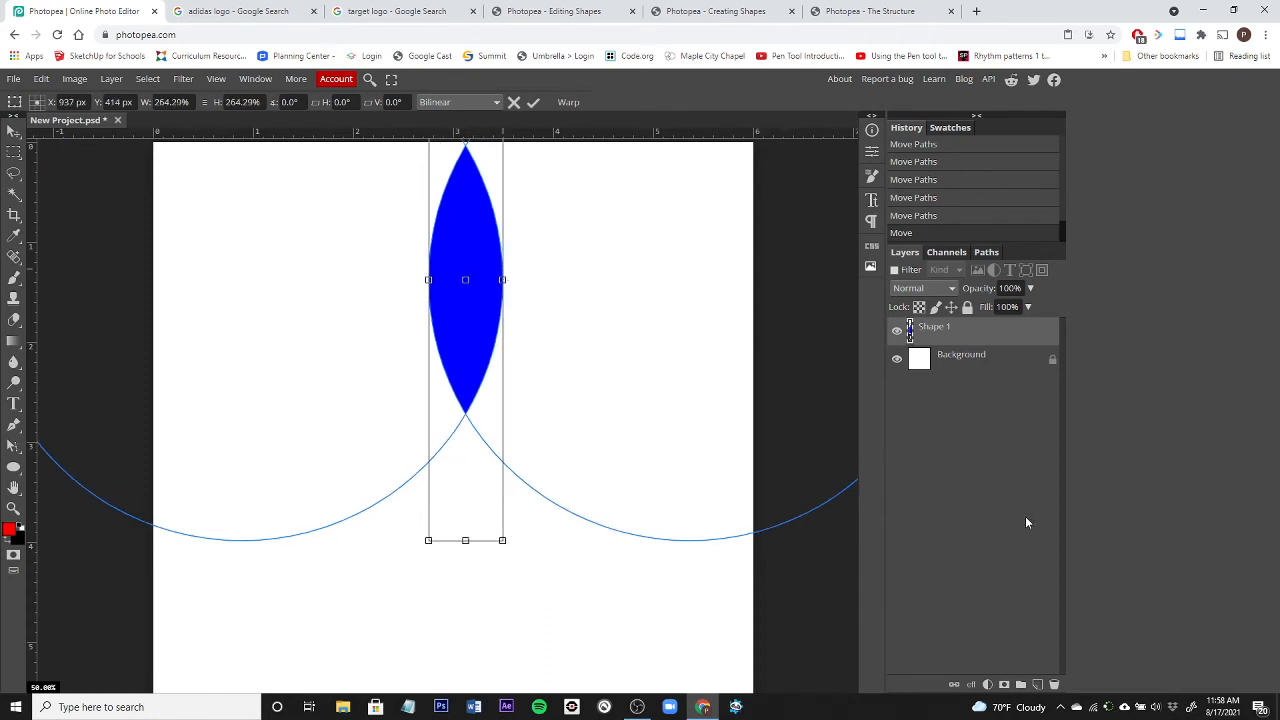
pyautogui.click(534, 103)
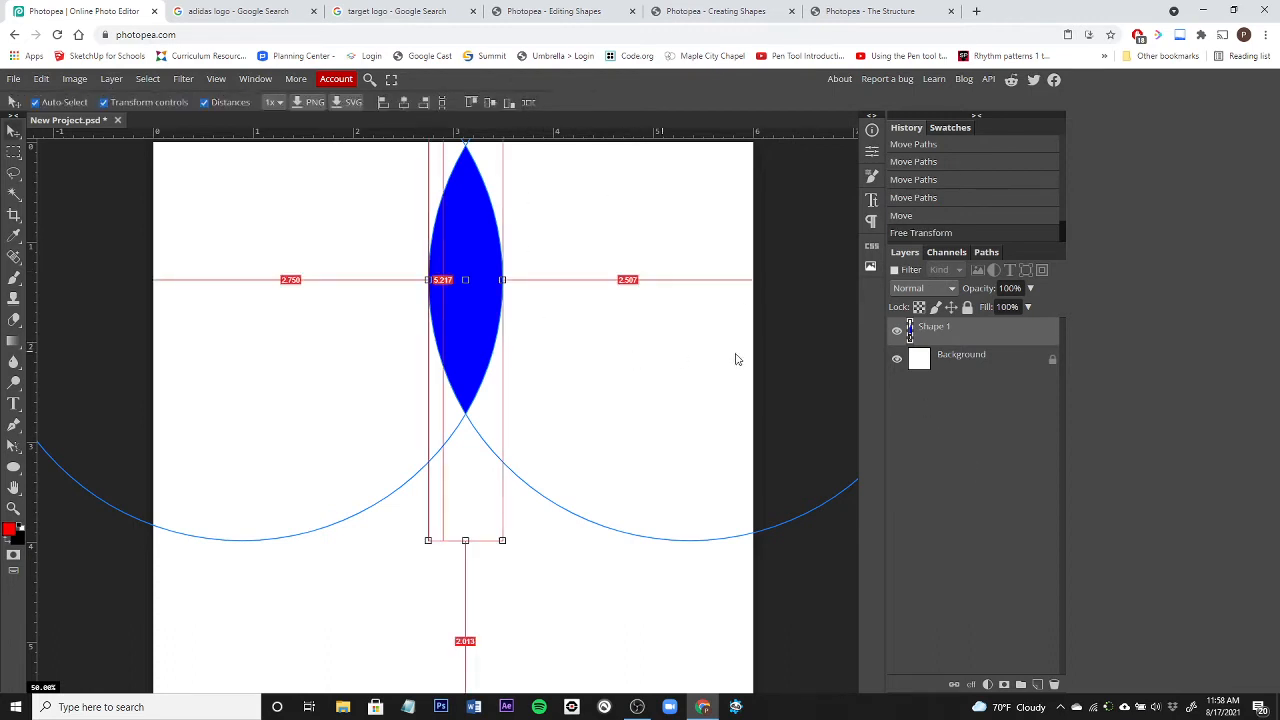
# Turn off Distances for the Move tool and move the enlarged petal slightly down and left to the canvas's horizontal centre
pyautogui.click(962, 358)
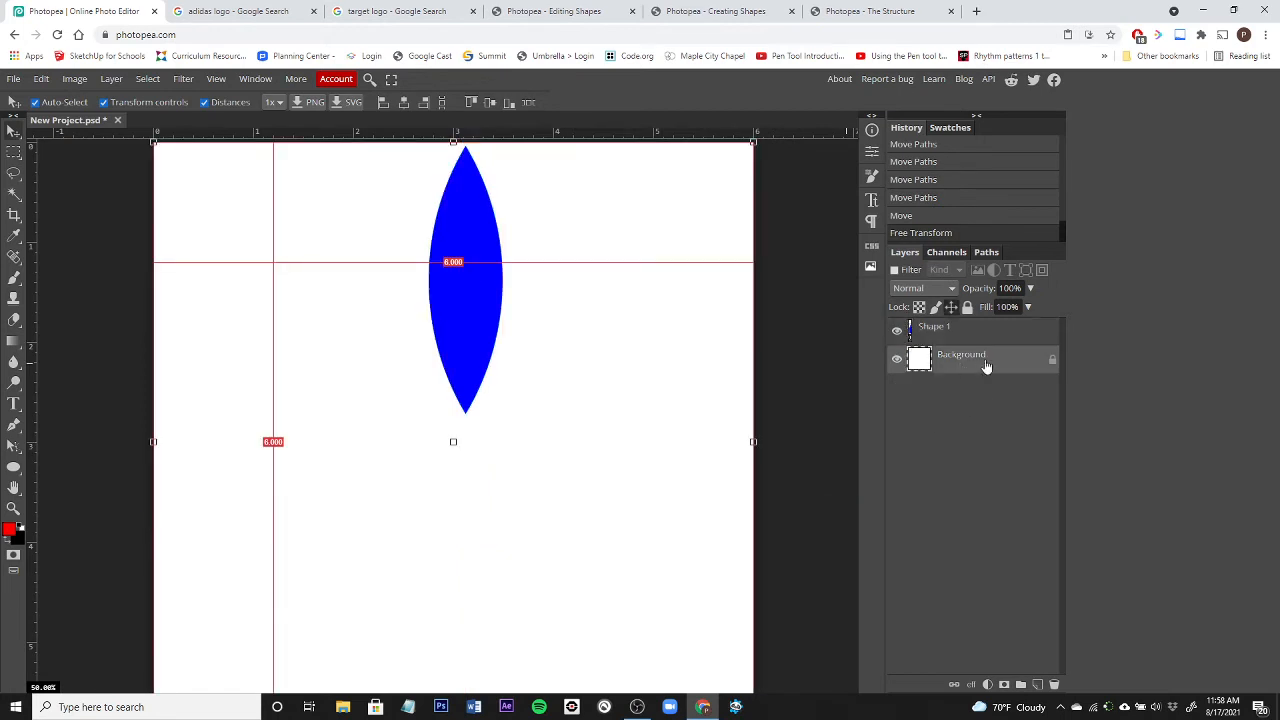
pyautogui.click(204, 102)
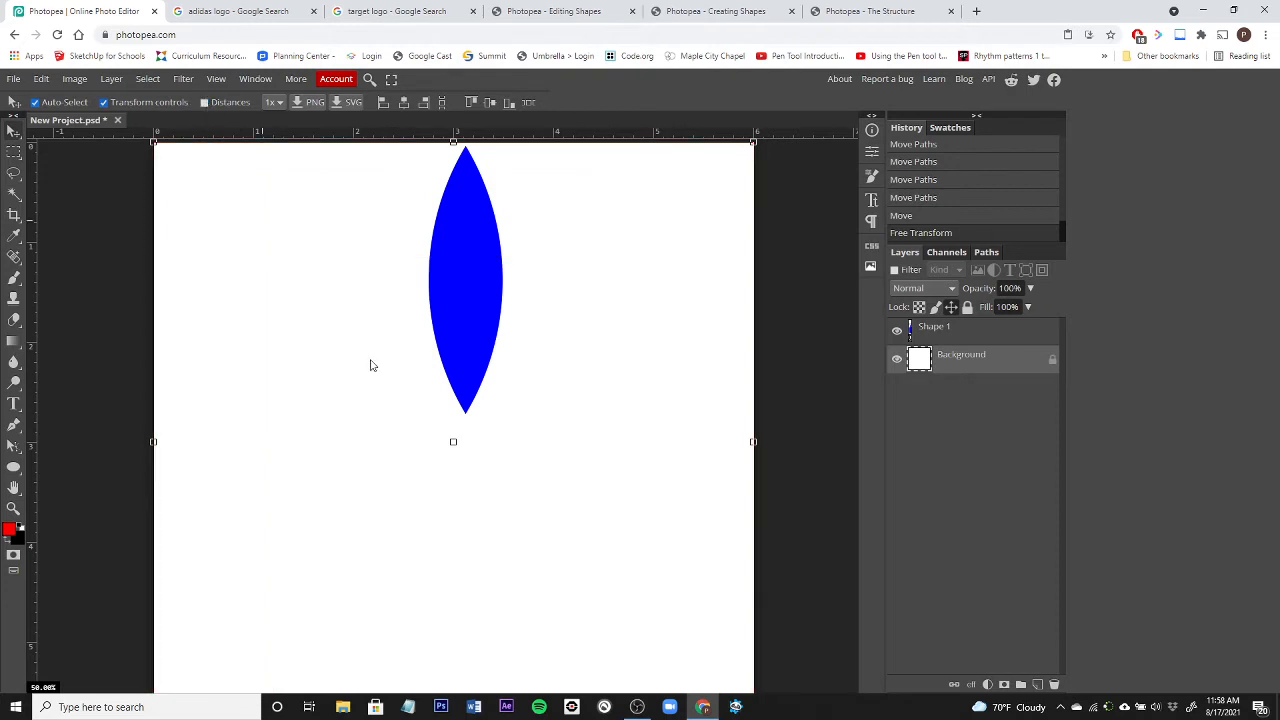
pyautogui.keyDown('alt'); pyautogui.click(596, 471); pyautogui.keyUp('alt')
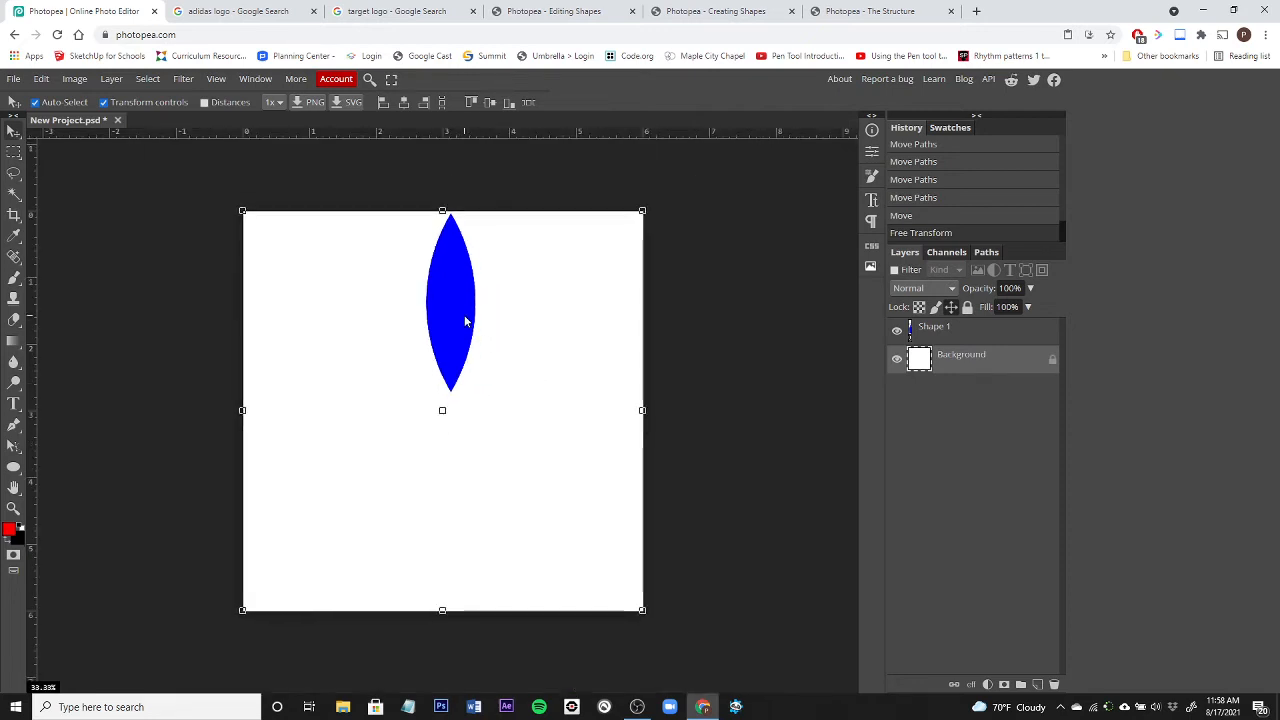
pyautogui.click(960, 338)
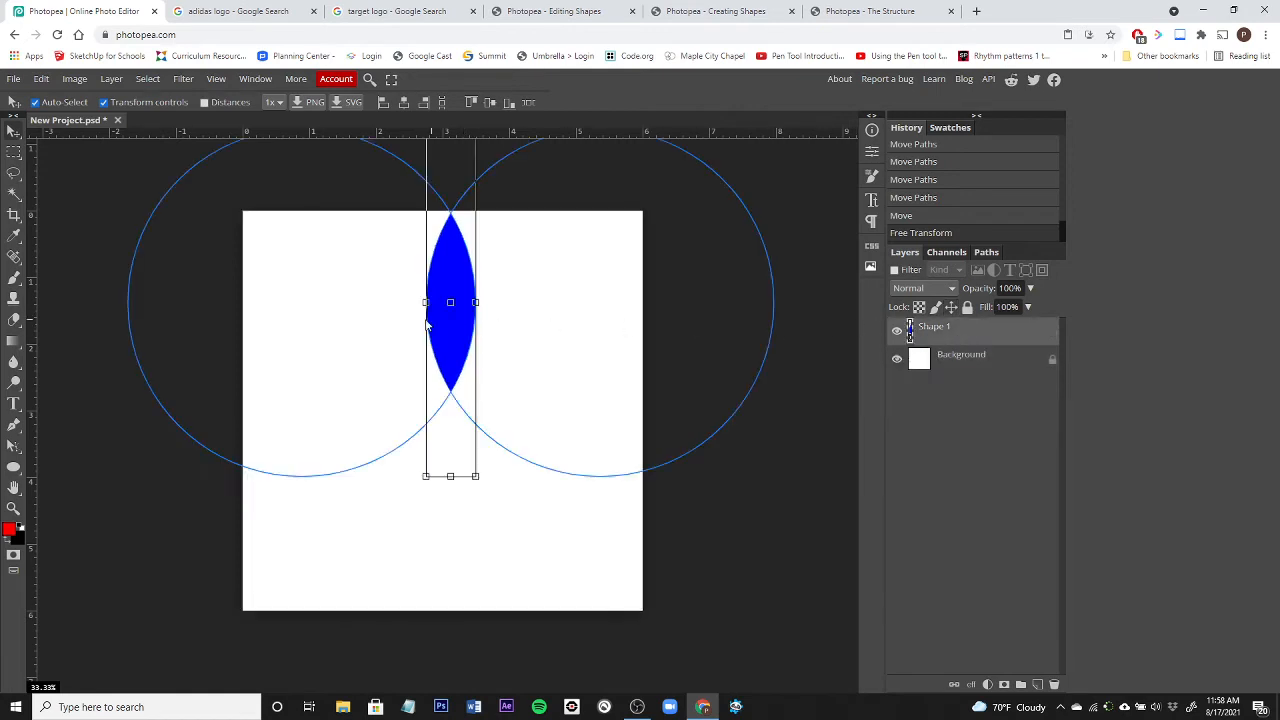
pyautogui.moveTo(459, 357); pyautogui.dragTo(448, 371)
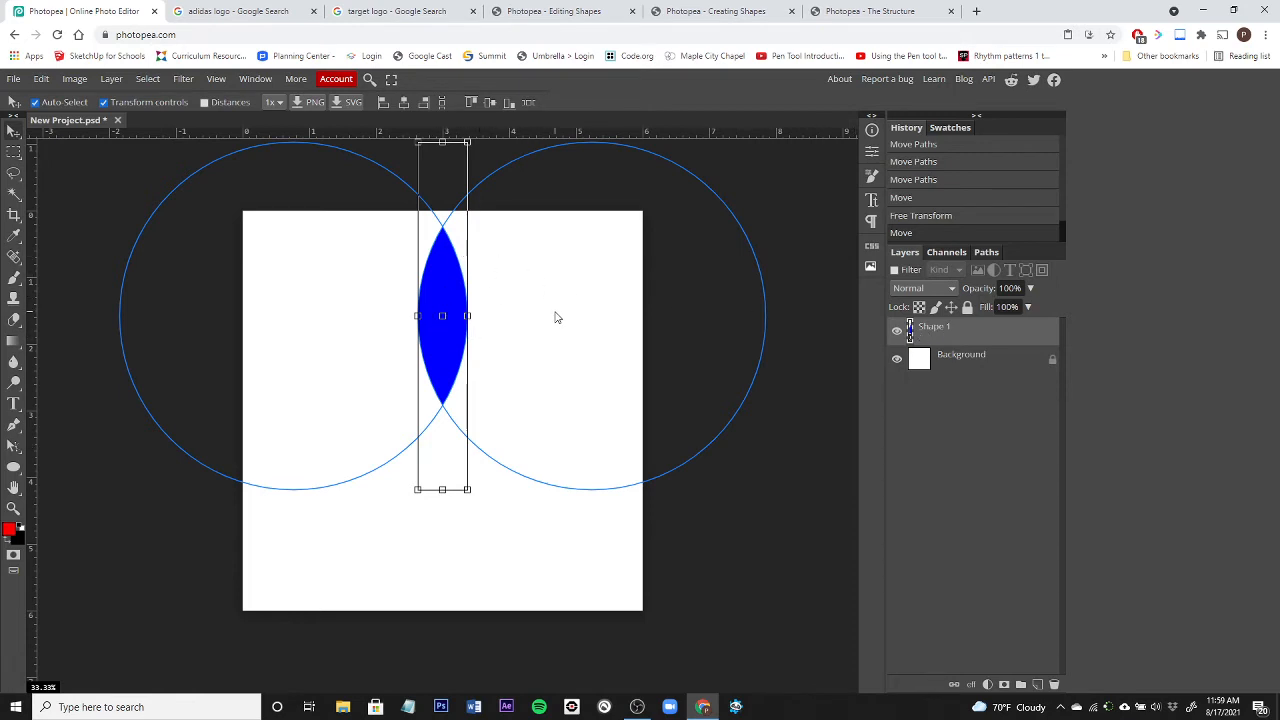
# Duplicate the Shape 1 petal layer
pyautogui.rightClick(948, 334)
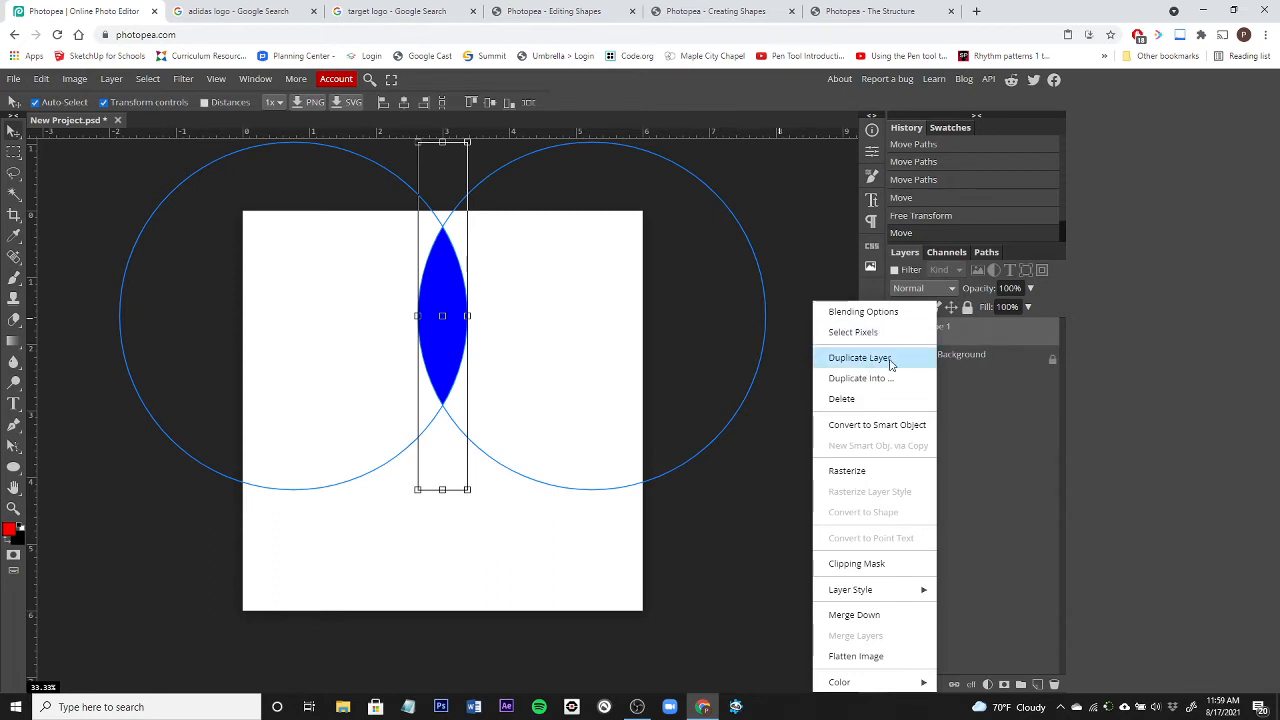
pyautogui.click(998, 338)
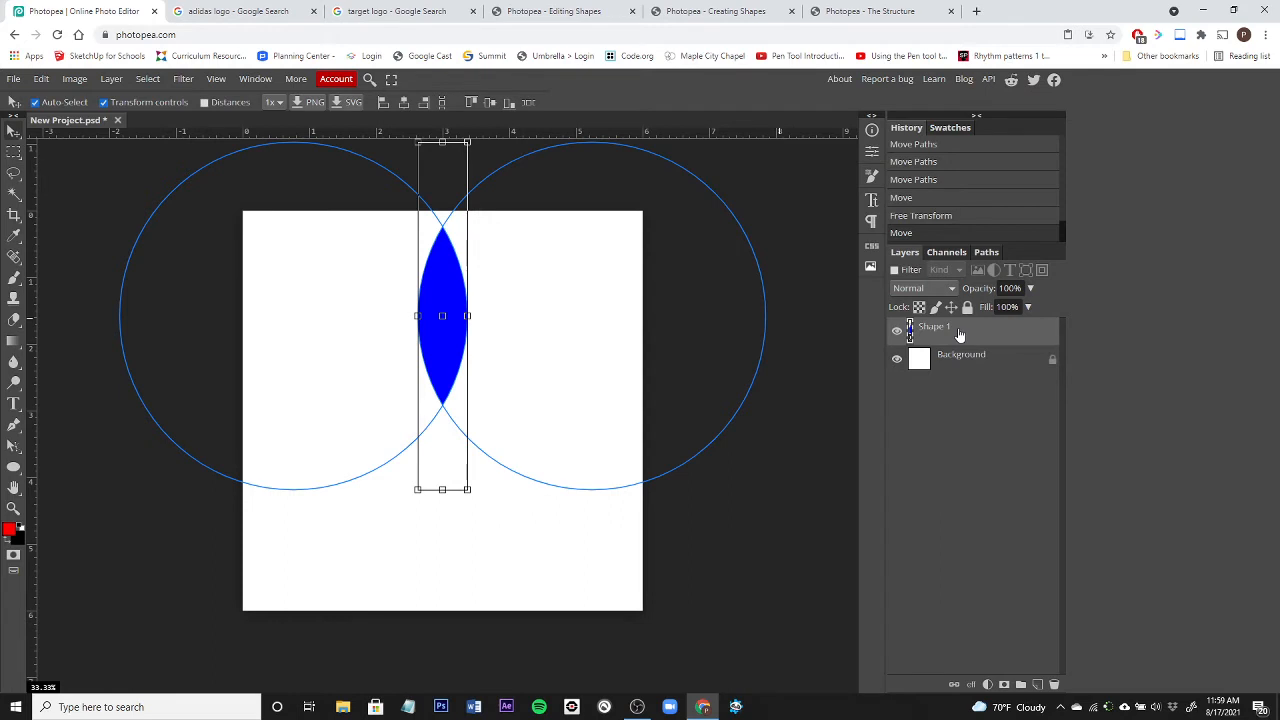
pyautogui.hotkey('ctrl', 'j')
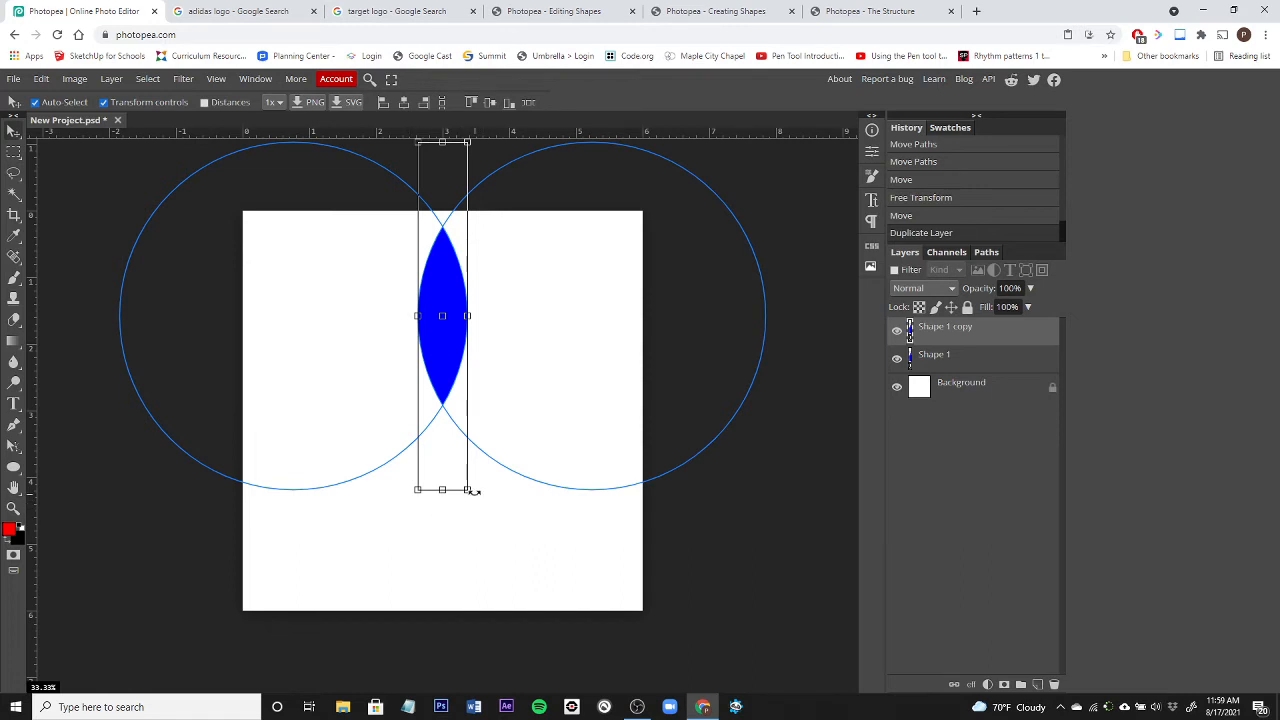
# Rotate the duplicated petal clockwise to 45°, using the adidas logo search result as reference for the angle
pyautogui.moveTo(474, 491); pyautogui.dragTo(389, 525)
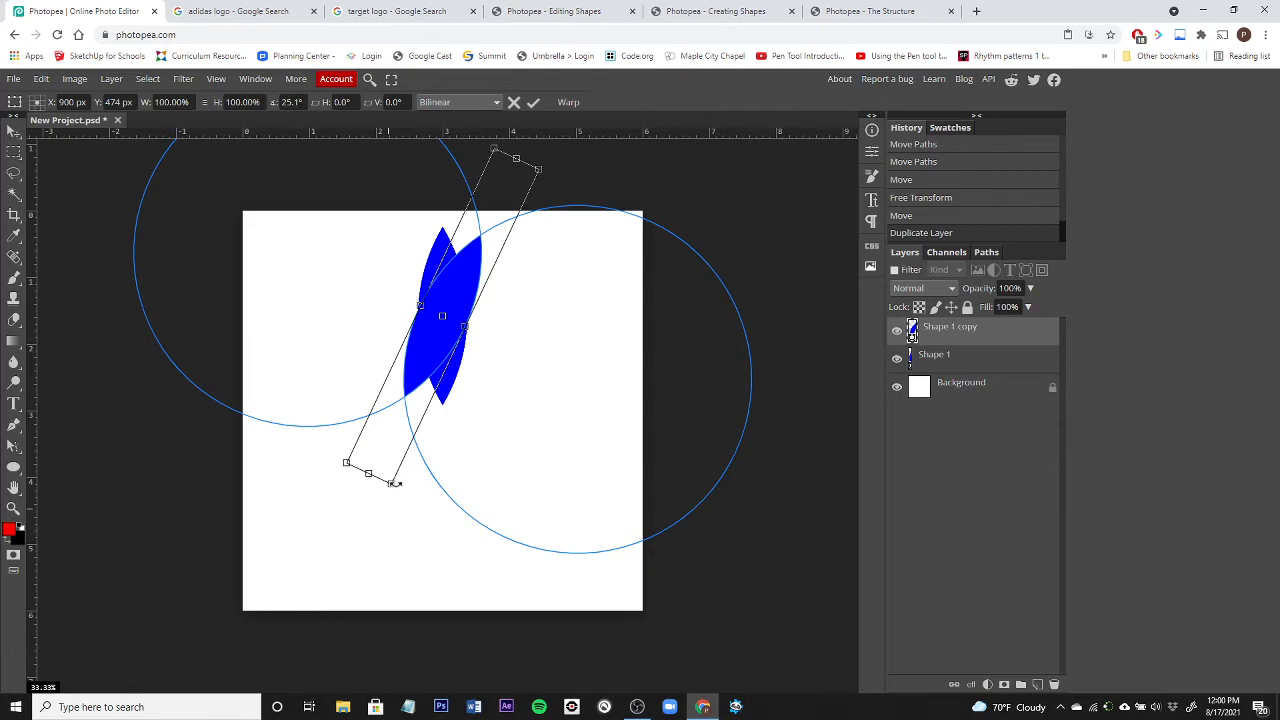
pyautogui.moveTo(387, 484); pyautogui.dragTo(353, 468)
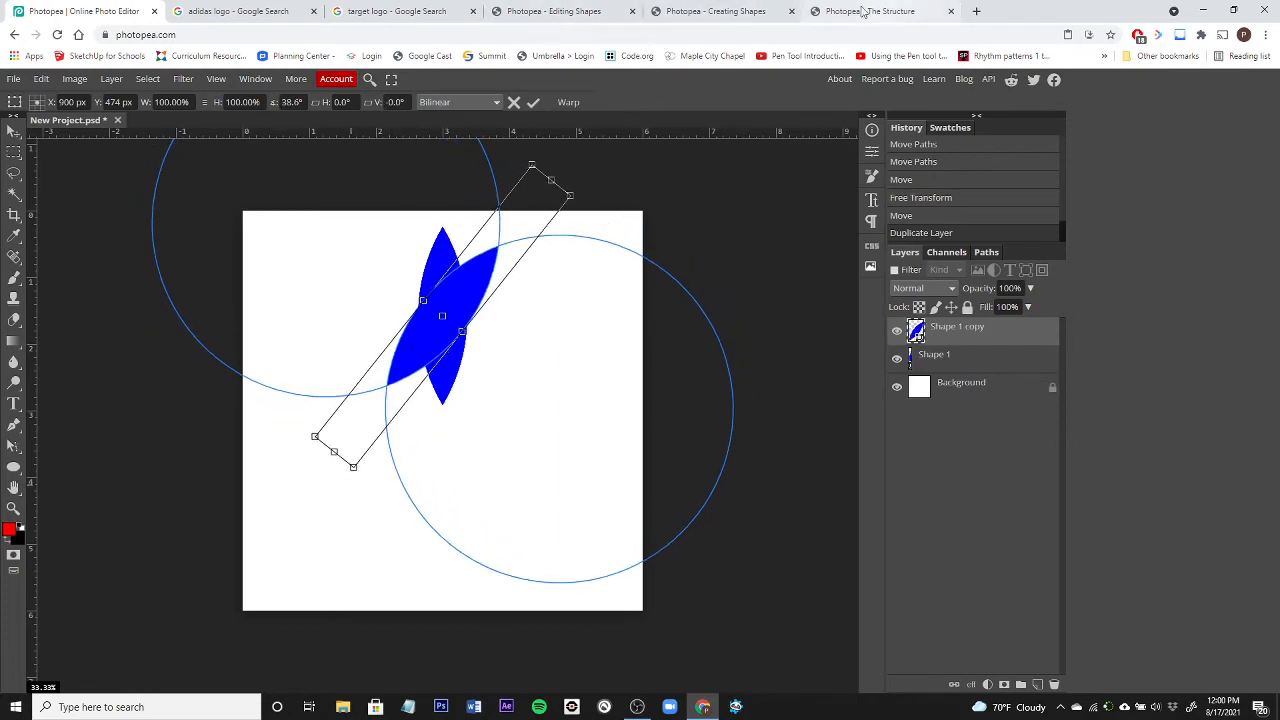
pyautogui.click(259, 11)
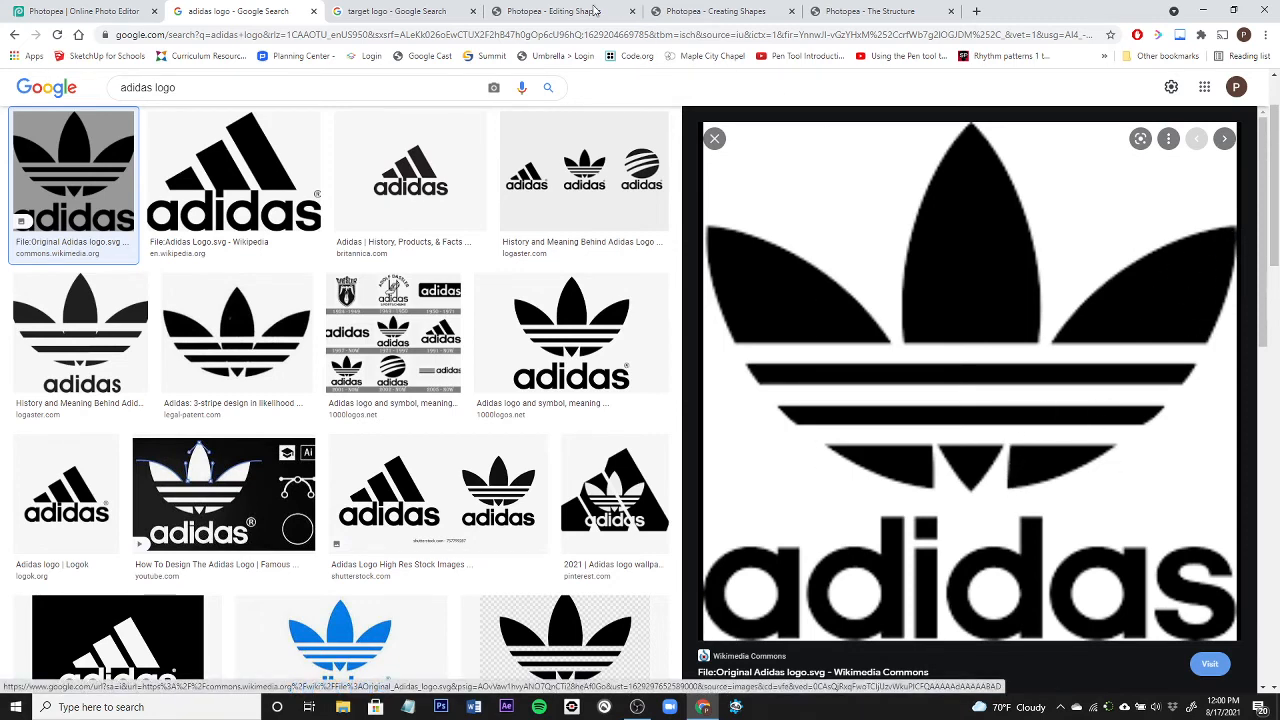
pyautogui.click(74, 12)
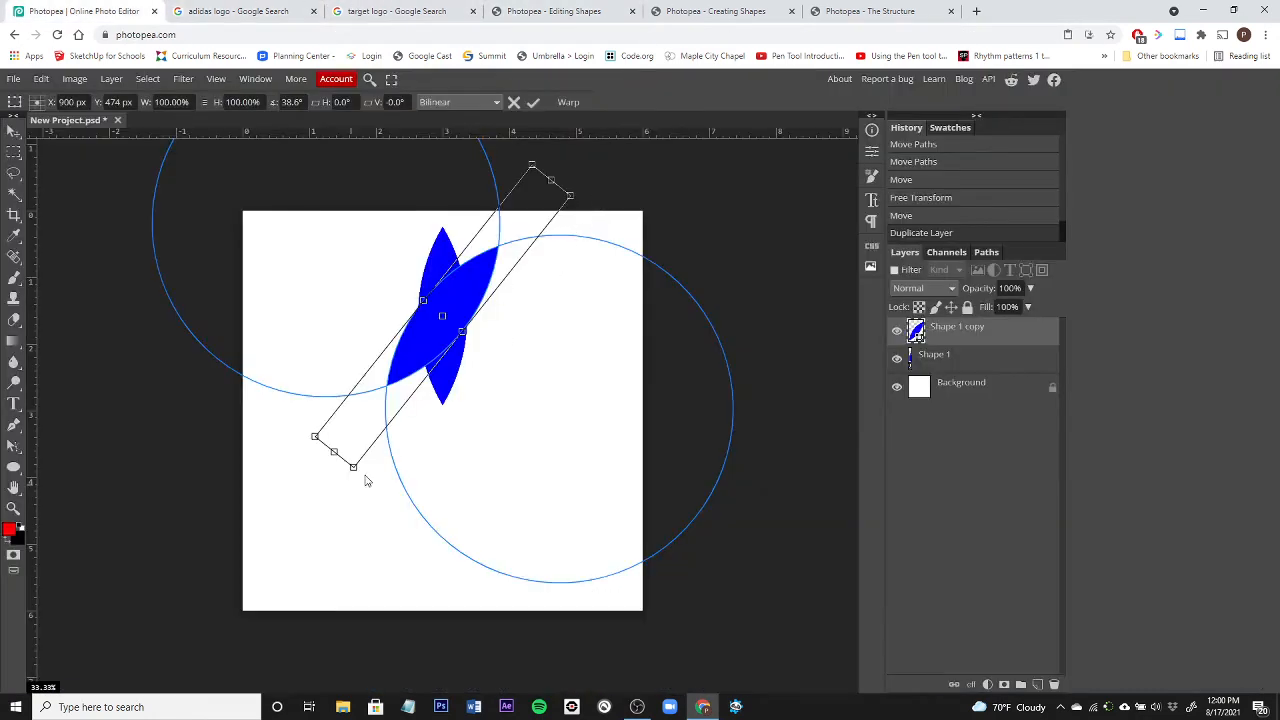
pyautogui.moveTo(355, 476); pyautogui.dragTo(332, 472)
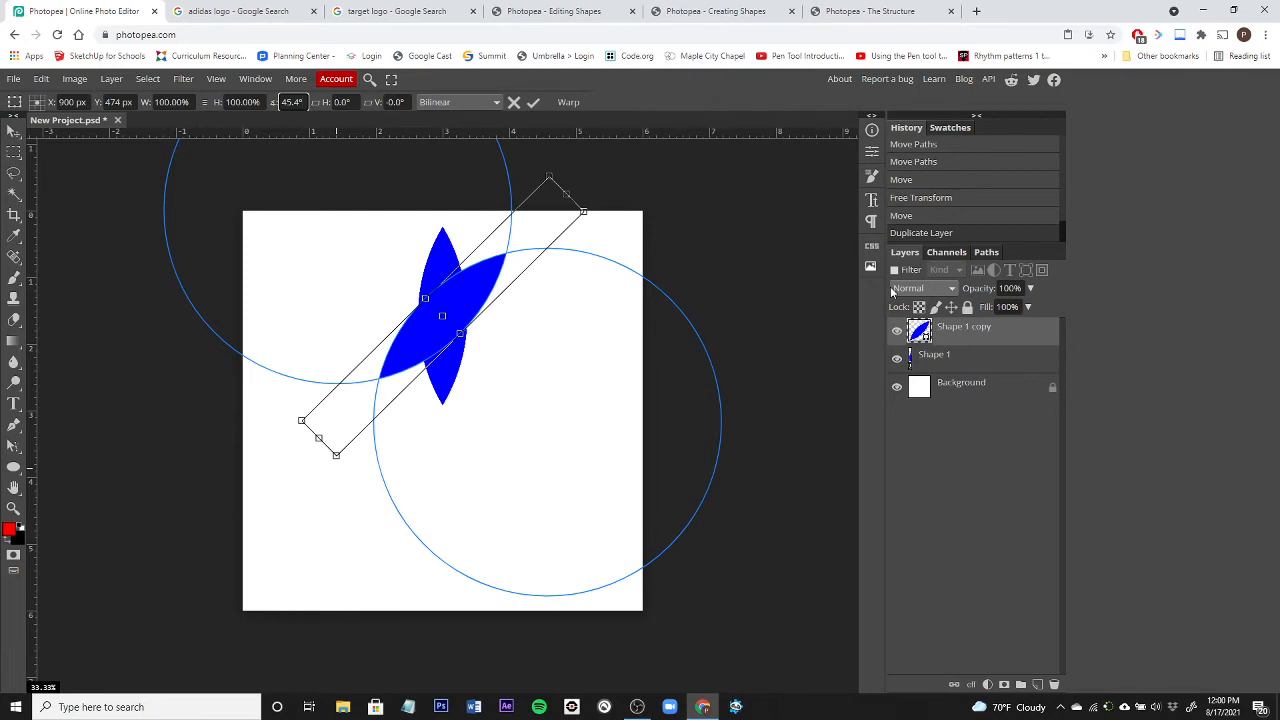
pyautogui.press('BackSpace')
pyautogui.write('5')
pyautogui.press('Return')
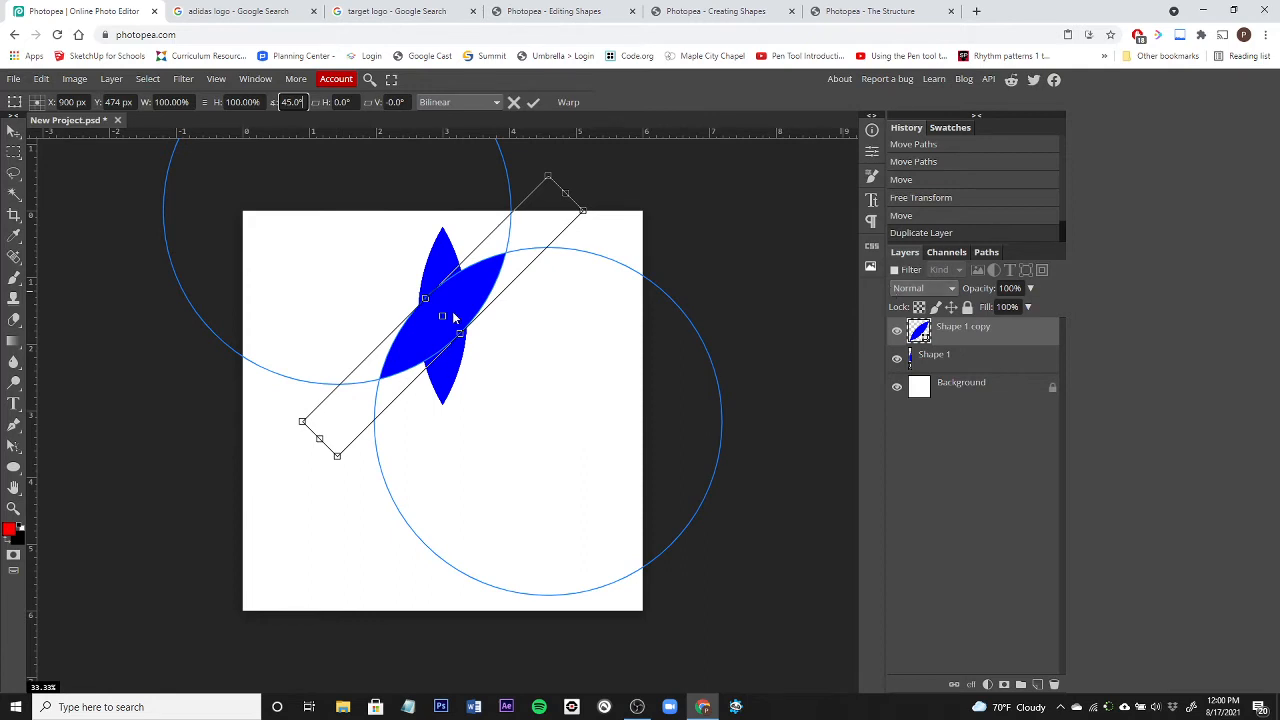
# Move the rotated petal right of the upright one so their lower tips nearly meet, compare with the adidas logo, and apply the transform
pyautogui.moveTo(455, 314); pyautogui.dragTo(526, 342)
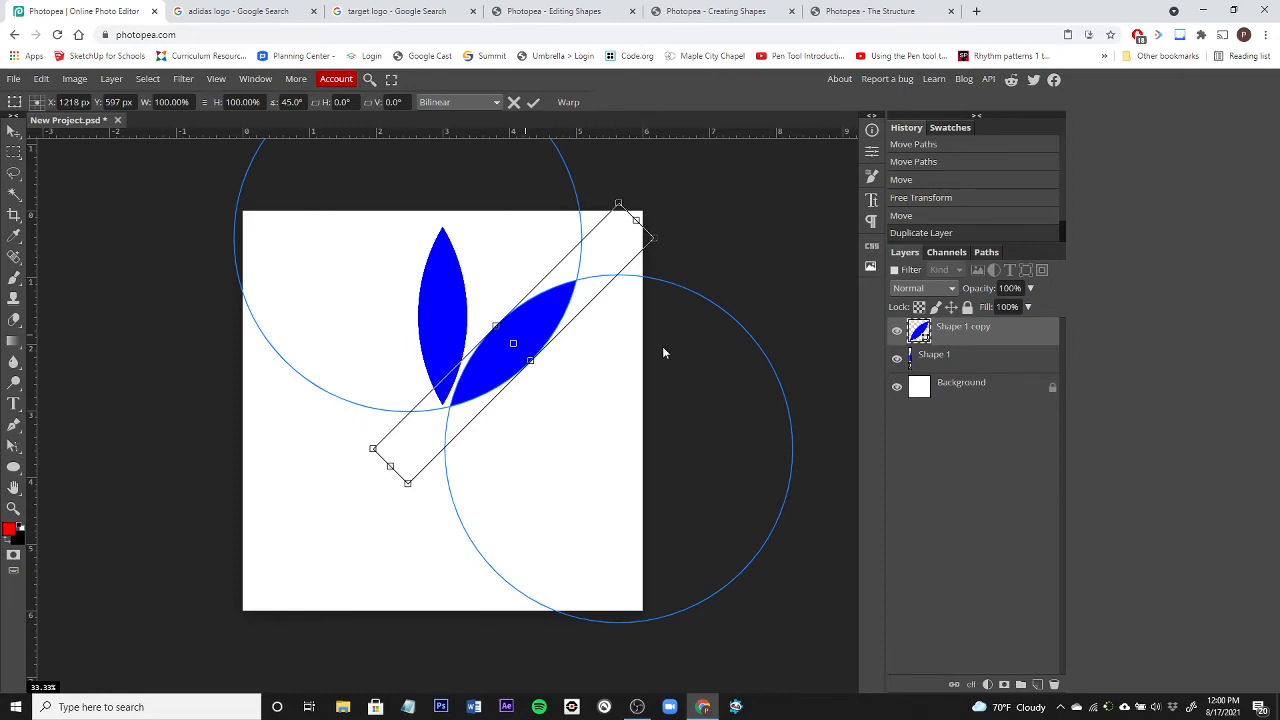
pyautogui.click(219, 12)
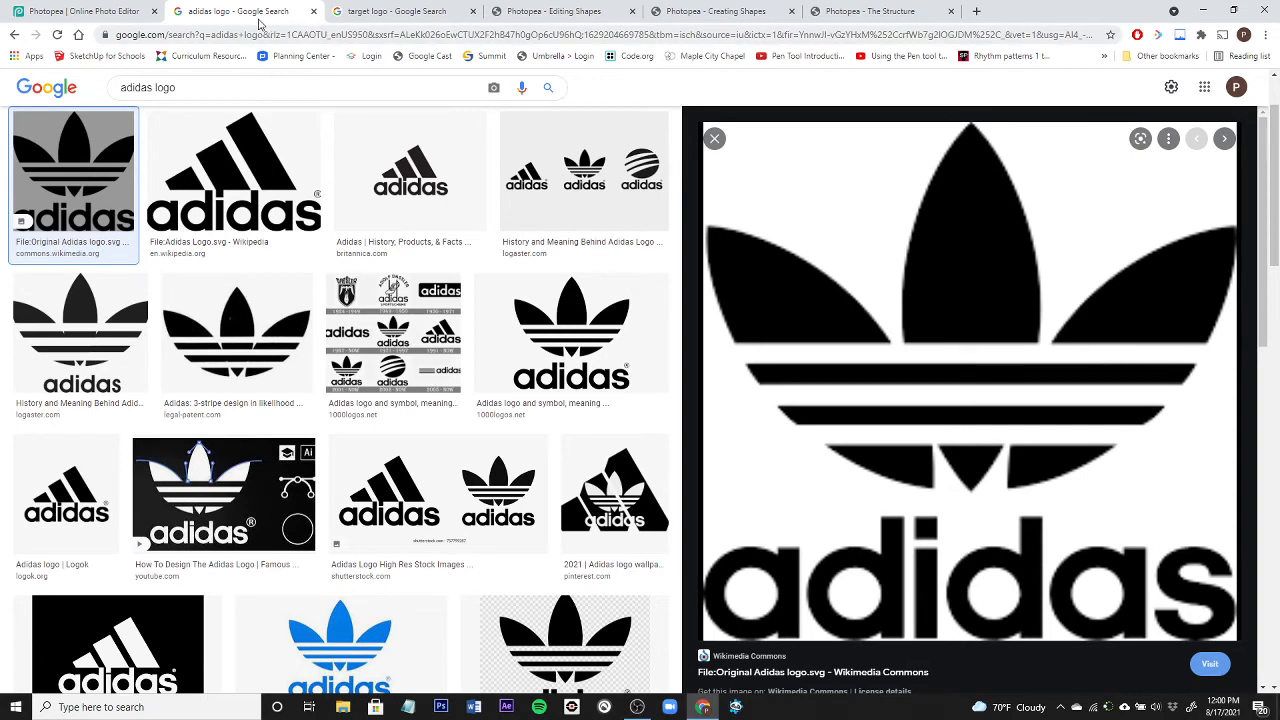
pyautogui.click(97, 14)
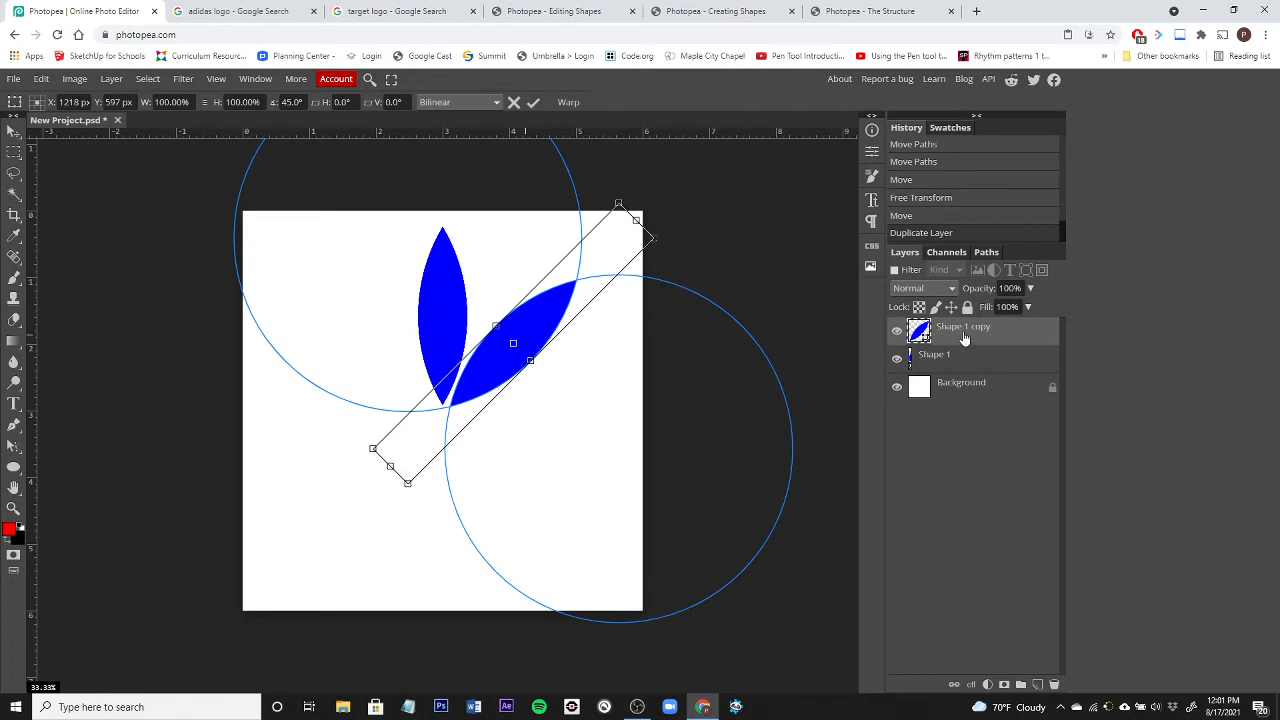
pyautogui.press('Return')
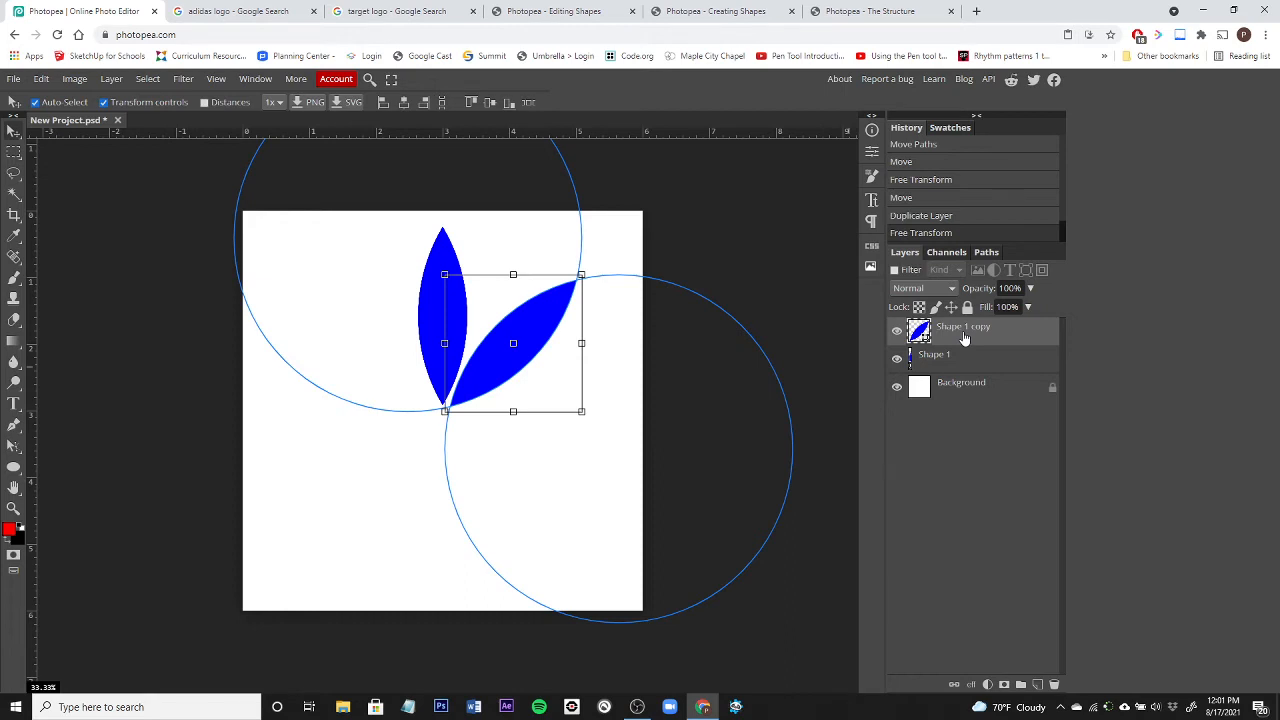
# Duplicate the rotated petal layer and flip the copy horizontally
pyautogui.hotkey('ctrl', 'j')
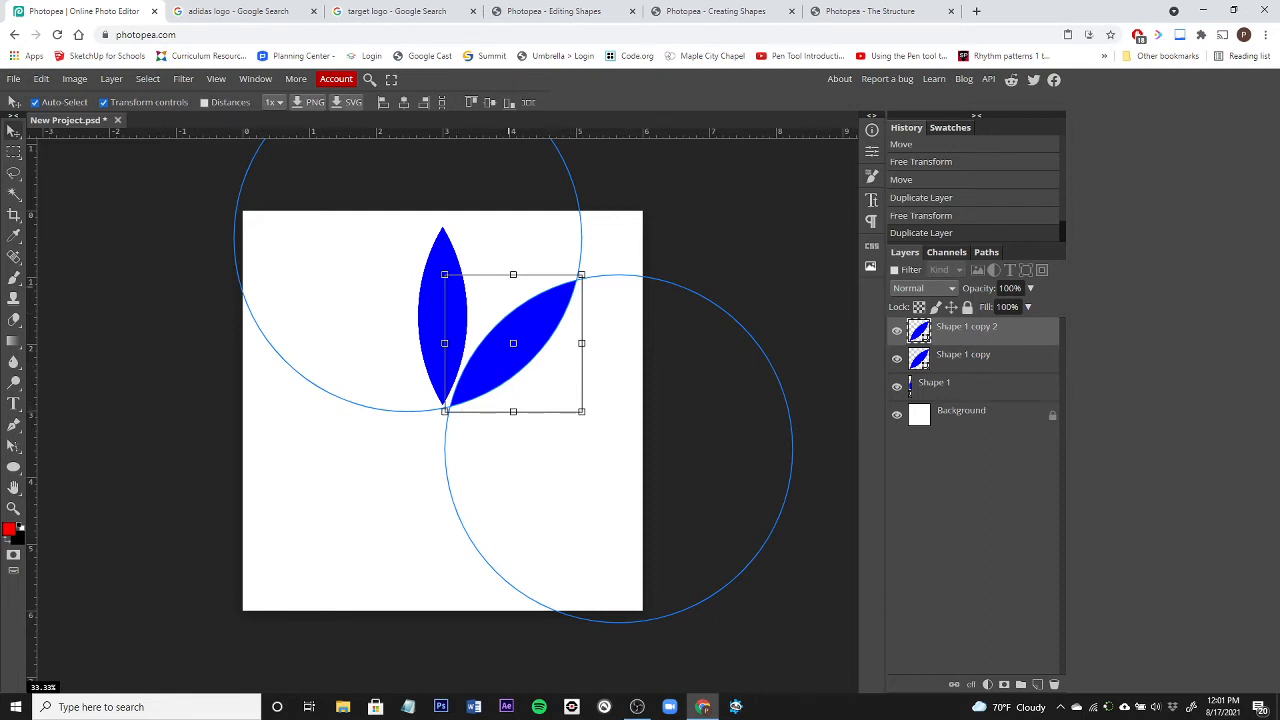
pyautogui.click(41, 79)
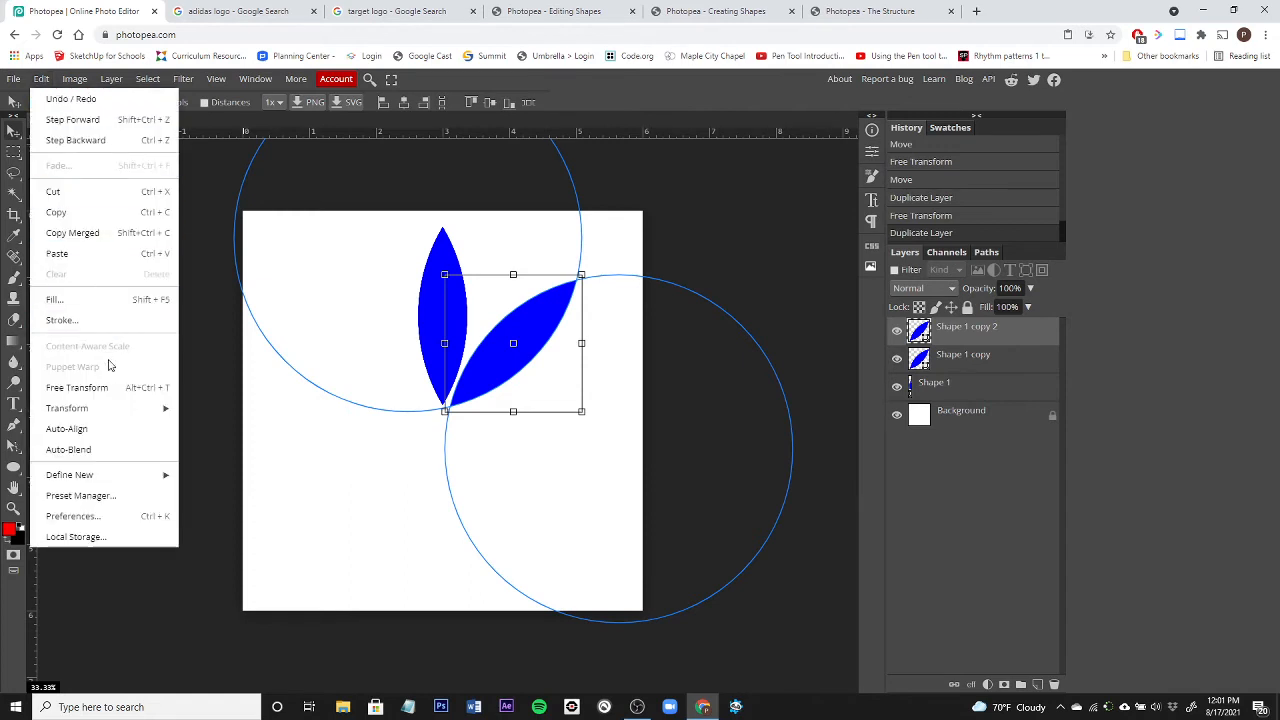
pyautogui.moveTo(96, 415)
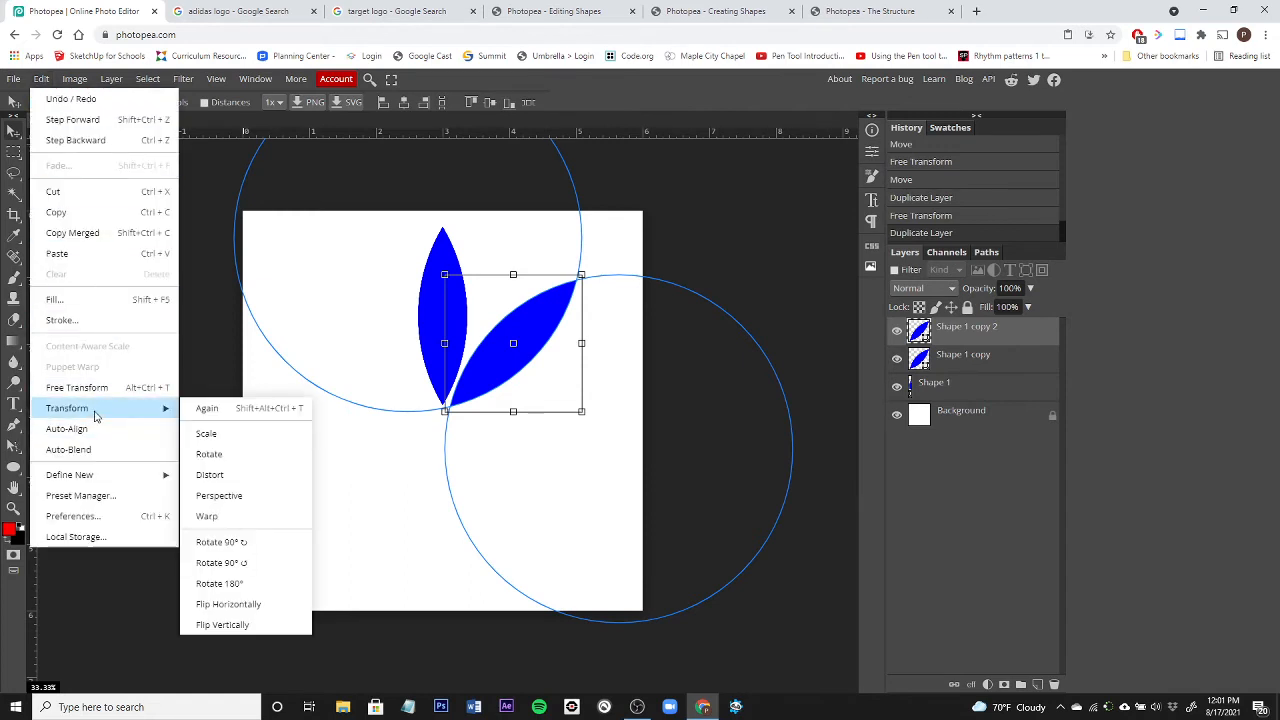
pyautogui.click(228, 604)
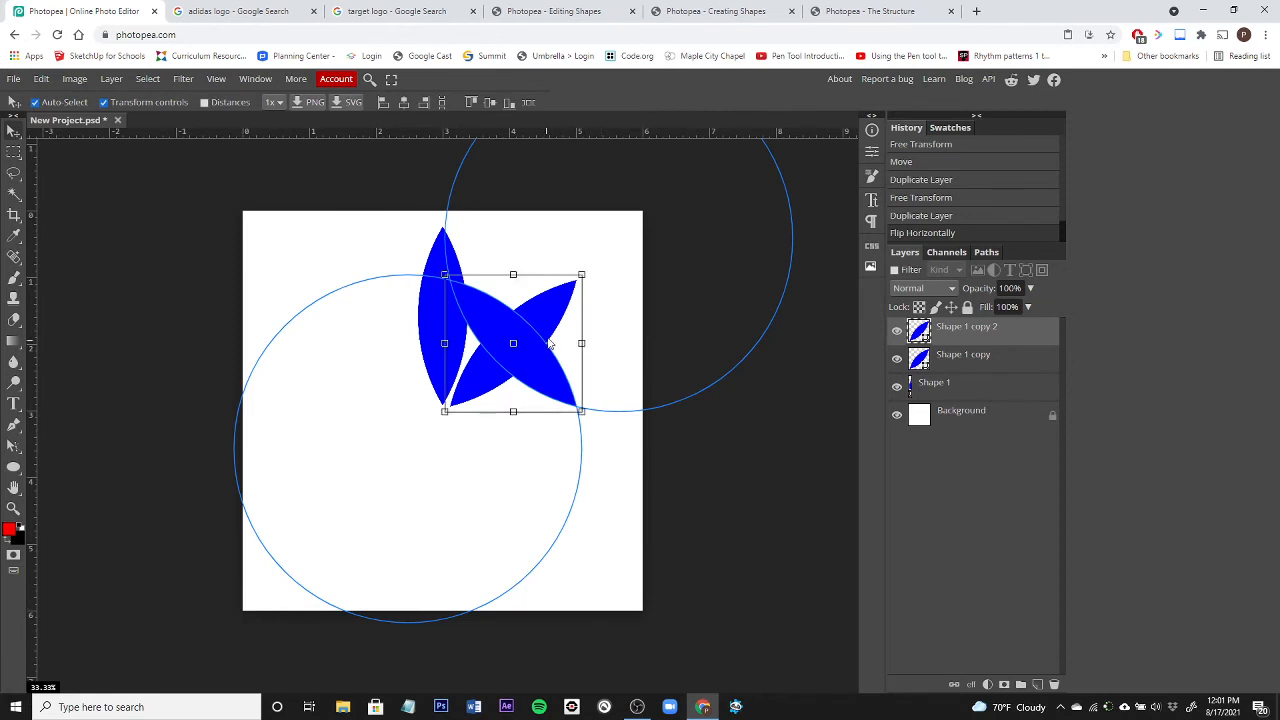
# Move the flipped petal to the left of the upright one with their lower tips nearly meeting, and select the right petal
pyautogui.moveTo(551, 383); pyautogui.dragTo(404, 383)
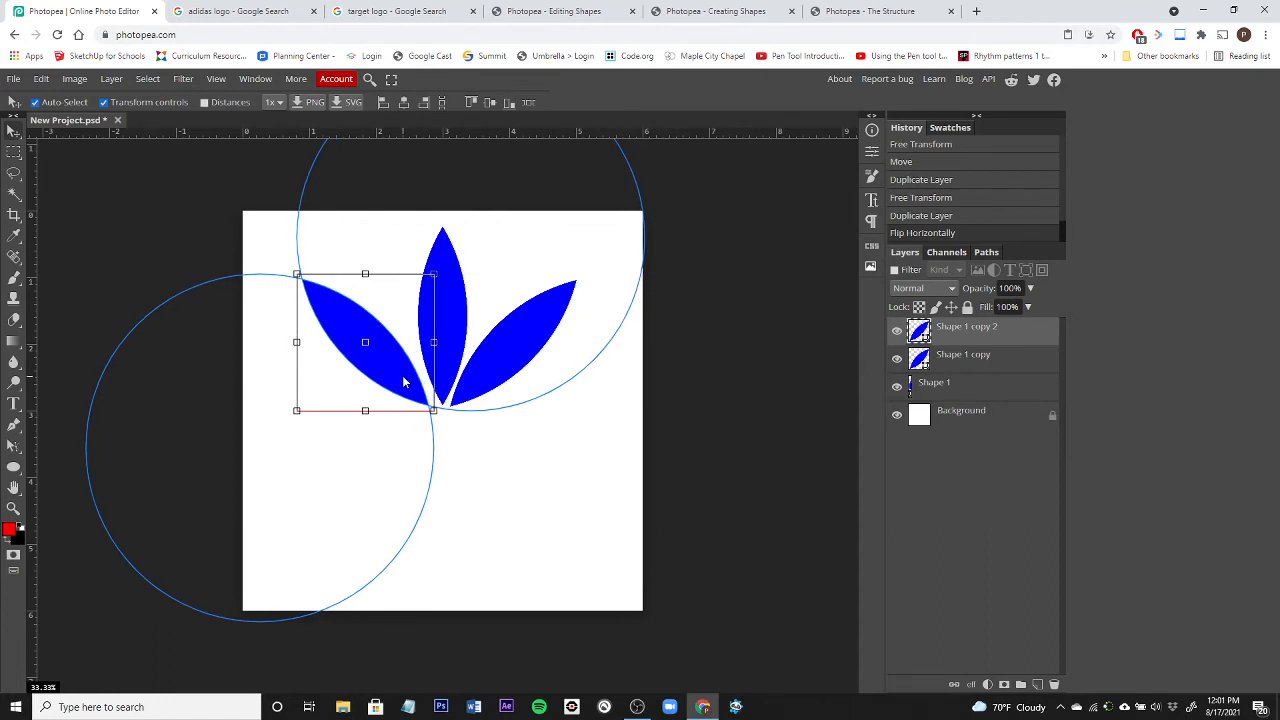
pyautogui.moveTo(404, 383); pyautogui.dragTo(416, 383)
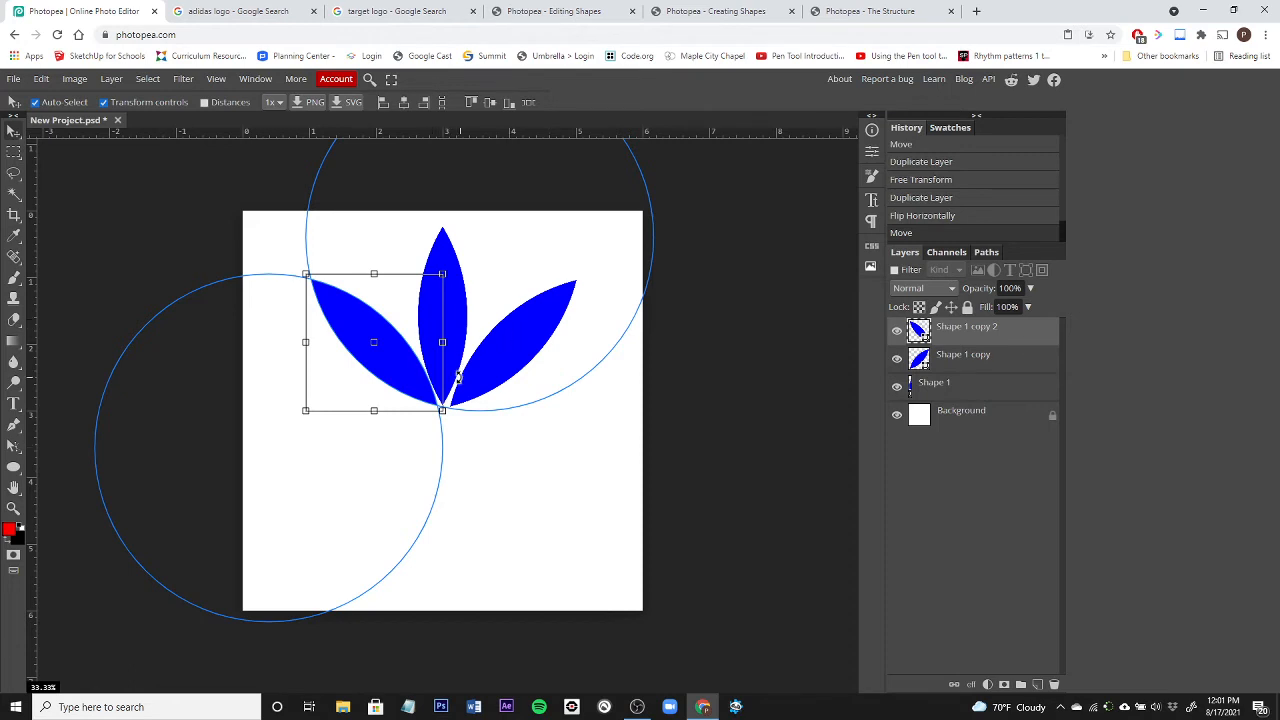
pyautogui.click(488, 388)
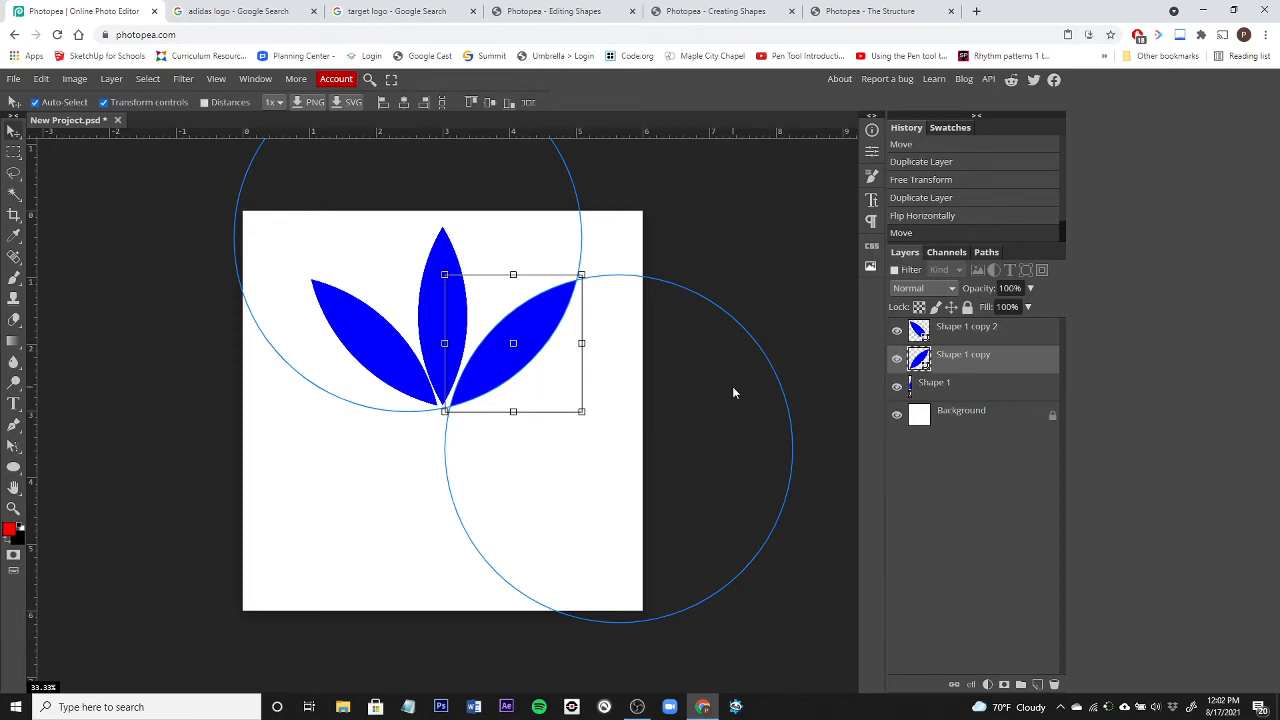
# Nudge the right leaf slightly to the left so it sits closer to the centre leaf
pyautogui.press('Left')
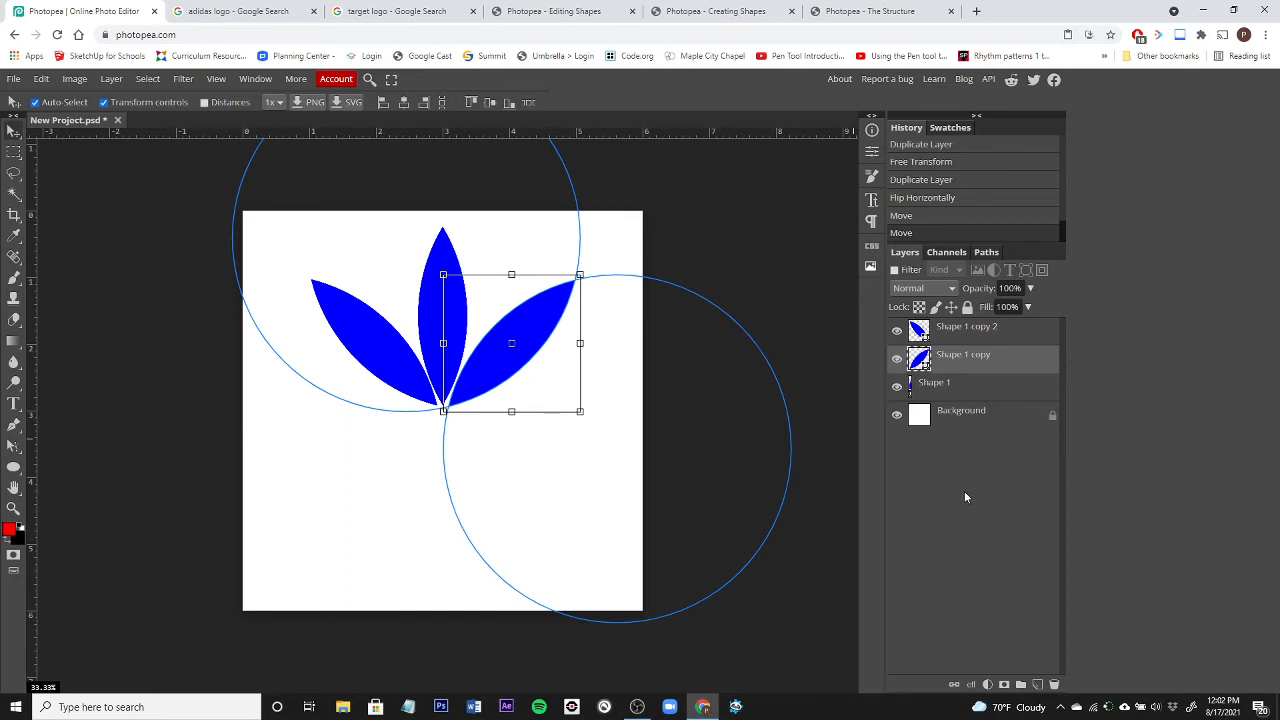
pyautogui.click(985, 418)
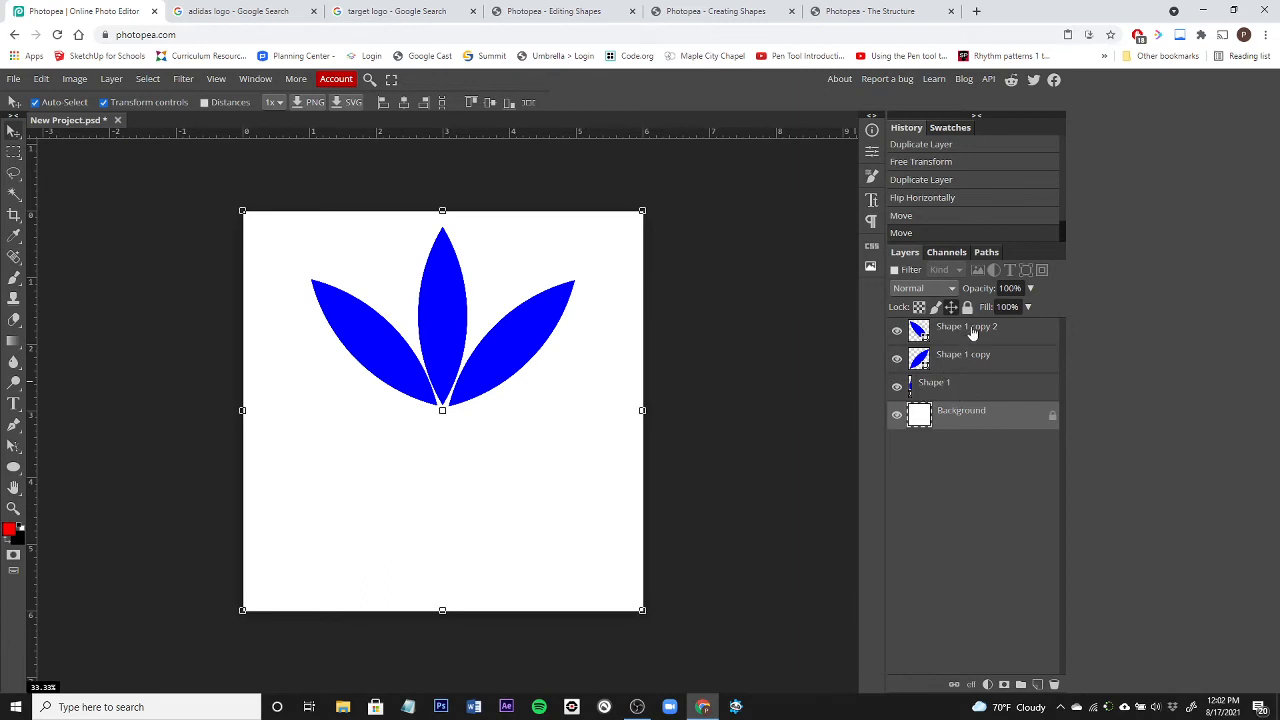
# Cut a thin horizontal bar out of the centre leaf on the Shape 1 layer, using a rectangle path in Subtract mode that spans all three leaves
pyautogui.click(985, 389)
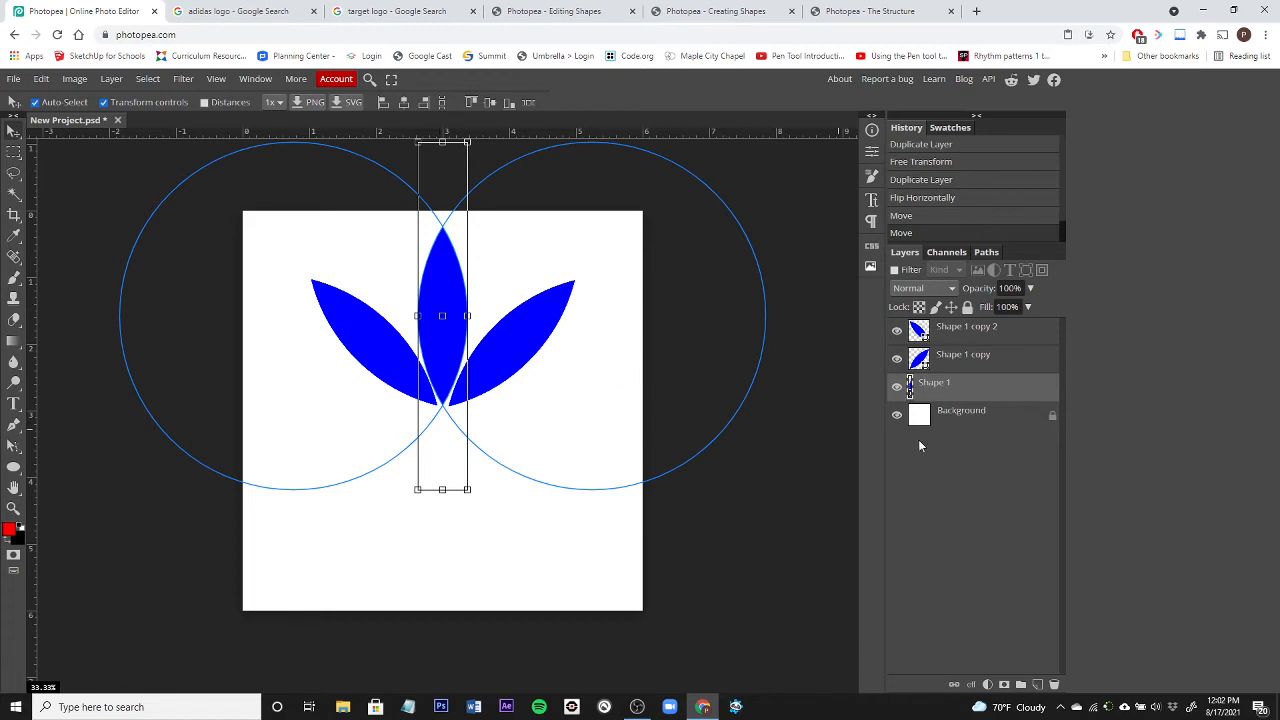
pyautogui.click(13, 467)
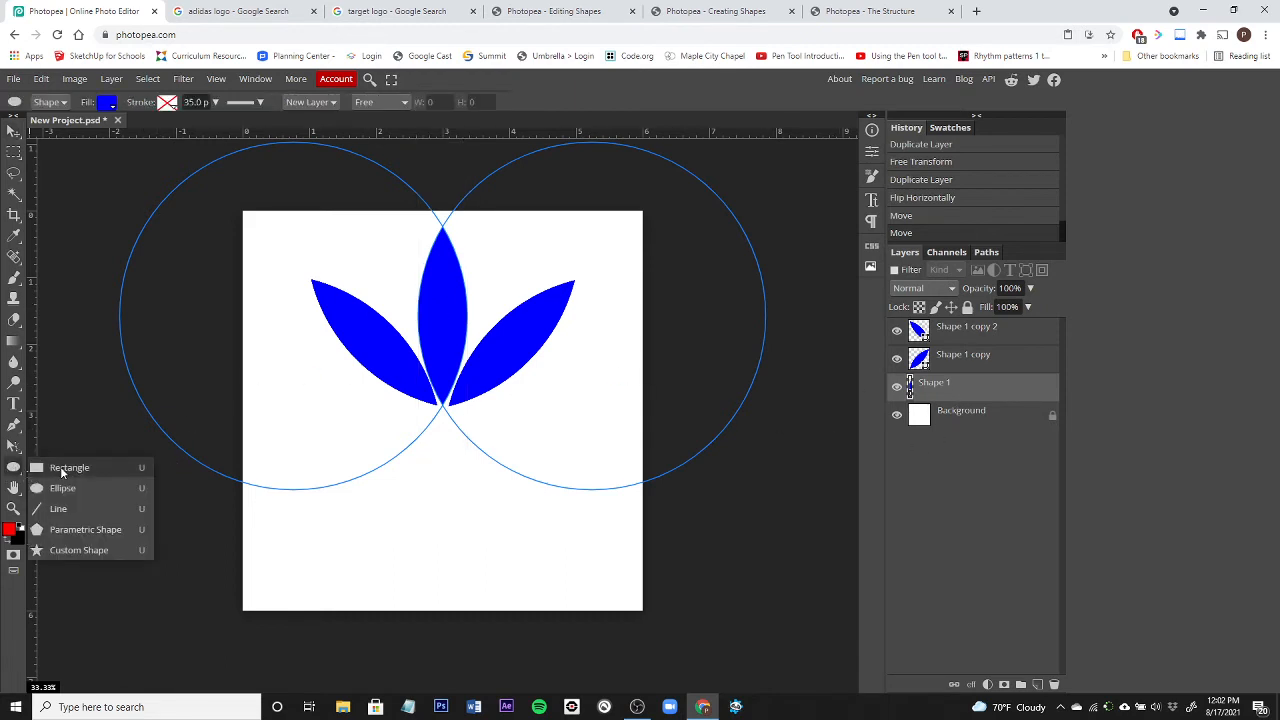
pyautogui.click(60, 467)
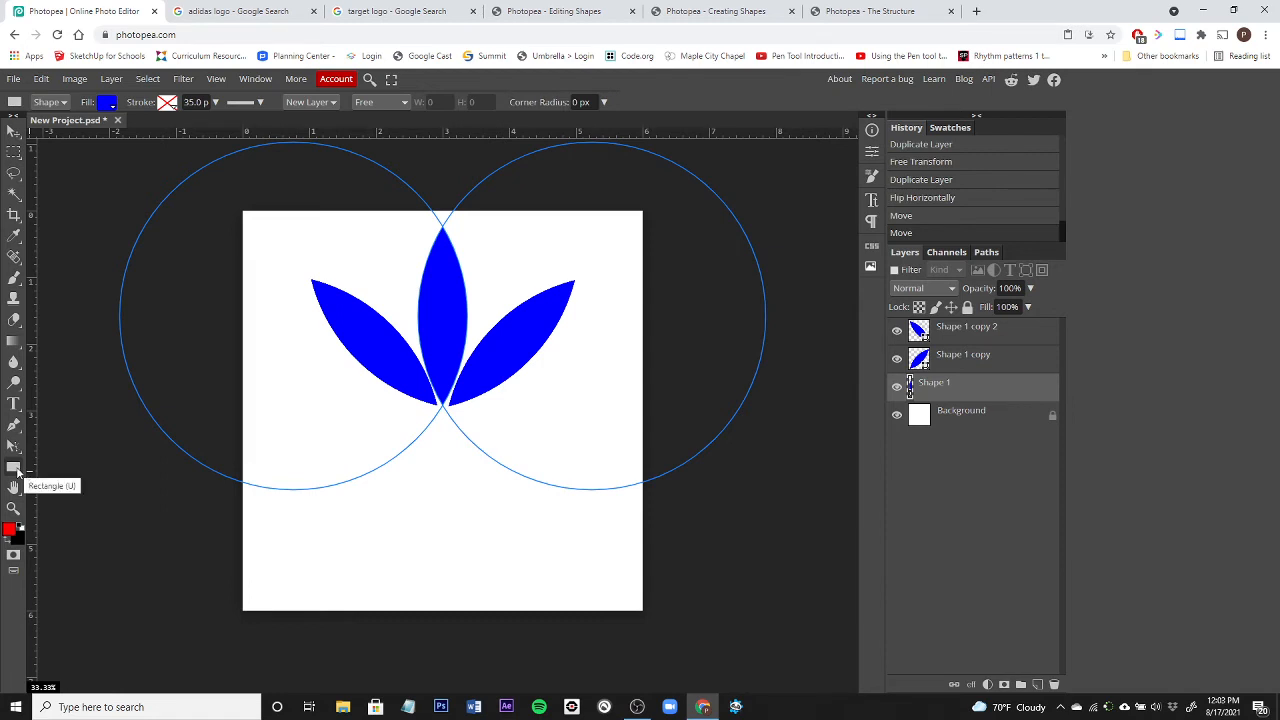
pyautogui.click(60, 104)
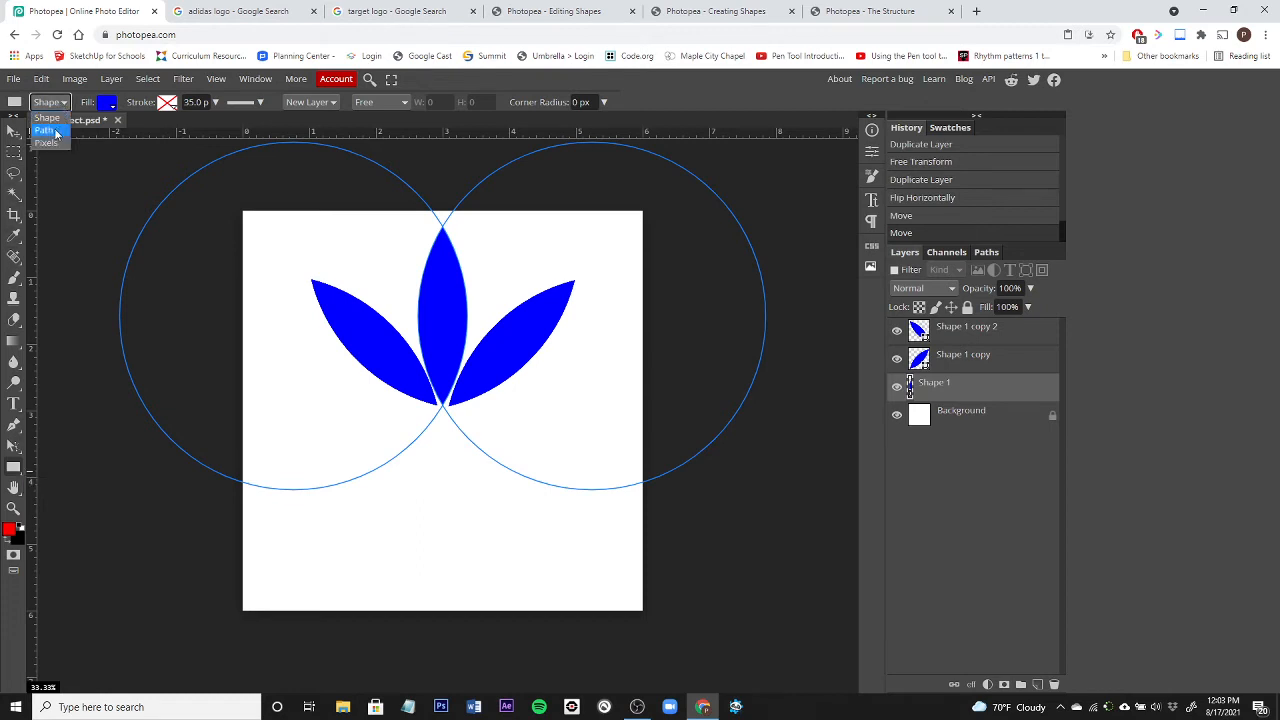
pyautogui.click(55, 130)
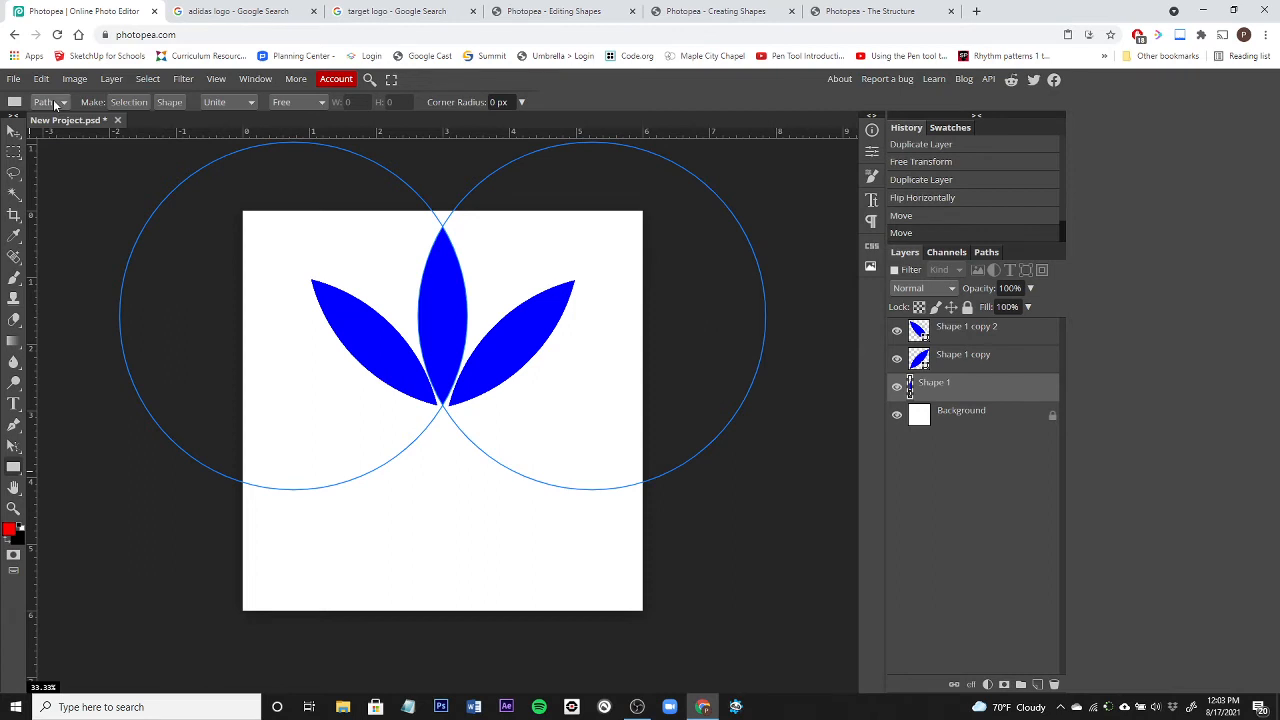
pyautogui.click(252, 104)
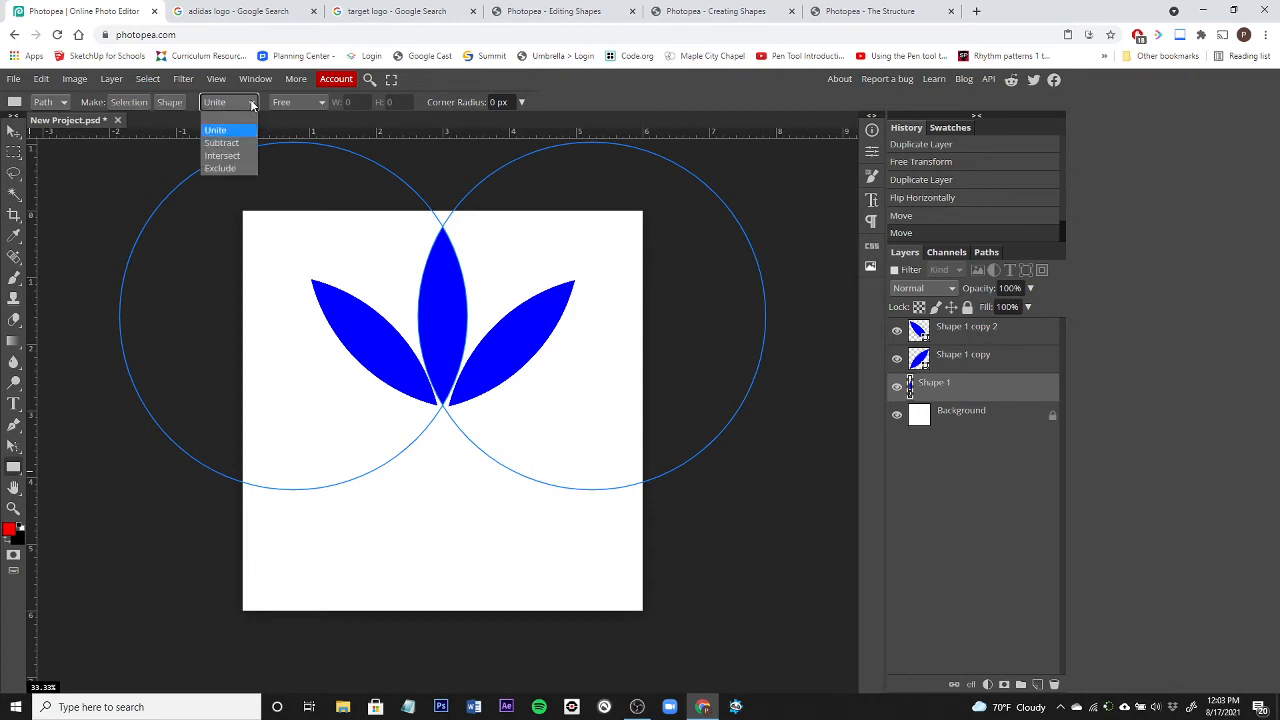
pyautogui.click(222, 143)
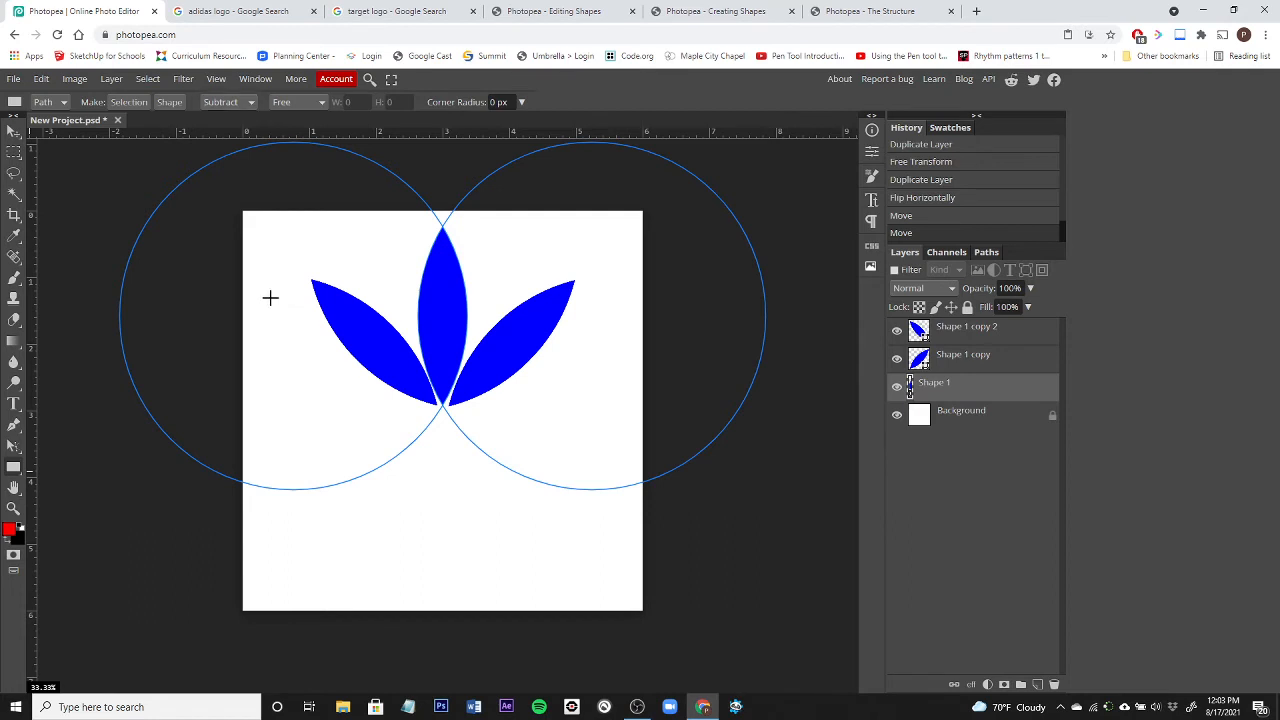
pyautogui.moveTo(270, 297); pyautogui.dragTo(631, 307)
pyautogui.moveTo(631, 309); pyautogui.dragTo(632, 308)
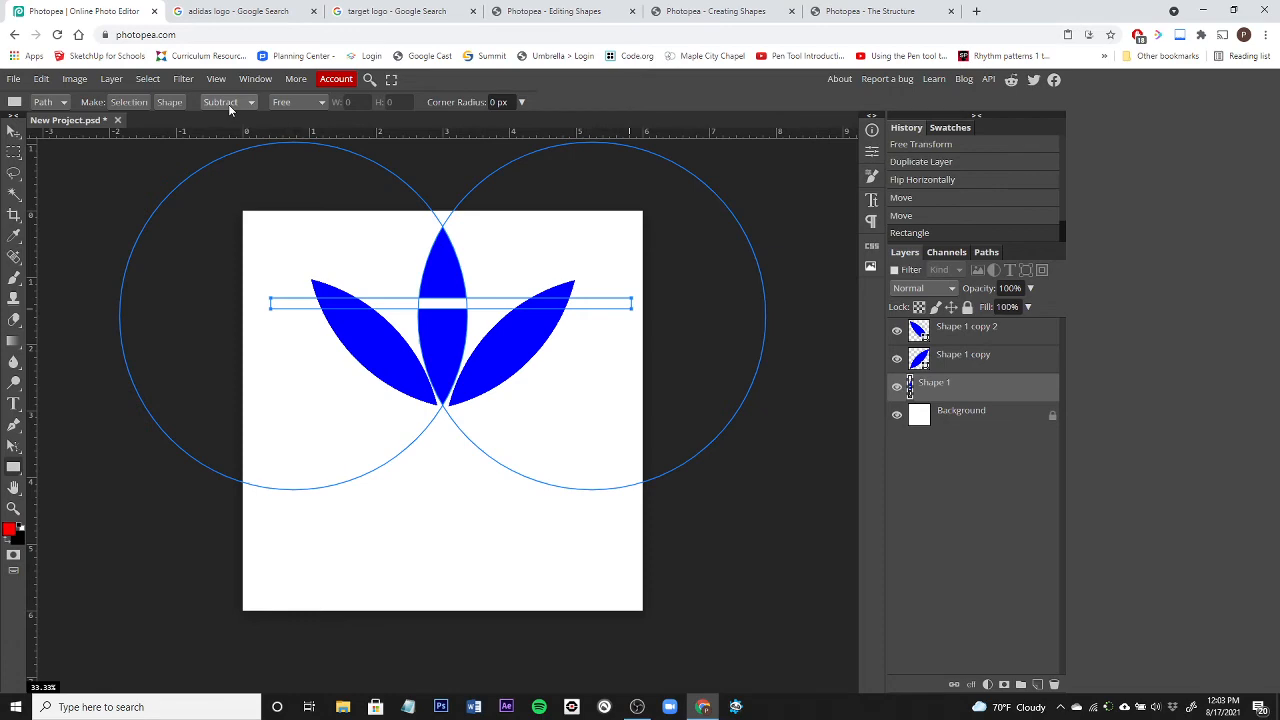
# Check the adidas logo reference image and move the subtracted bar slightly down the centre leaf
pyautogui.click(234, 10)
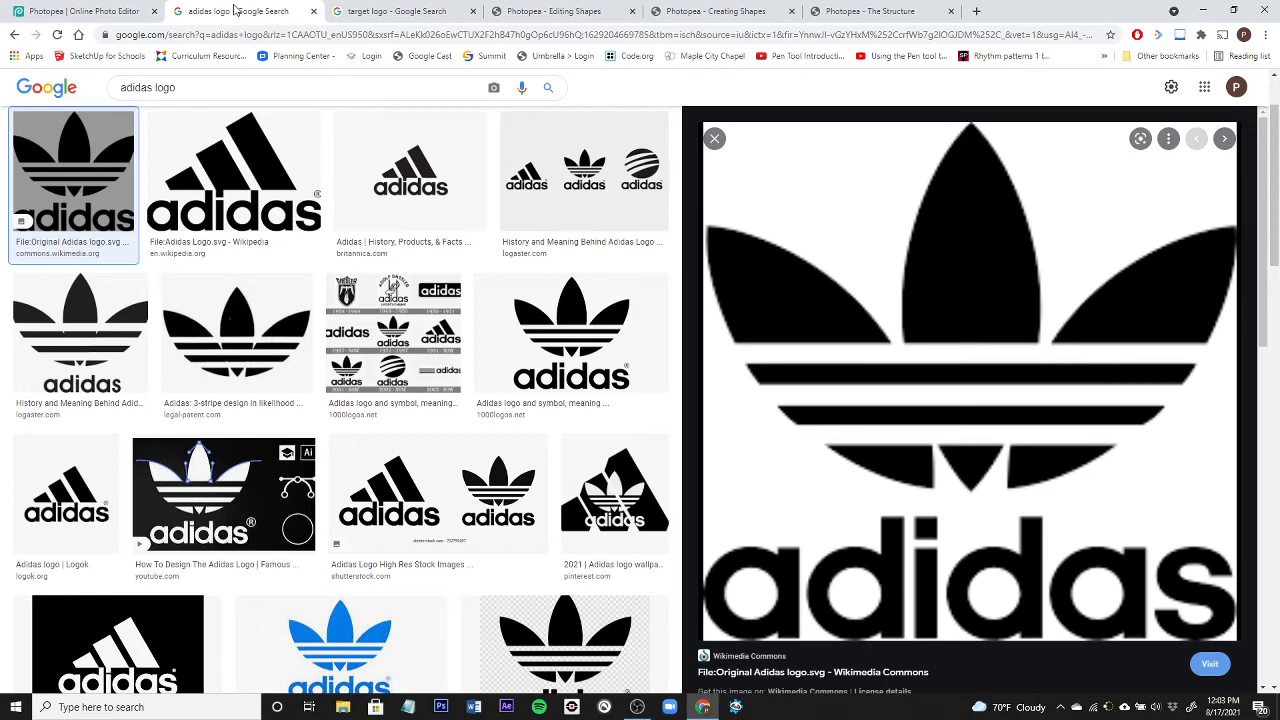
pyautogui.click(107, 12)
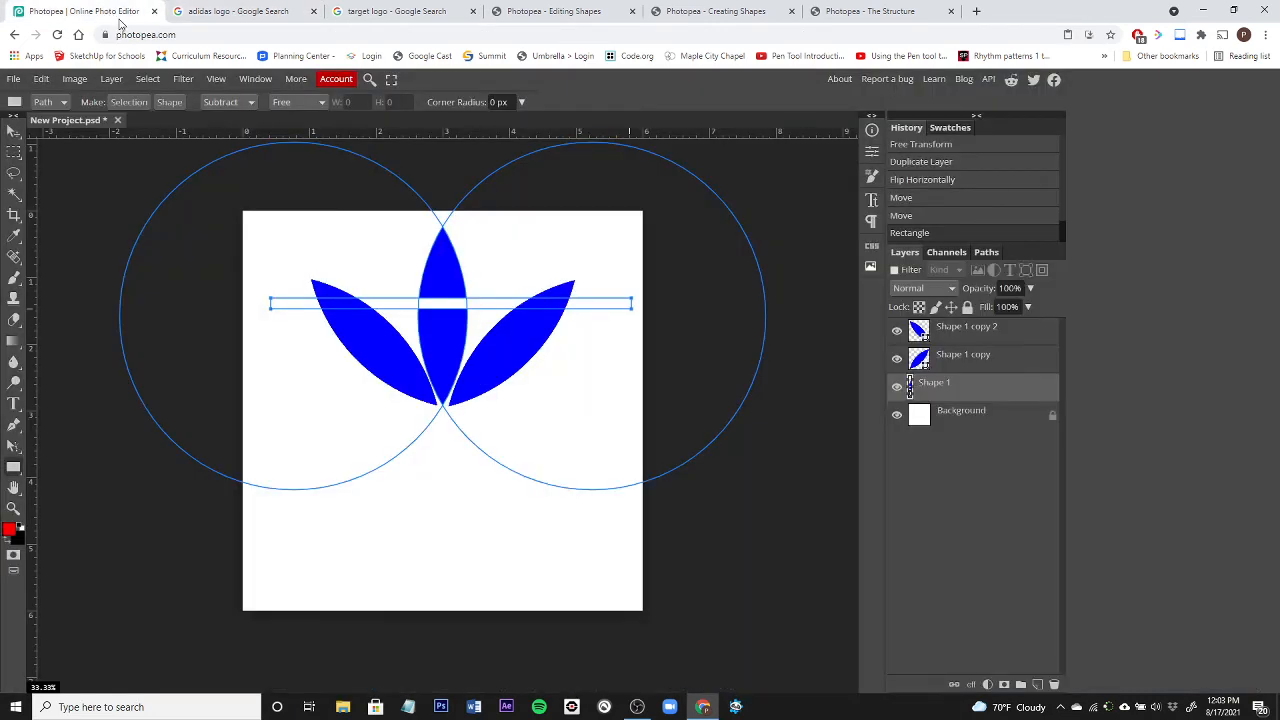
pyautogui.press('Down')
pyautogui.press('Down')
pyautogui.press('Down')
pyautogui.press('Down')
pyautogui.press('Down')
pyautogui.press('Down')
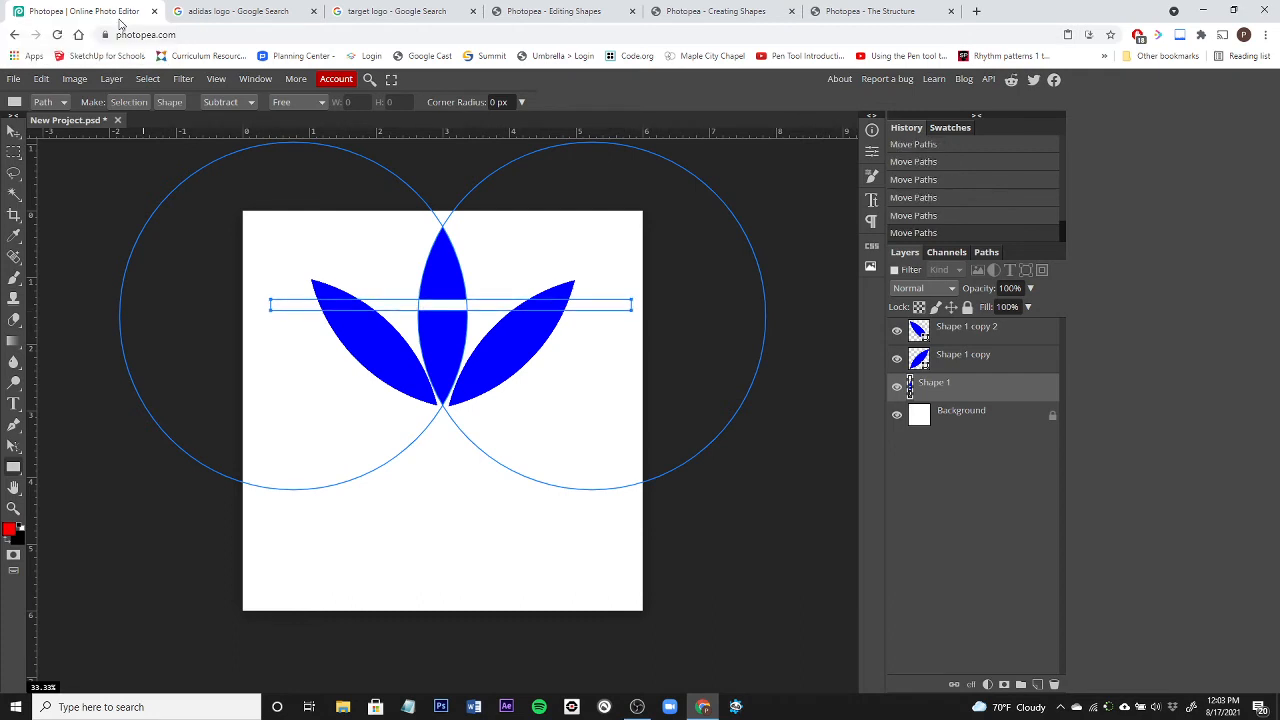
pyautogui.press('Down')
pyautogui.press('Down')
pyautogui.press('Down')
pyautogui.press('Down')
pyautogui.press('Down')
pyautogui.press('Down')
pyautogui.press('Down')
pyautogui.press('Down')
pyautogui.press('Down')
pyautogui.press('Down')
pyautogui.press('Down')
pyautogui.press('Down')
pyautogui.press('Down')
pyautogui.press('Down')
pyautogui.press('Down')
pyautogui.press('Down')
pyautogui.press('Down')
pyautogui.press('Down')
pyautogui.press('Down')
pyautogui.press('Down')
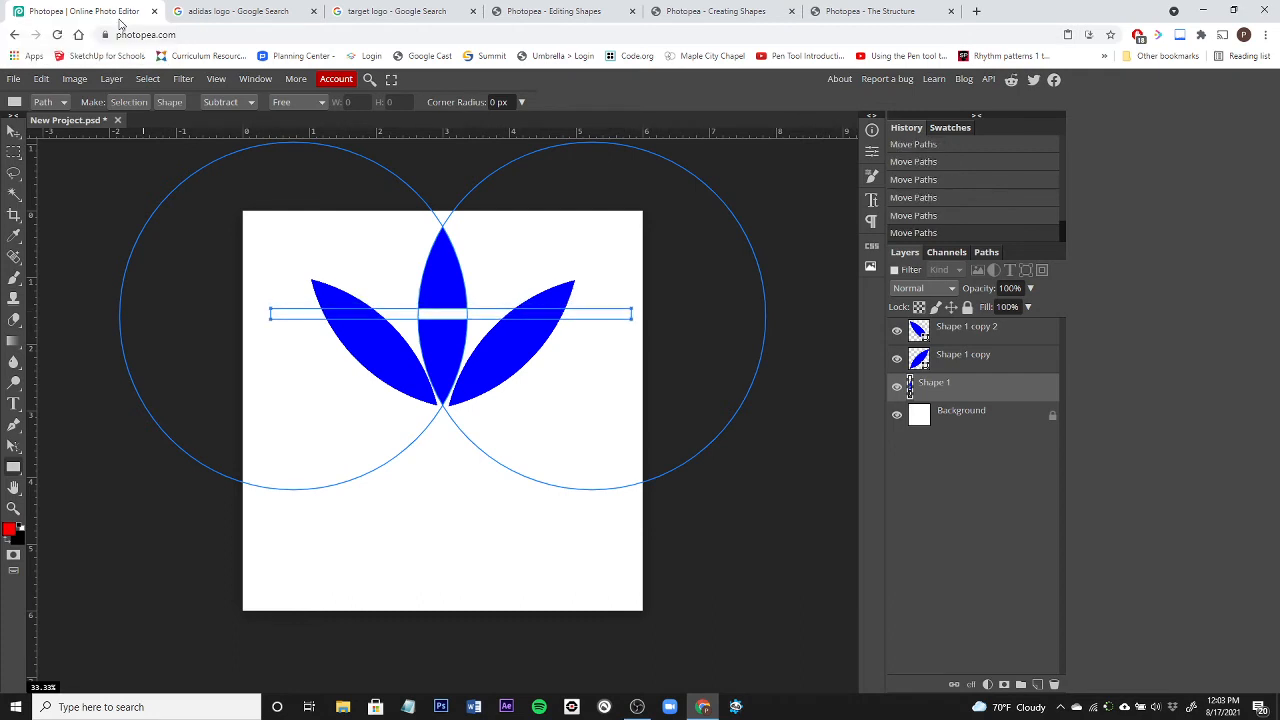
pyautogui.press('Down')
pyautogui.press('Down')
pyautogui.press('Down')
pyautogui.press('Down')
pyautogui.press('Down')
pyautogui.press('Down')
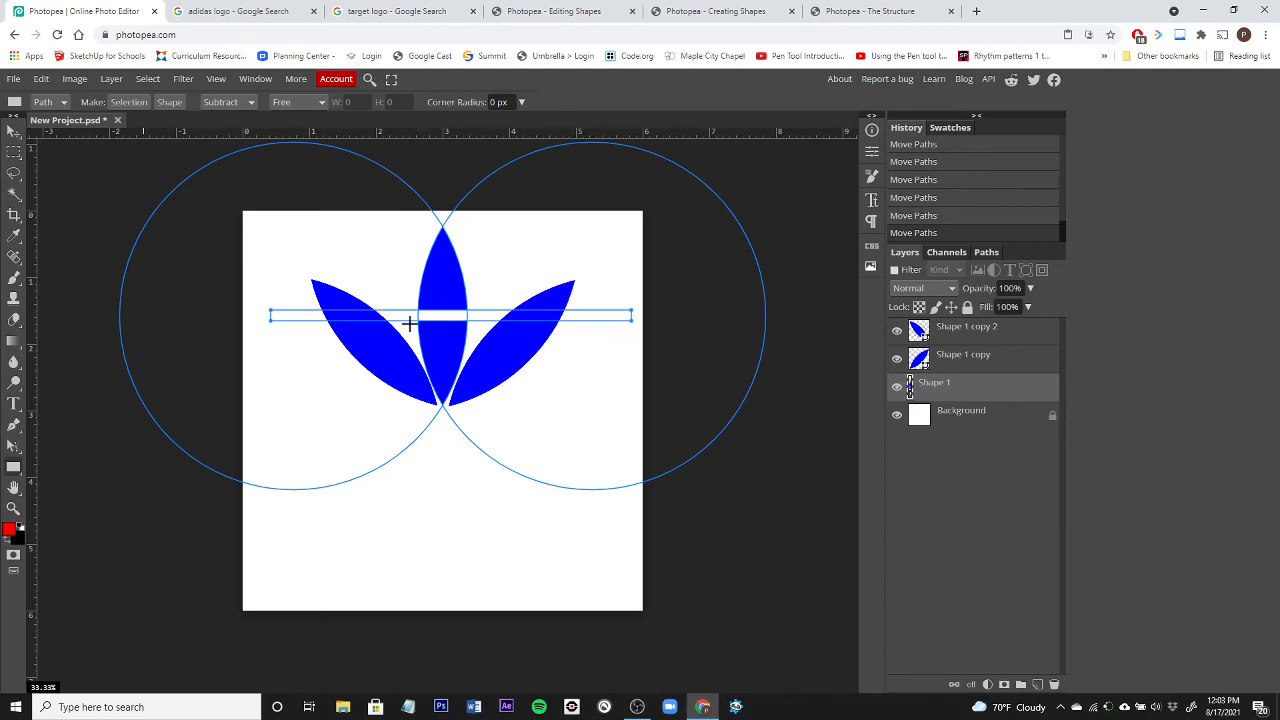
pyautogui.click(950, 360)
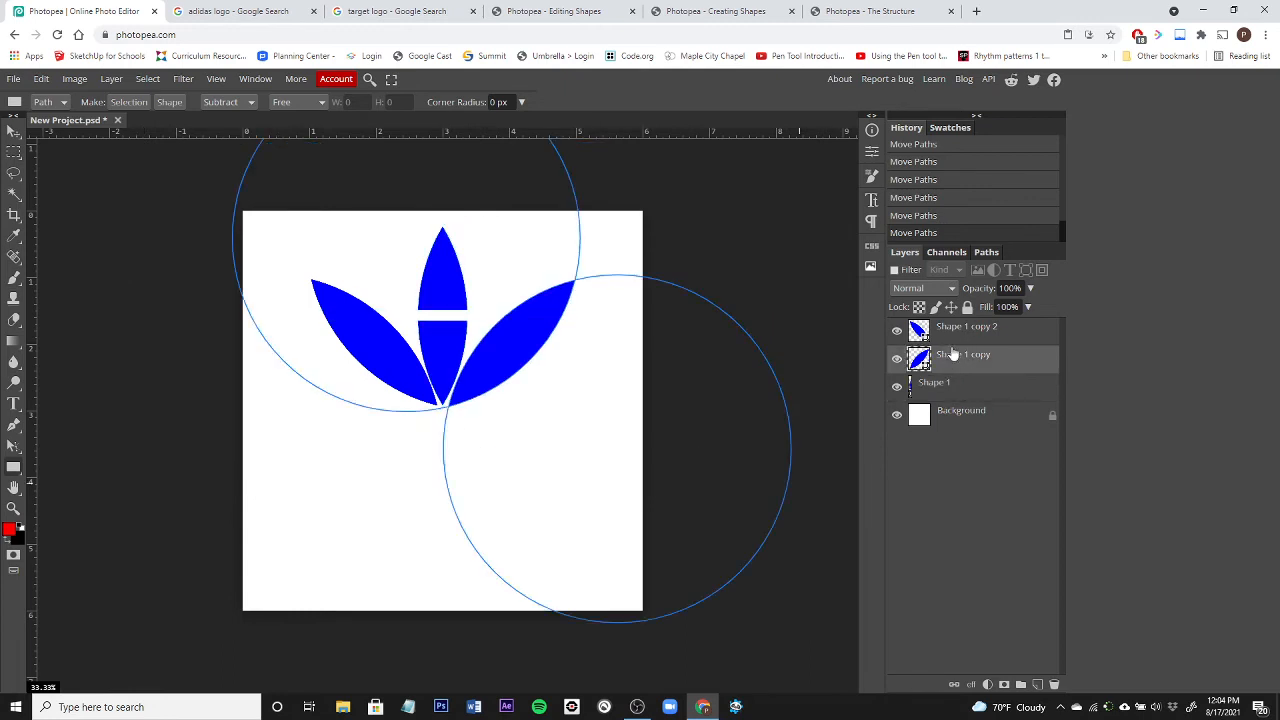
pyautogui.click(962, 330)
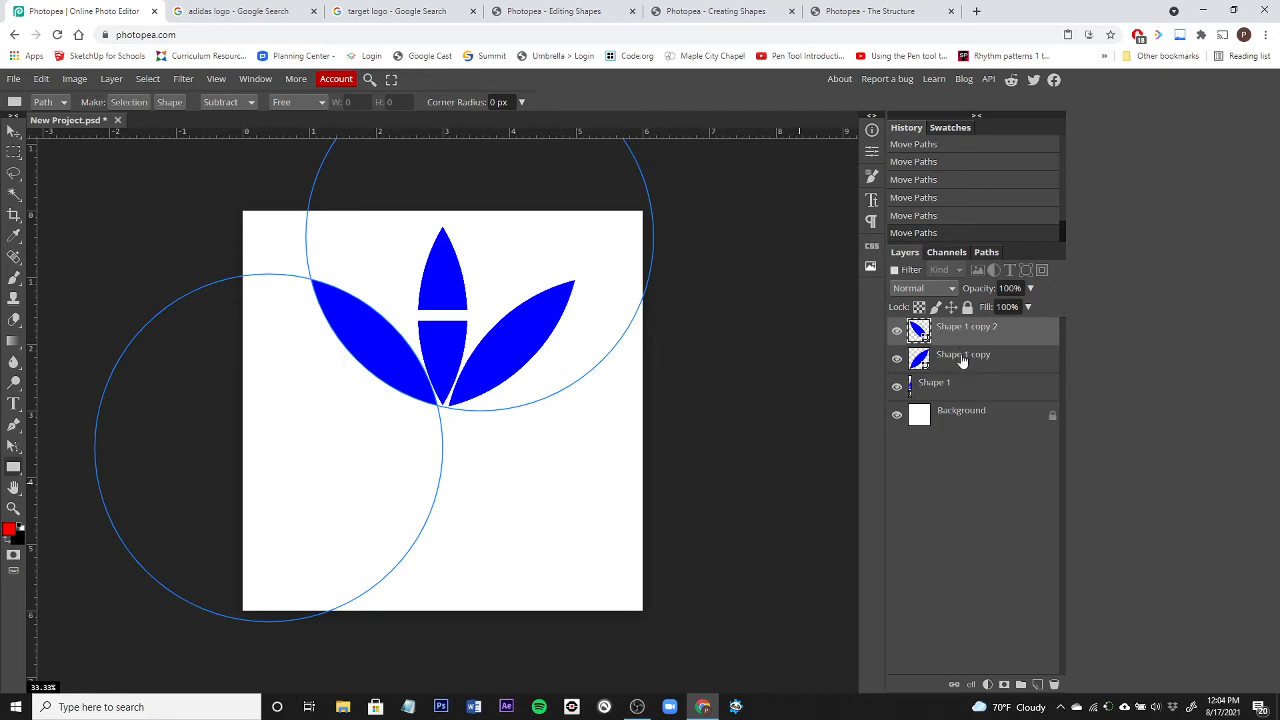
# Select the subtracted bar path on the Shape 1 layer with the Path Select tool and copy it
pyautogui.click(955, 386)
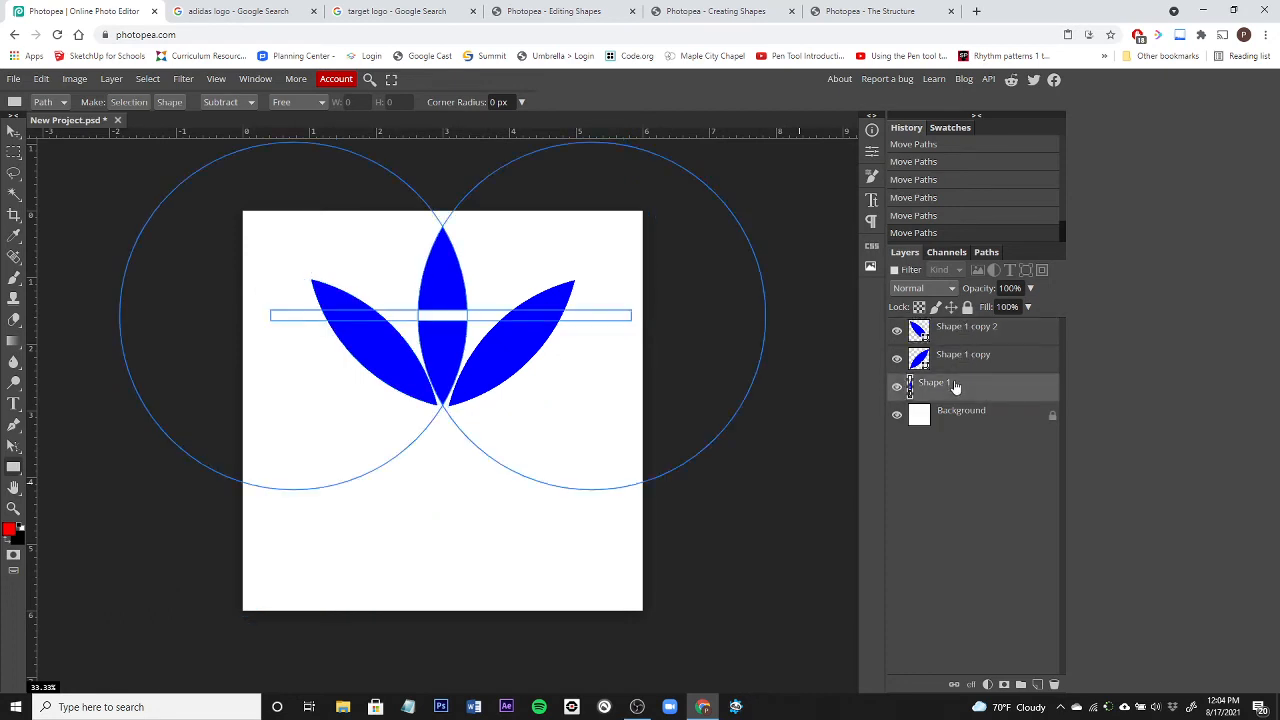
pyautogui.click(11, 450)
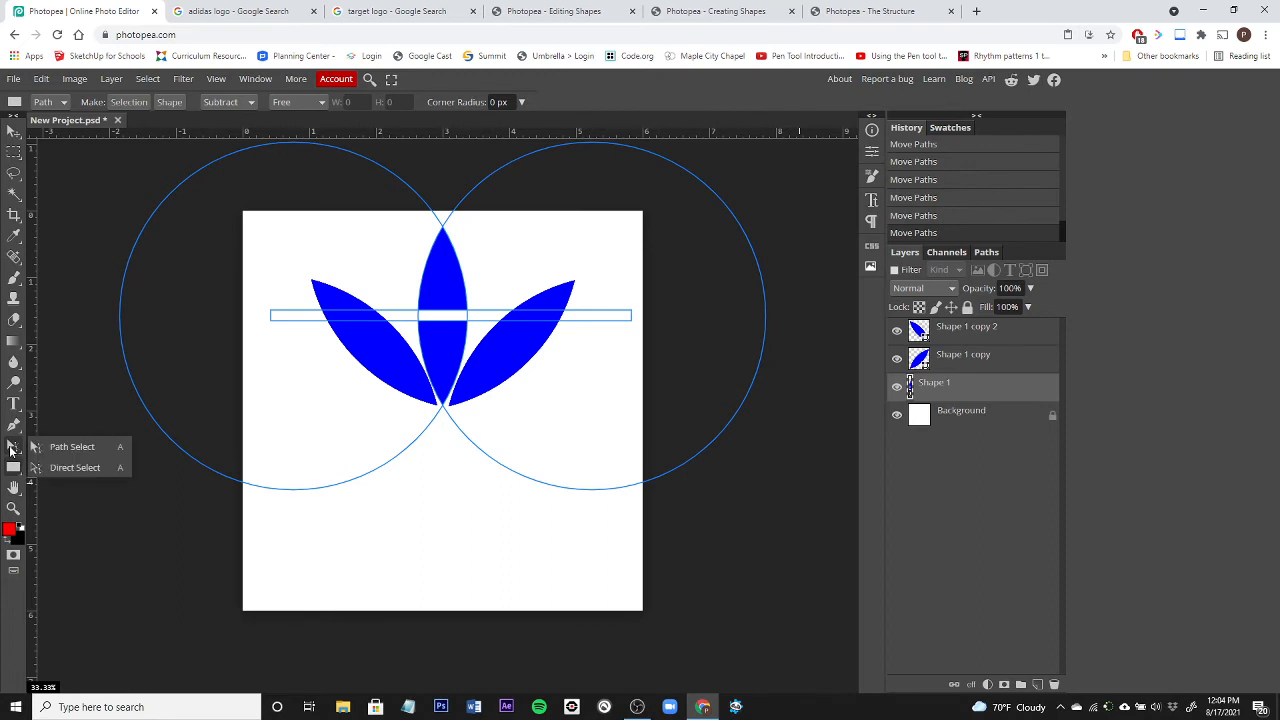
pyautogui.click(284, 325)
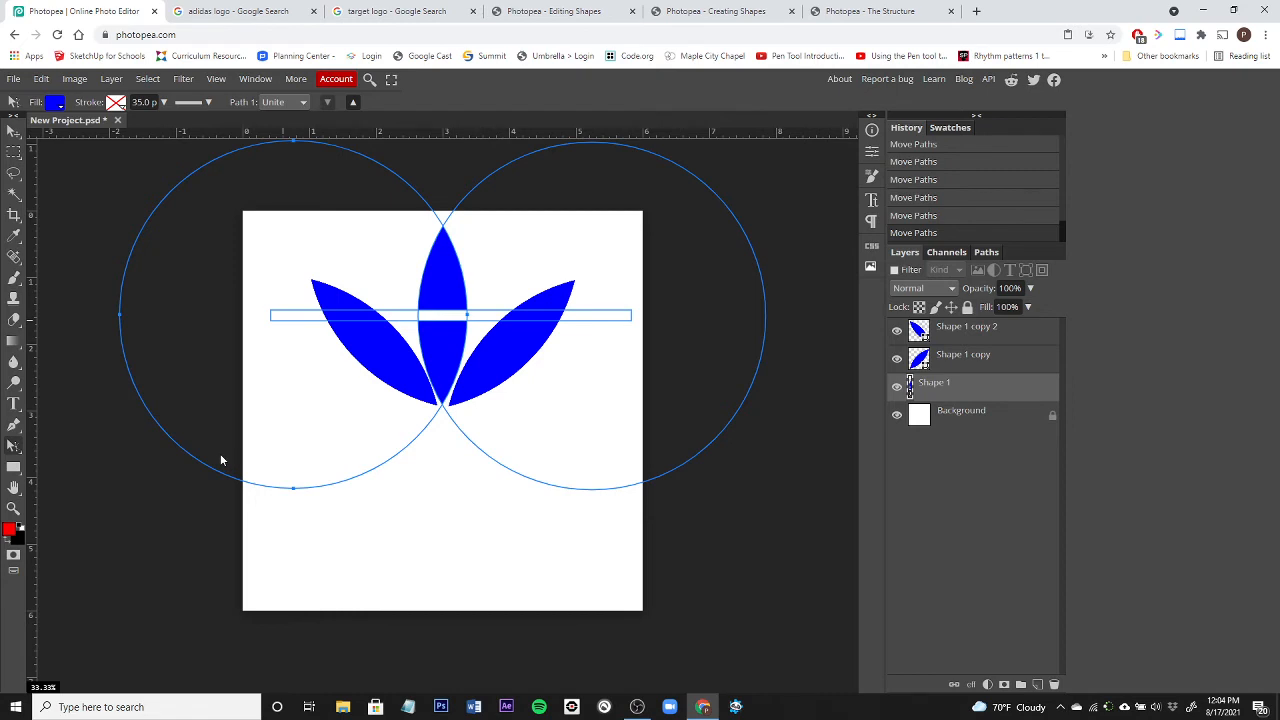
pyautogui.hotkey('ctrl', 'z')
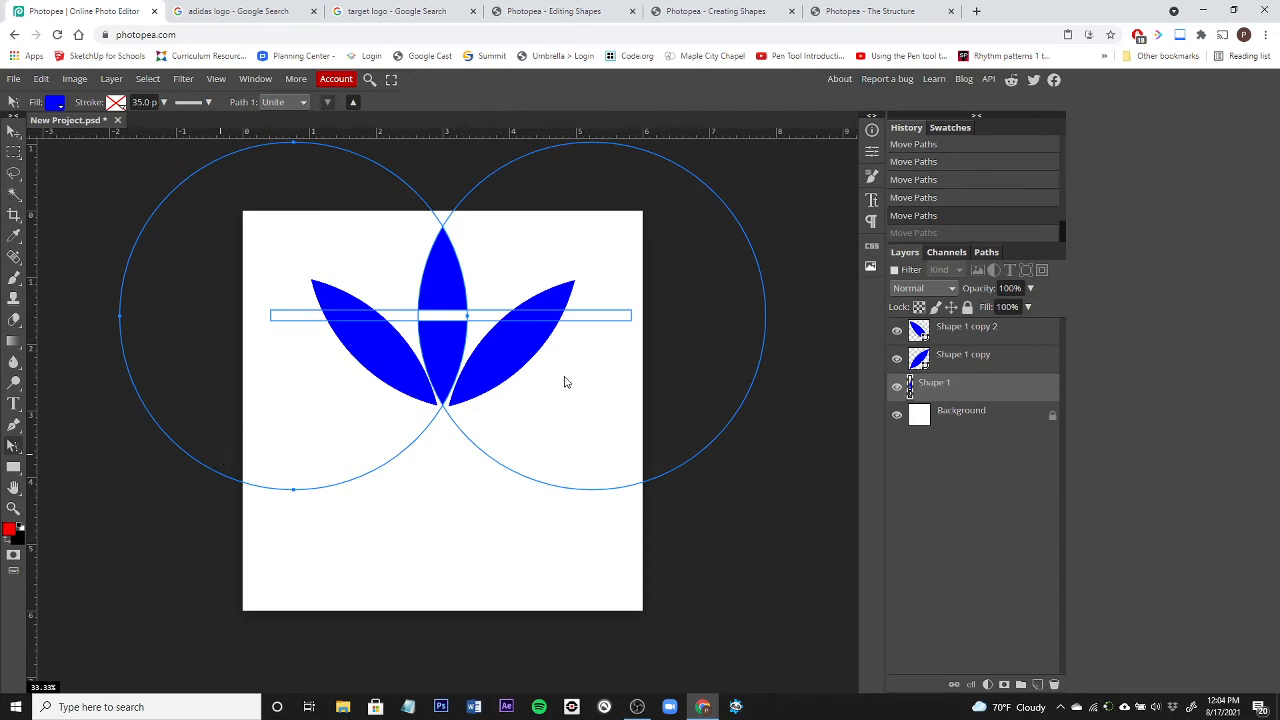
pyautogui.click(615, 325)
pyautogui.click(41, 80)
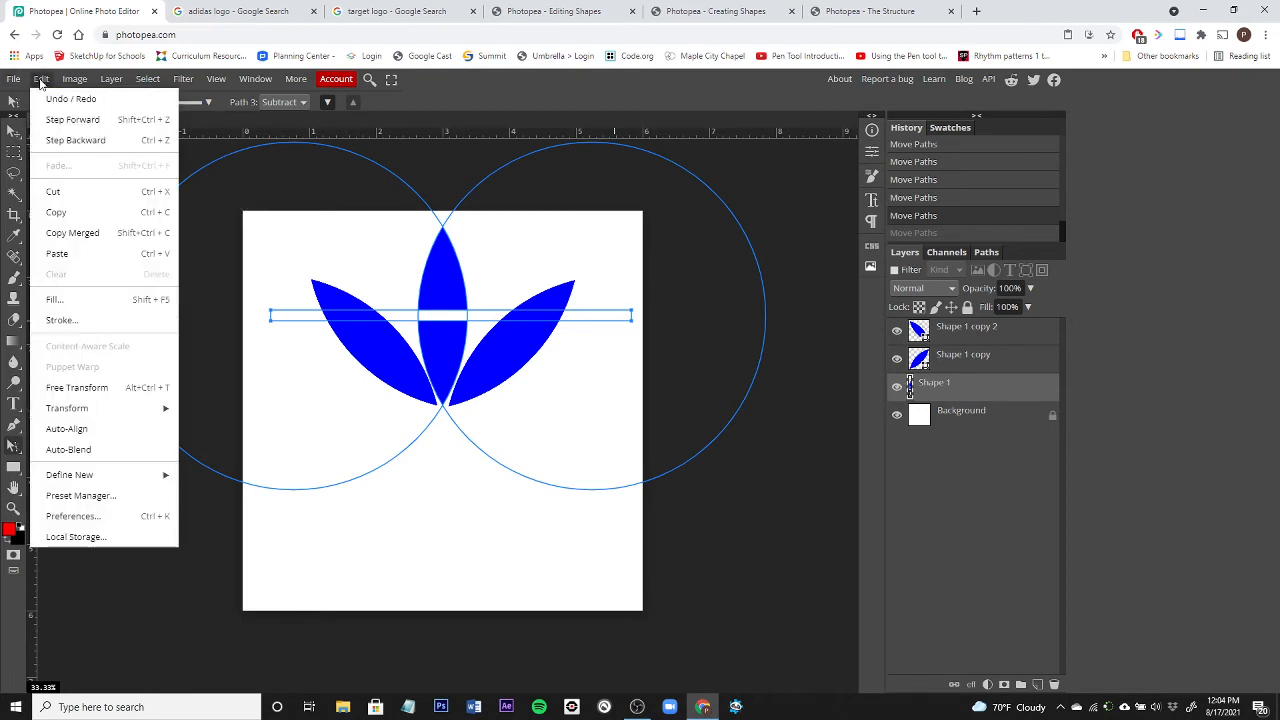
pyautogui.click(57, 213)
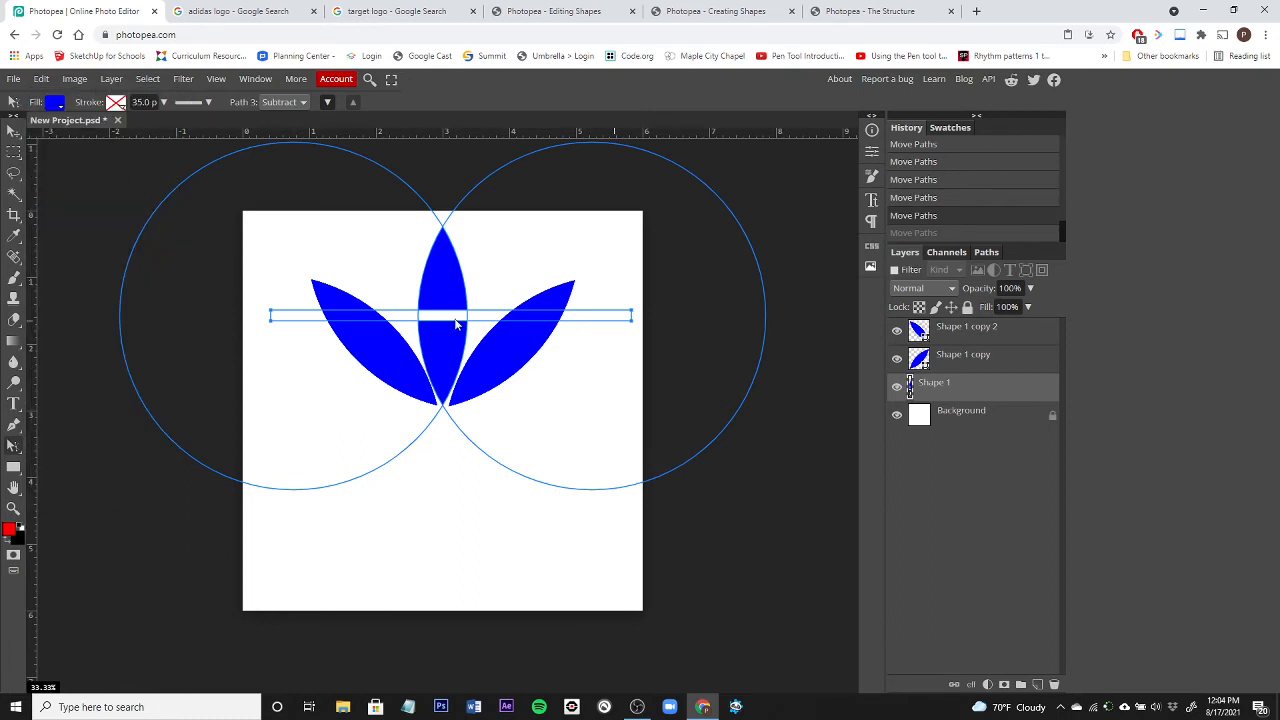
# Paste the copied bar path into the Shape 1 copy and Shape 1 copy 2 layers to cut both side leaves
pyautogui.click(979, 362)
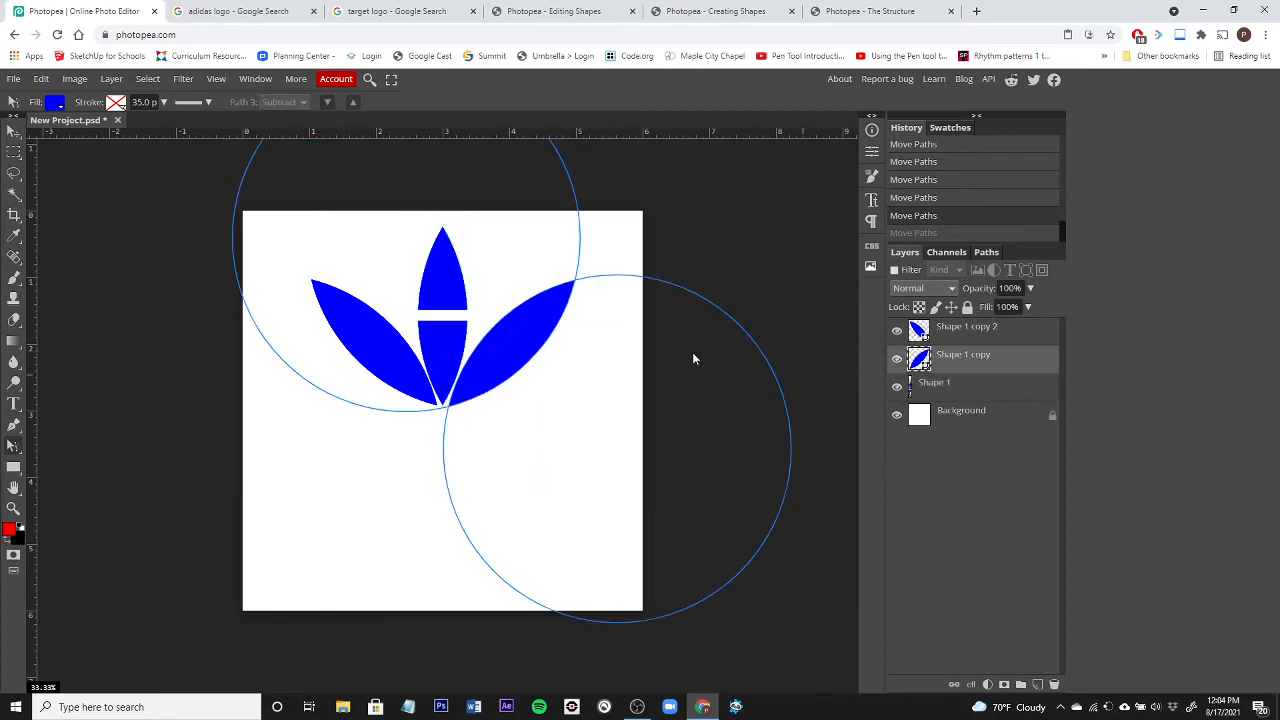
pyautogui.click(41, 79)
pyautogui.click(55, 256)
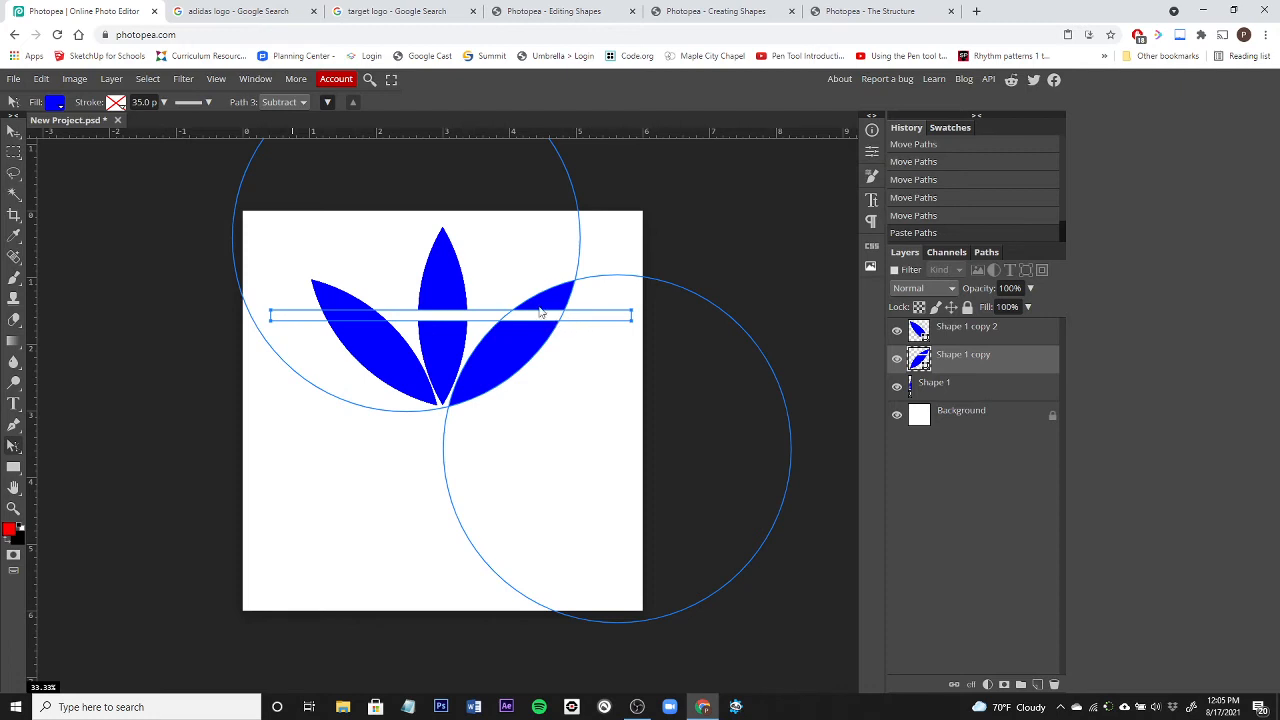
pyautogui.click(982, 330)
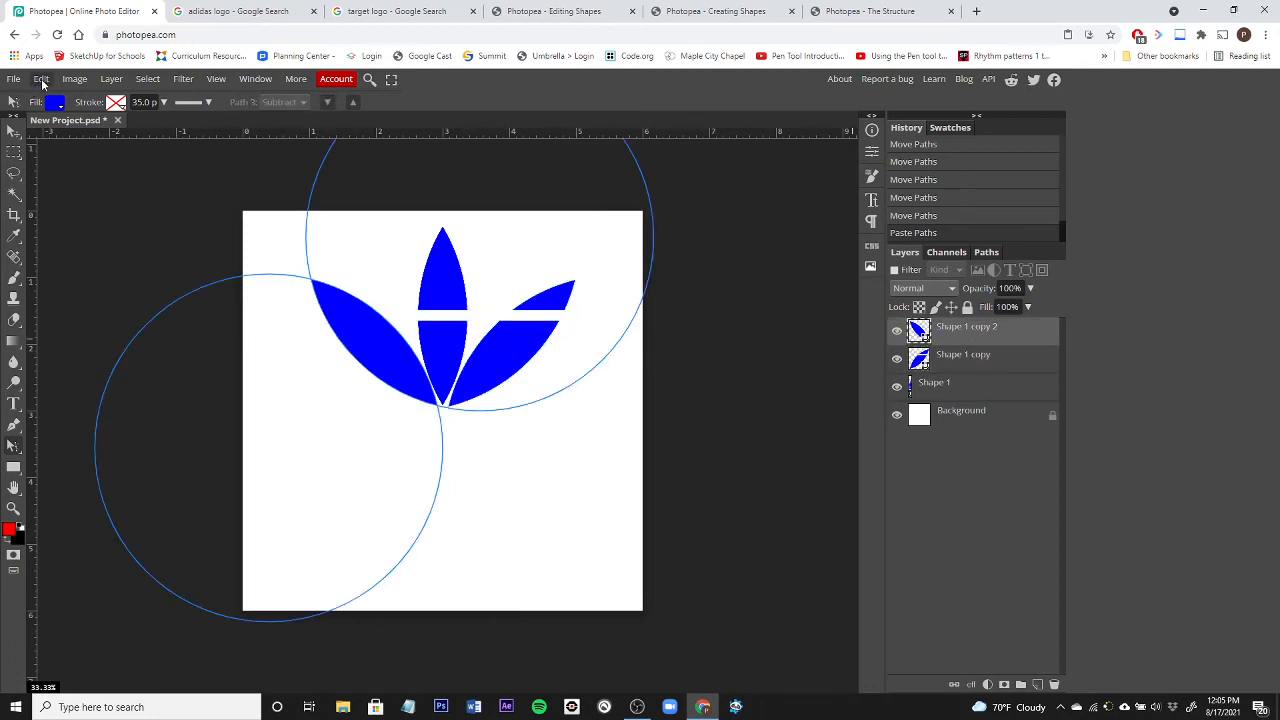
pyautogui.click(41, 79)
pyautogui.click(60, 230)
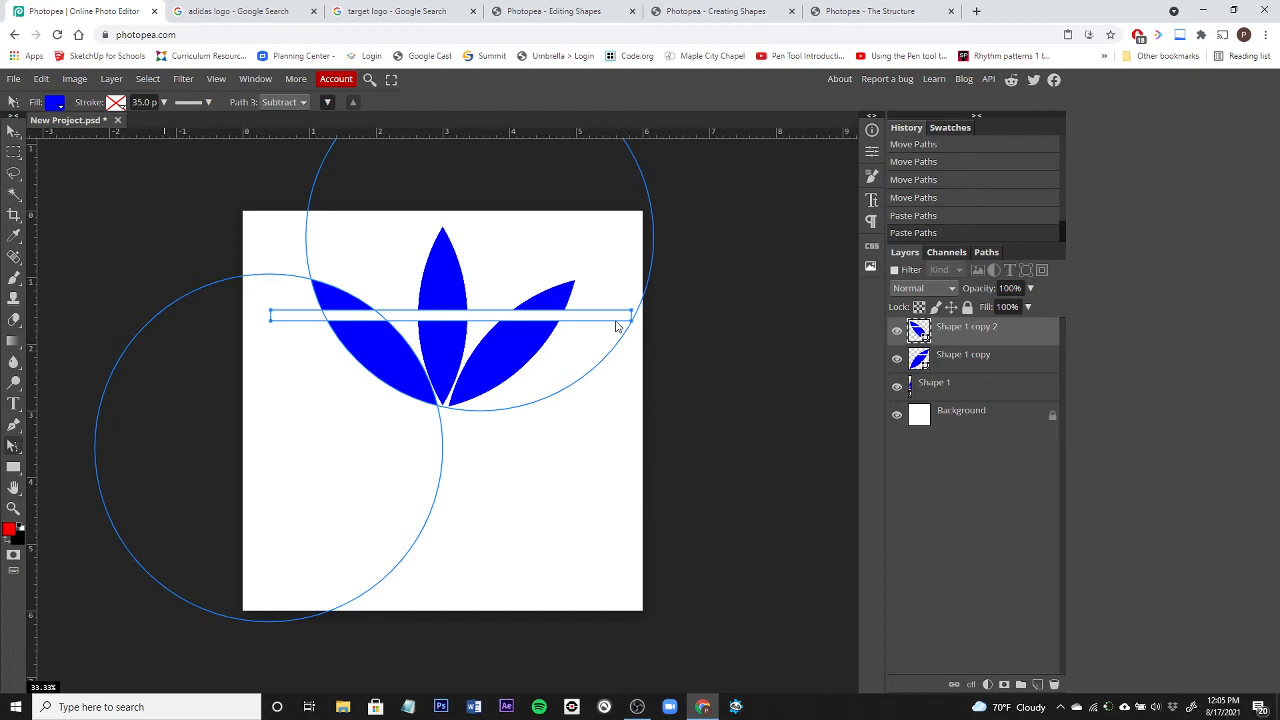
# Paste a second bar path into the Shape 1 copy 2 layer and move it down to cut a parallel stripe below the first
pyautogui.click(45, 80)
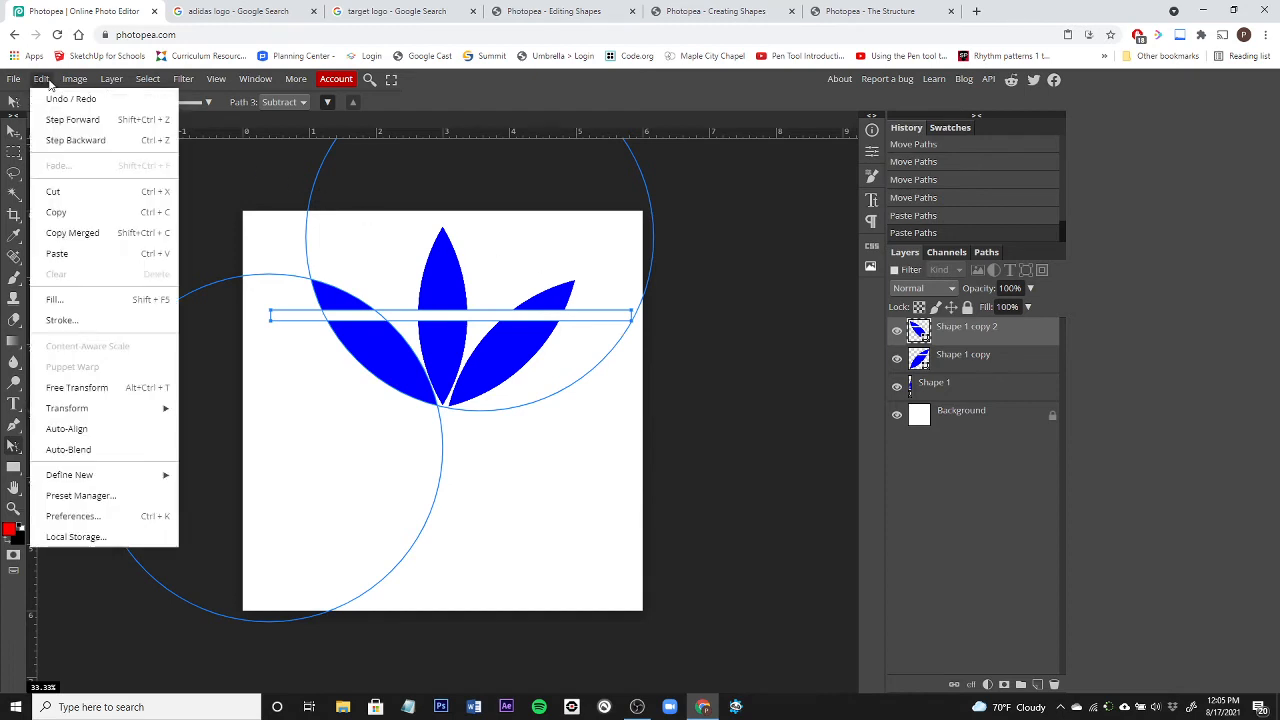
pyautogui.click(57, 254)
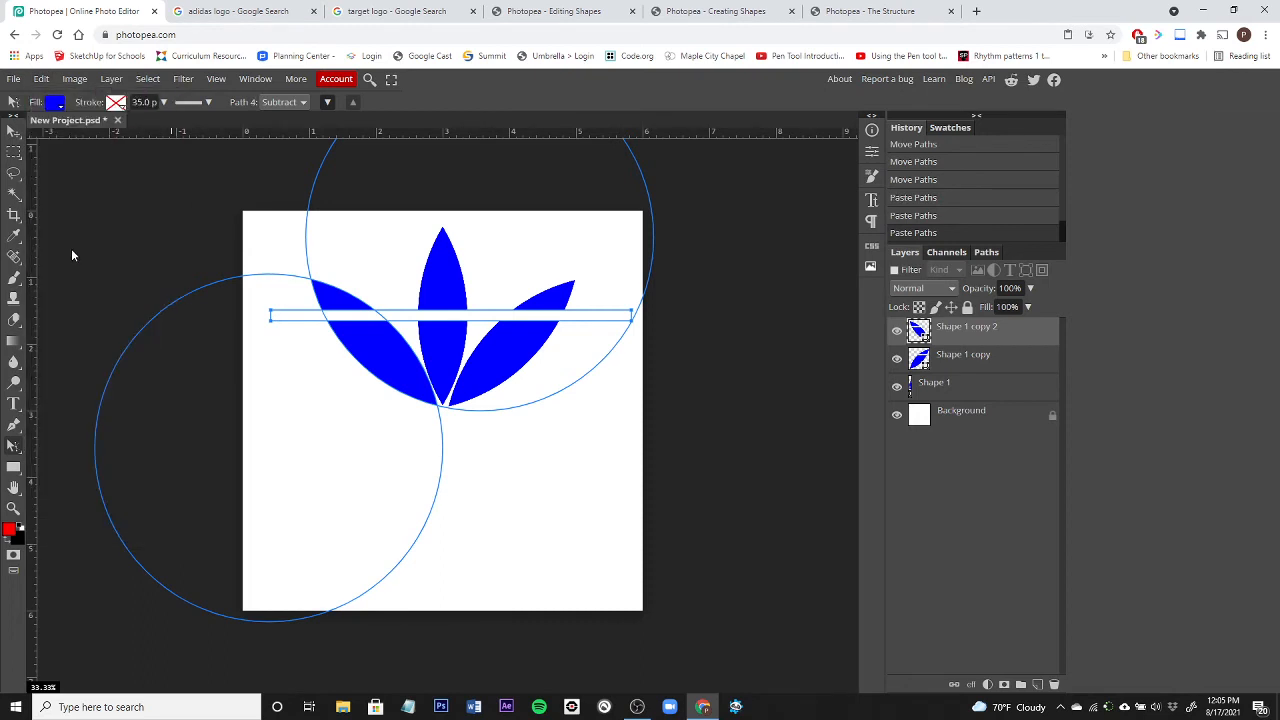
pyautogui.press('Down')
pyautogui.press('Down')
pyautogui.press('Down')
pyautogui.press('Down')
pyautogui.press('Down')
pyautogui.press('Down')
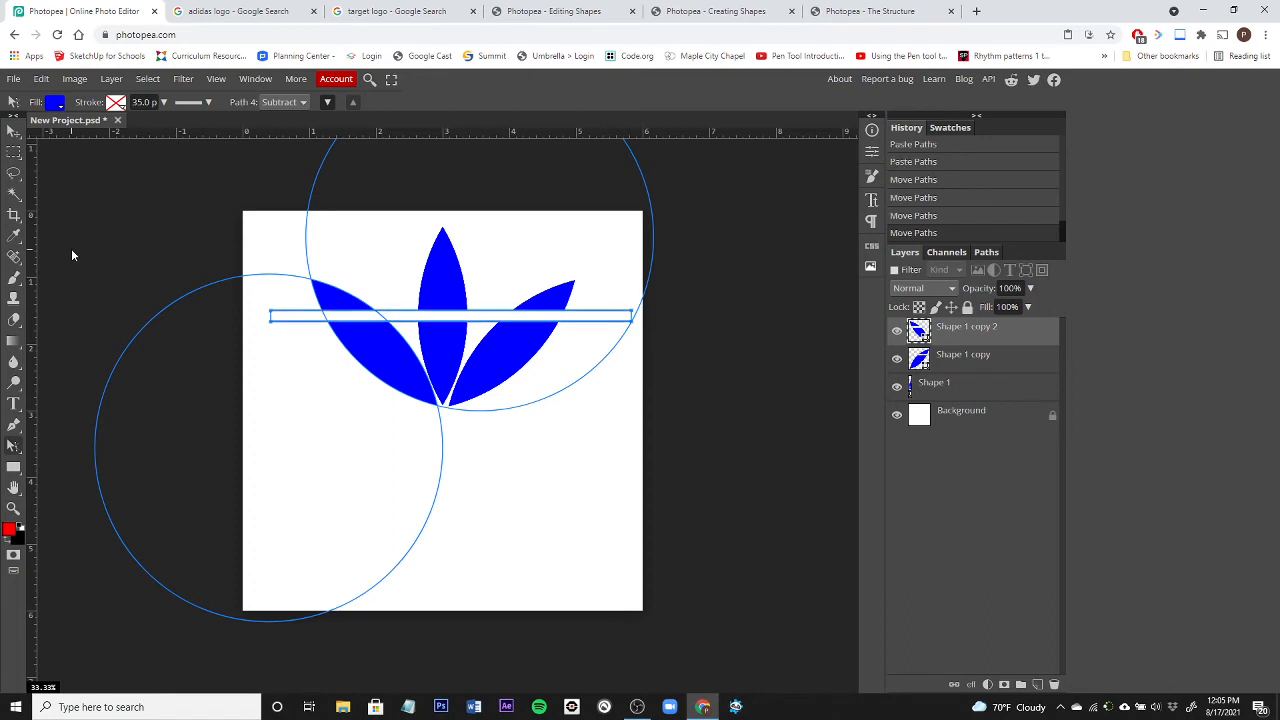
pyautogui.press('Down')
pyautogui.press('Down')
pyautogui.press('Down')
pyautogui.press('Down')
pyautogui.press('Down')
pyautogui.press('Down')
pyautogui.press('Down')
pyautogui.press('Down')
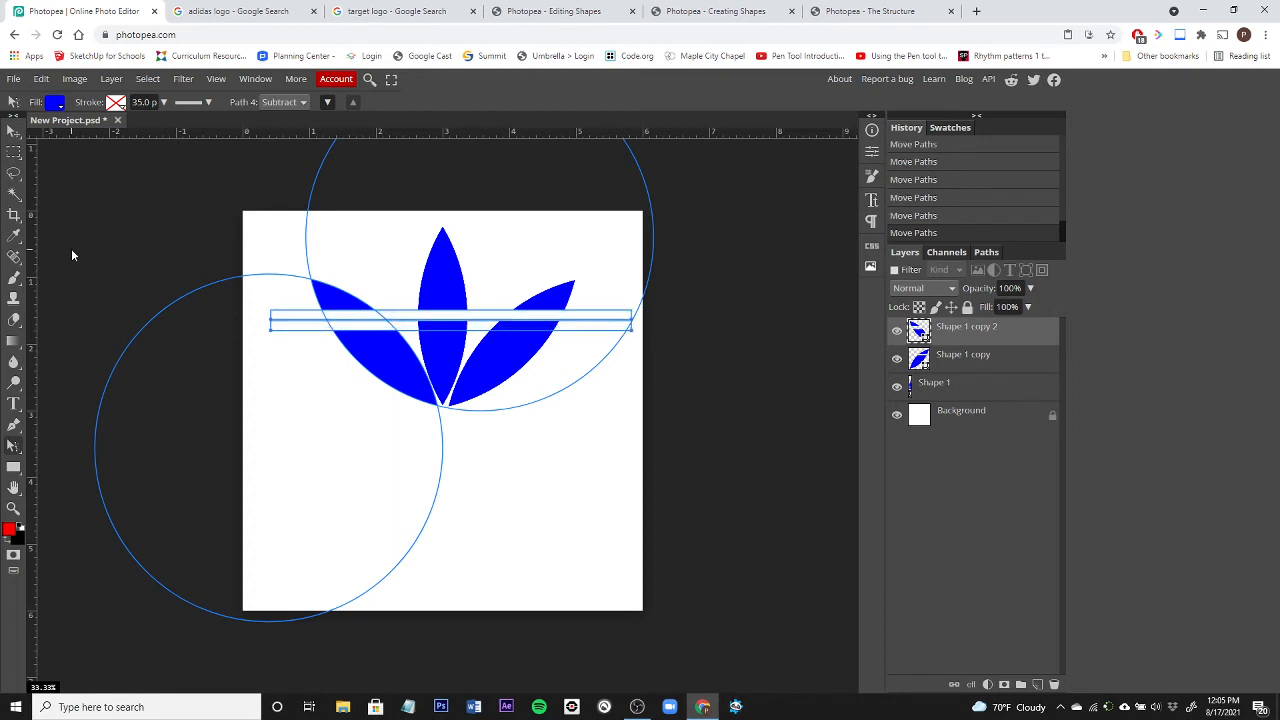
pyautogui.press('Down')
pyautogui.press('Down')
pyautogui.press('Down')
pyautogui.press('Down')
pyautogui.press('Down')
pyautogui.press('Down')
pyautogui.press('Down')
pyautogui.press('Down')
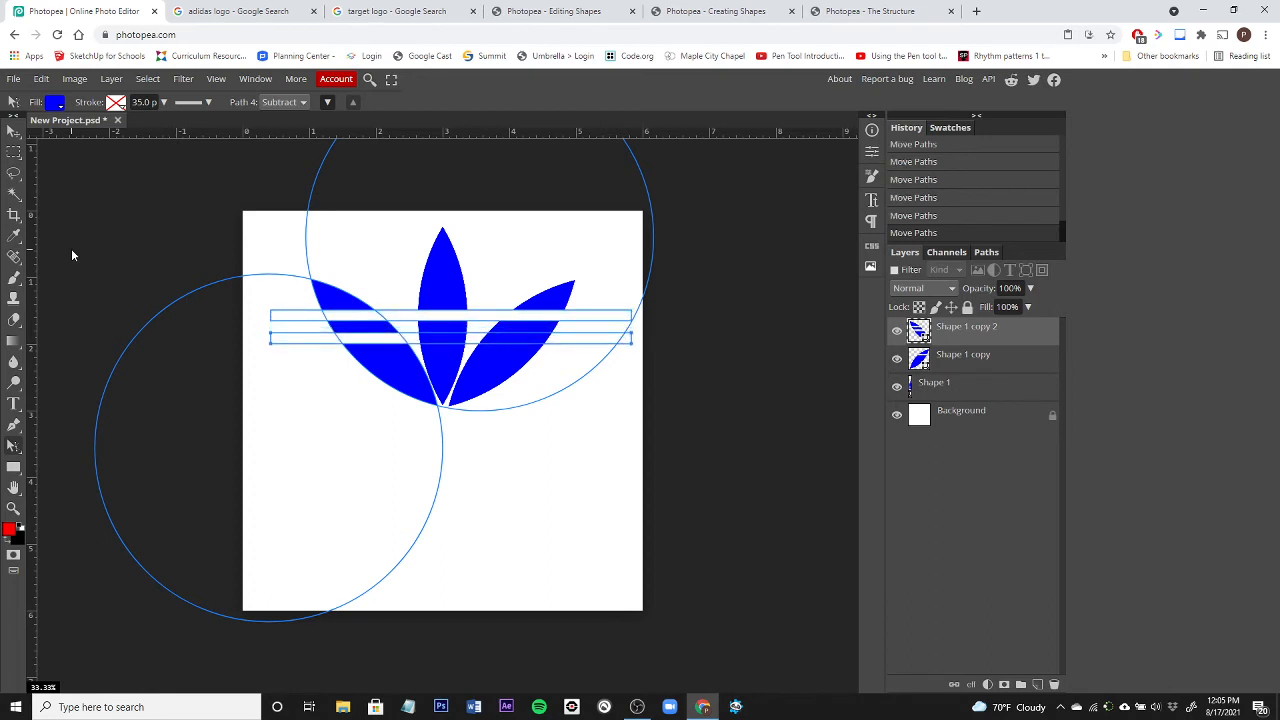
pyautogui.press('Down')
pyautogui.press('Down')
pyautogui.press('Down')
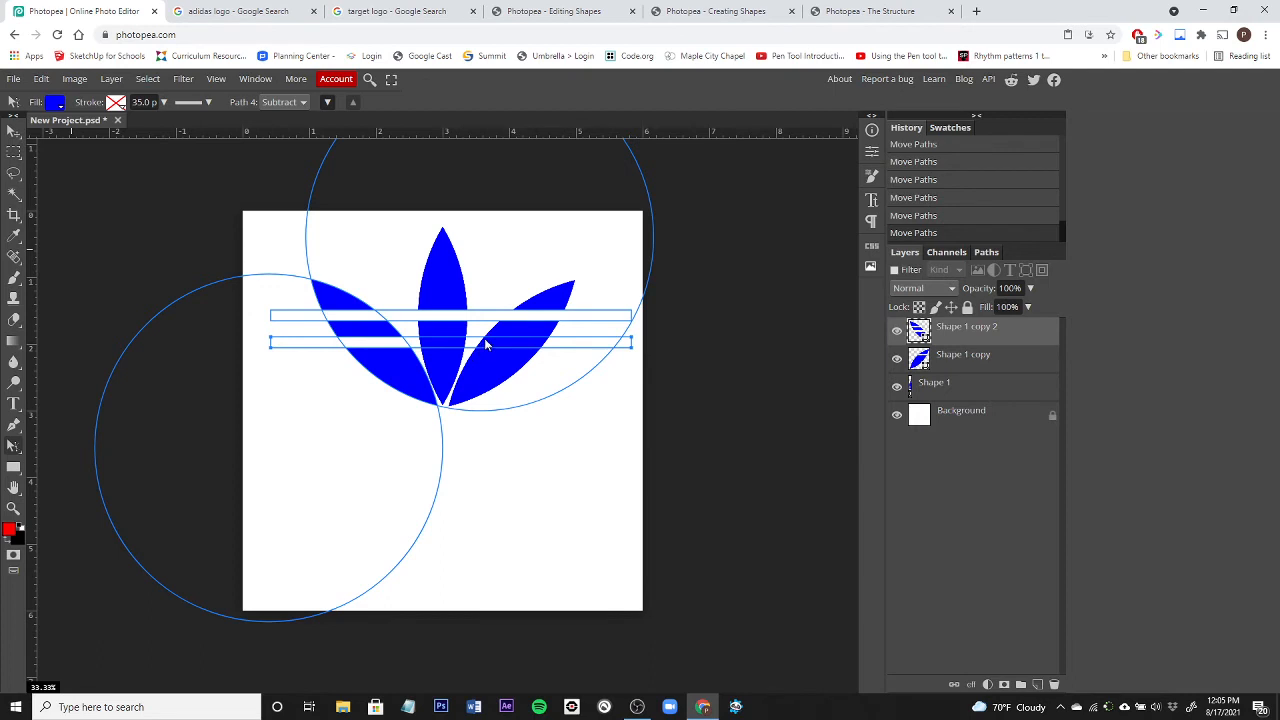
# Copy the lower bar path from Shape 1 copy 2 and paste it into Shape 1 copy and Shape 1 to cut the second stripe
pyautogui.click(41, 80)
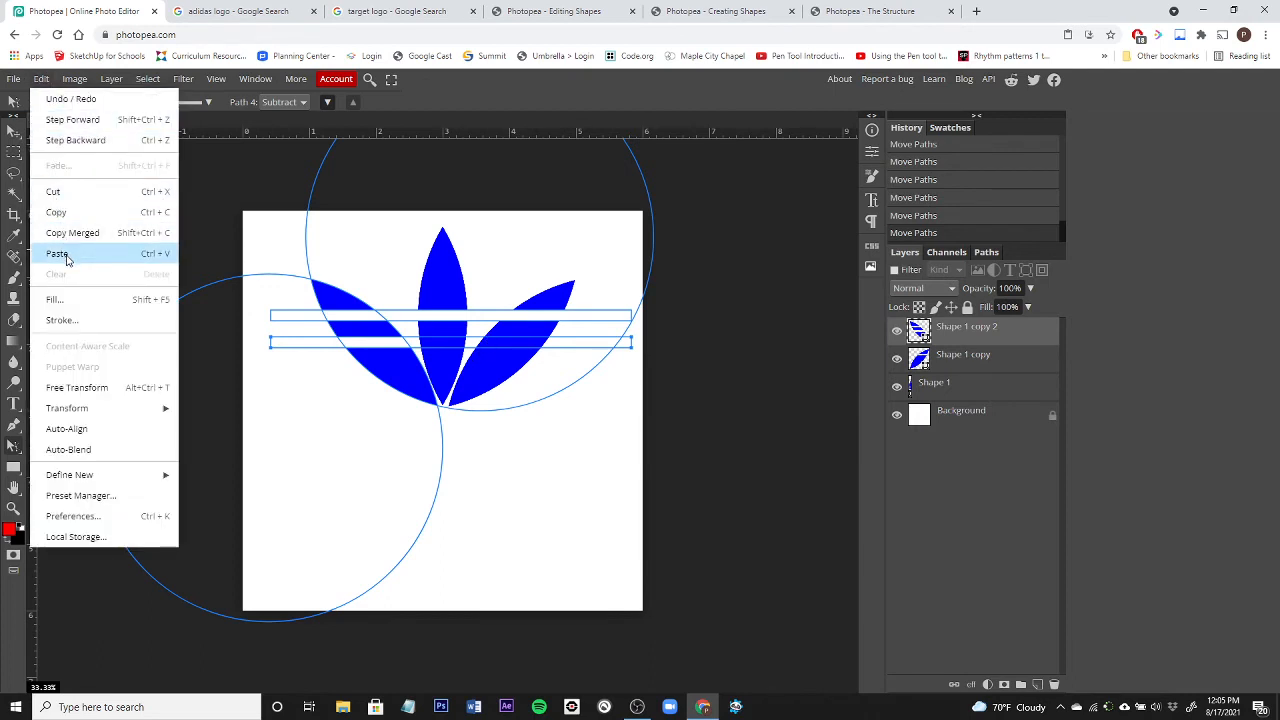
pyautogui.click(67, 216)
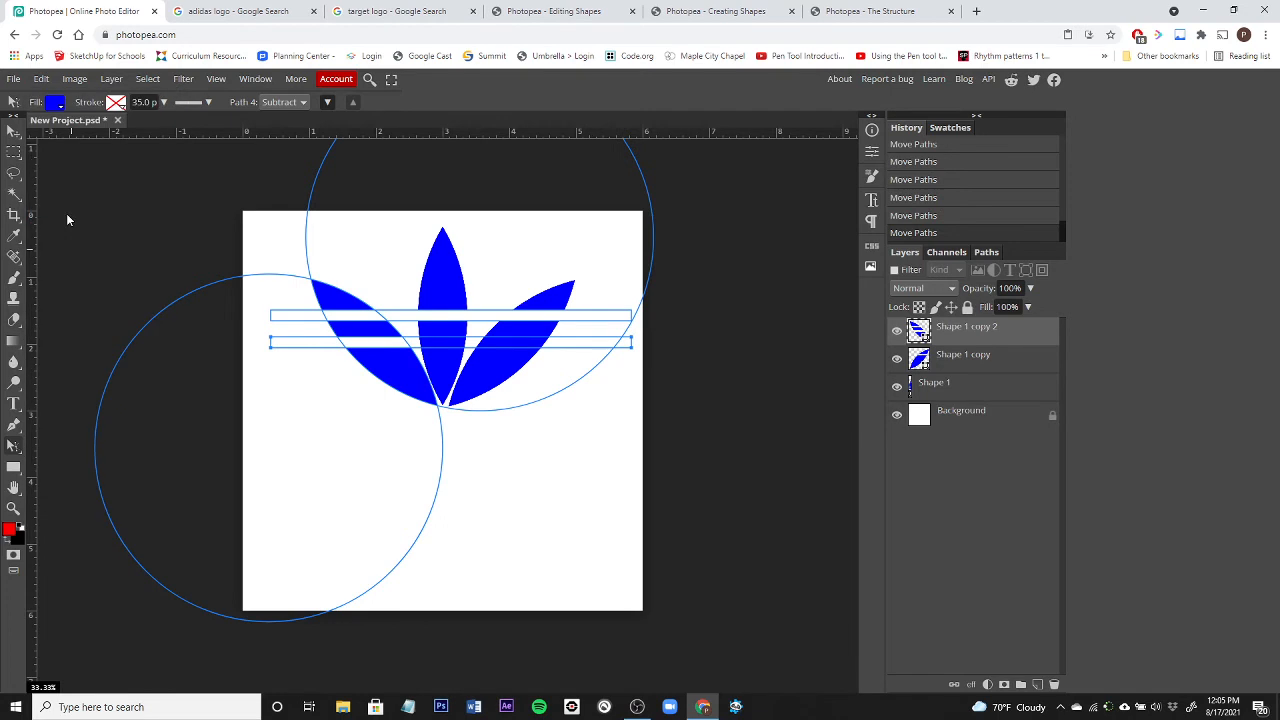
pyautogui.click(988, 358)
pyautogui.click(41, 78)
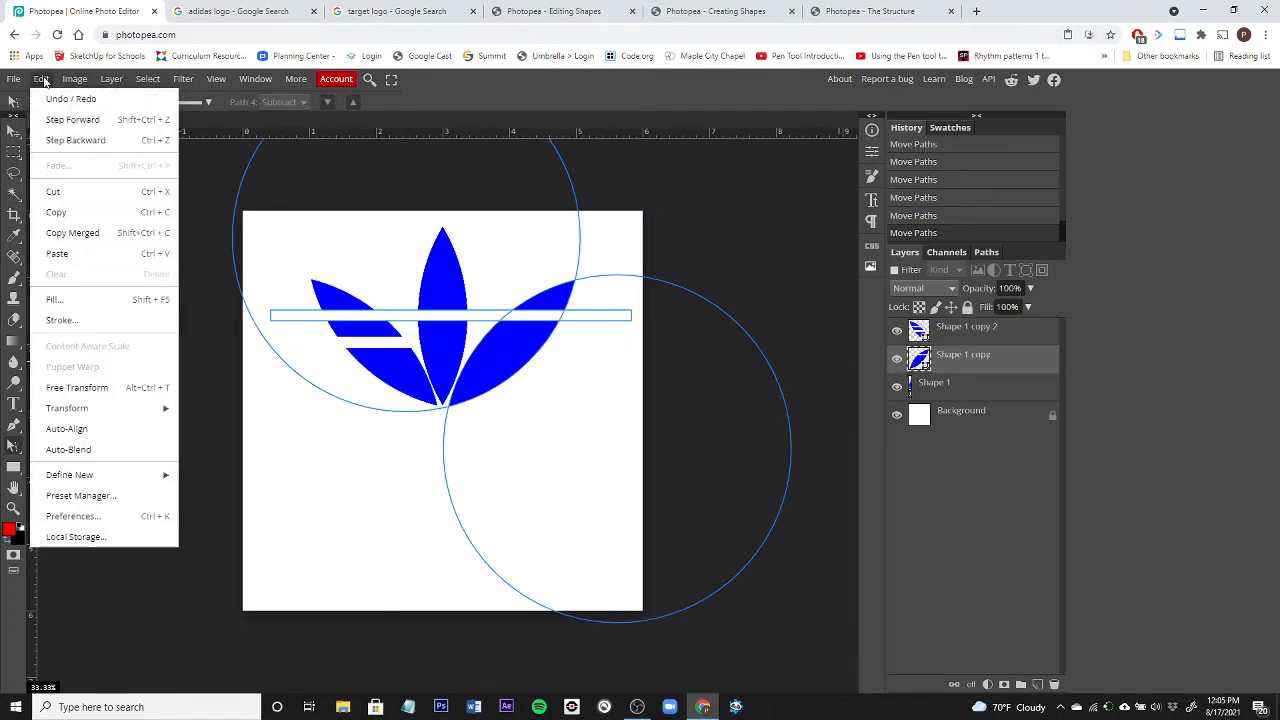
pyautogui.click(78, 255)
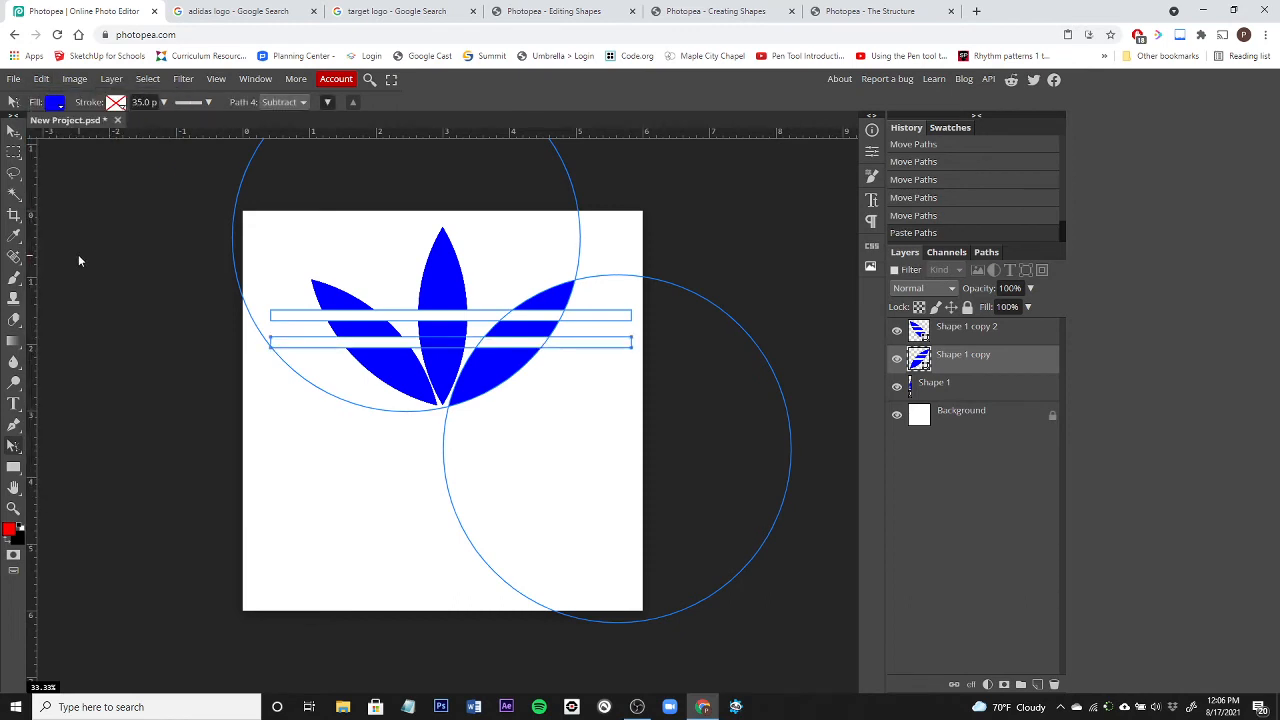
pyautogui.click(946, 390)
pyautogui.click(41, 78)
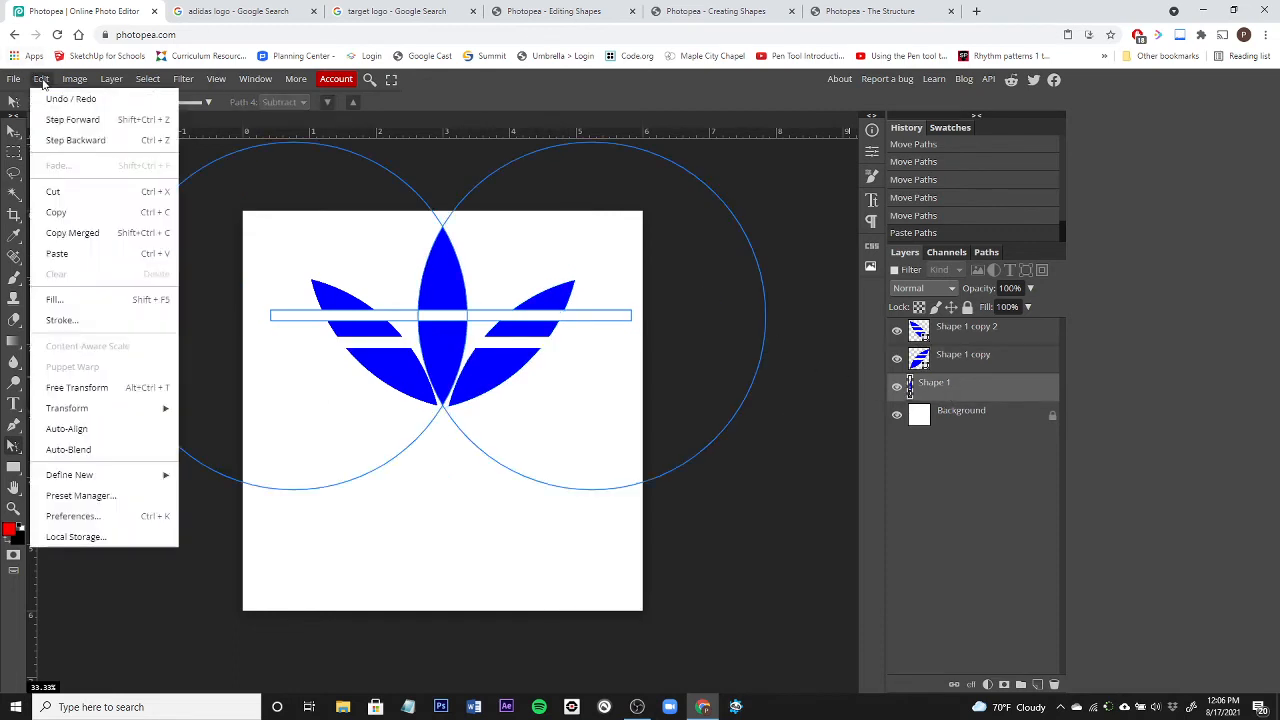
pyautogui.click(72, 254)
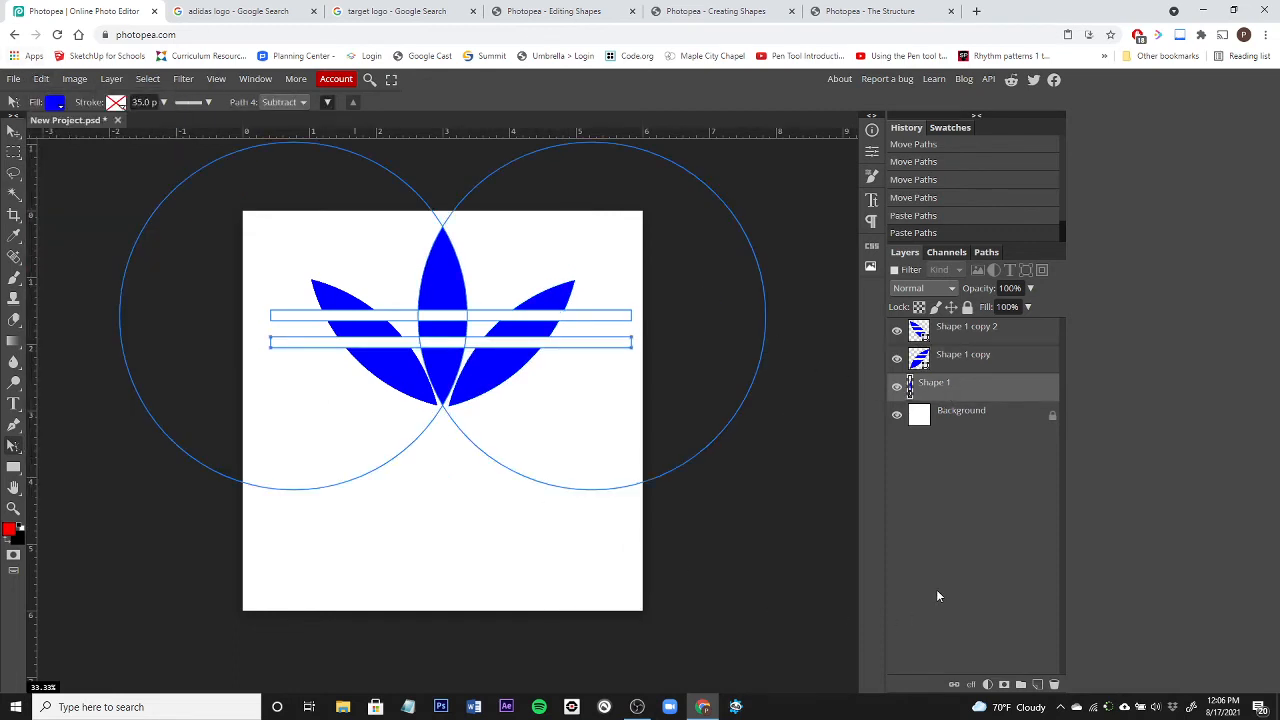
pyautogui.click(966, 419)
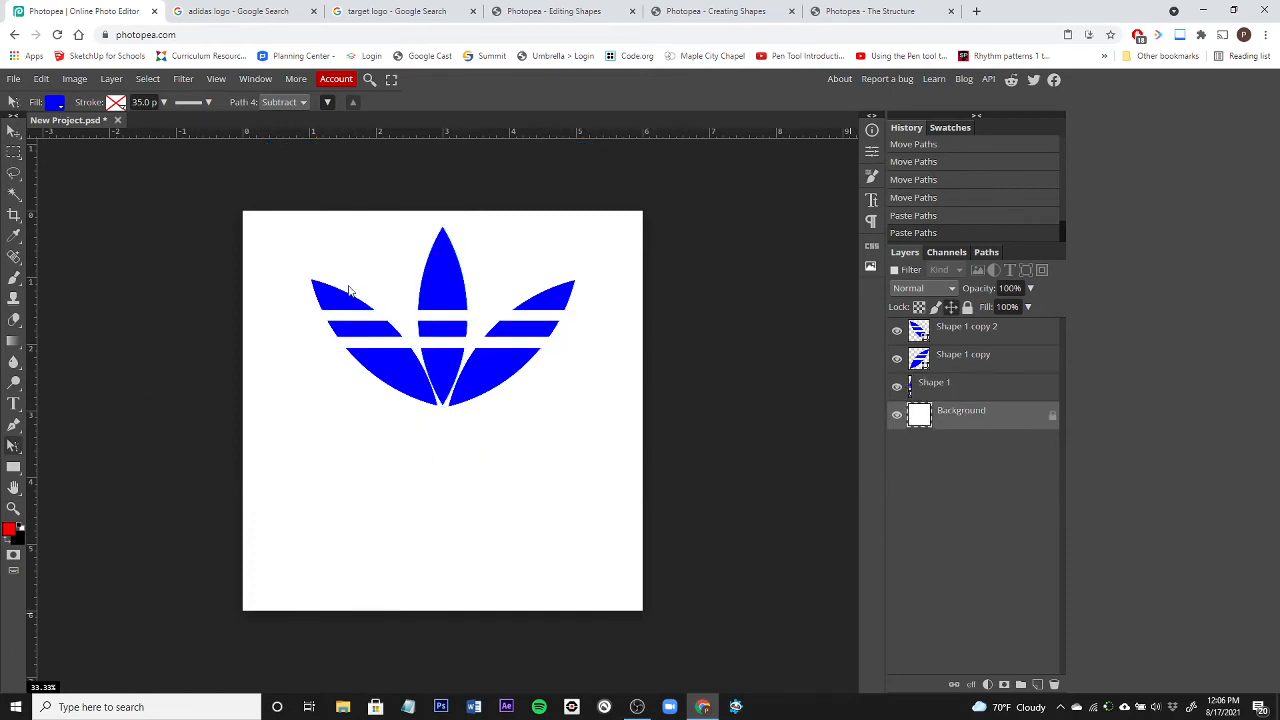
# Check the adidas and Target logo reference images and delete all three leaf shape layers from the project
pyautogui.click(220, 12)
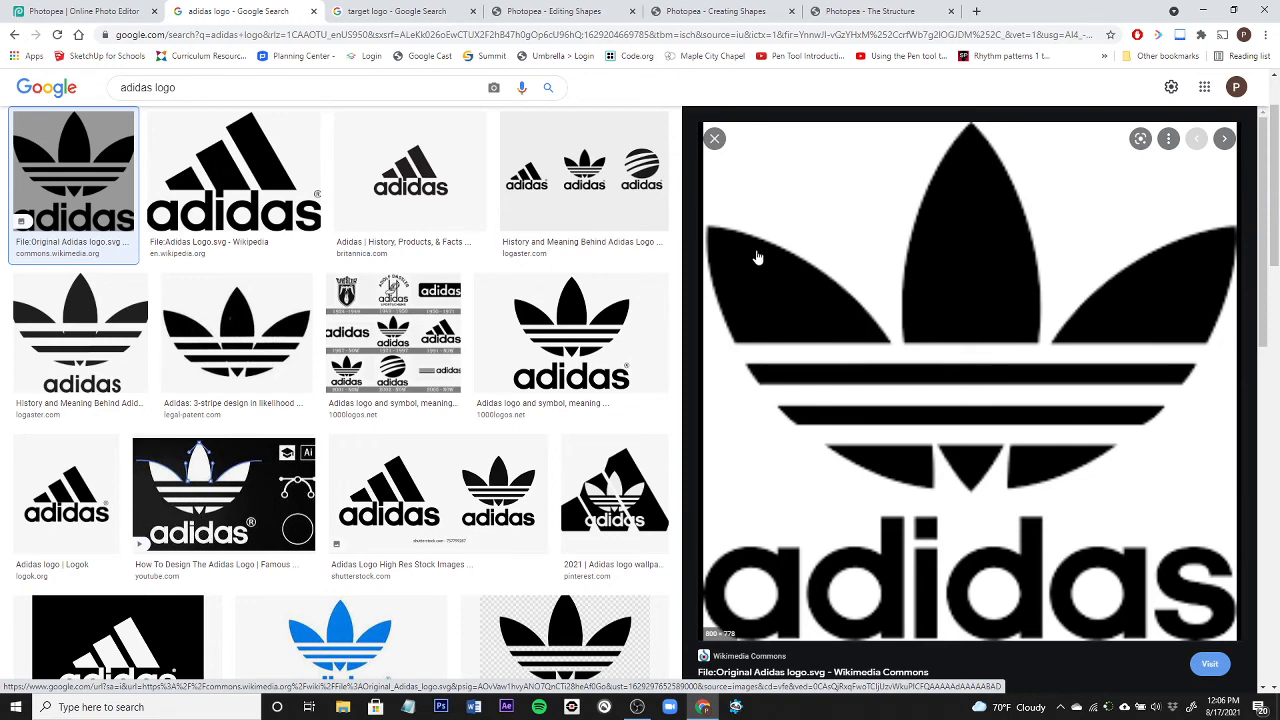
pyautogui.click(378, 7)
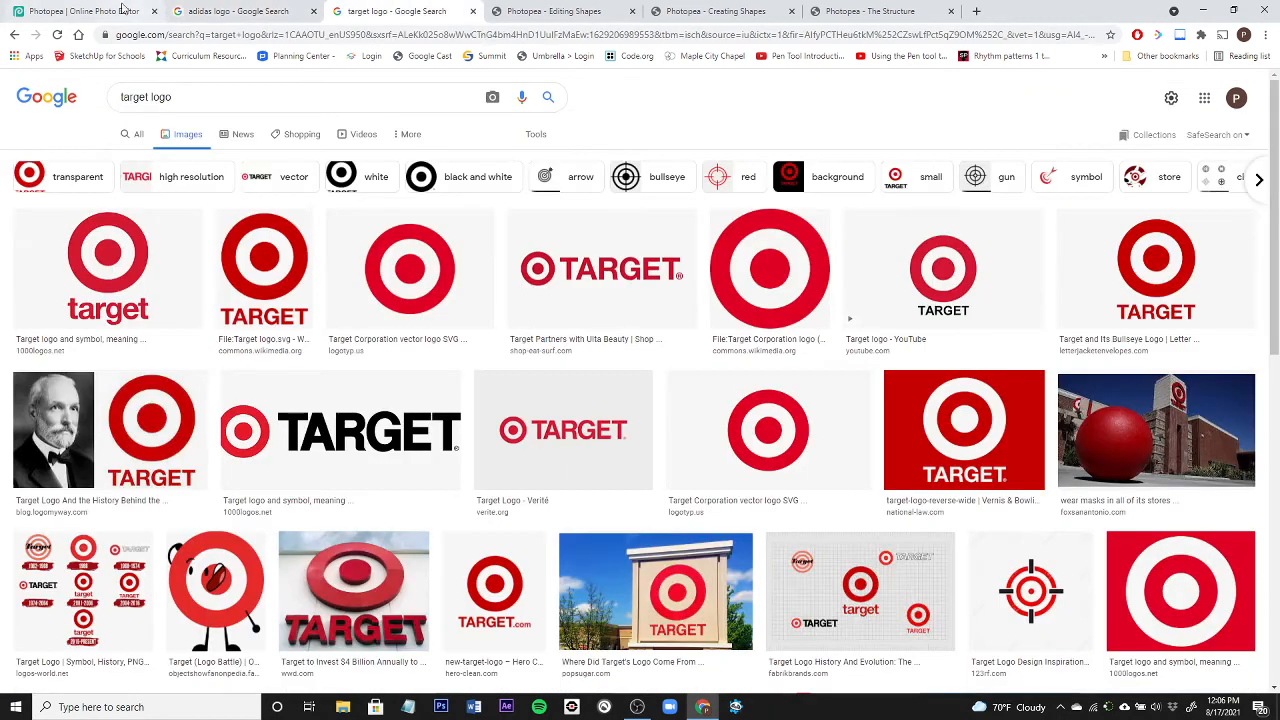
pyautogui.click(77, 8)
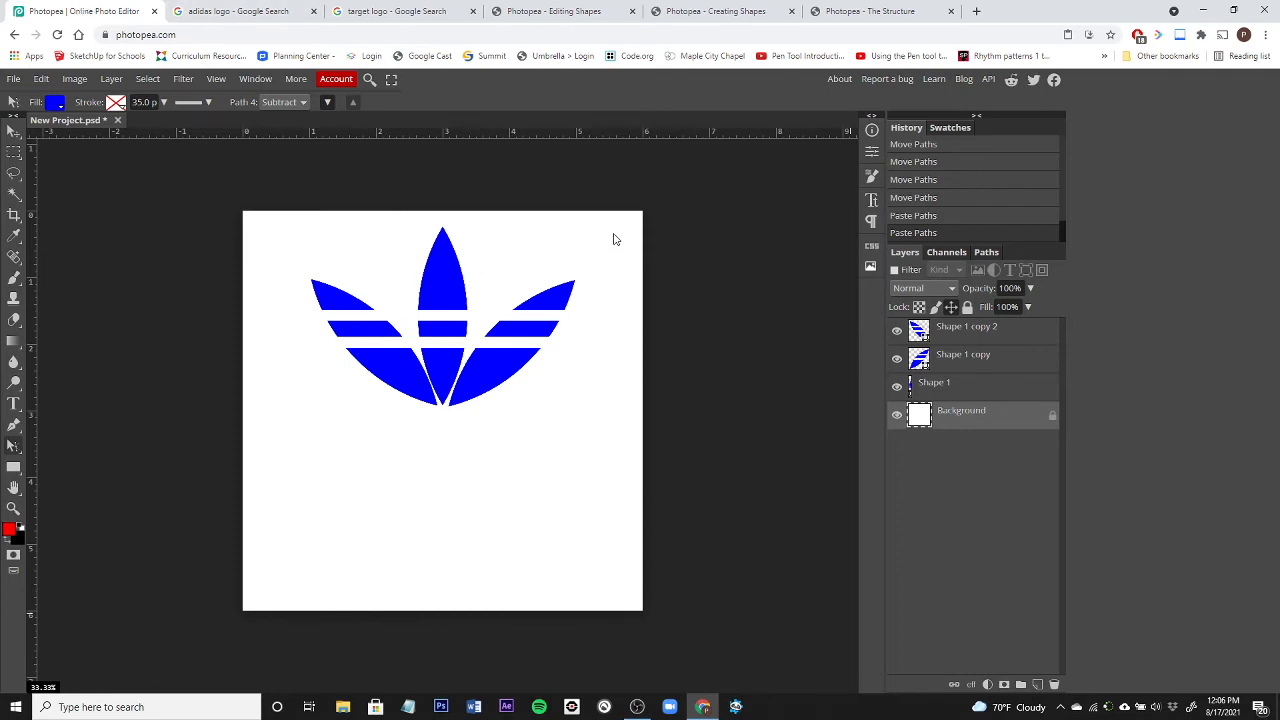
pyautogui.click(988, 332)
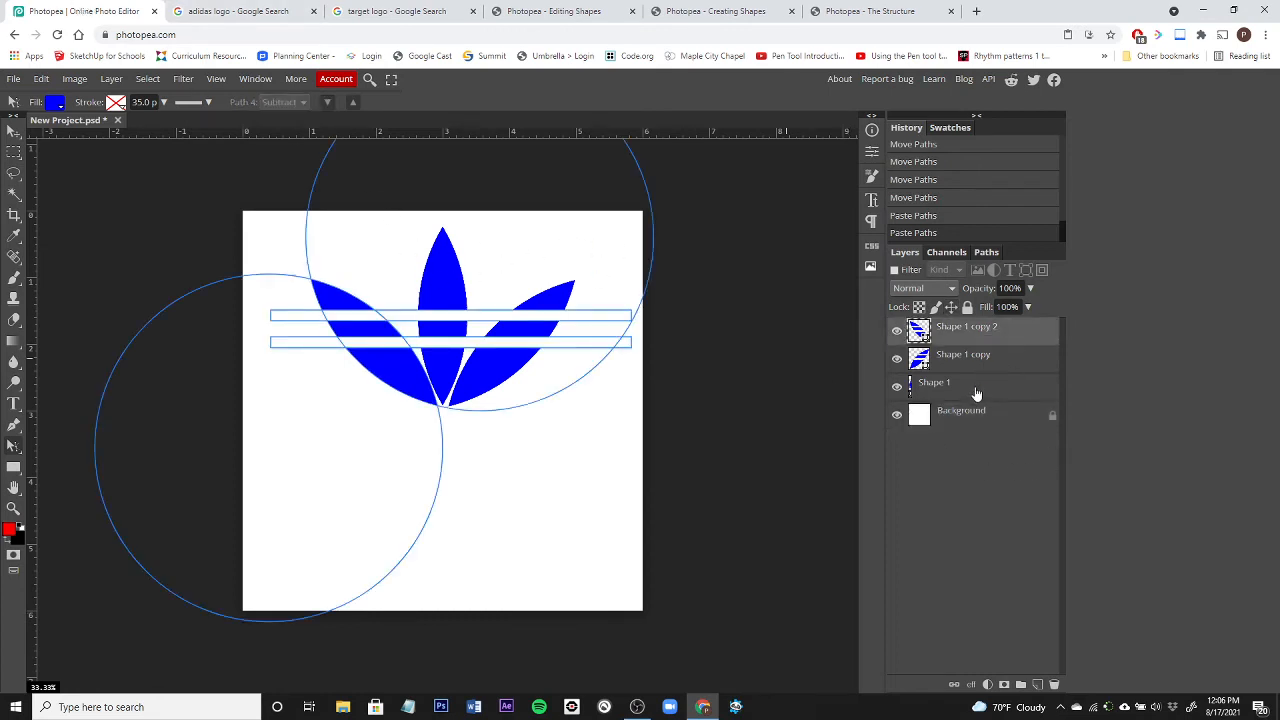
pyautogui.keyDown('shift'); pyautogui.click(977, 388); pyautogui.keyUp('shift')
pyautogui.rightClick(978, 362)
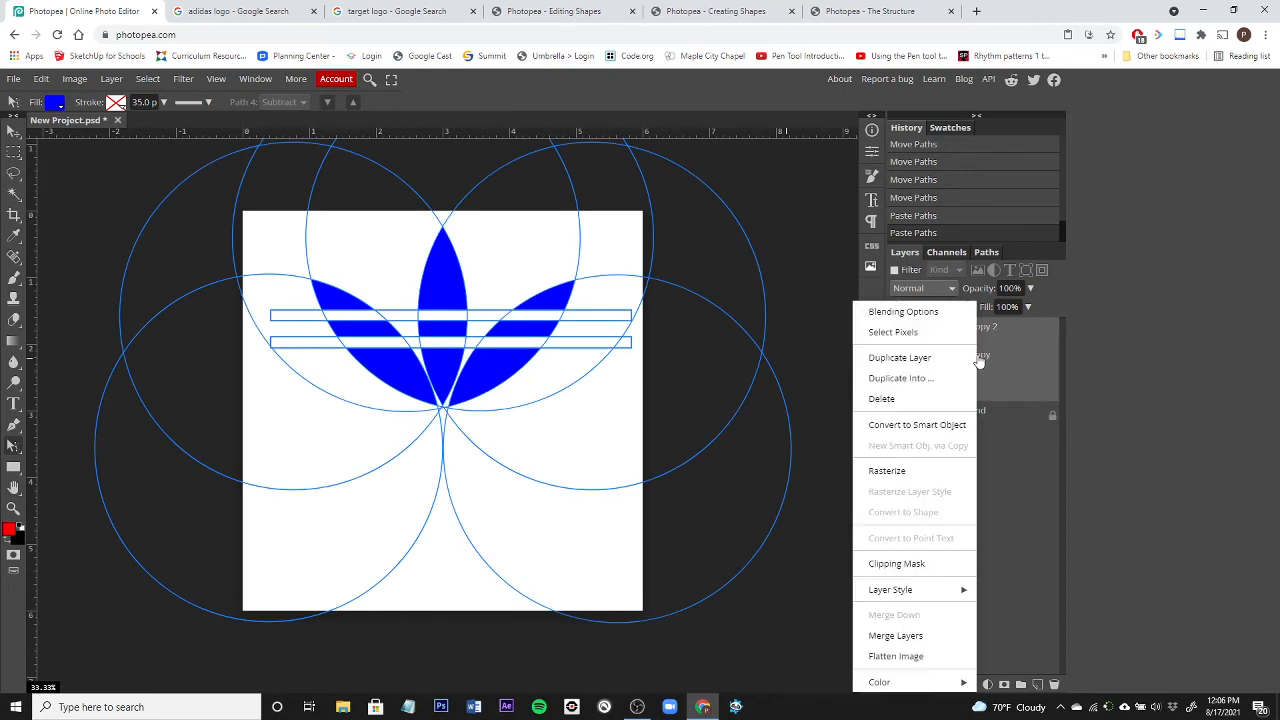
pyautogui.click(918, 399)
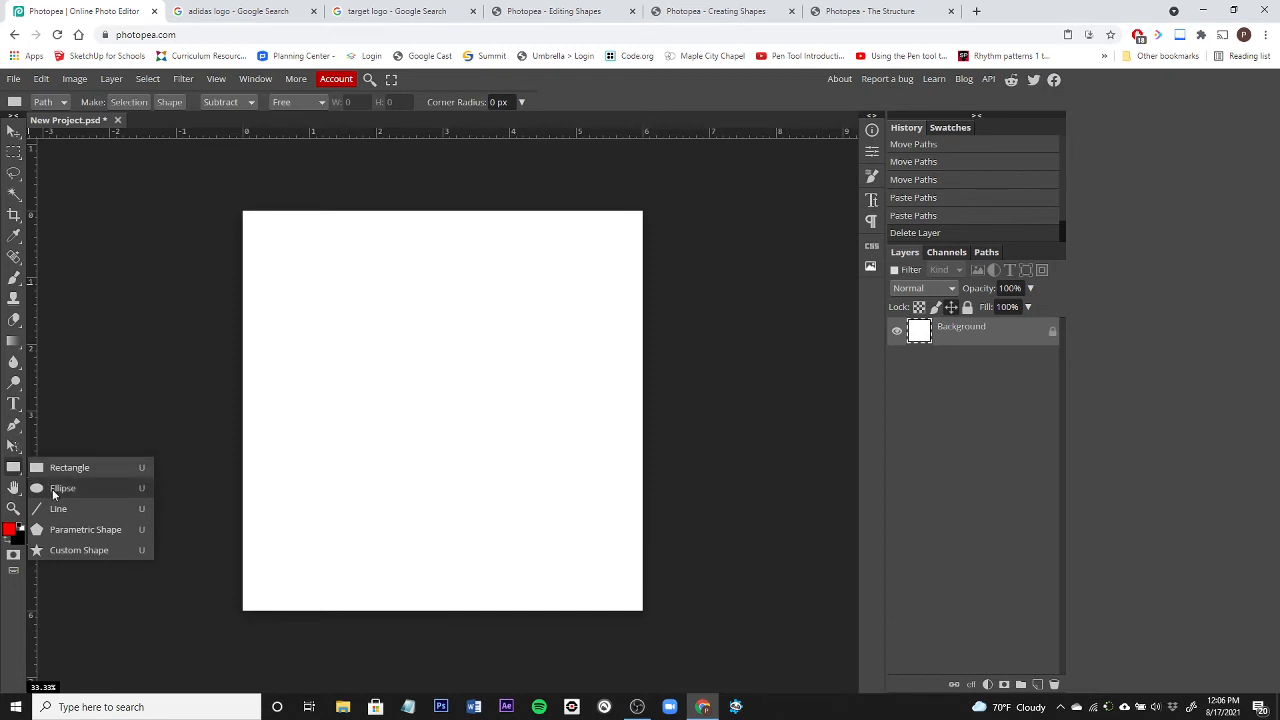
# Draw a red circle about 3 ruler units in diameter with the Ellipse tool in Shape mode
pyautogui.click(55, 490)
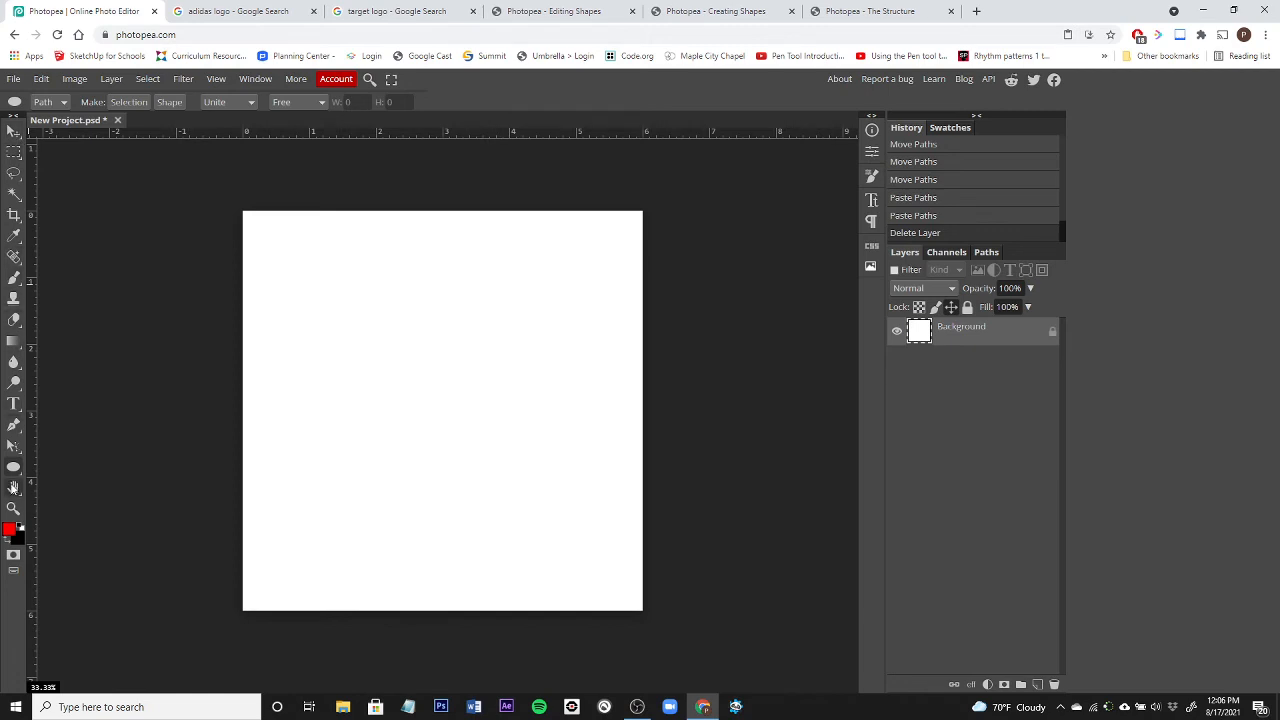
pyautogui.click(13, 469)
pyautogui.click(14, 472)
pyautogui.click(56, 102)
pyautogui.click(50, 118)
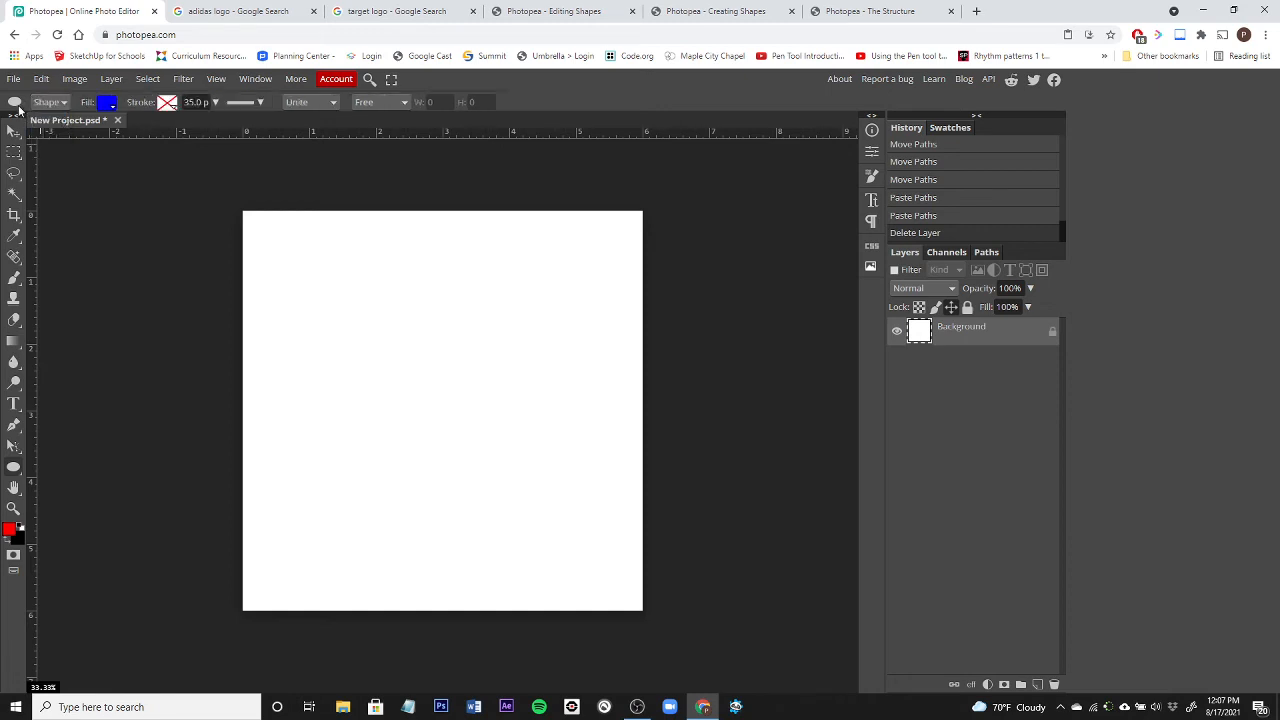
pyautogui.click(104, 103)
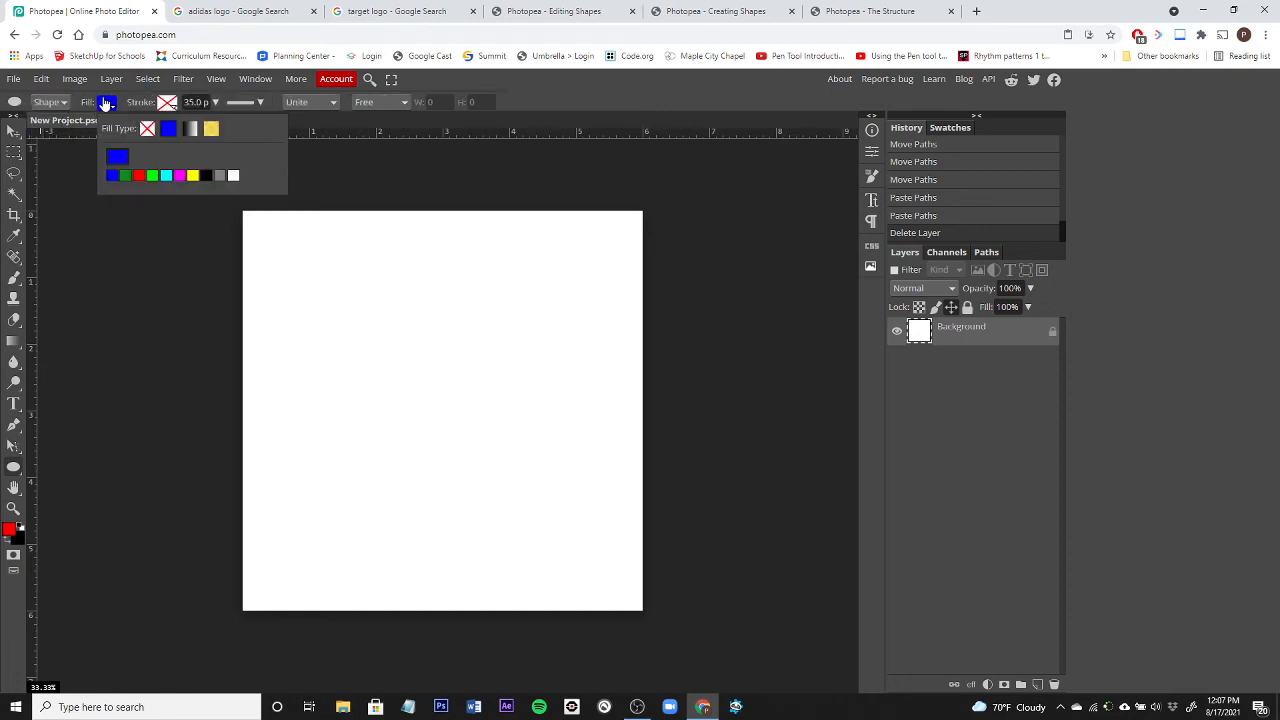
pyautogui.click(139, 176)
pyautogui.moveTo(354, 318); pyautogui.dragTo(553, 553)
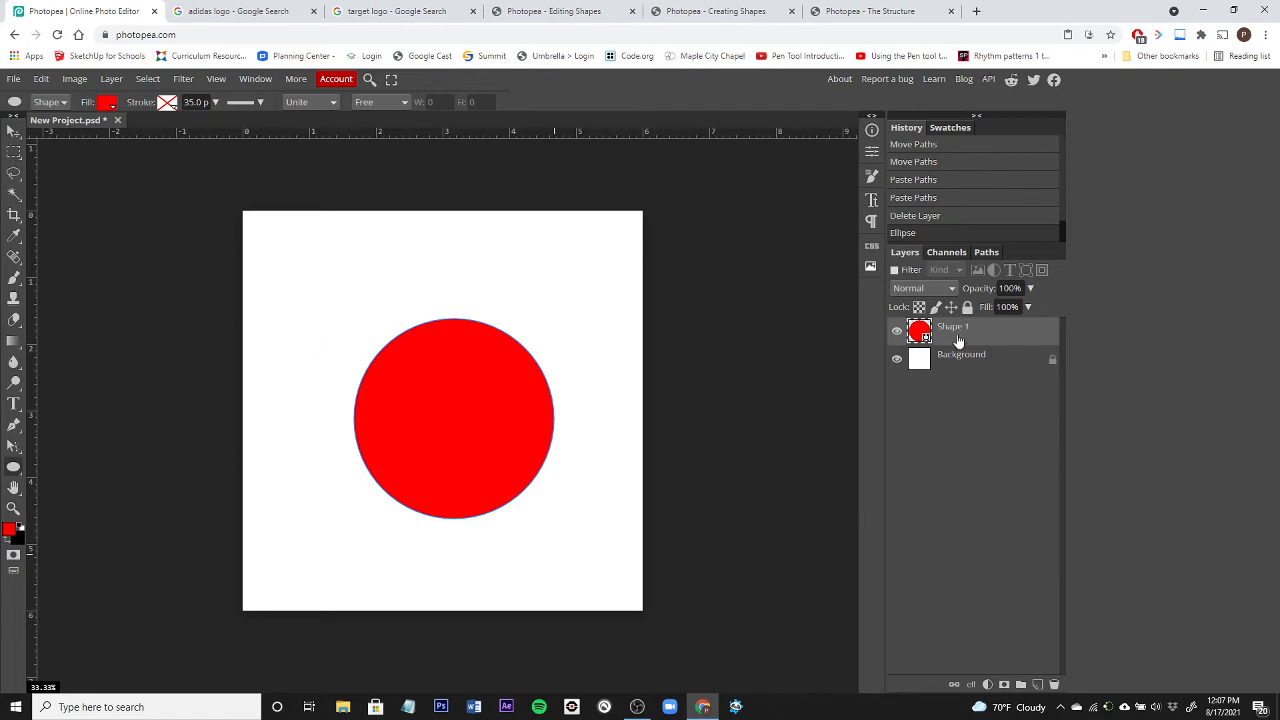
# Turn on distance display for the Move tool and centre the red circle on the canvas, 1.500 from every edge
pyautogui.click(13, 133)
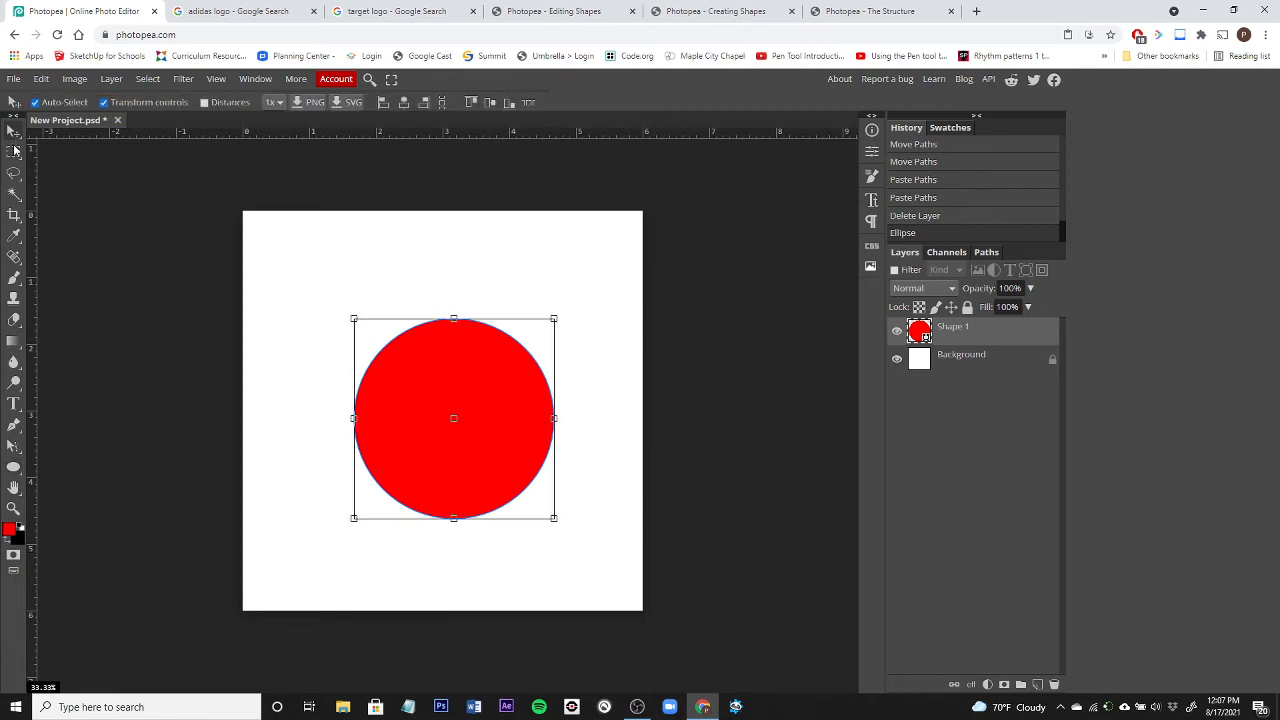
pyautogui.click(208, 104)
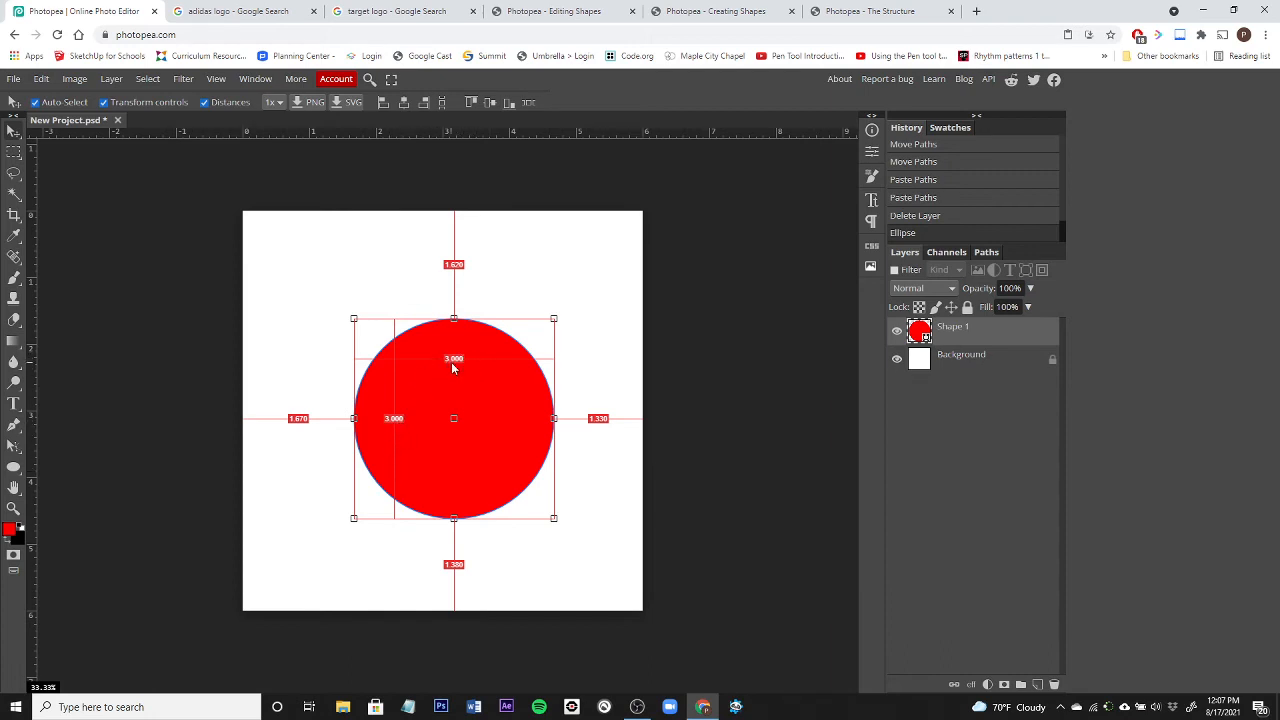
pyautogui.moveTo(463, 410)
pyautogui.mouseDown()
pyautogui.moveTo(449, 401)
pyautogui.moveTo(446, 361)
pyautogui.moveTo(458, 316)
pyautogui.moveTo(461, 360)
pyautogui.moveTo(506, 430)
pyautogui.moveTo(524, 424)
pyautogui.moveTo(435, 425)
pyautogui.moveTo(456, 404)
pyautogui.mouseUp()
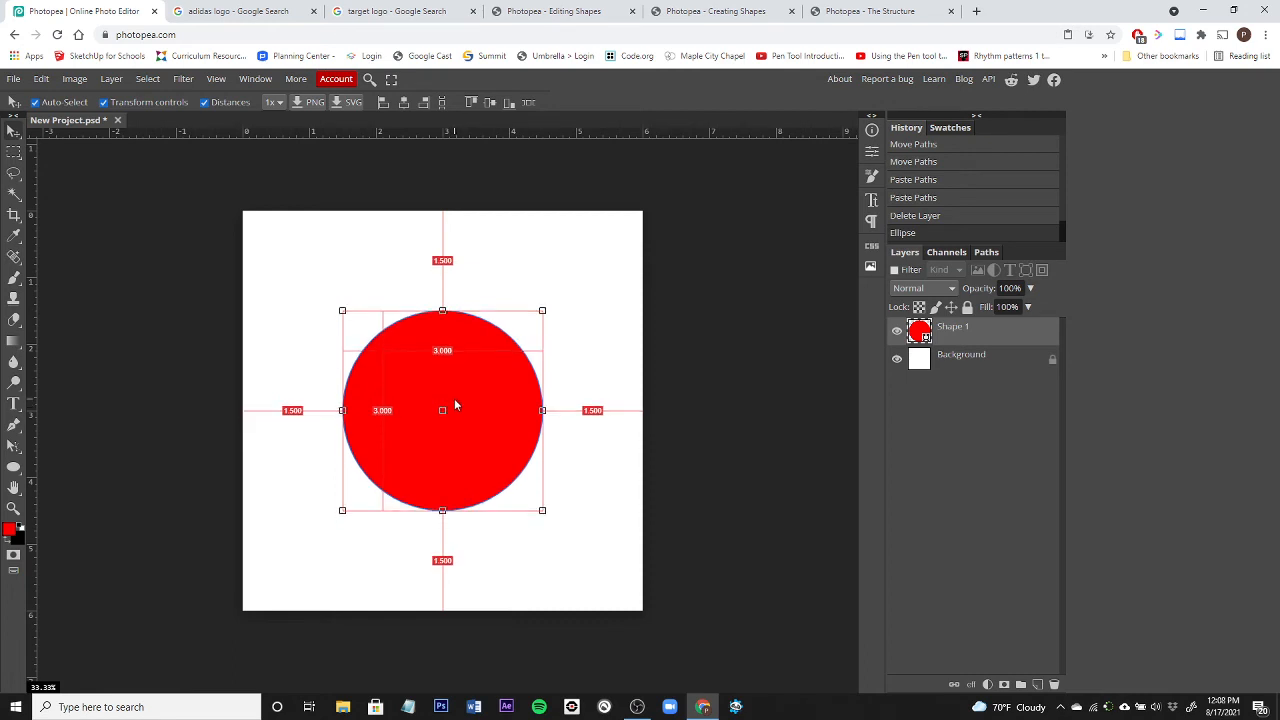
pyautogui.moveTo(455, 401); pyautogui.dragTo(455, 401)
pyautogui.moveTo(474, 396)
pyautogui.mouseDown()
pyautogui.moveTo(455, 390)
pyautogui.moveTo(483, 393)
pyautogui.moveTo(473, 397)
pyautogui.mouseUp()
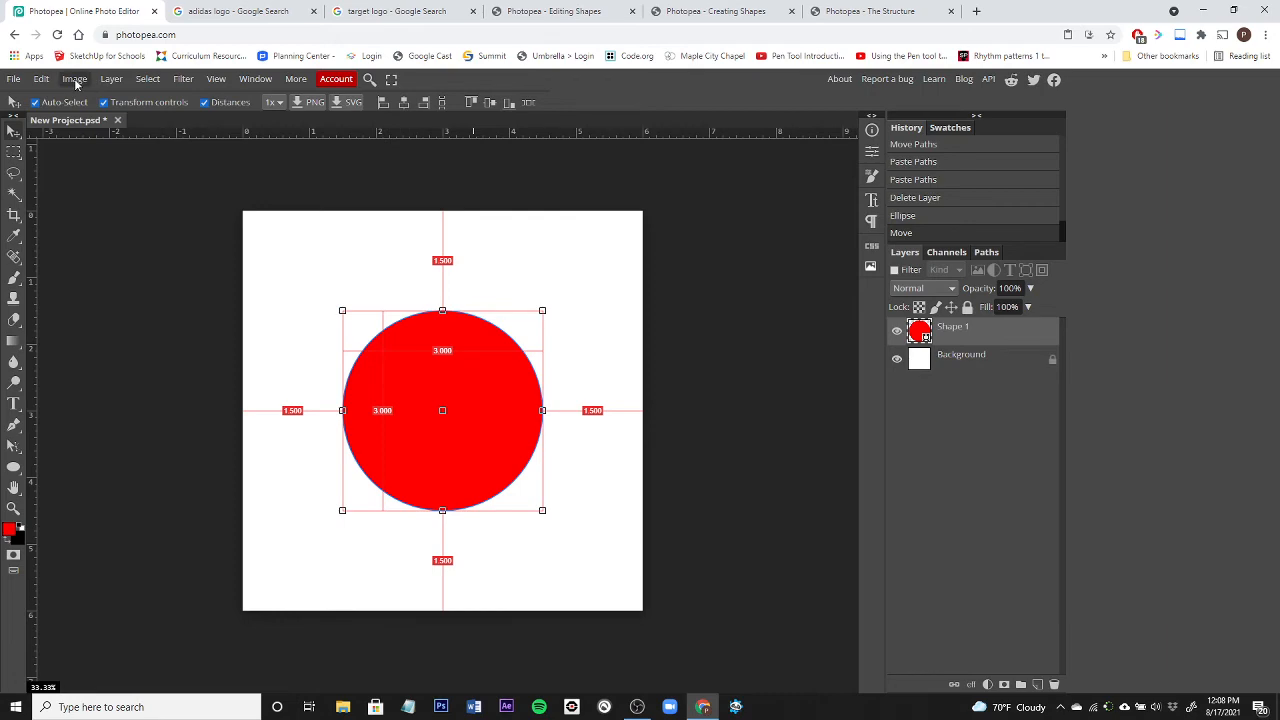
# Check the Target logo reference and draw a separate white circle about 2 ruler units wide directly above the Background layer
pyautogui.click(405, 11)
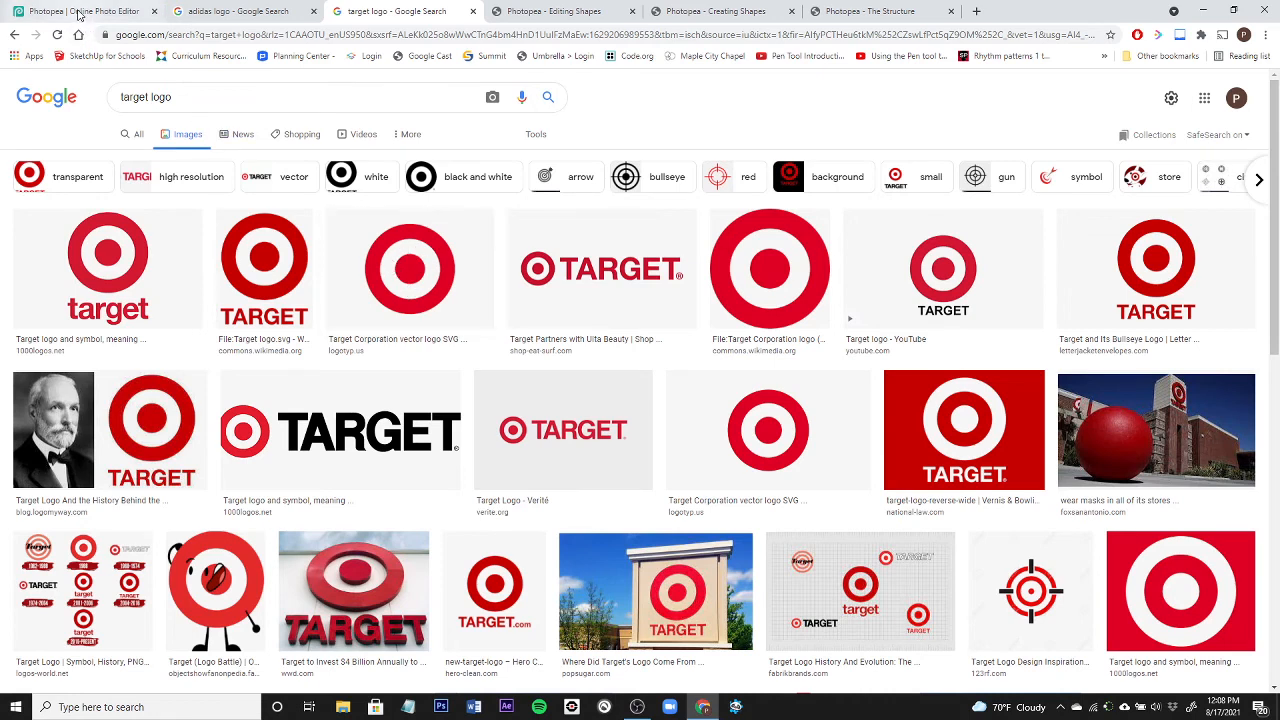
pyautogui.click(80, 12)
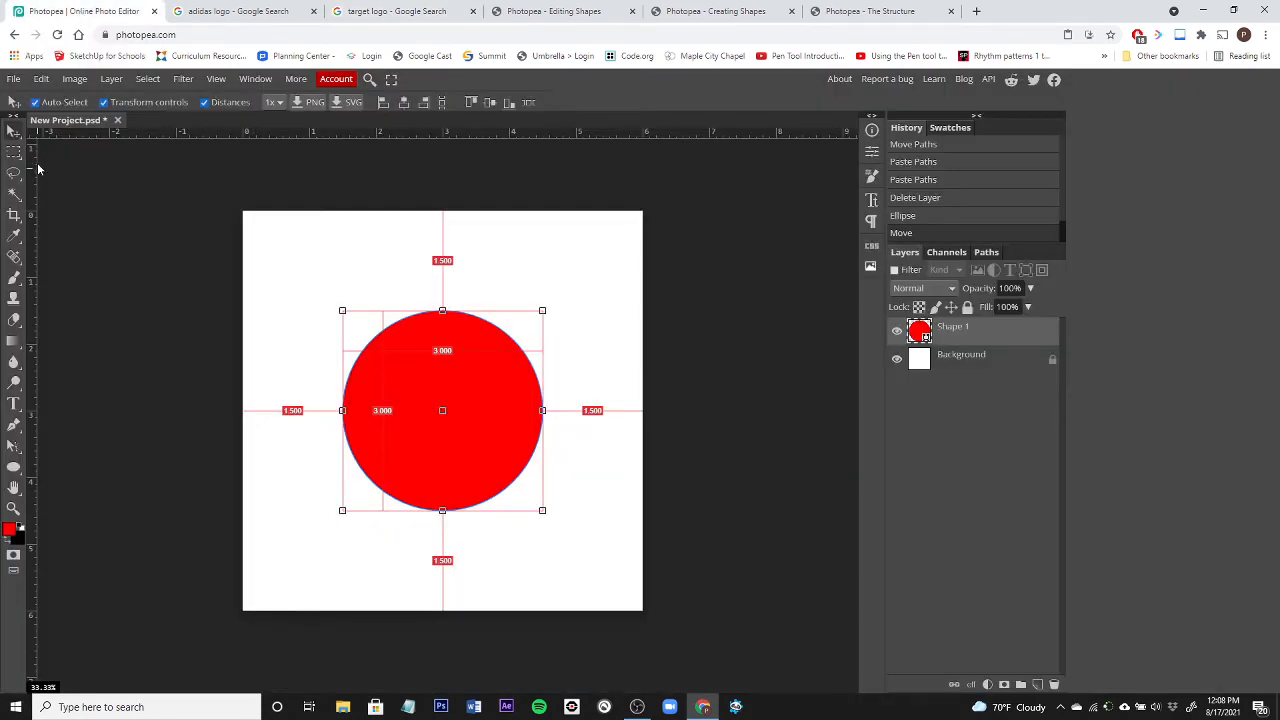
pyautogui.click(966, 369)
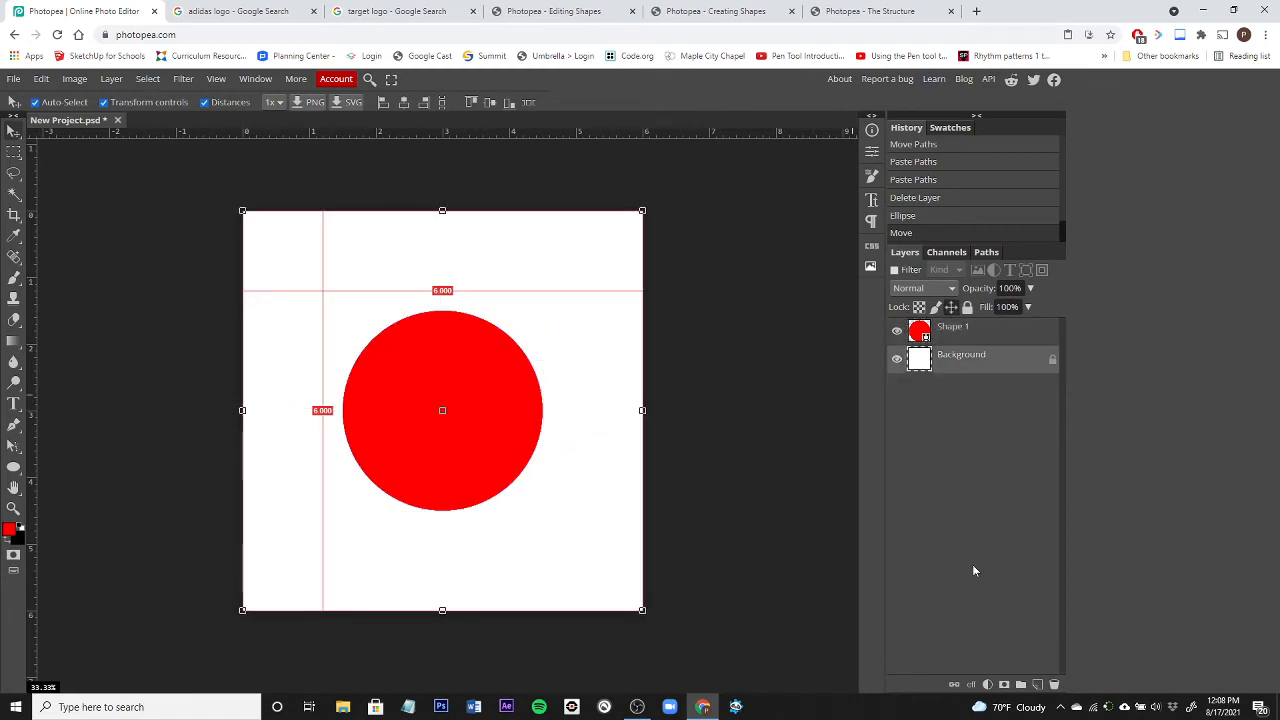
pyautogui.click(972, 338)
pyautogui.click(962, 359)
pyautogui.click(13, 467)
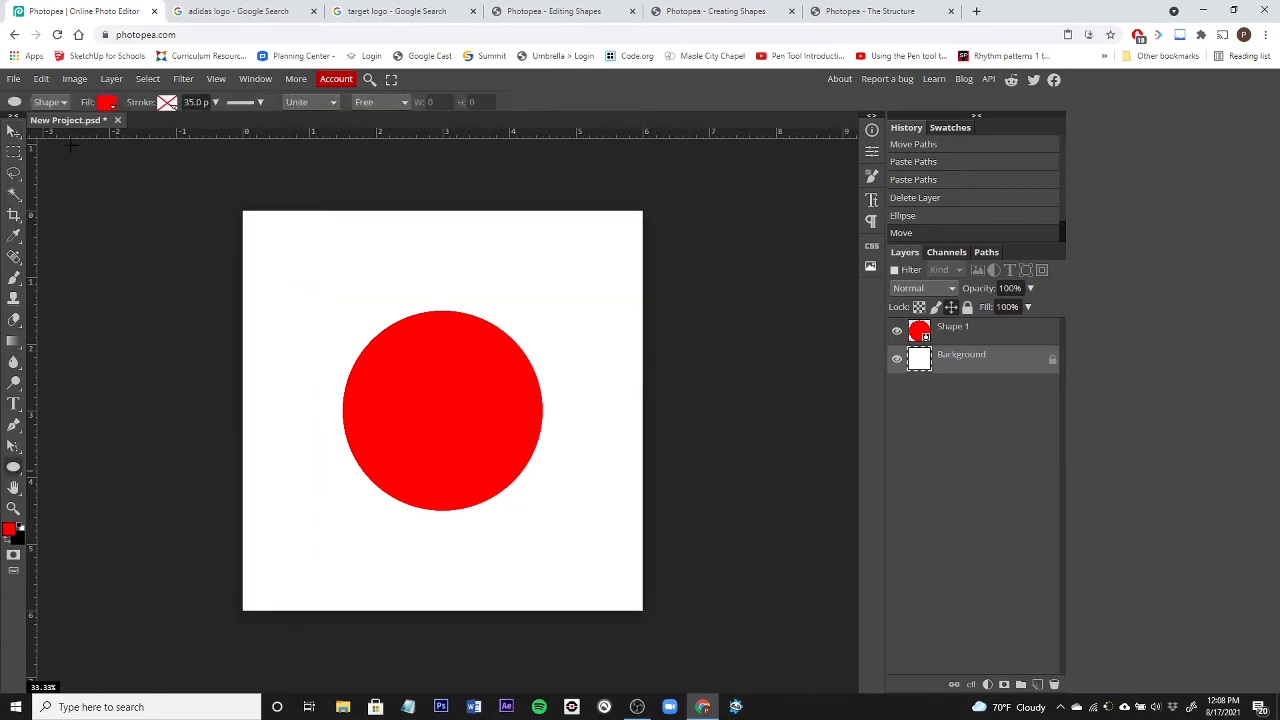
pyautogui.click(106, 103)
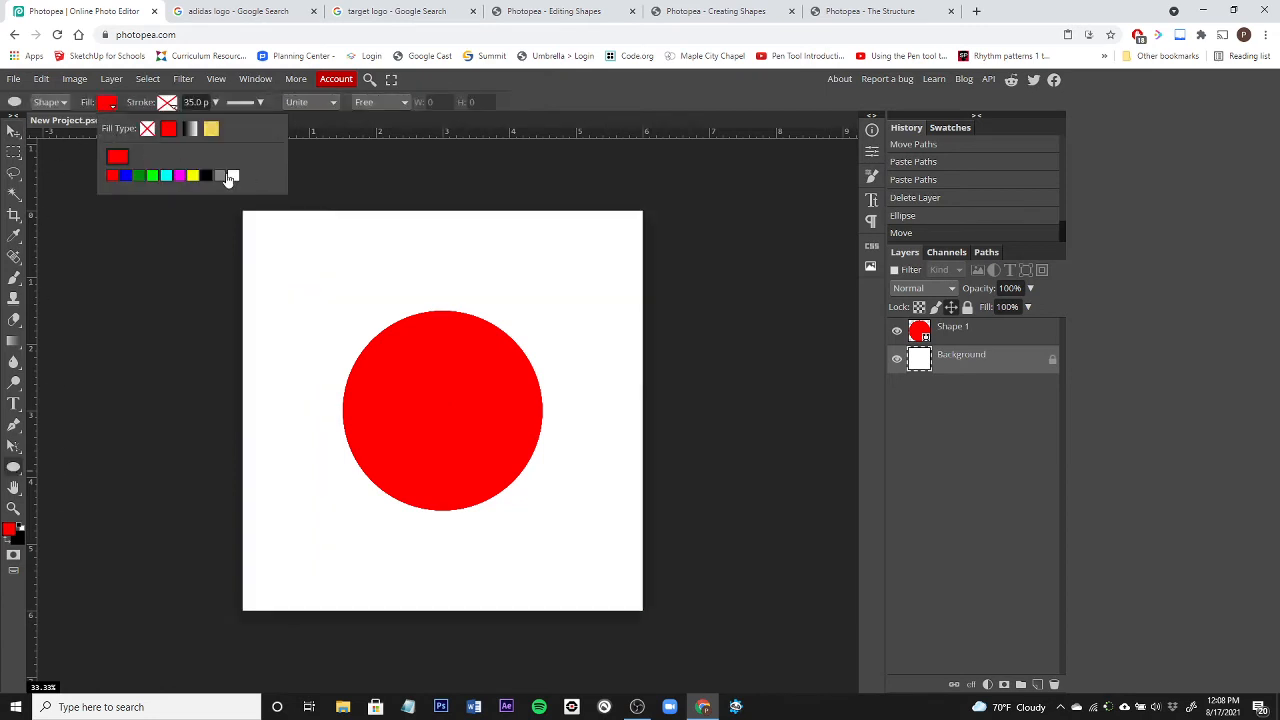
pyautogui.click(233, 176)
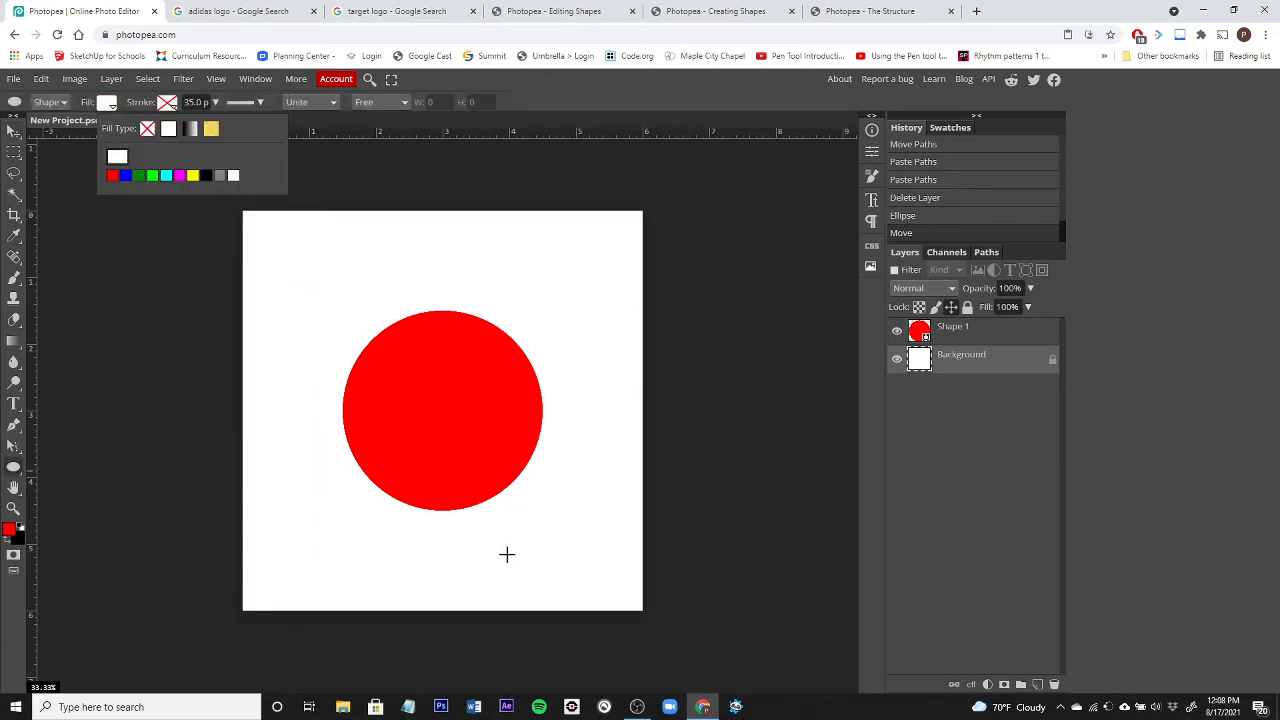
pyautogui.click(970, 557)
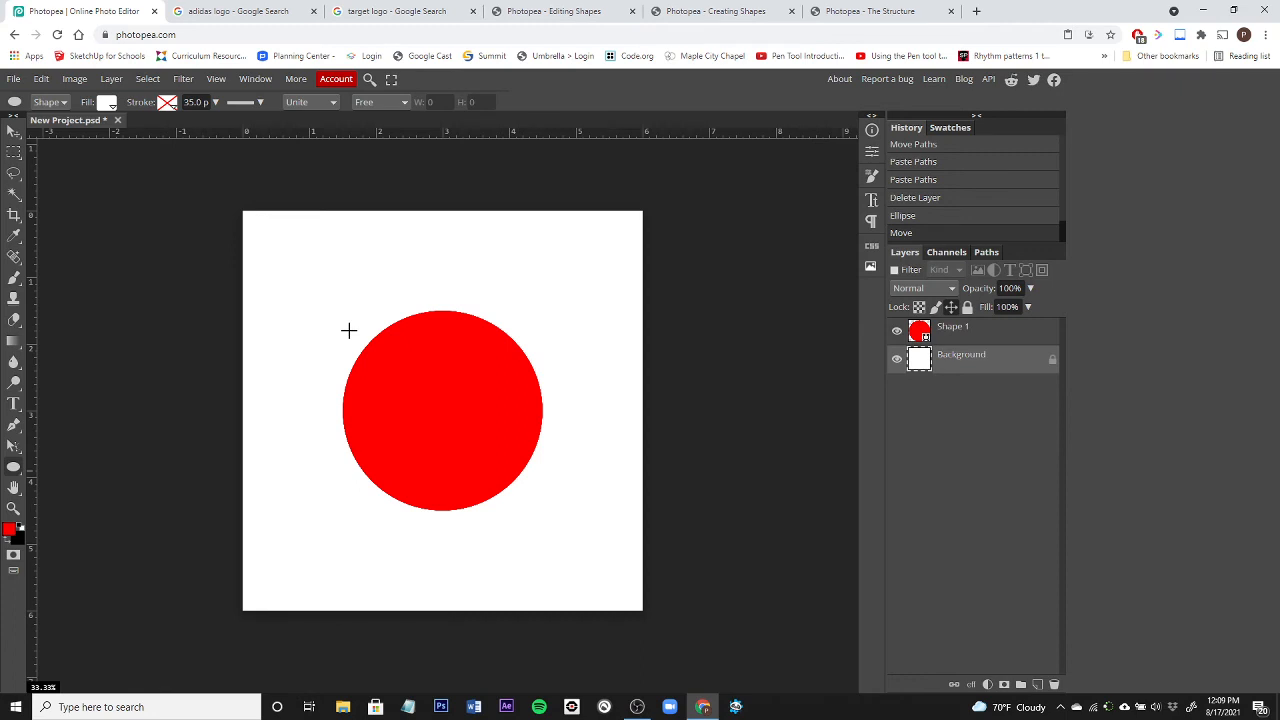
pyautogui.moveTo(329, 309); pyautogui.dragTo(476, 441)
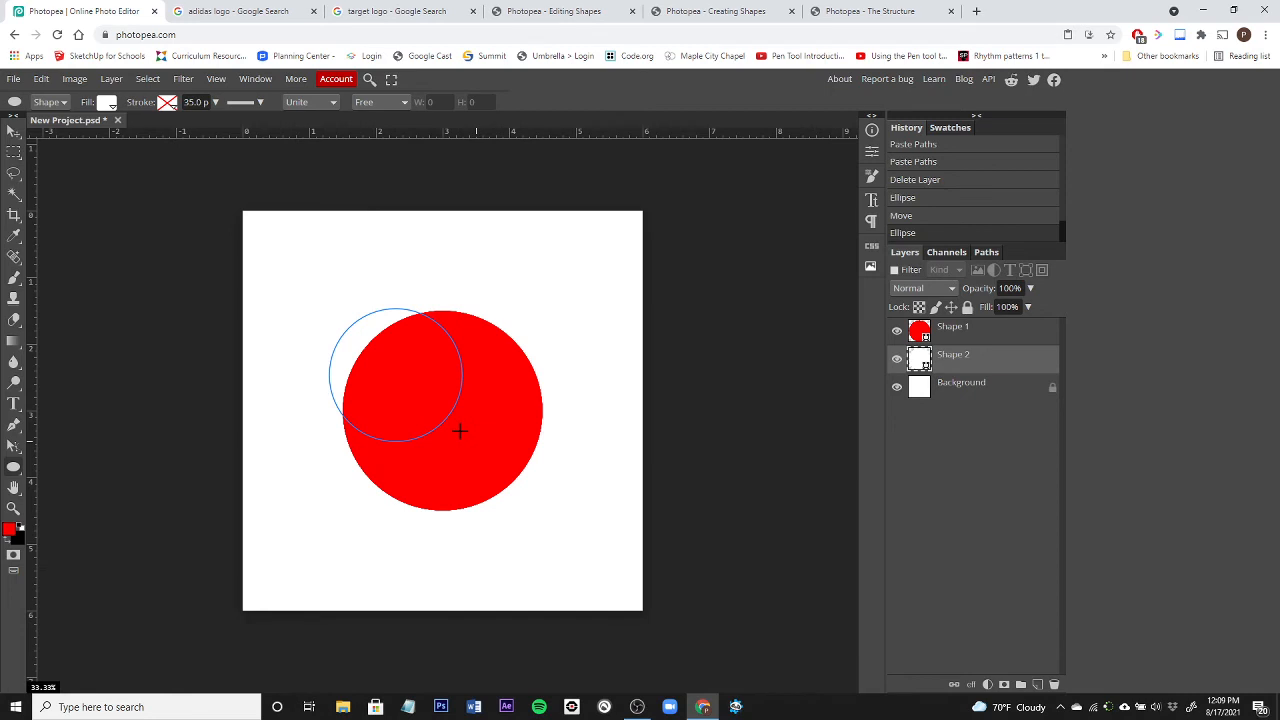
# Hide the Background layer and place the white Shape 2 layer above the red Shape 1 layer
pyautogui.click(955, 337)
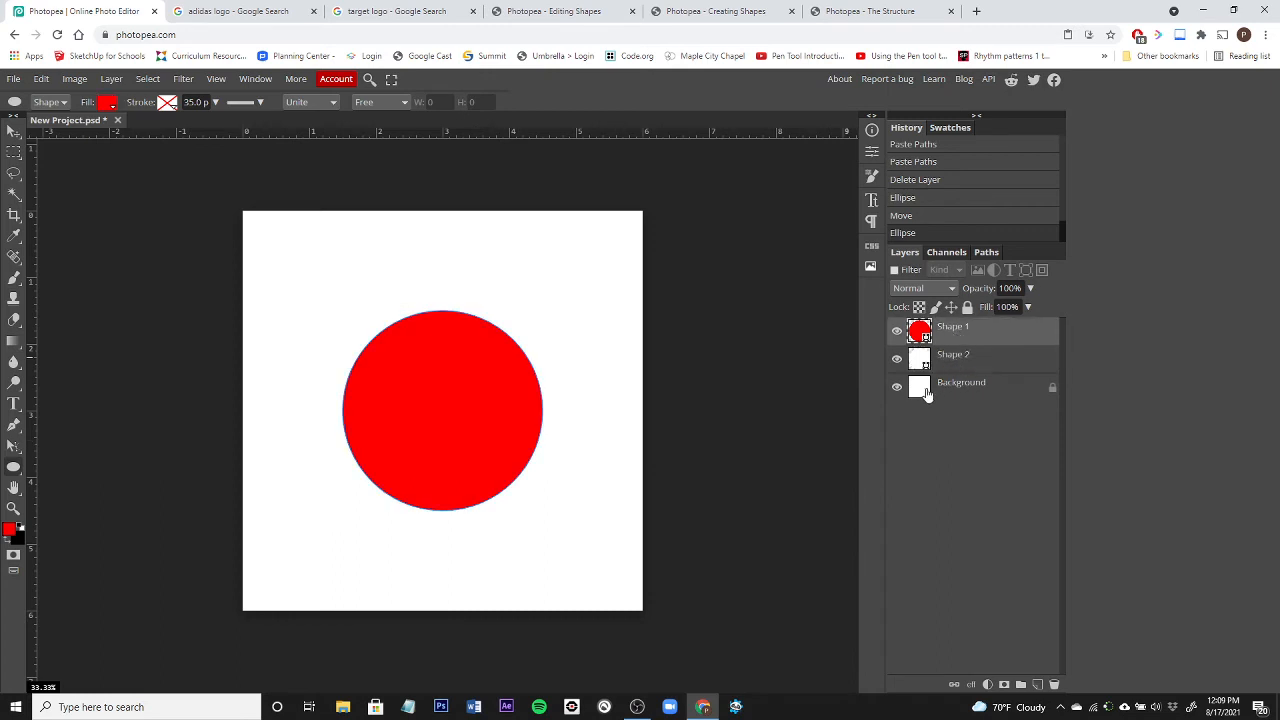
pyautogui.click(896, 389)
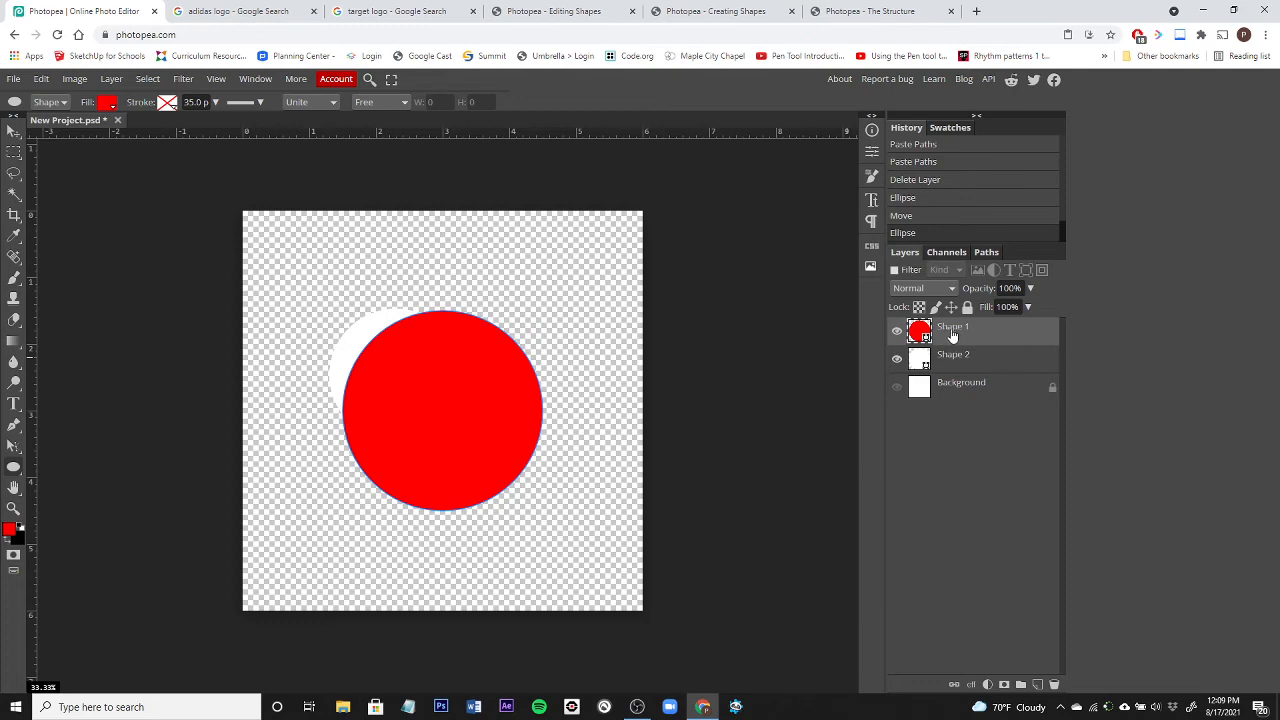
pyautogui.click(966, 365)
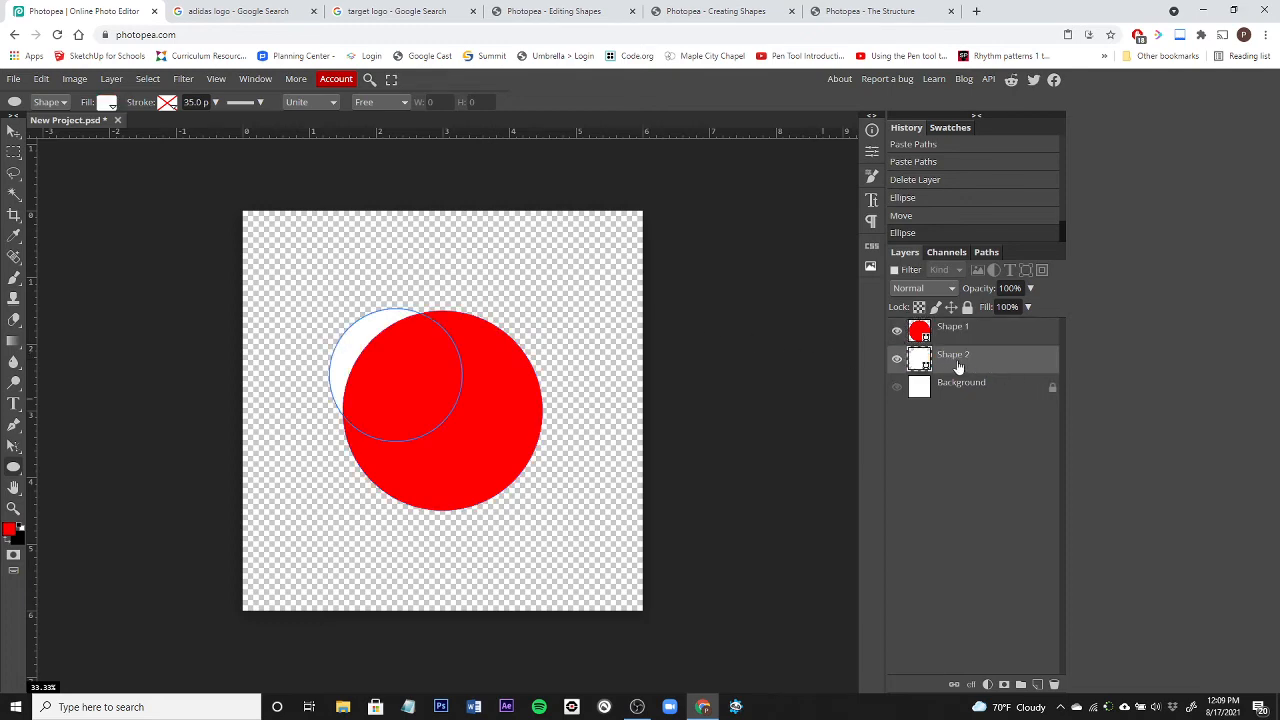
pyautogui.moveTo(958, 364); pyautogui.dragTo(958, 320)
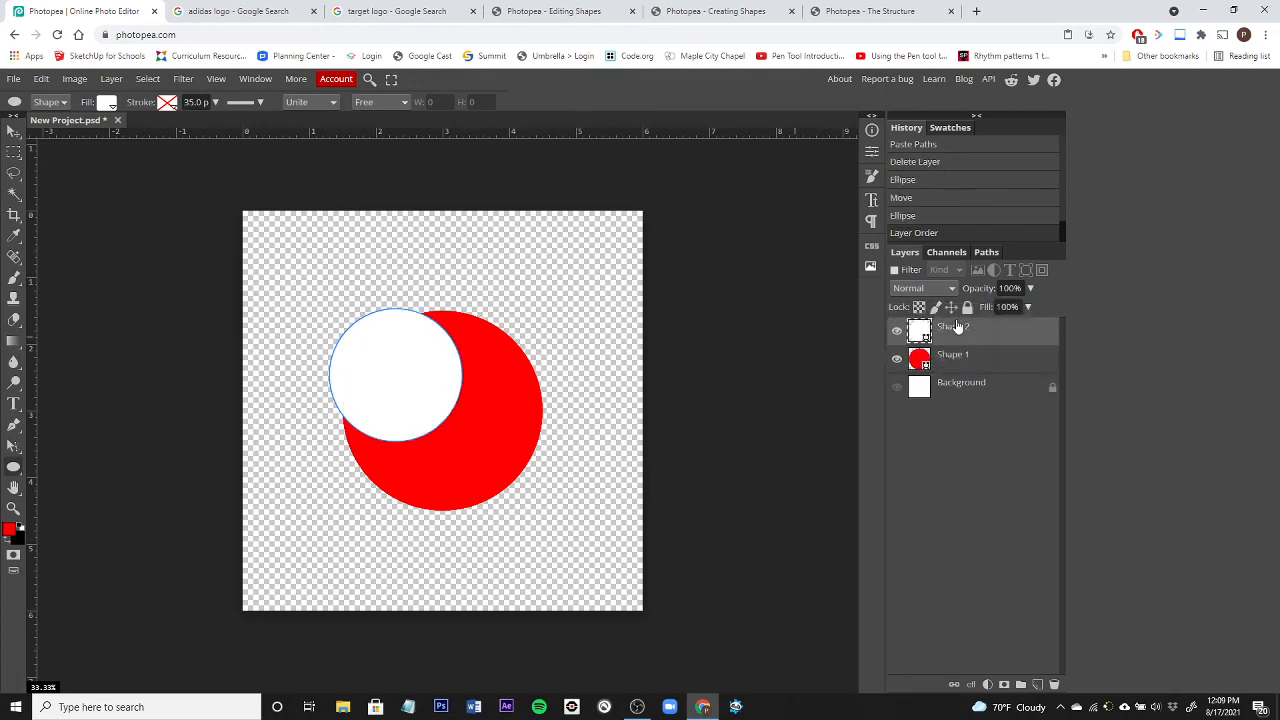
# Move the white circle to the centre of the red circle, about 2.003 from every canvas edge
pyautogui.click(8, 133)
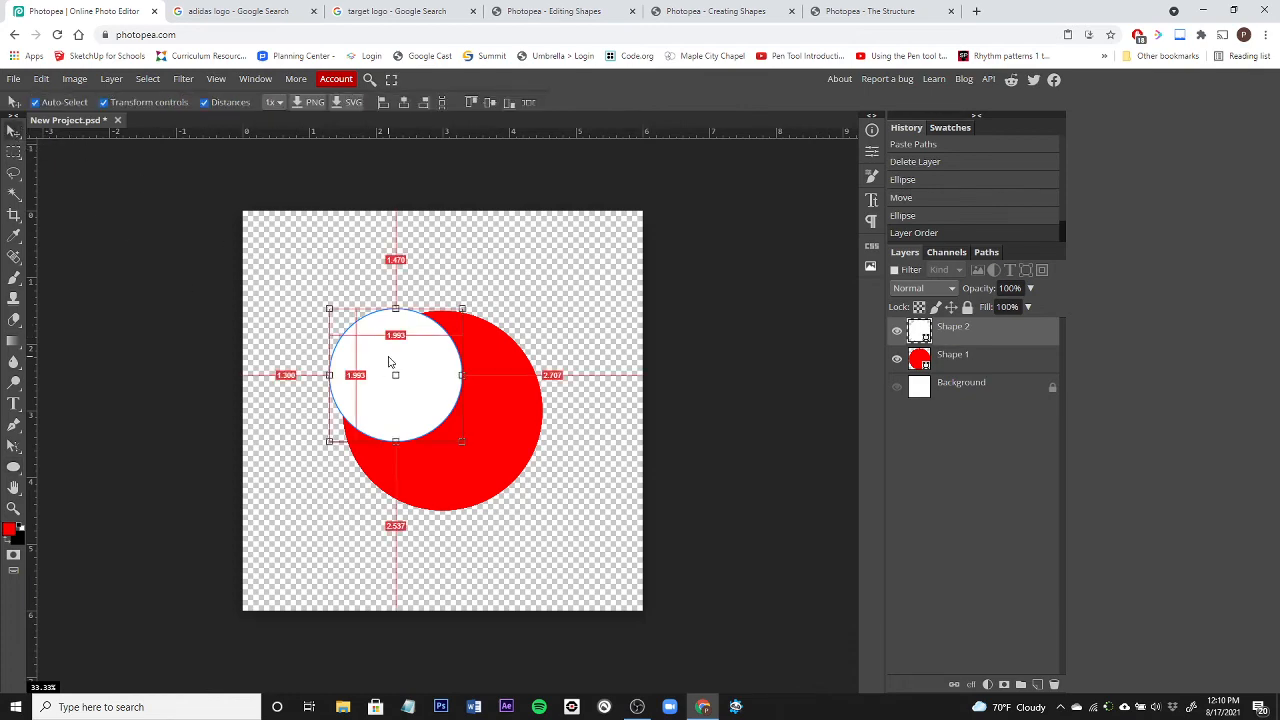
pyautogui.moveTo(389, 362); pyautogui.dragTo(437, 399)
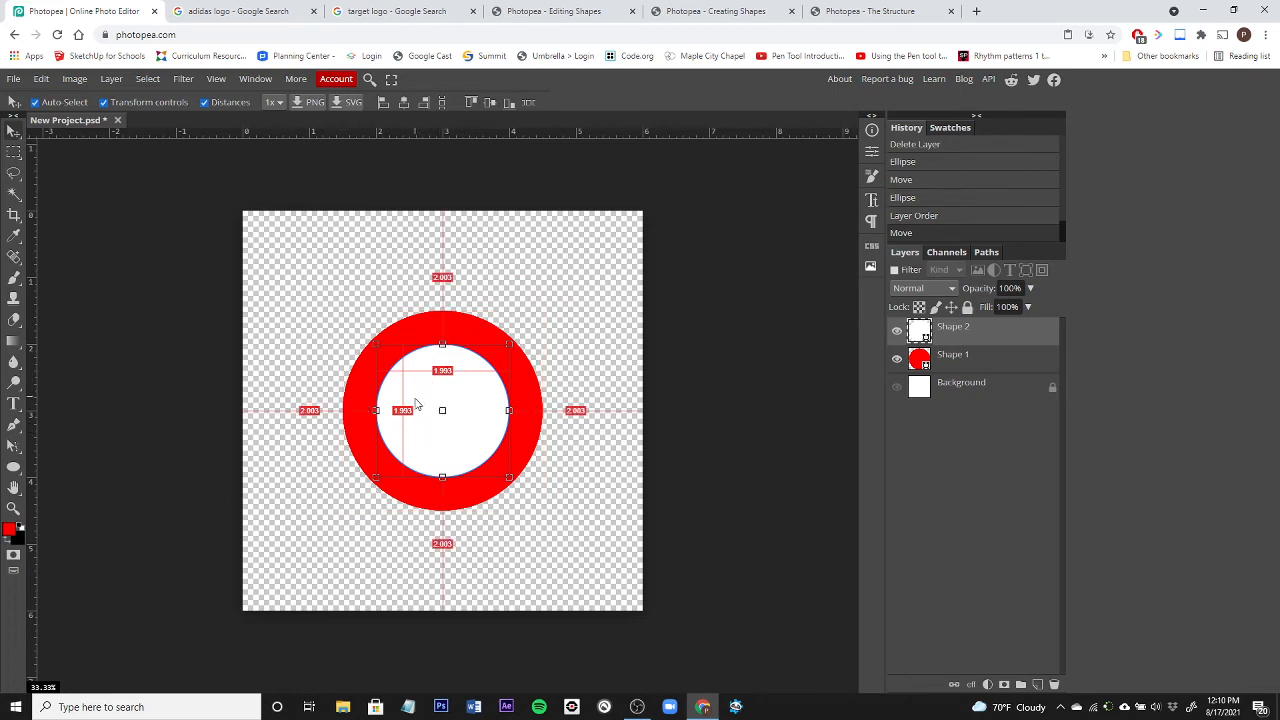
# With the Ellipse tool in Path mode set to Subtract, cut a circle about 0.963 in wide from the Shape 2 layer
pyautogui.click(15, 467)
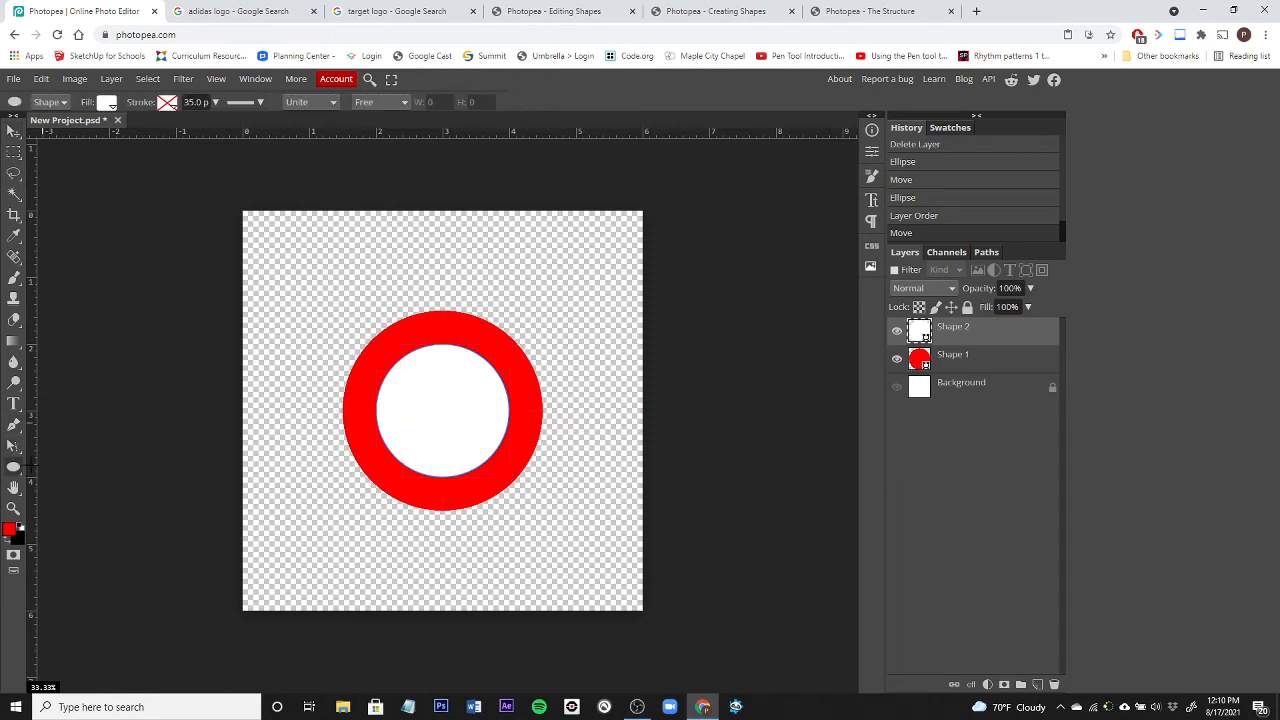
pyautogui.click(57, 103)
pyautogui.click(46, 128)
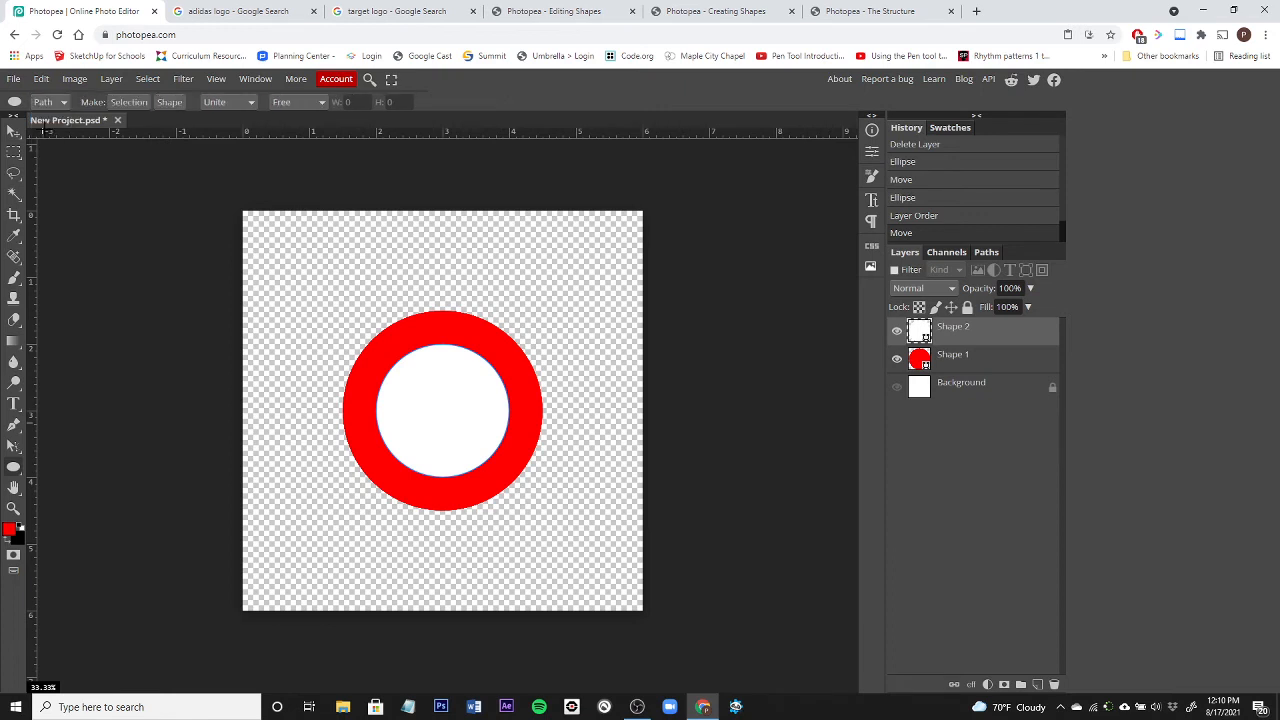
pyautogui.click(242, 103)
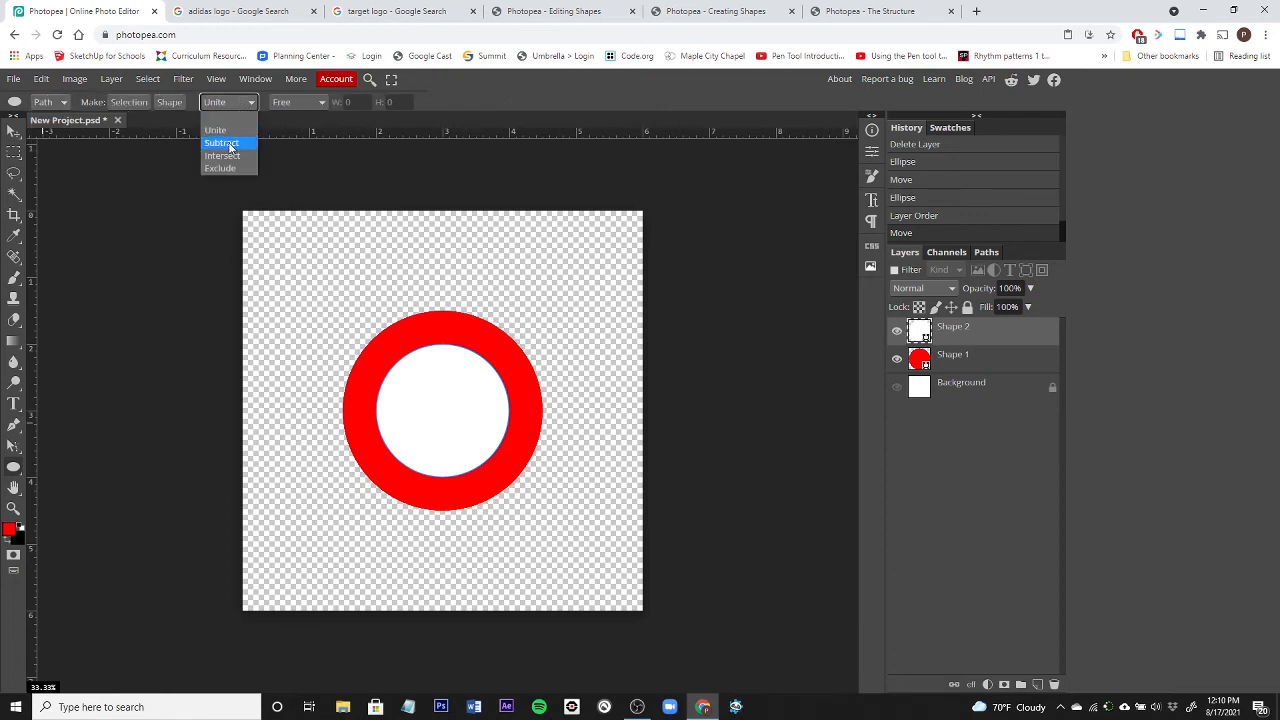
pyautogui.click(230, 148)
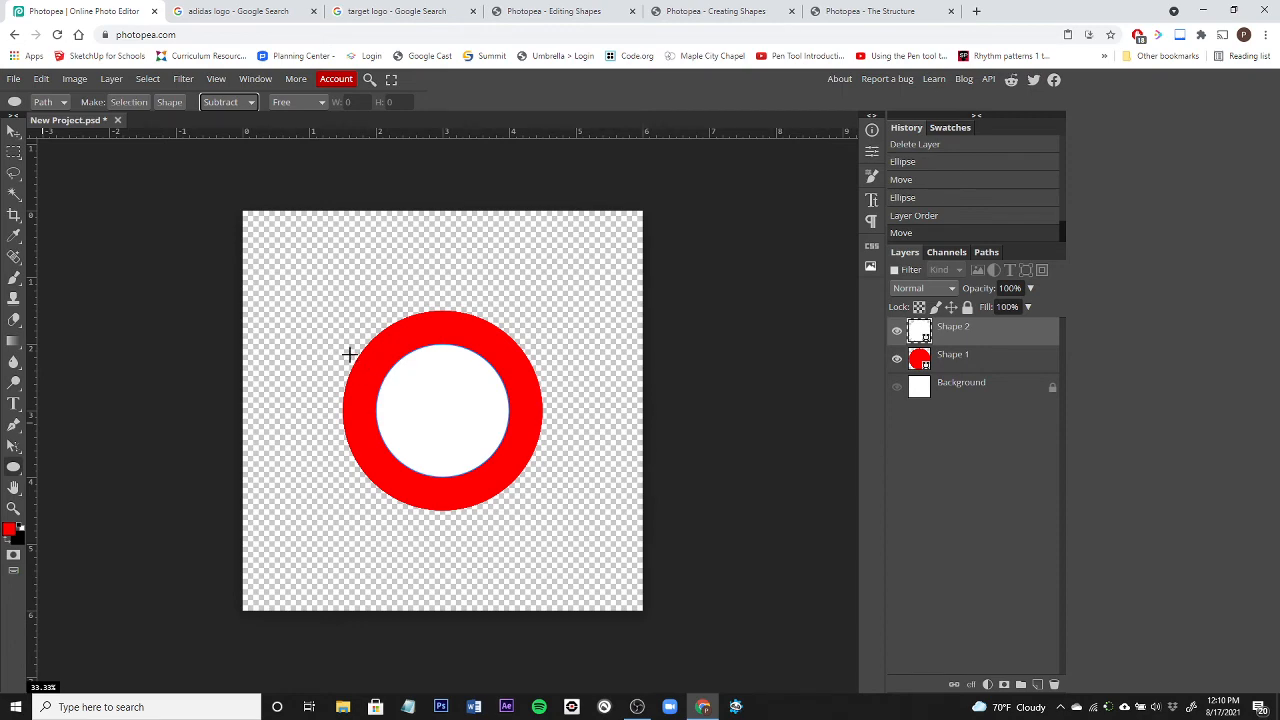
pyautogui.moveTo(329, 350); pyautogui.dragTo(404, 413)
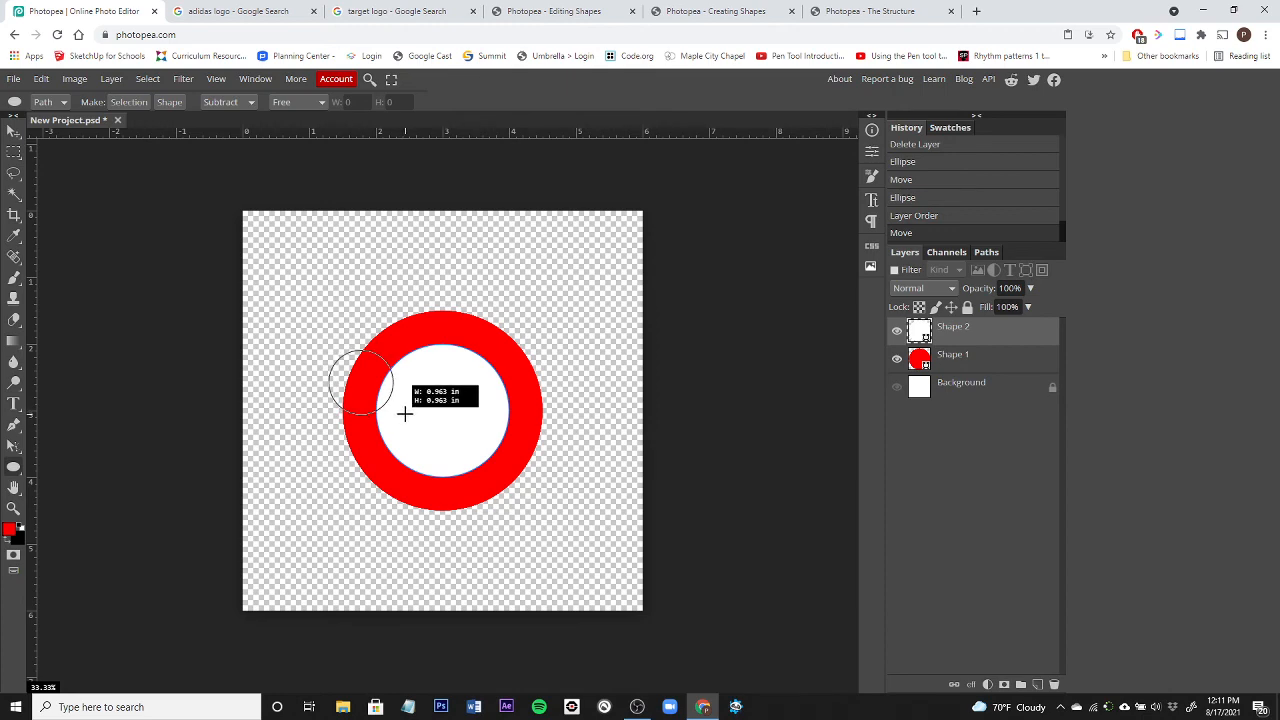
pyautogui.moveTo(404, 413); pyautogui.dragTo(405, 414)
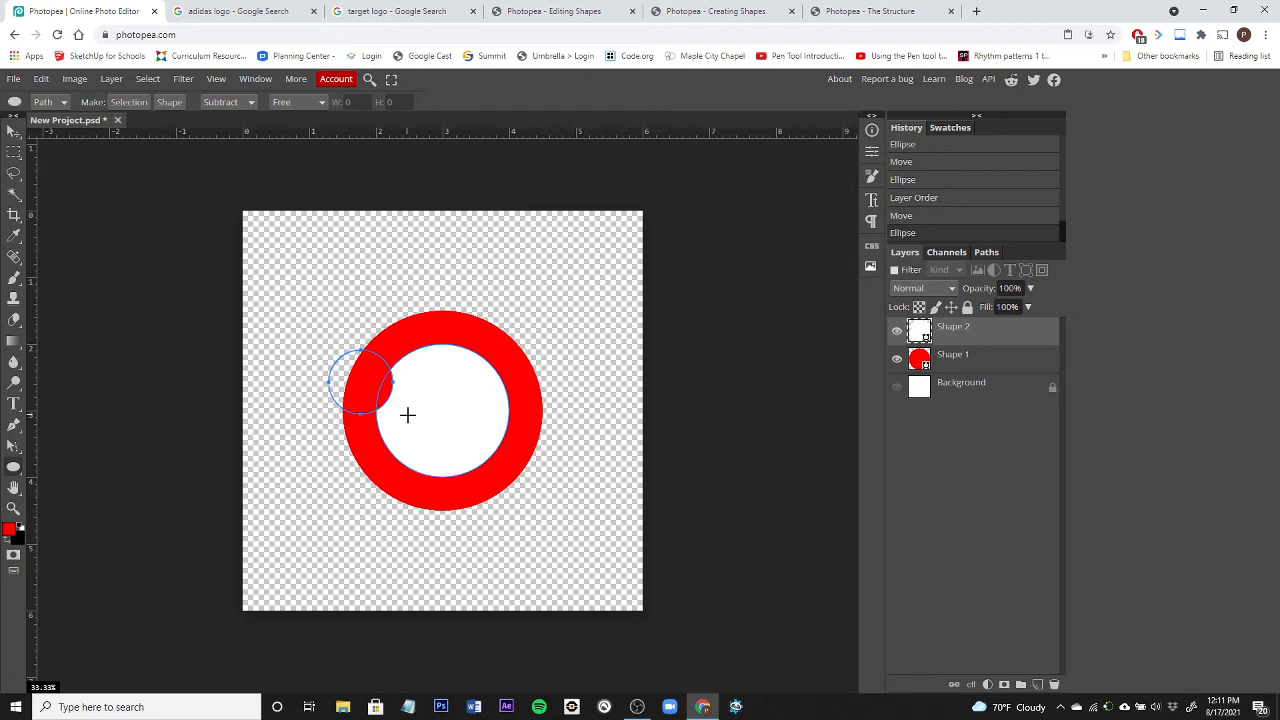
# Move the subtracted circle path to the centre of the white circle with the Path Select tool
pyautogui.click(12, 447)
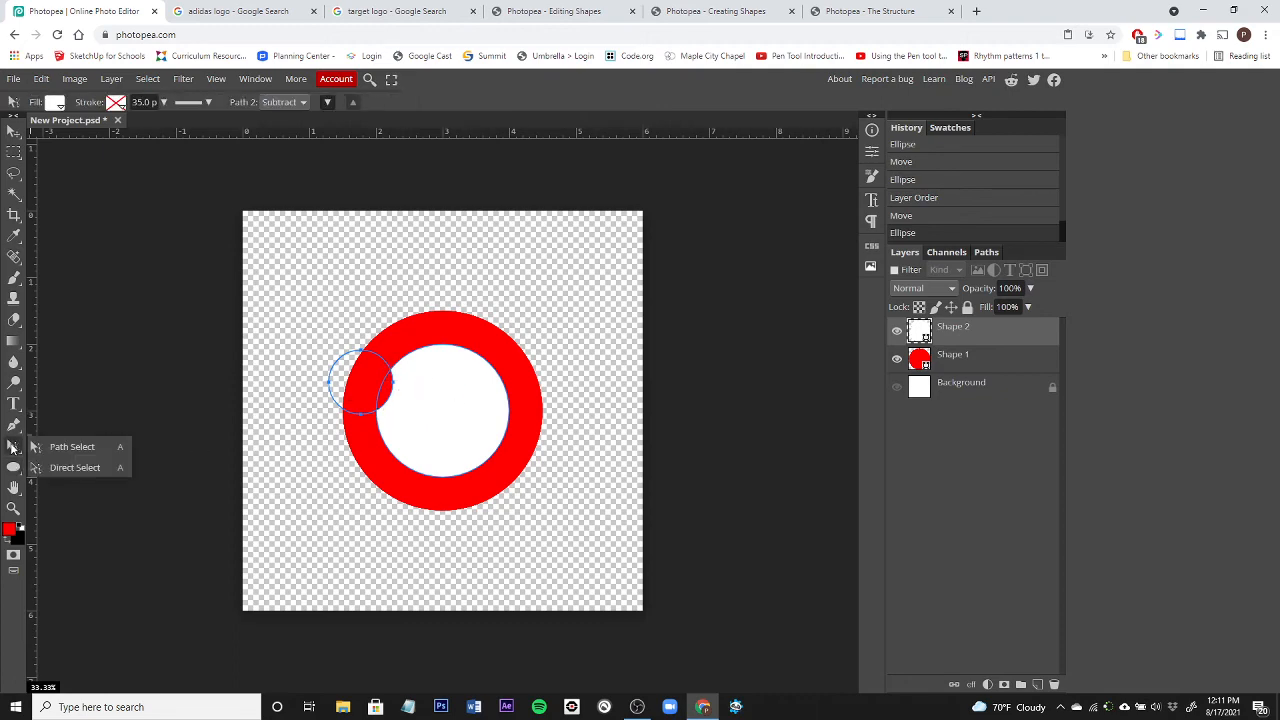
pyautogui.moveTo(338, 377); pyautogui.dragTo(419, 400)
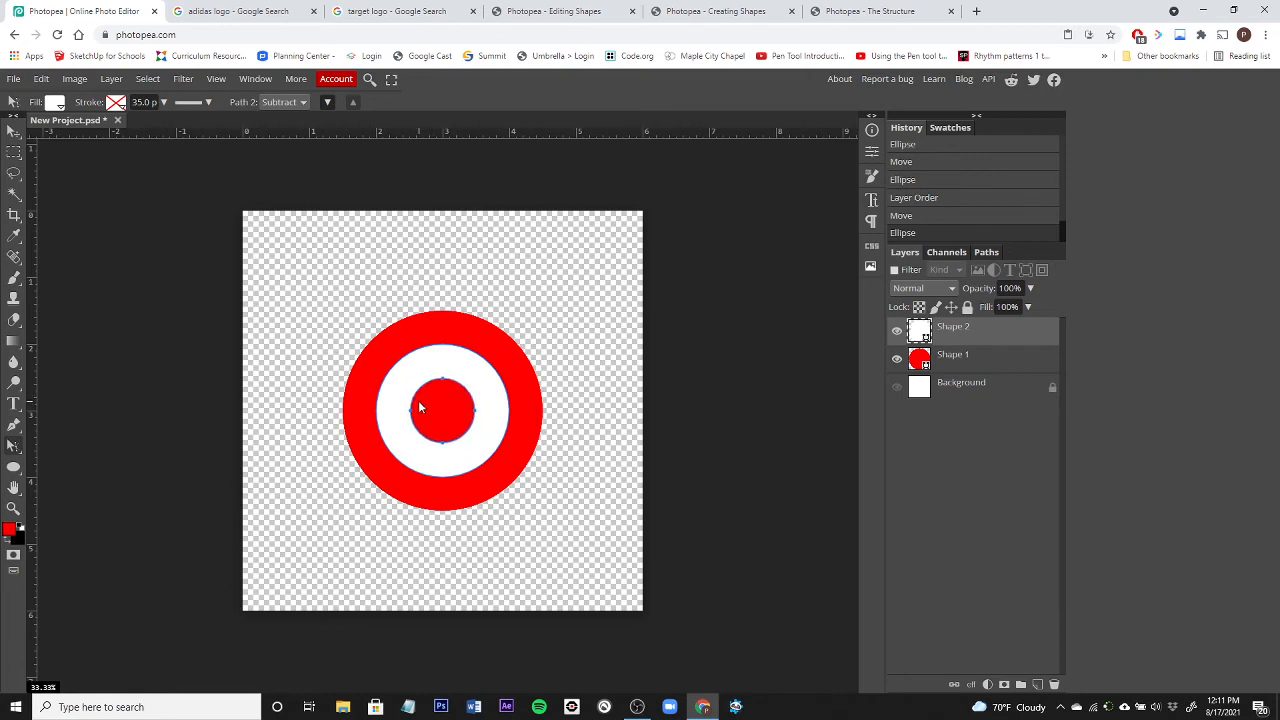
pyautogui.moveTo(418, 400); pyautogui.dragTo(418, 400)
pyautogui.moveTo(419, 399); pyautogui.dragTo(419, 400)
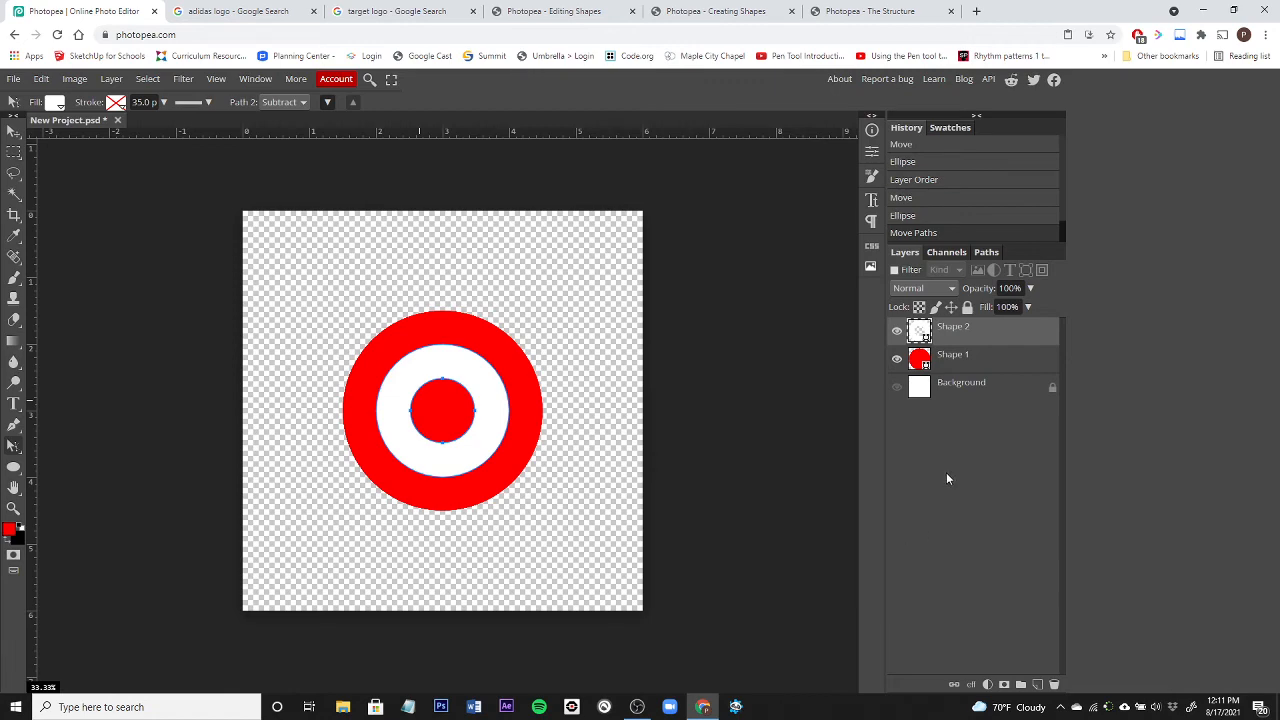
# Hide the Shape 1 layer temporarily to check the hole through the white circle, and show it again
pyautogui.click(956, 360)
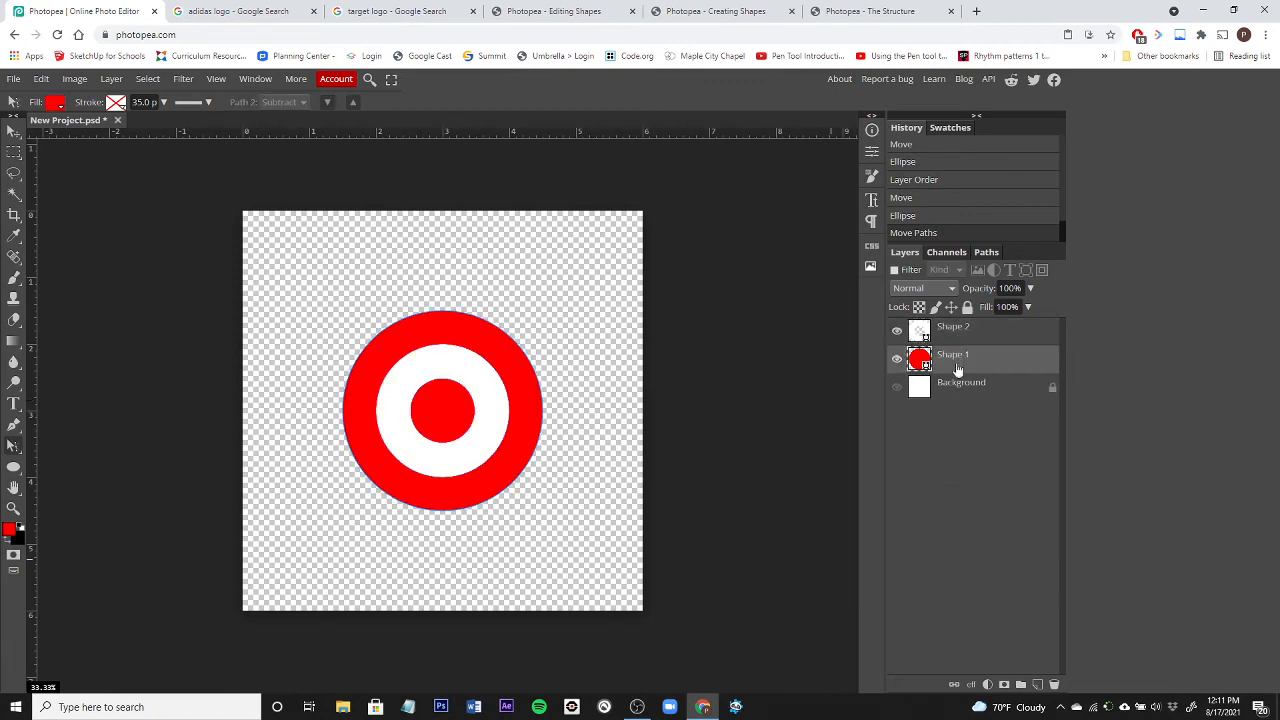
pyautogui.click(957, 386)
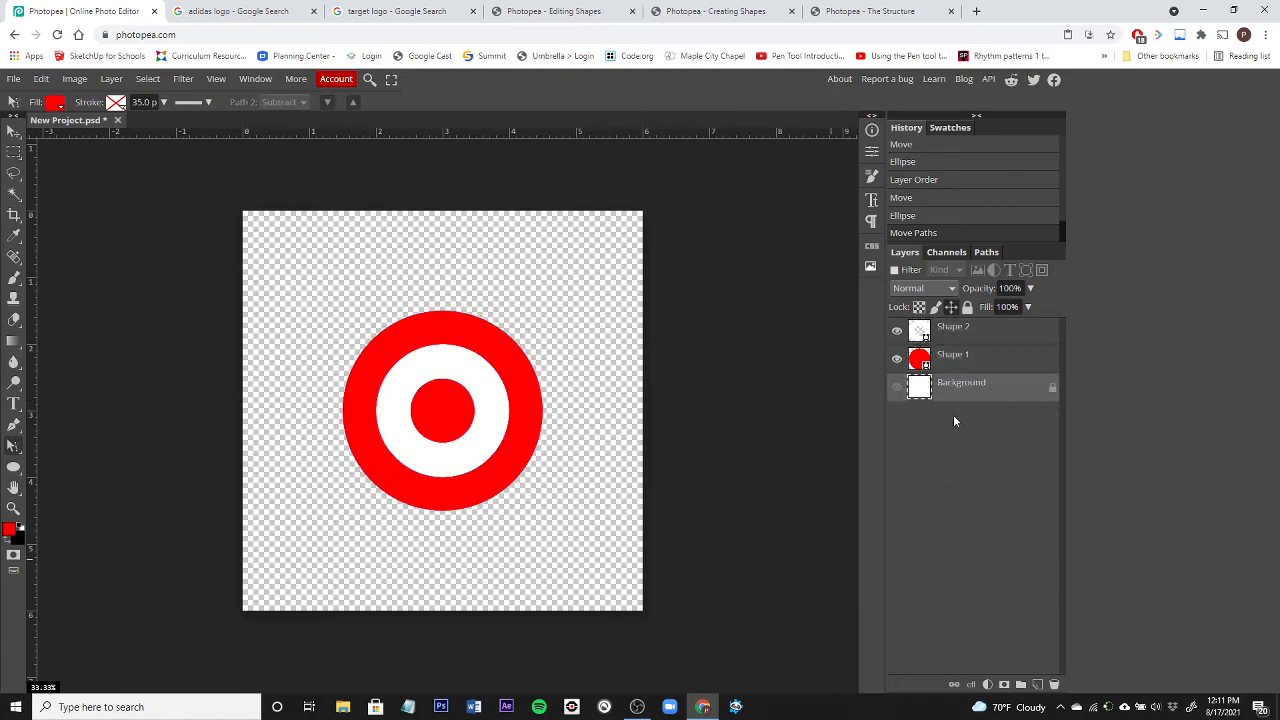
pyautogui.click(958, 362)
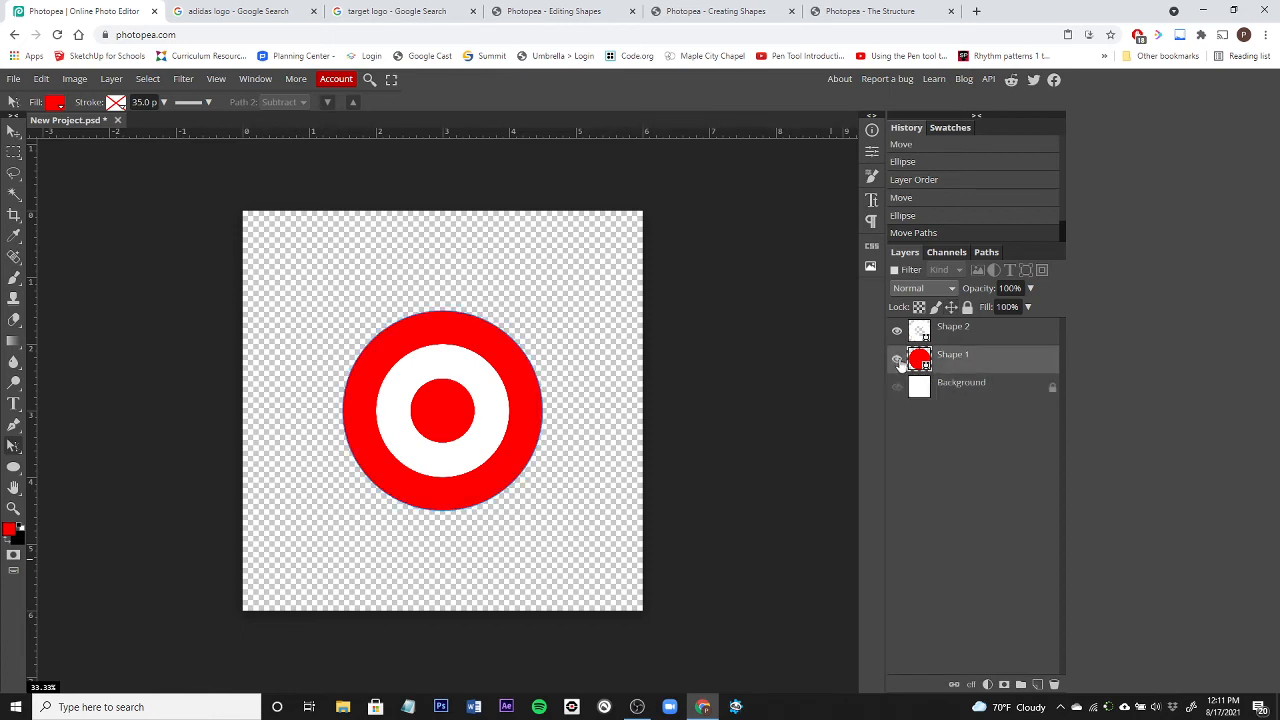
pyautogui.click(897, 360)
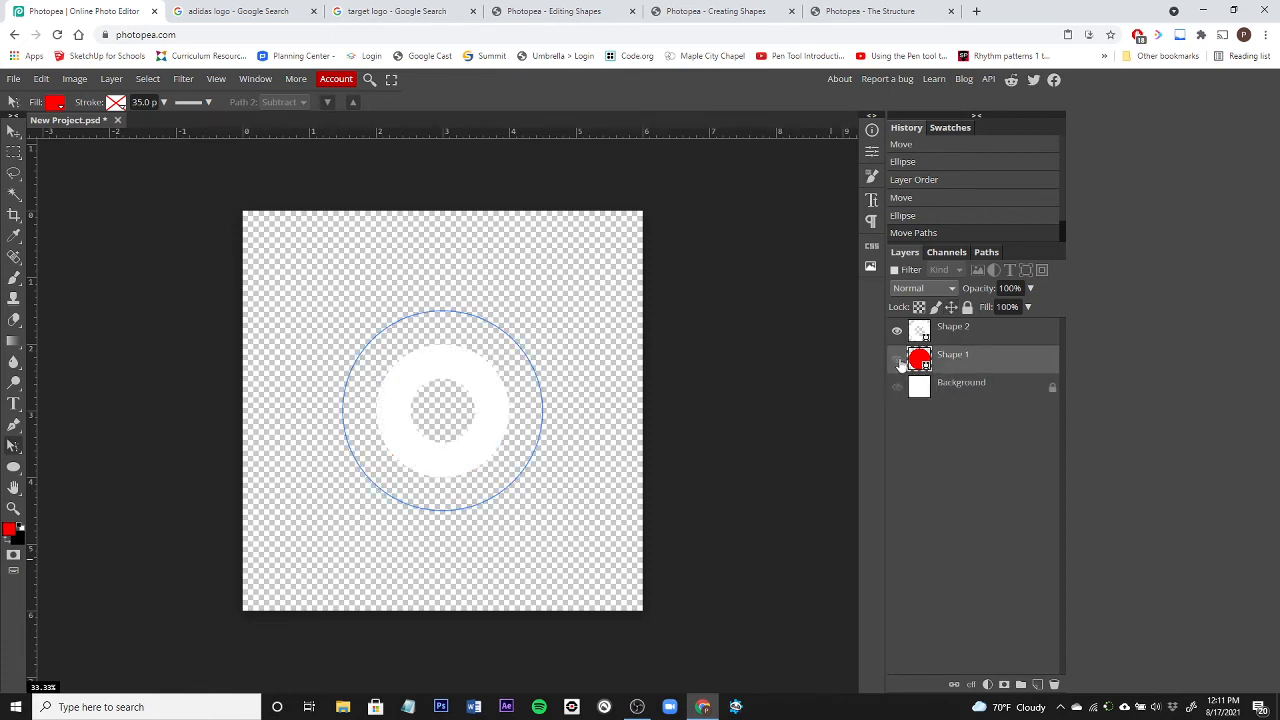
pyautogui.click(958, 388)
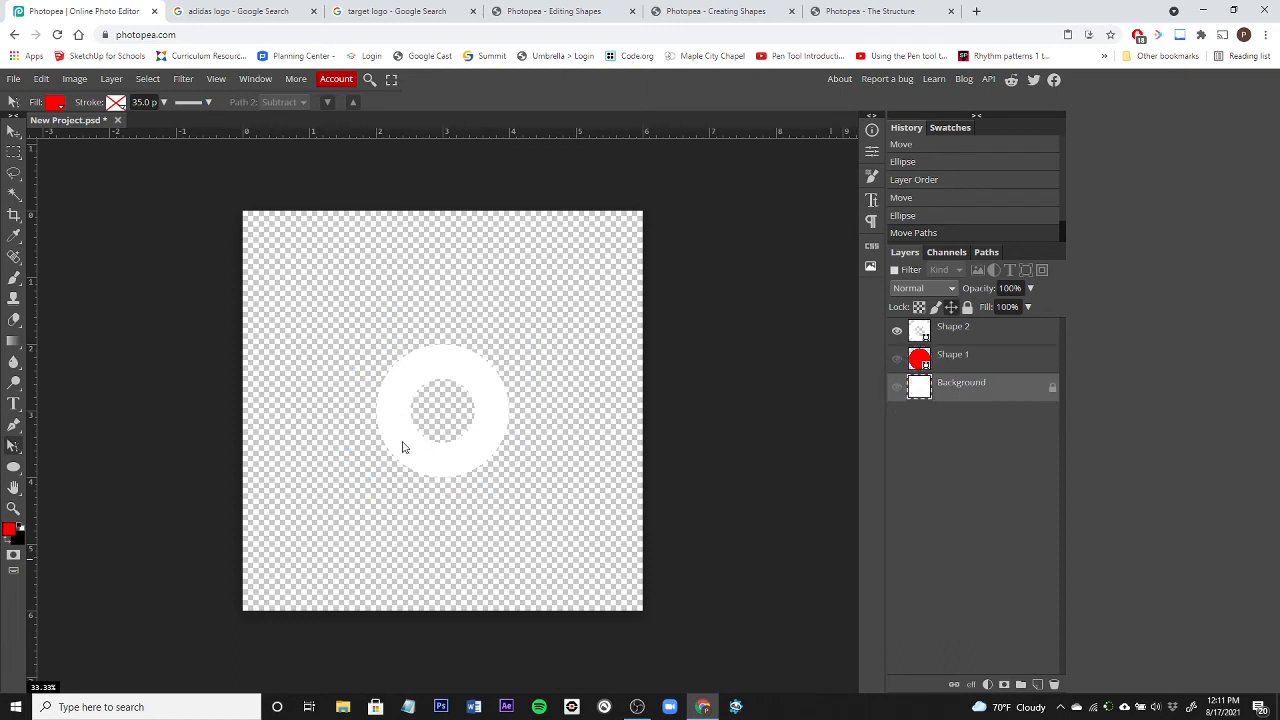
pyautogui.click(897, 360)
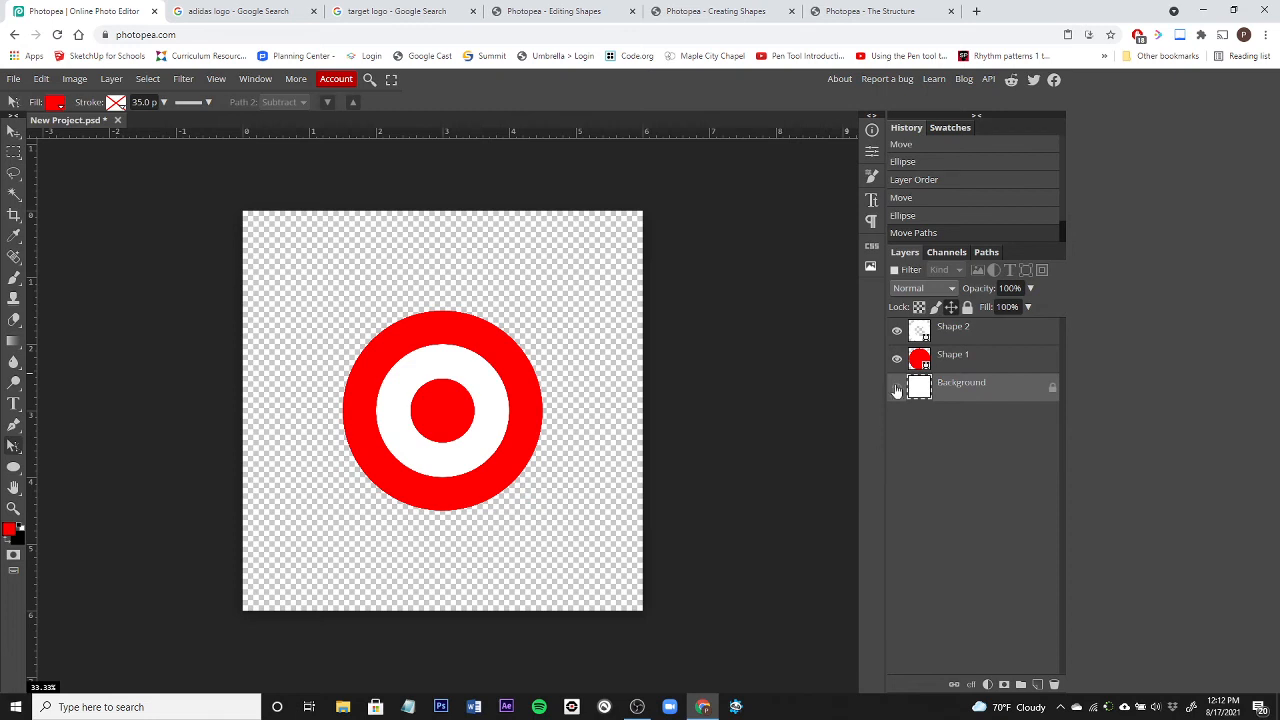
pyautogui.click(975, 362)
pyautogui.click(951, 333)
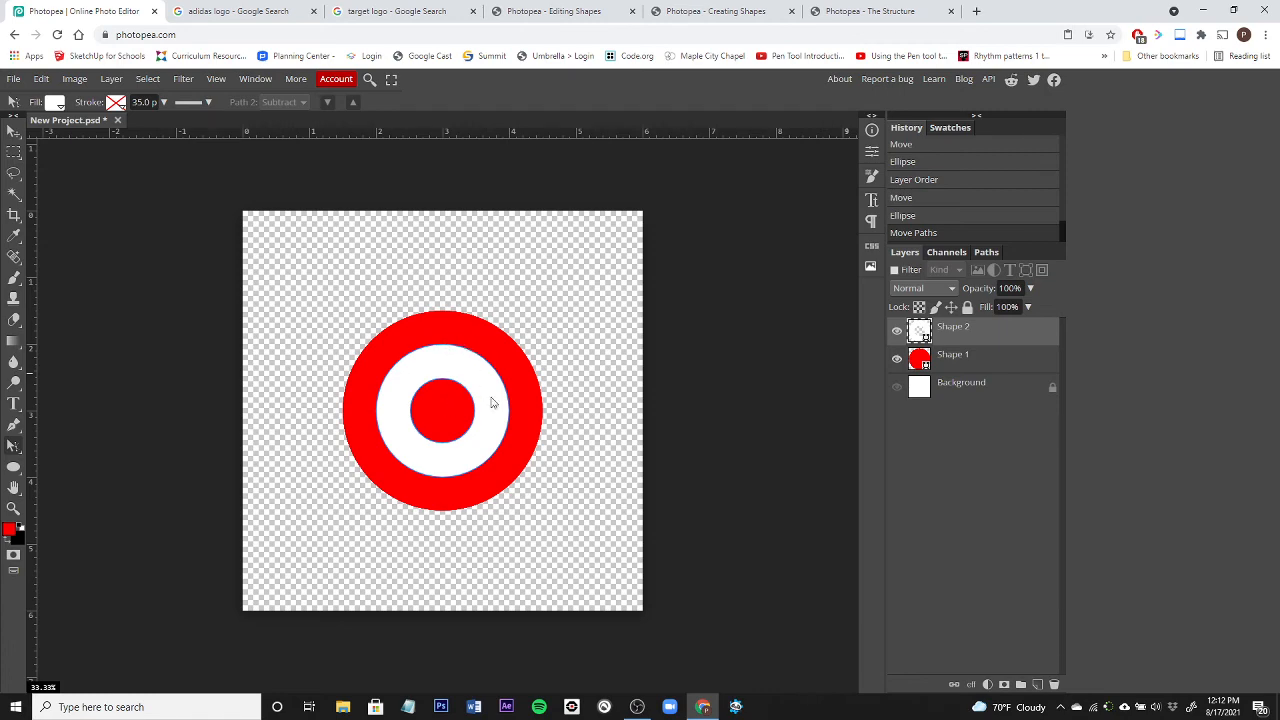
pyautogui.click(971, 366)
pyautogui.click(966, 336)
pyautogui.click(971, 364)
pyautogui.click(970, 338)
pyautogui.click(962, 362)
pyautogui.click(936, 308)
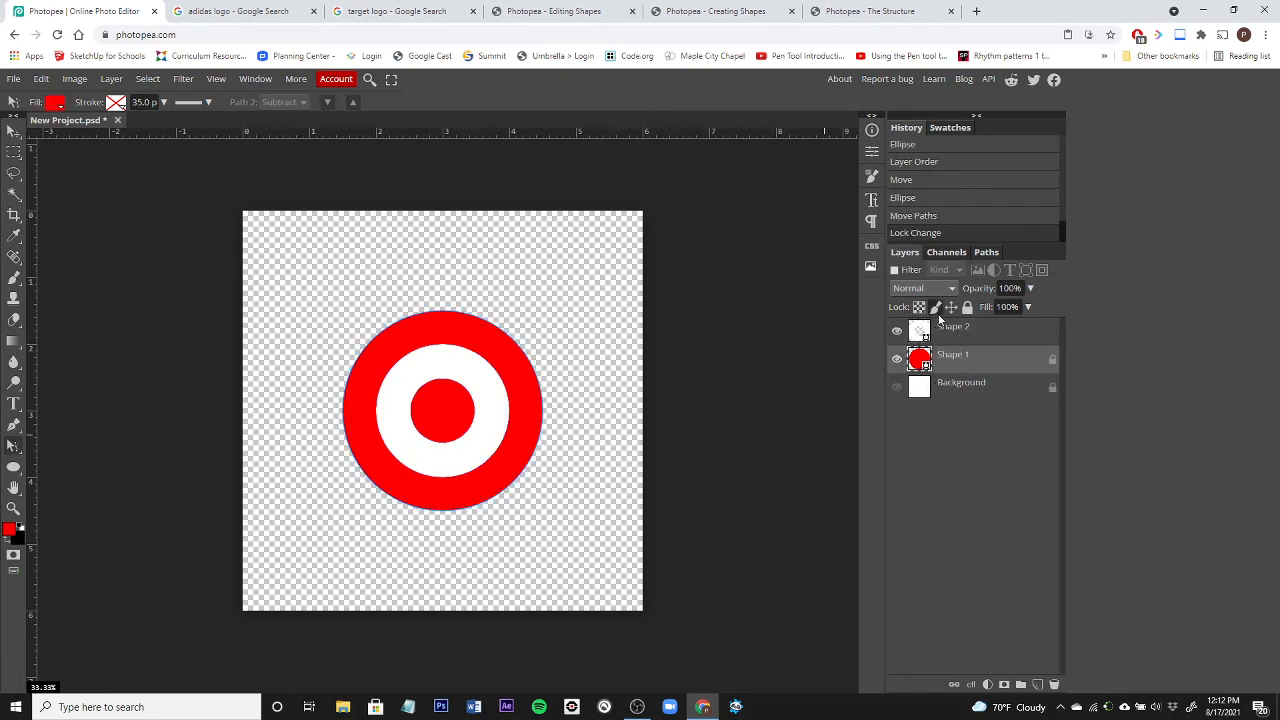
pyautogui.click(936, 308)
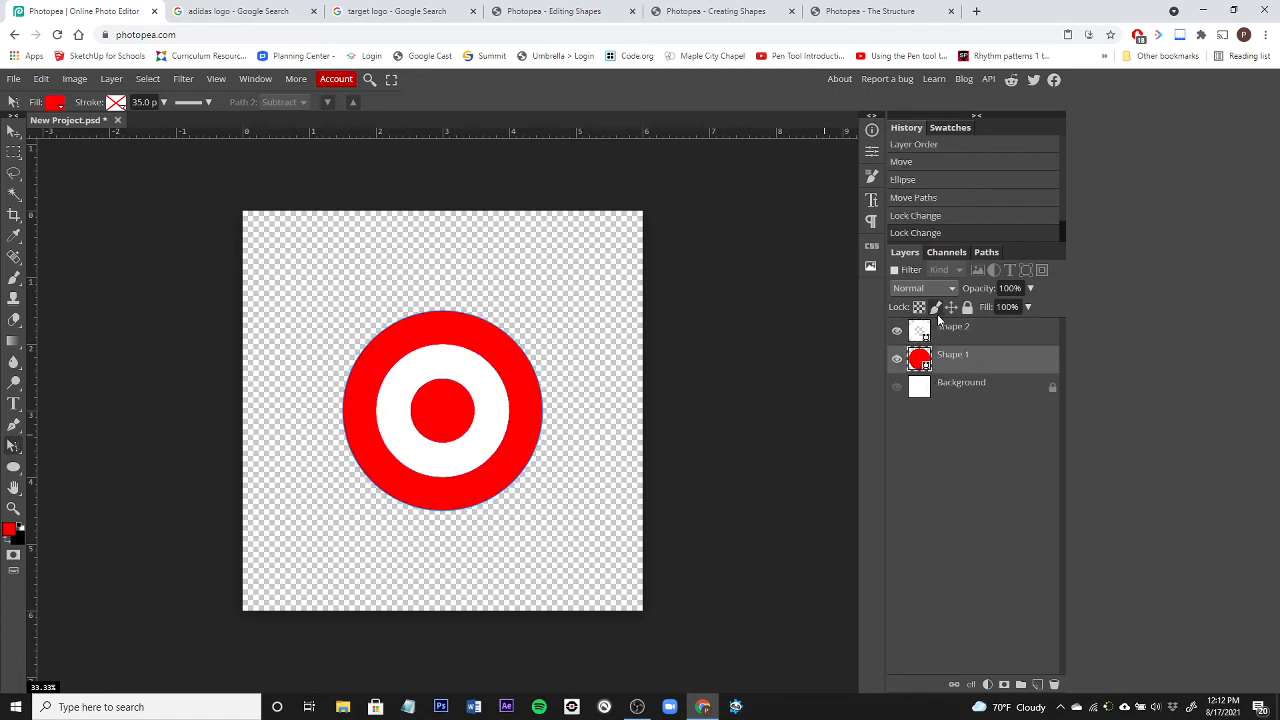
pyautogui.click(952, 390)
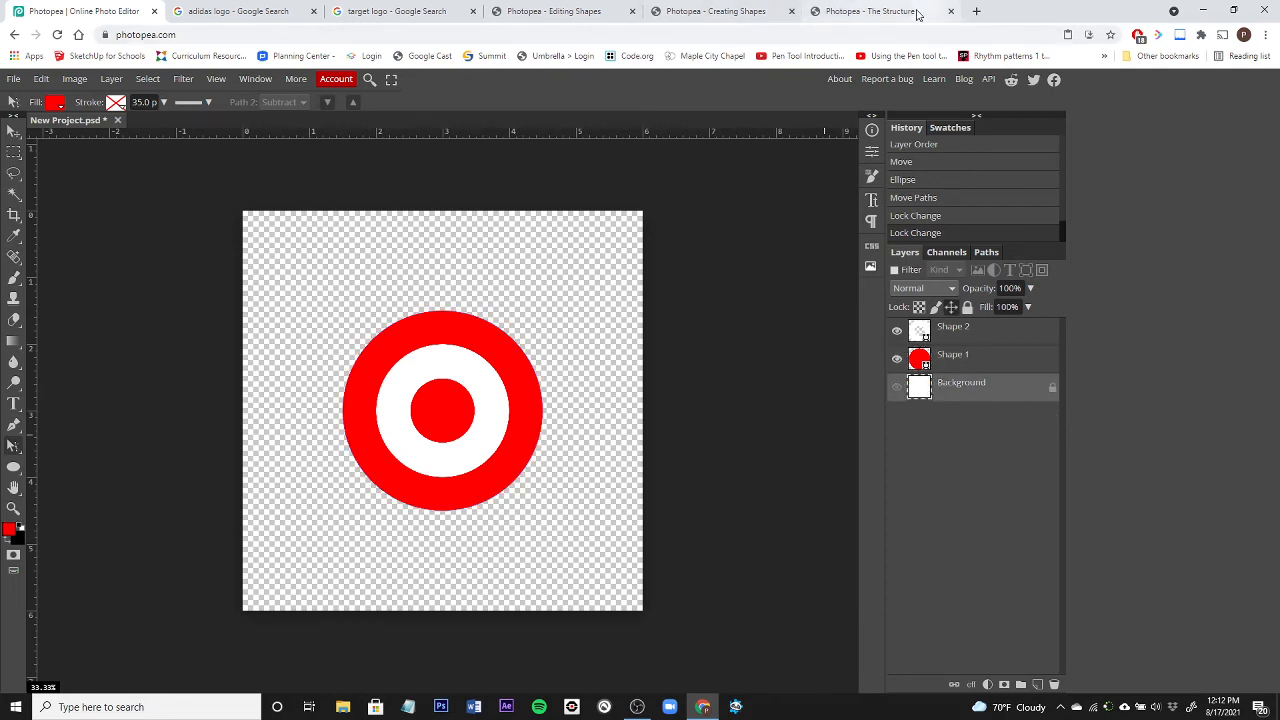
# Open logo.com in a new browser tab
pyautogui.click(976, 11)
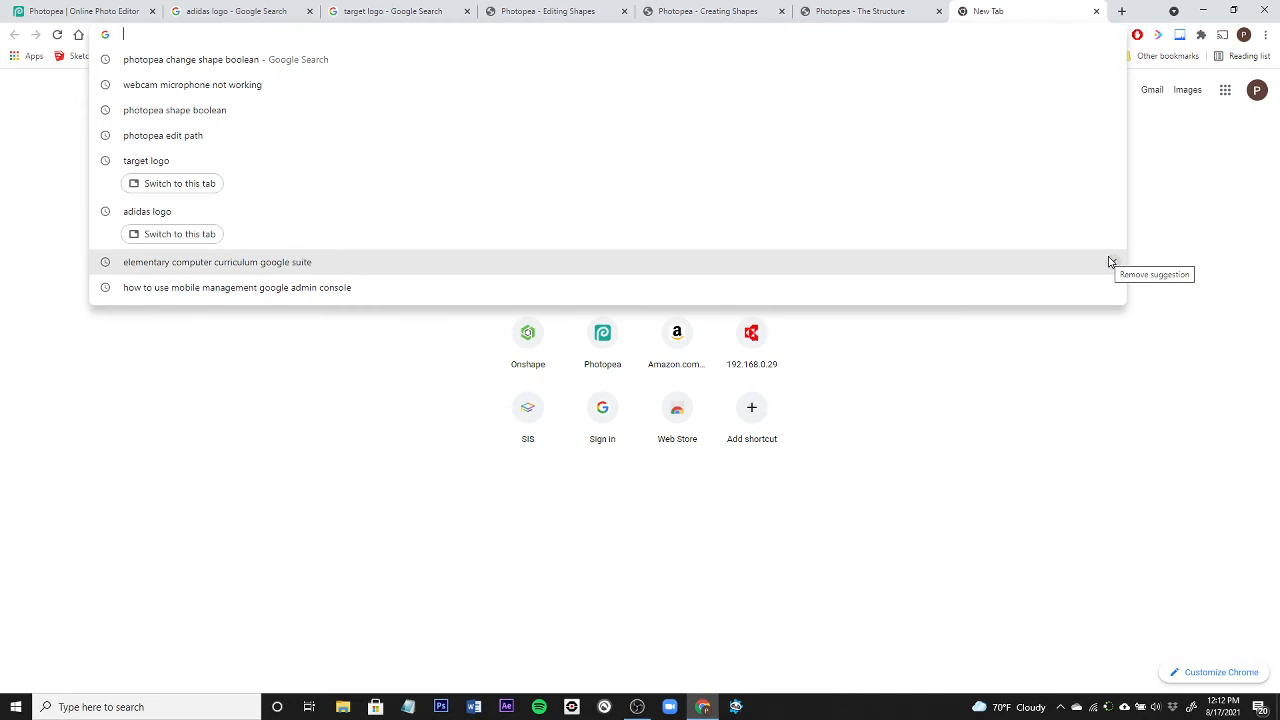
pyautogui.write('logo')
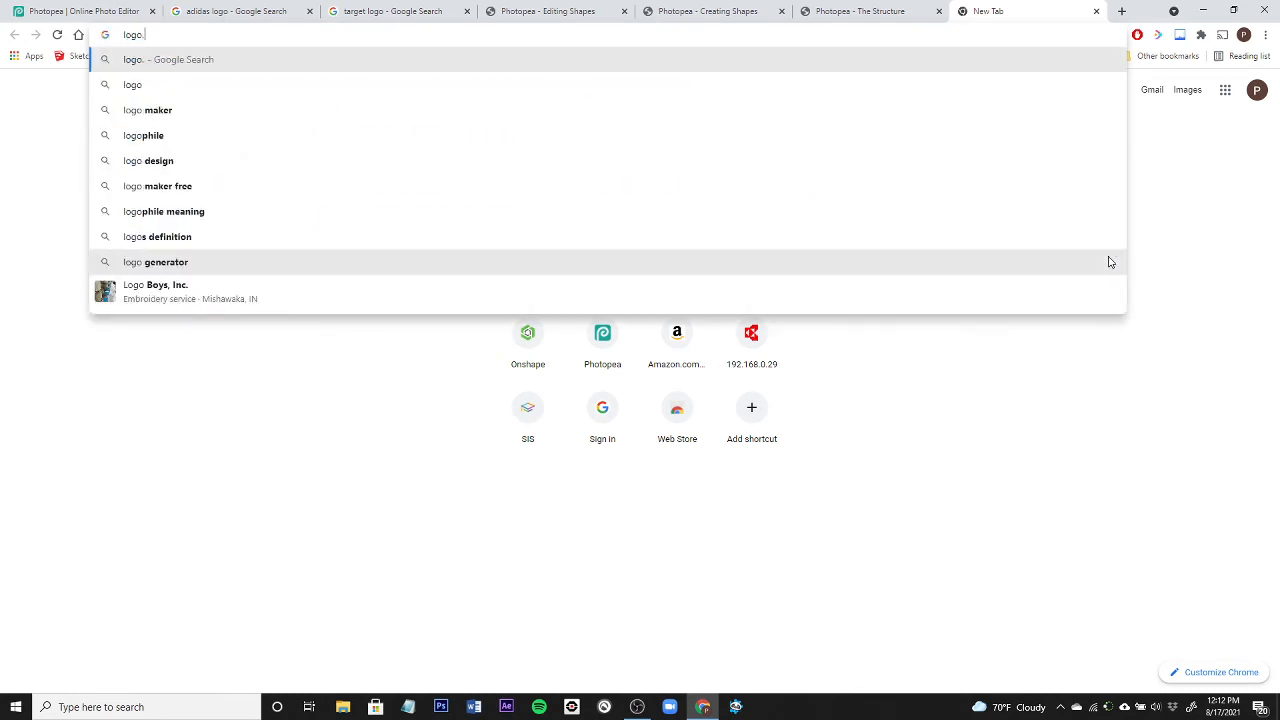
pyautogui.write('.com')
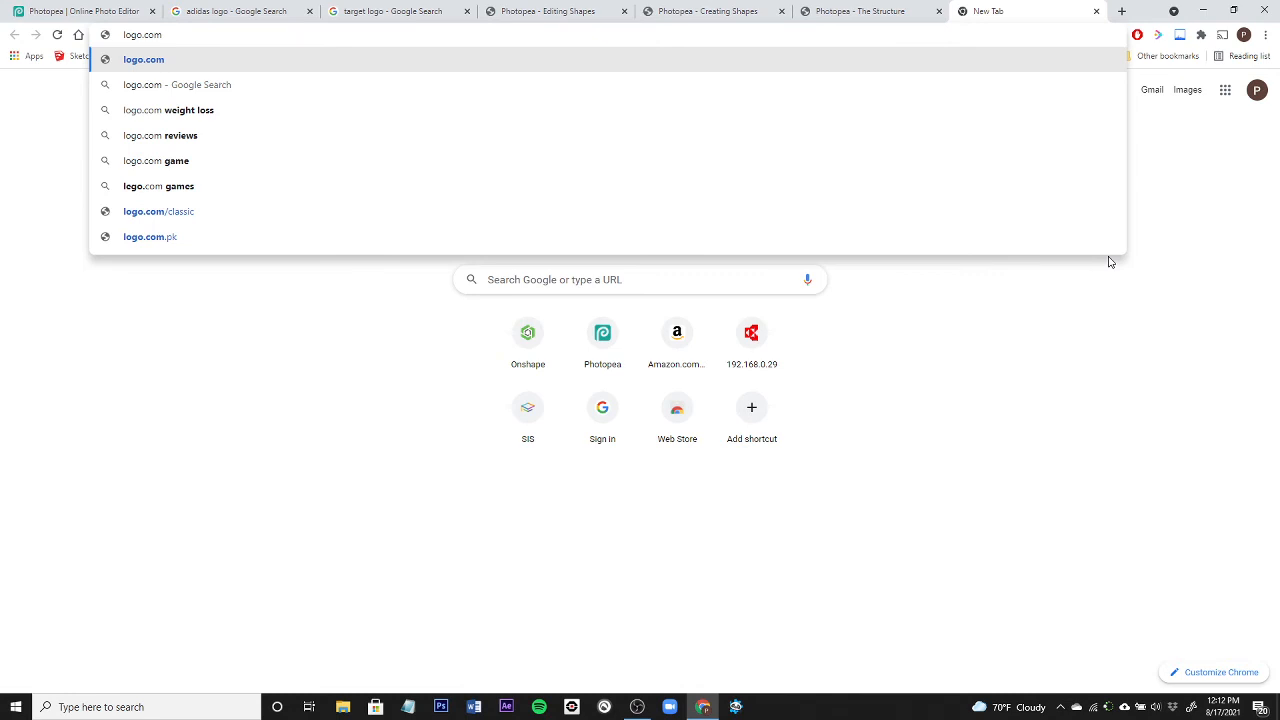
pyautogui.press('Return')
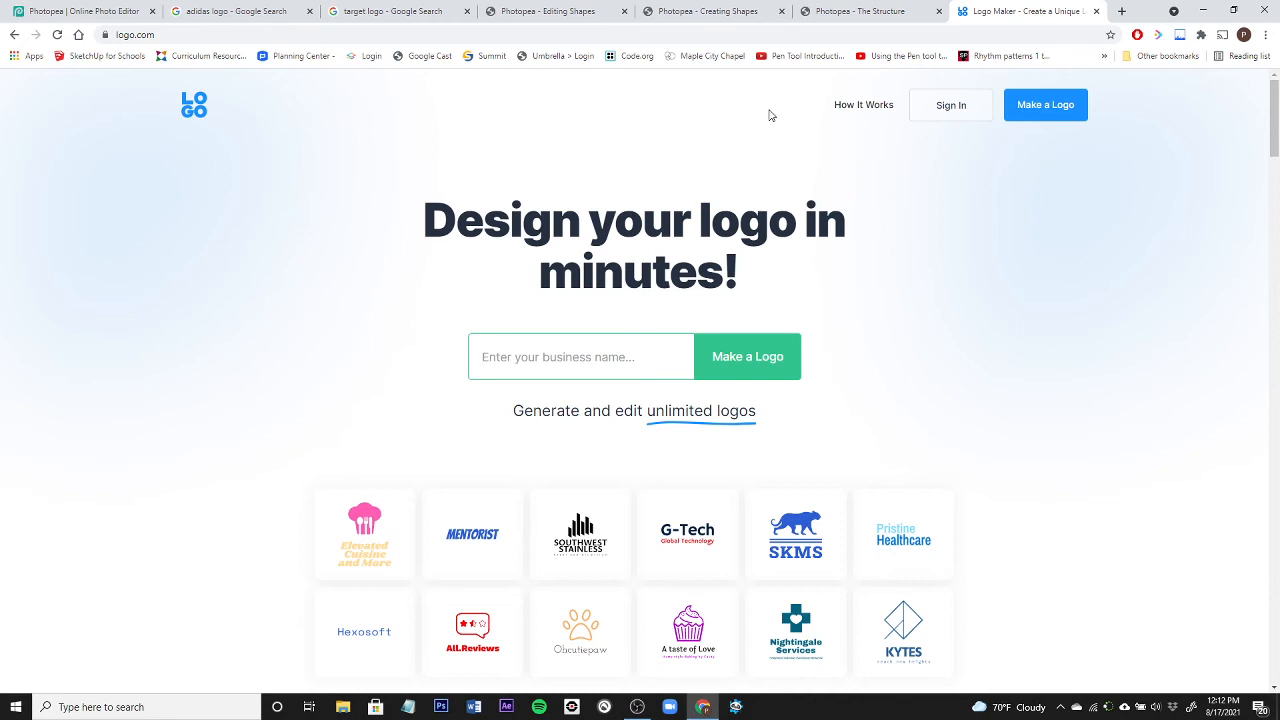
# Enter "Spicy Taco" as the business name and start making a logo
pyautogui.write('Hot')
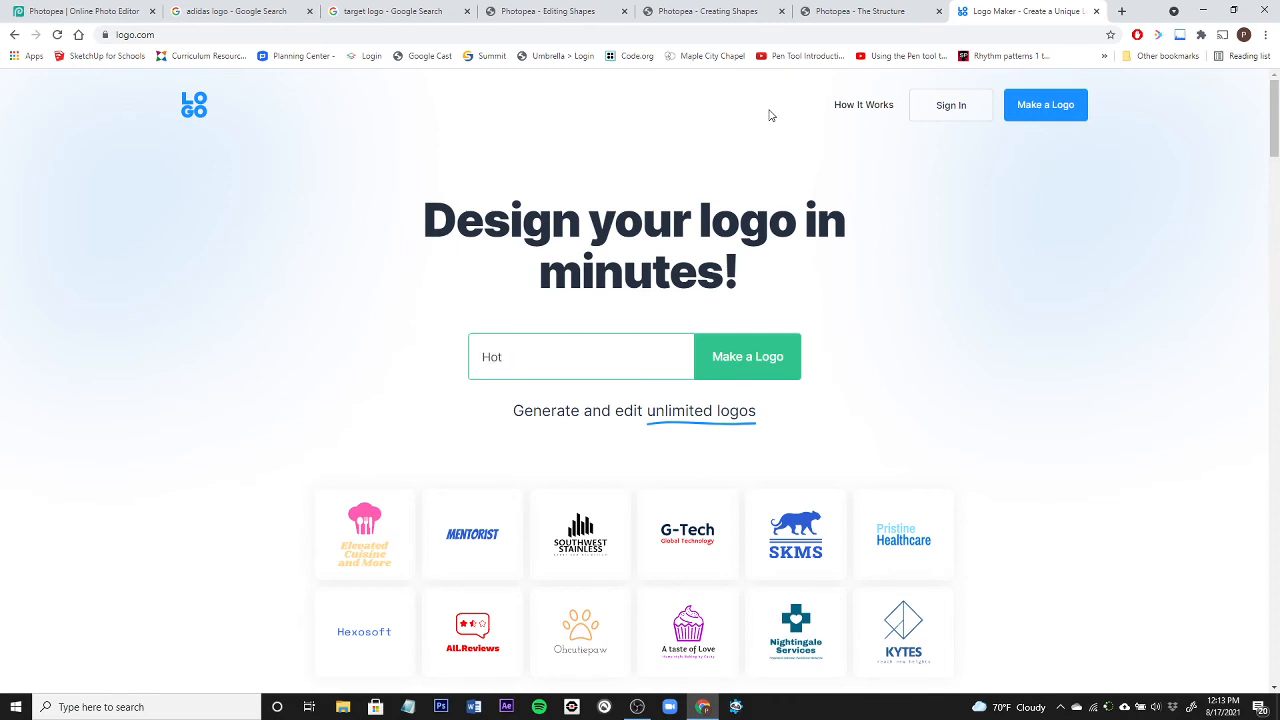
pyautogui.press('BackSpace')
pyautogui.press('BackSpace')
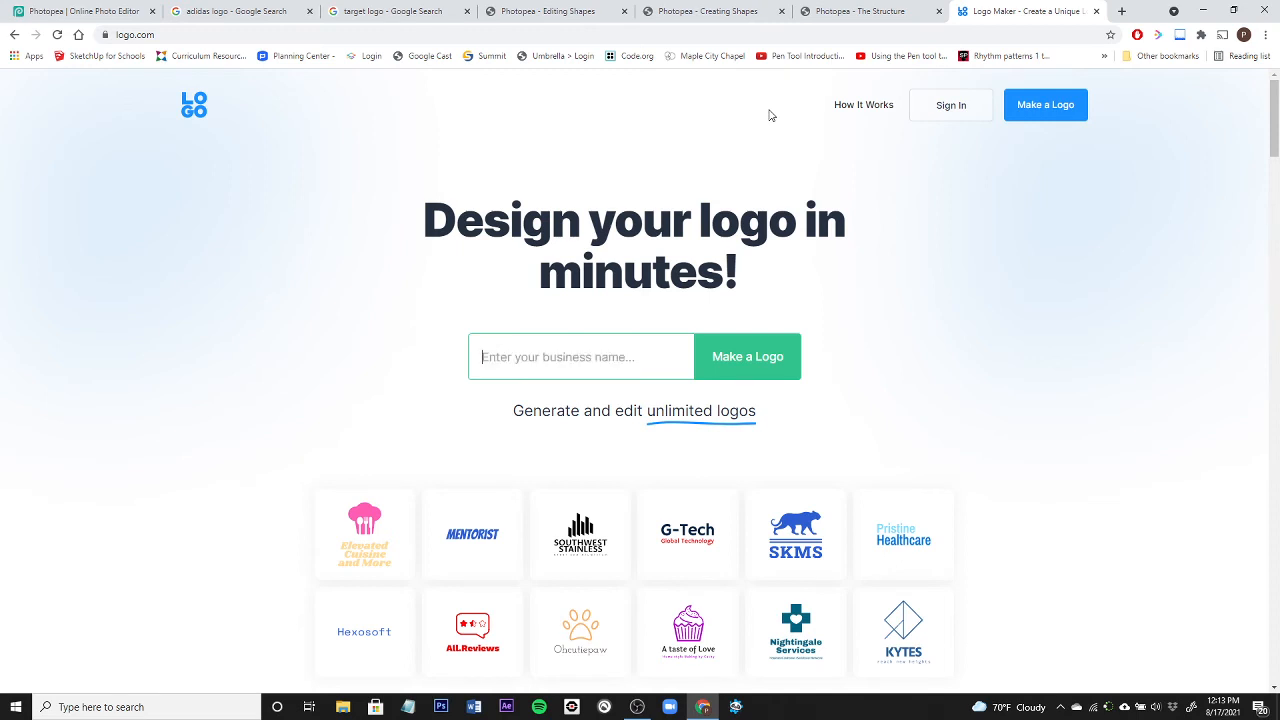
pyautogui.write('Spicy')
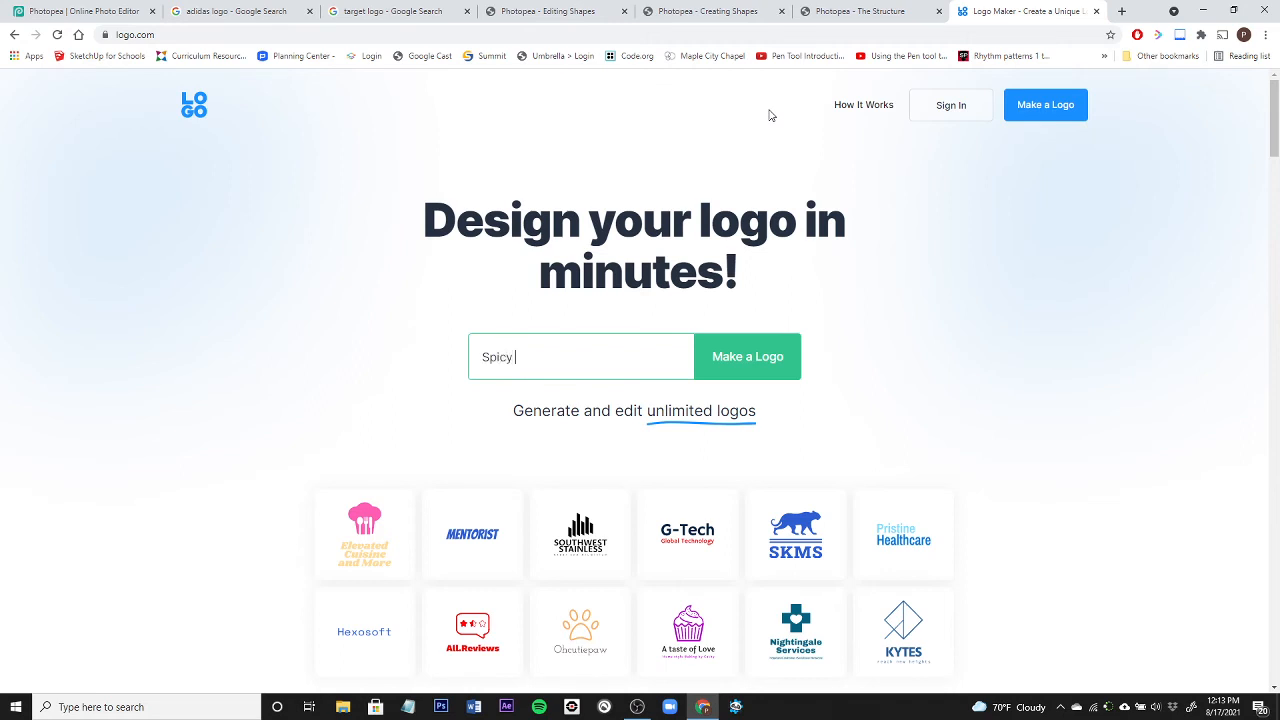
pyautogui.write(' Taco')
pyautogui.click(752, 362)
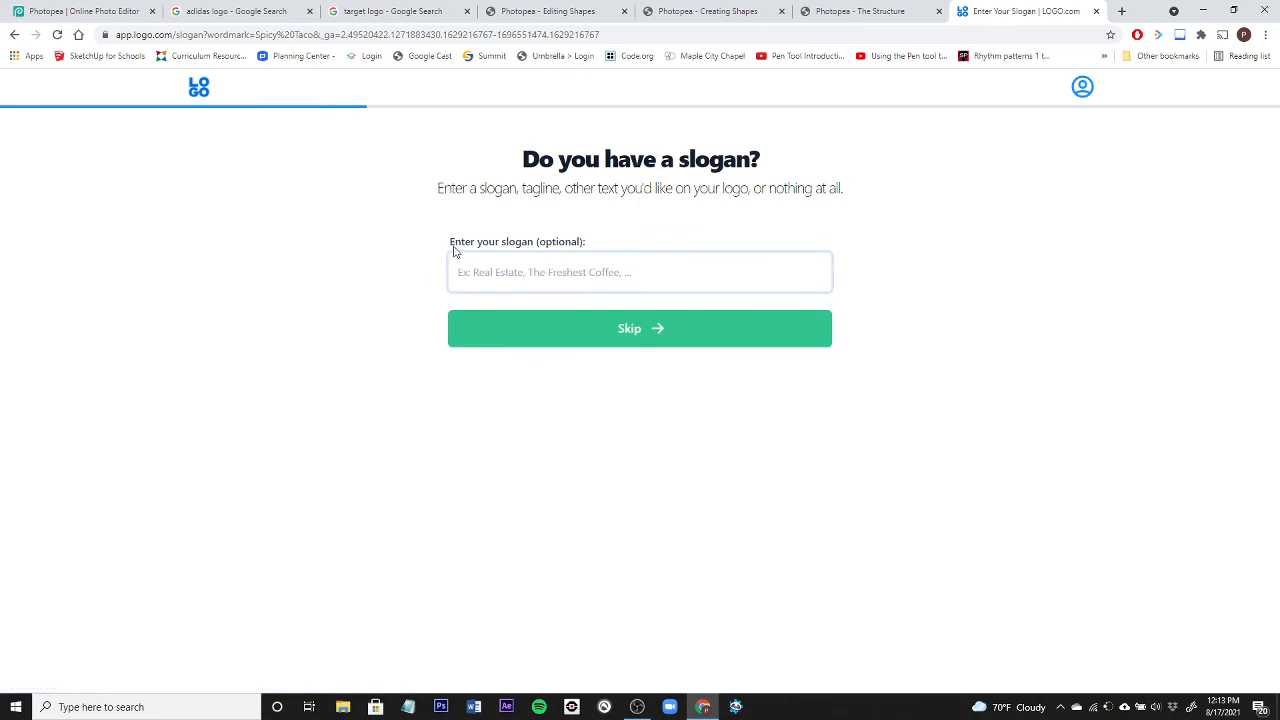
# Enter the slogan "We Gots the Hots" and continue with the logo setup
pyautogui.click(477, 262)
pyautogui.write('We Gots the Hots')
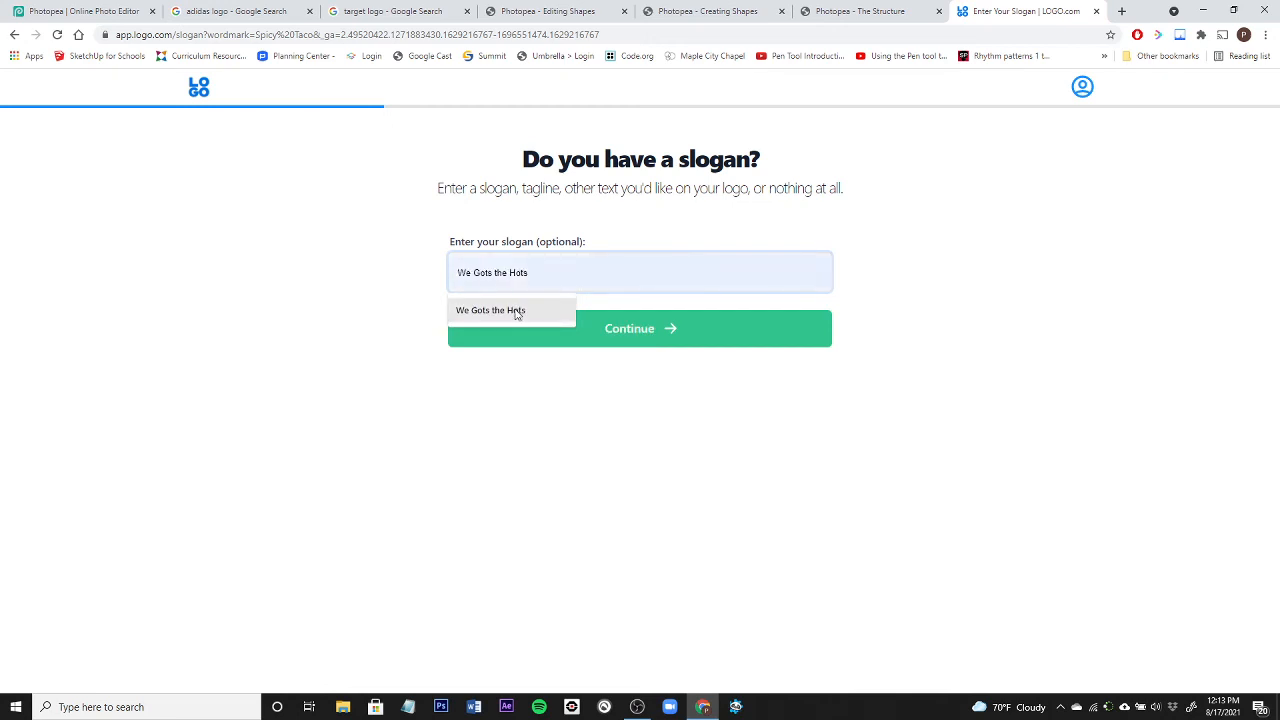
pyautogui.click(517, 310)
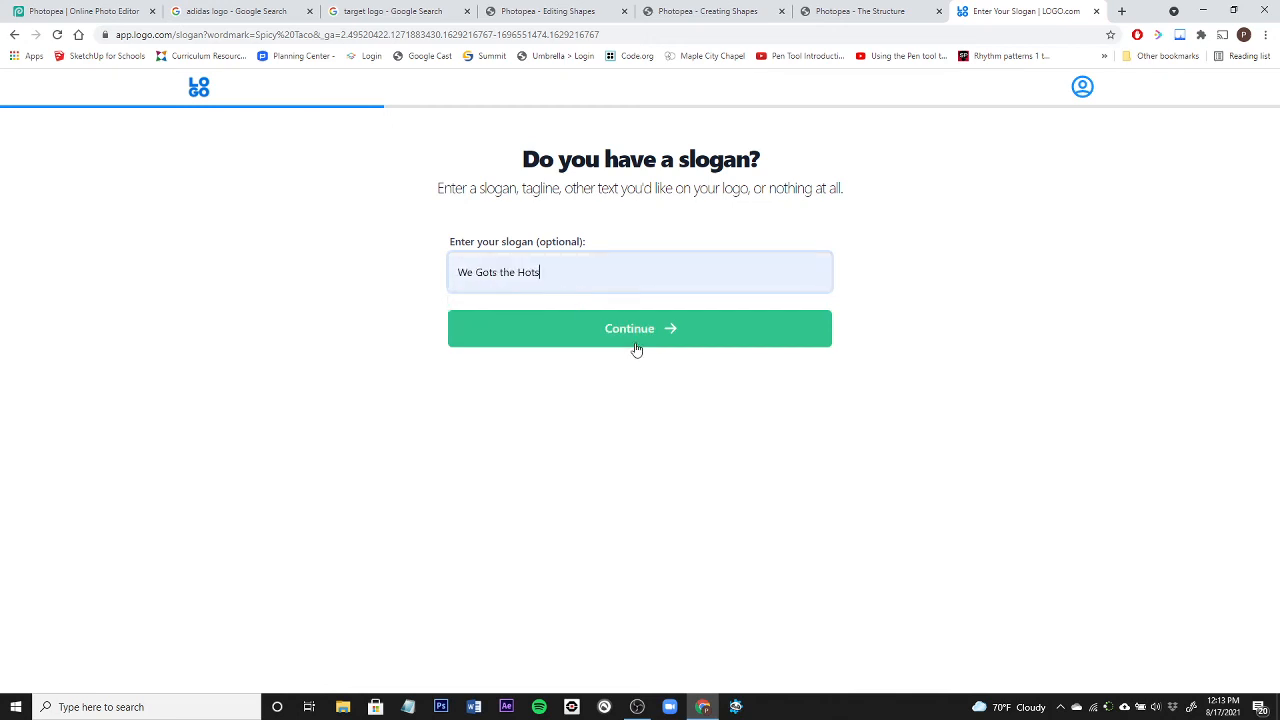
pyautogui.click(641, 340)
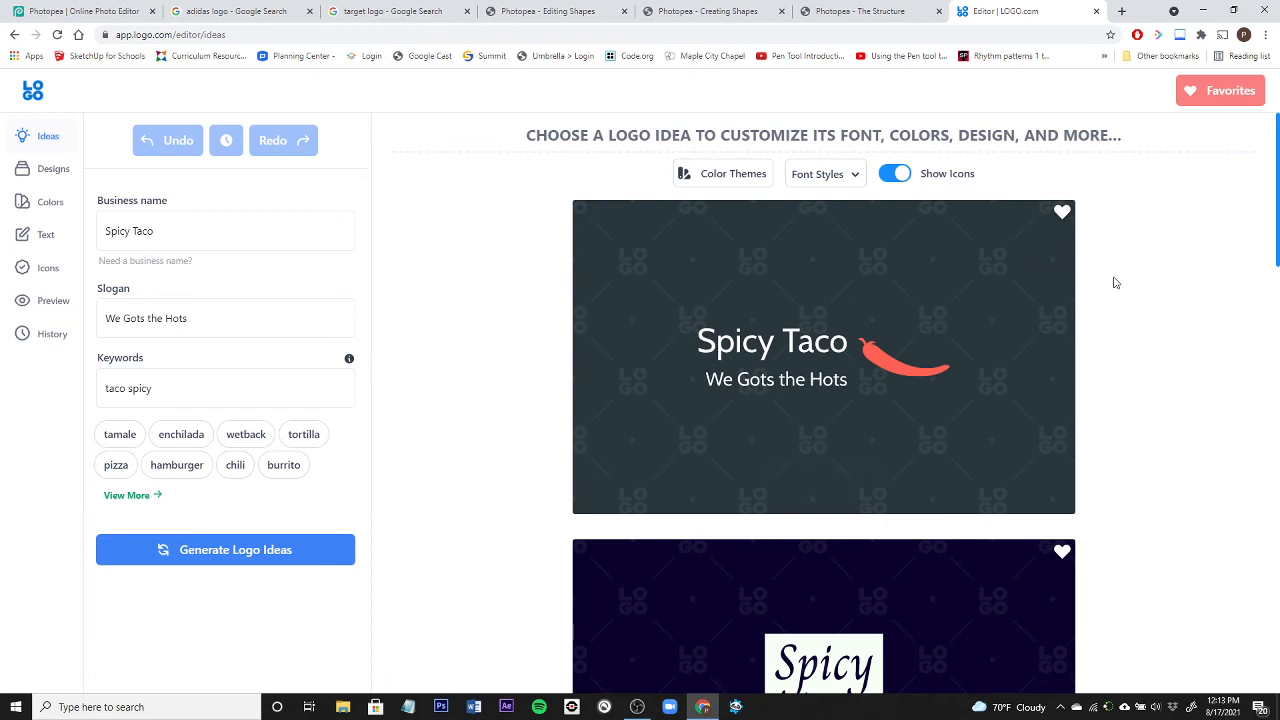
# Browse the generated Spicy Taco logo ideas, comparing their icons, fonts, colors and layouts
pyautogui.scroll(-3, 1116, 283)
pyautogui.scroll(-3, 1116, 274)
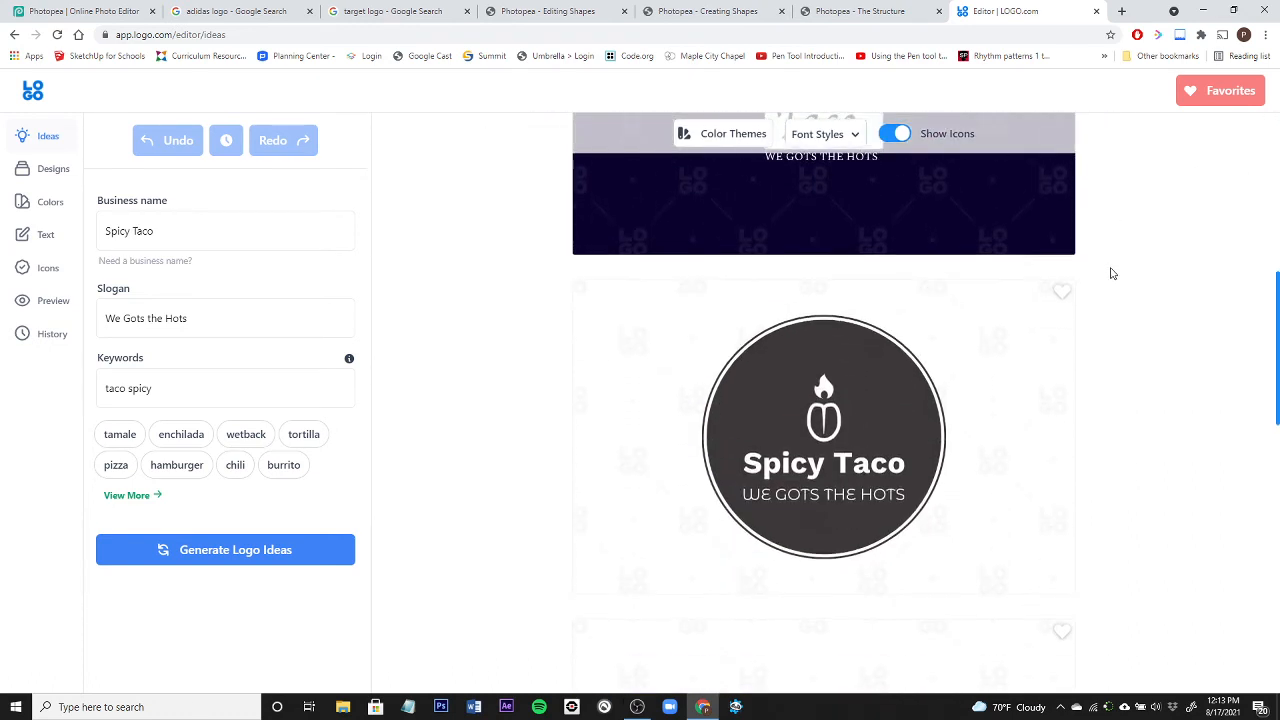
pyautogui.scroll(-3, 1110, 275)
pyautogui.scroll(-5, 1108, 276)
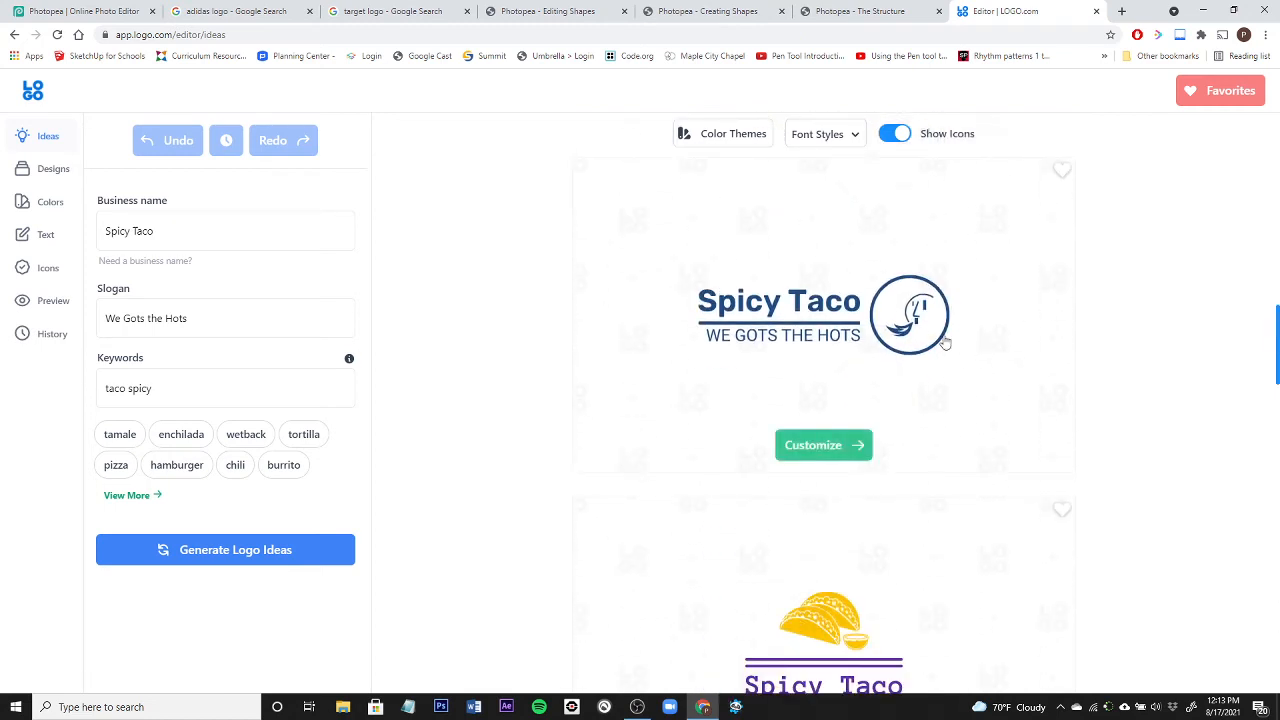
pyautogui.scroll(-7, 957, 326)
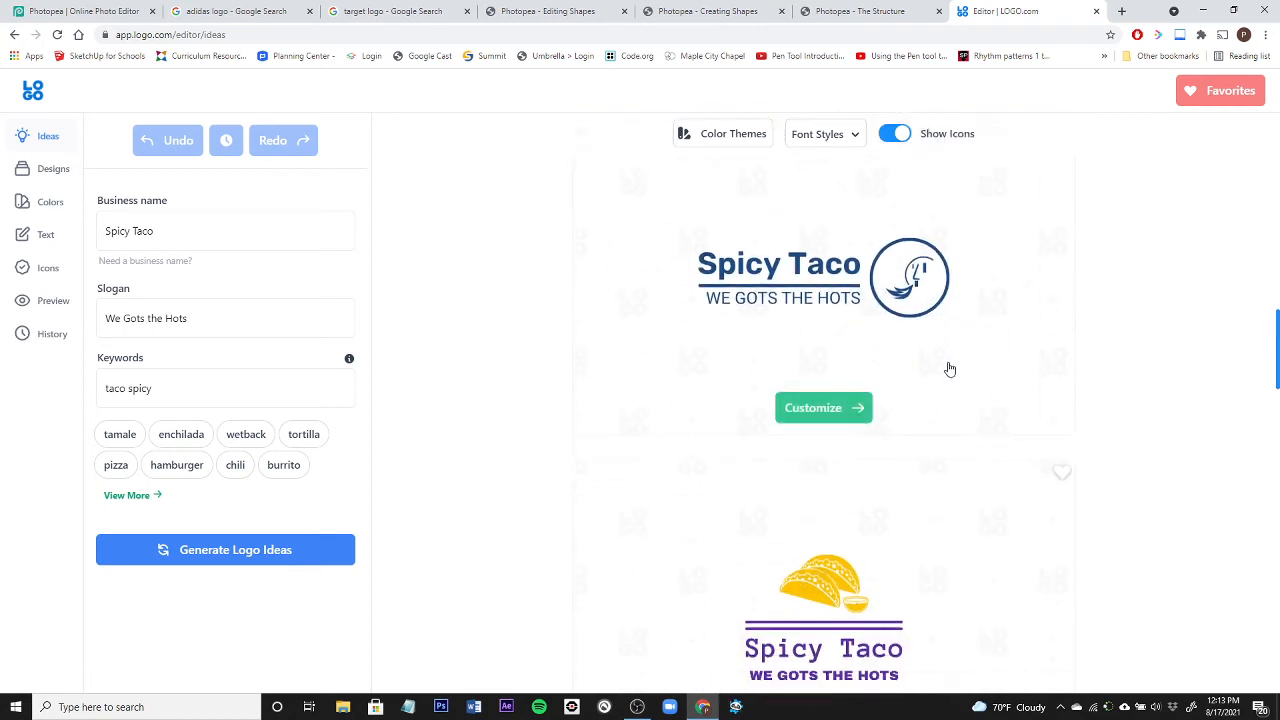
pyautogui.scroll(-3, 941, 370)
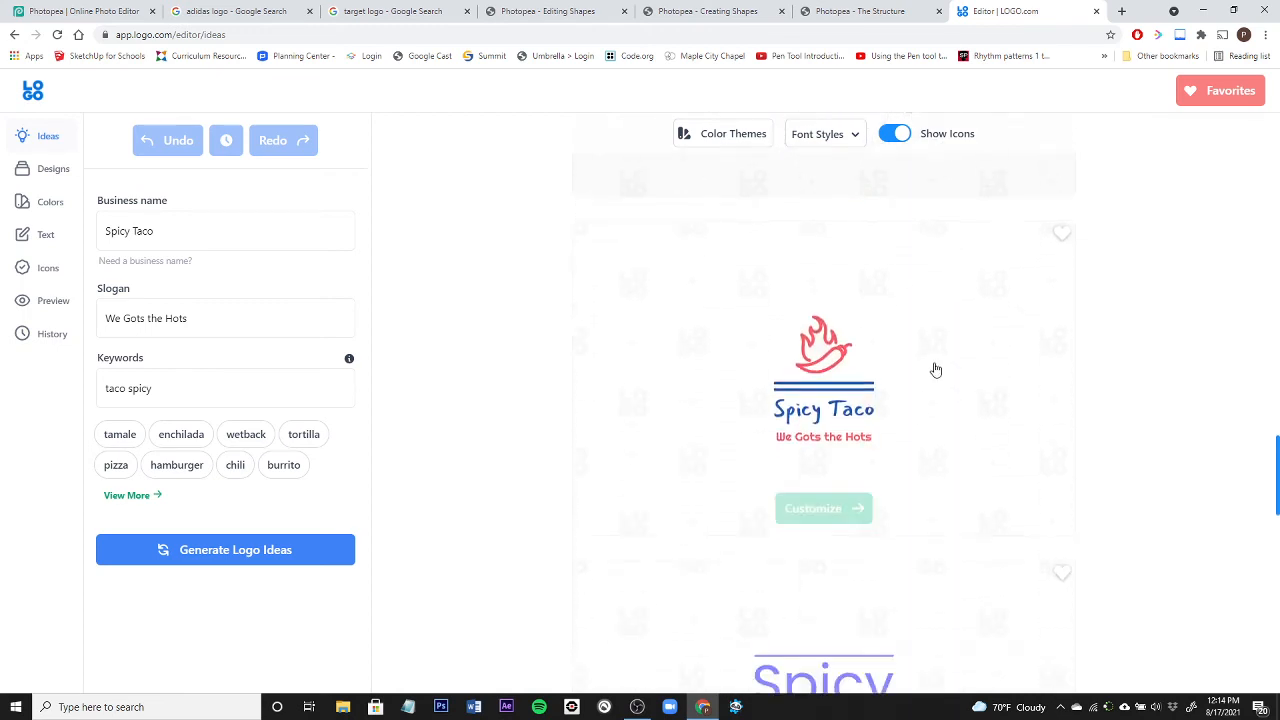
pyautogui.scroll(-10, 935, 370)
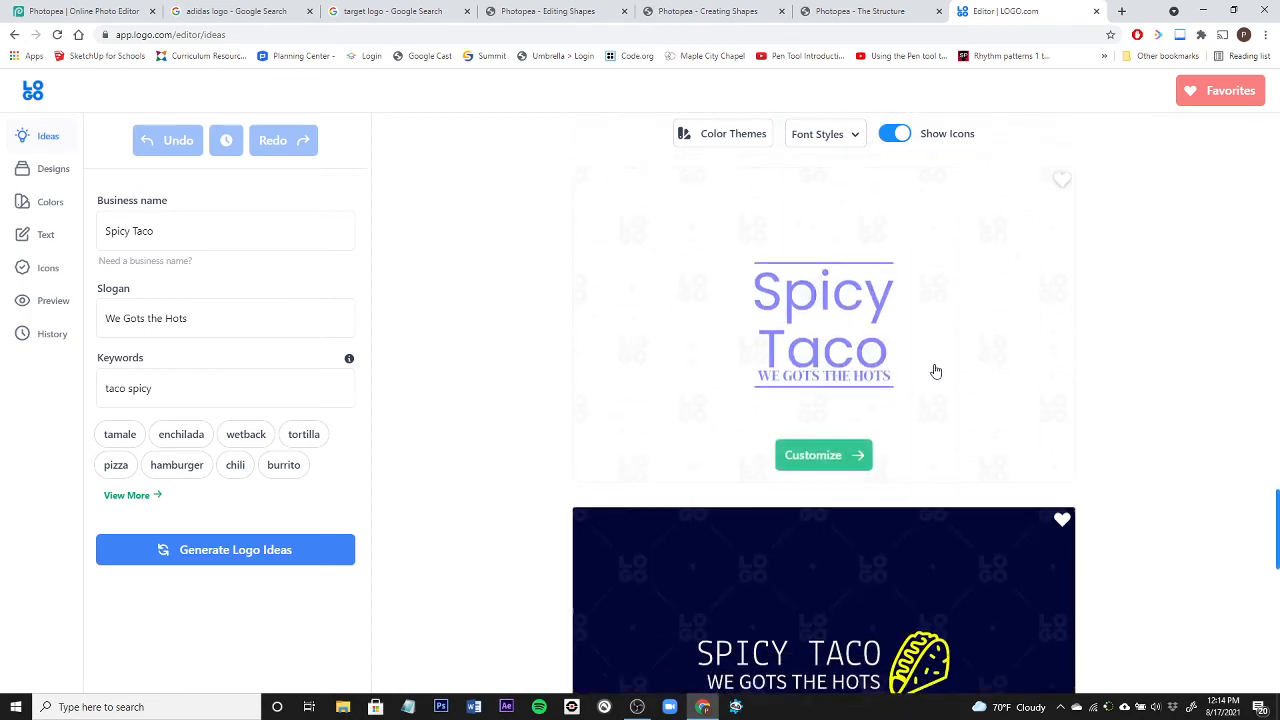
pyautogui.scroll(-5, 930, 370)
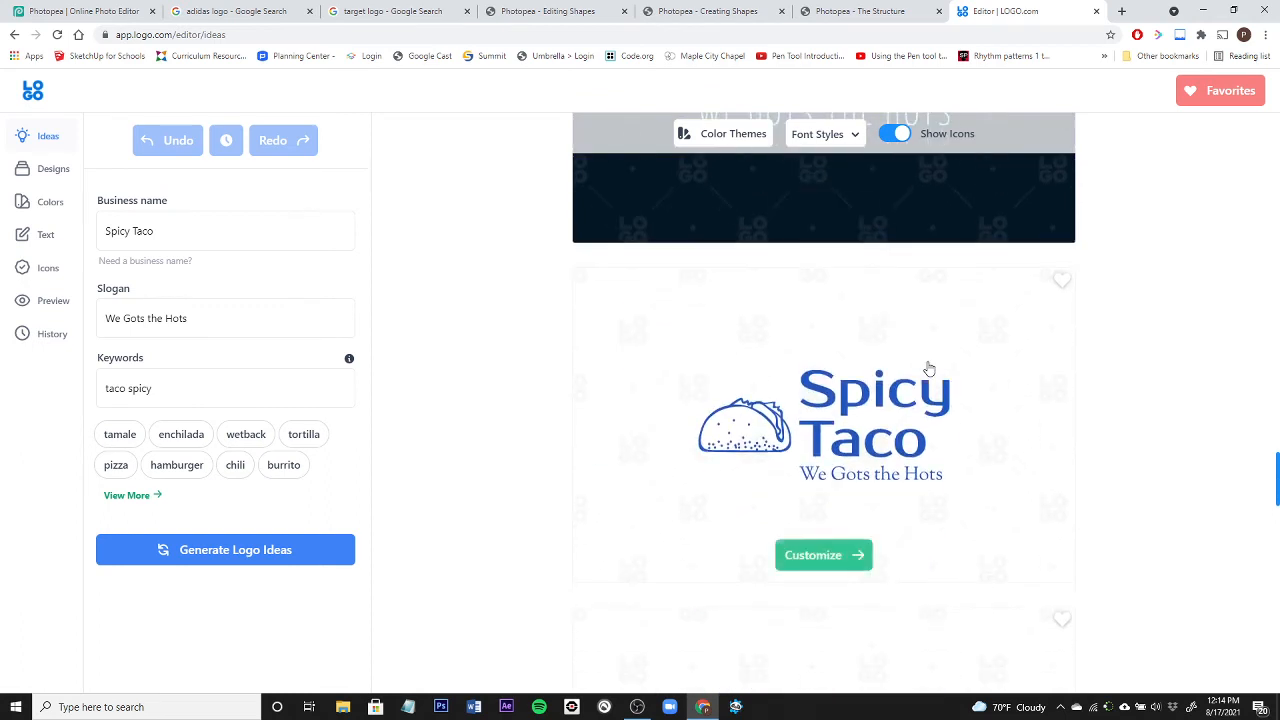
pyautogui.scroll(2, 926, 370)
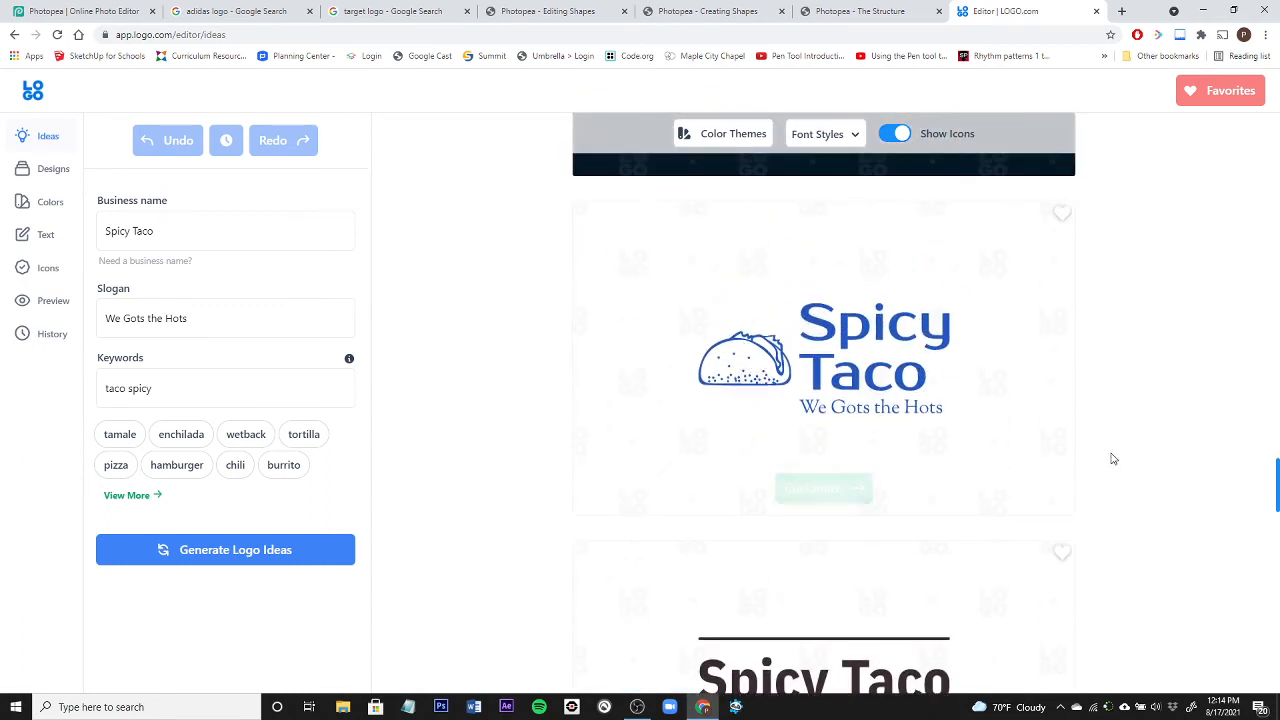
pyautogui.scroll(-1, 1001, 411)
pyautogui.scroll(-8, 1000, 411)
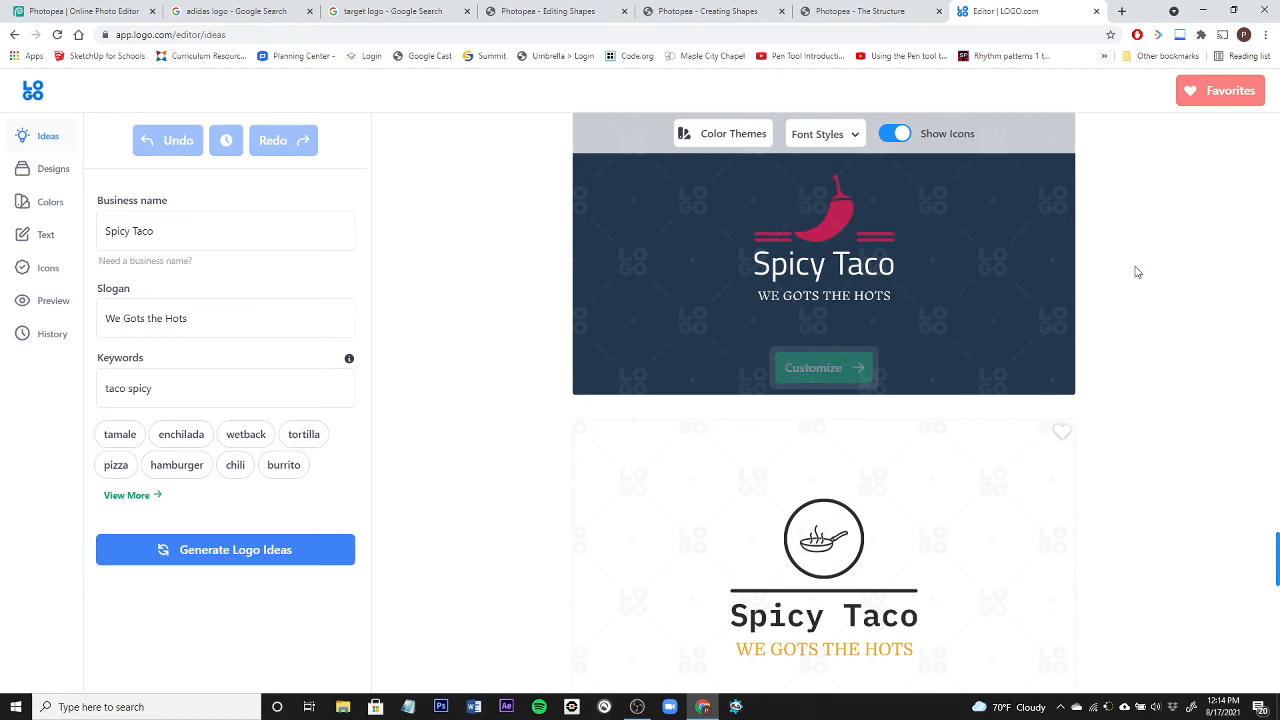
pyautogui.scroll(-12, 1125, 263)
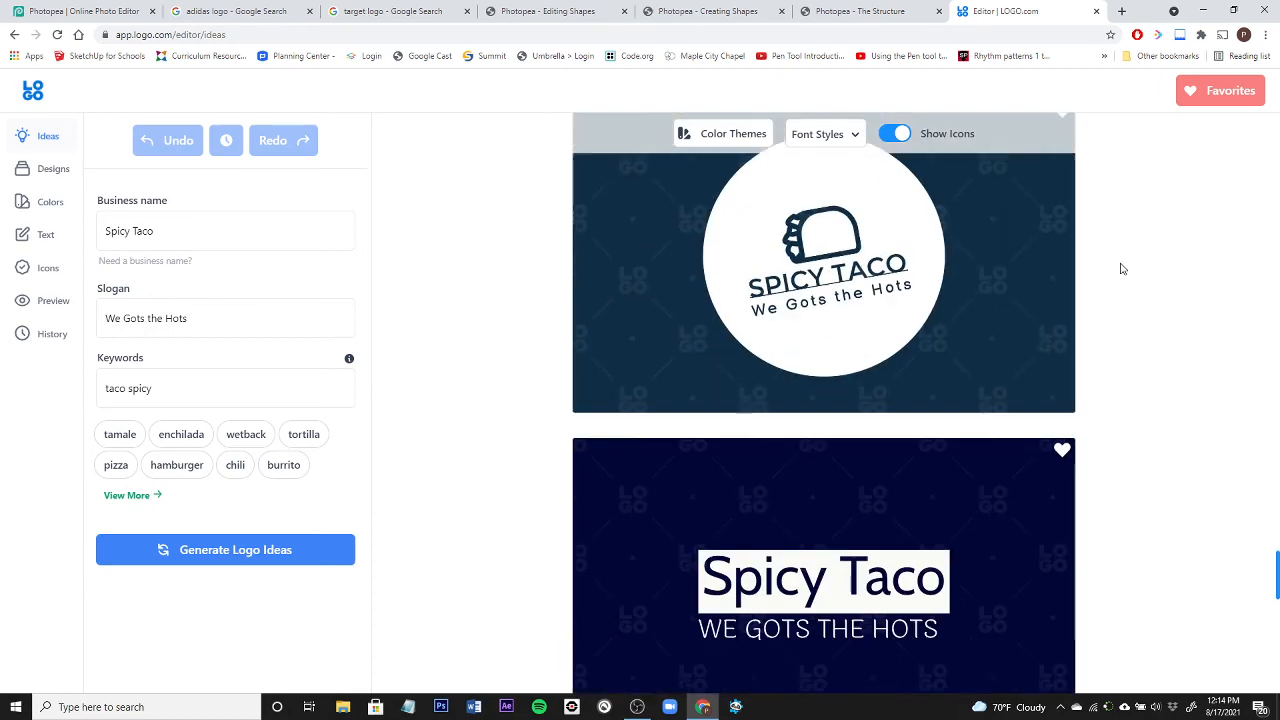
pyautogui.scroll(-7, 1113, 277)
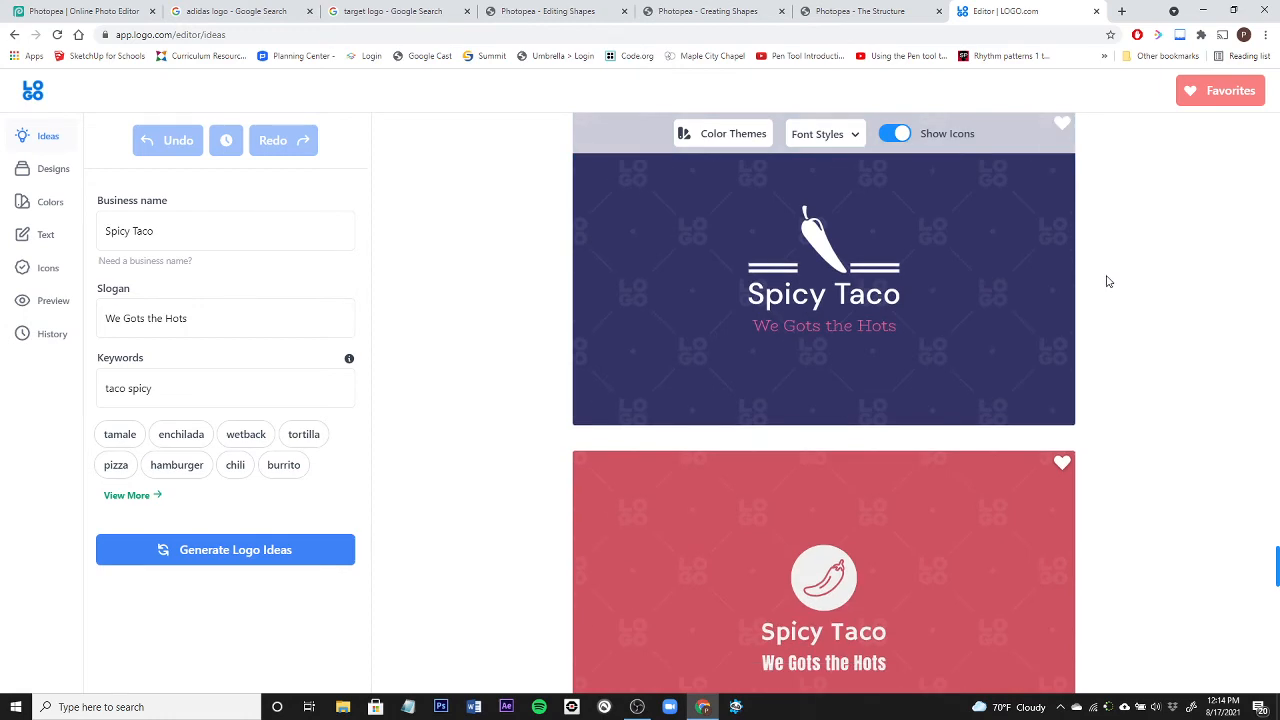
pyautogui.scroll(-7, 1108, 280)
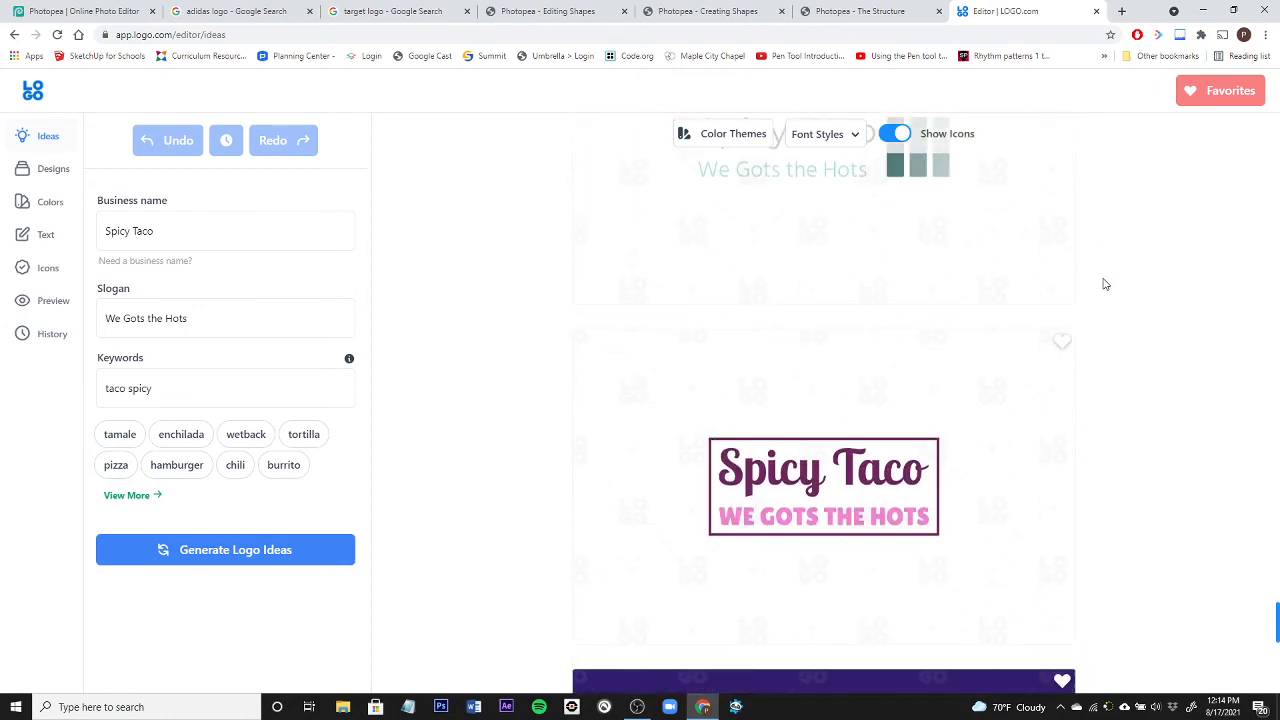
pyautogui.scroll(-7, 1101, 285)
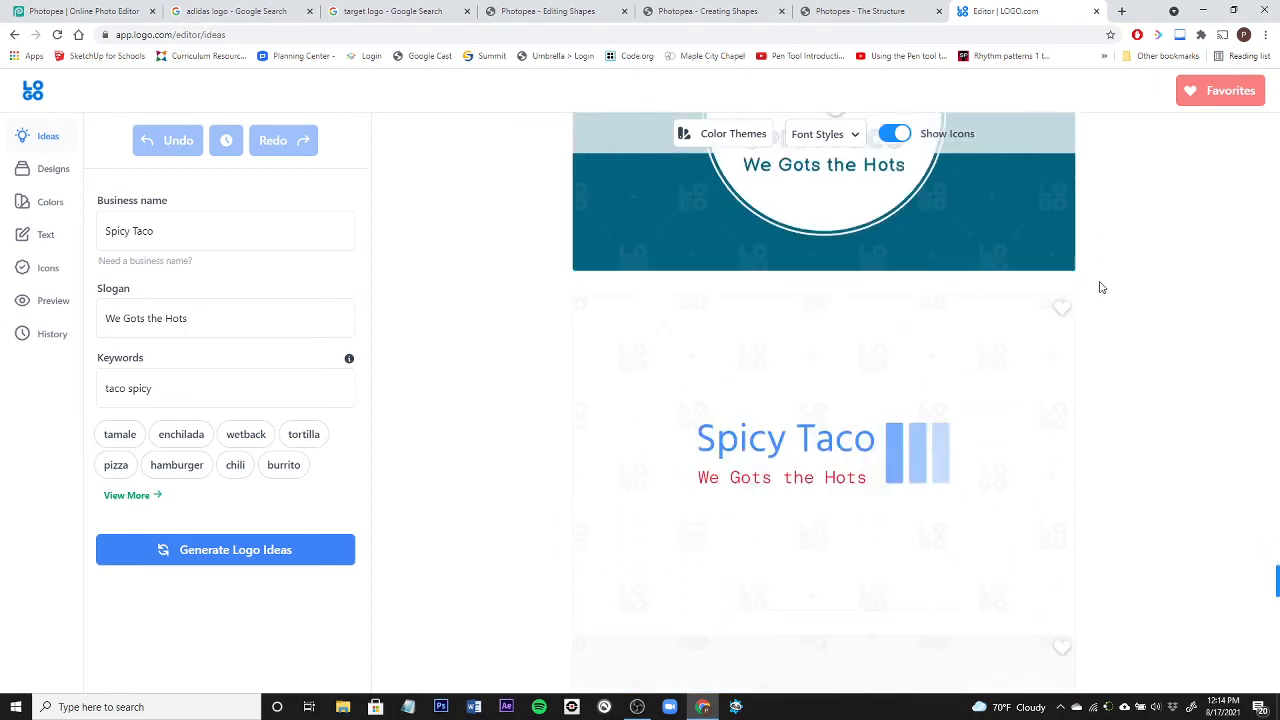
pyautogui.scroll(-3, 1099, 289)
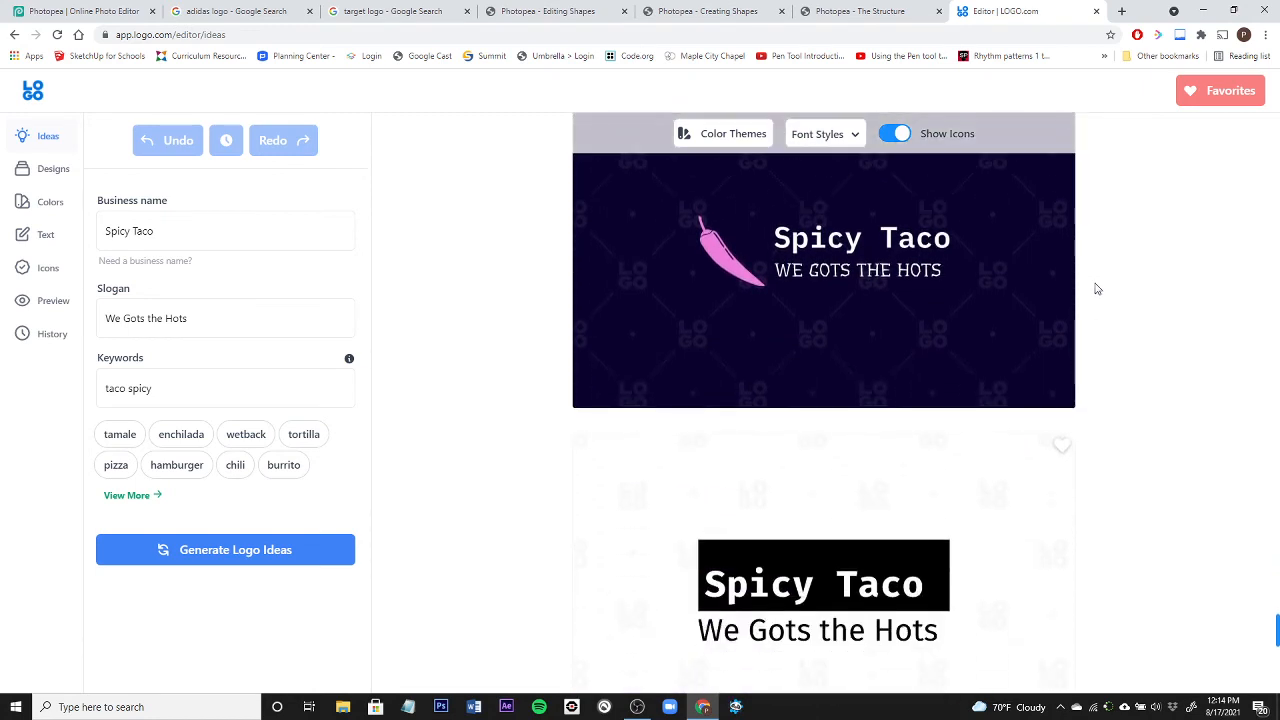
pyautogui.scroll(-8, 1096, 289)
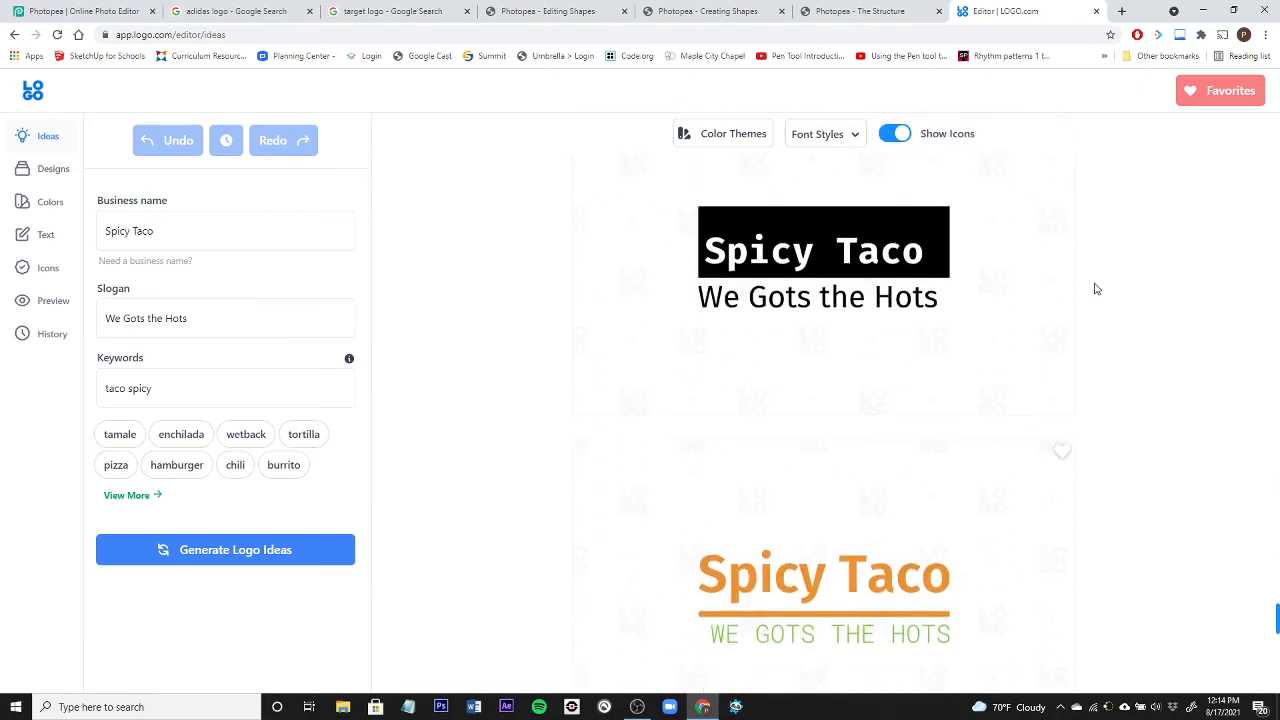
pyautogui.scroll(-3, 1089, 294)
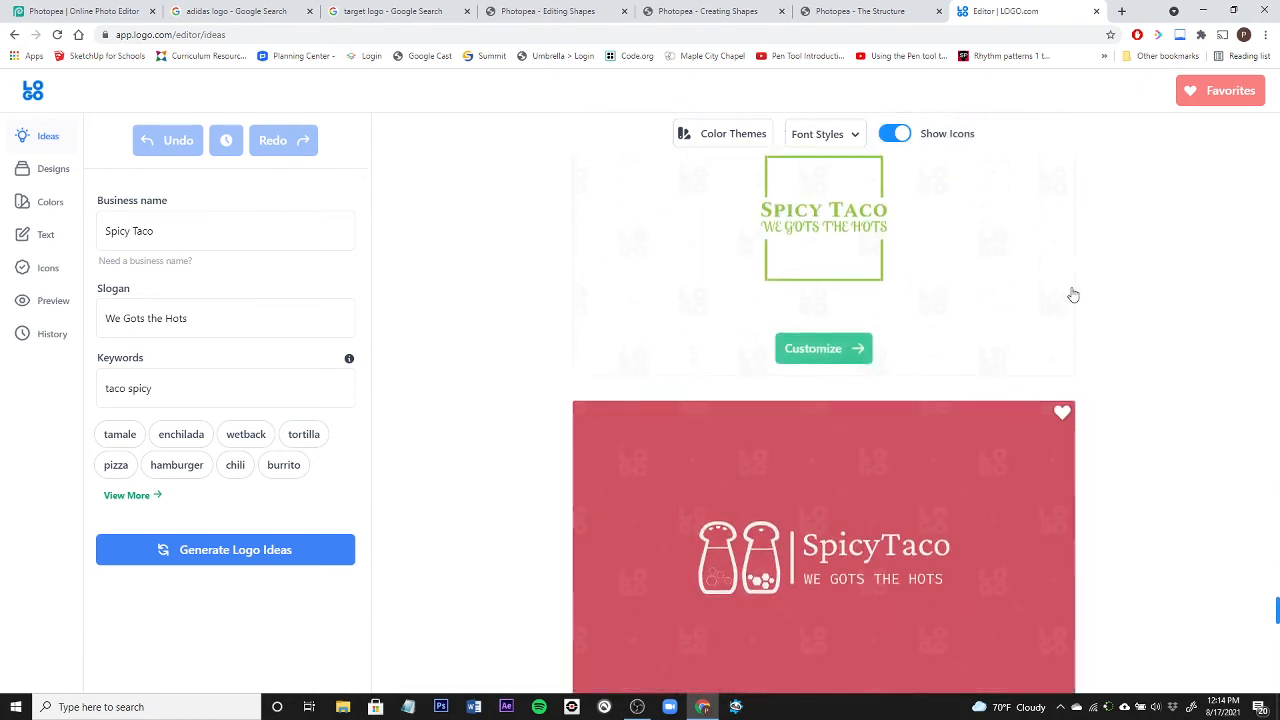
pyautogui.scroll(10, 1069, 291)
pyautogui.scroll(5, 1049, 291)
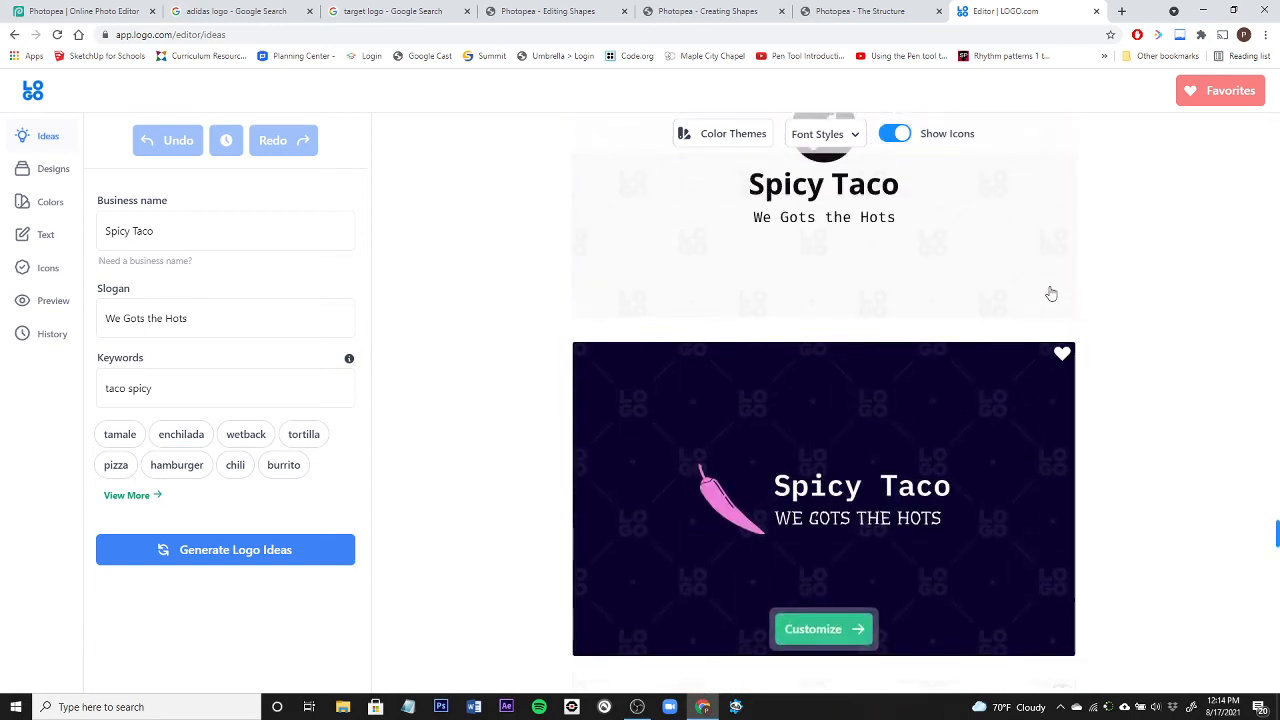
pyautogui.scroll(-2, 1049, 291)
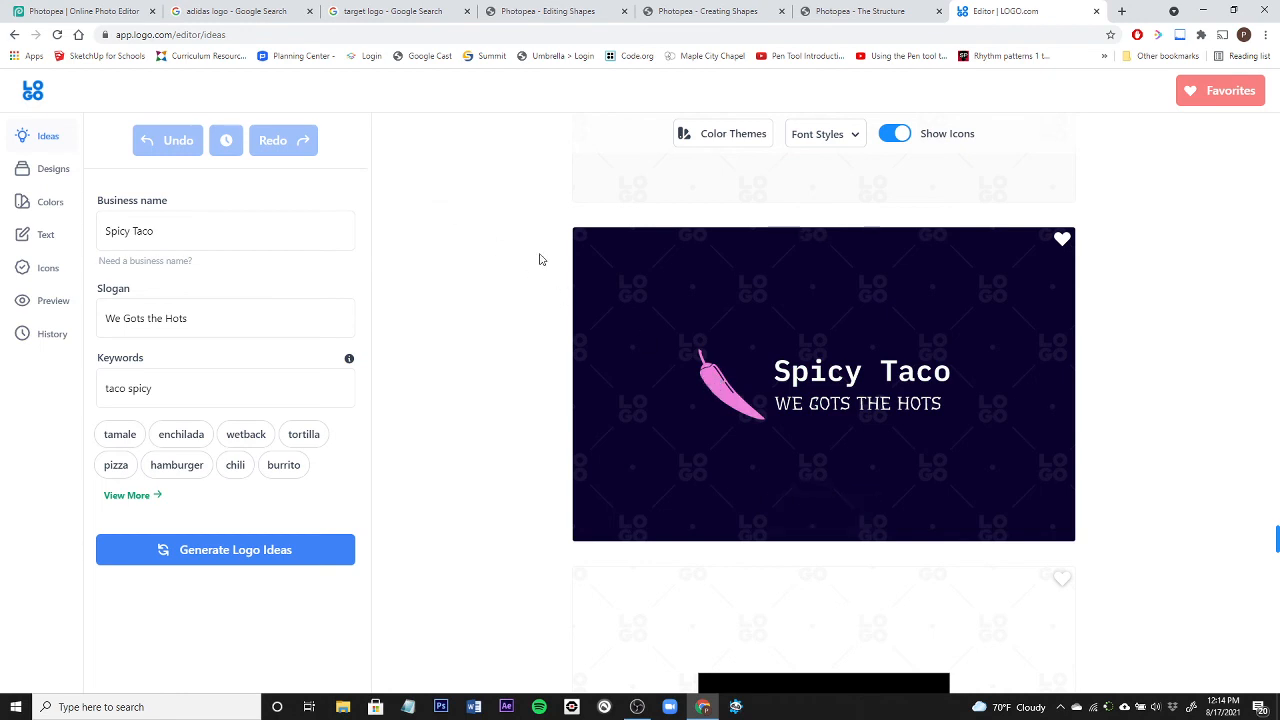
# Go back to the slogan page, return to the logo ideas and look over the first designs again
pyautogui.click(17, 35)
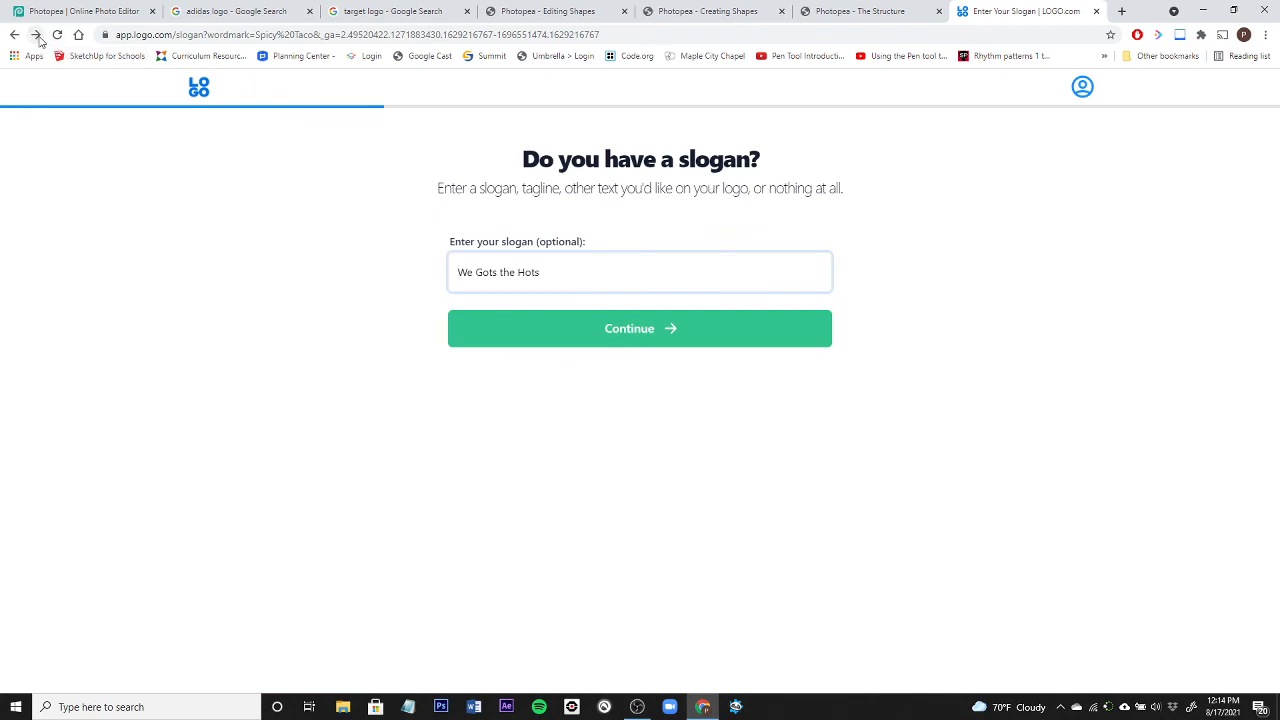
pyautogui.click(35, 35)
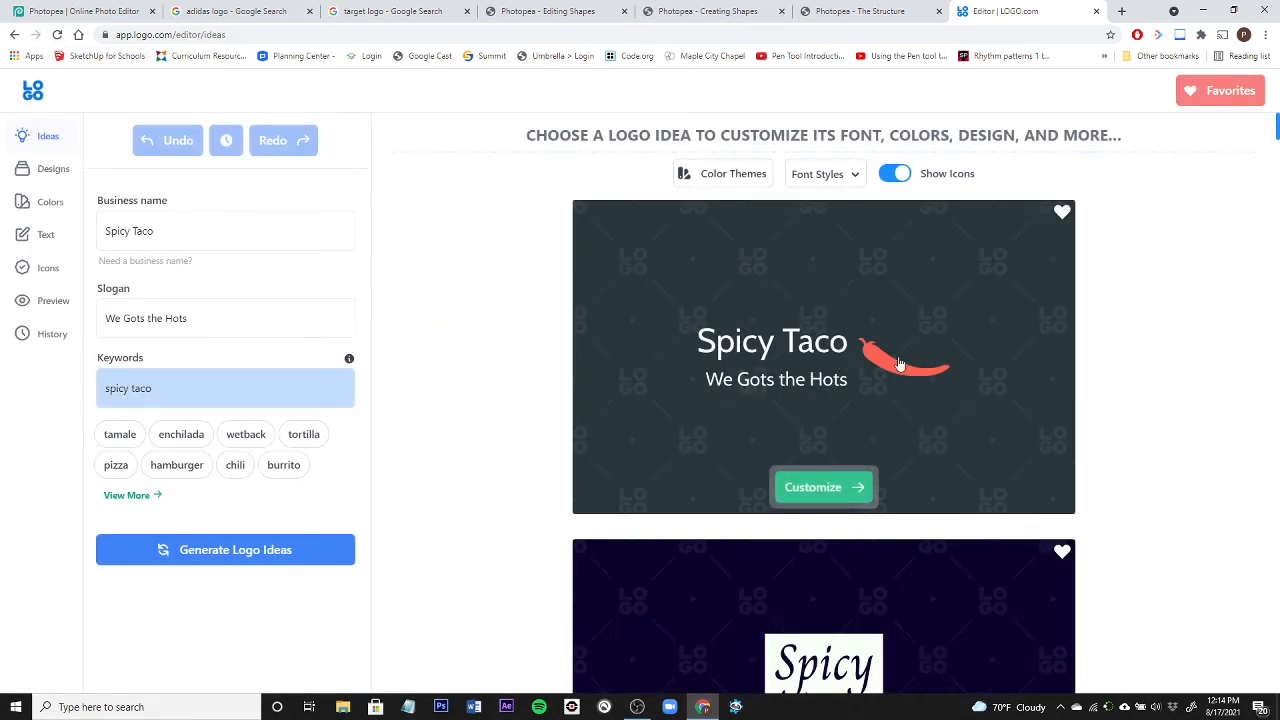
pyautogui.scroll(-9, 890, 372)
pyautogui.scroll(-6, 882, 383)
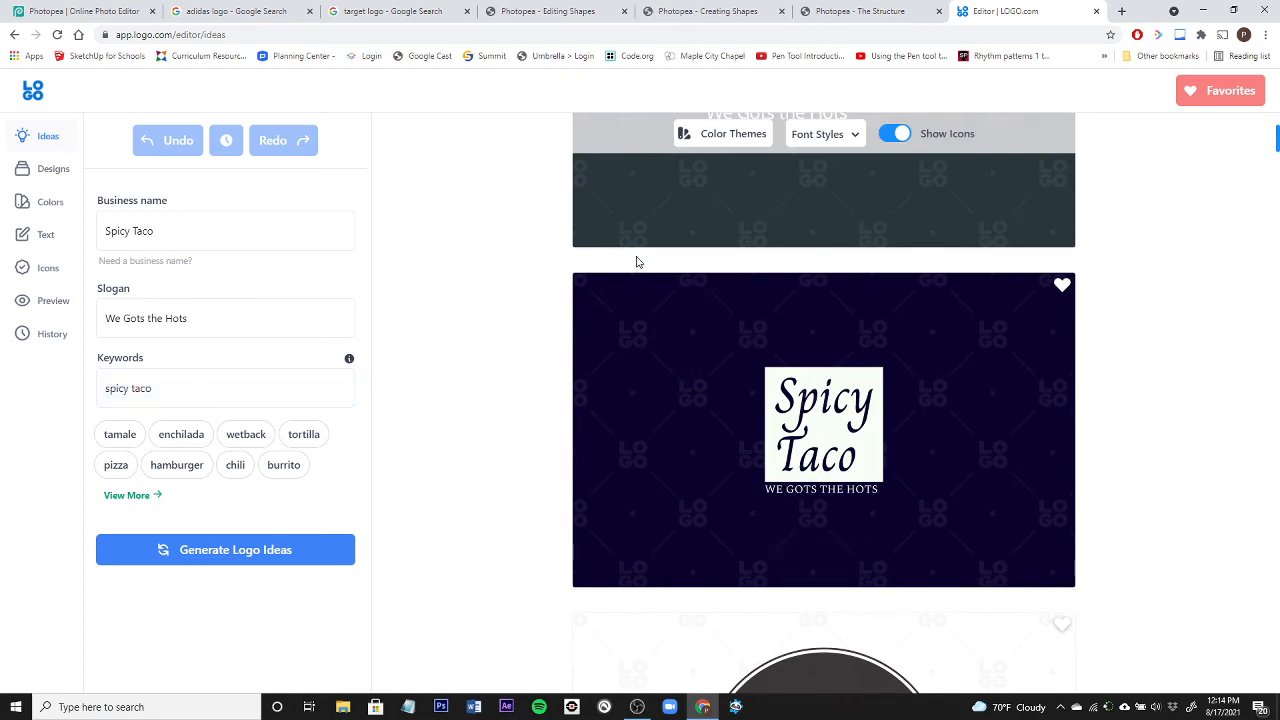
pyautogui.scroll(3, 636, 258)
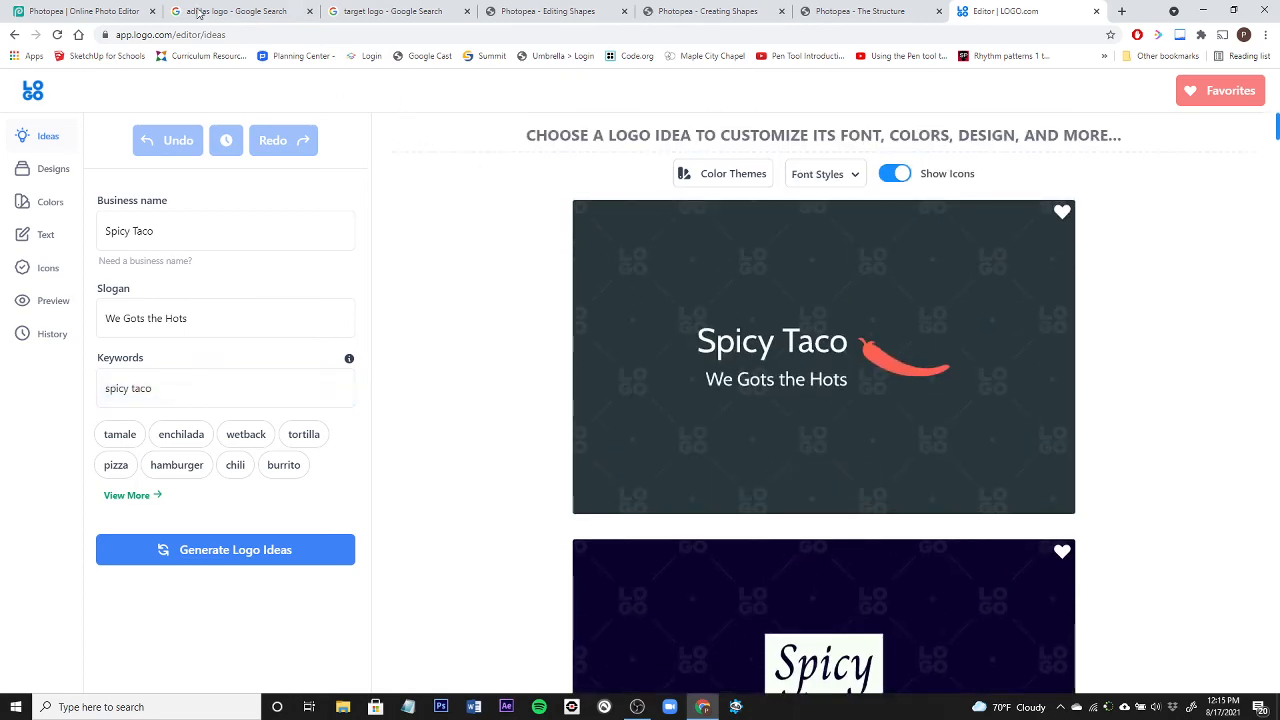
# Switch to Photopea and delete the Shape 1 and Shape 2 layers that form the Target logo
pyautogui.click(60, 12)
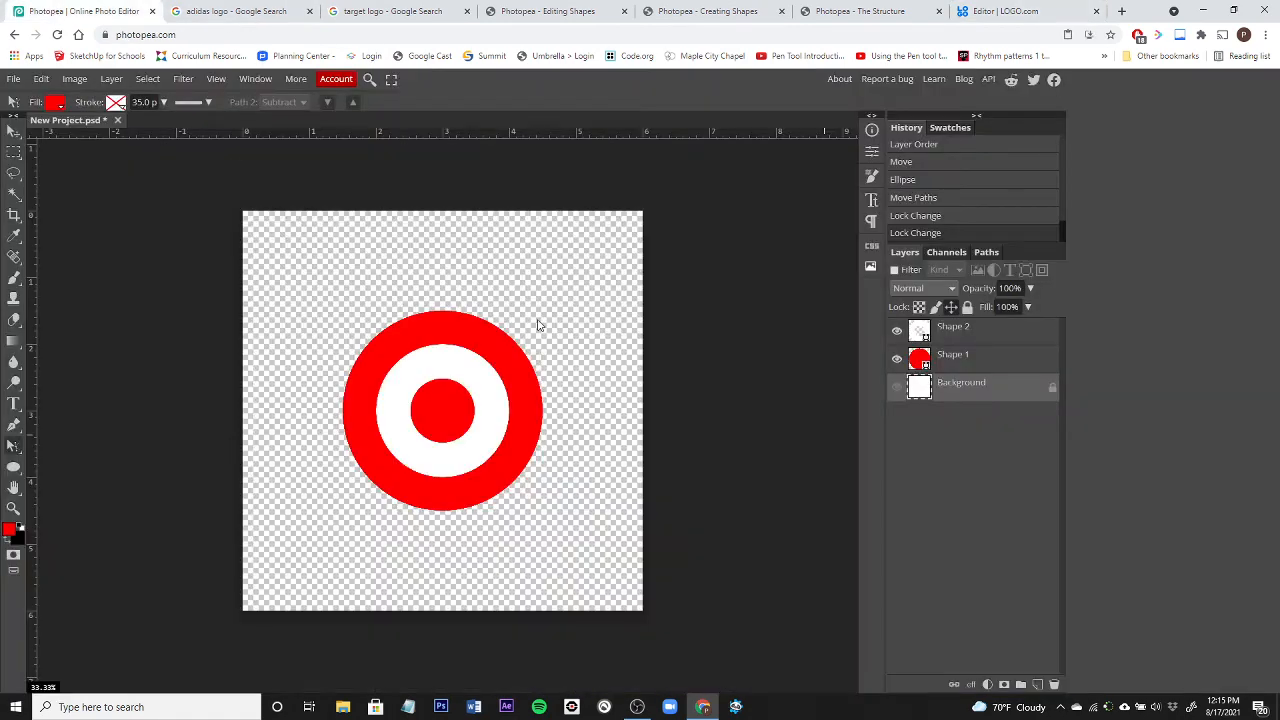
pyautogui.click(958, 360)
pyautogui.keyDown('shift'); pyautogui.click(972, 338); pyautogui.keyUp('shift')
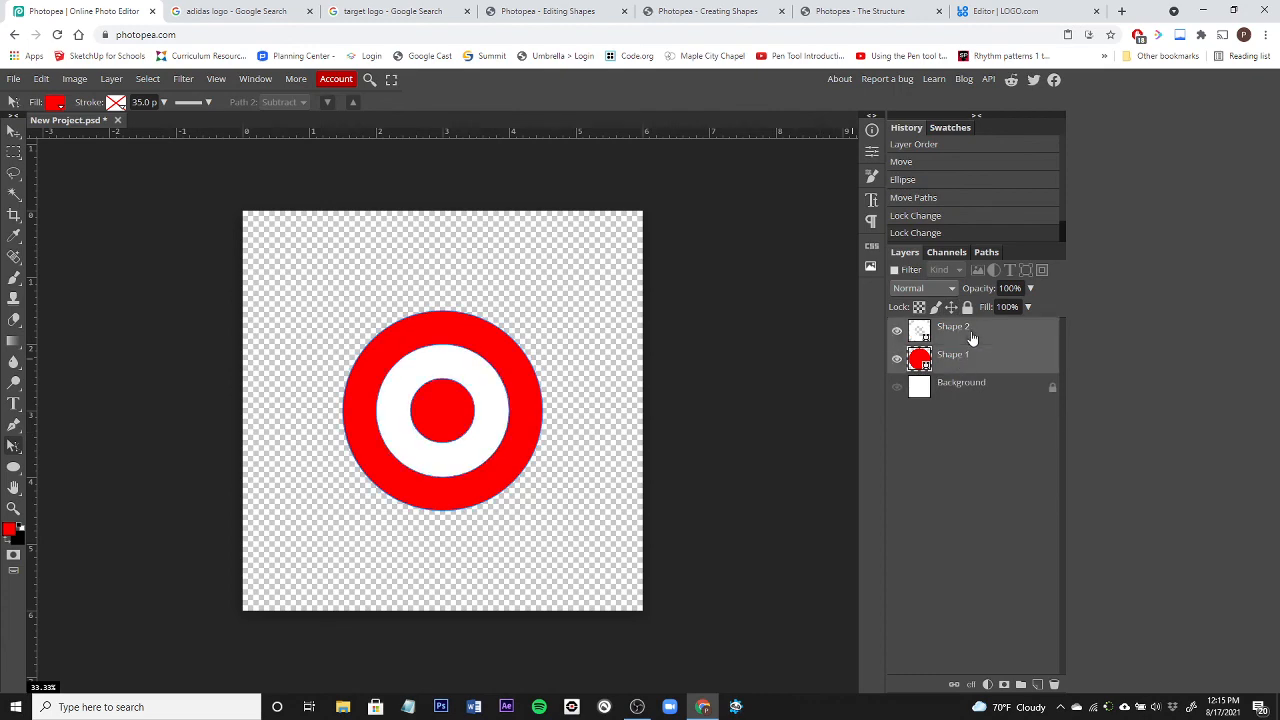
pyautogui.rightClick(972, 338)
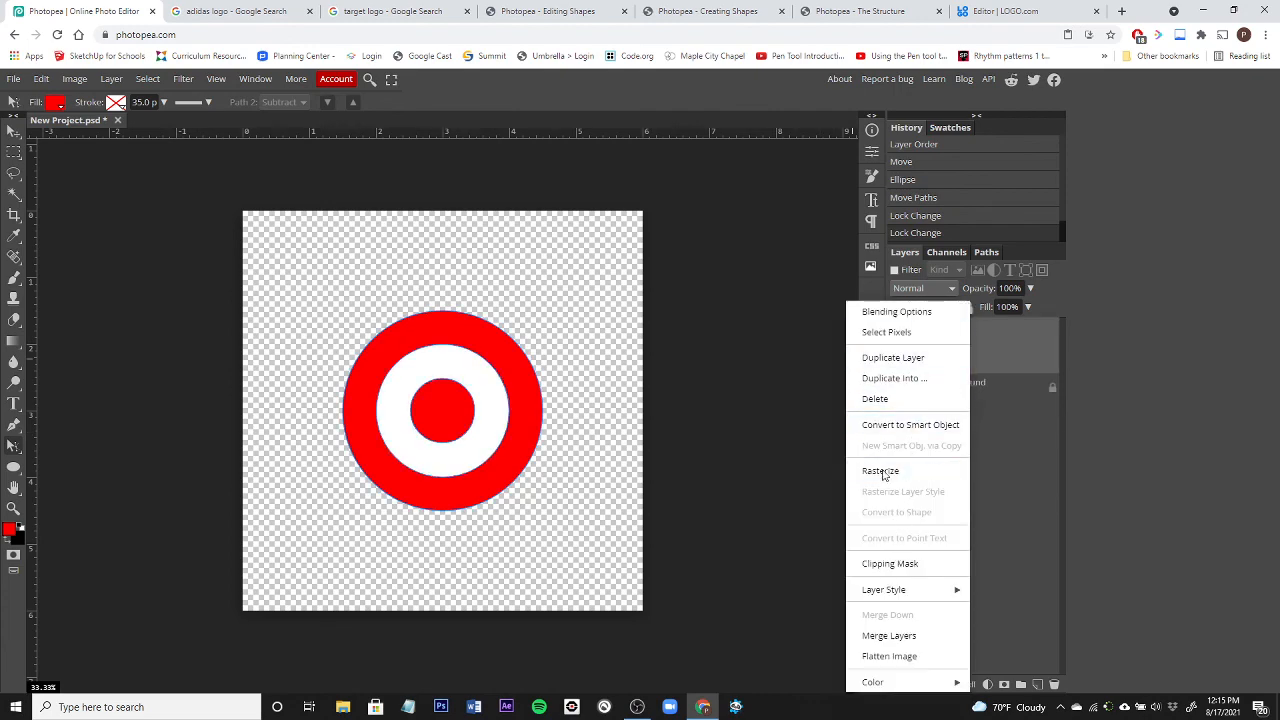
pyautogui.click(876, 400)
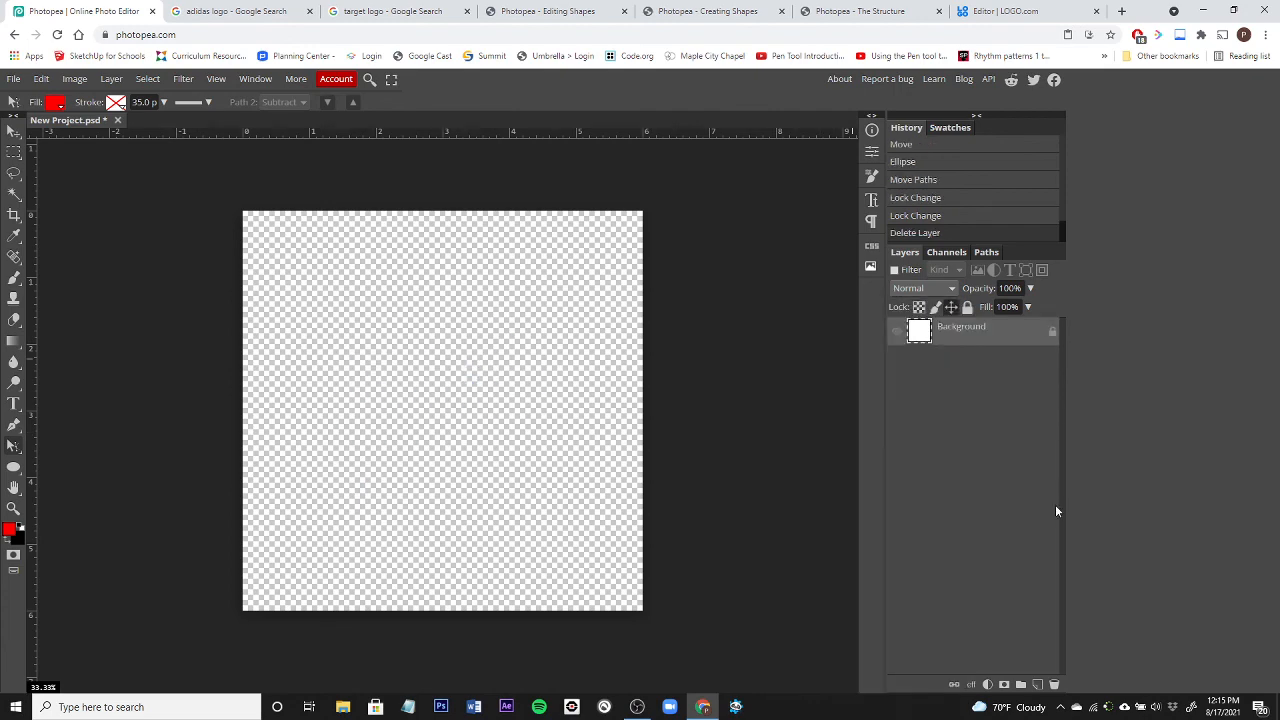
# Activate the Pen tool and set it to create a filled Shape instead of a Path
pyautogui.click(14, 430)
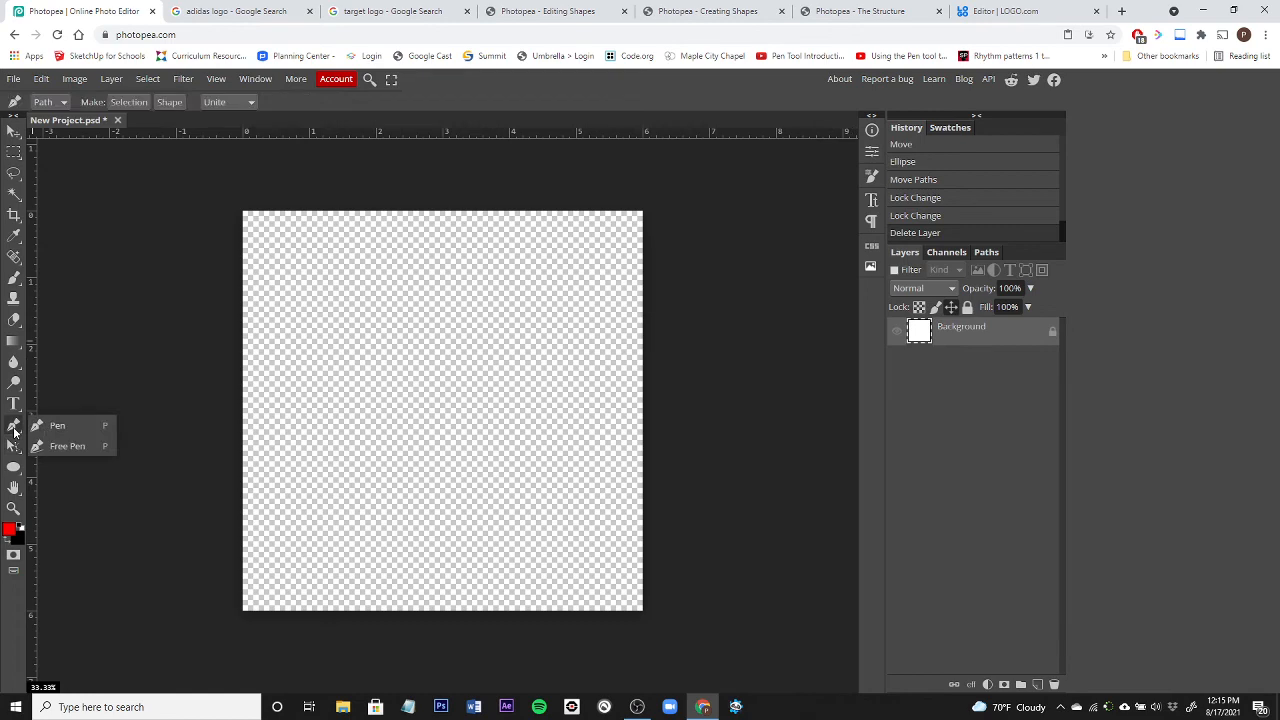
pyautogui.click(64, 427)
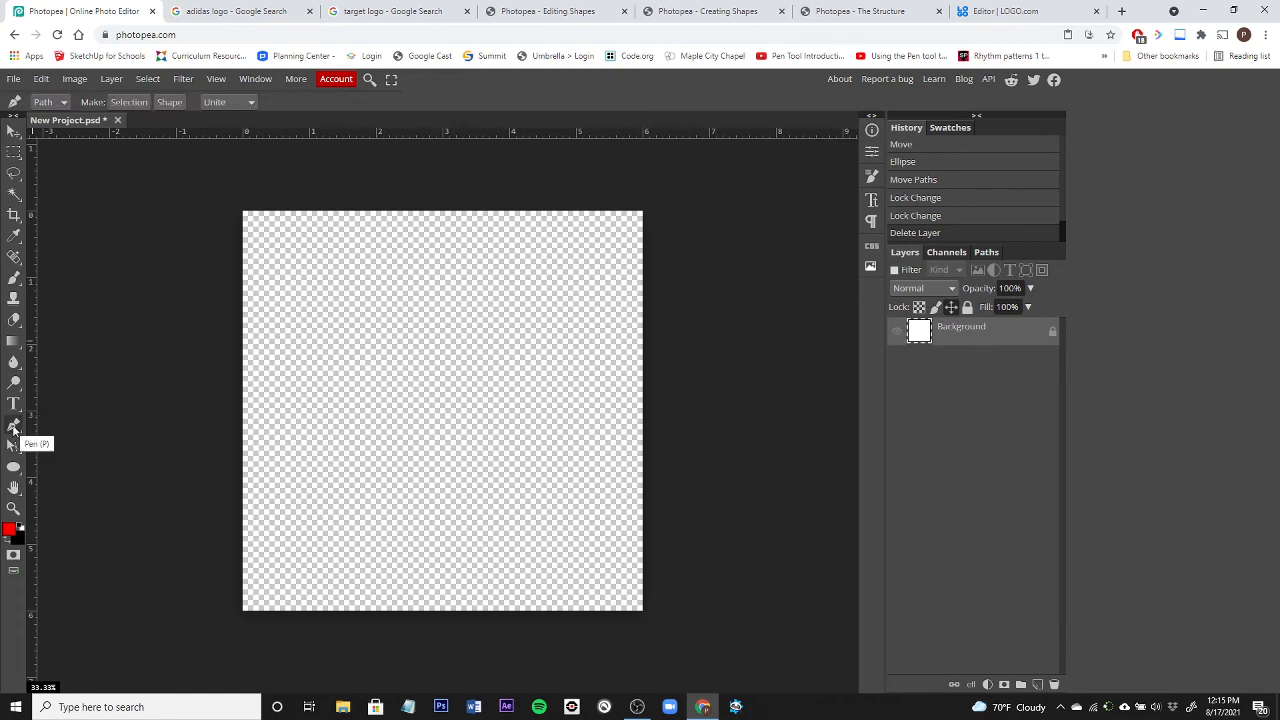
pyautogui.click(64, 104)
pyautogui.click(50, 118)
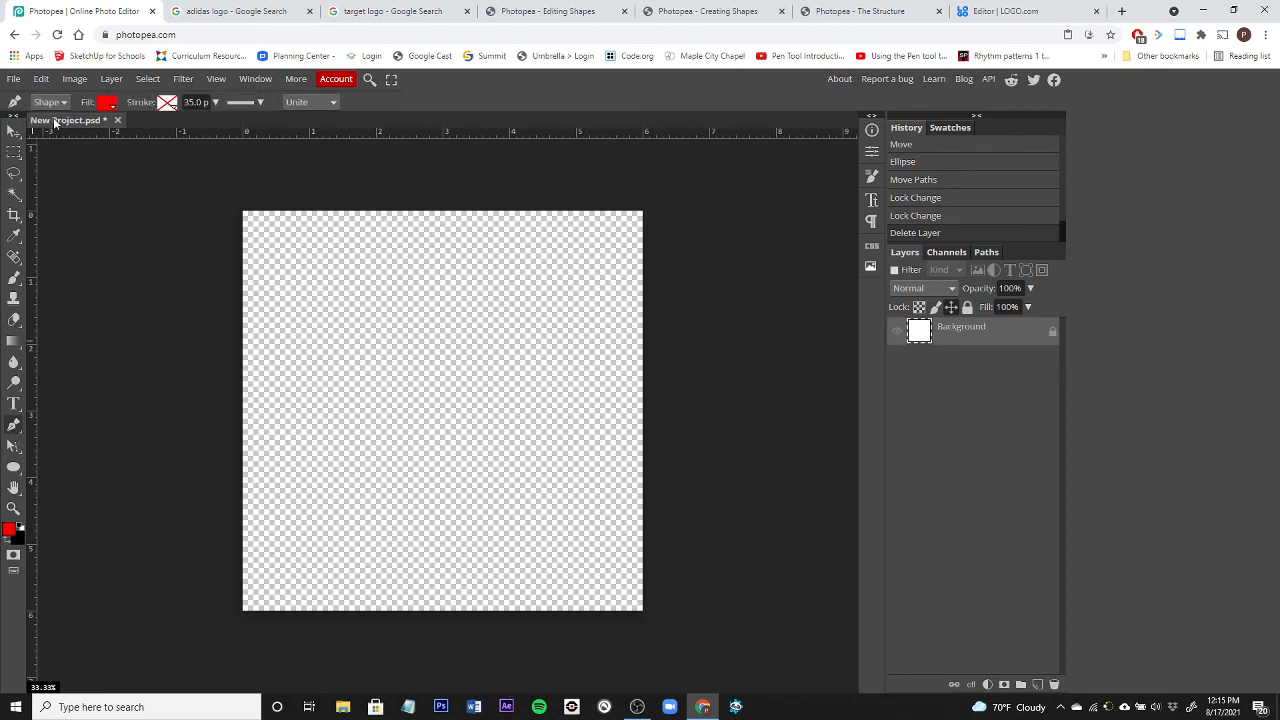
# Draw a closed, straight-sided red polygon with eight anchor points near the canvas centre, and delete it
pyautogui.click(314, 441)
pyautogui.click(358, 485)
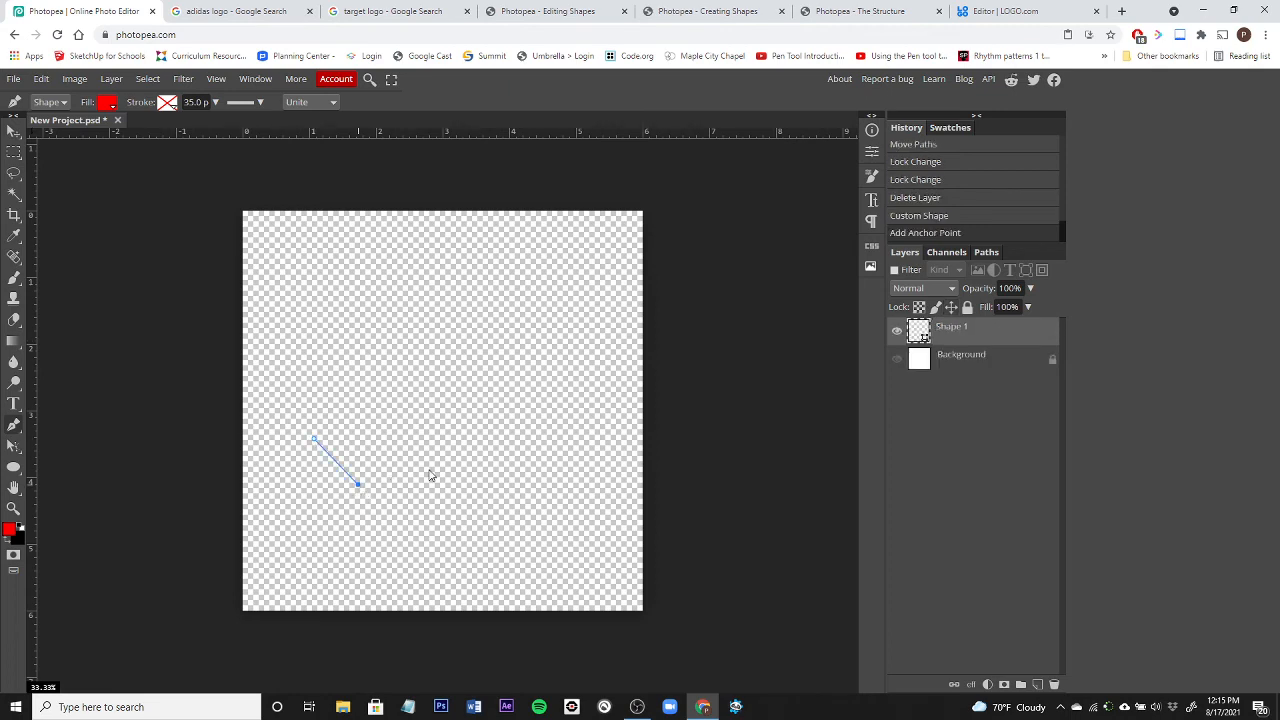
pyautogui.click(427, 469)
pyautogui.click(474, 443)
pyautogui.click(482, 390)
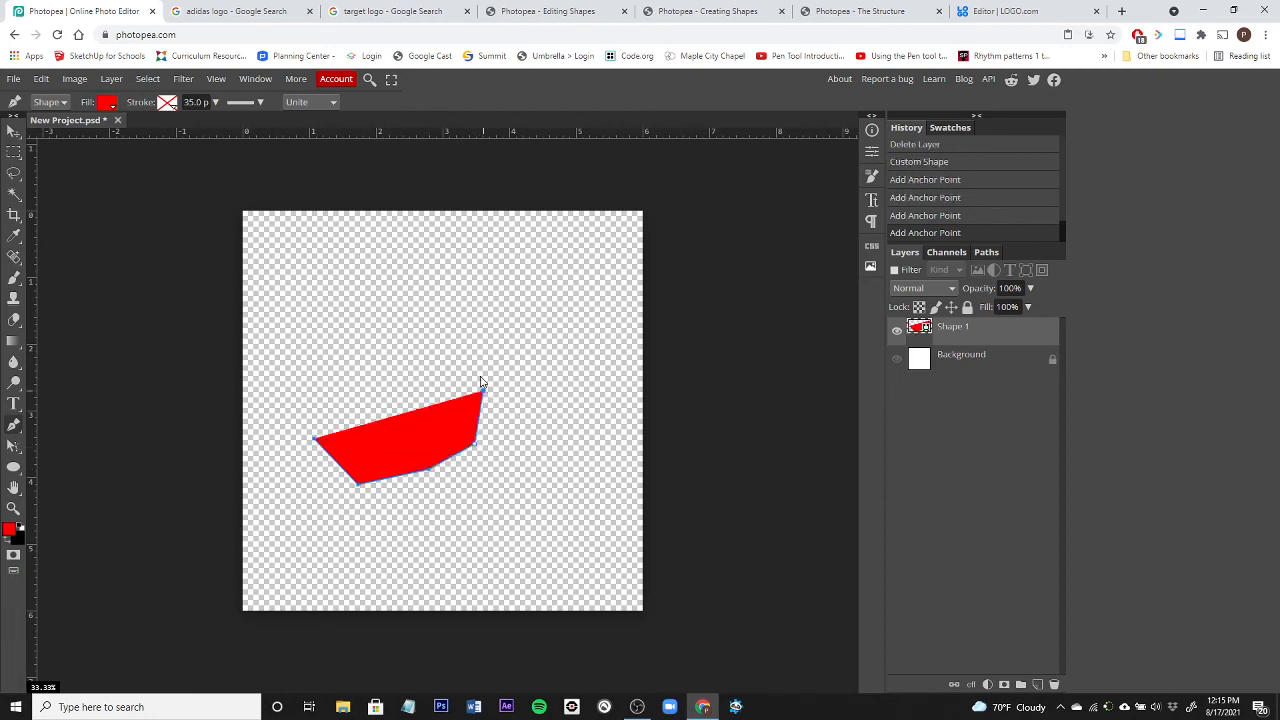
pyautogui.click(478, 361)
pyautogui.click(407, 336)
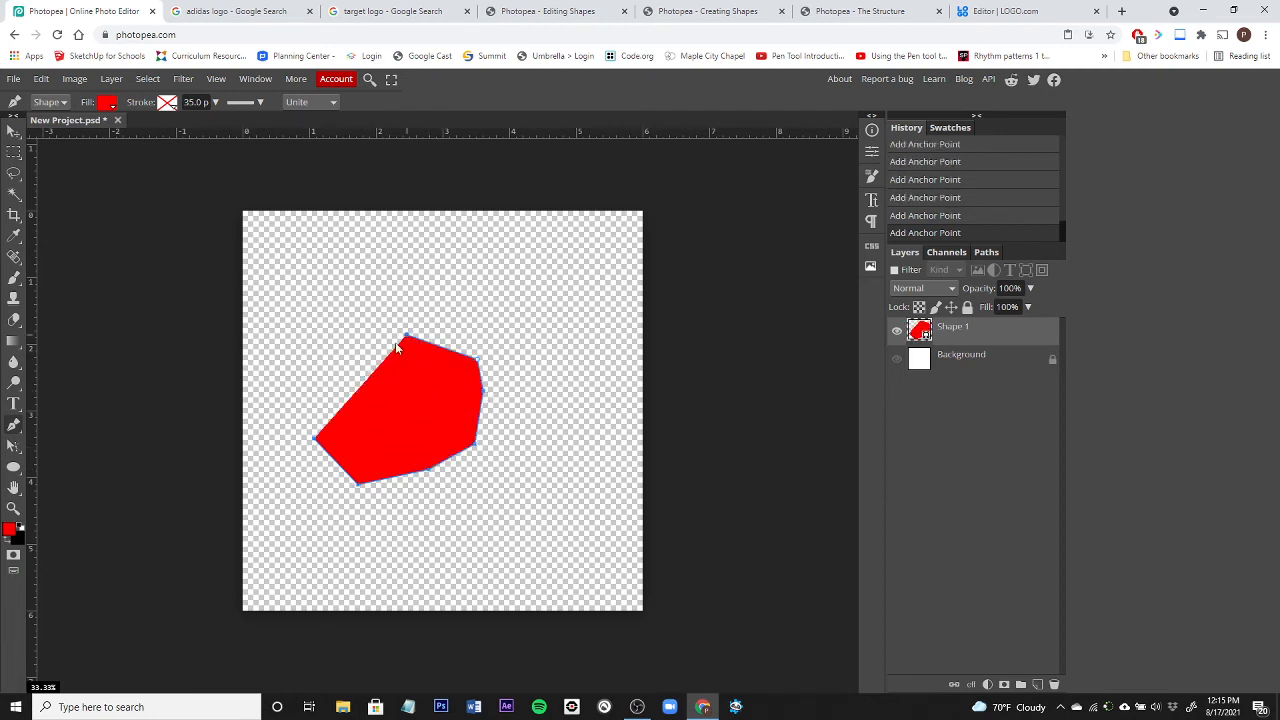
pyautogui.click(352, 371)
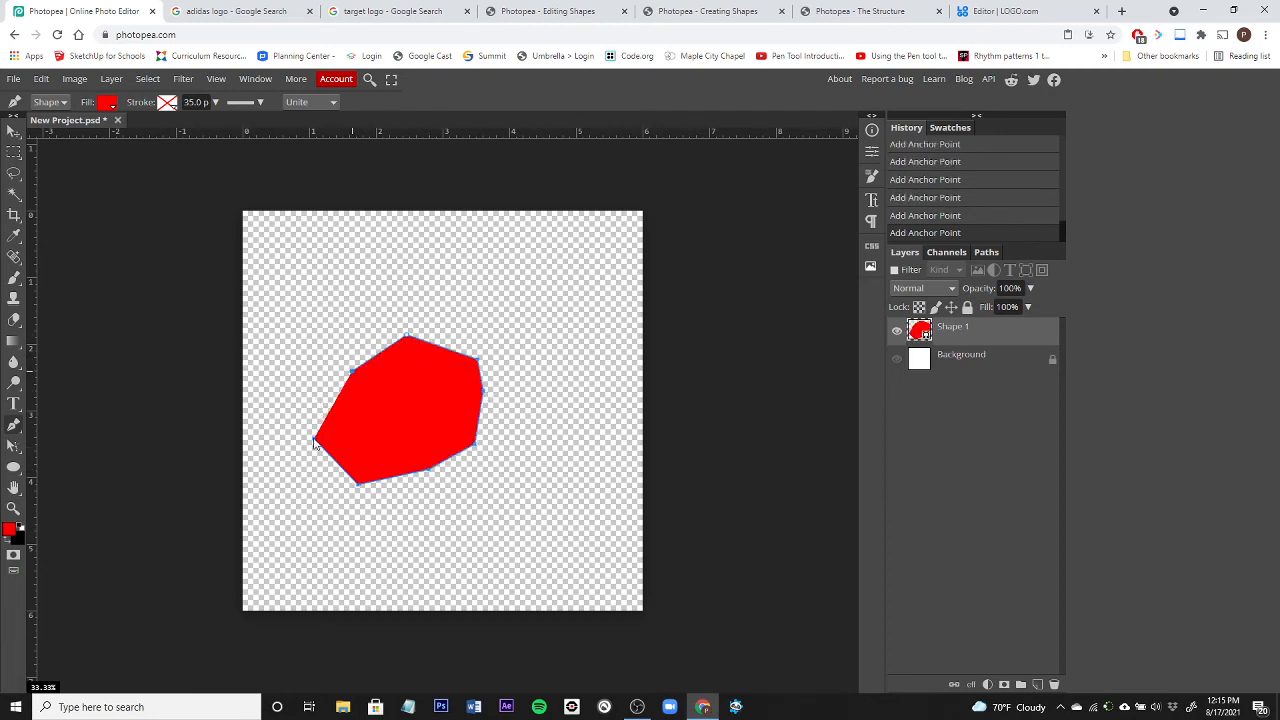
pyautogui.click(315, 440)
pyautogui.press('Delete')
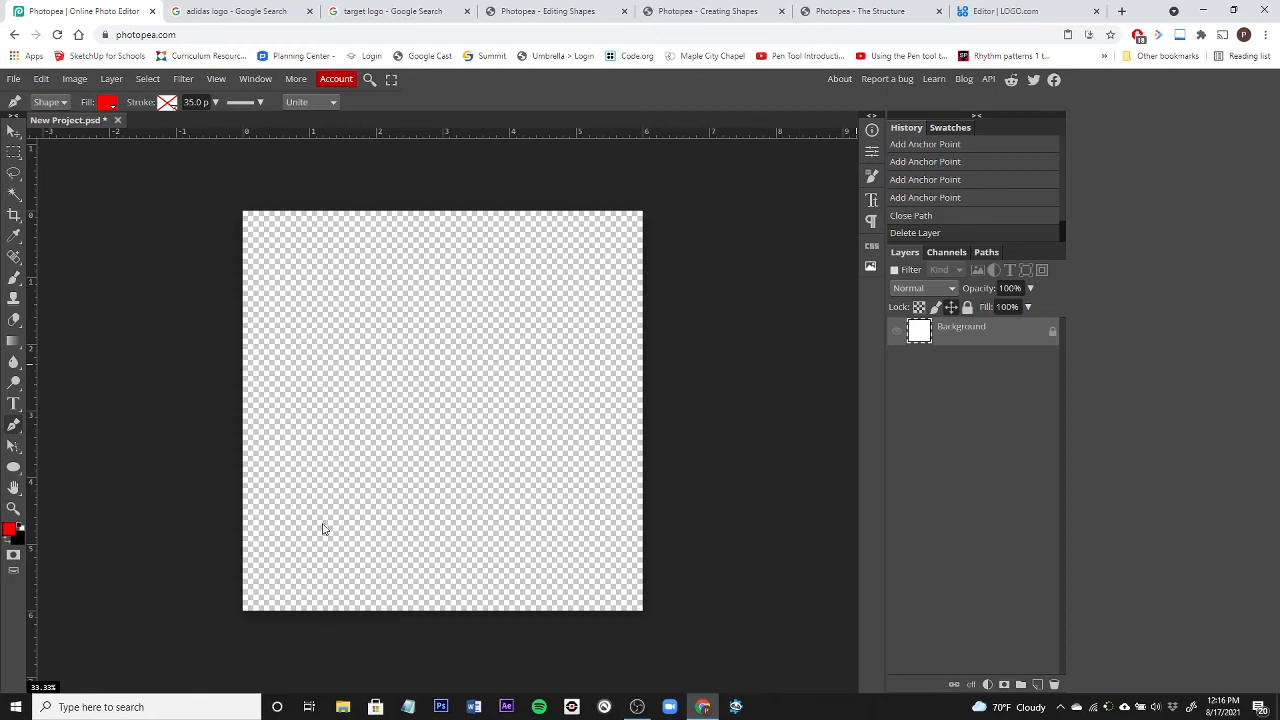
# Draw a curved red shape with the Pen tool near the canvas's lower-left area, with a wavy upper edge and rounded right side
pyautogui.moveTo(321, 518); pyautogui.dragTo(365, 420)
pyautogui.moveTo(362, 448); pyautogui.dragTo(333, 421)
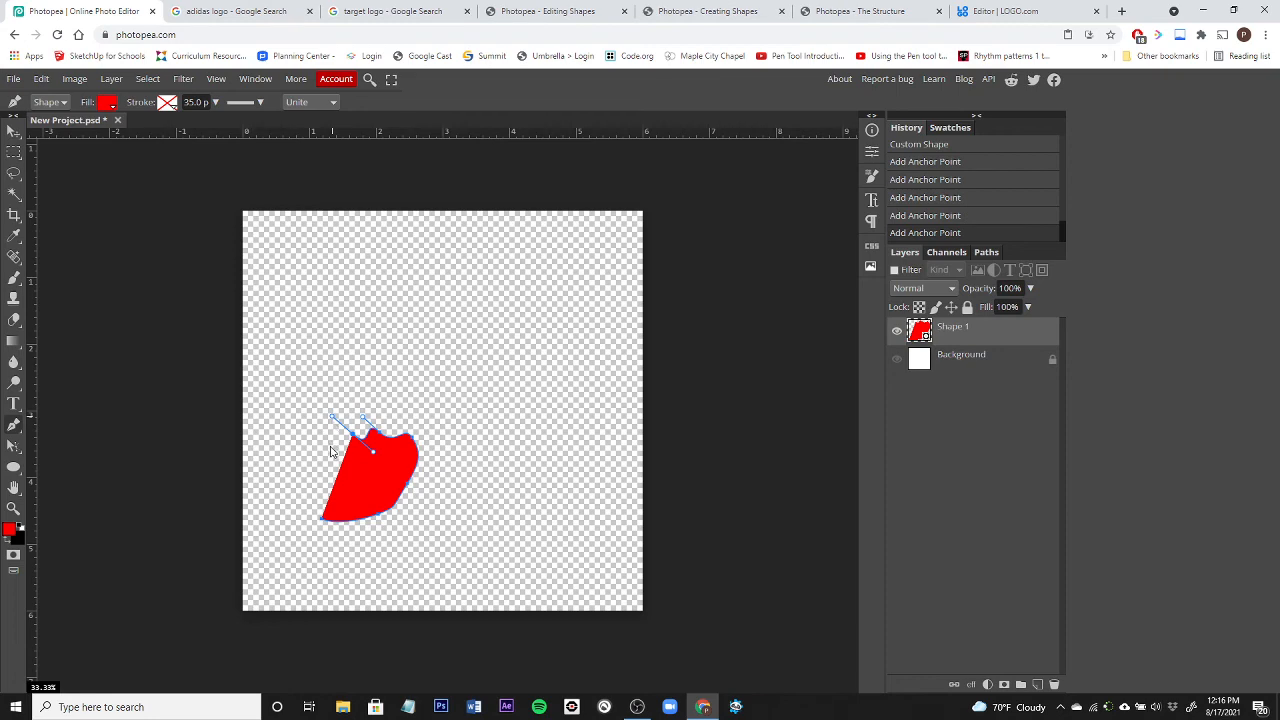
pyautogui.click(331, 445)
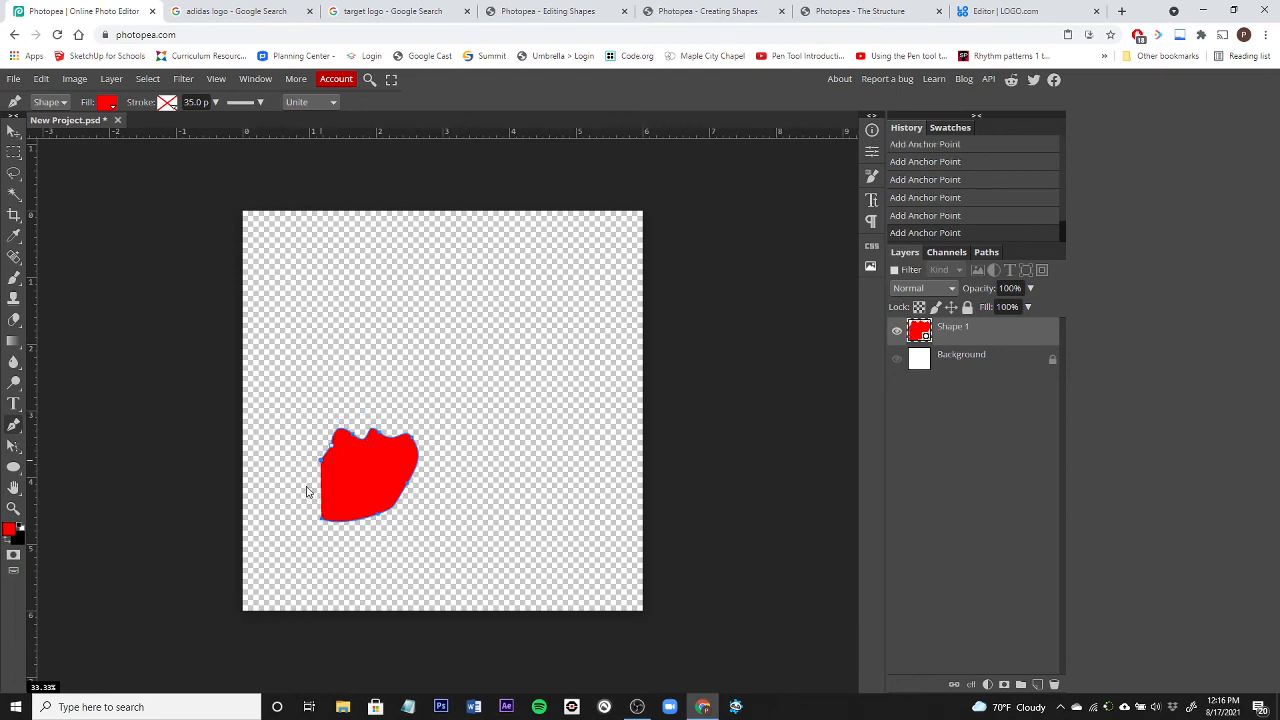
pyautogui.click(306, 484)
pyautogui.moveTo(305, 504); pyautogui.dragTo(300, 537)
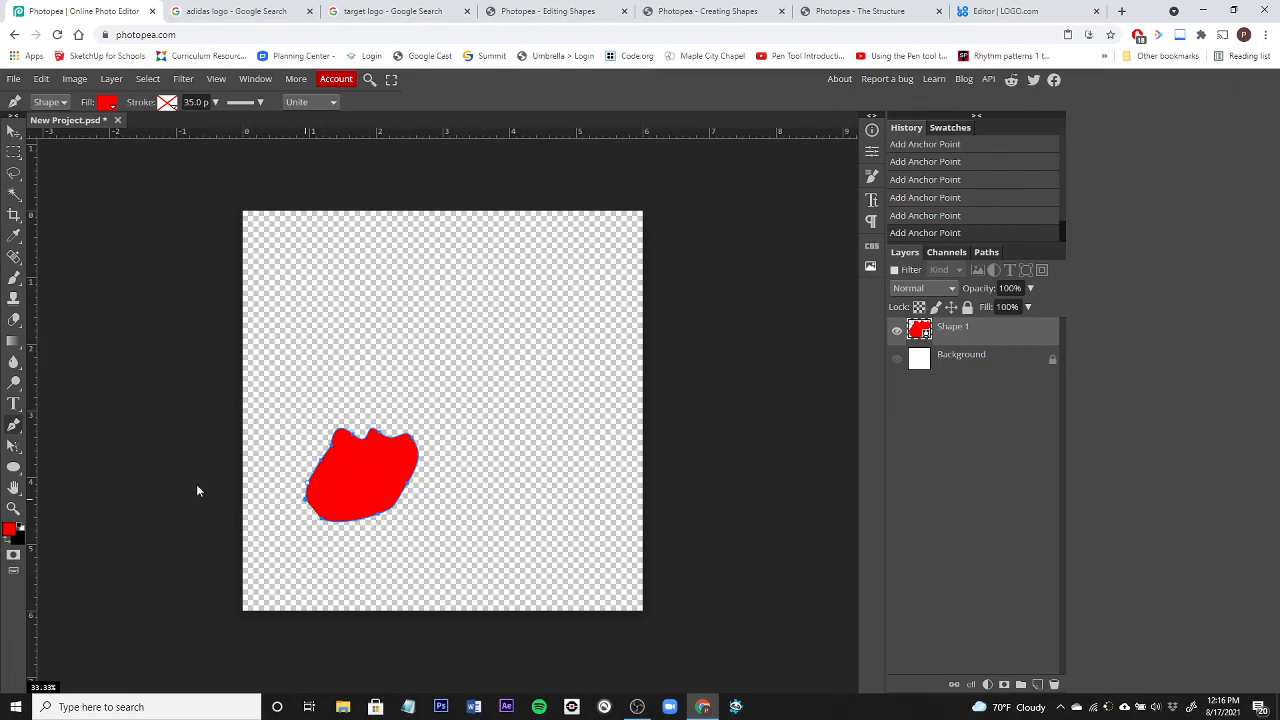
# Use Direct Select to move the upper anchor points and handles of the red shape, smoothing its wavy edge into a rounded top
pyautogui.click(12, 449)
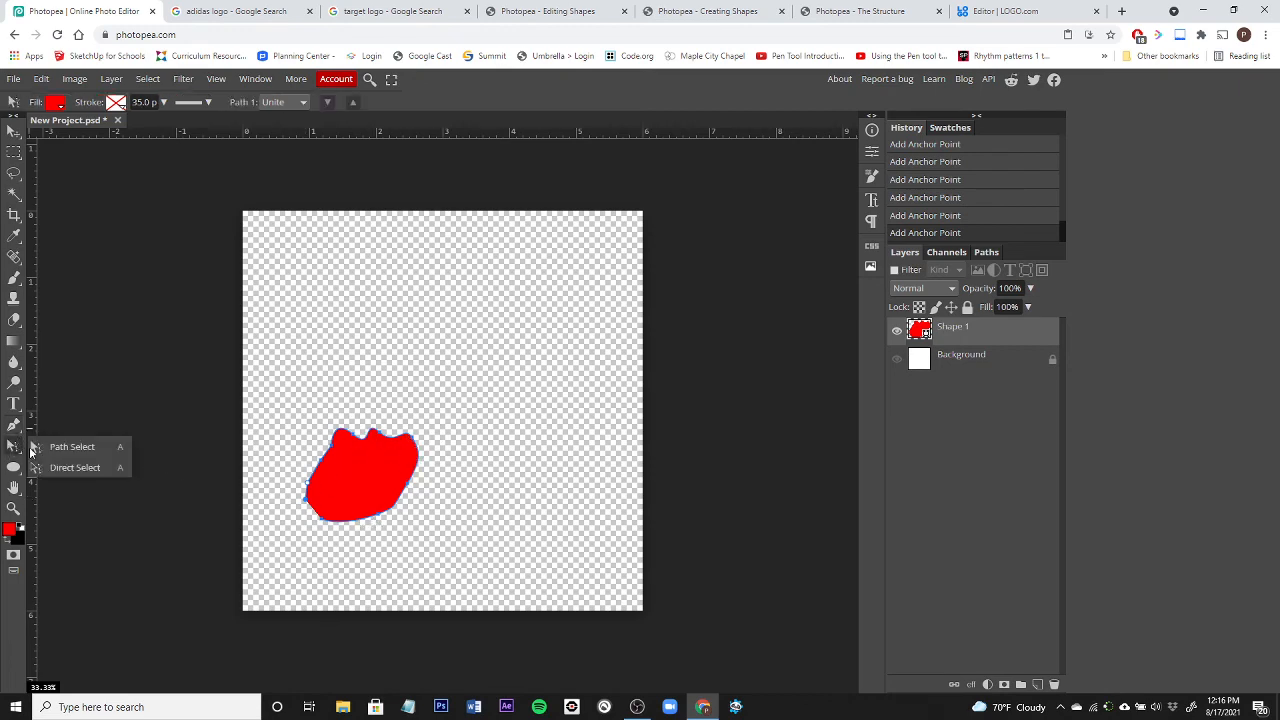
pyautogui.click(66, 464)
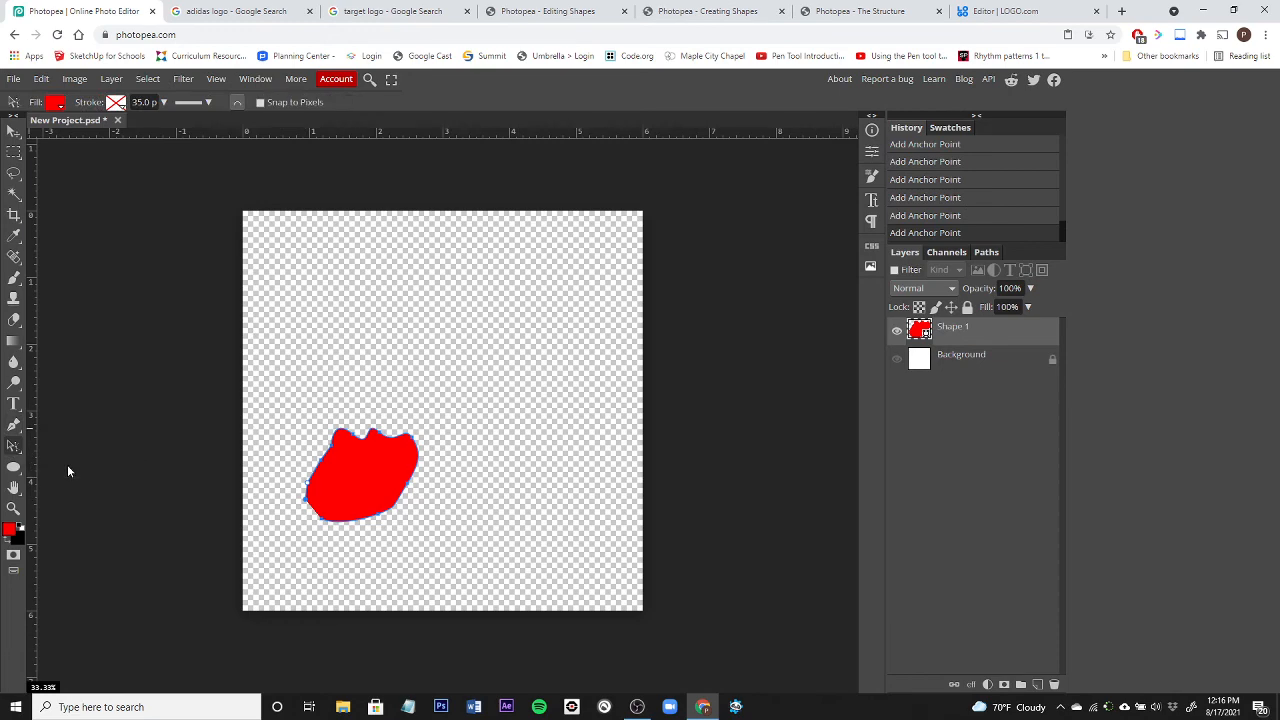
pyautogui.click(315, 441)
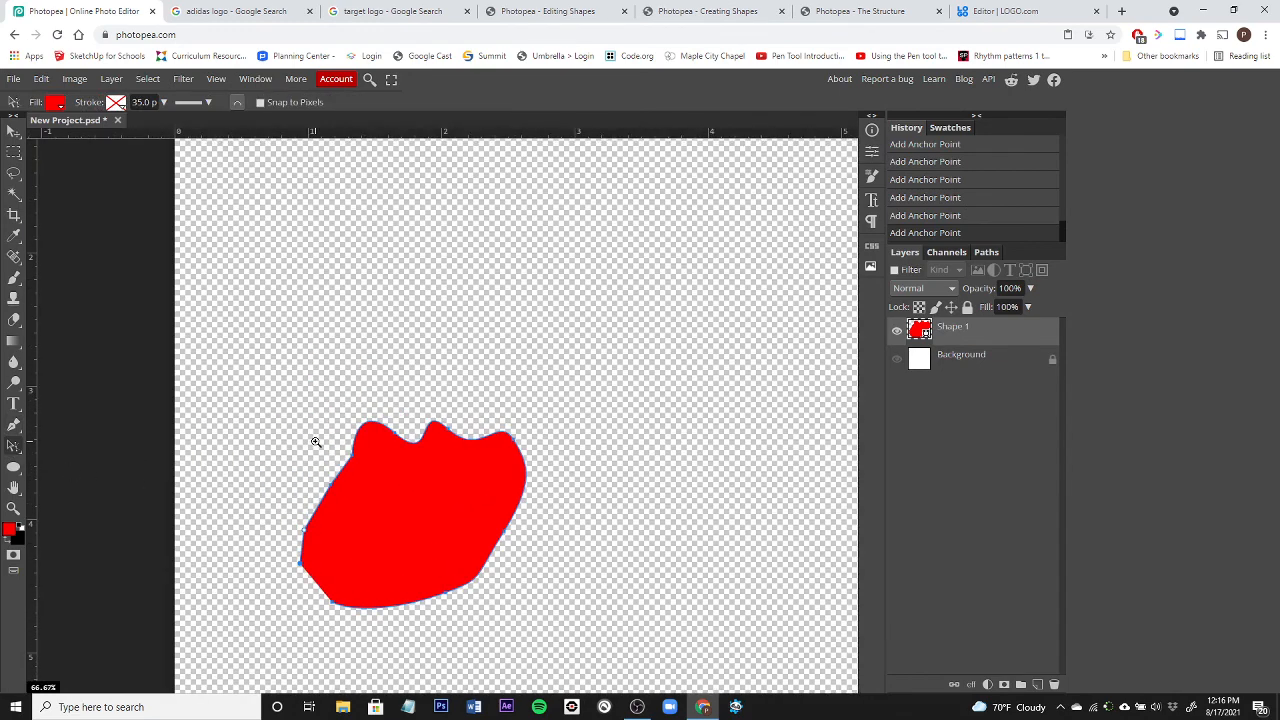
pyautogui.click(315, 441)
pyautogui.moveTo(435, 430); pyautogui.dragTo(420, 368)
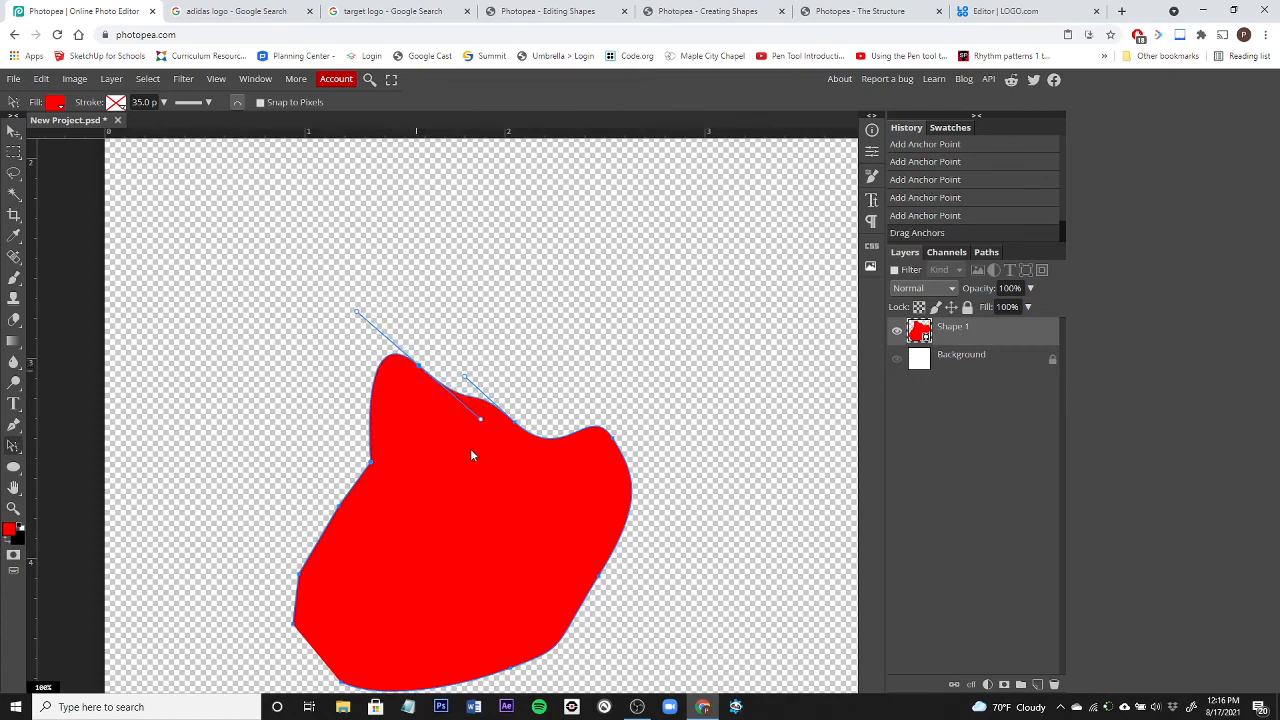
pyautogui.moveTo(480, 420); pyautogui.dragTo(459, 364)
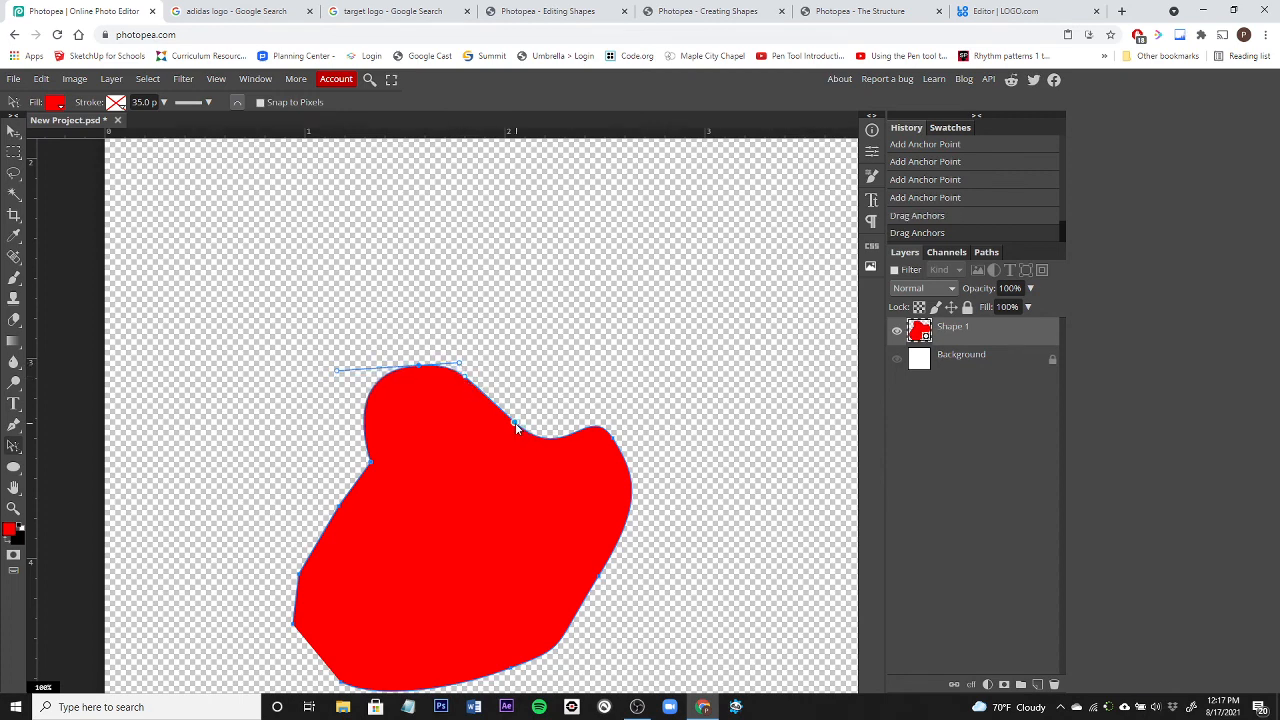
pyautogui.moveTo(516, 427); pyautogui.dragTo(590, 404)
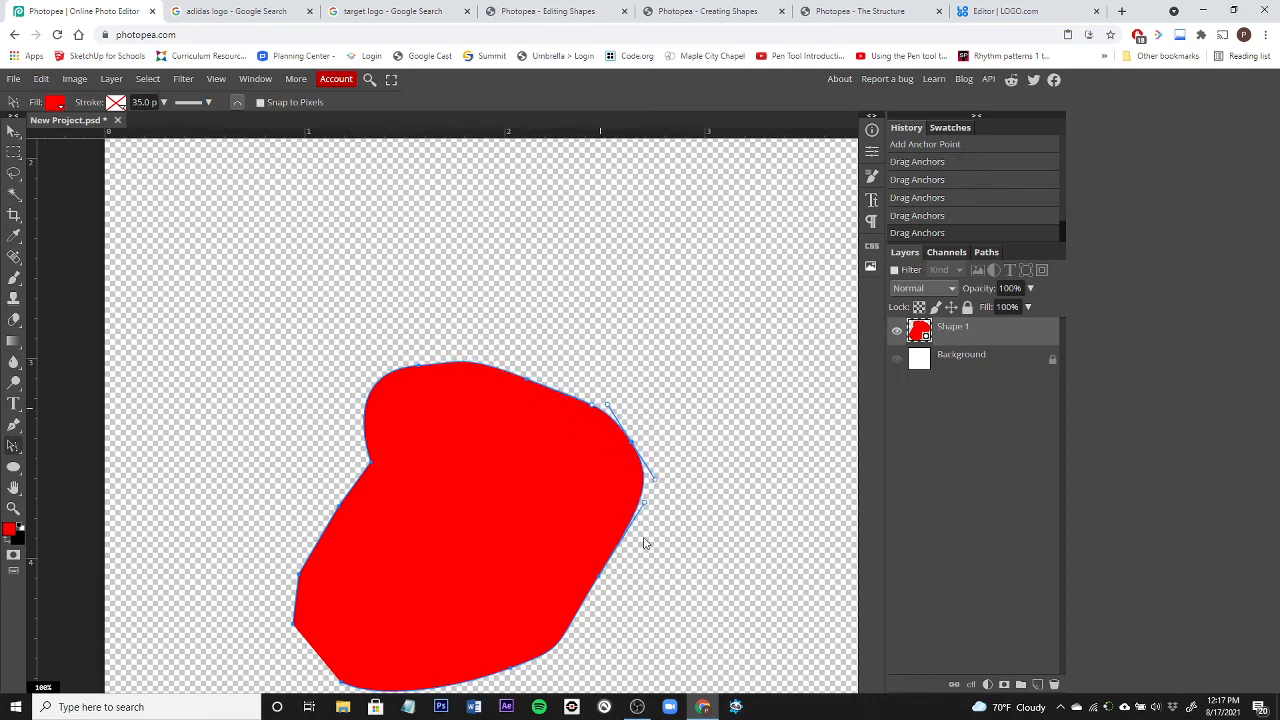
# Stretch the shape's lower-left anchor points down into a long tip and pull its lower-right edge outward
pyautogui.scroll(-3, 644, 543)
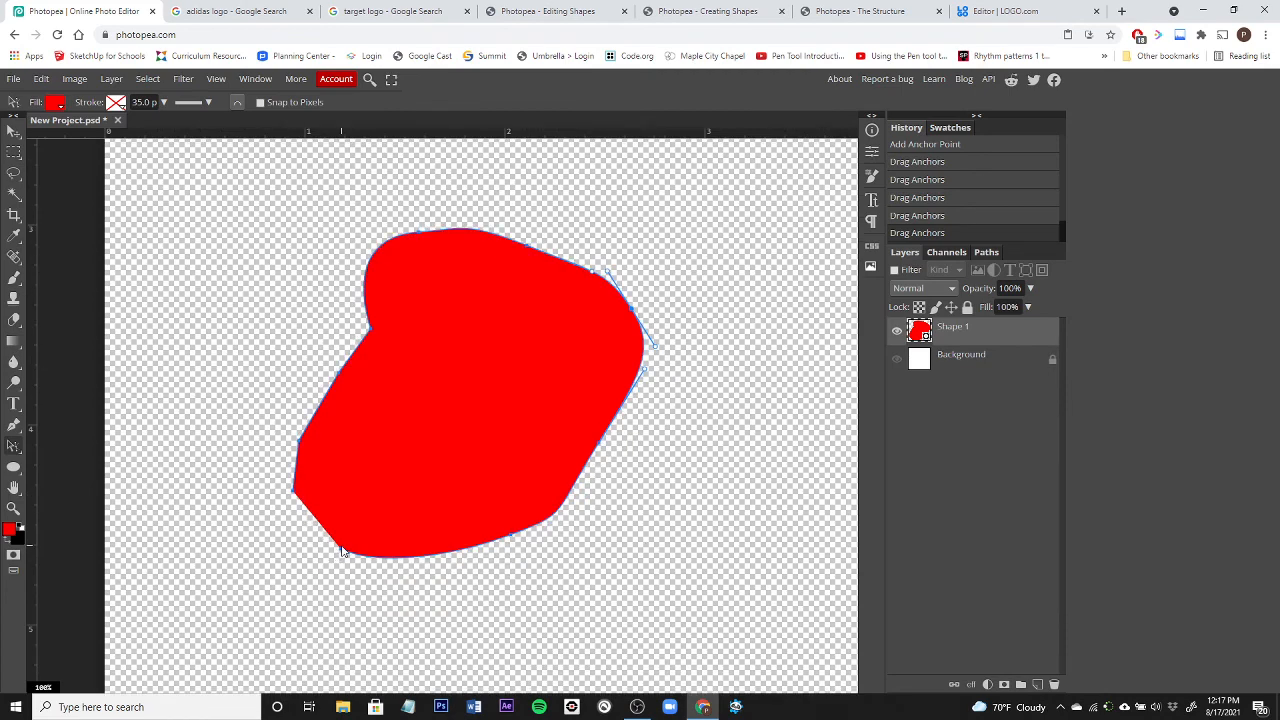
pyautogui.moveTo(341, 551); pyautogui.dragTo(243, 639)
pyautogui.moveTo(291, 489); pyautogui.dragTo(238, 571)
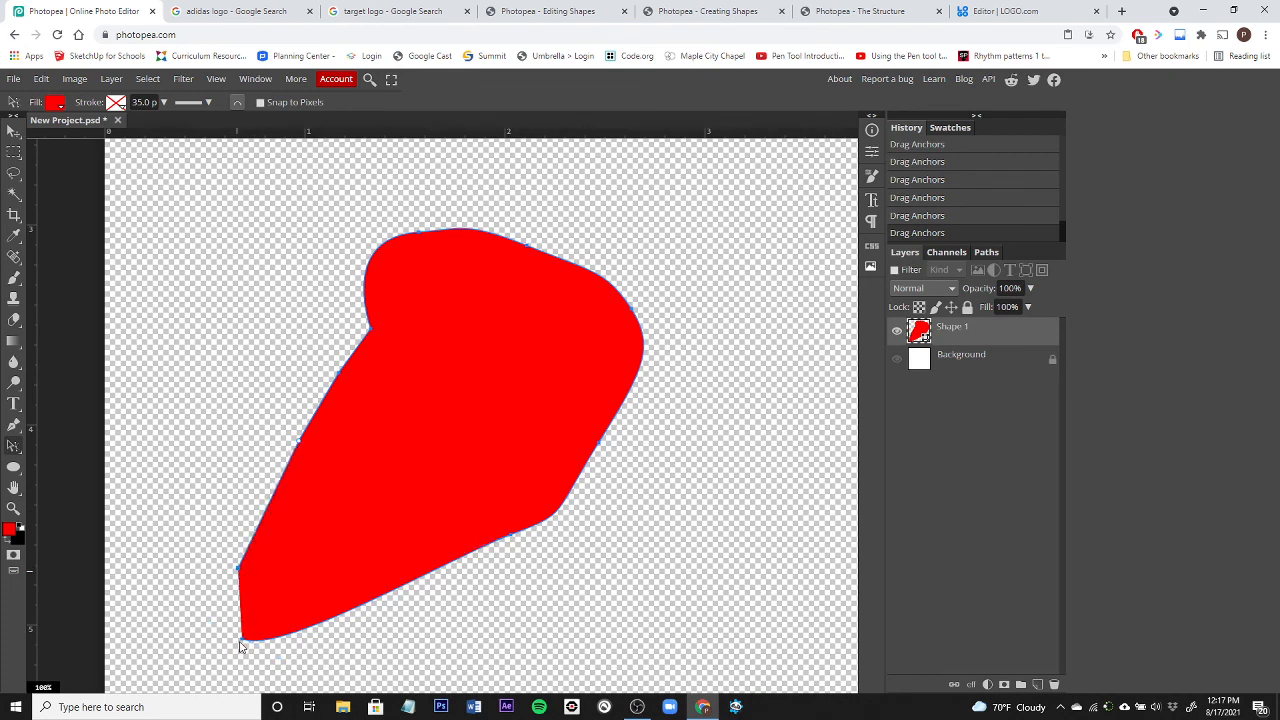
pyautogui.moveTo(240, 646); pyautogui.dragTo(199, 686)
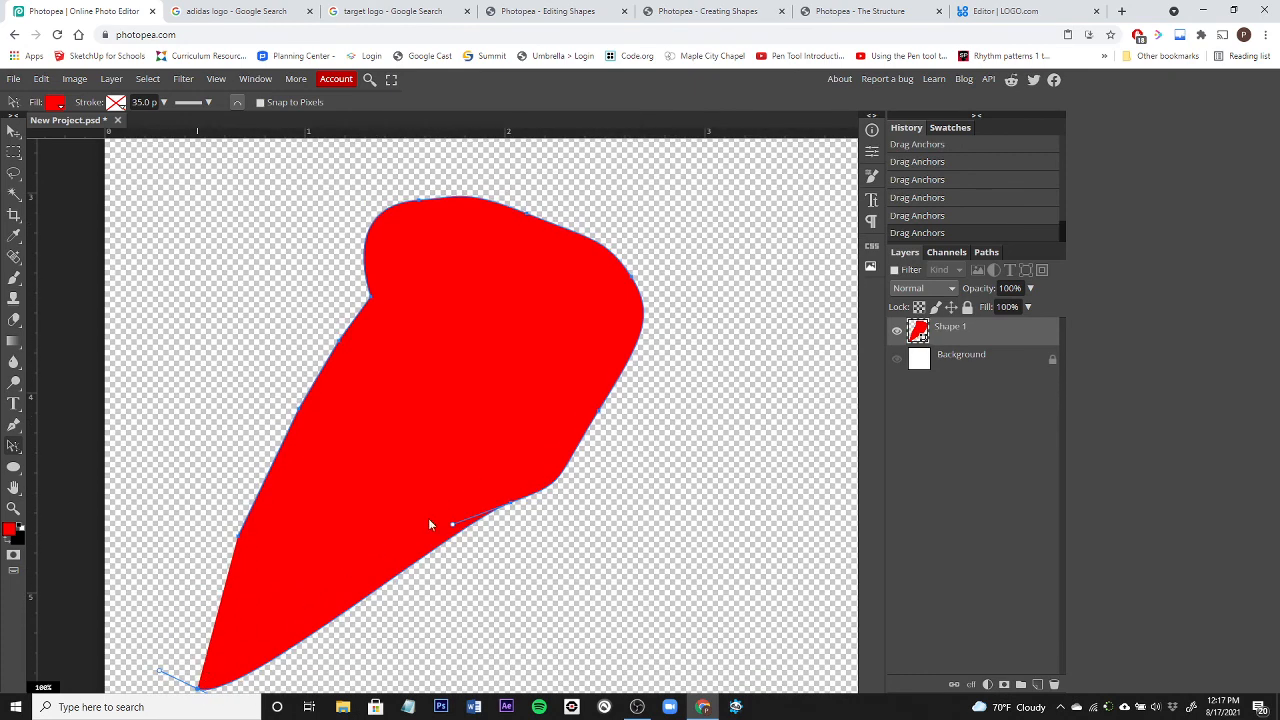
pyautogui.moveTo(509, 509); pyautogui.dragTo(489, 594)
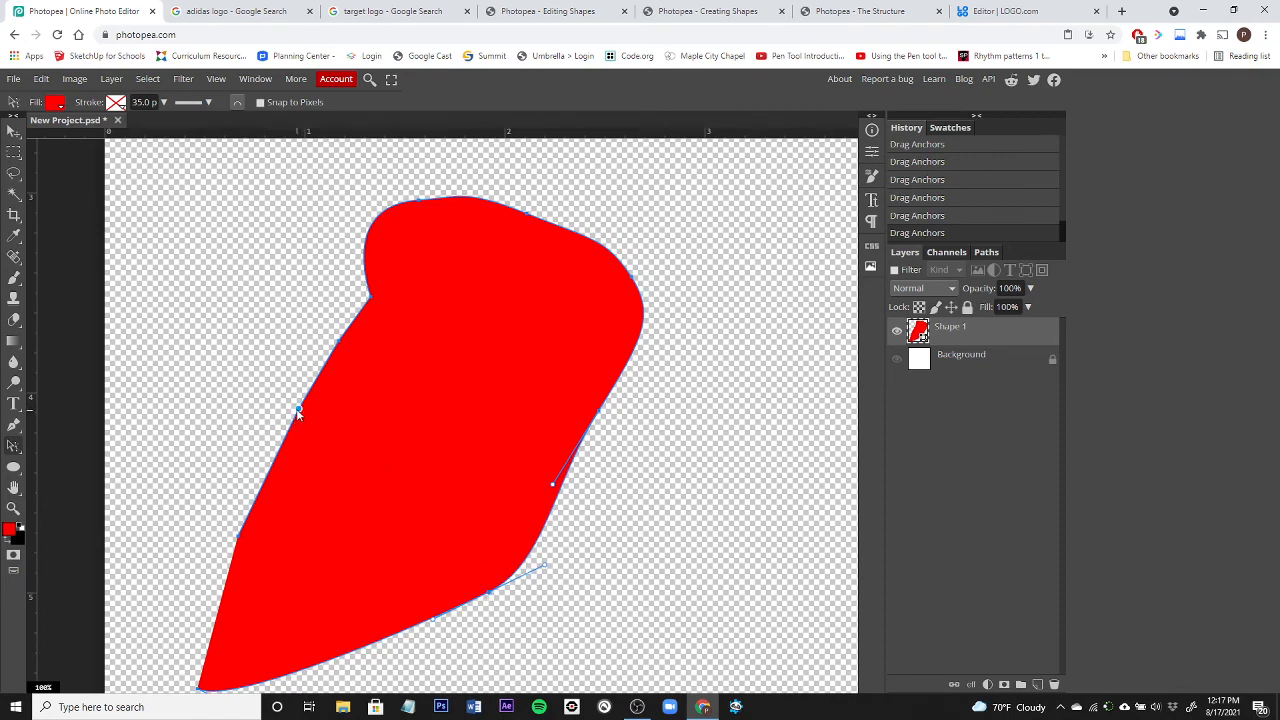
# Move the three anchor points along the shape's left edge inward to narrow the pepper body
pyautogui.moveTo(298, 411); pyautogui.dragTo(324, 440)
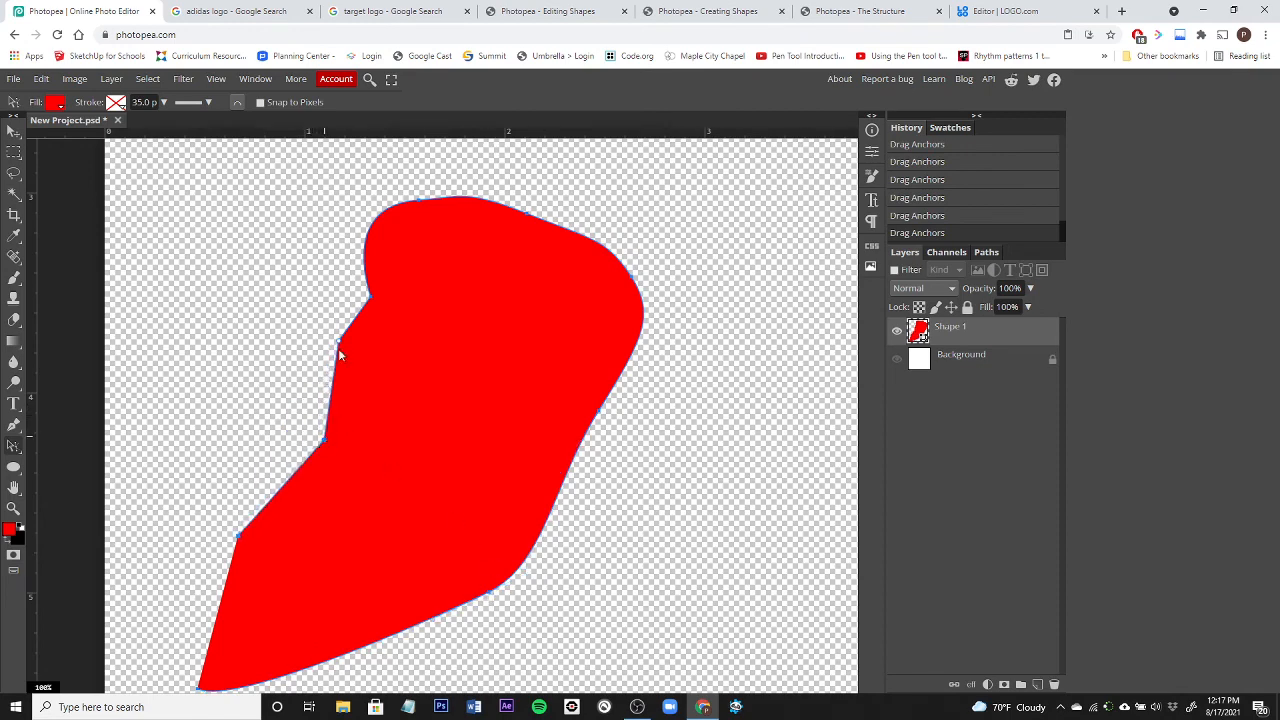
pyautogui.moveTo(338, 343)
pyautogui.mouseDown()
pyautogui.moveTo(360, 355)
pyautogui.moveTo(318, 376)
pyautogui.moveTo(339, 341)
pyautogui.moveTo(361, 352)
pyautogui.mouseUp()
pyautogui.moveTo(238, 535); pyautogui.dragTo(270, 551)
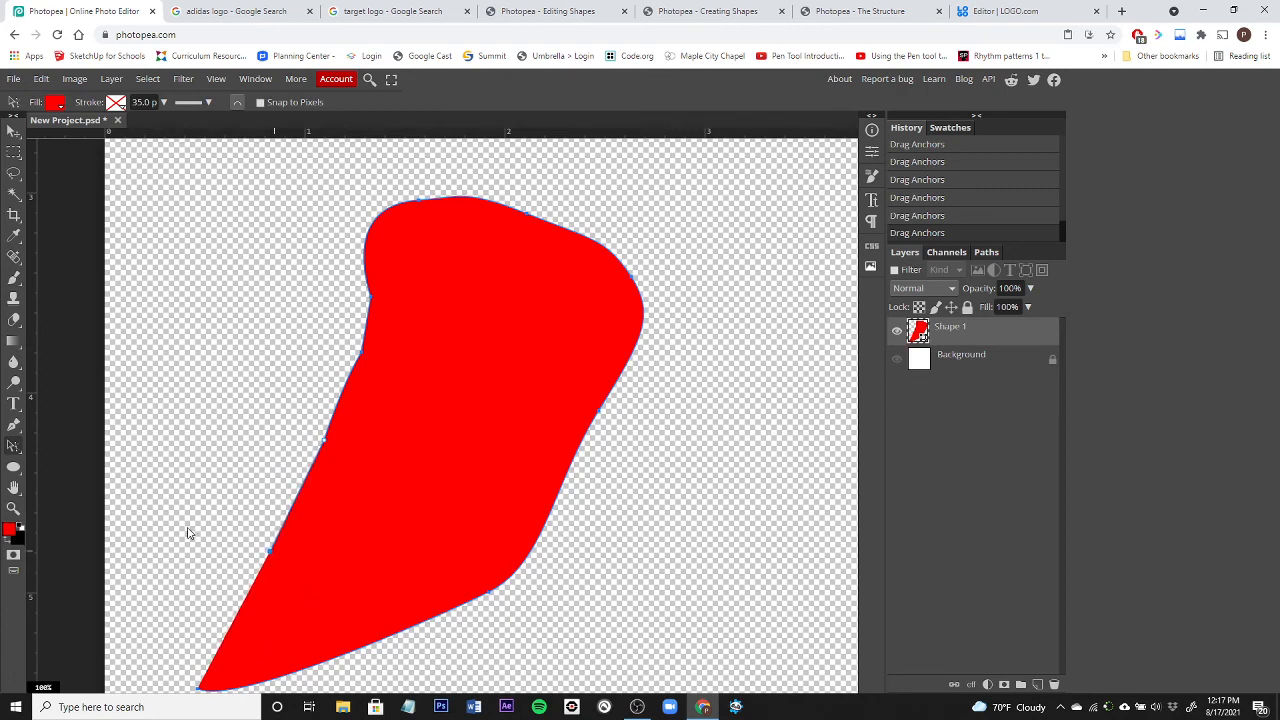
# Move the anchor points around the lower-left tip outward and add curve handles to the anchor just above the tip
pyautogui.moveTo(188, 533); pyautogui.dragTo(294, 359)
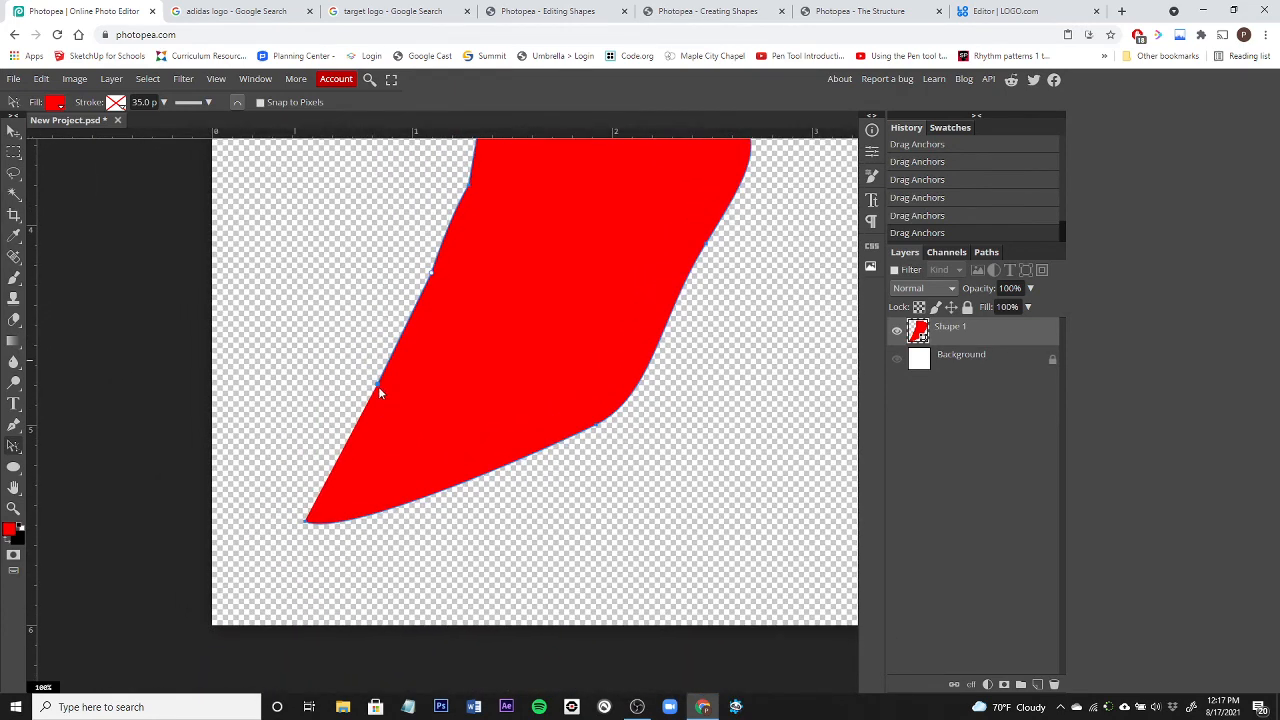
pyautogui.moveTo(377, 385); pyautogui.dragTo(329, 419)
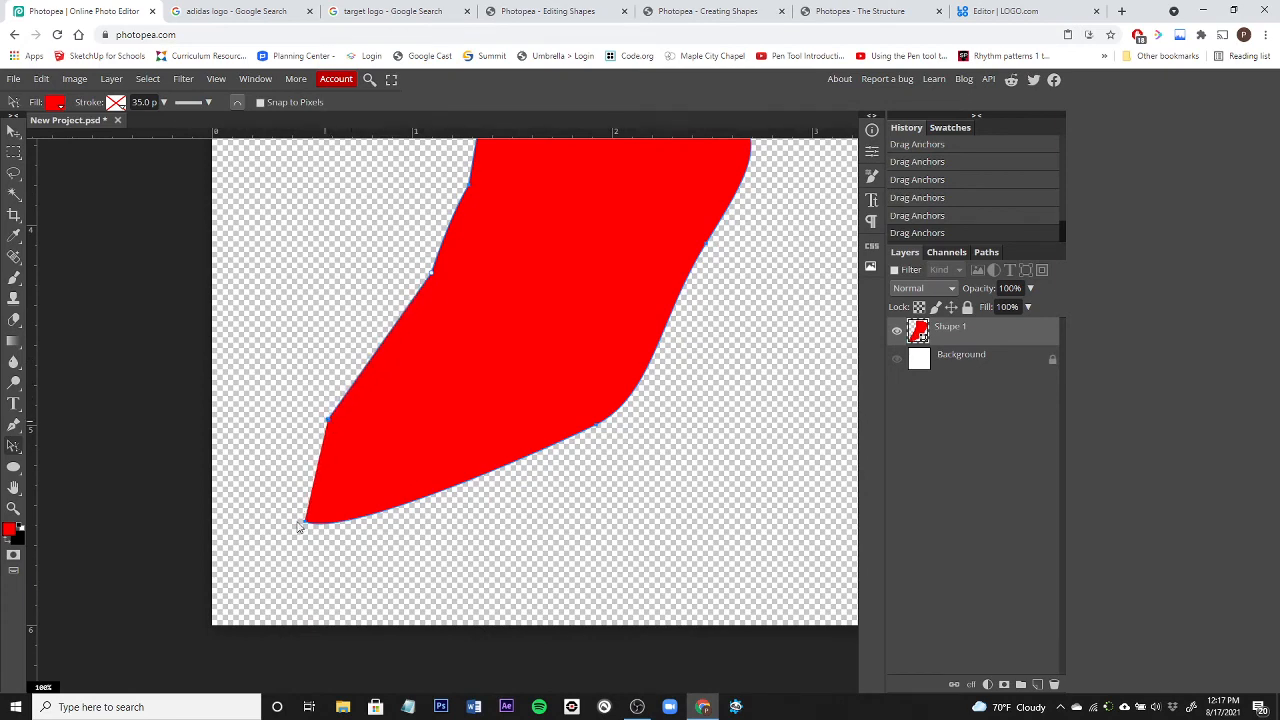
pyautogui.moveTo(306, 523); pyautogui.dragTo(251, 493)
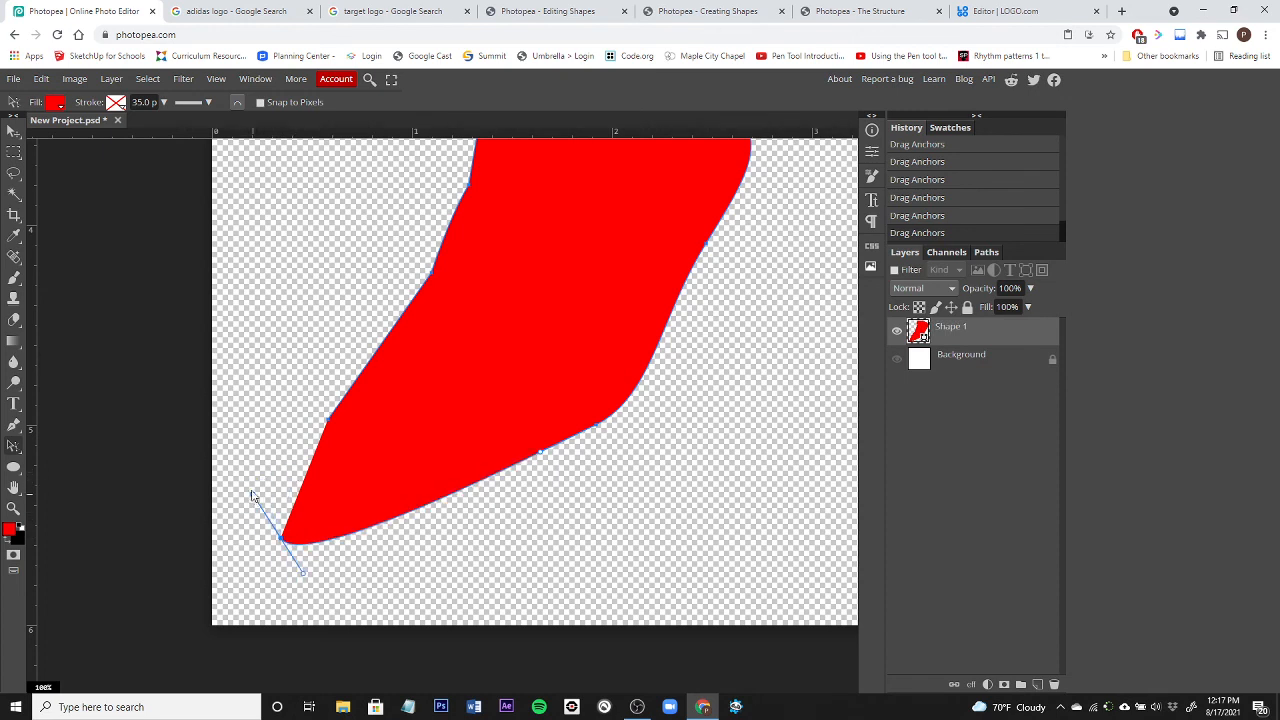
pyautogui.doubleClick(328, 420)
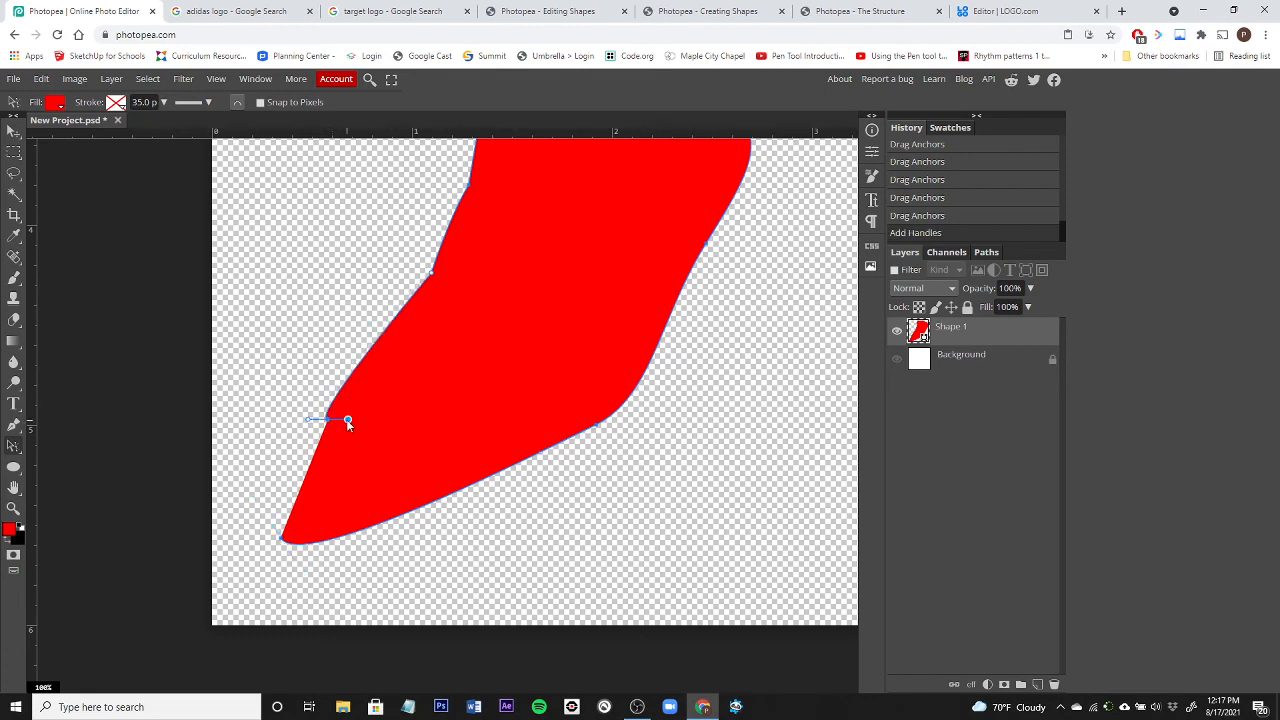
pyautogui.moveTo(347, 419); pyautogui.dragTo(282, 456)
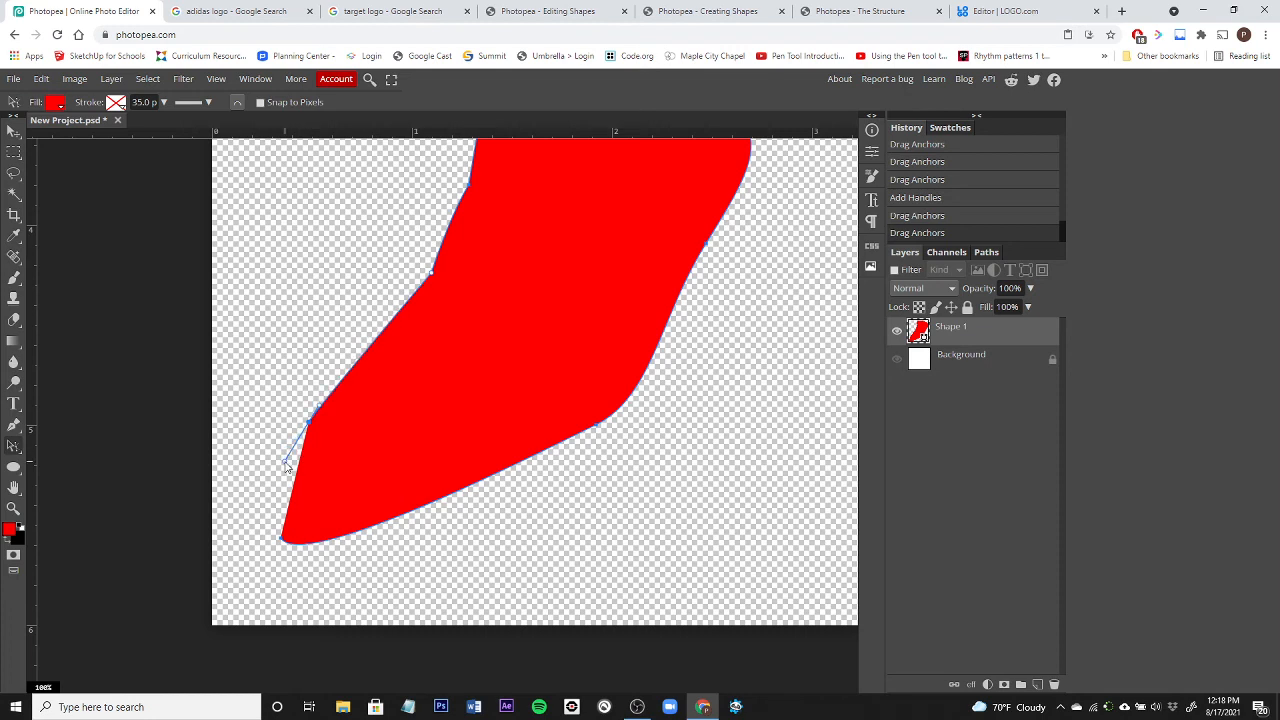
# Change the tip anchor's type, adjust its handle, and lower the neighbouring left anchor to blunt the pepper's tip
pyautogui.click(279, 540)
pyautogui.doubleClick(279, 540)
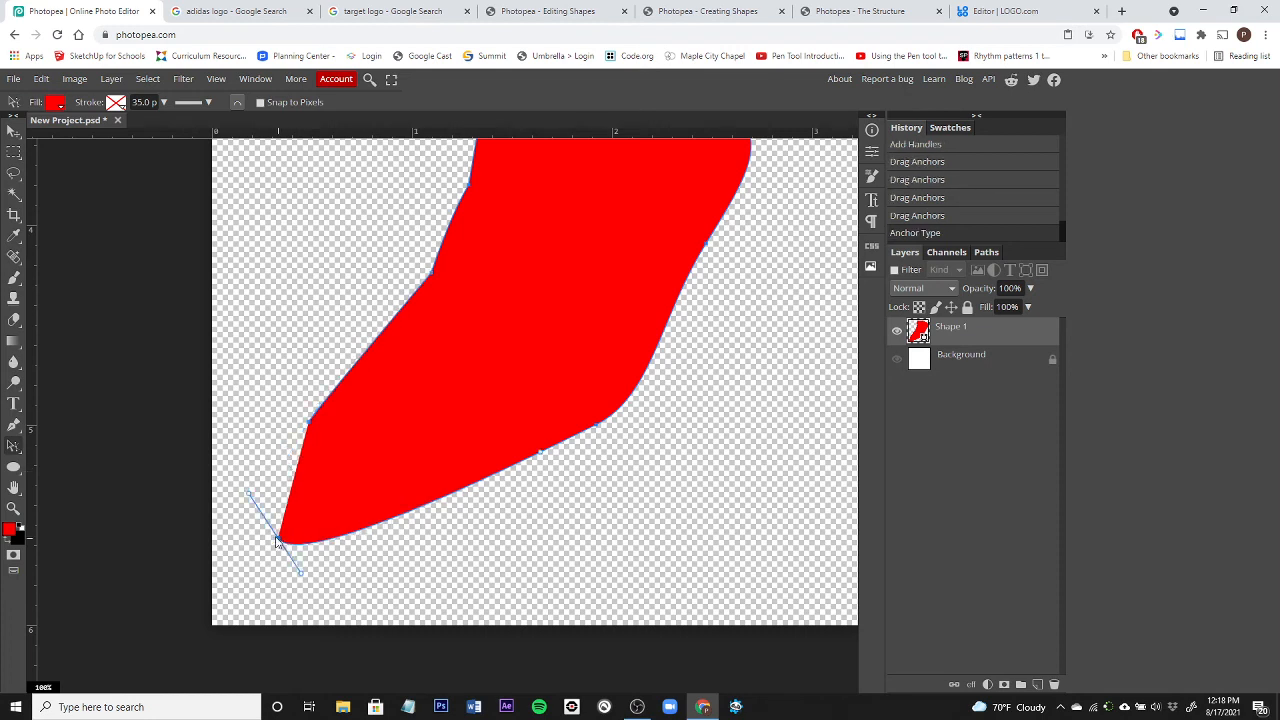
pyautogui.moveTo(249, 489); pyautogui.dragTo(277, 487)
pyautogui.moveTo(307, 420); pyautogui.dragTo(275, 494)
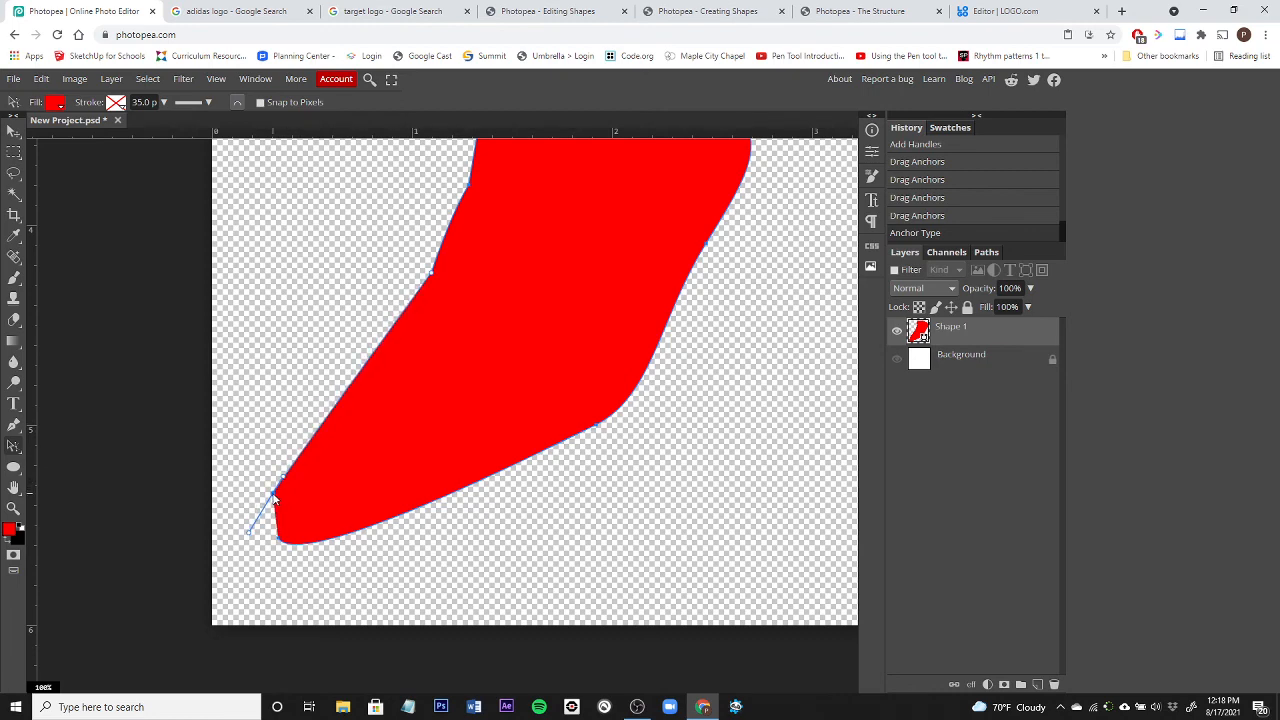
# Raise the anchor points at the top of the shape to lengthen the pepper body upward
pyautogui.scroll(-4, 450, 460)
pyautogui.scroll(4, 488, 362)
pyautogui.keyDown('alt'); pyautogui.click(475, 361); pyautogui.keyUp('alt')
pyautogui.keyDown('alt'); pyautogui.click(474, 361); pyautogui.keyUp('alt')
pyautogui.keyDown('alt'); pyautogui.click(471, 363); pyautogui.keyUp('alt')
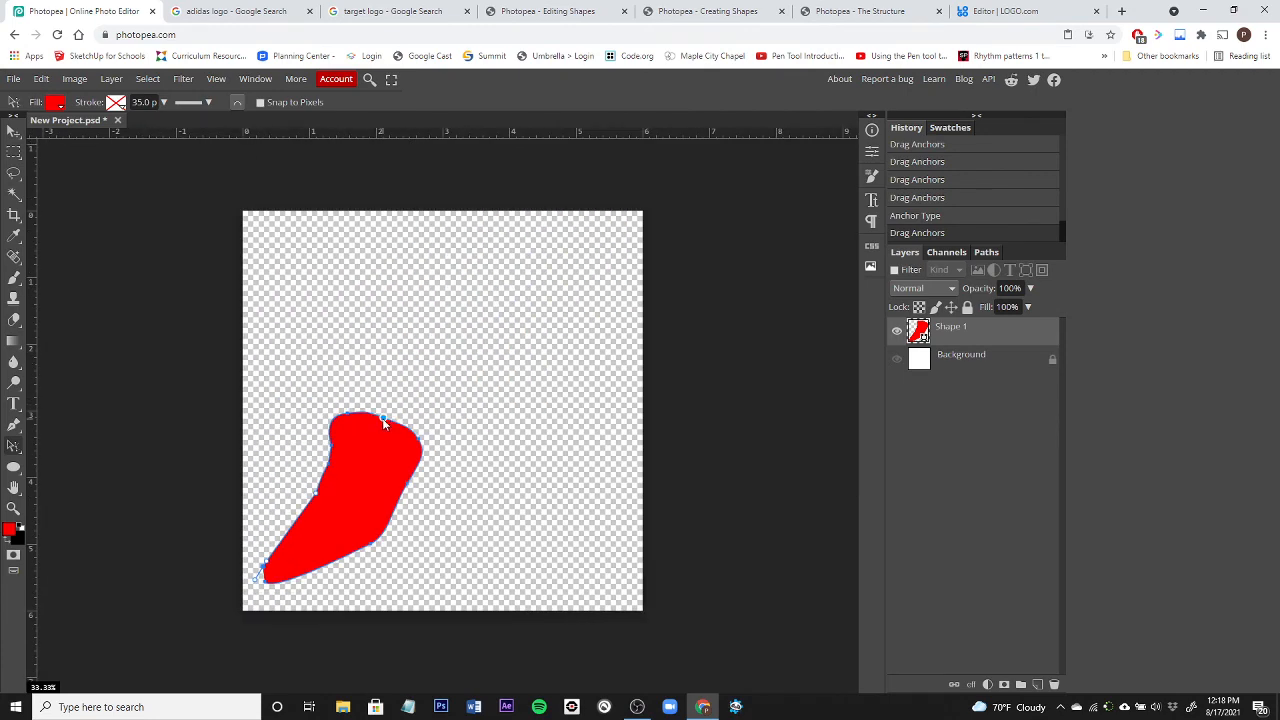
pyautogui.moveTo(382, 418); pyautogui.dragTo(380, 357)
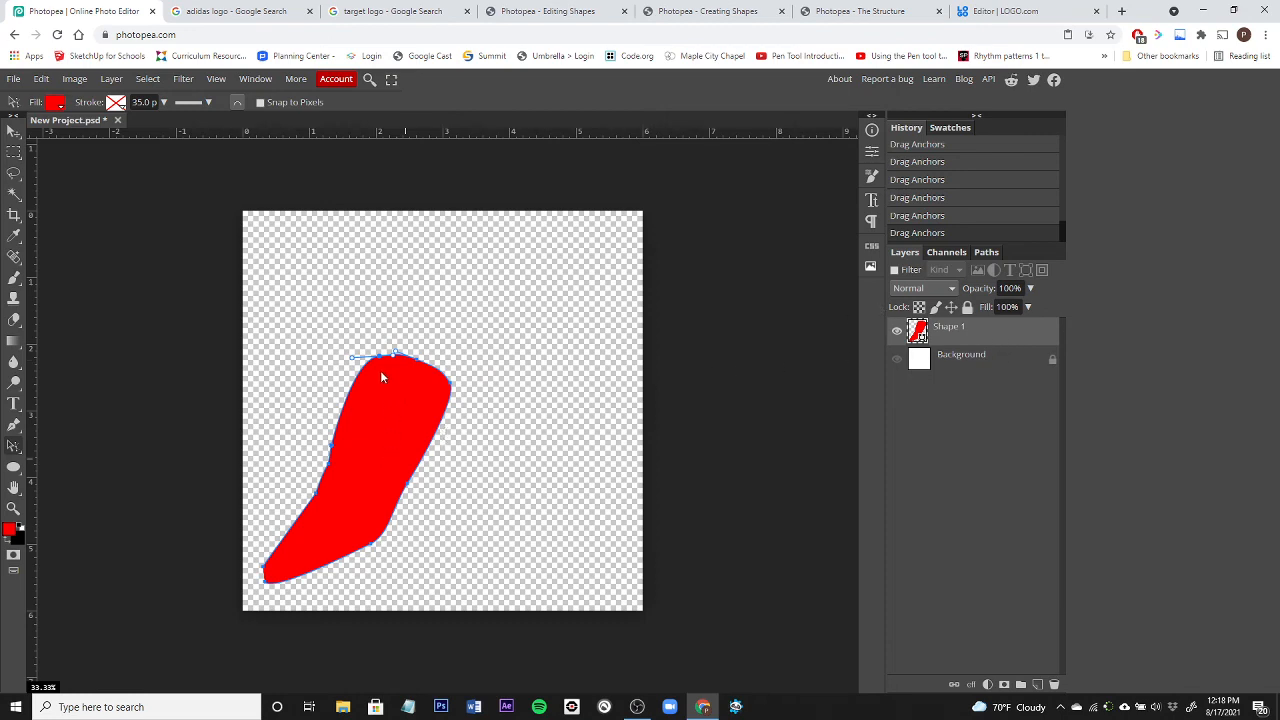
# Switch back to the Pen tool and delete the Shape 1 layer containing the reshaped pepper
pyautogui.rightClick(13, 451)
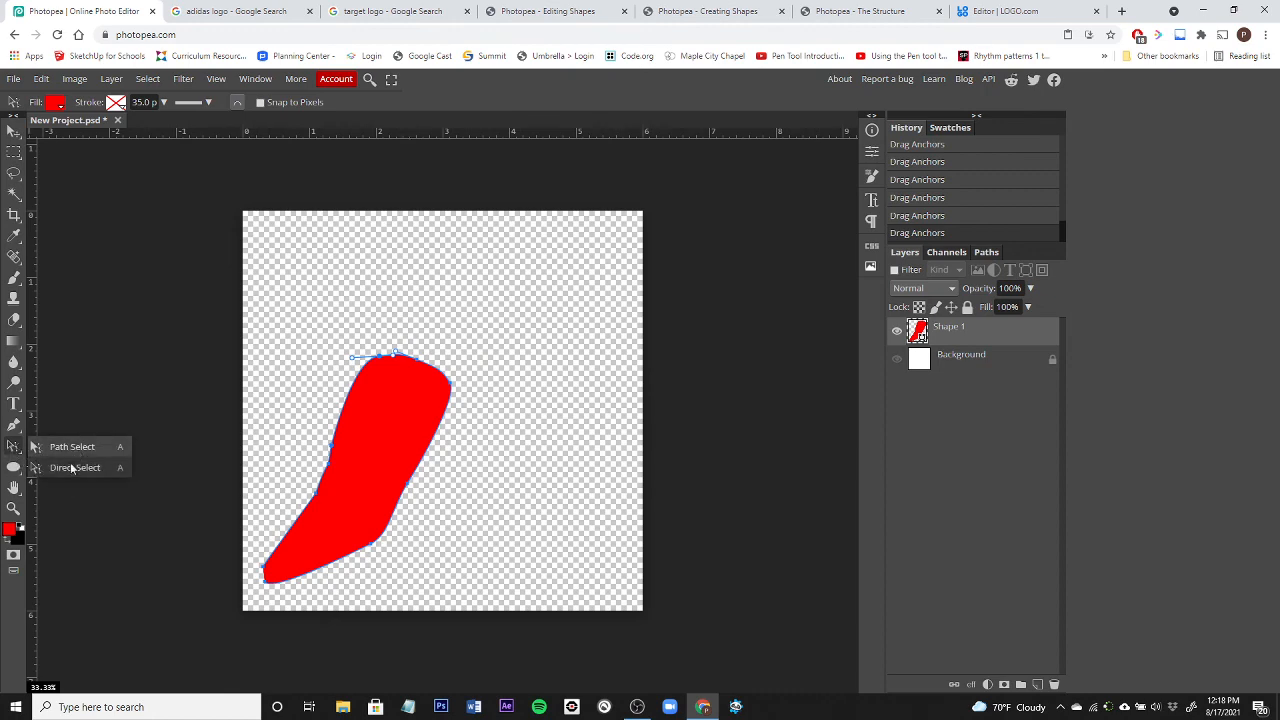
pyautogui.click(13, 426)
pyautogui.rightClick(14, 427)
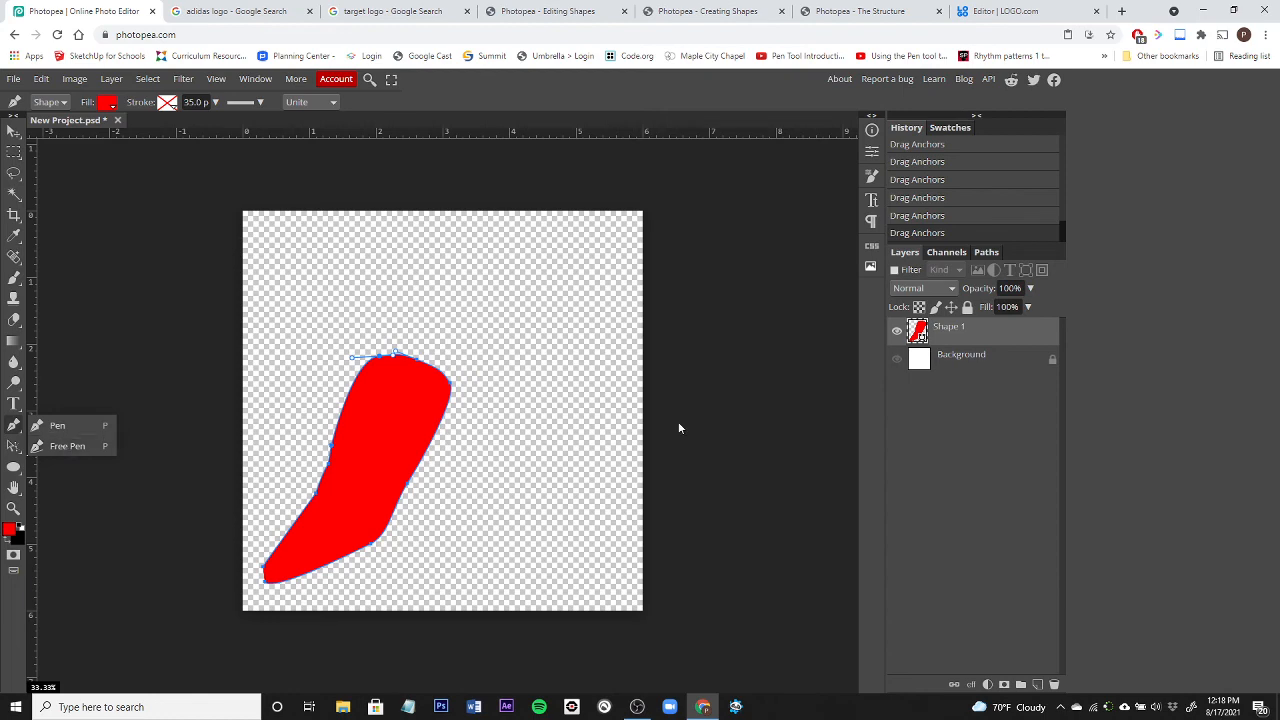
pyautogui.click(973, 336)
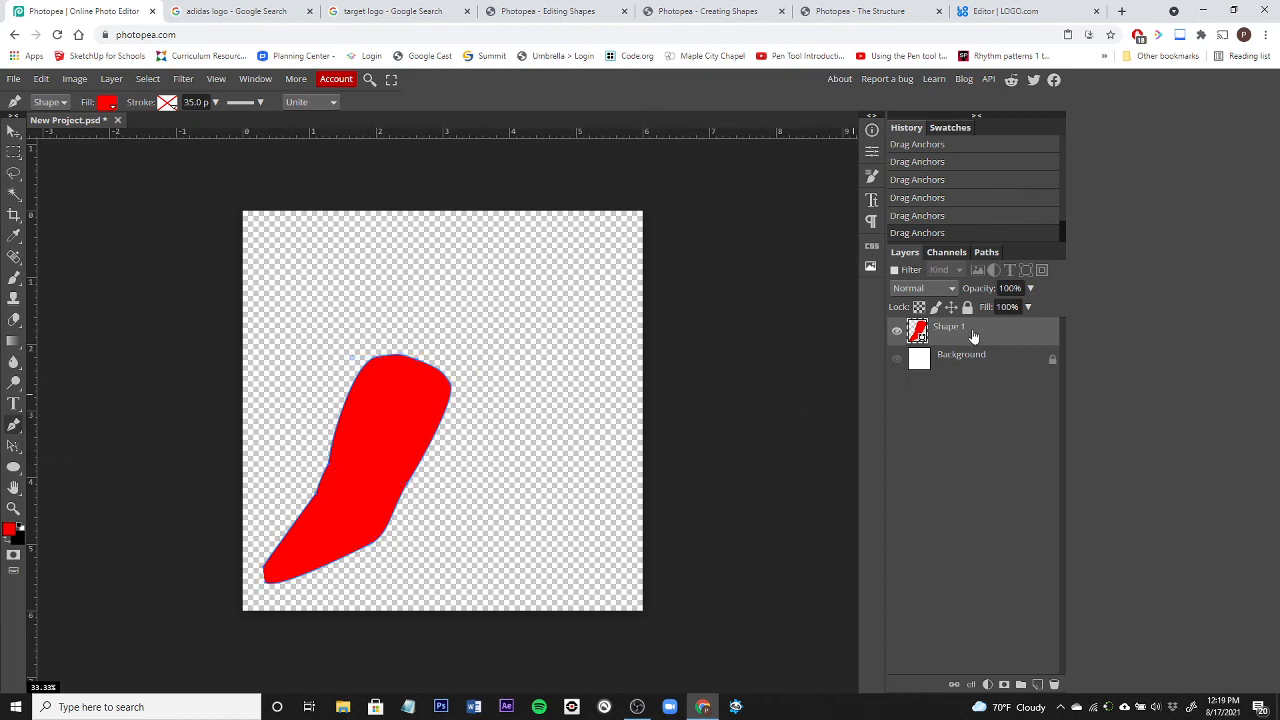
pyautogui.press('Delete')
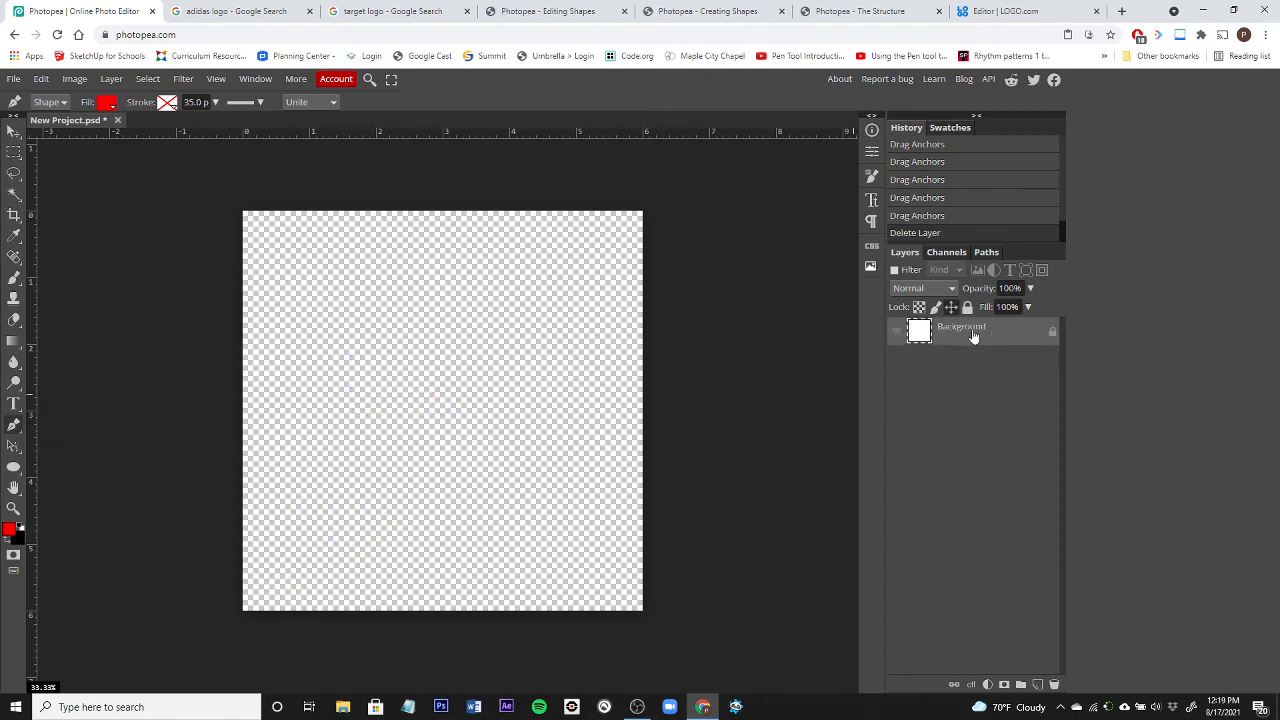
# Draw a red chili pepper body freehand with the Free Pen tool, and a separate curved stem with a flat cap above it
pyautogui.click(14, 425)
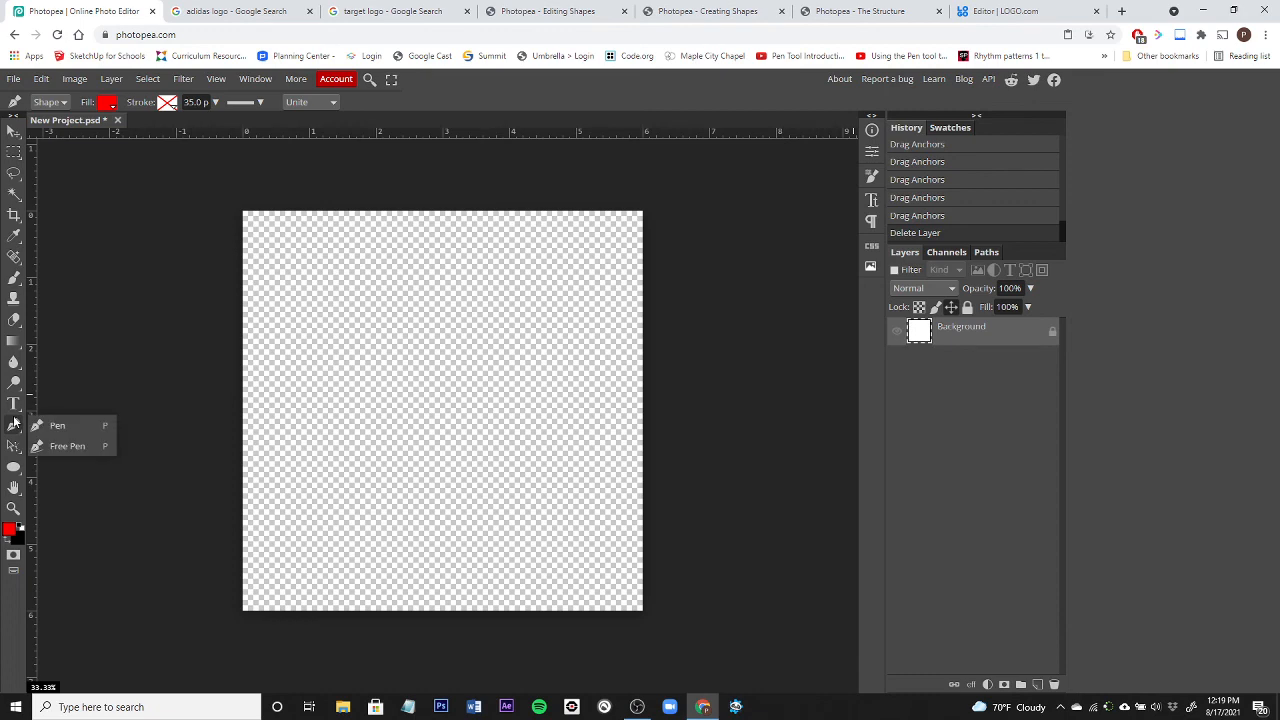
pyautogui.click(78, 446)
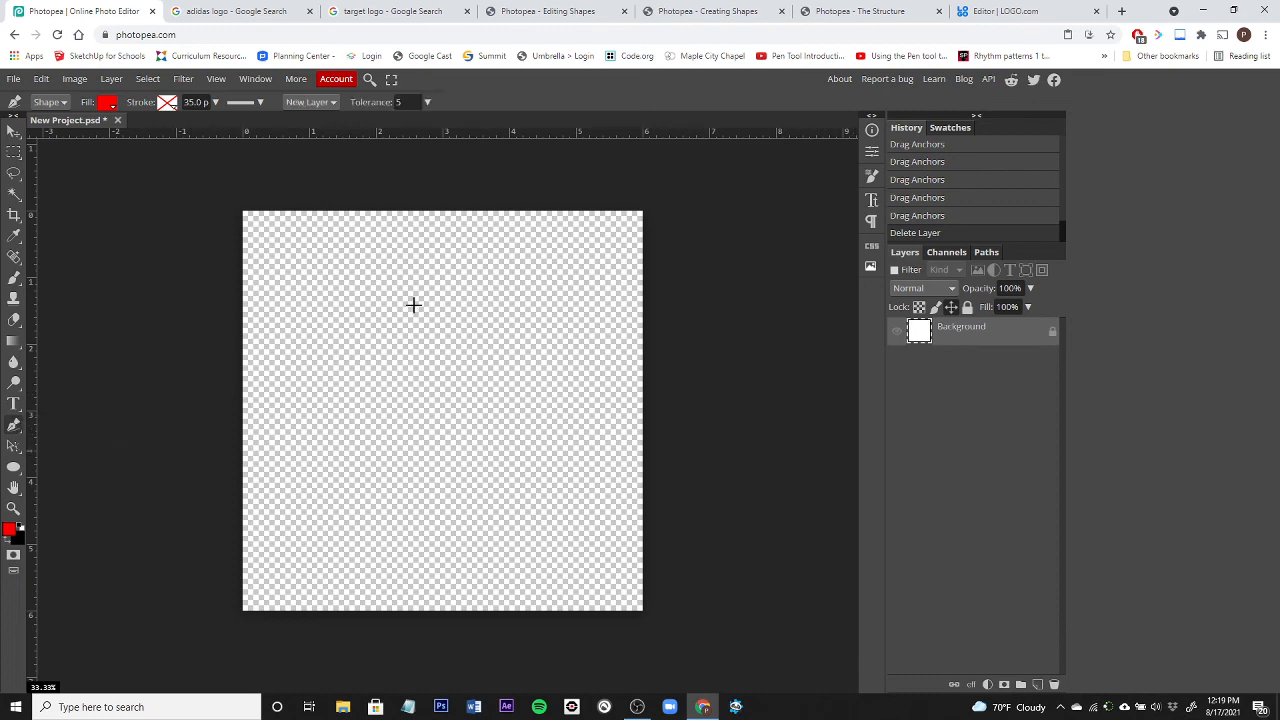
pyautogui.moveTo(424, 300)
pyautogui.mouseDown()
pyautogui.moveTo(397, 303)
pyautogui.moveTo(383, 363)
pyautogui.moveTo(306, 455)
pyautogui.moveTo(336, 455)
pyautogui.moveTo(414, 414)
pyautogui.moveTo(451, 306)
pyautogui.moveTo(421, 298)
pyautogui.mouseUp()
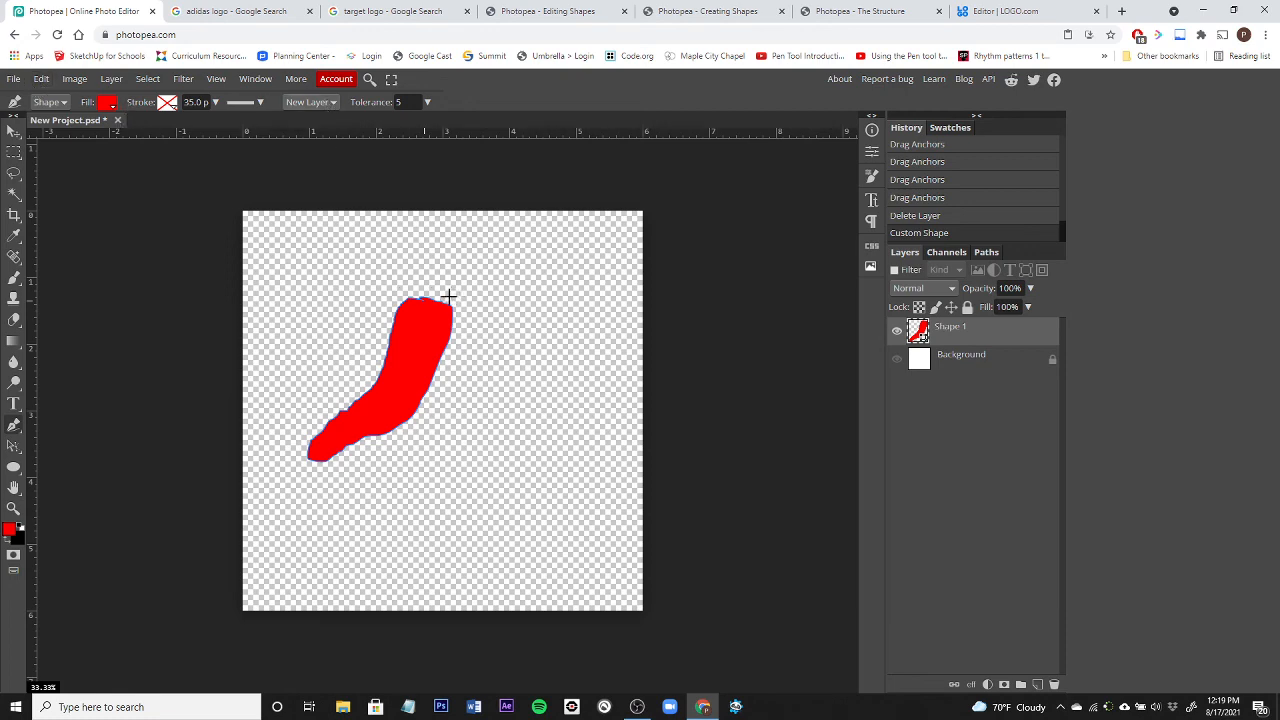
pyautogui.moveTo(453, 299)
pyautogui.mouseDown()
pyautogui.moveTo(399, 289)
pyautogui.moveTo(426, 279)
pyautogui.moveTo(404, 239)
pyautogui.moveTo(457, 299)
pyautogui.mouseUp()
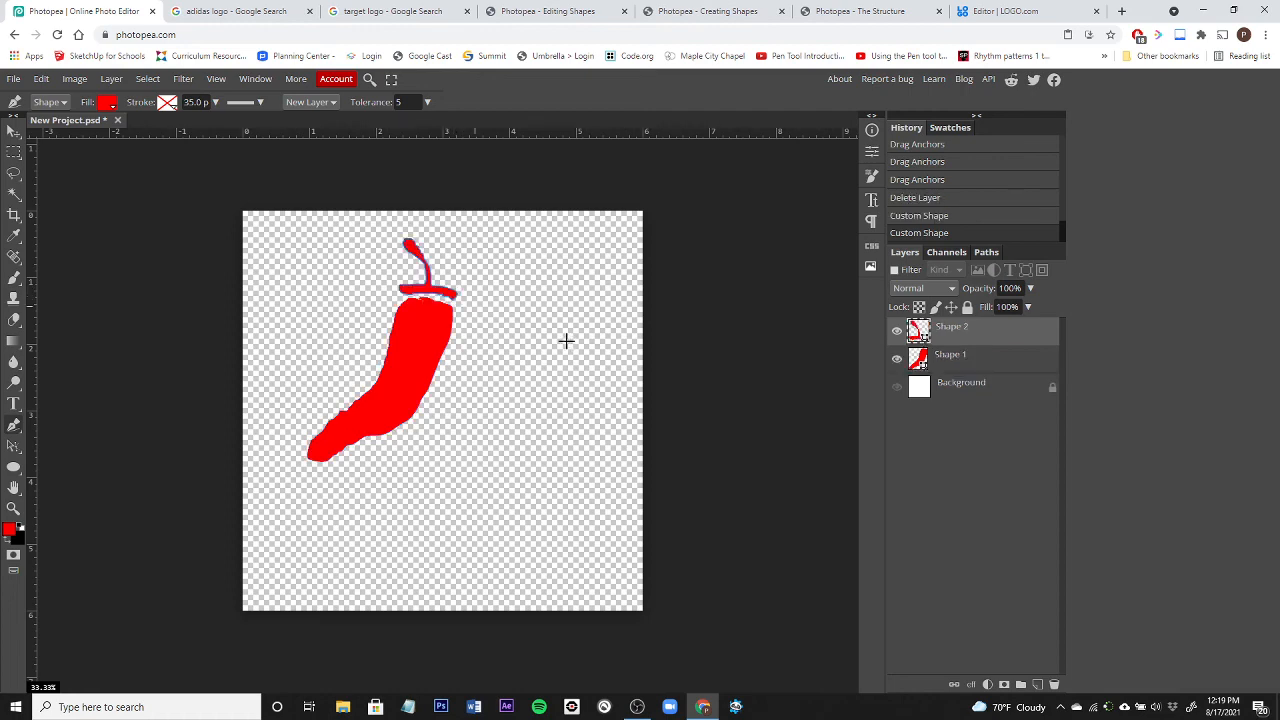
# With Direct Select, adjust the anchor points of the stem shape to smooth the cap's lower edge and slim the stem's upper end
pyautogui.click(15, 449)
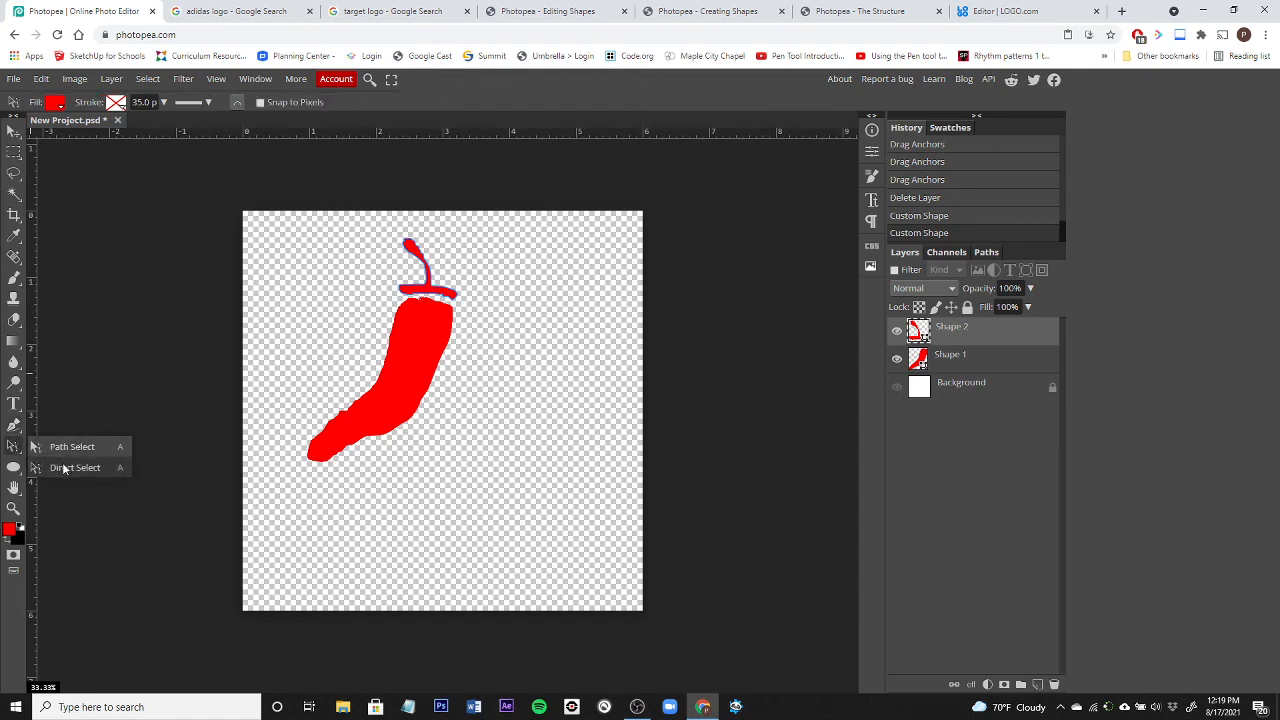
pyautogui.click(62, 466)
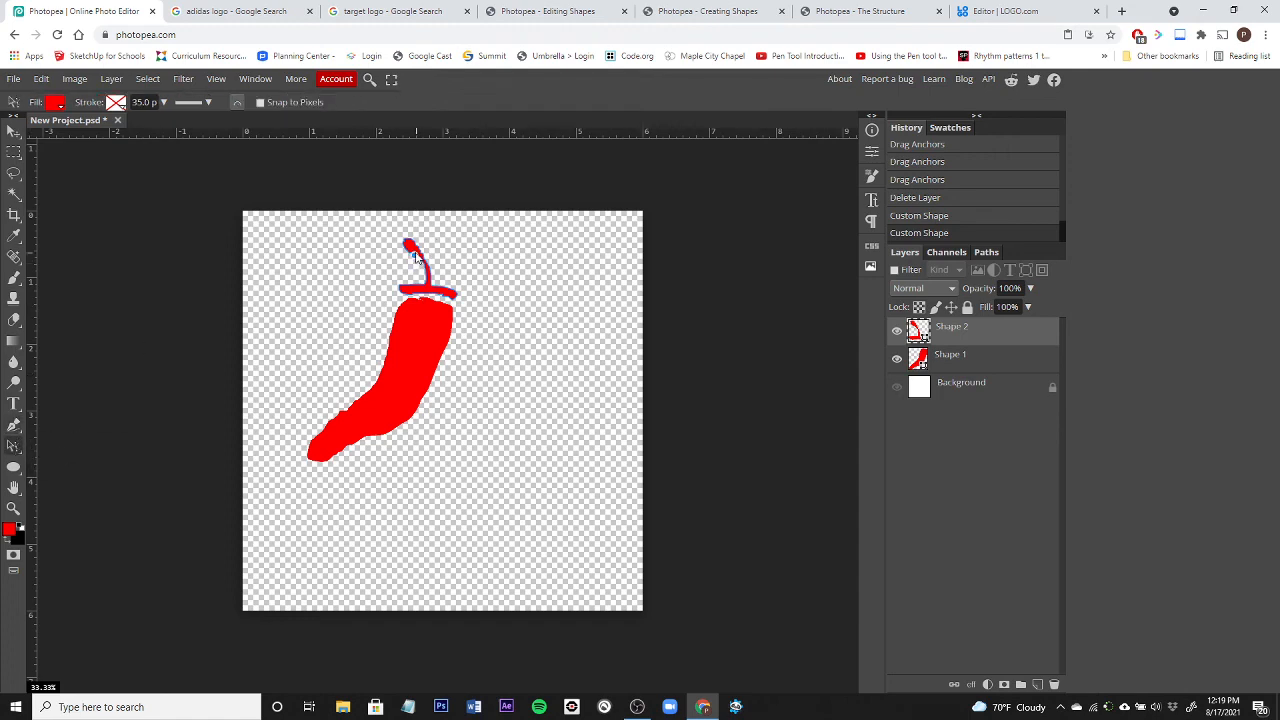
pyautogui.scroll(2, 419, 252)
pyautogui.scroll(1, 419, 252)
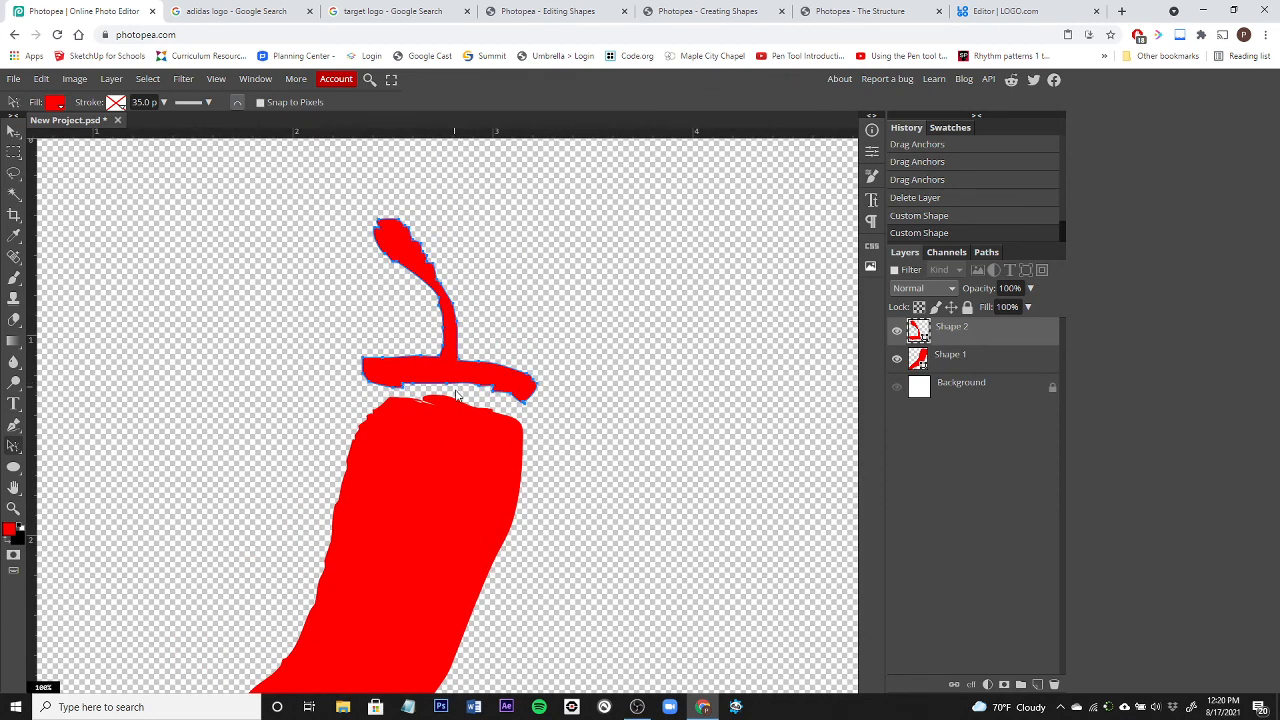
pyautogui.moveTo(449, 390); pyautogui.dragTo(501, 399)
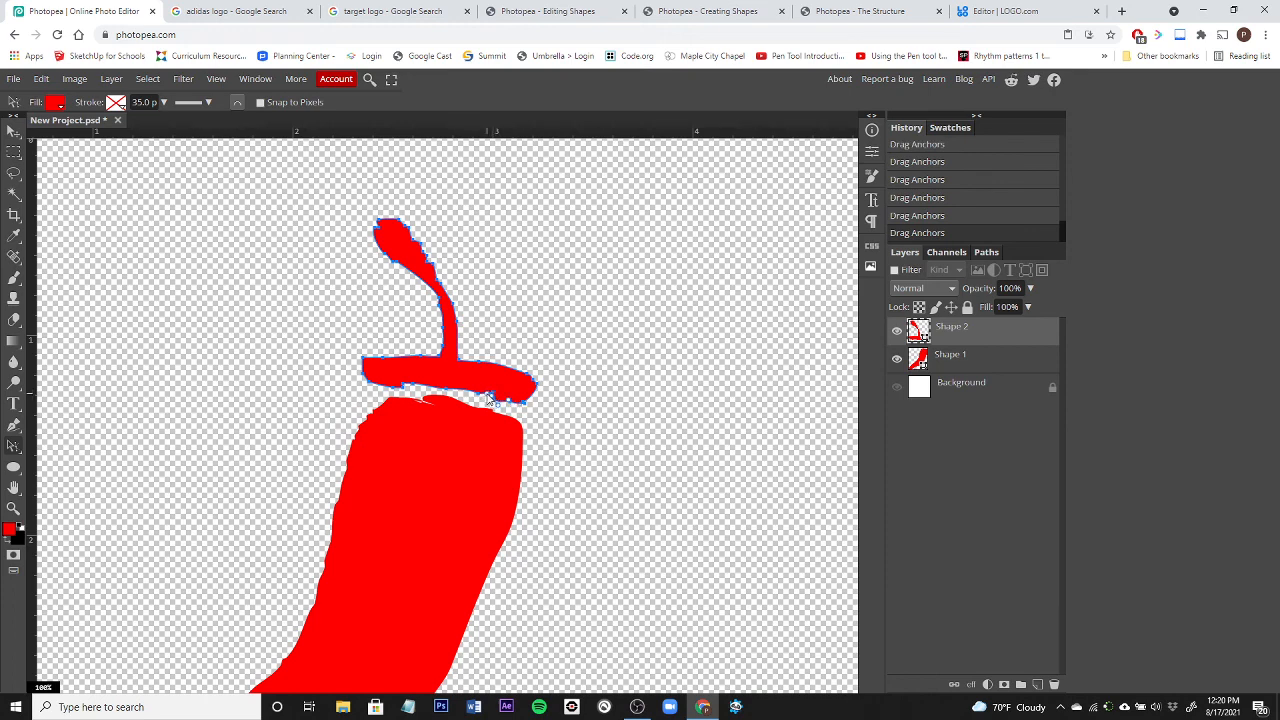
pyautogui.moveTo(535, 385); pyautogui.dragTo(538, 398)
pyautogui.moveTo(390, 261)
pyautogui.mouseDown()
pyautogui.moveTo(384, 242)
pyautogui.moveTo(395, 264)
pyautogui.moveTo(404, 258)
pyautogui.mouseUp()
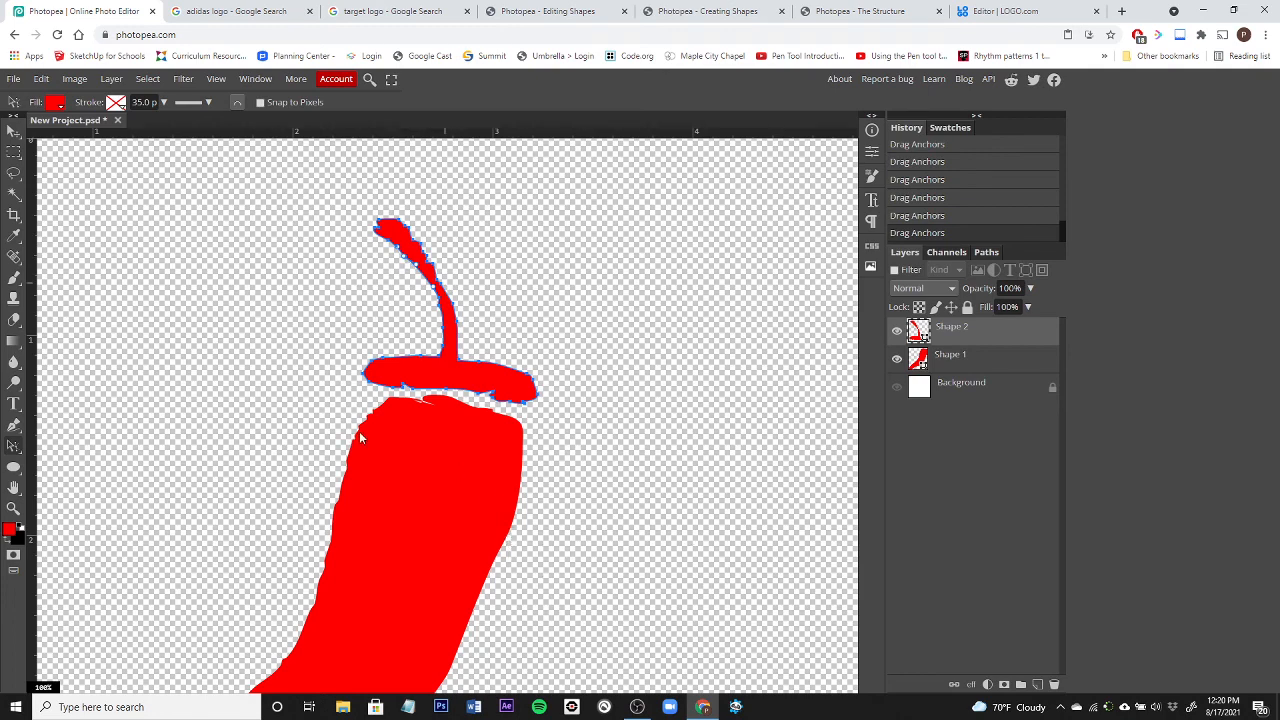
# Select the Shape 1 layer and push an anchor point on the upper edge of the pepper's tip inward
pyautogui.click(990, 360)
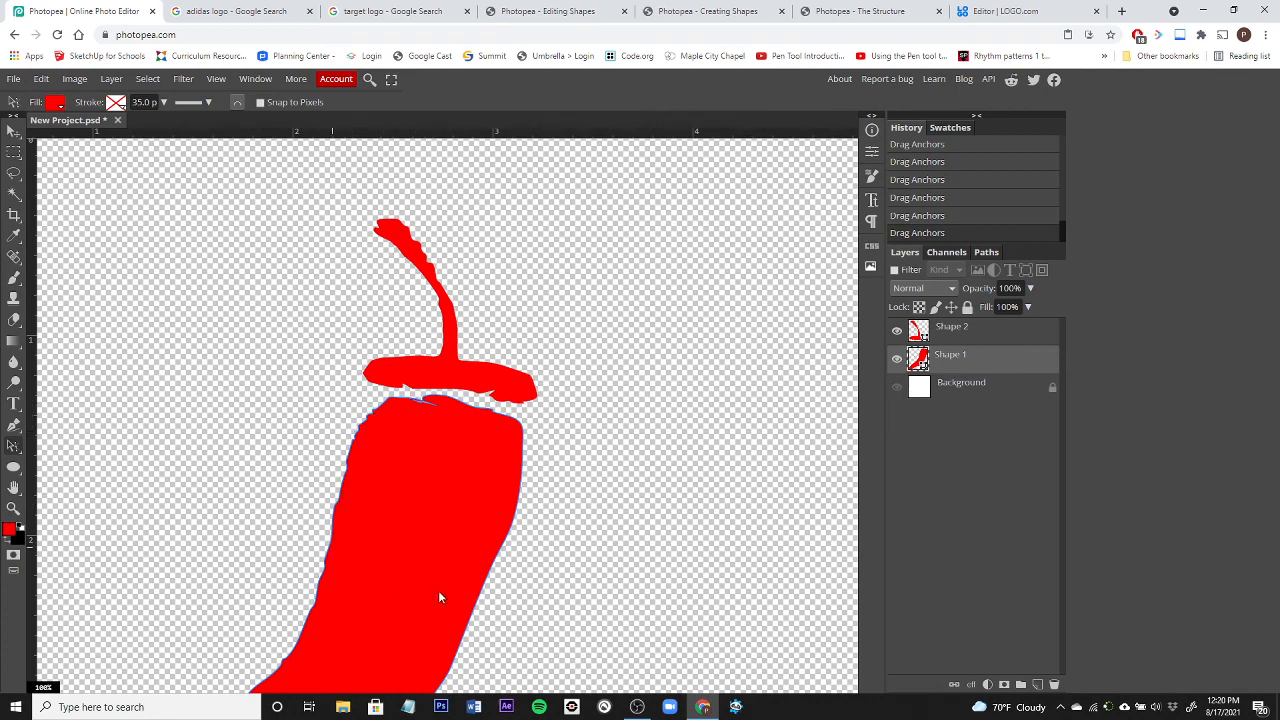
pyautogui.moveTo(586, 557); pyautogui.dragTo(690, 336)
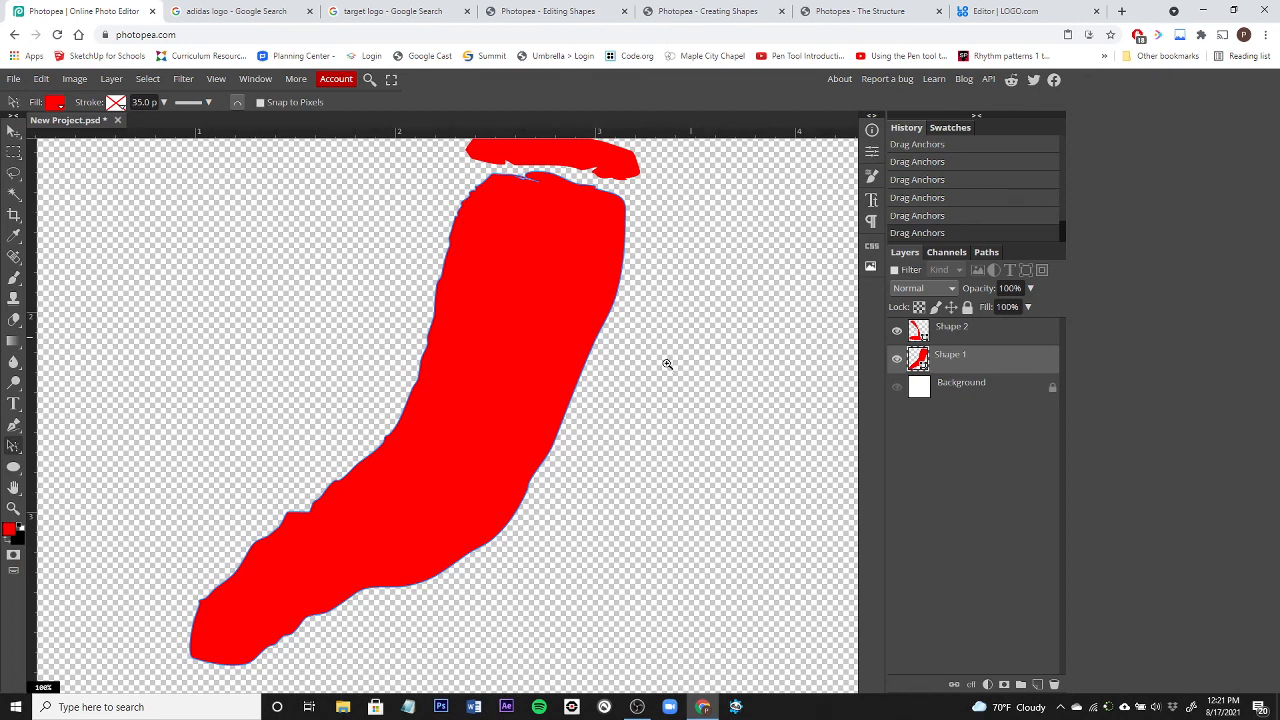
pyautogui.click(667, 364)
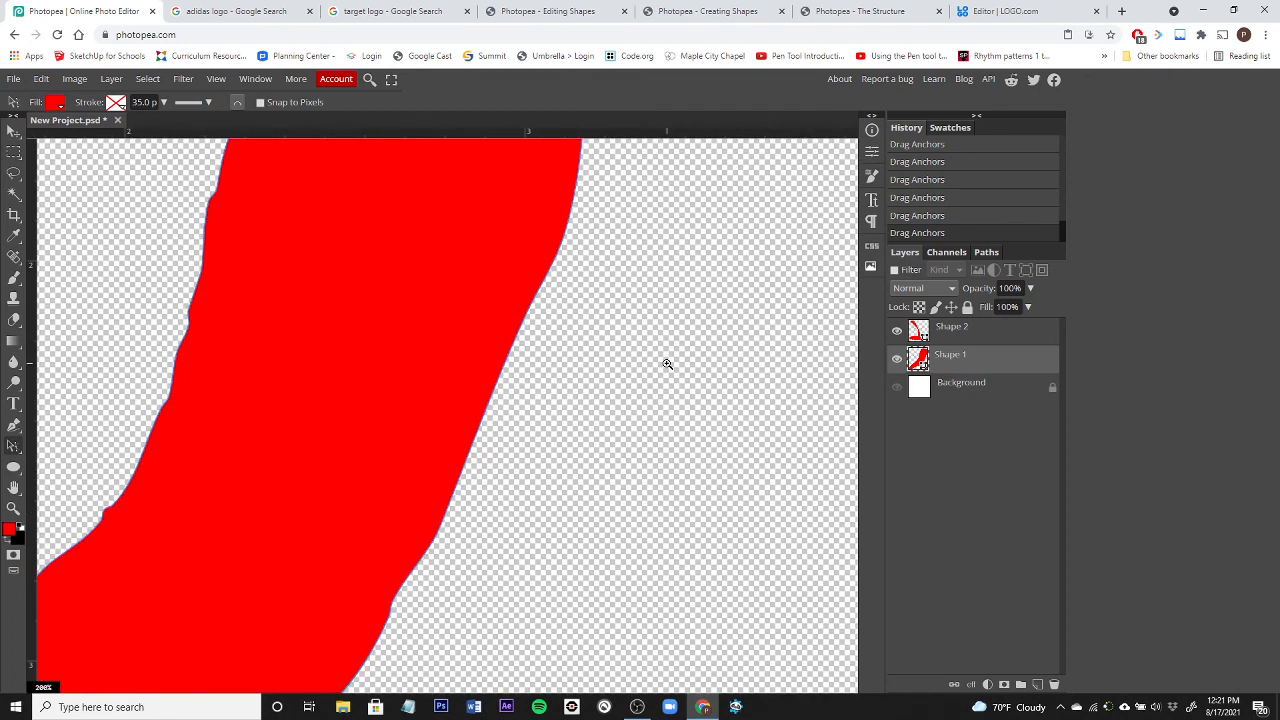
pyautogui.keyDown('alt'); pyautogui.click(667, 364); pyautogui.keyUp('alt')
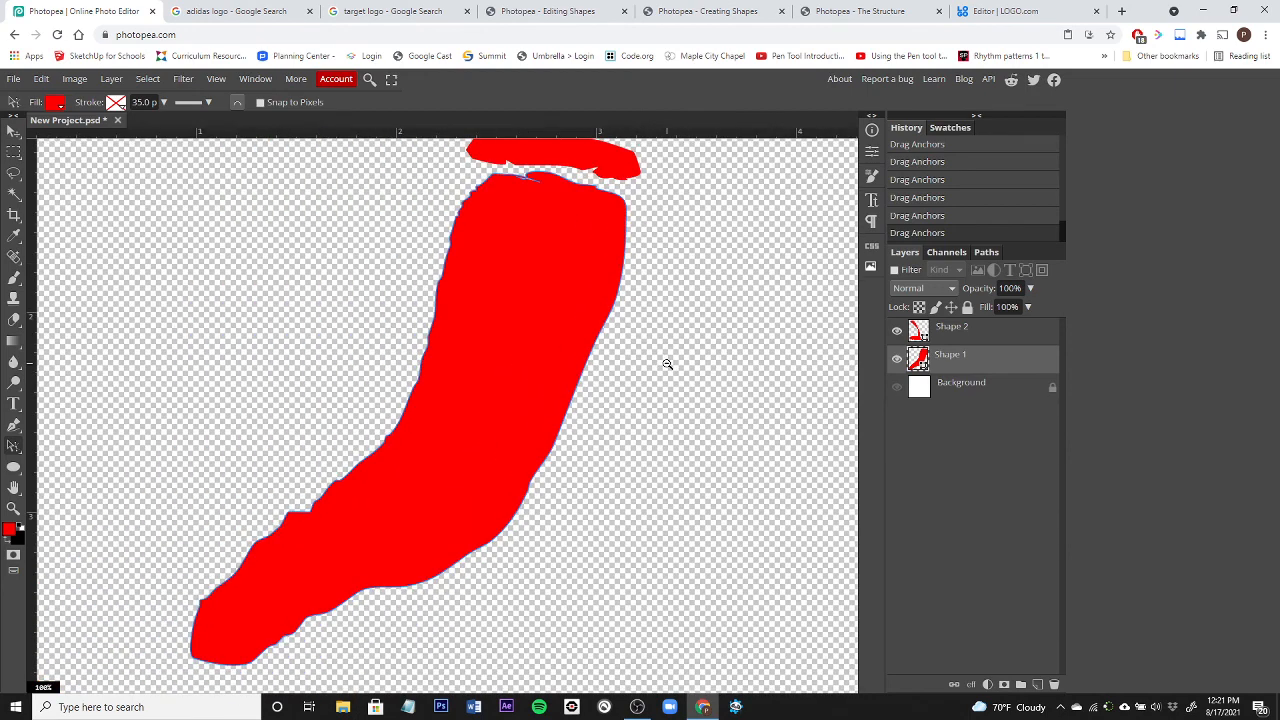
pyautogui.keyDown('alt'); pyautogui.click(667, 364); pyautogui.keyUp('alt')
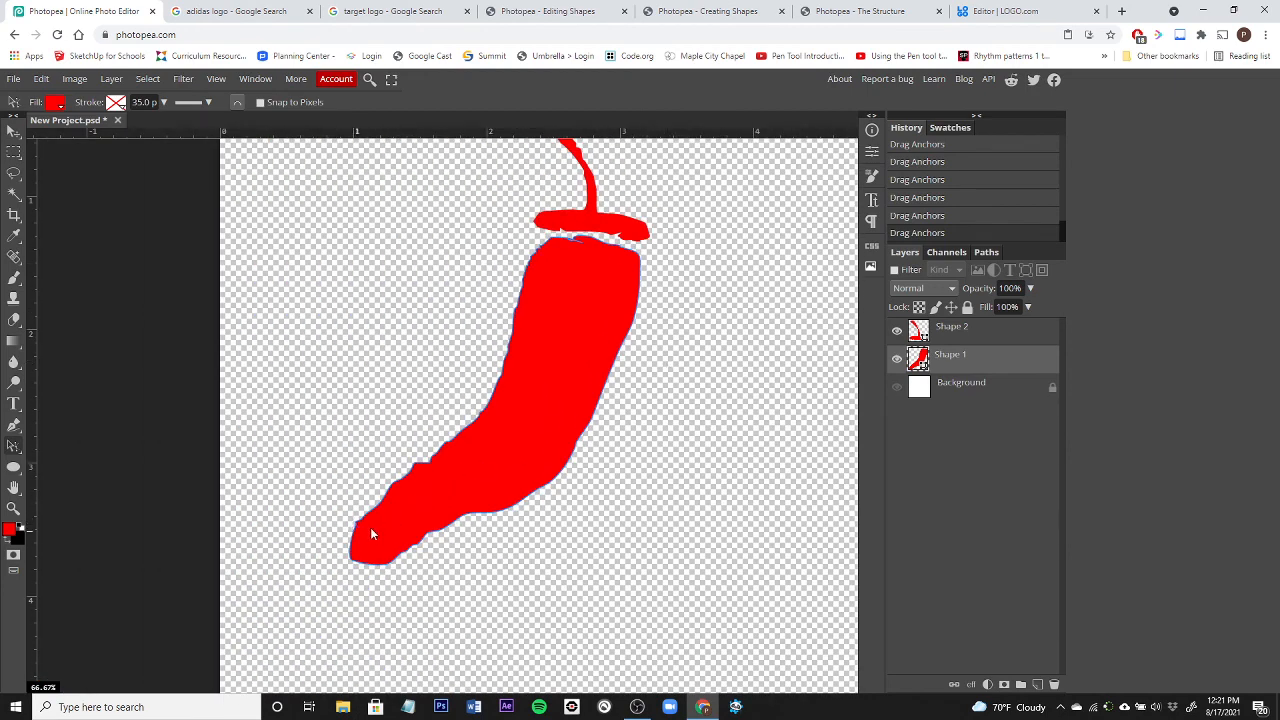
pyautogui.scroll(1, 370, 527)
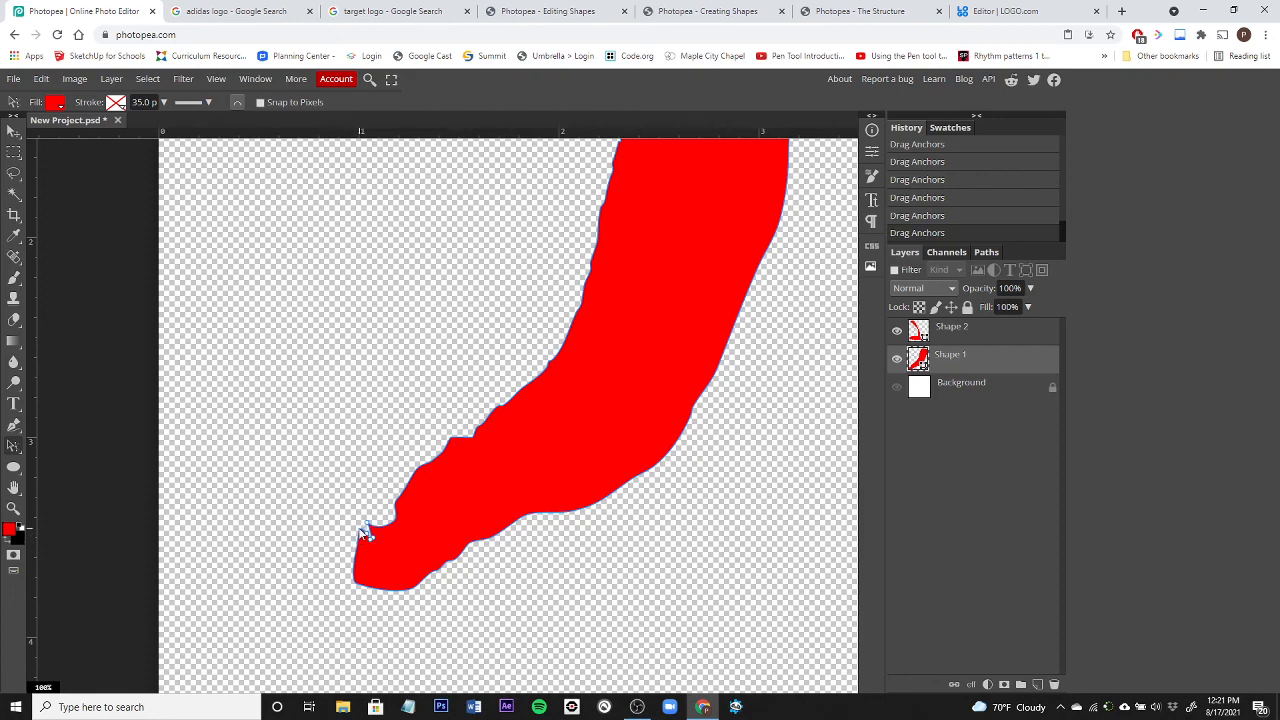
pyautogui.scroll(4, 366, 533)
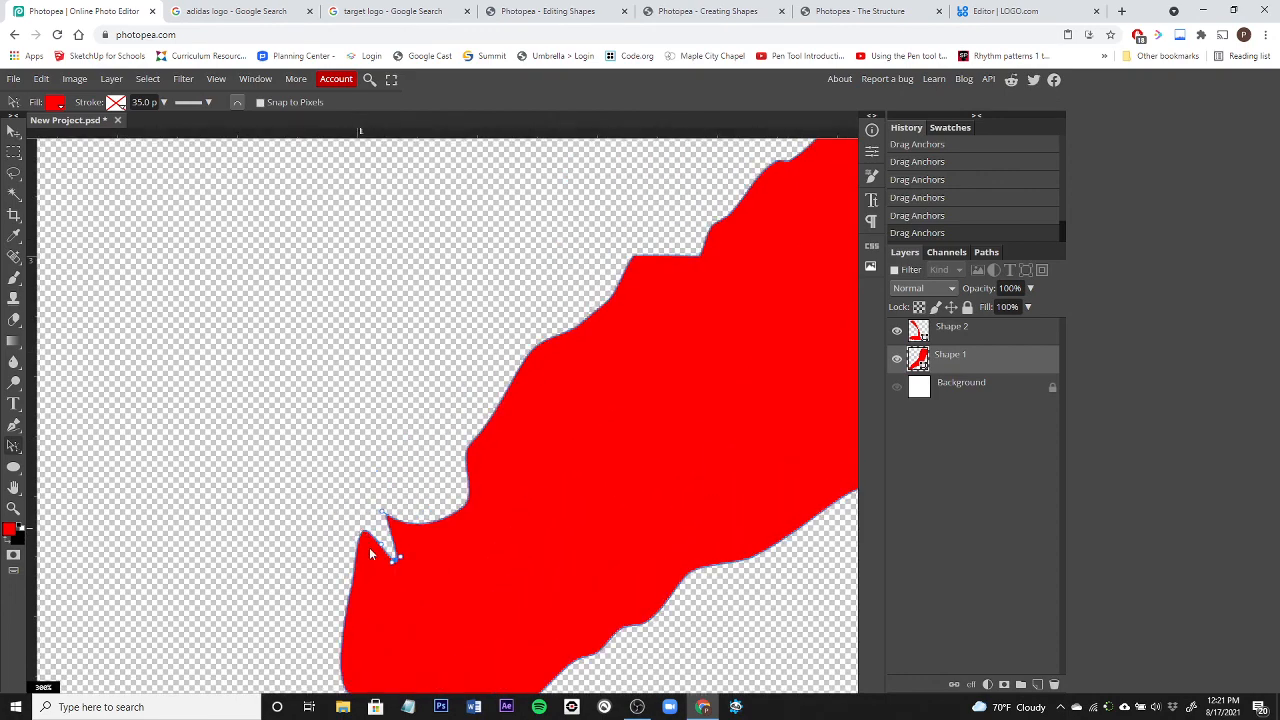
# Reposition the anchor points around the notch at the pepper's tip to smooth and narrow its upper edge
pyautogui.click(367, 540)
pyautogui.moveTo(367, 540)
pyautogui.mouseDown()
pyautogui.moveTo(355, 535)
pyautogui.moveTo(352, 549)
pyautogui.mouseUp()
pyautogui.click(356, 568)
pyautogui.moveTo(356, 570); pyautogui.dragTo(344, 620)
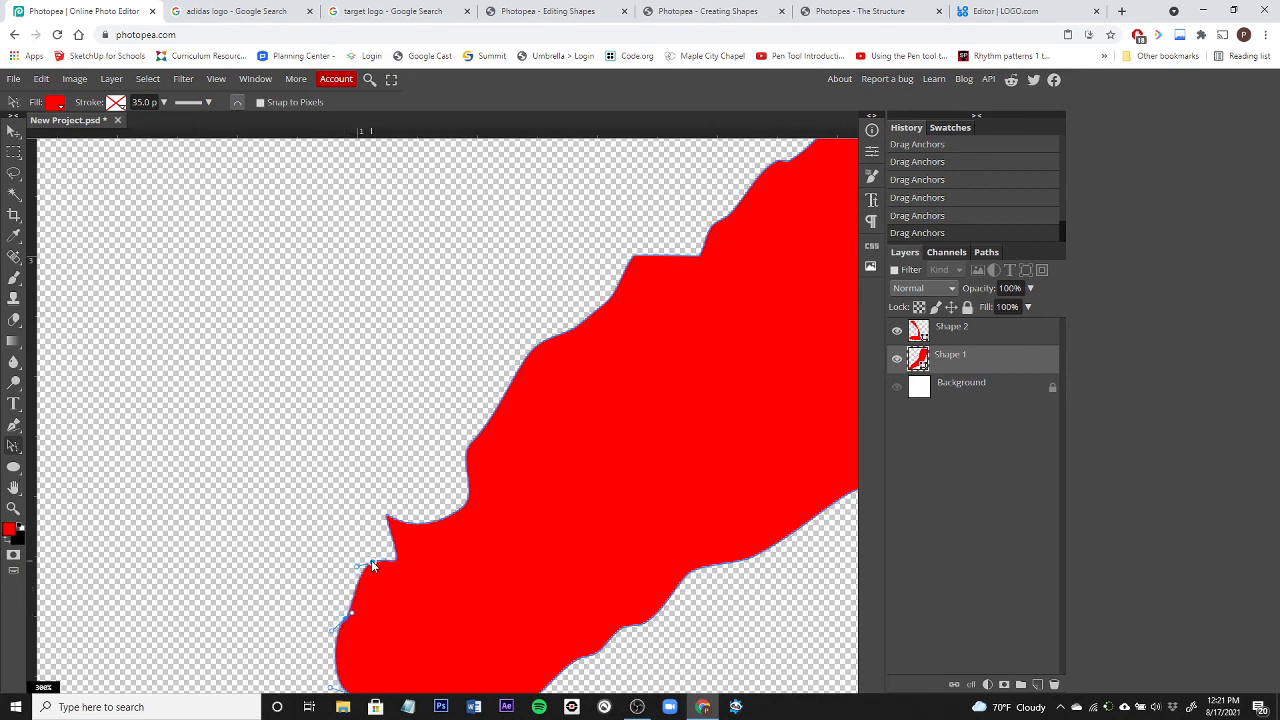
pyautogui.click(371, 561)
pyautogui.click(389, 517)
pyautogui.moveTo(445, 554); pyautogui.dragTo(439, 555)
pyautogui.scroll(-3, 717, 612)
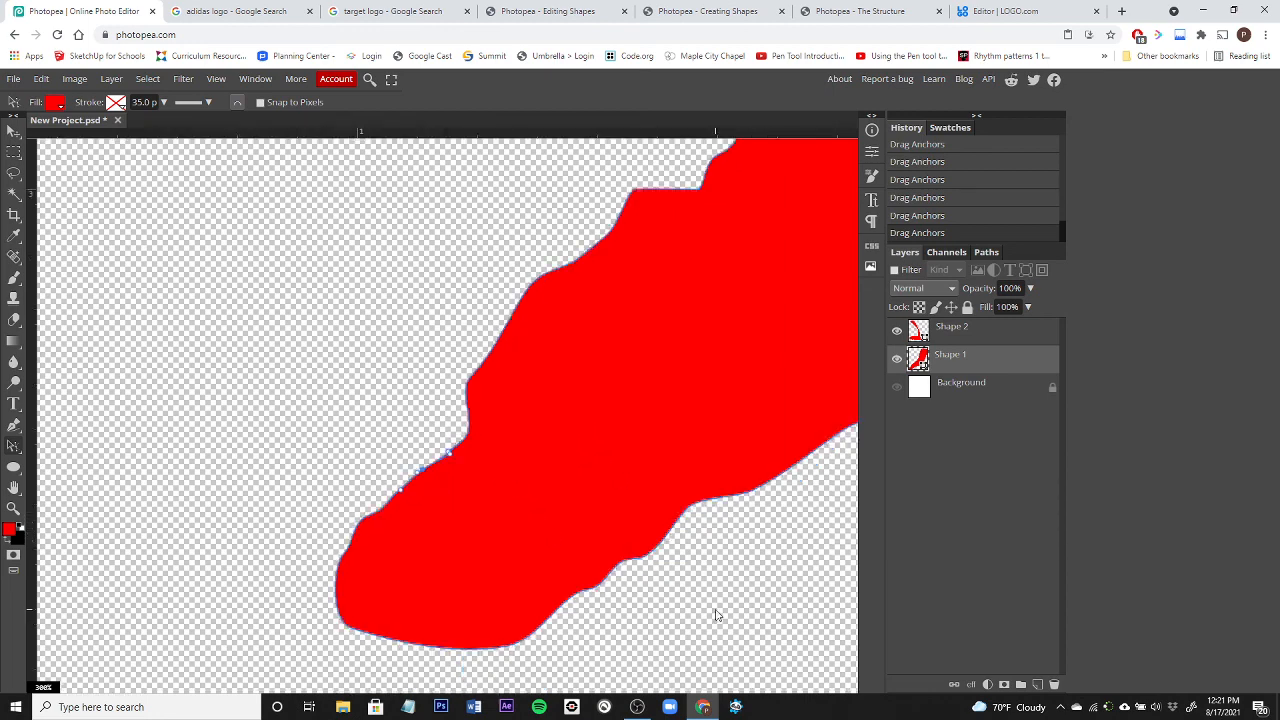
pyautogui.scroll(-5, 645, 532)
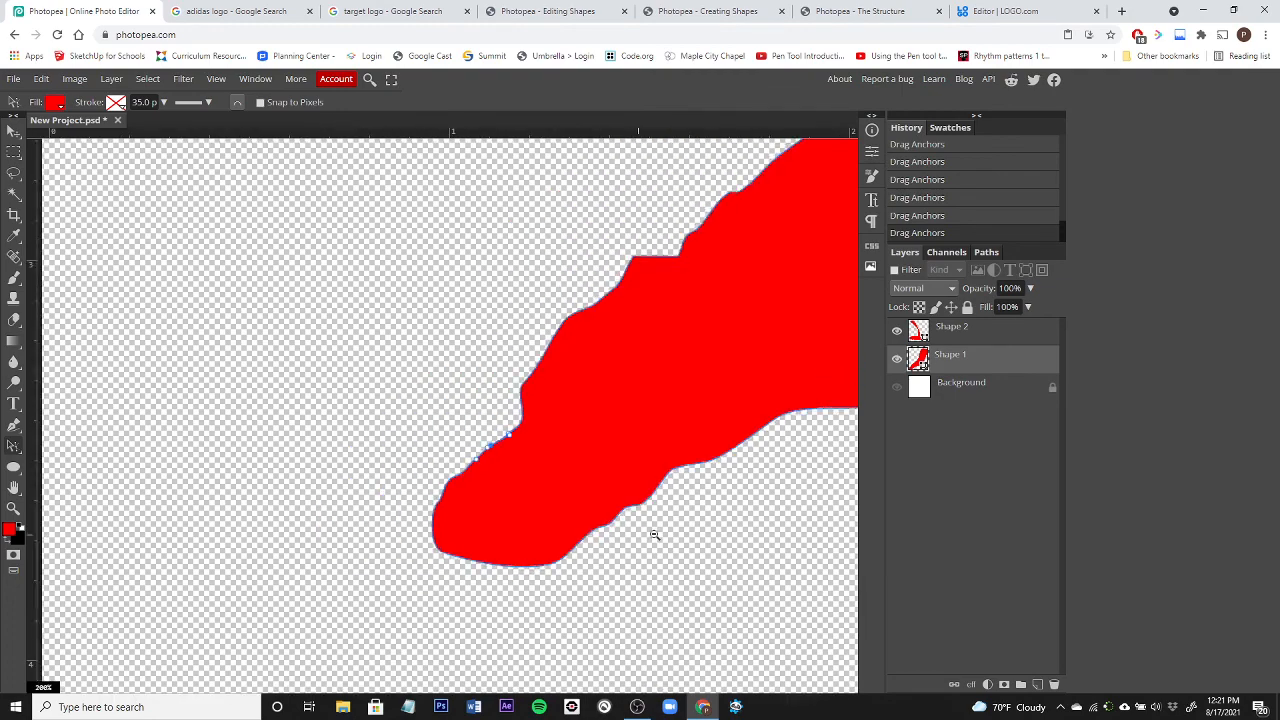
pyautogui.scroll(-1, 692, 520)
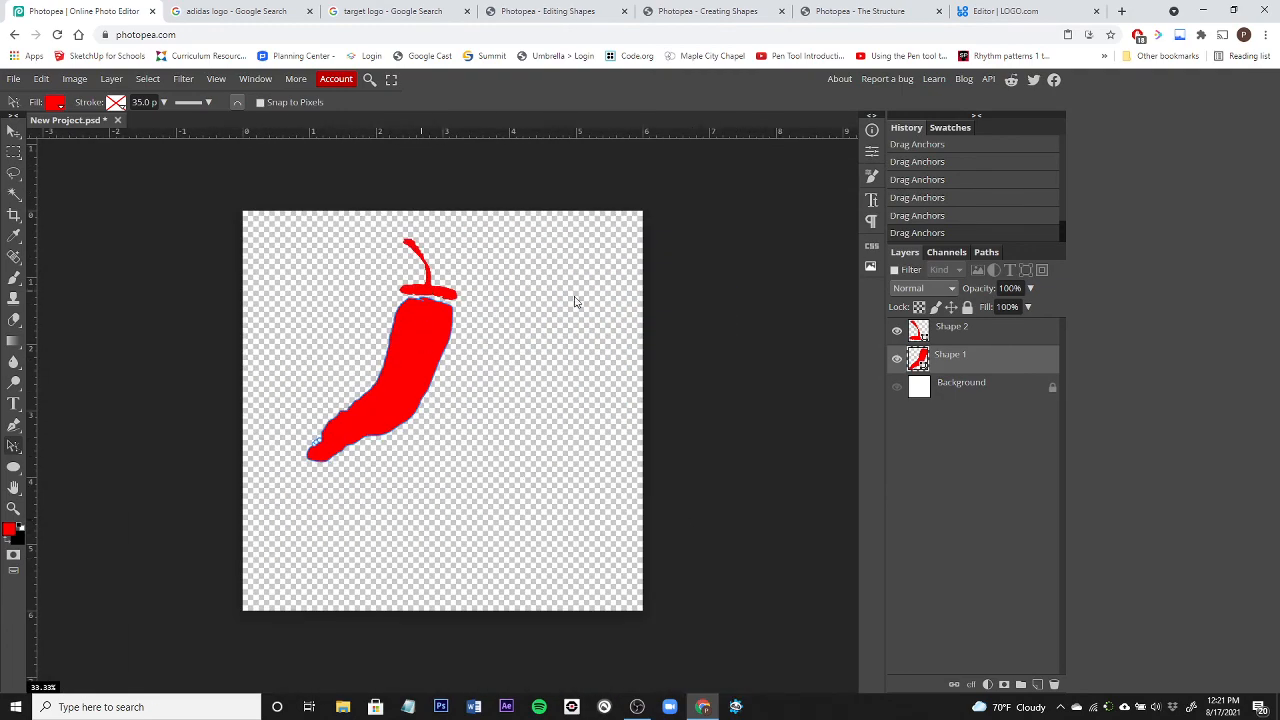
# Fill the stem and cap on the Shape 2 layer with dark green 237e07
pyautogui.click(980, 334)
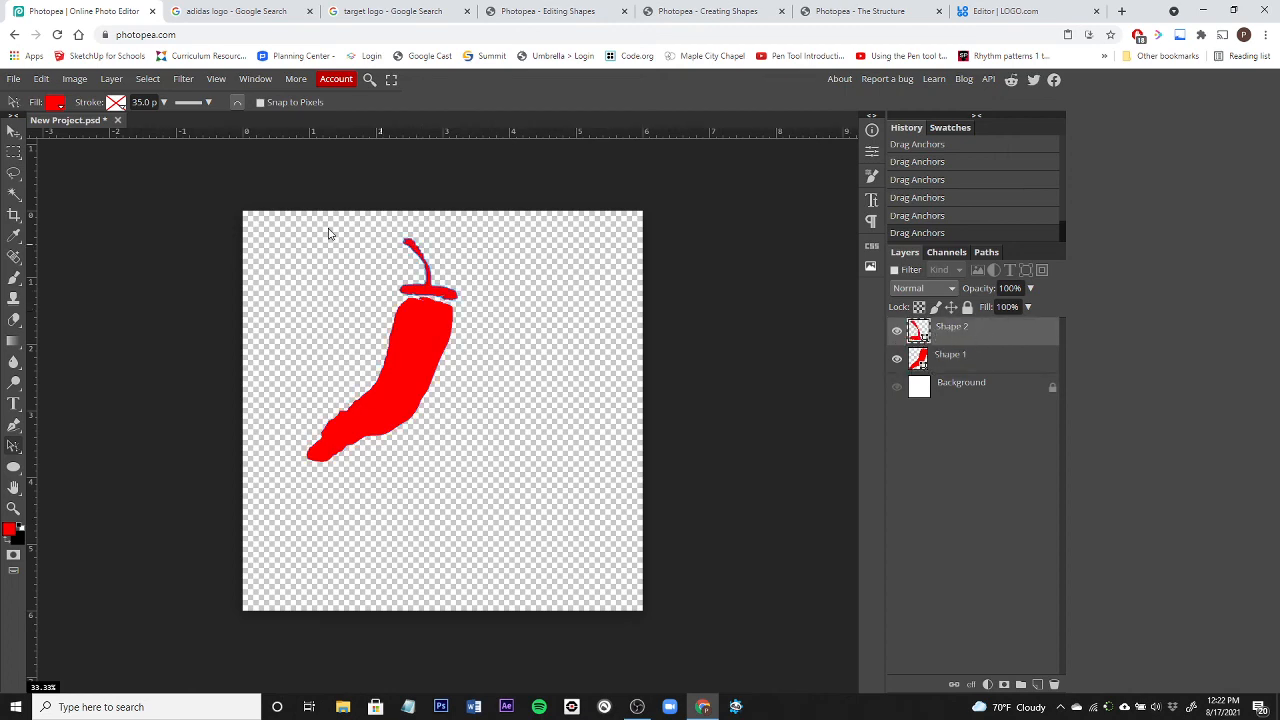
pyautogui.click(55, 104)
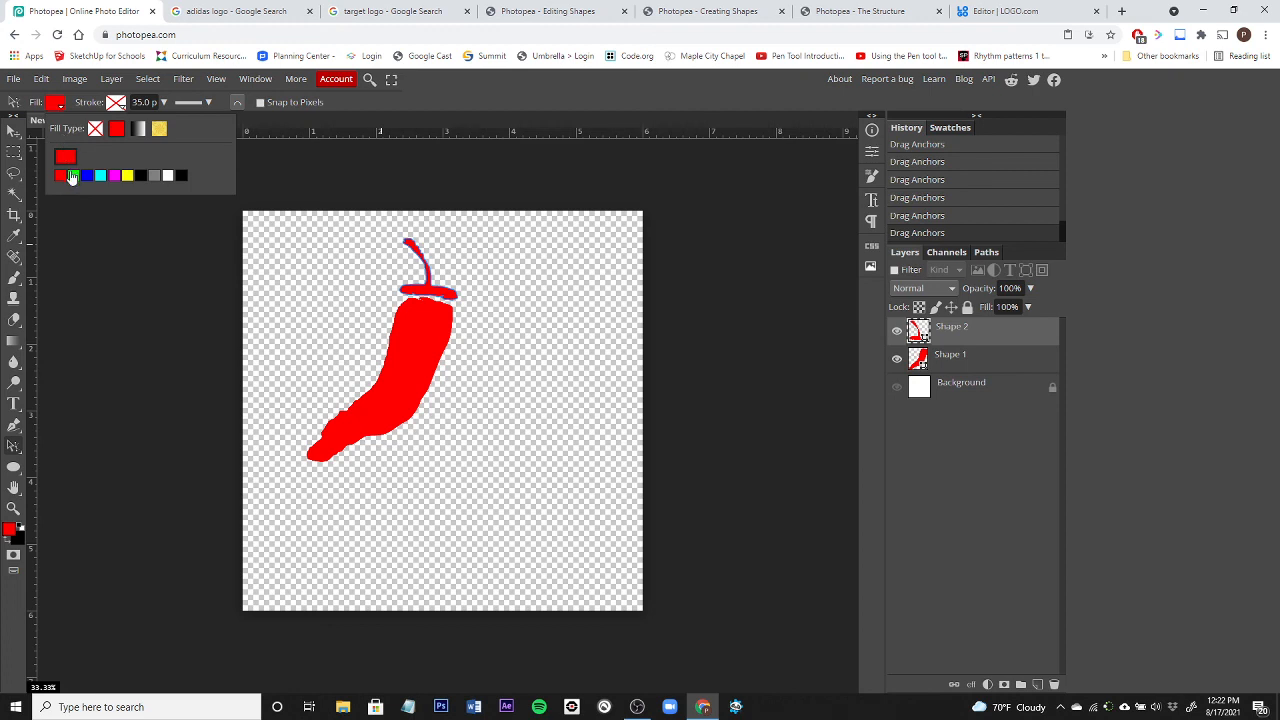
pyautogui.click(65, 157)
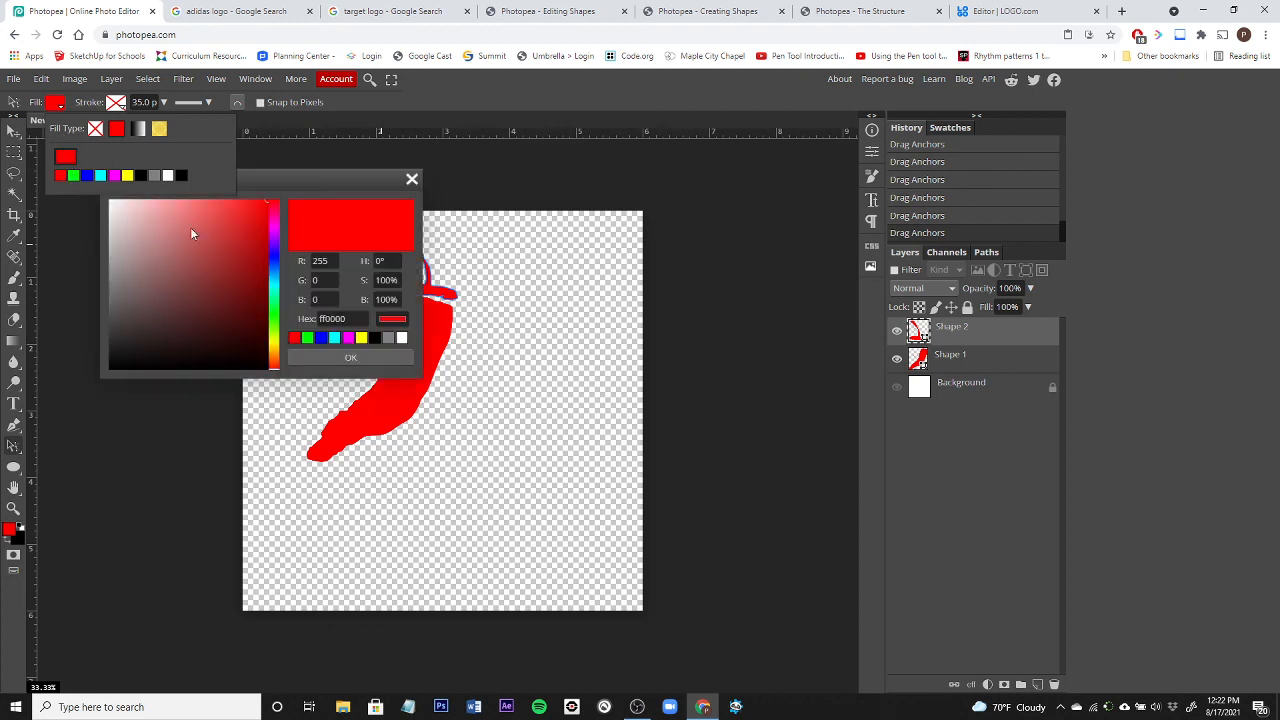
pyautogui.moveTo(280, 318); pyautogui.dragTo(272, 322)
pyautogui.click(258, 285)
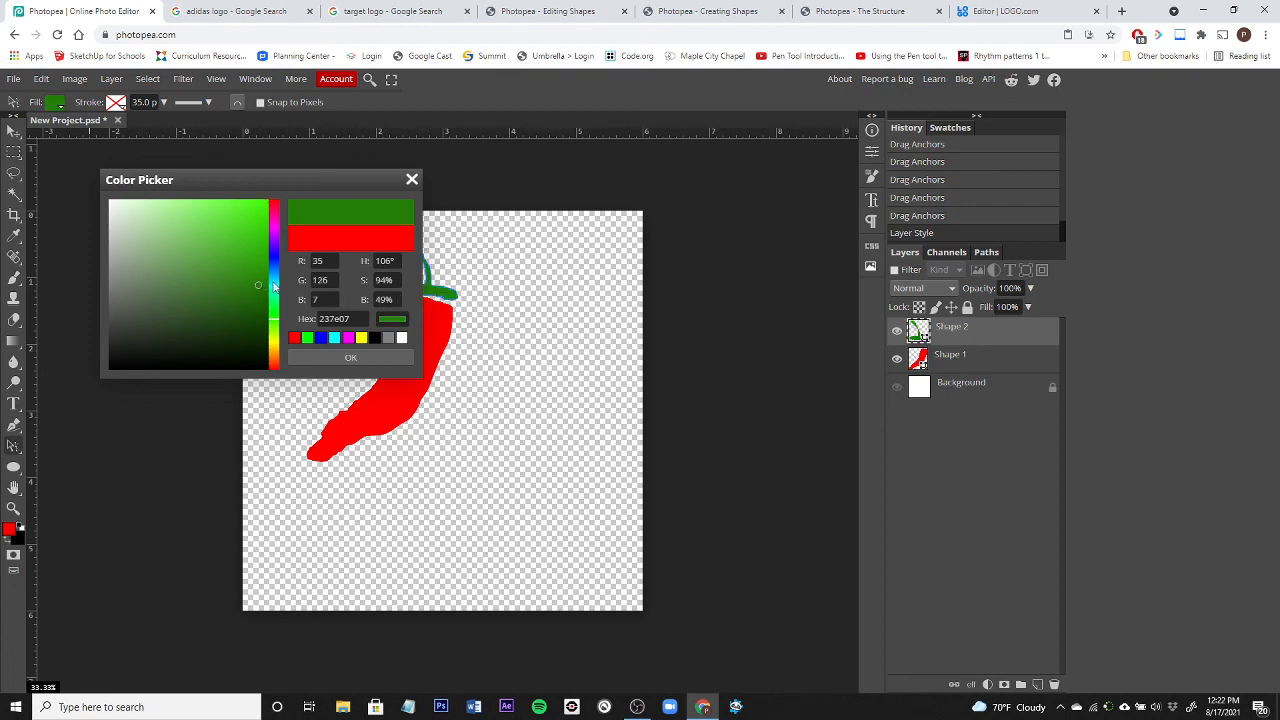
pyautogui.click(365, 356)
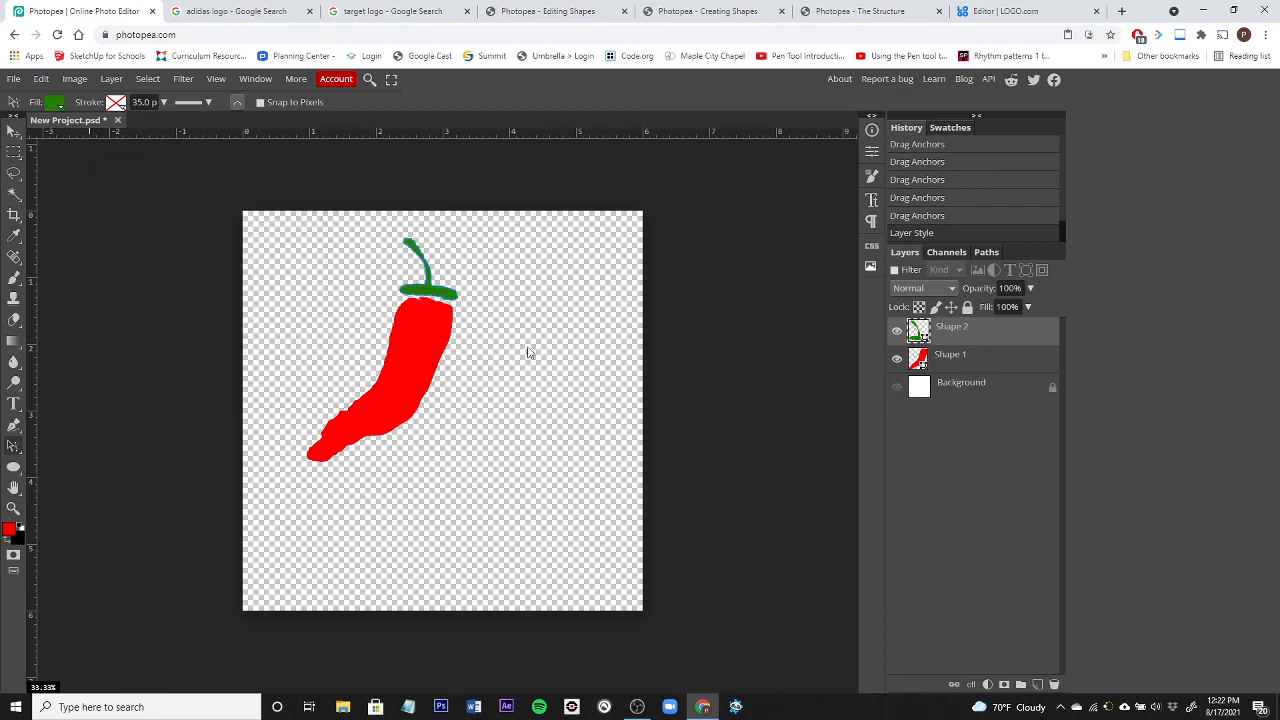
# Change the pepper body's fill on the Shape 1 layer to a linear black-to-white gradient and open the gradient for editing
pyautogui.click(960, 362)
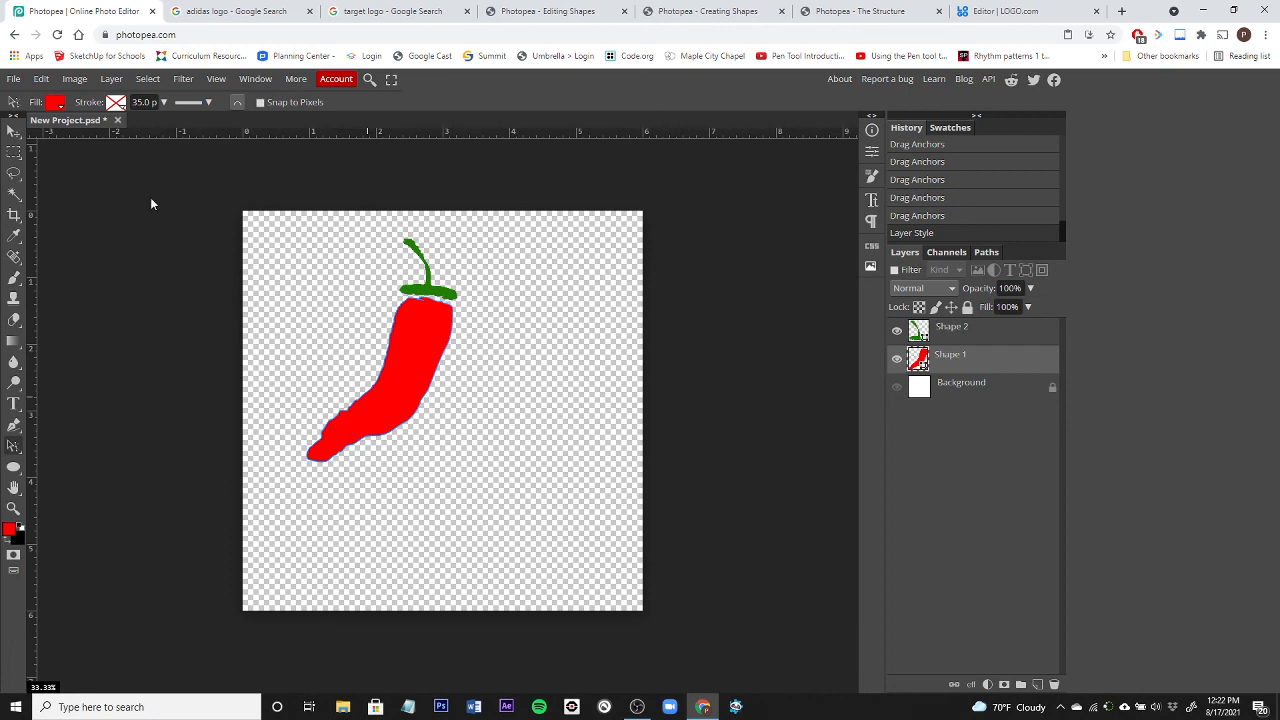
pyautogui.click(55, 103)
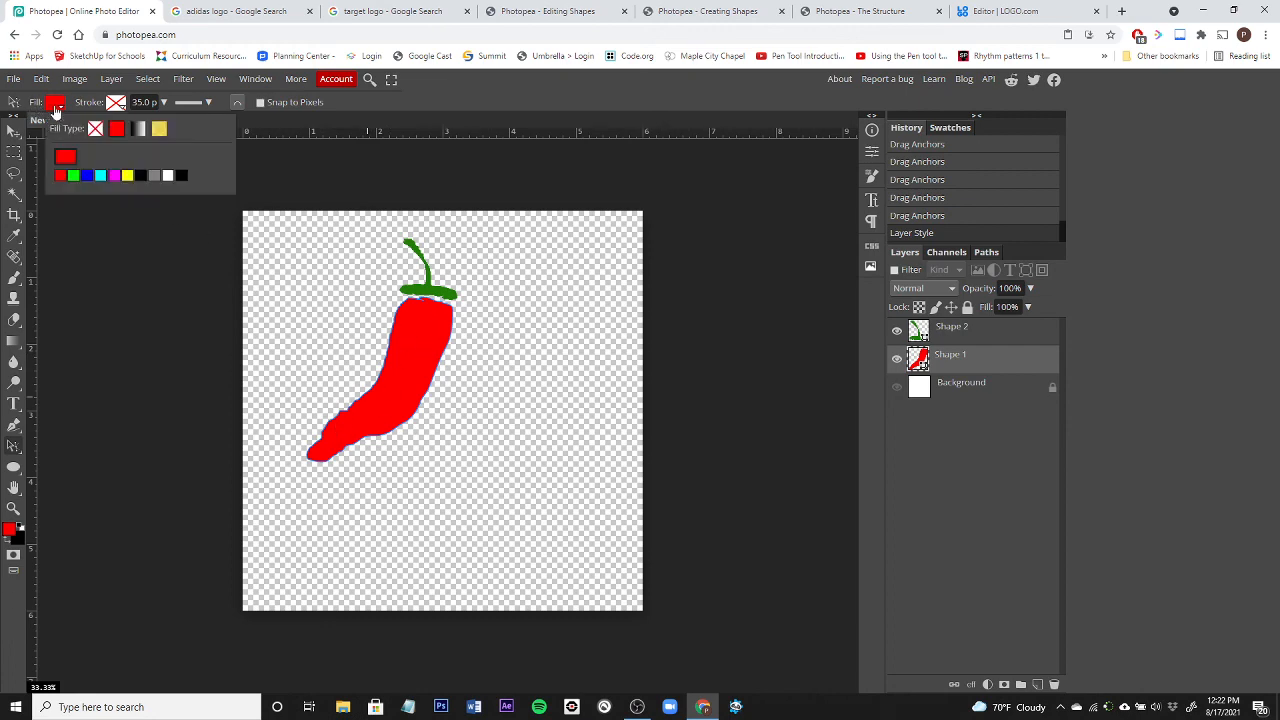
pyautogui.click(141, 129)
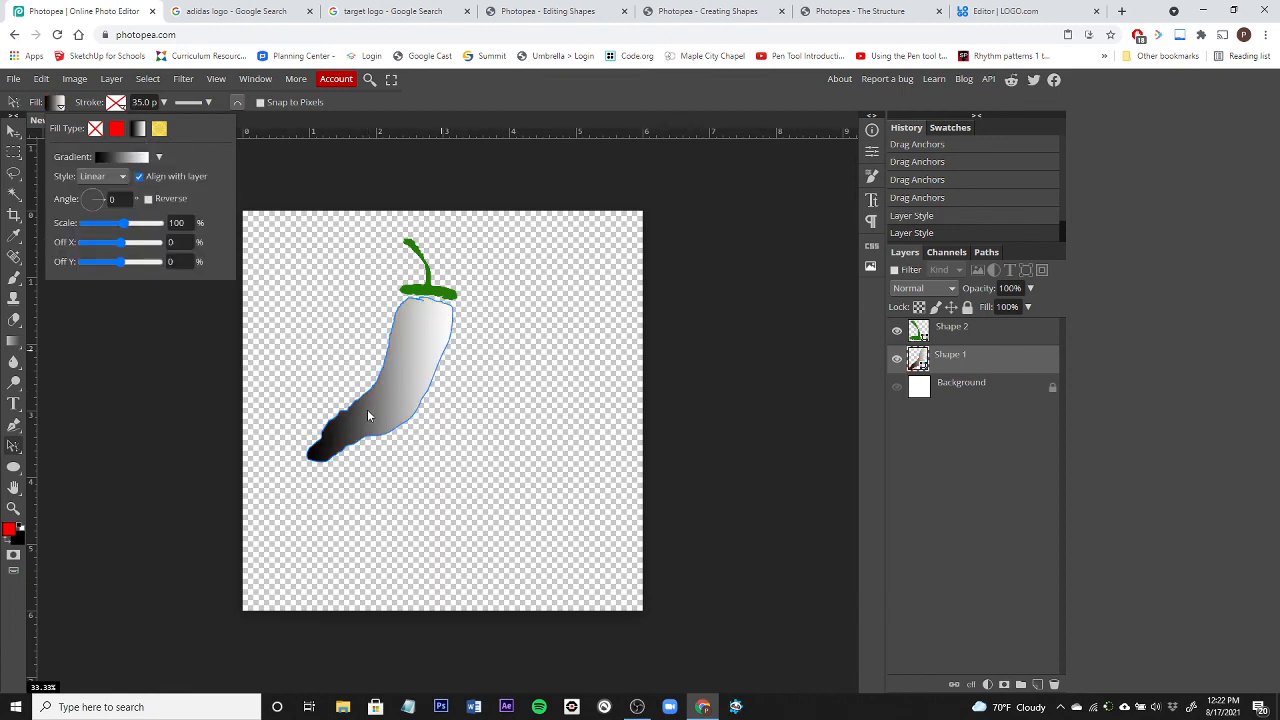
pyautogui.click(123, 158)
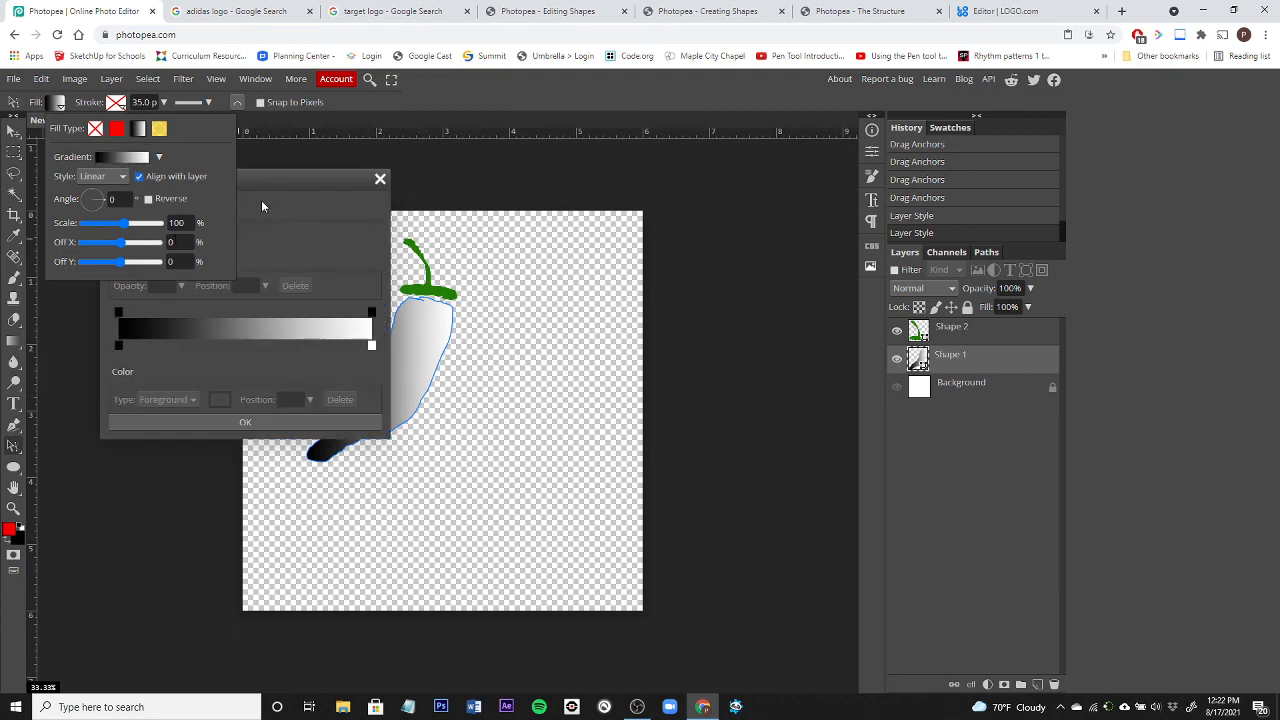
pyautogui.moveTo(272, 182); pyautogui.dragTo(759, 201)
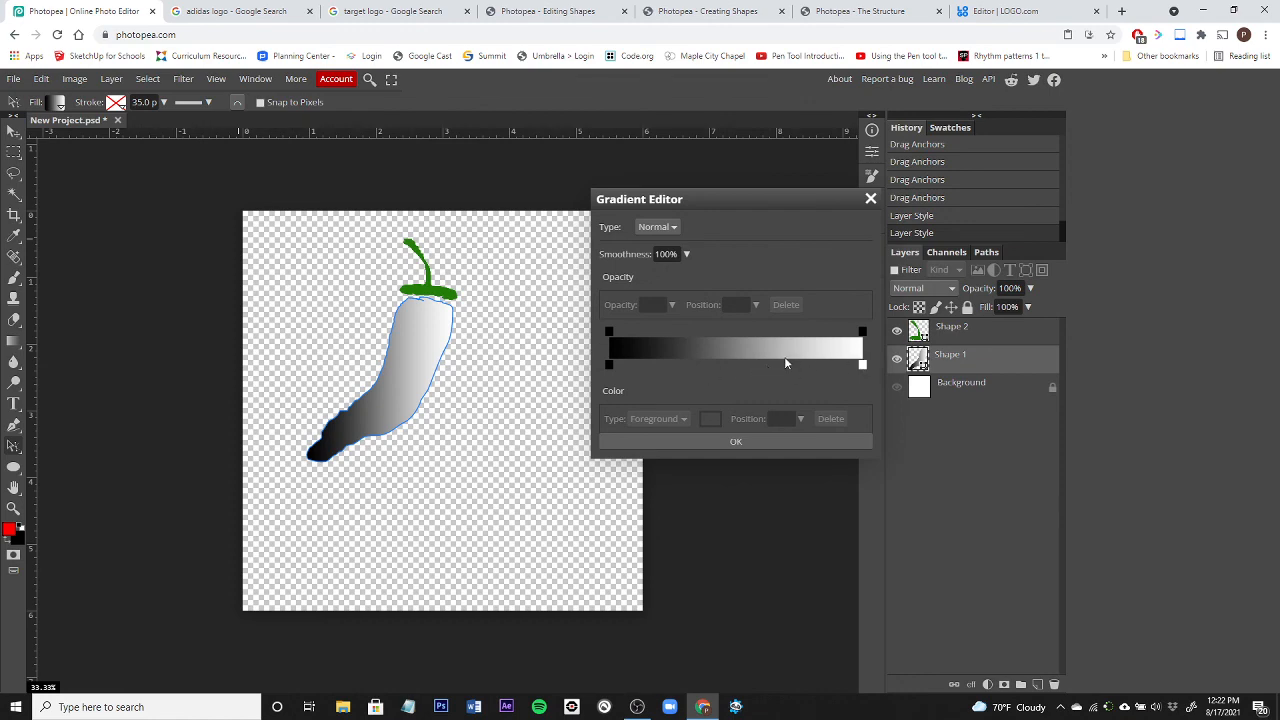
# Set the gradient's colour stop at 0% to orange eb781b
pyautogui.click(609, 365)
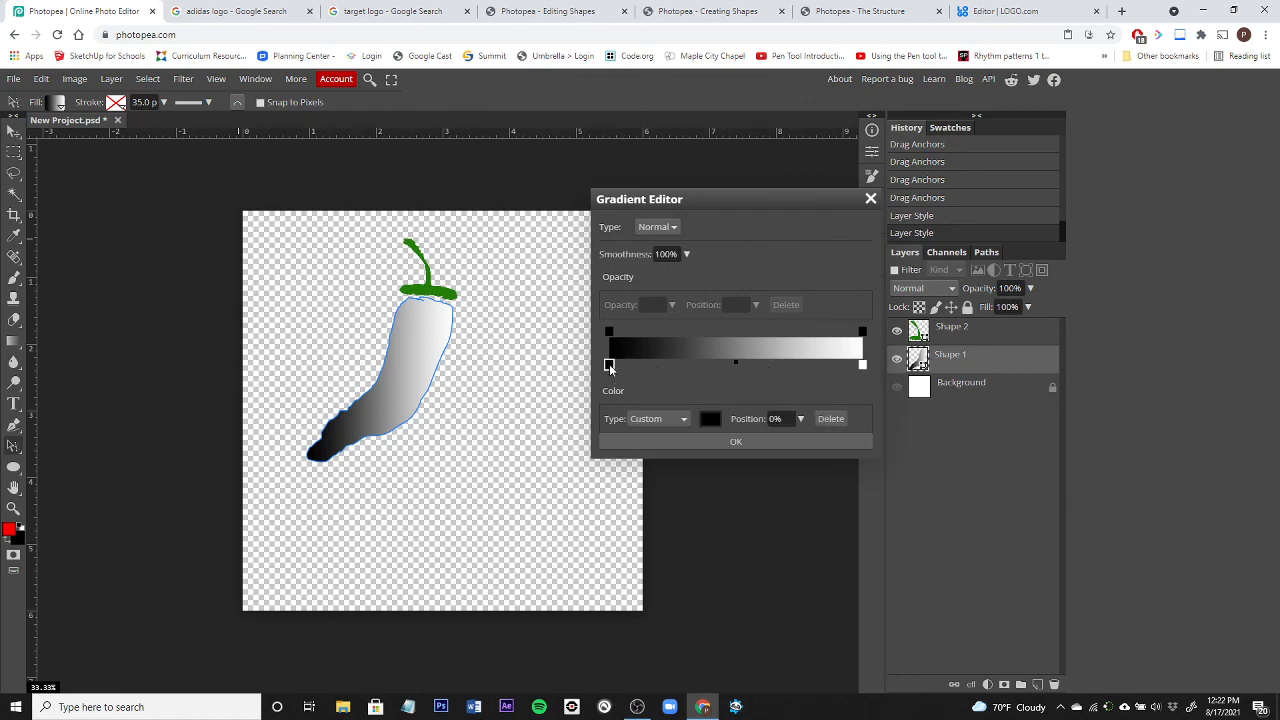
pyautogui.click(710, 420)
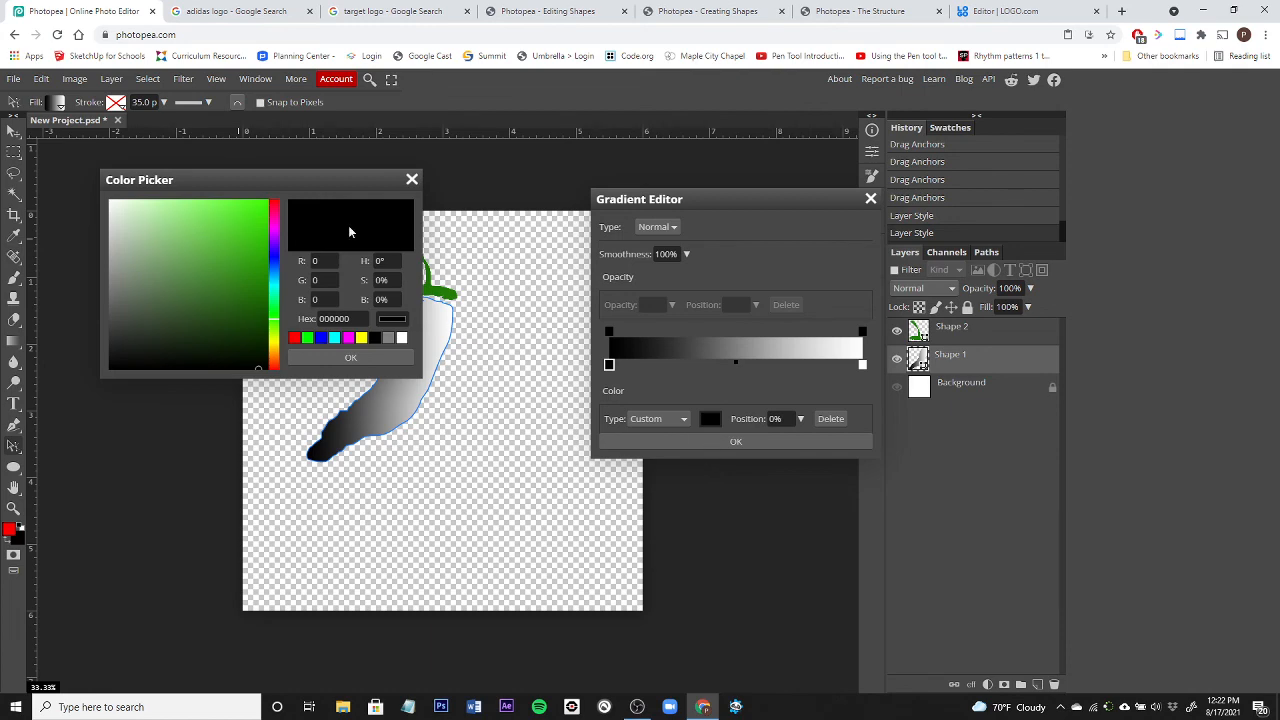
pyautogui.moveTo(258, 180); pyautogui.dragTo(659, 479)
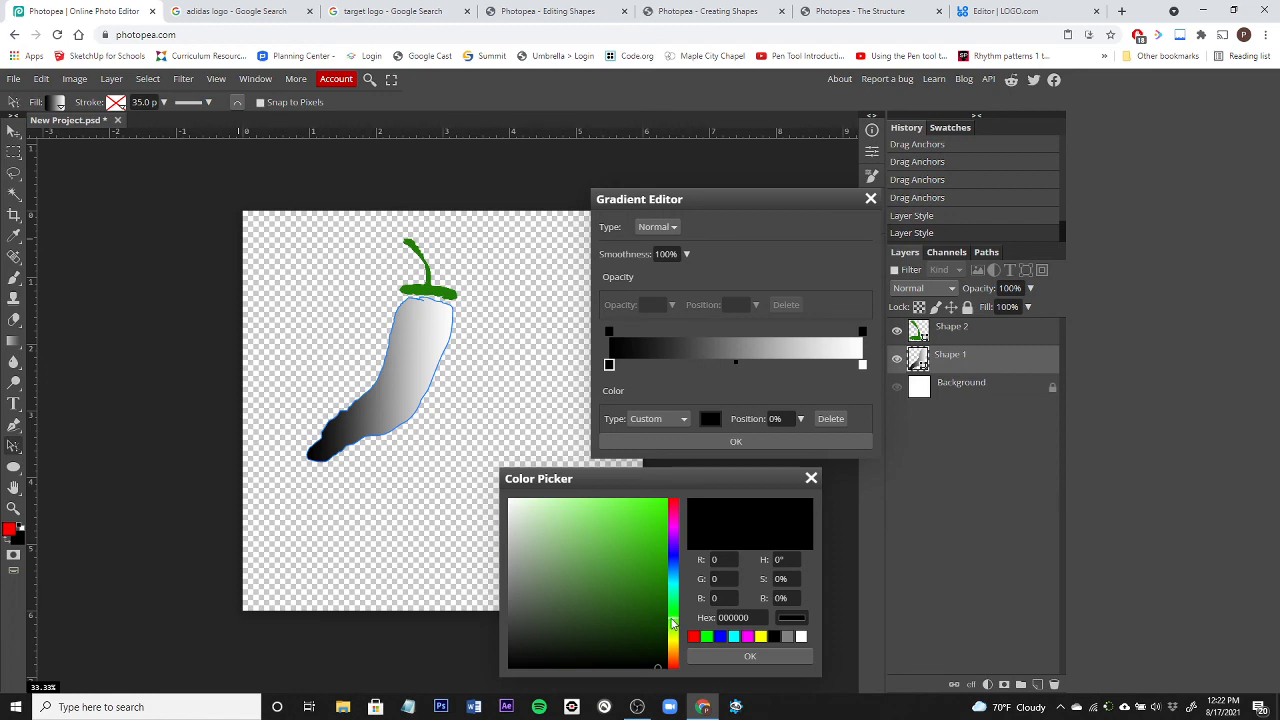
pyautogui.moveTo(673, 626); pyautogui.dragTo(674, 656)
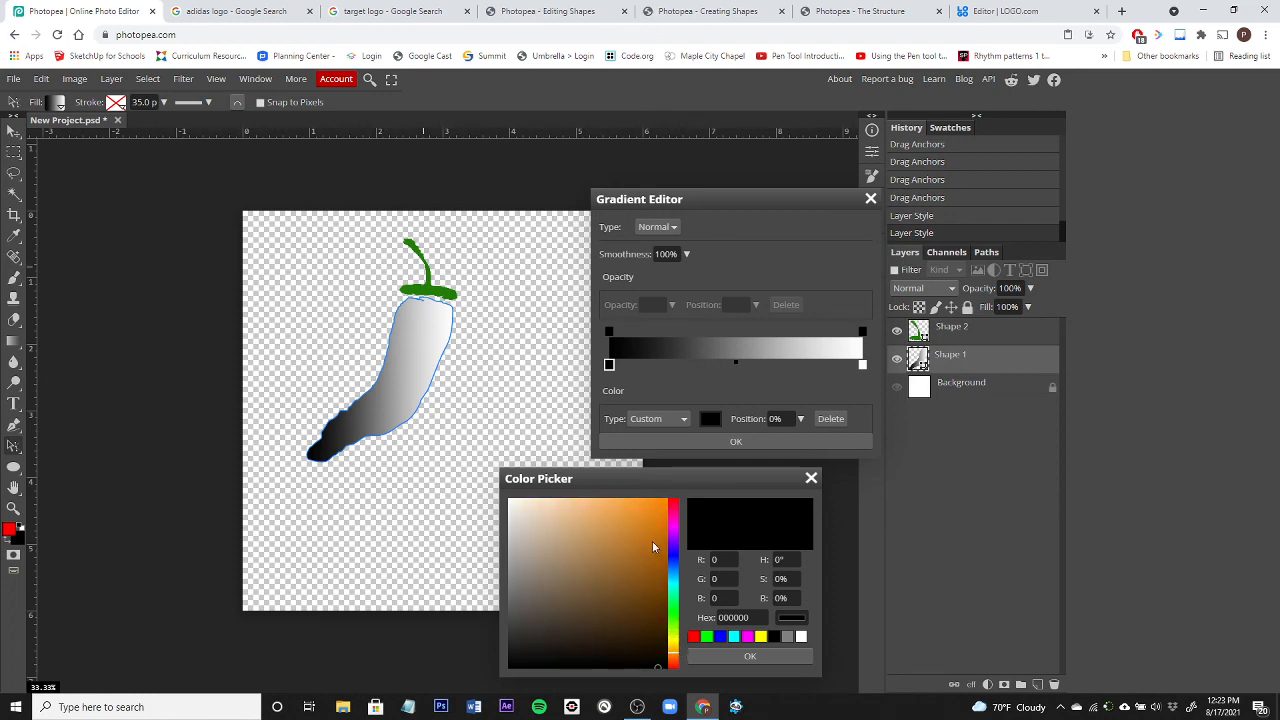
pyautogui.click(673, 656)
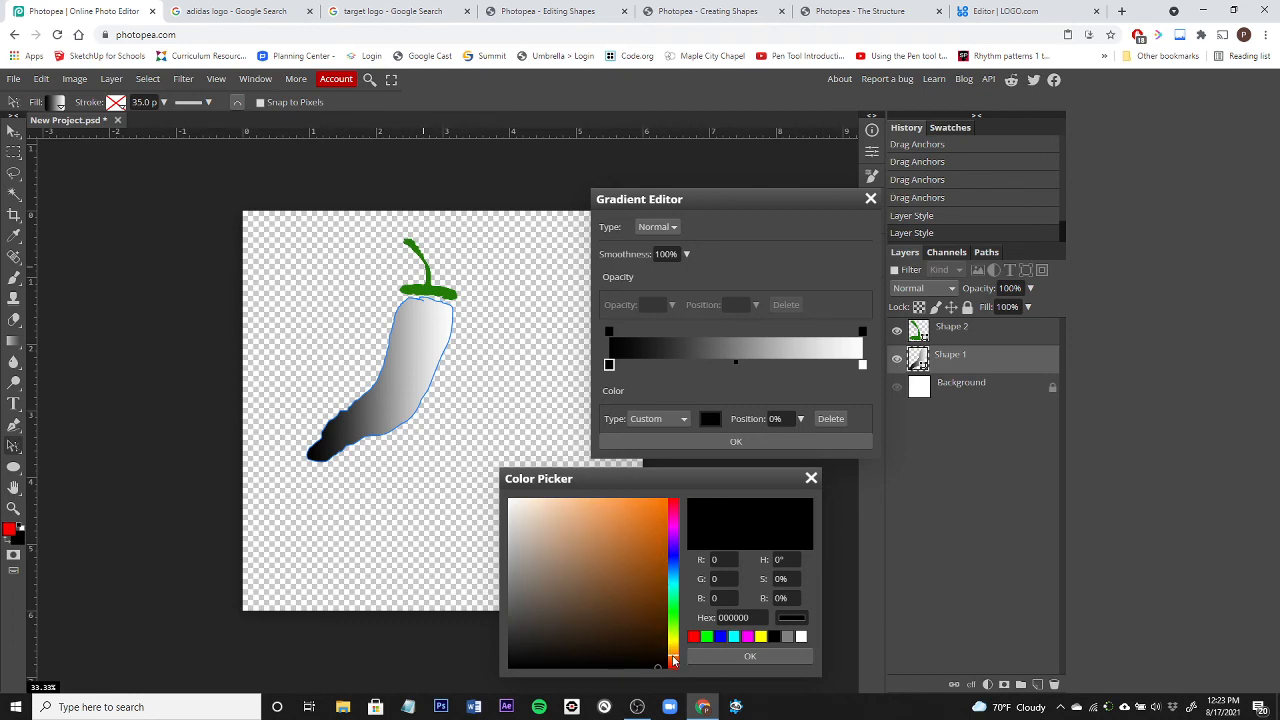
pyautogui.click(649, 516)
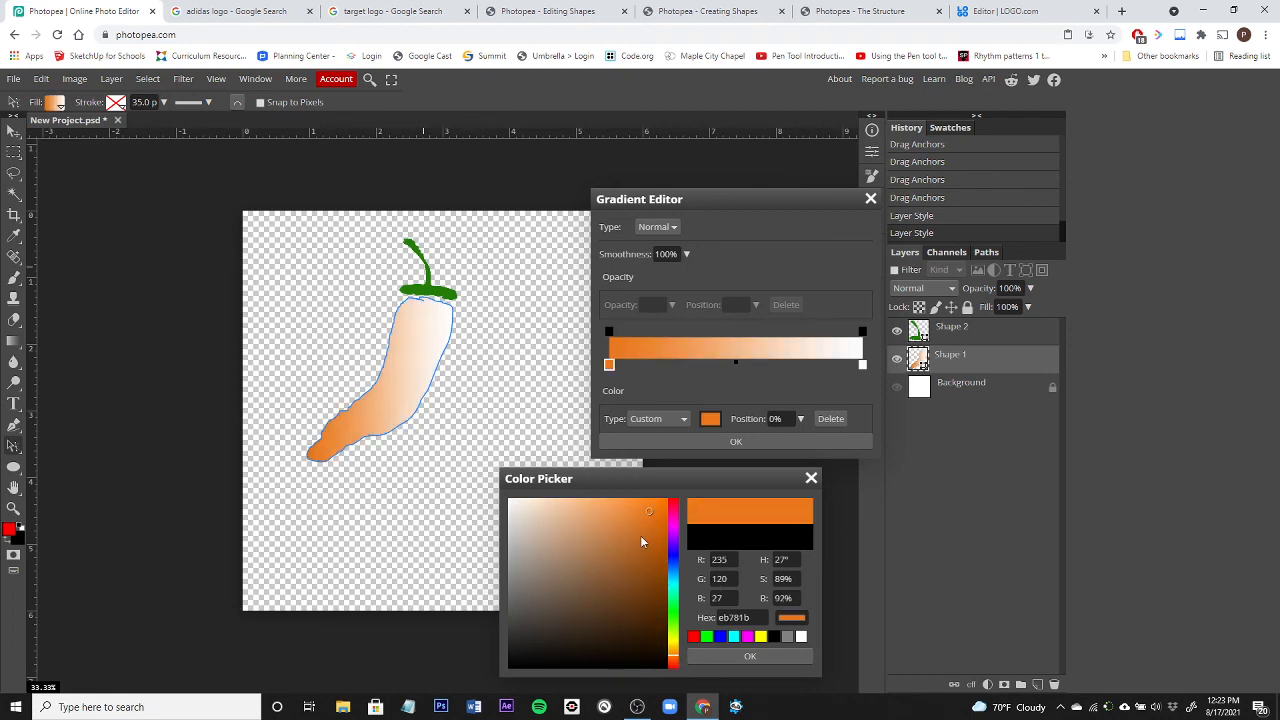
pyautogui.click(763, 659)
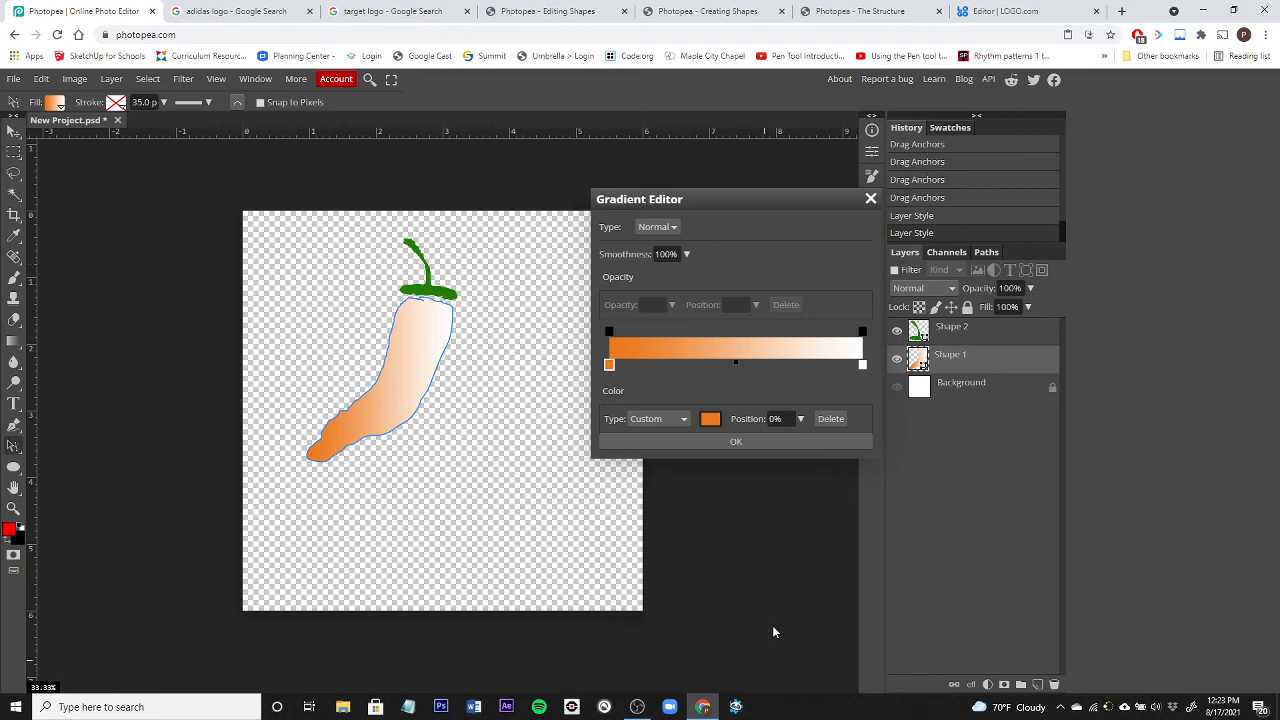
# Set the gradient's colour stop at 100% to red c71006 and apply the orange-to-red gradient to the pepper body
pyautogui.click(863, 367)
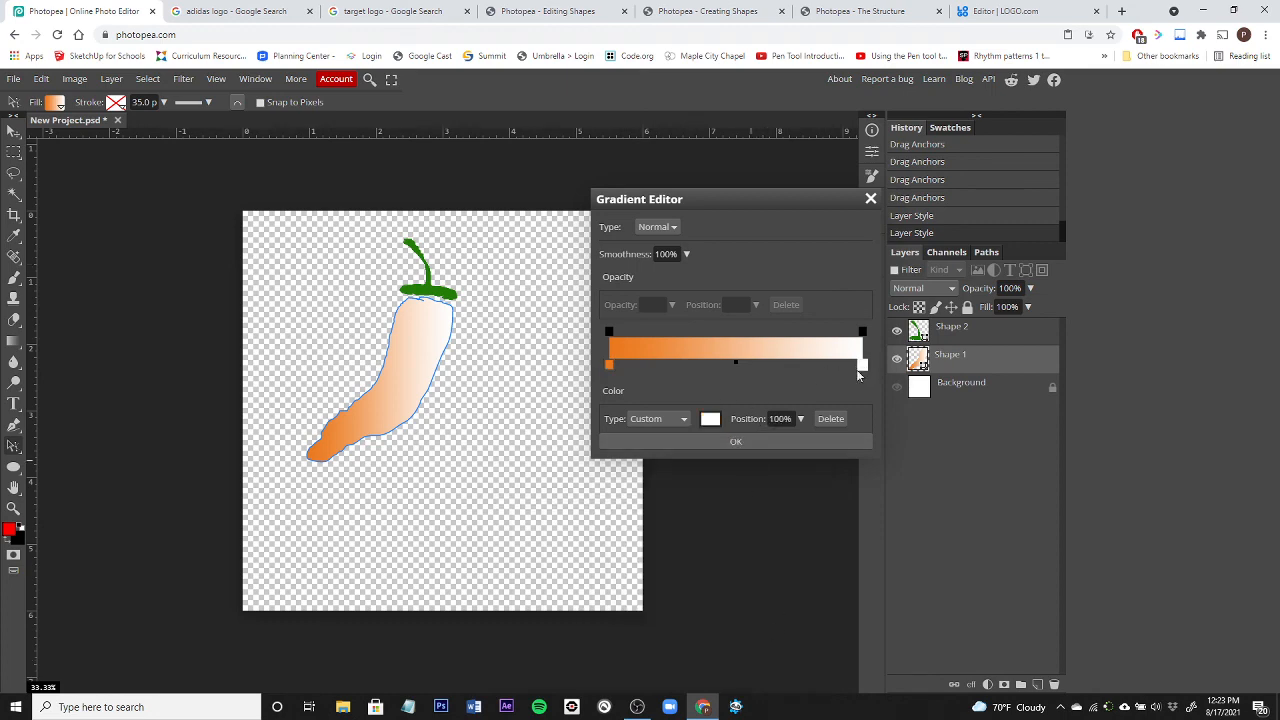
pyautogui.click(710, 418)
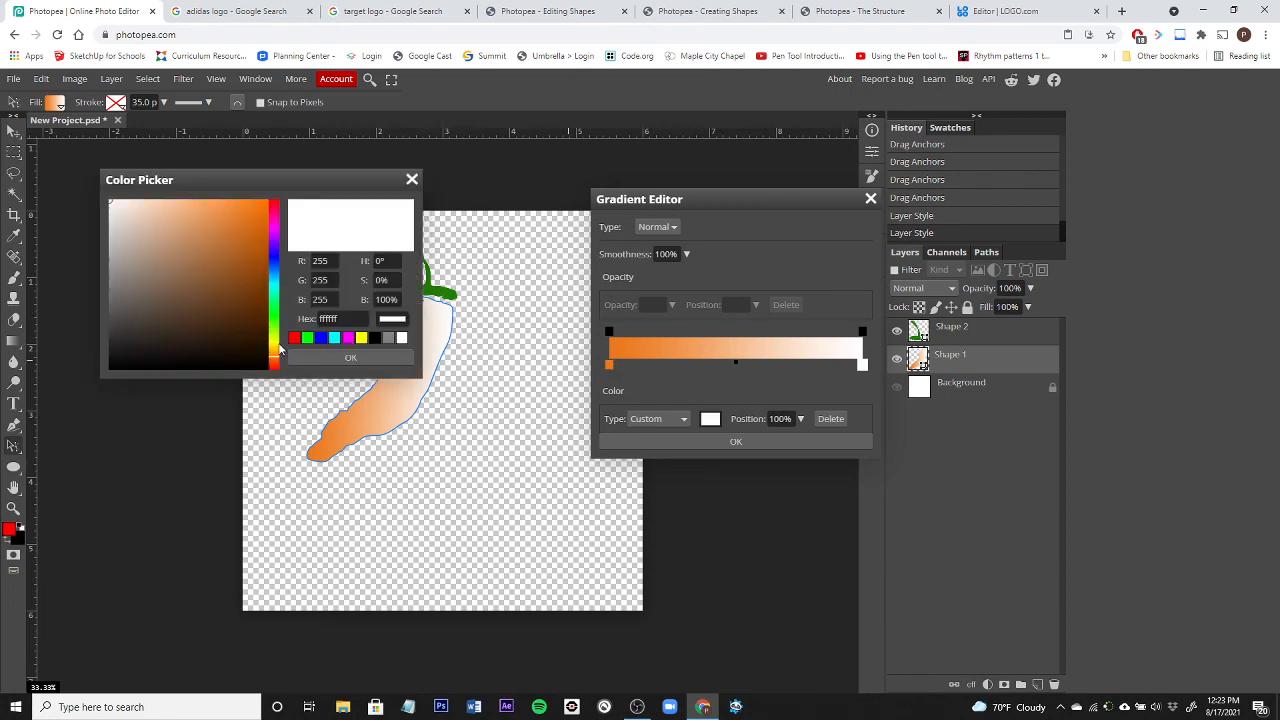
pyautogui.moveTo(276, 366); pyautogui.dragTo(275, 372)
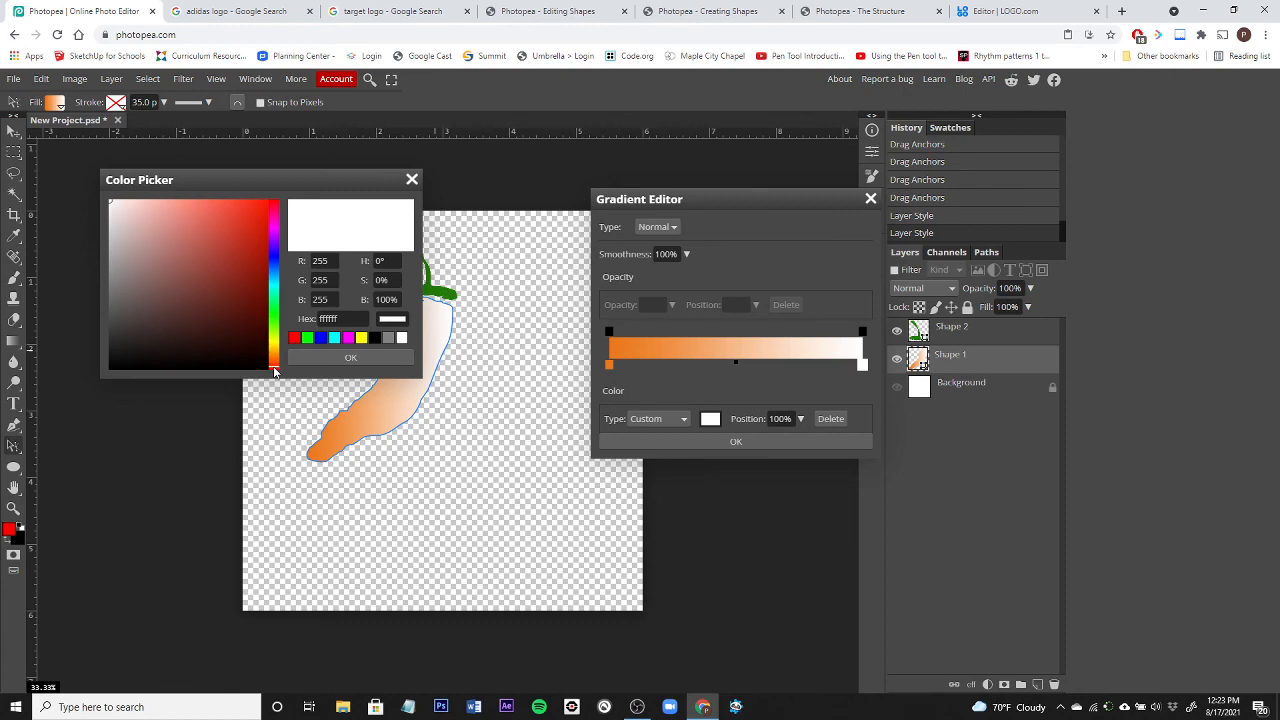
pyautogui.click(263, 236)
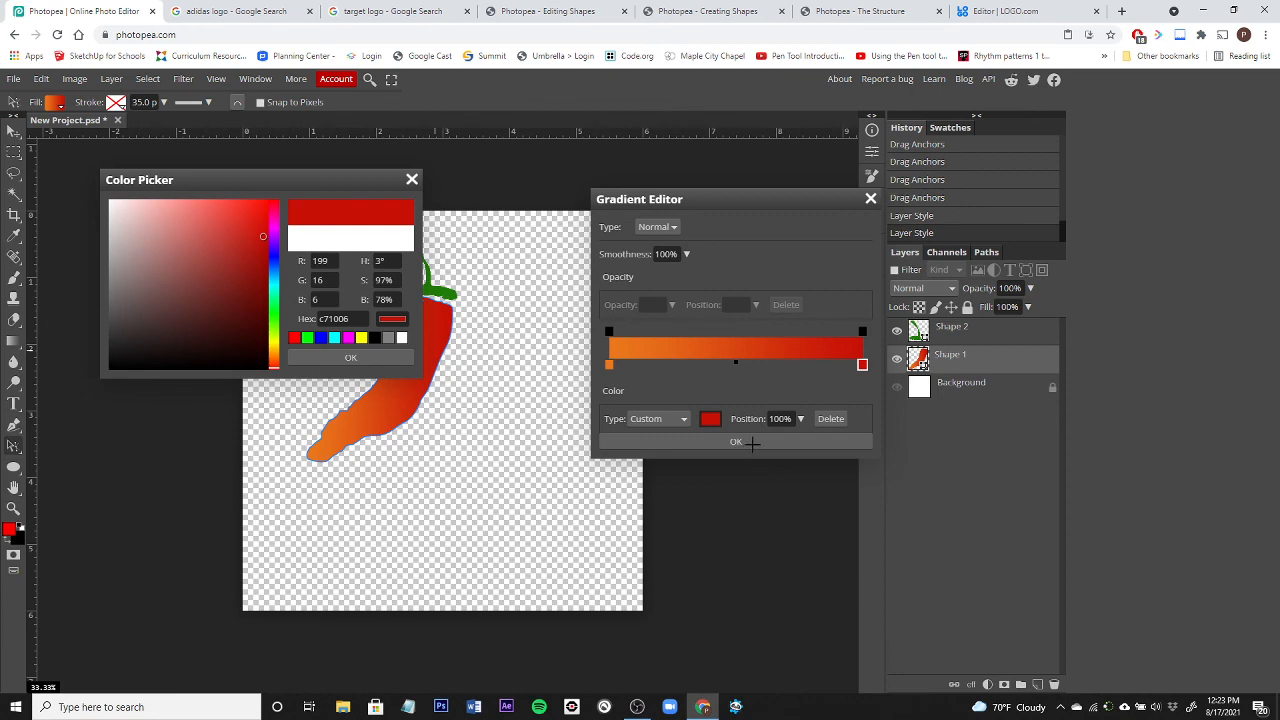
pyautogui.click(368, 359)
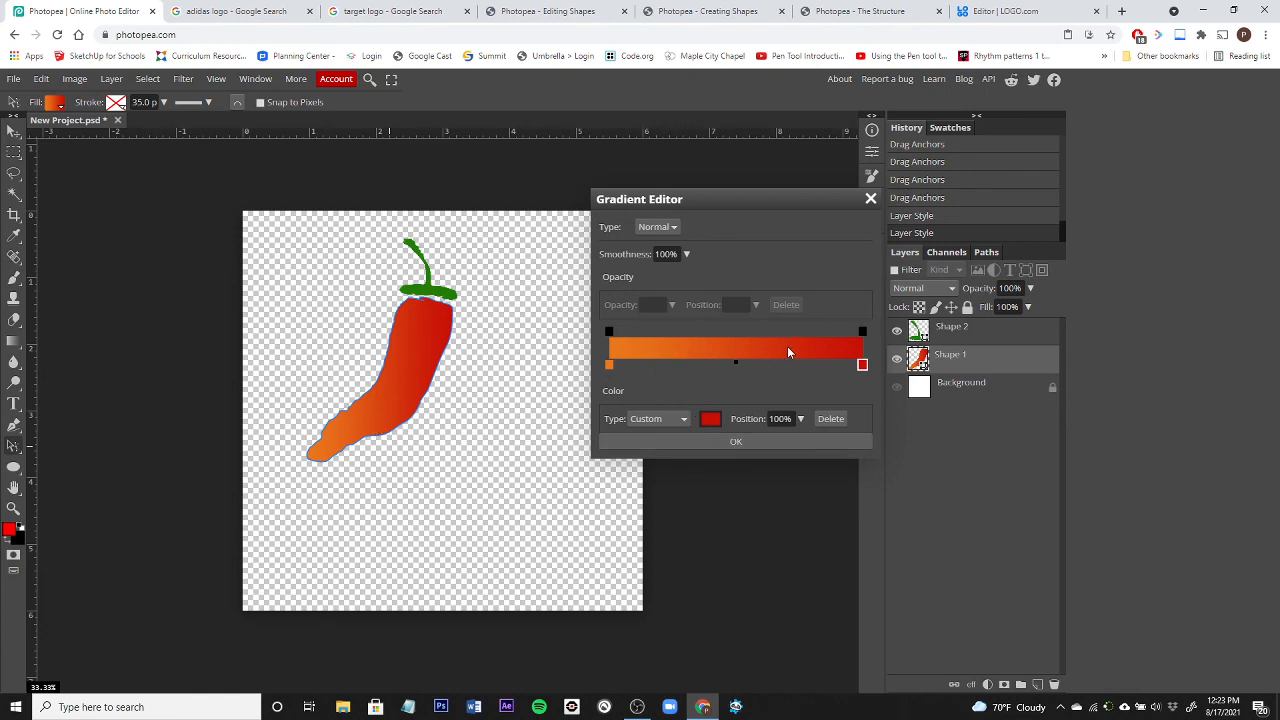
pyautogui.click(740, 442)
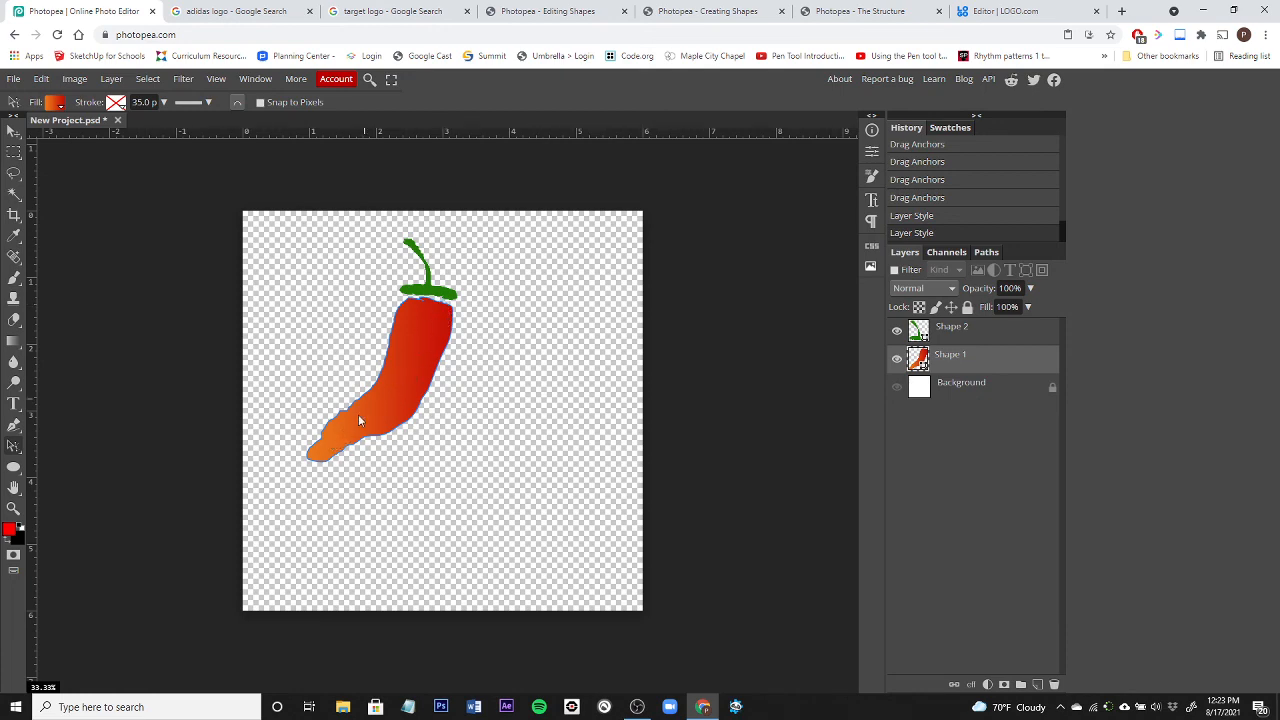
# Adjust the pepper body's gradient fill to a 60° angle, 89% scale, 66% X offset and 38% Y offset
pyautogui.click(55, 104)
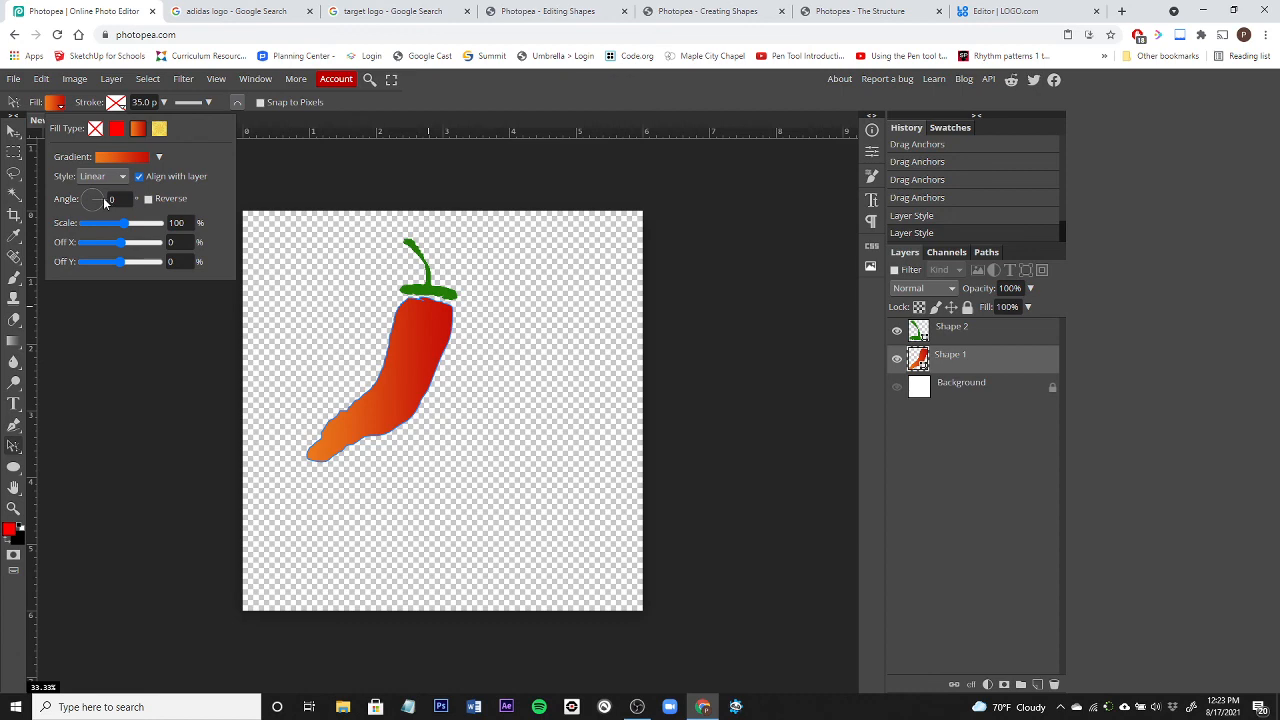
pyautogui.moveTo(105, 202)
pyautogui.mouseDown()
pyautogui.moveTo(93, 208)
pyautogui.moveTo(103, 190)
pyautogui.mouseUp()
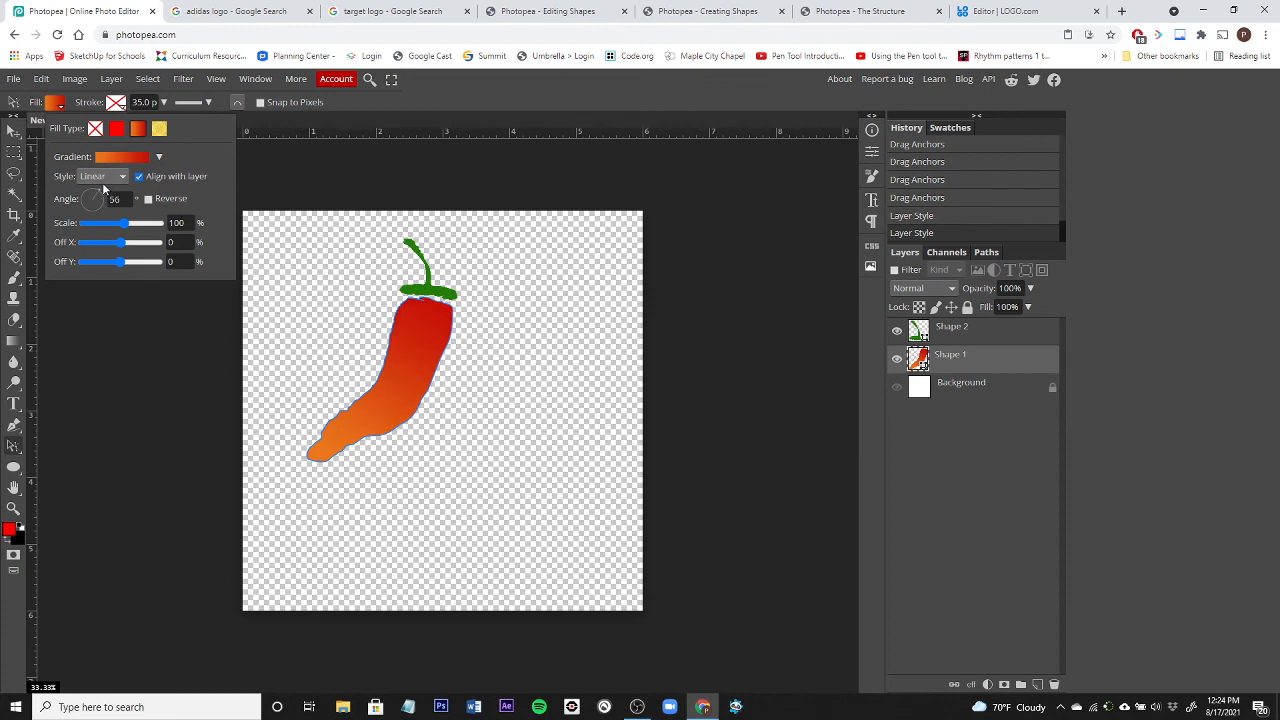
pyautogui.moveTo(103, 188); pyautogui.dragTo(104, 186)
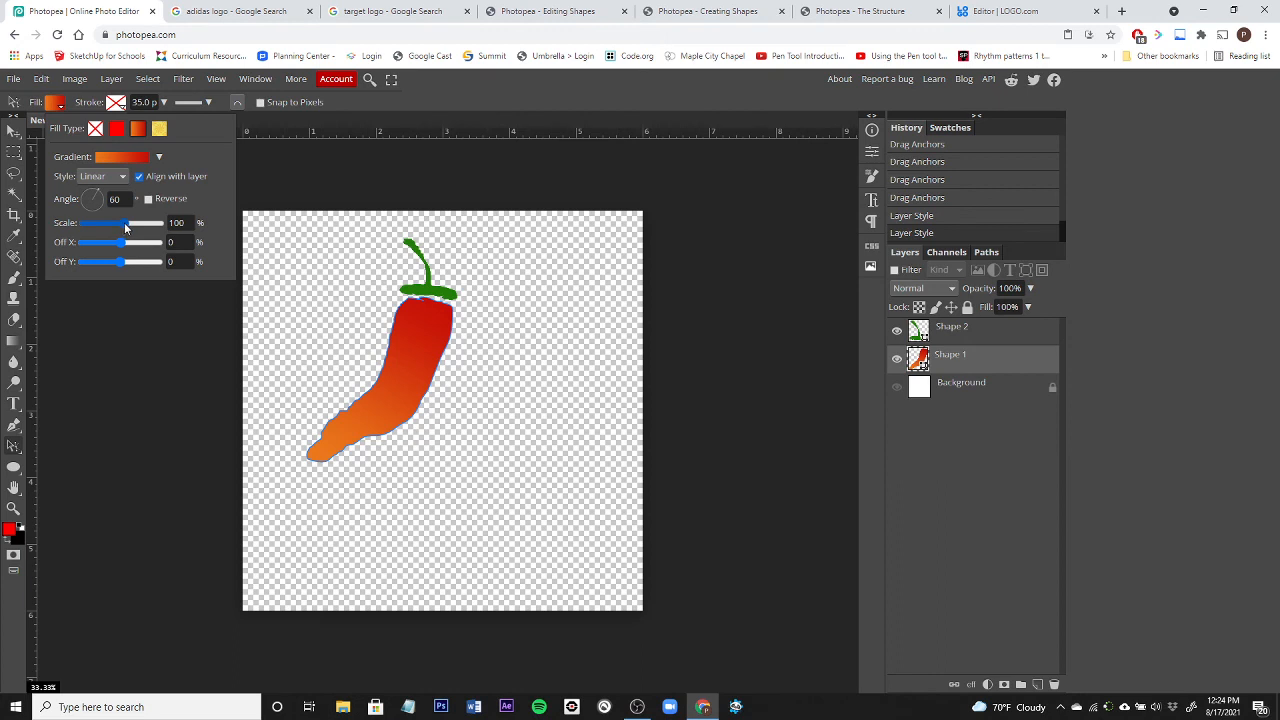
pyautogui.moveTo(125, 228); pyautogui.dragTo(72, 240)
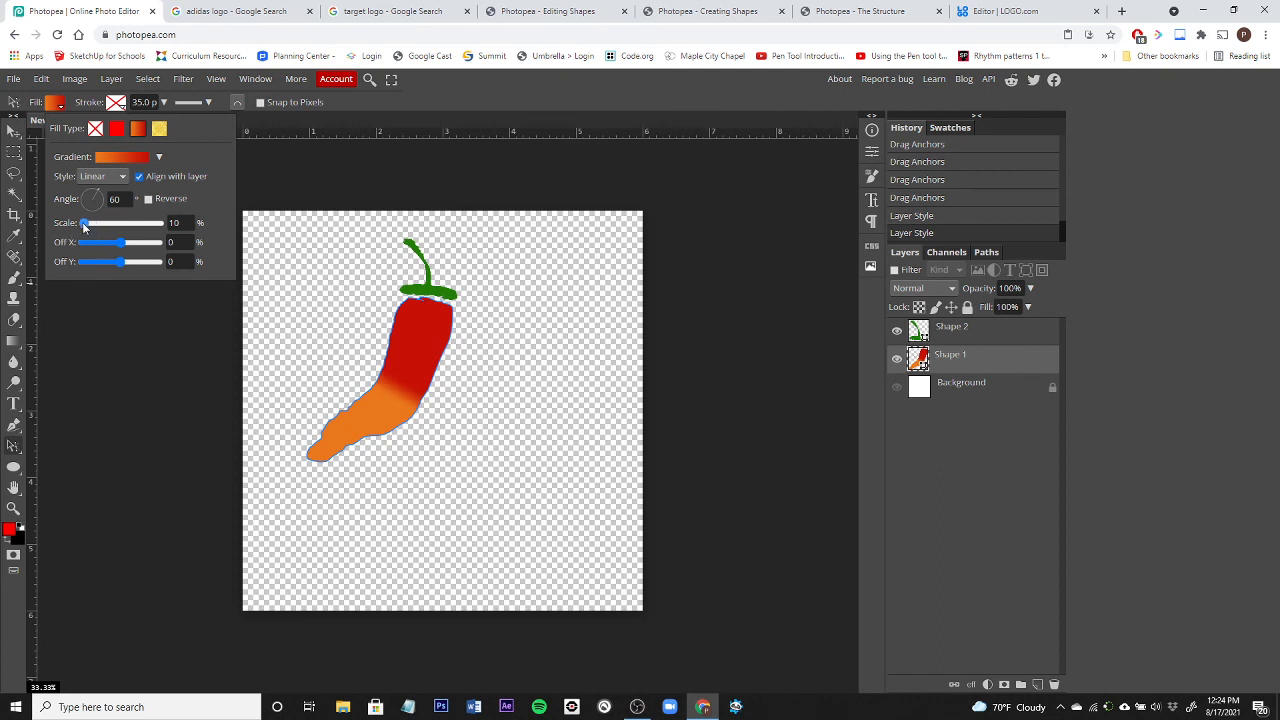
pyautogui.moveTo(84, 227); pyautogui.dragTo(128, 228)
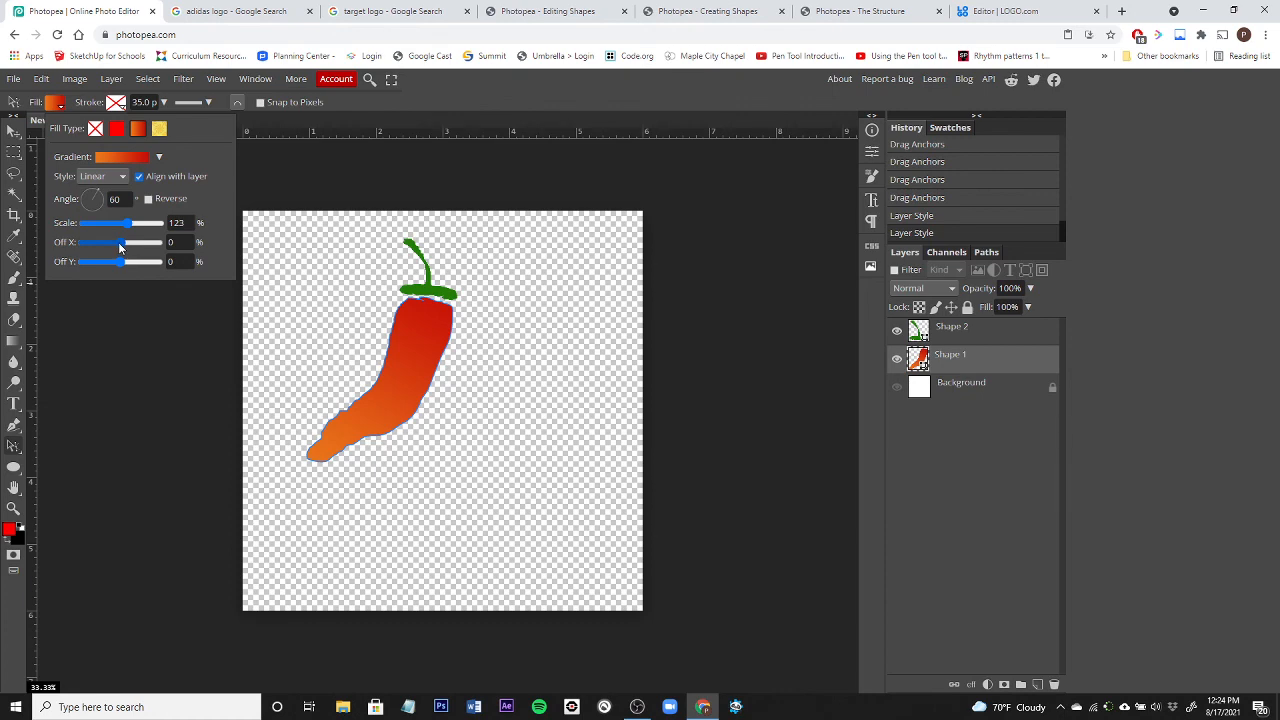
pyautogui.moveTo(119, 245); pyautogui.dragTo(157, 246)
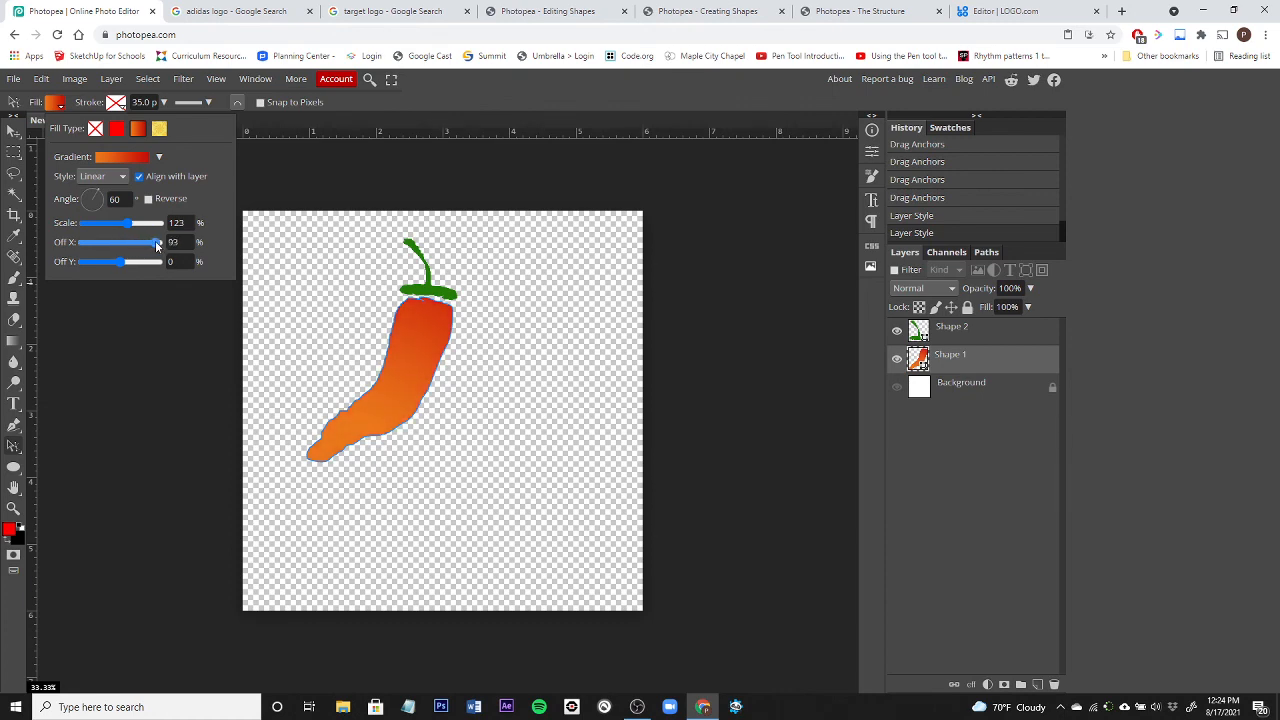
pyautogui.moveTo(155, 240); pyautogui.dragTo(124, 226)
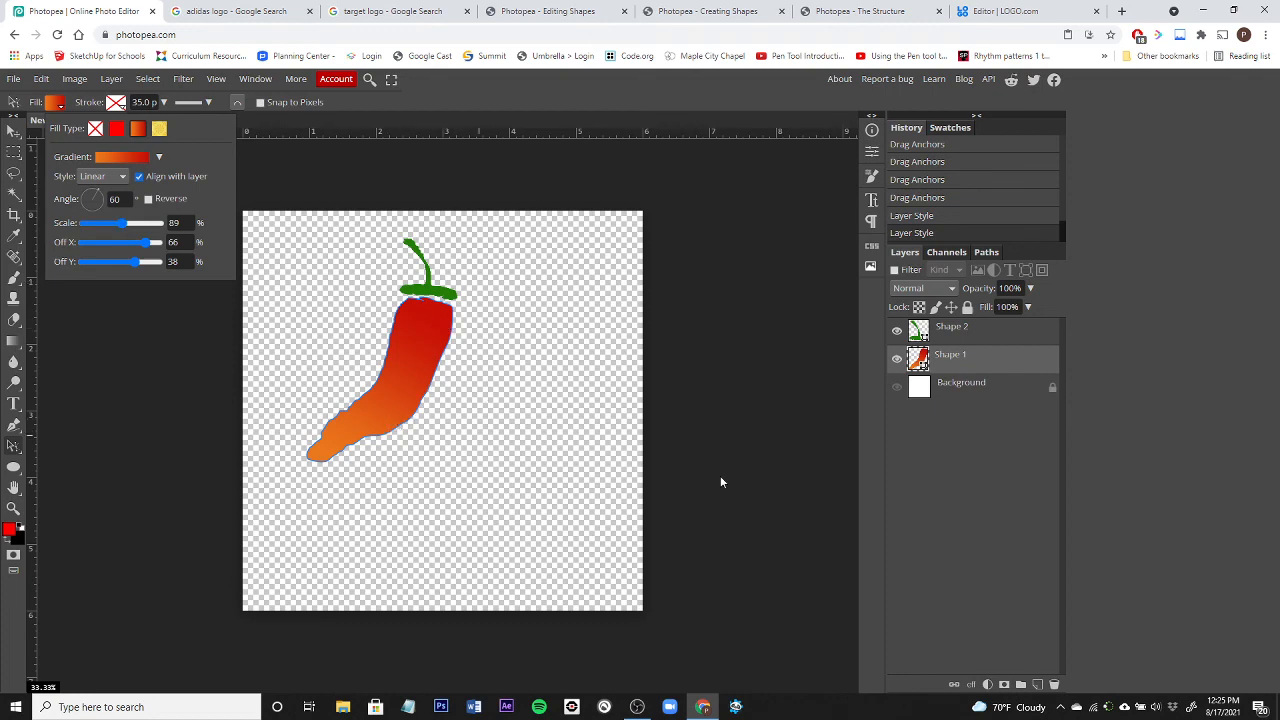
pyautogui.click(992, 466)
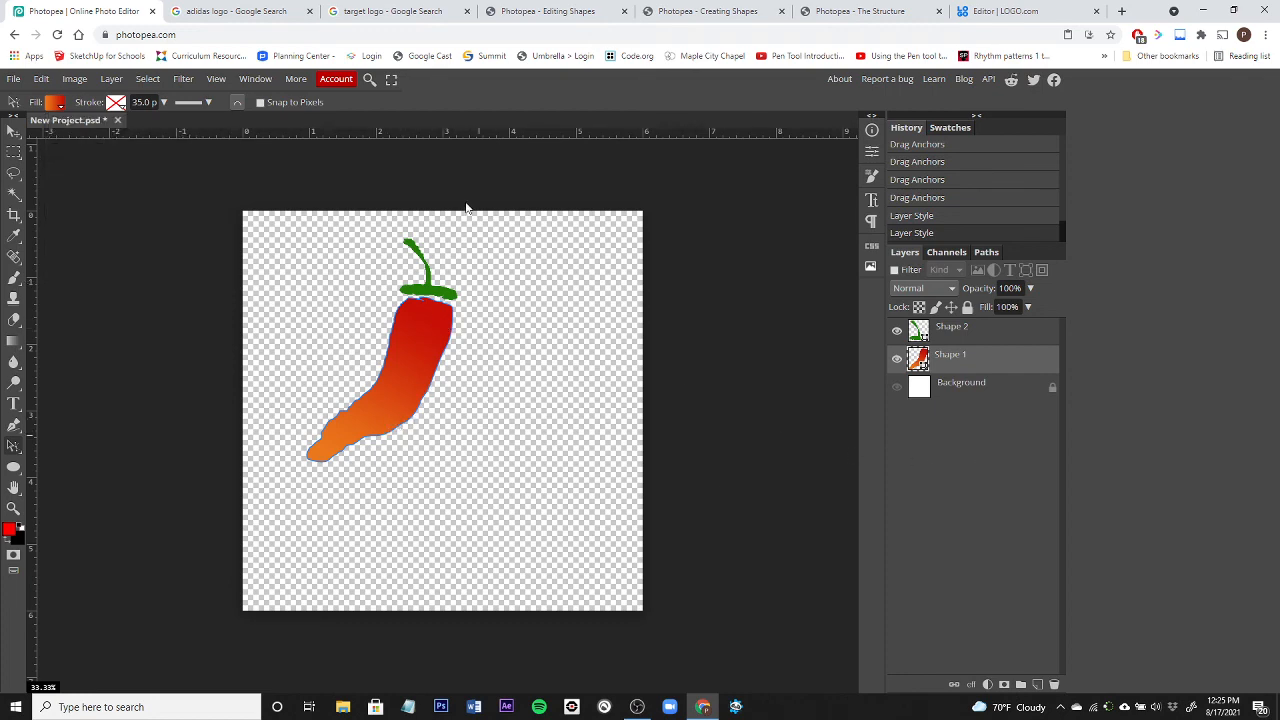
# Review the Spicy Taco ideas on logo.com, the adidas and Target logo images and the Photopea vector graphics guides, and return to the pepper drawing
pyautogui.click(1036, 10)
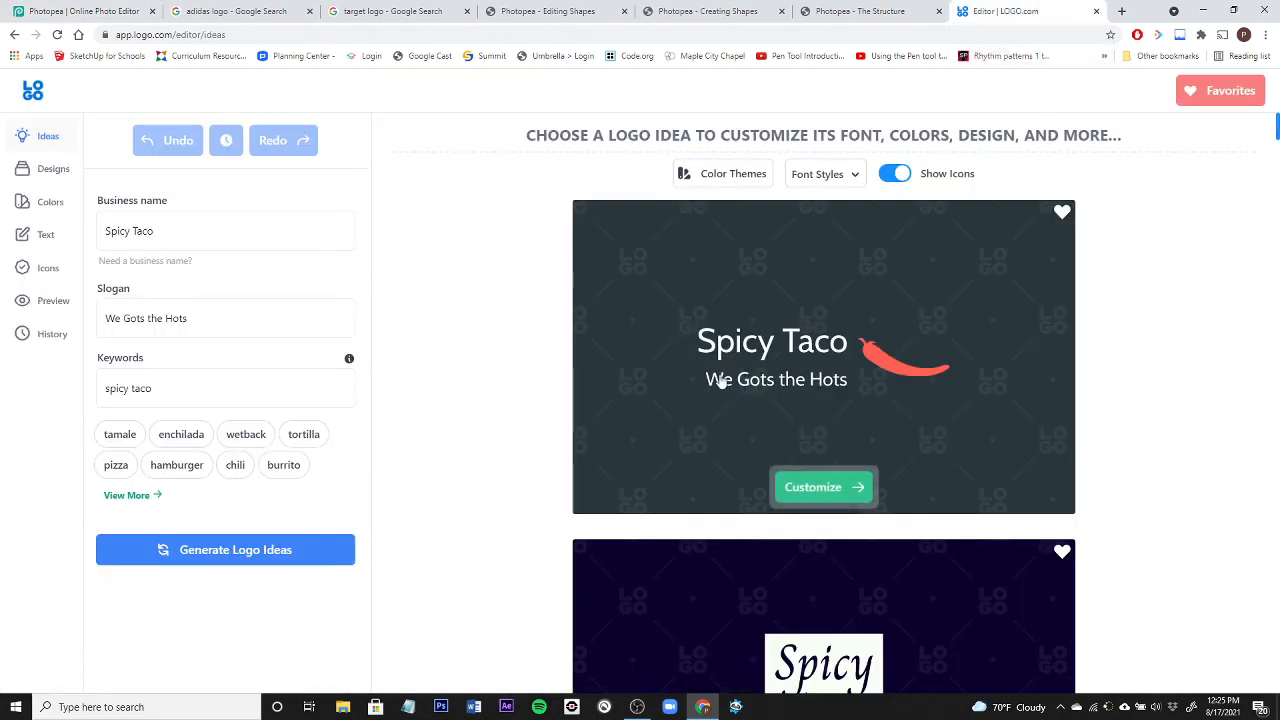
pyautogui.moveTo(825, 309)
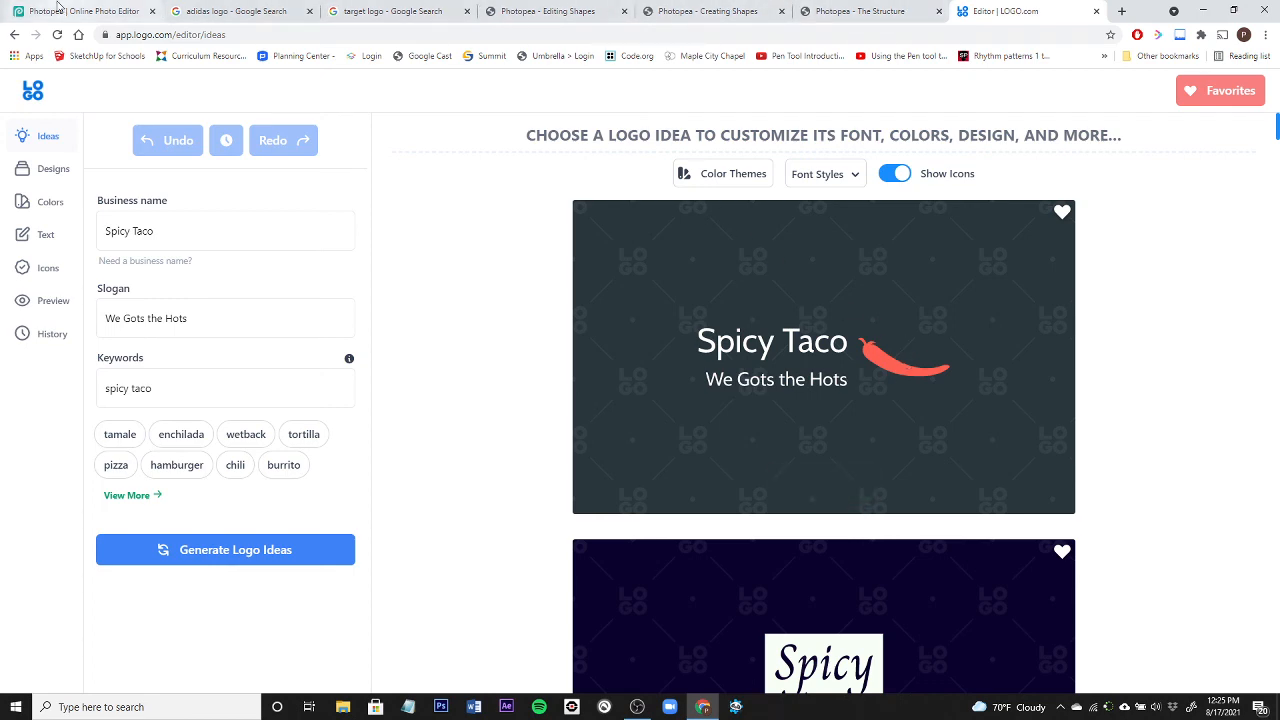
pyautogui.click(279, 17)
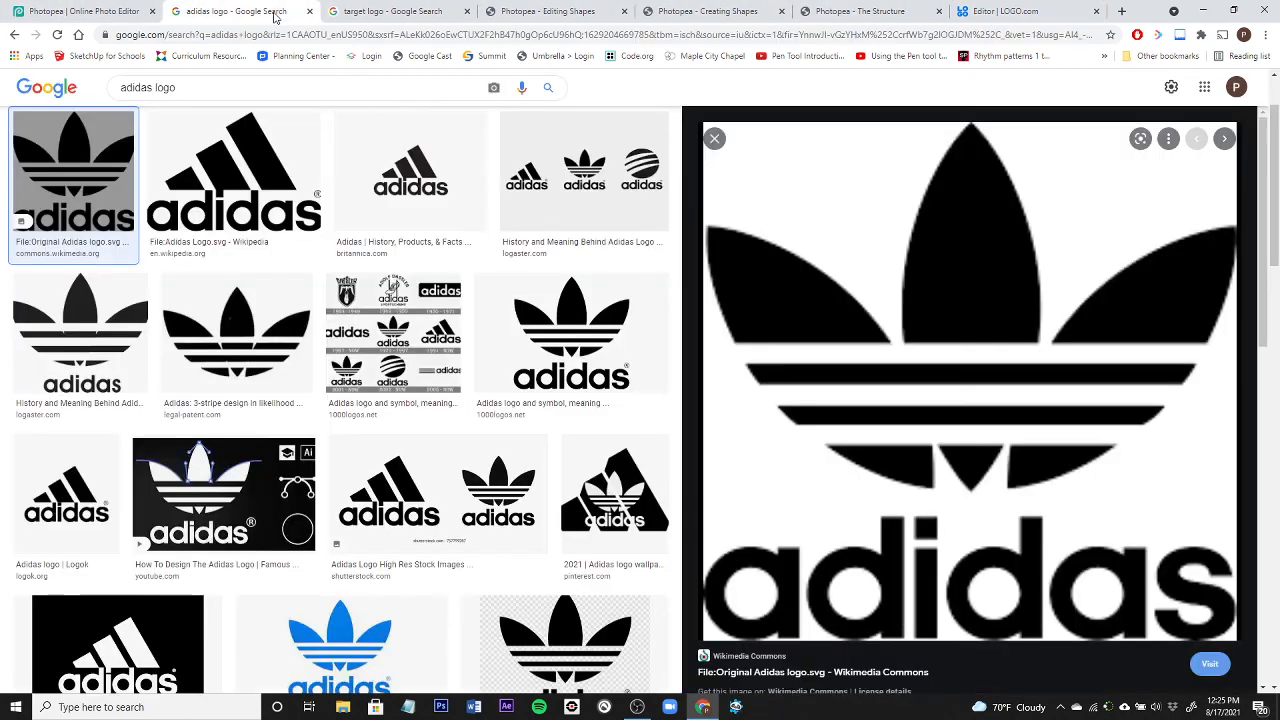
pyautogui.click(381, 13)
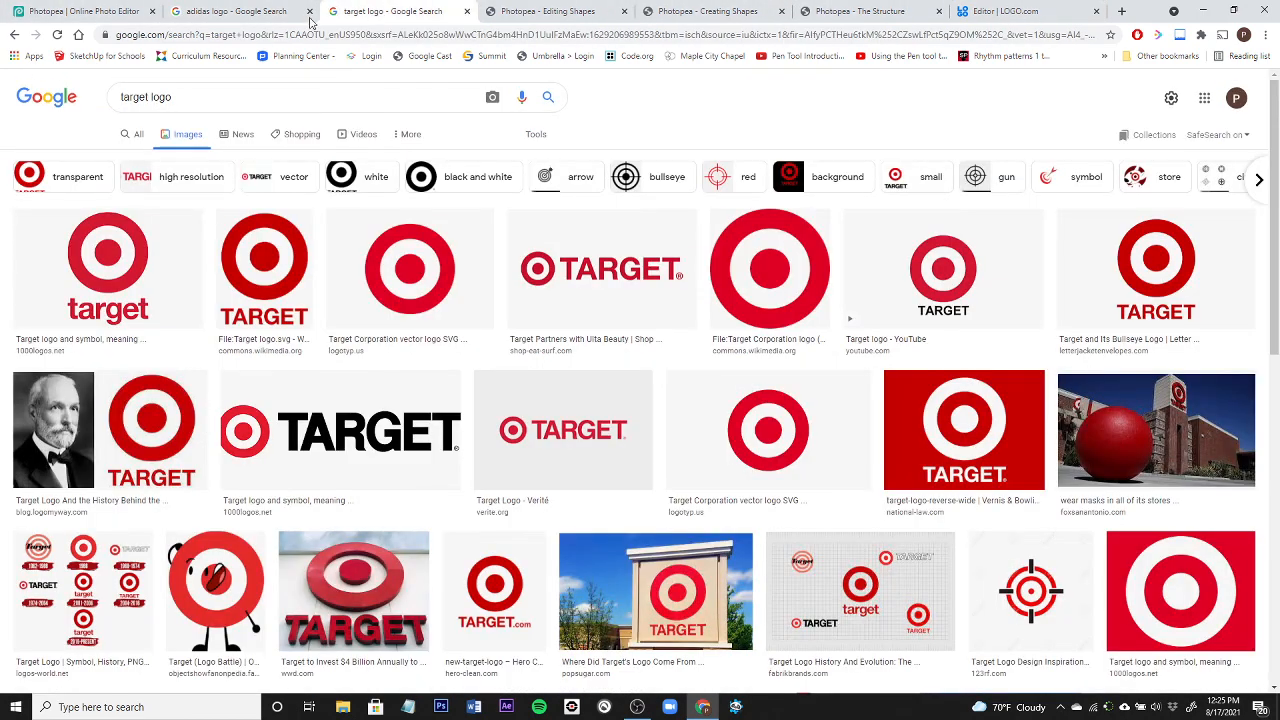
pyautogui.click(225, 12)
pyautogui.click(497, 14)
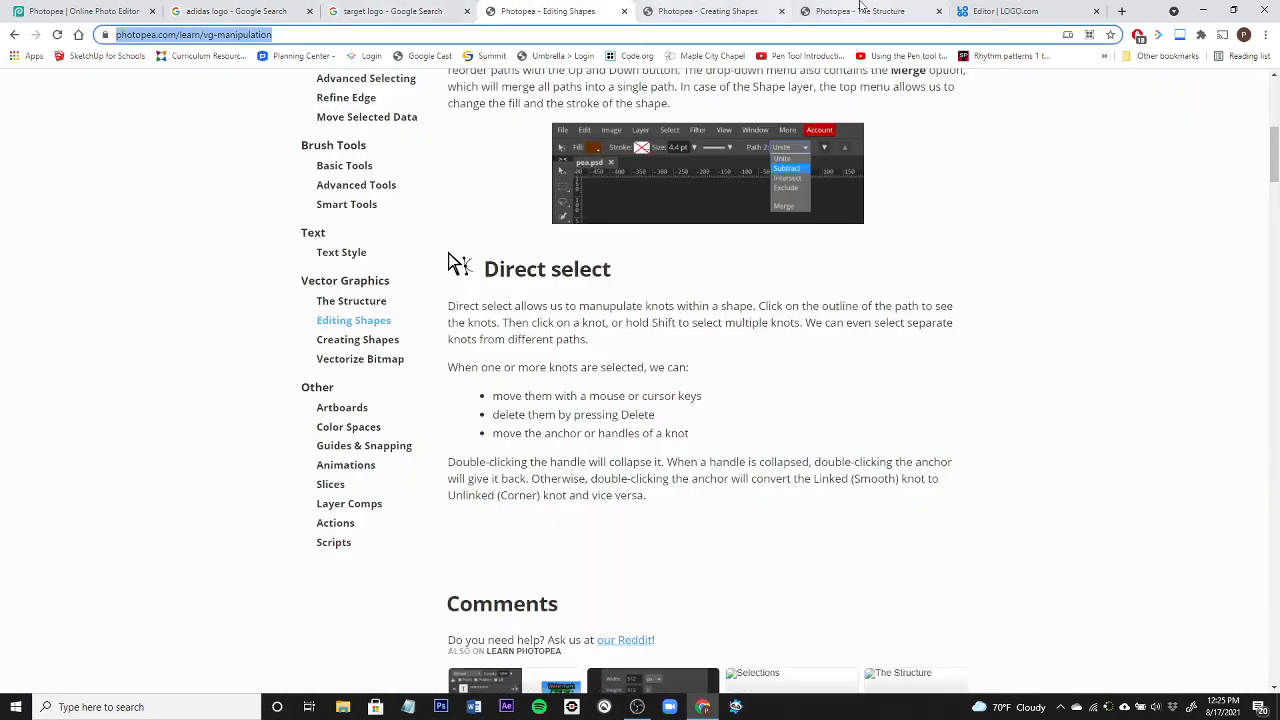
pyautogui.click(900, 12)
pyautogui.click(989, 14)
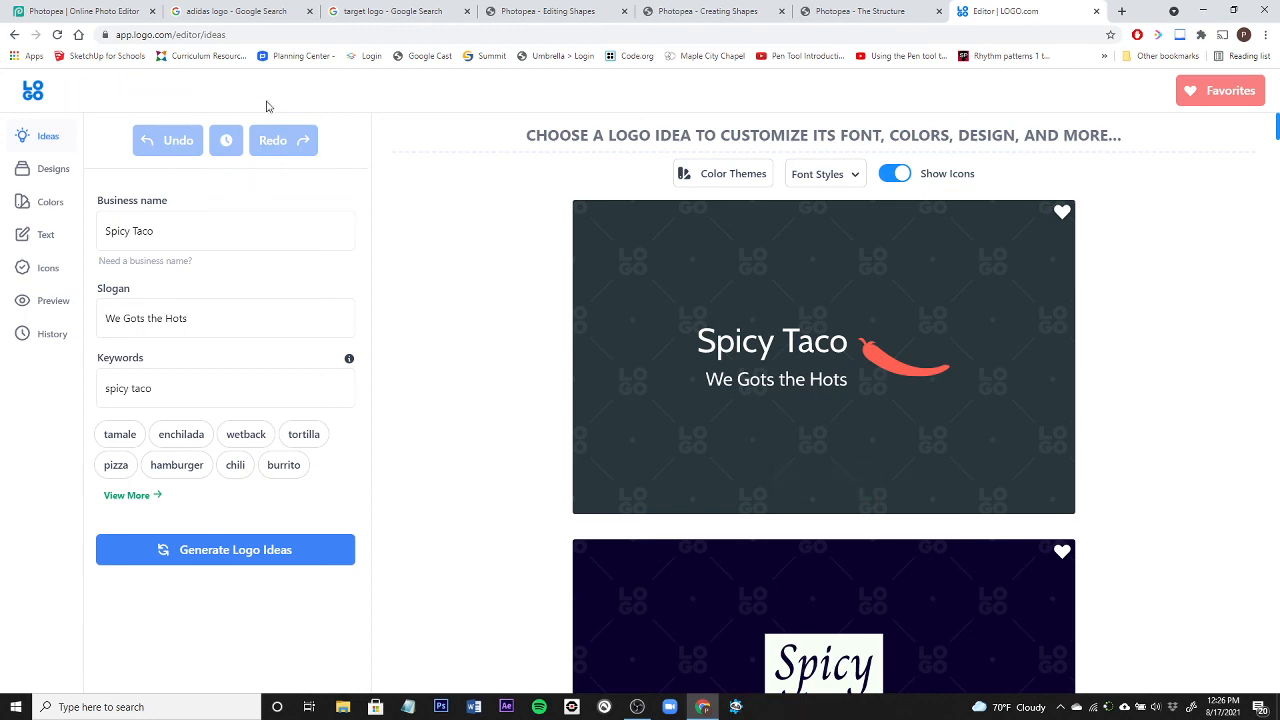
pyautogui.click(858, 11)
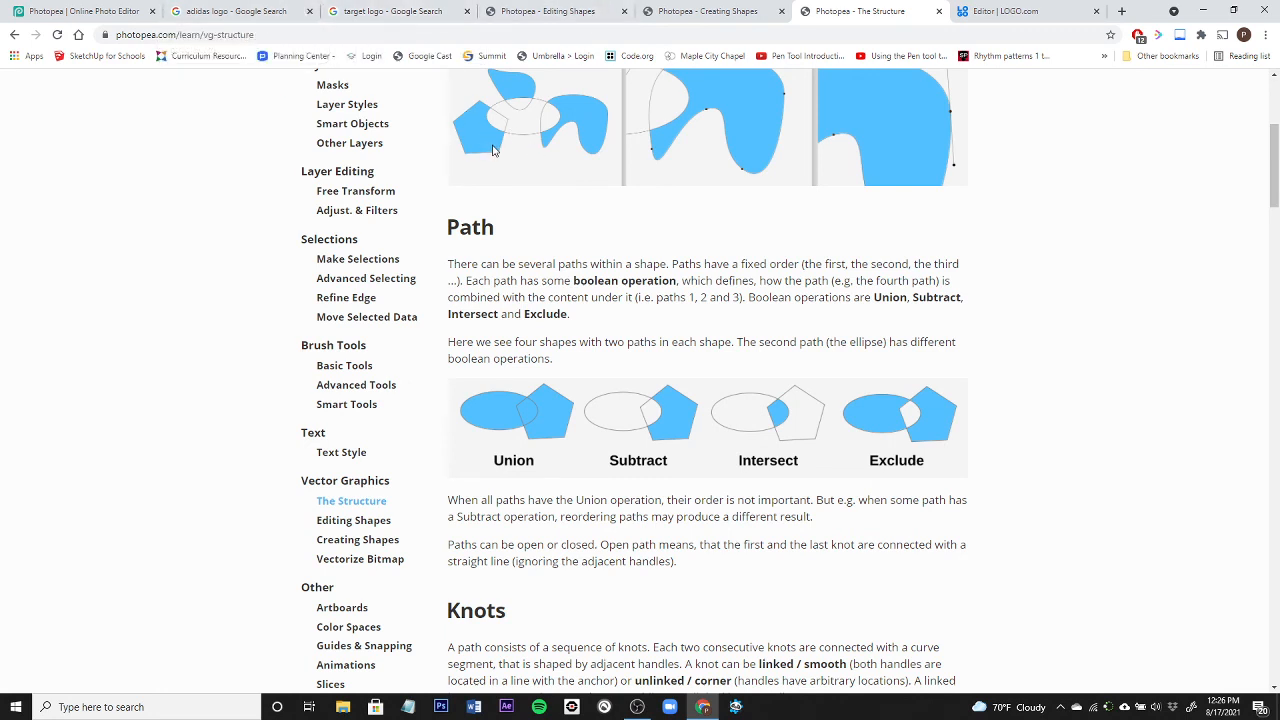
pyautogui.click(77, 10)
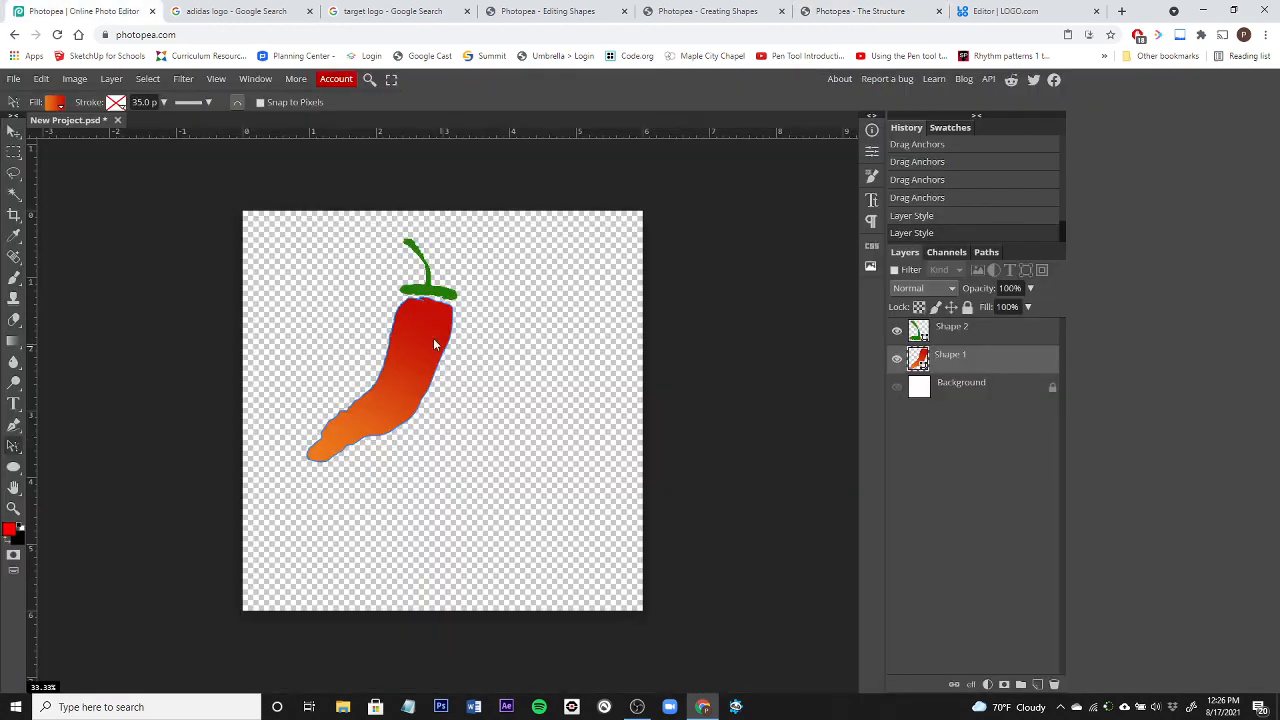
pyautogui.rightClick(14, 446)
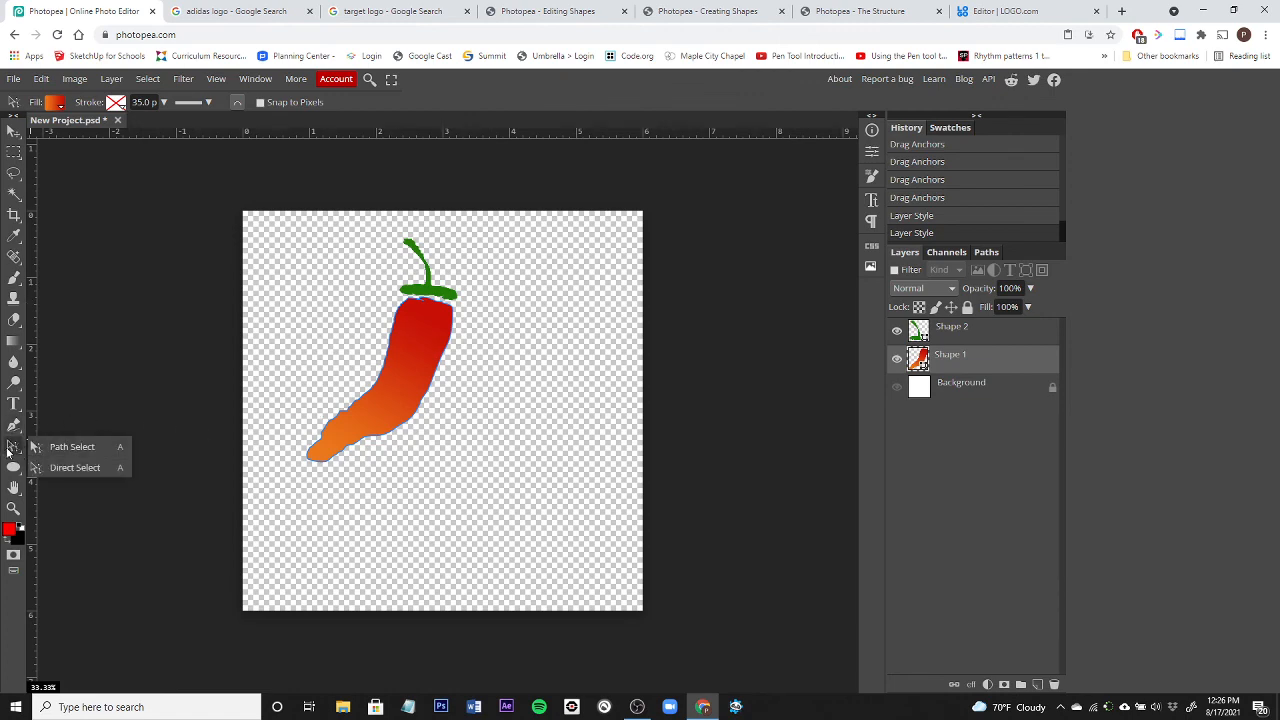
pyautogui.click(361, 290)
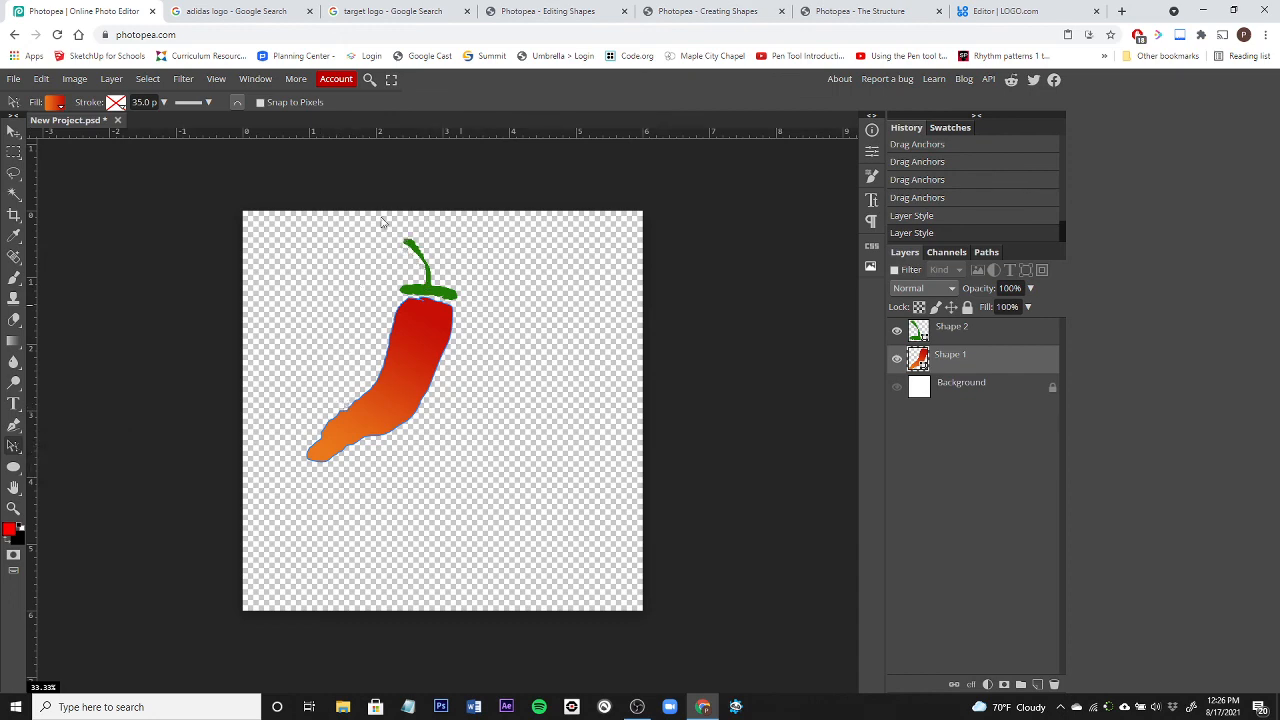
pyautogui.scroll(1, 490, 332)
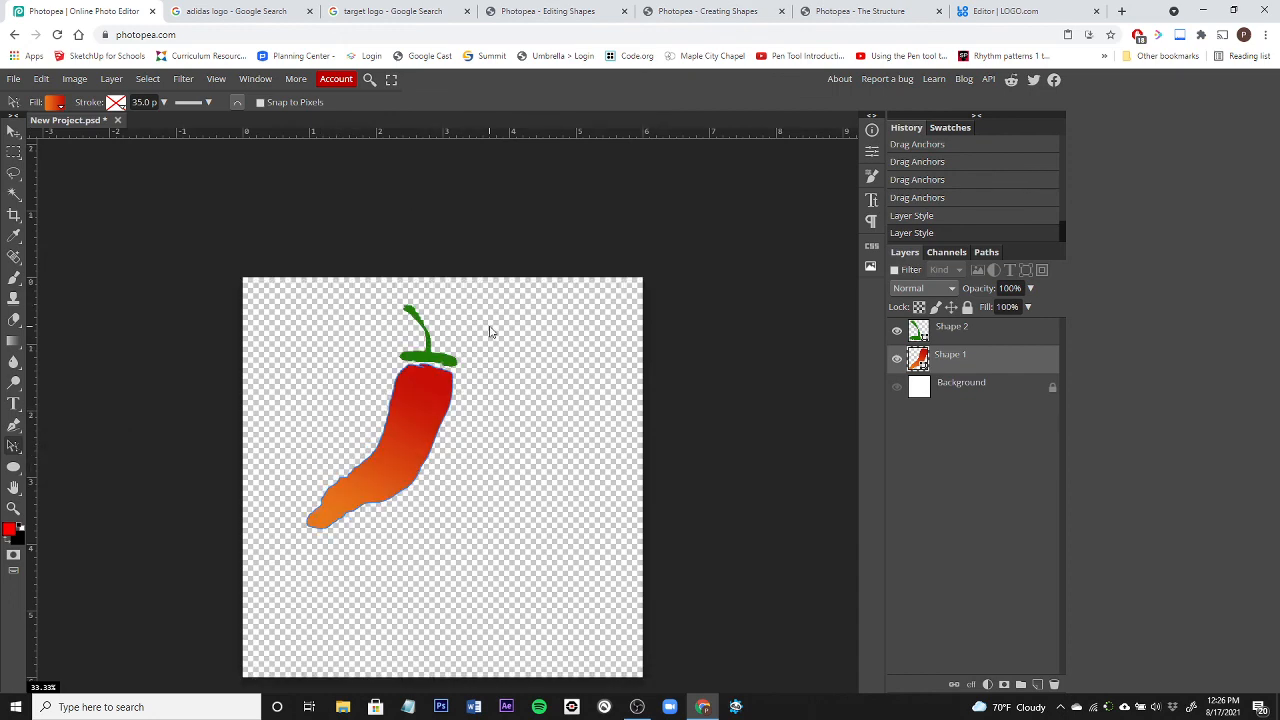